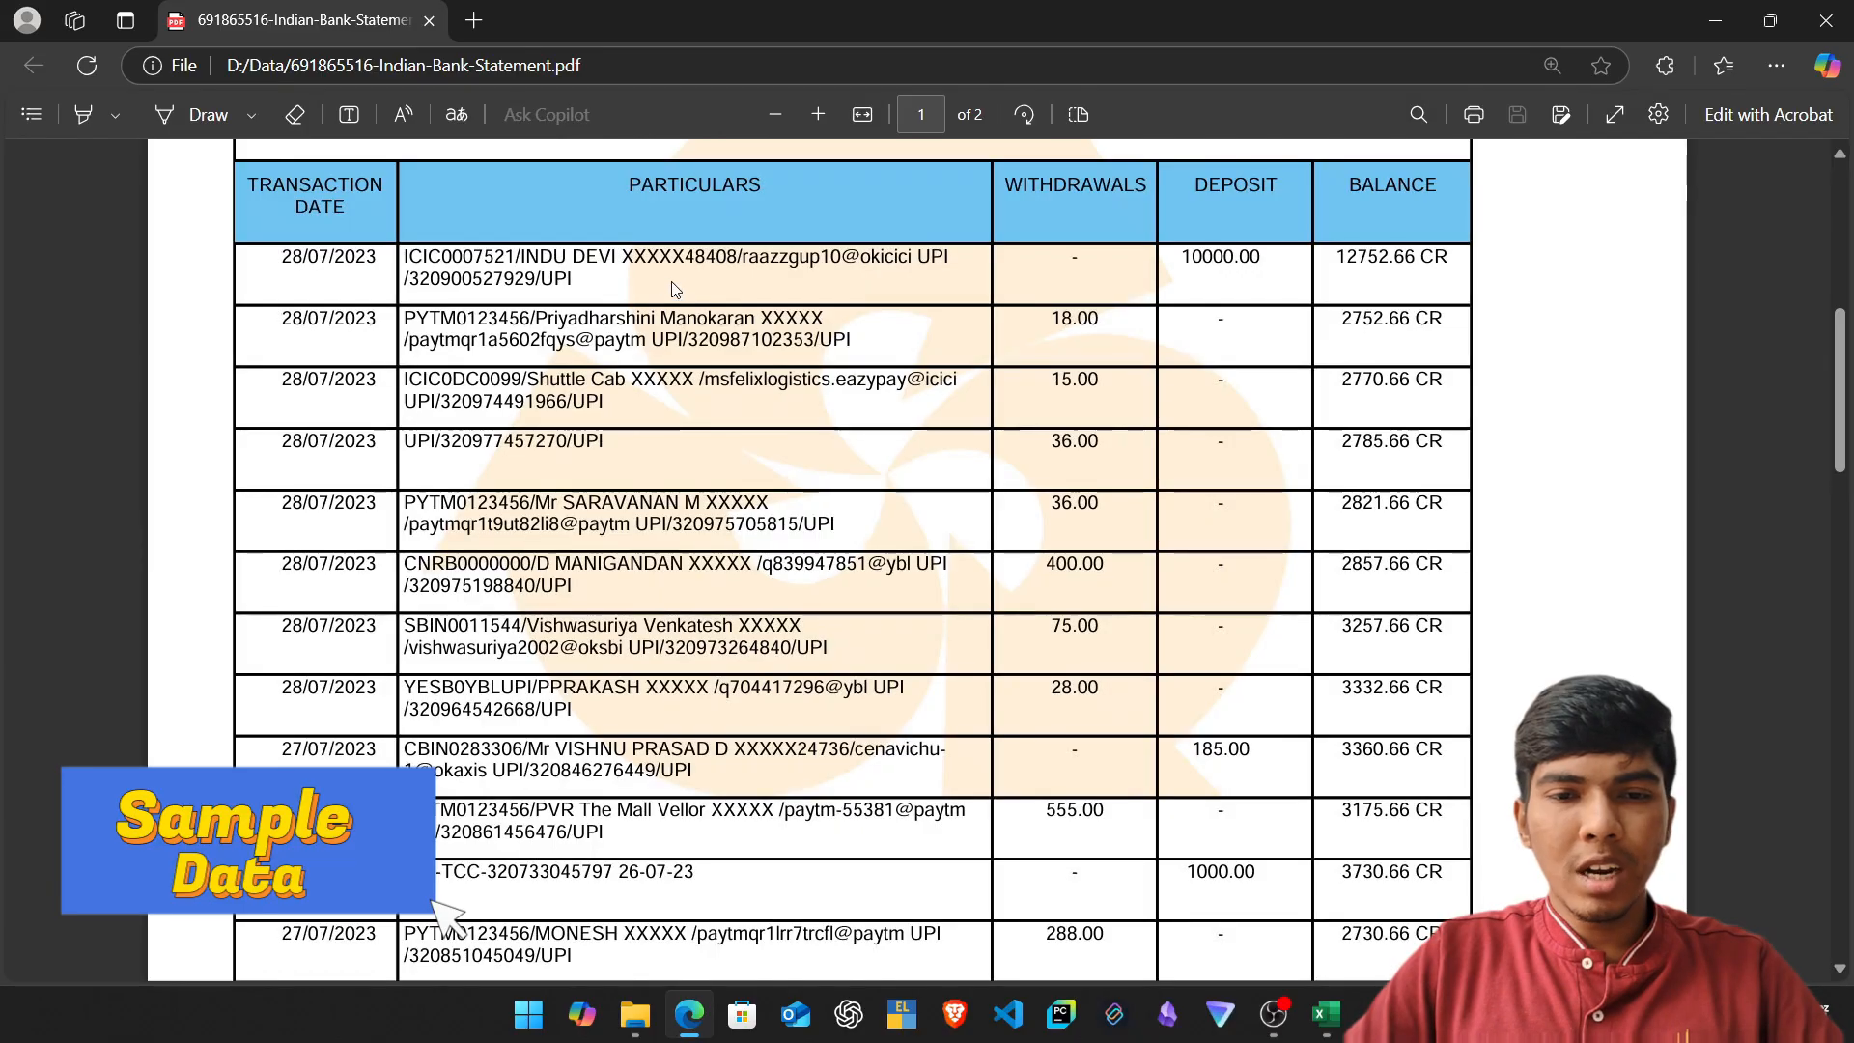
Examine the transaction table across both pages of the Indian Bank statement PDF.
{"action": "scroll", "coordinate": [676, 290], "scroll_direction": "down", "scroll_amount": 2, "text": "ctrl"}
{"action": "scroll", "coordinate": [823, 295], "scroll_direction": "up", "scroll_amount": 2}
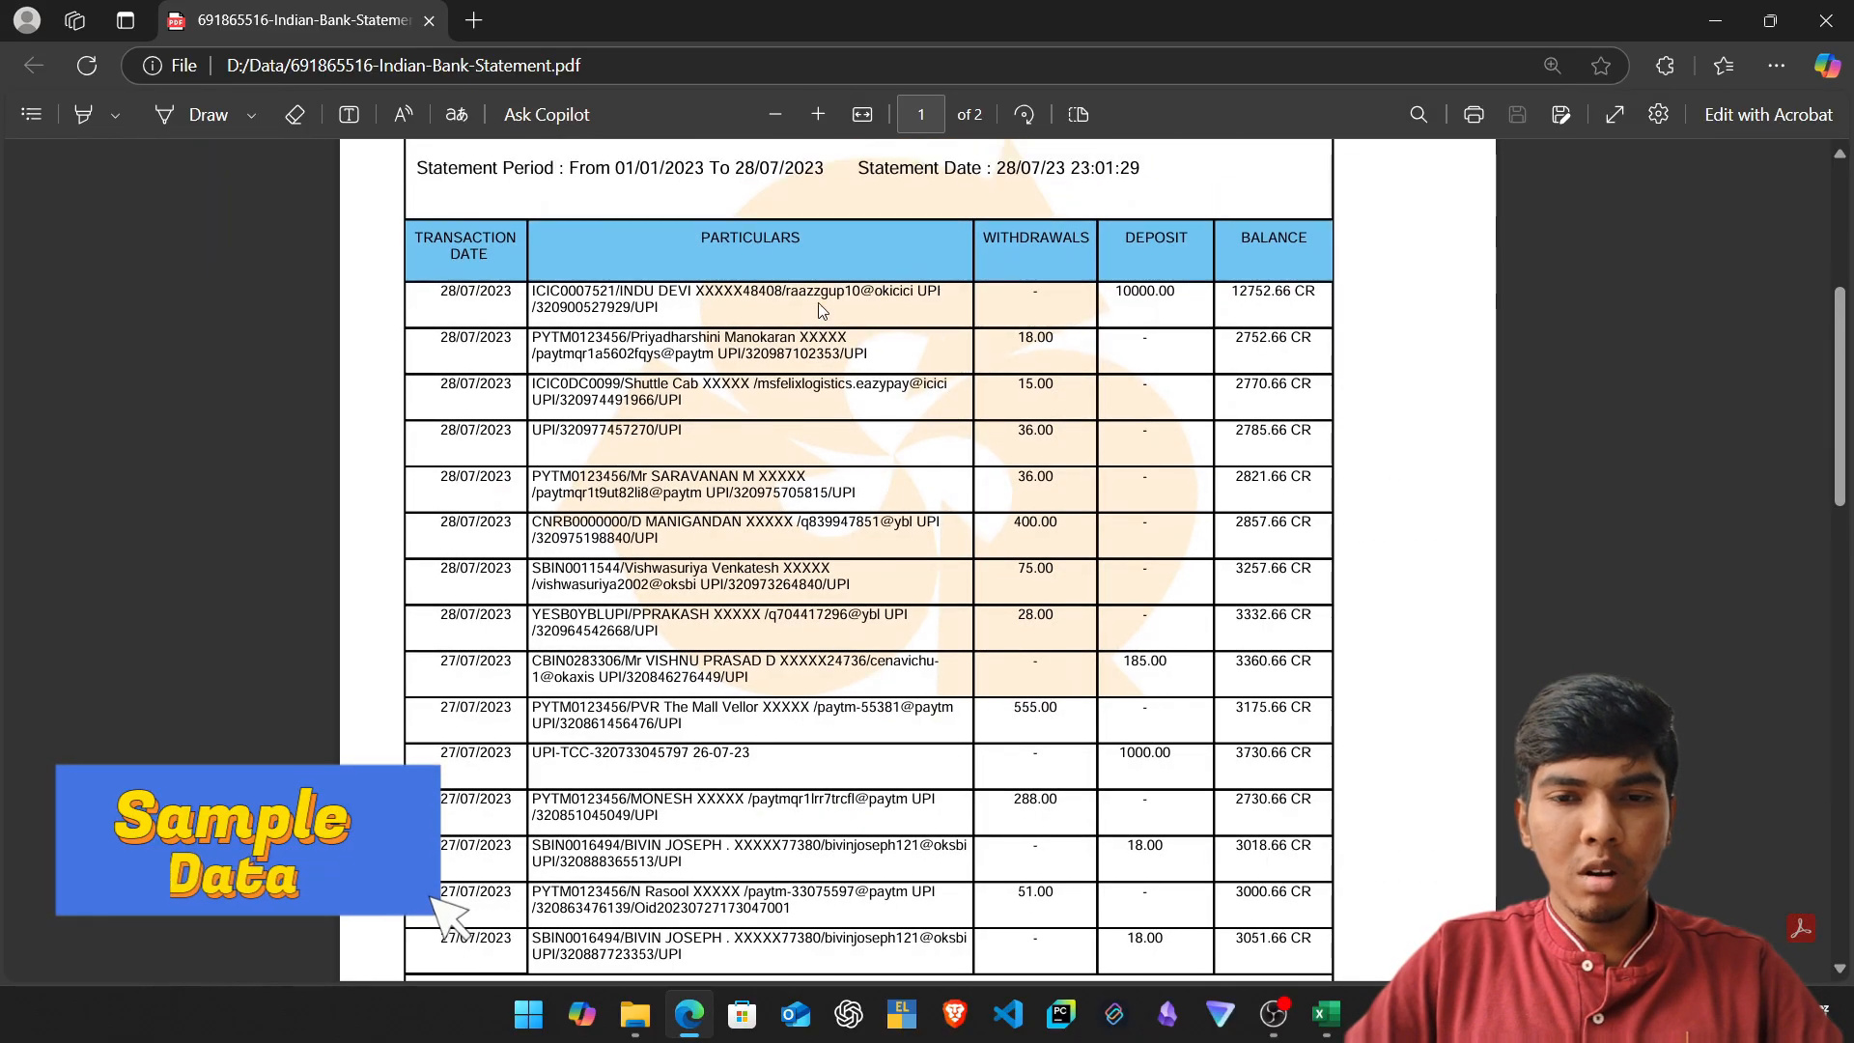
{"action": "scroll", "coordinate": [816, 299], "scroll_direction": "down", "scroll_amount": 2}
{"action": "scroll", "coordinate": [816, 304], "scroll_direction": "up", "scroll_amount": 1}
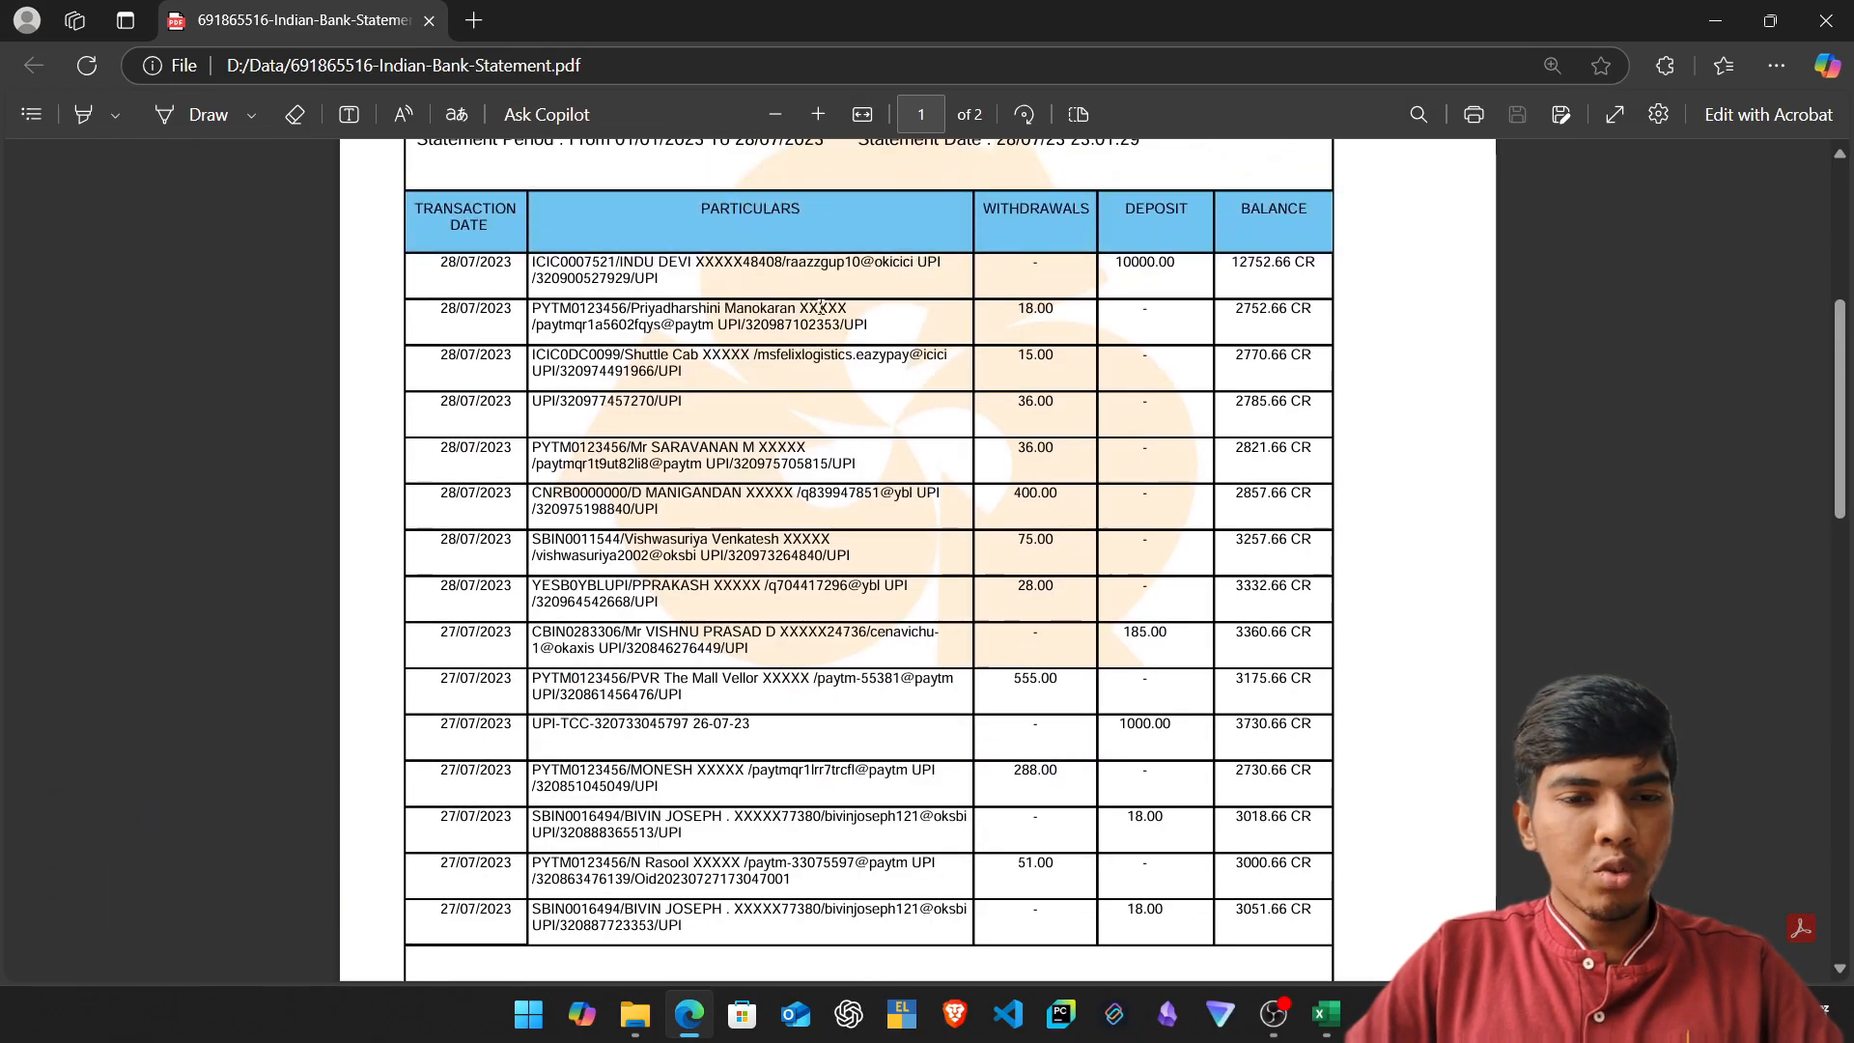
{"action": "scroll", "coordinate": [862, 333], "scroll_direction": "down", "scroll_amount": 15}
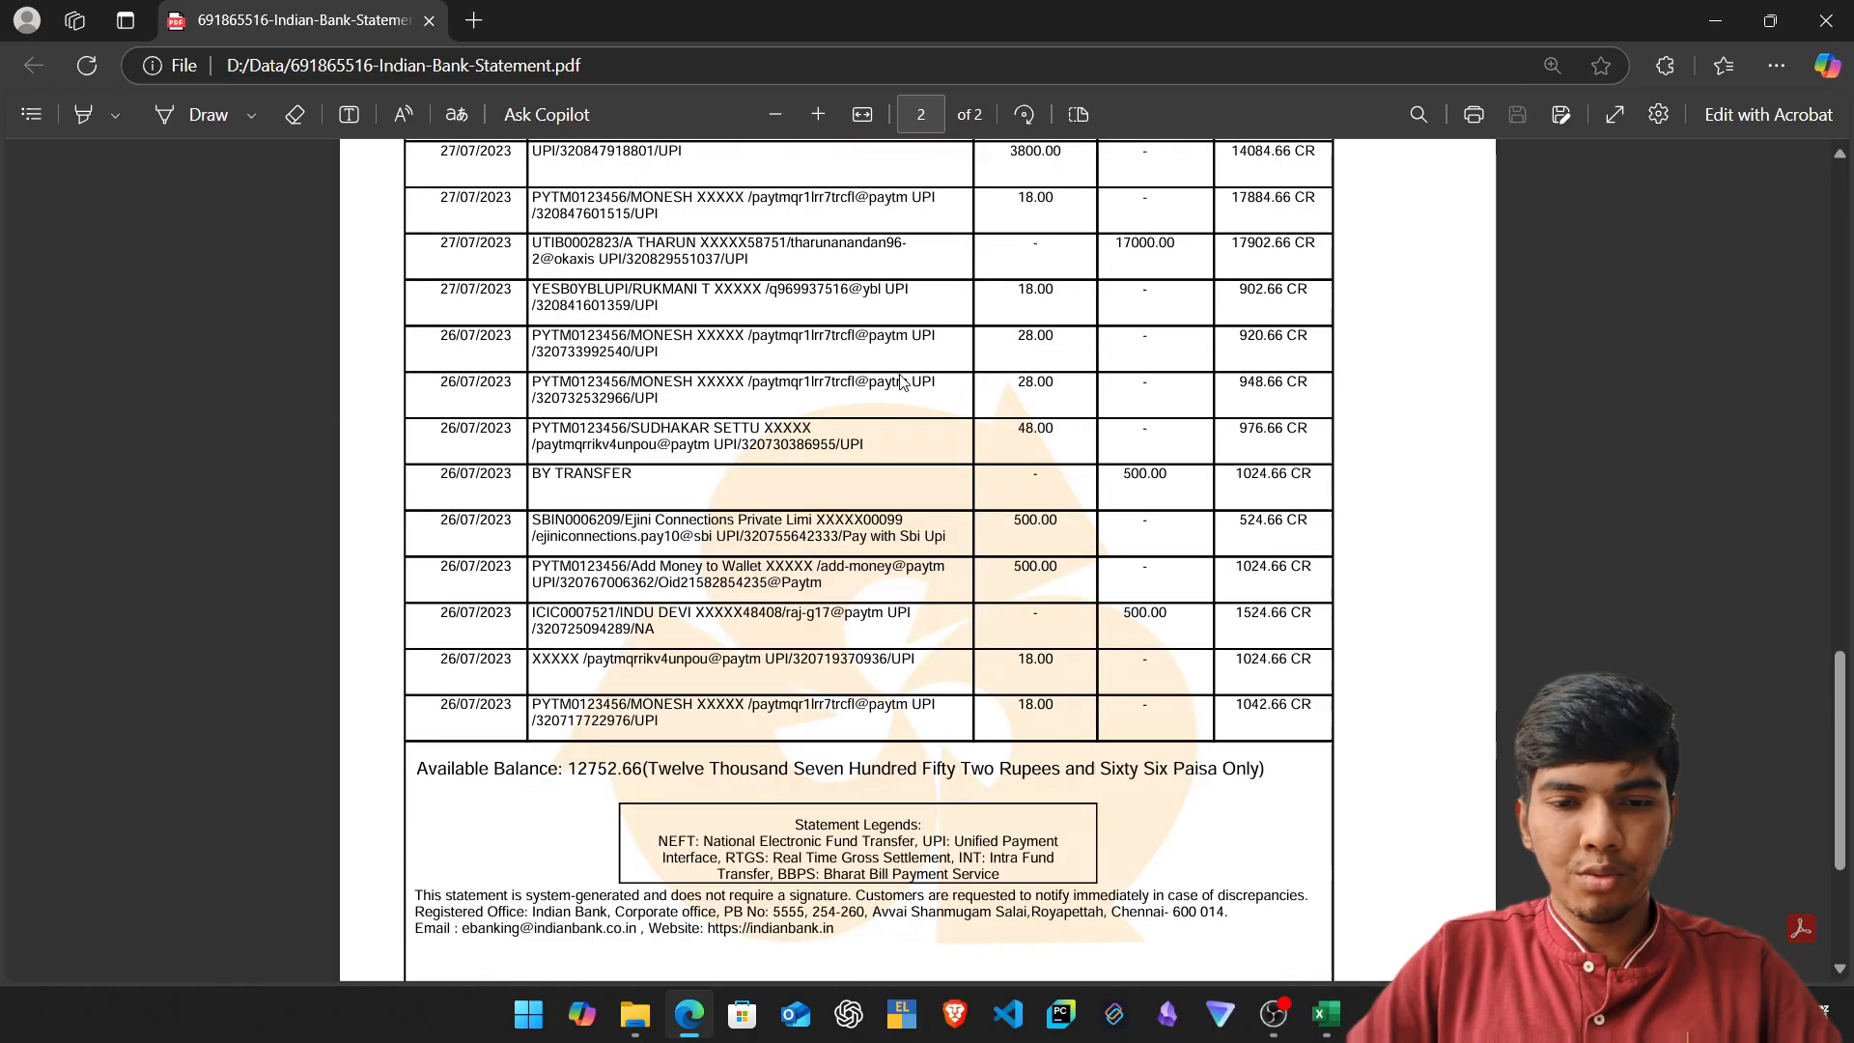
{"action": "scroll", "coordinate": [902, 380], "scroll_direction": "up", "scroll_amount": 10}
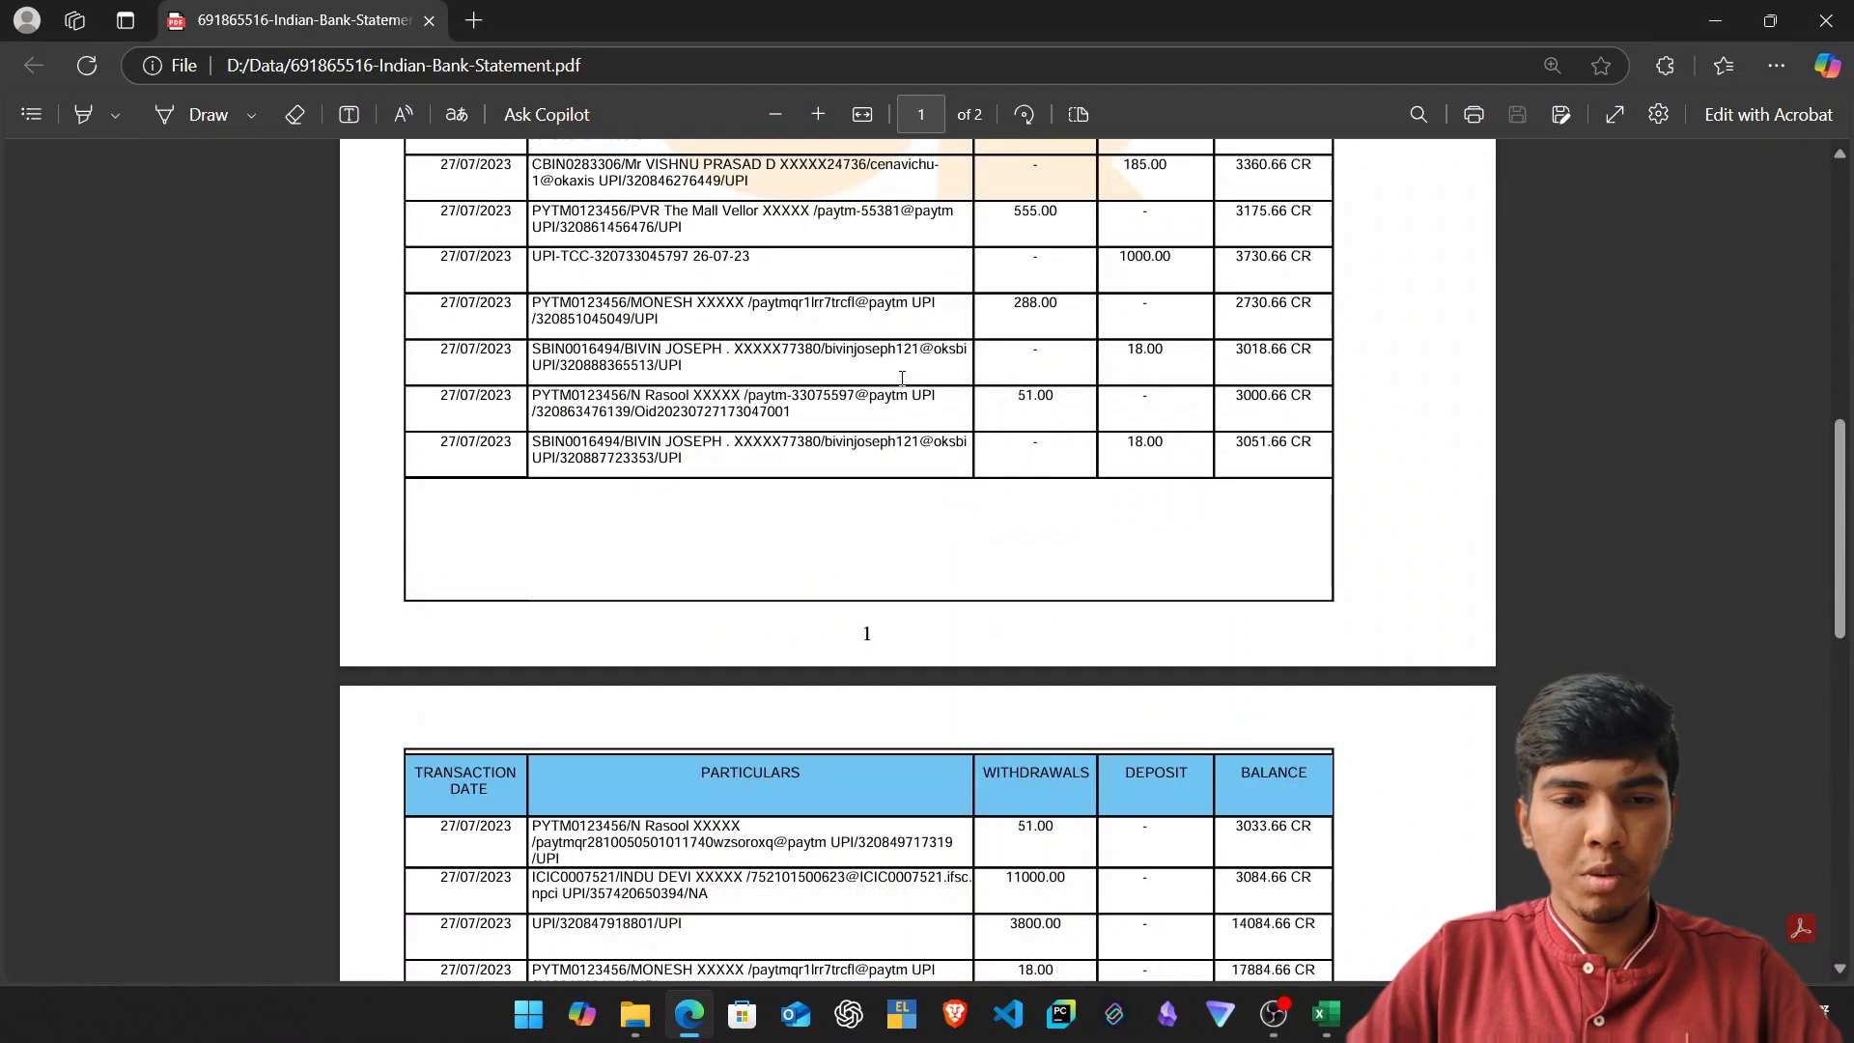
{"action": "scroll", "coordinate": [902, 378], "scroll_direction": "up", "scroll_amount": 4}
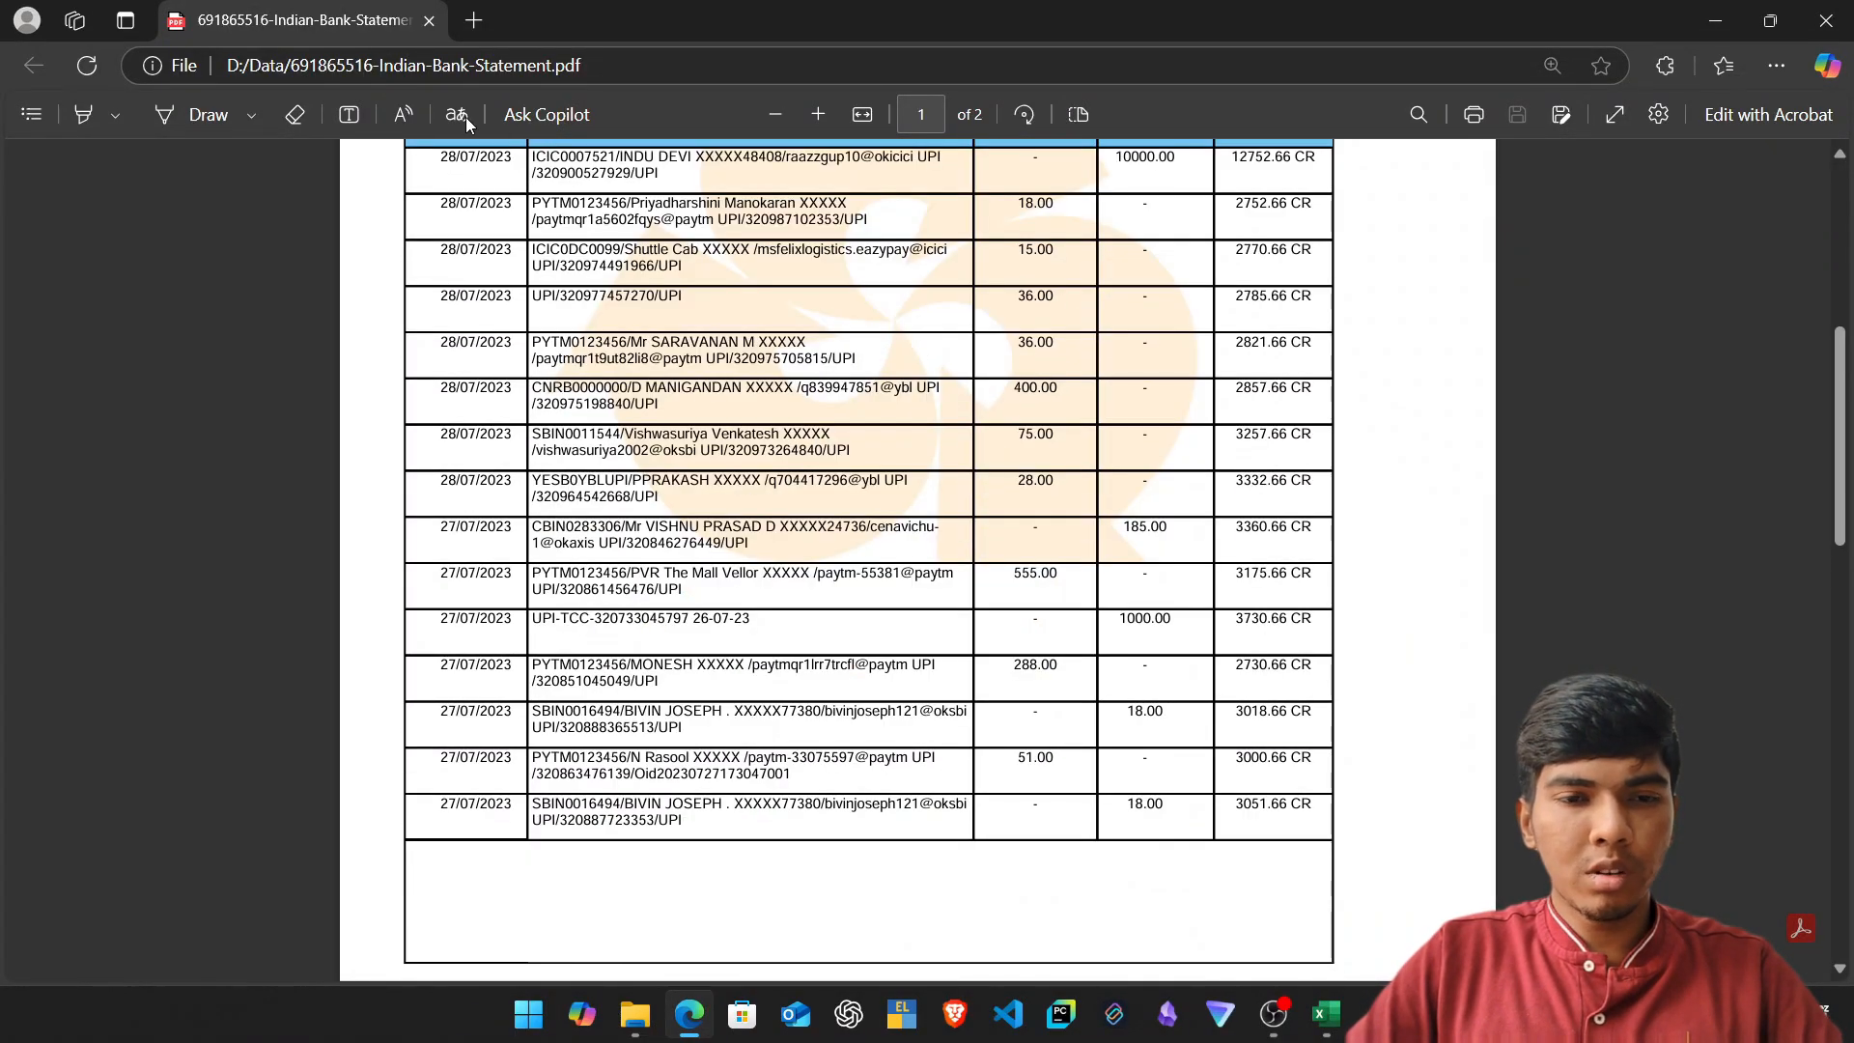
Highlight the whole page 1 transaction table from the header row to the last entry, then clear the selection.
{"action": "left_click_drag", "start_coordinate": [604, 340], "coordinate": [1312, 928]}
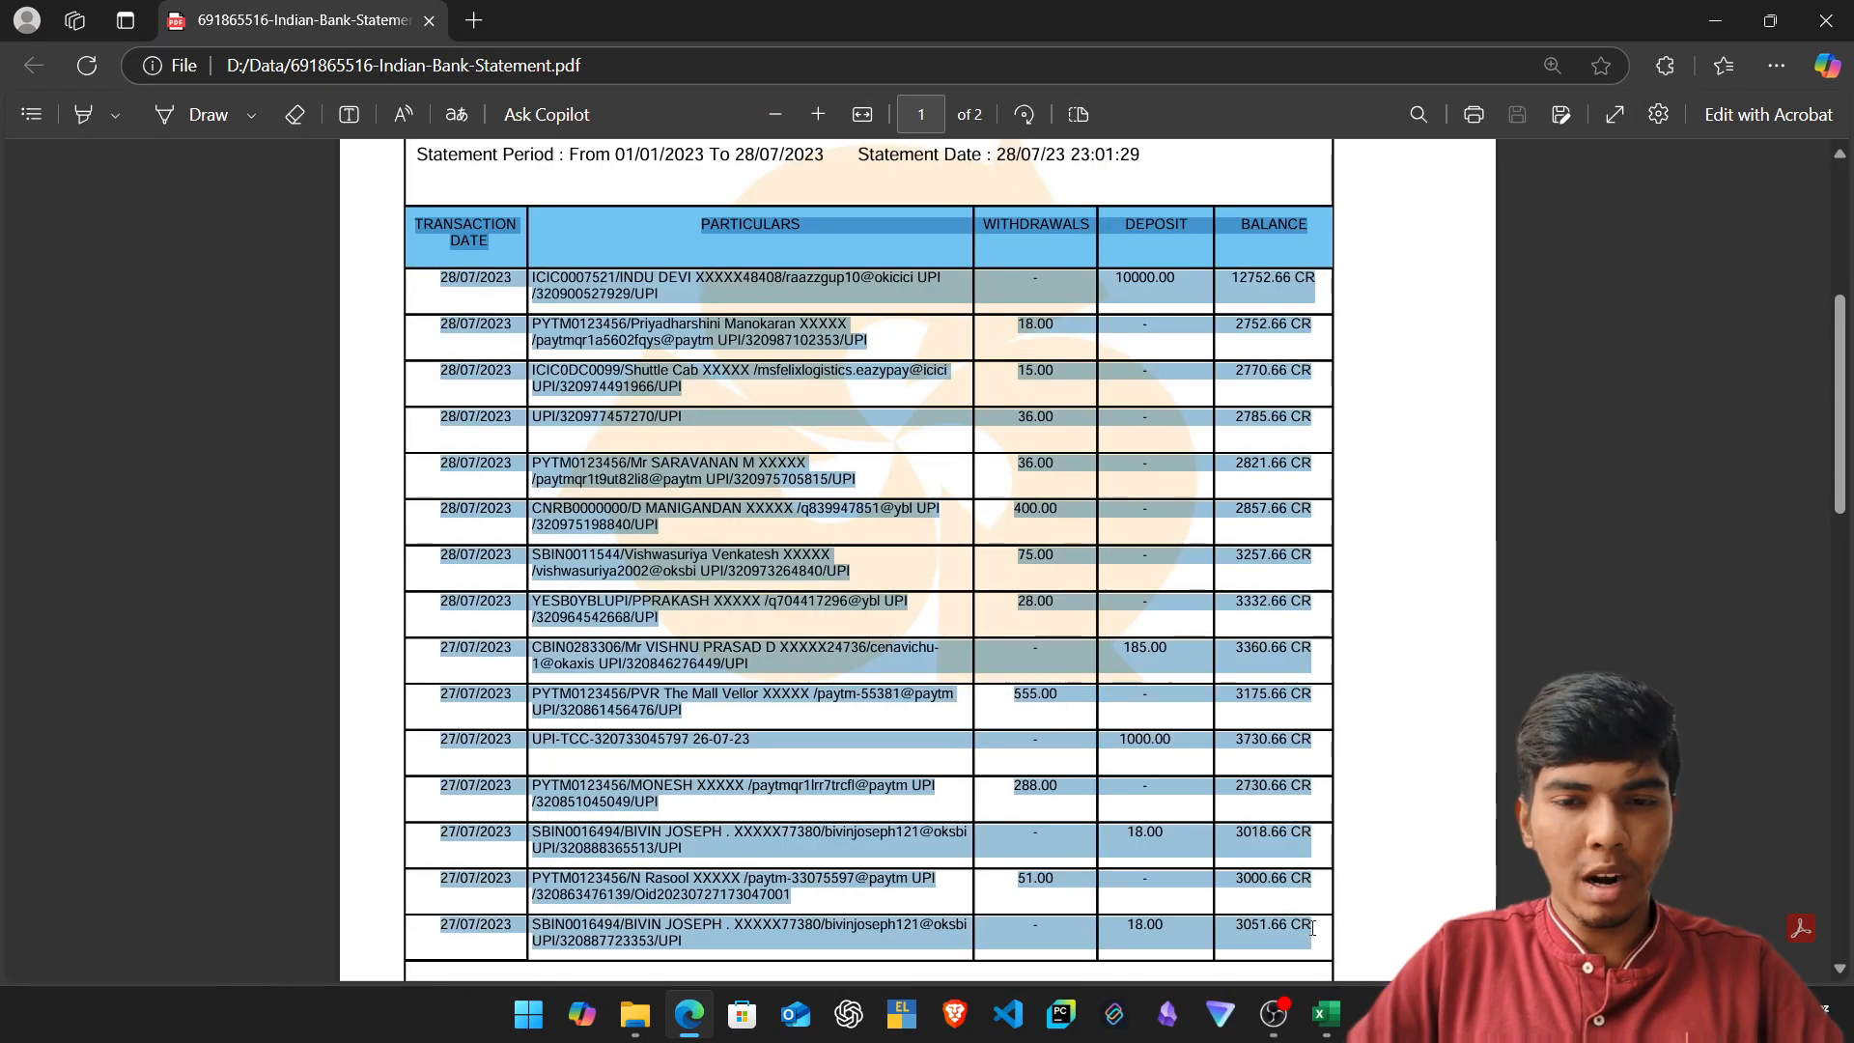
{"action": "left_click", "coordinate": [740, 411]}
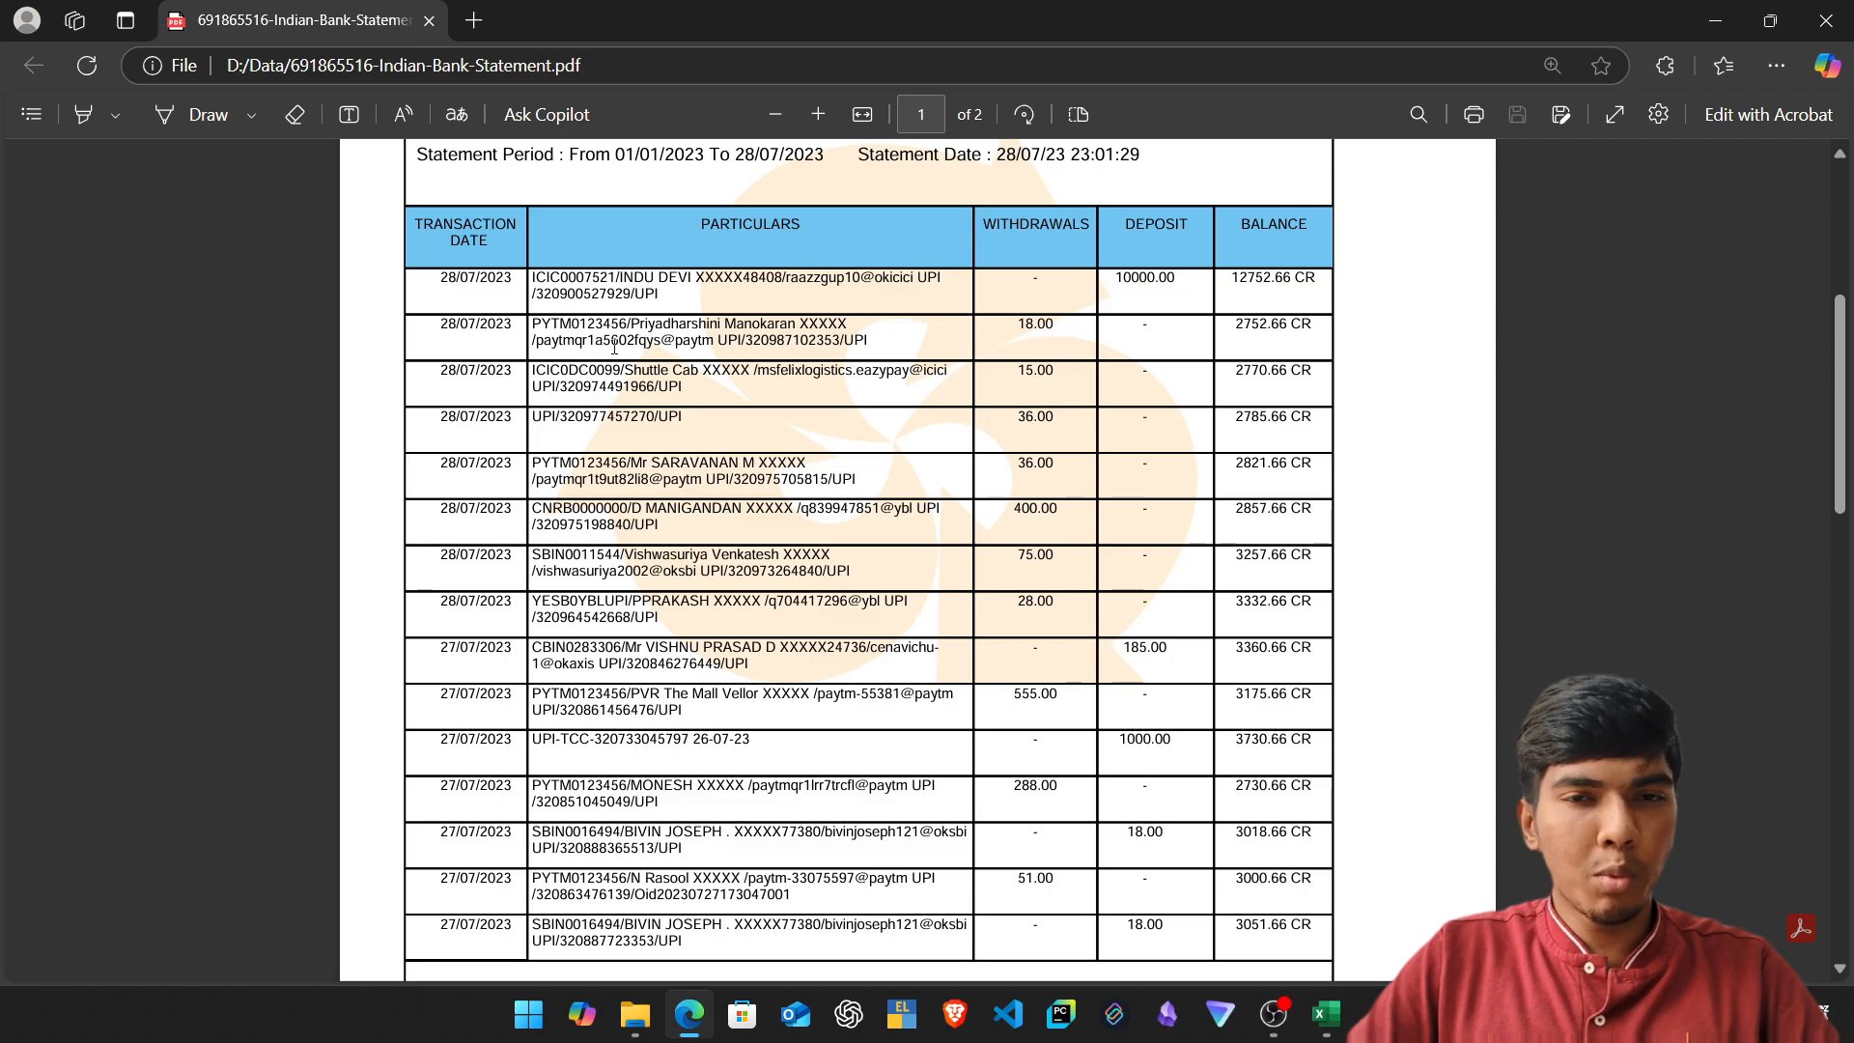
{"action": "left_click_drag", "start_coordinate": [417, 218], "coordinate": [1281, 908]}
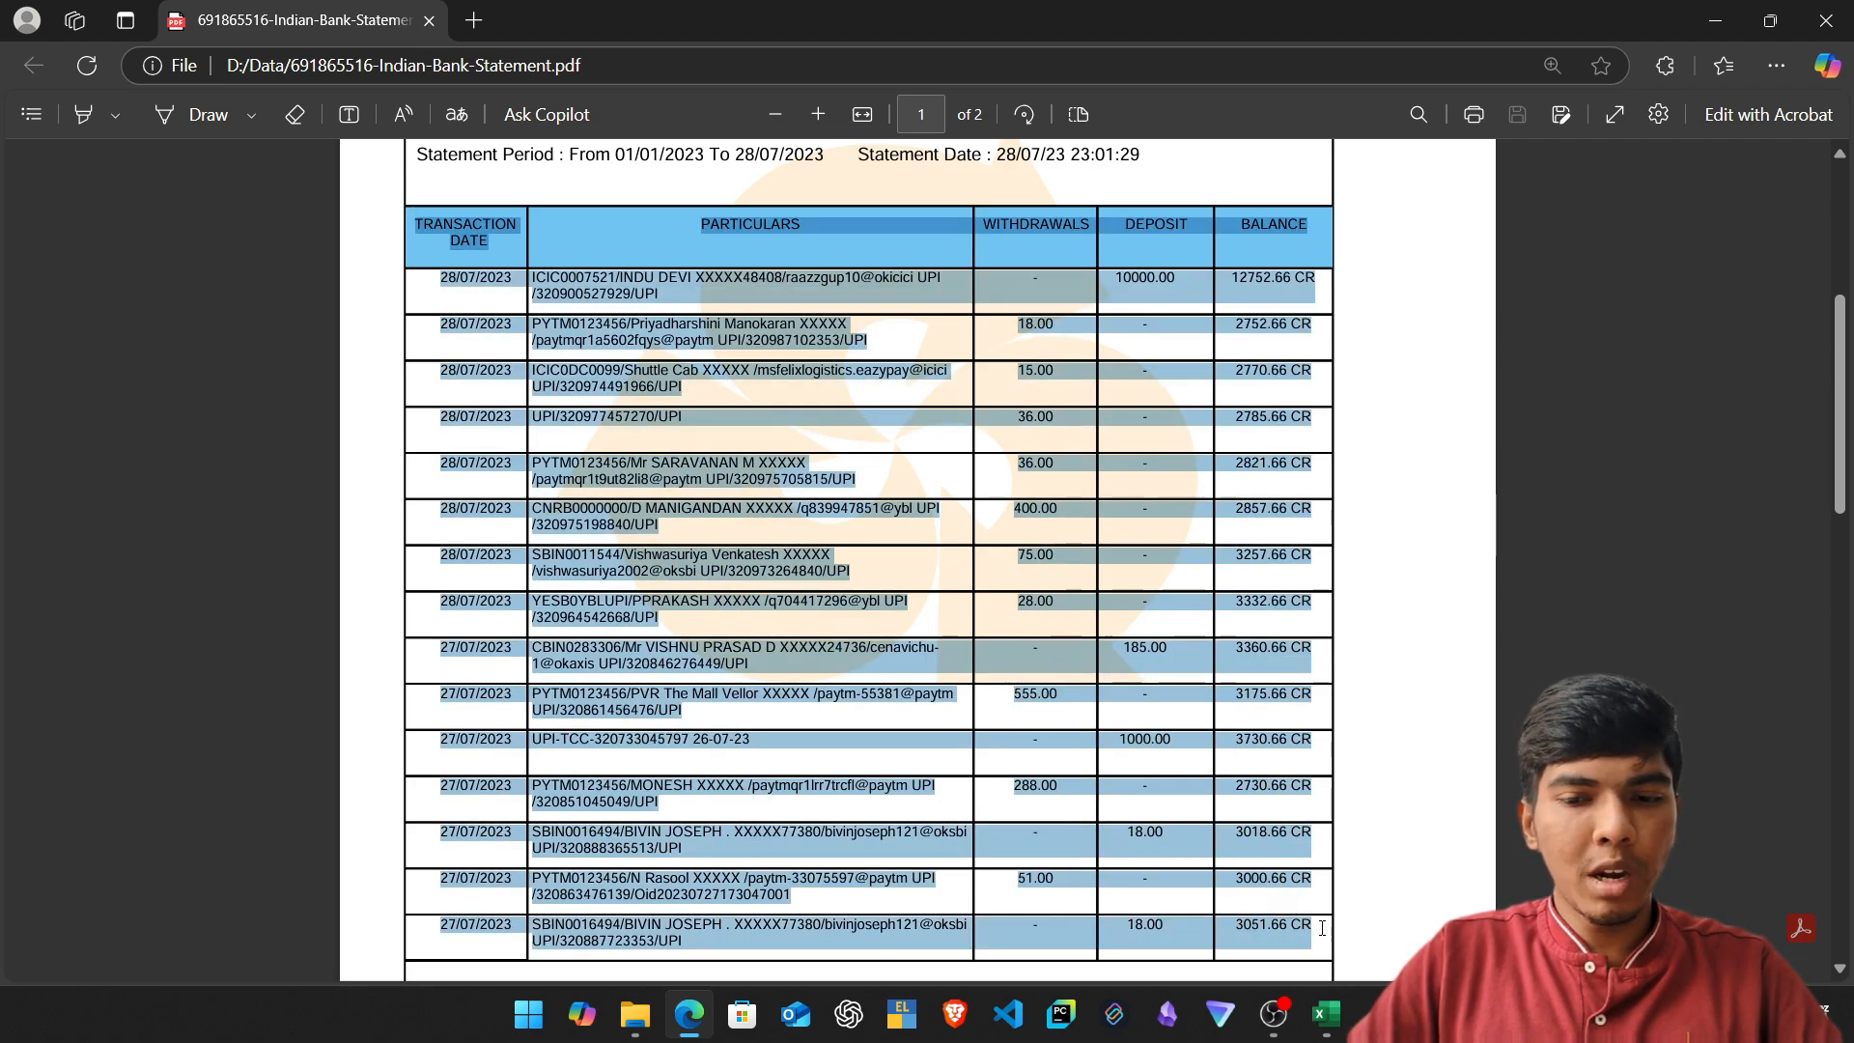
{"action": "left_click", "coordinate": [635, 189]}
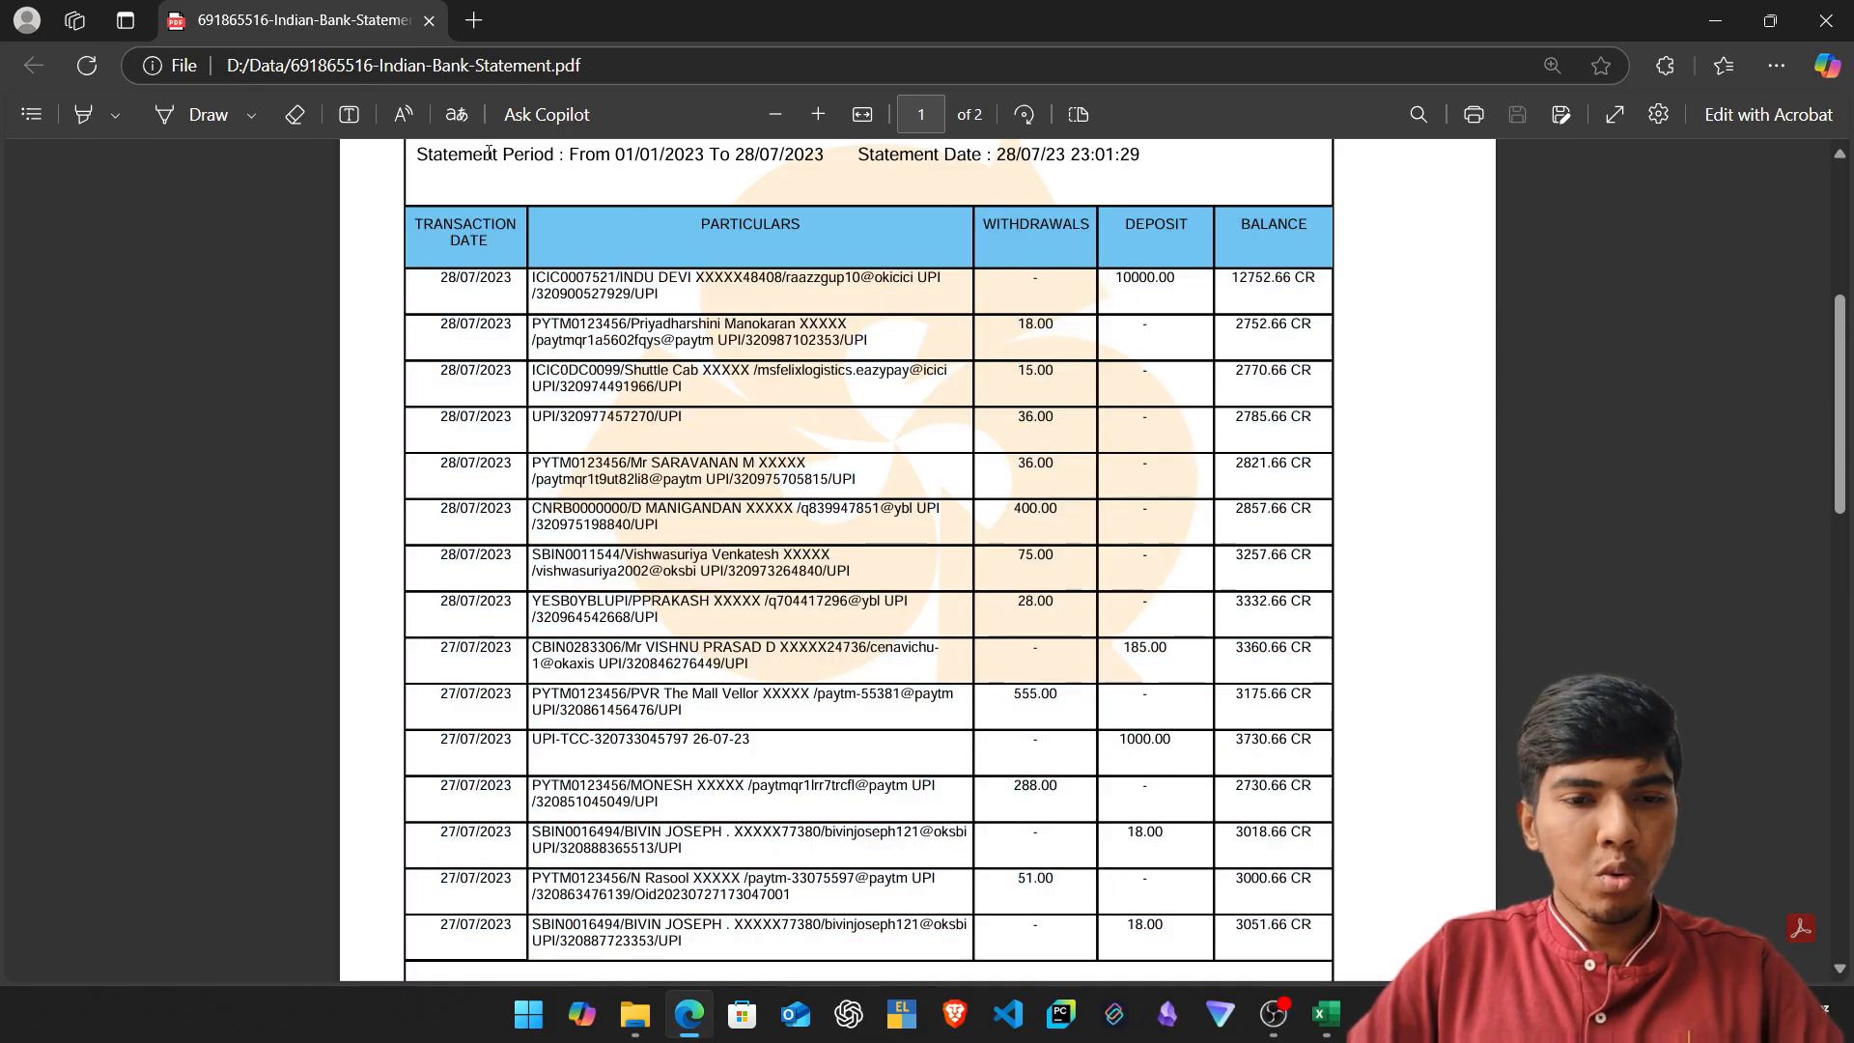
Search the web in a new tab for "ILOVE PDF PDF TO EXCEL" and open iLovePDF's Convert PDF to Excel page.
{"action": "left_click", "coordinate": [486, 28]}
{"action": "type", "text": "ILOVE"}
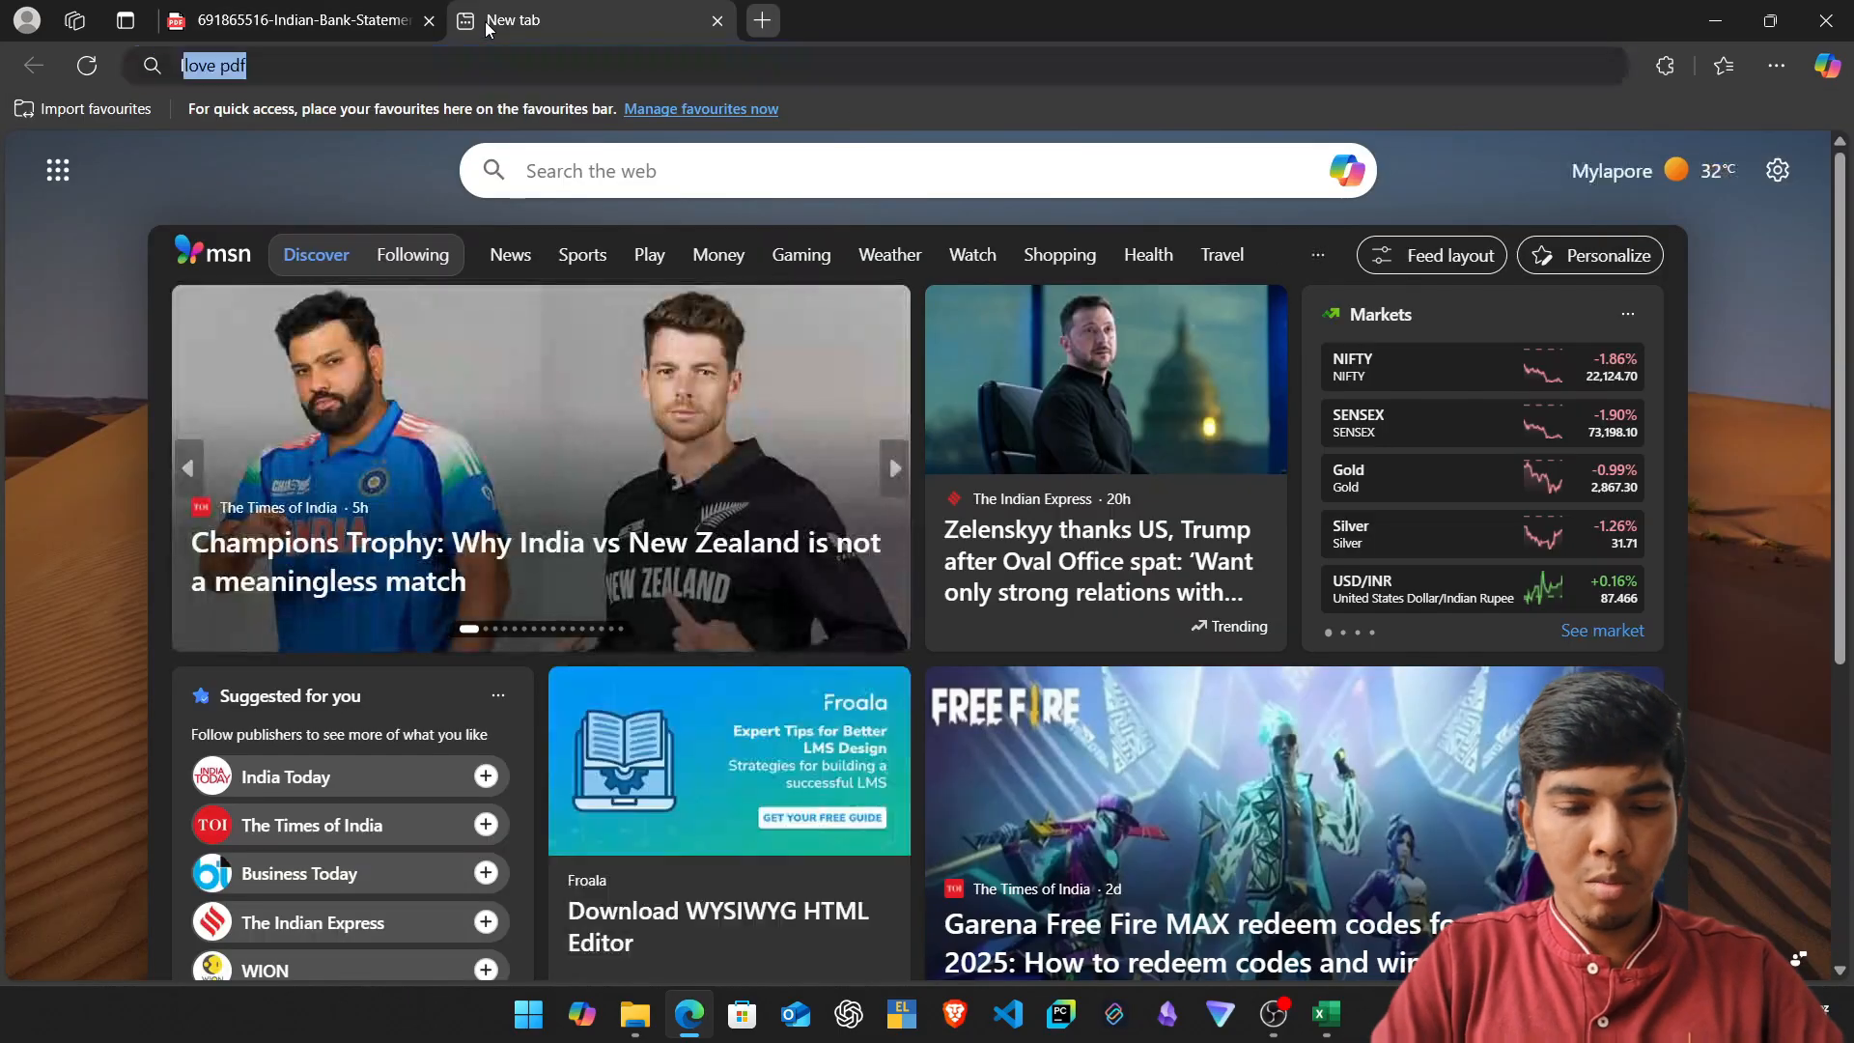
{"action": "type", "text": " PDF EXC"}
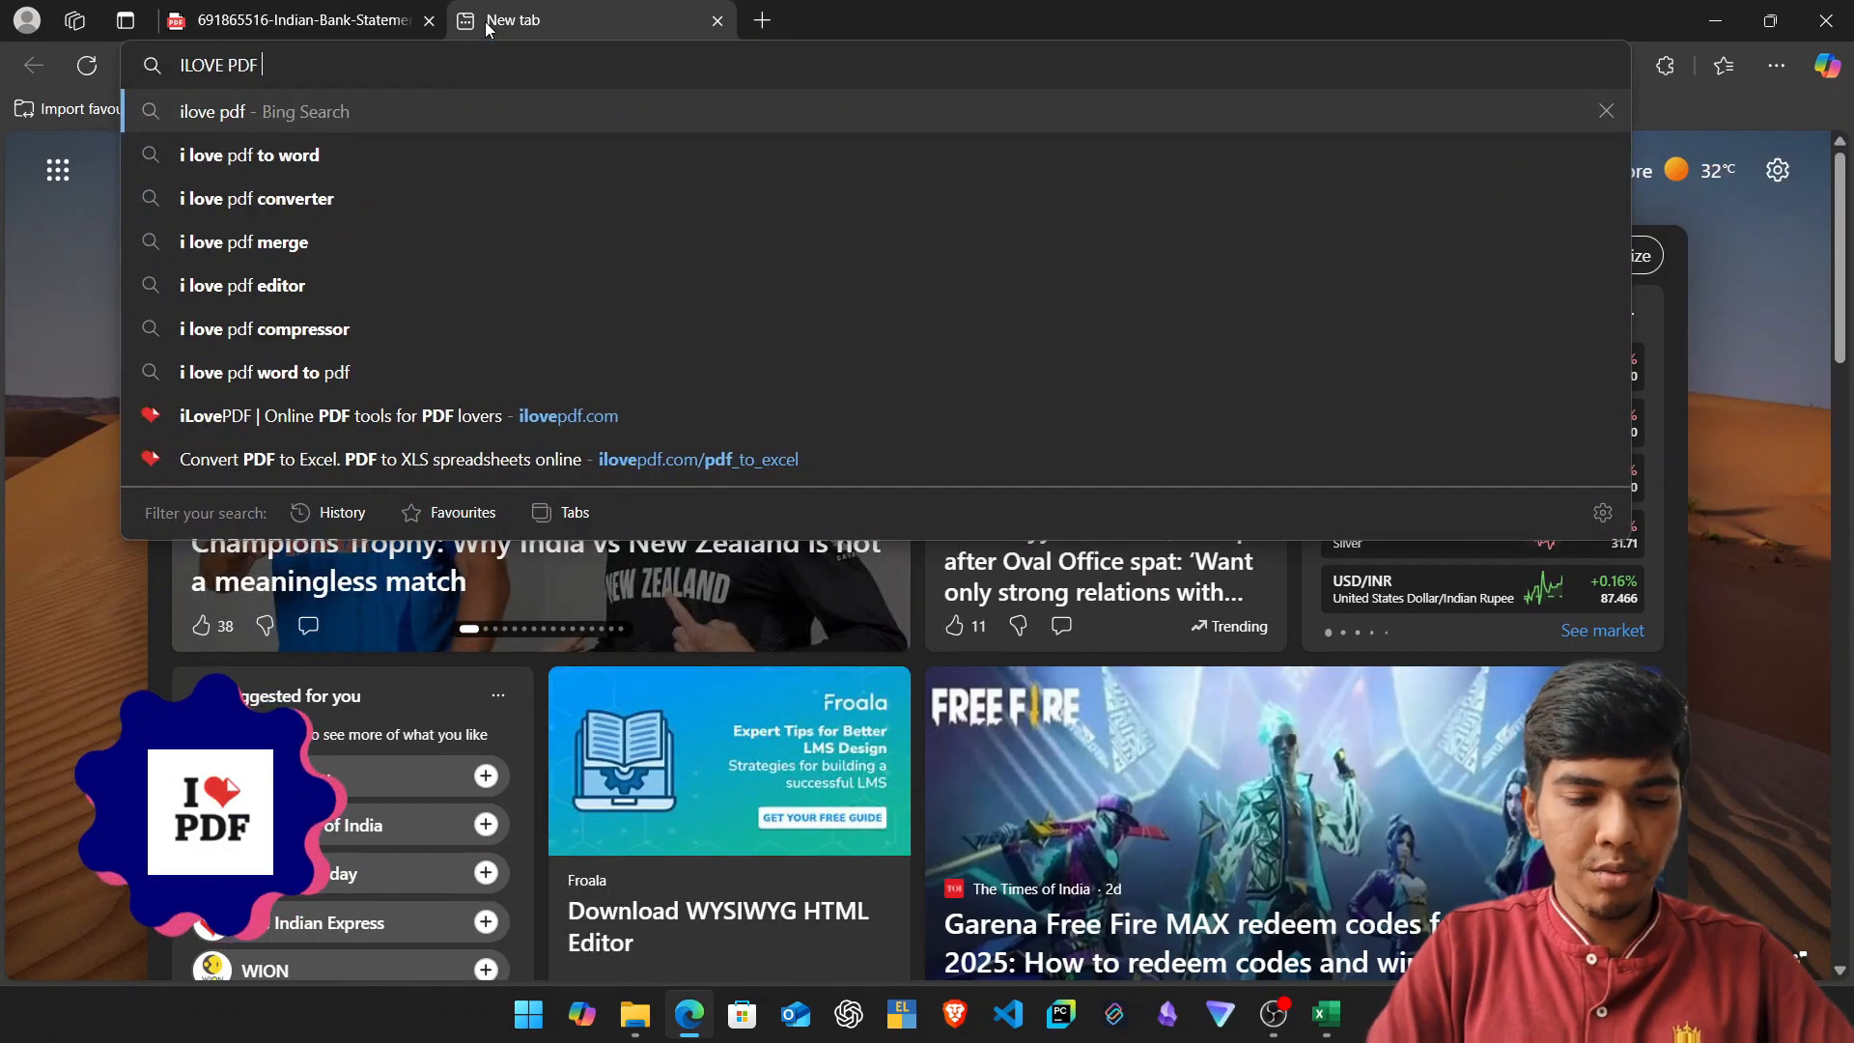
{"action": "key", "text": "BackSpace"}
{"action": "key", "text": "BackSpace"}
{"action": "key", "text": "BackSpace"}
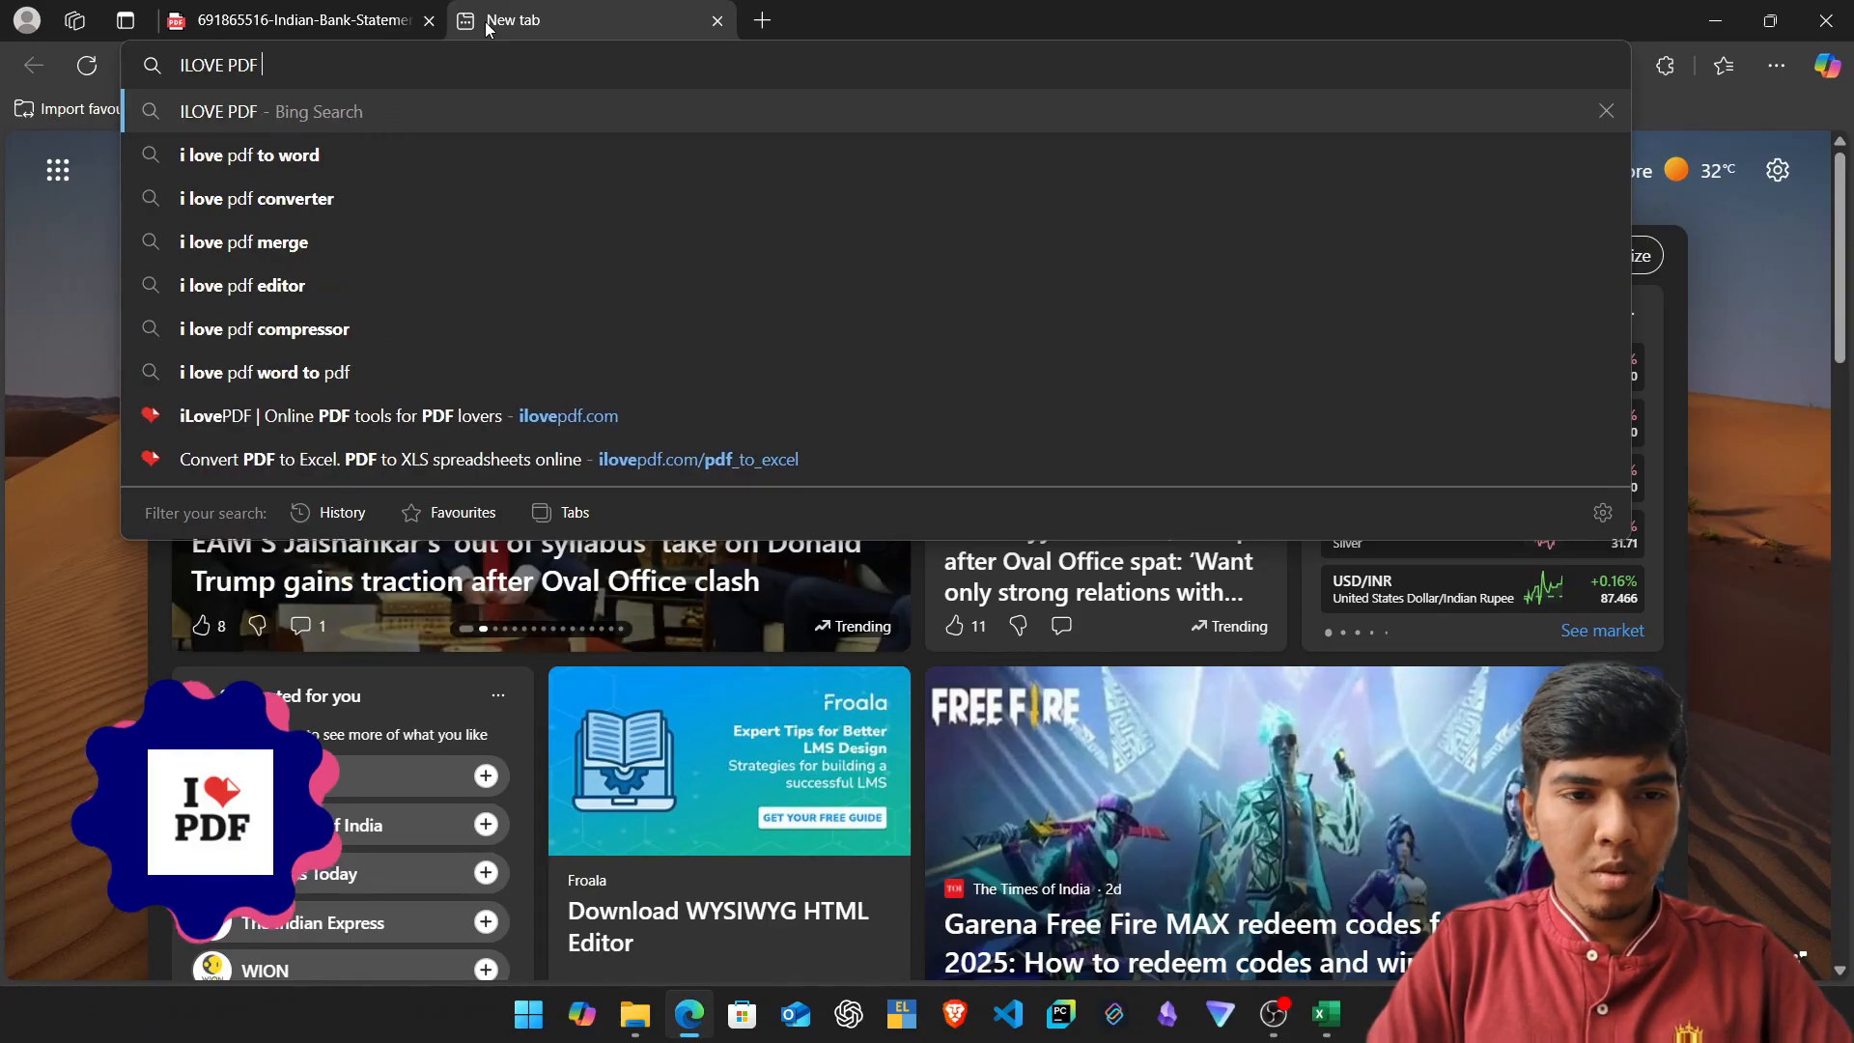
{"action": "type", "text": "PDF TO EXCEL"}
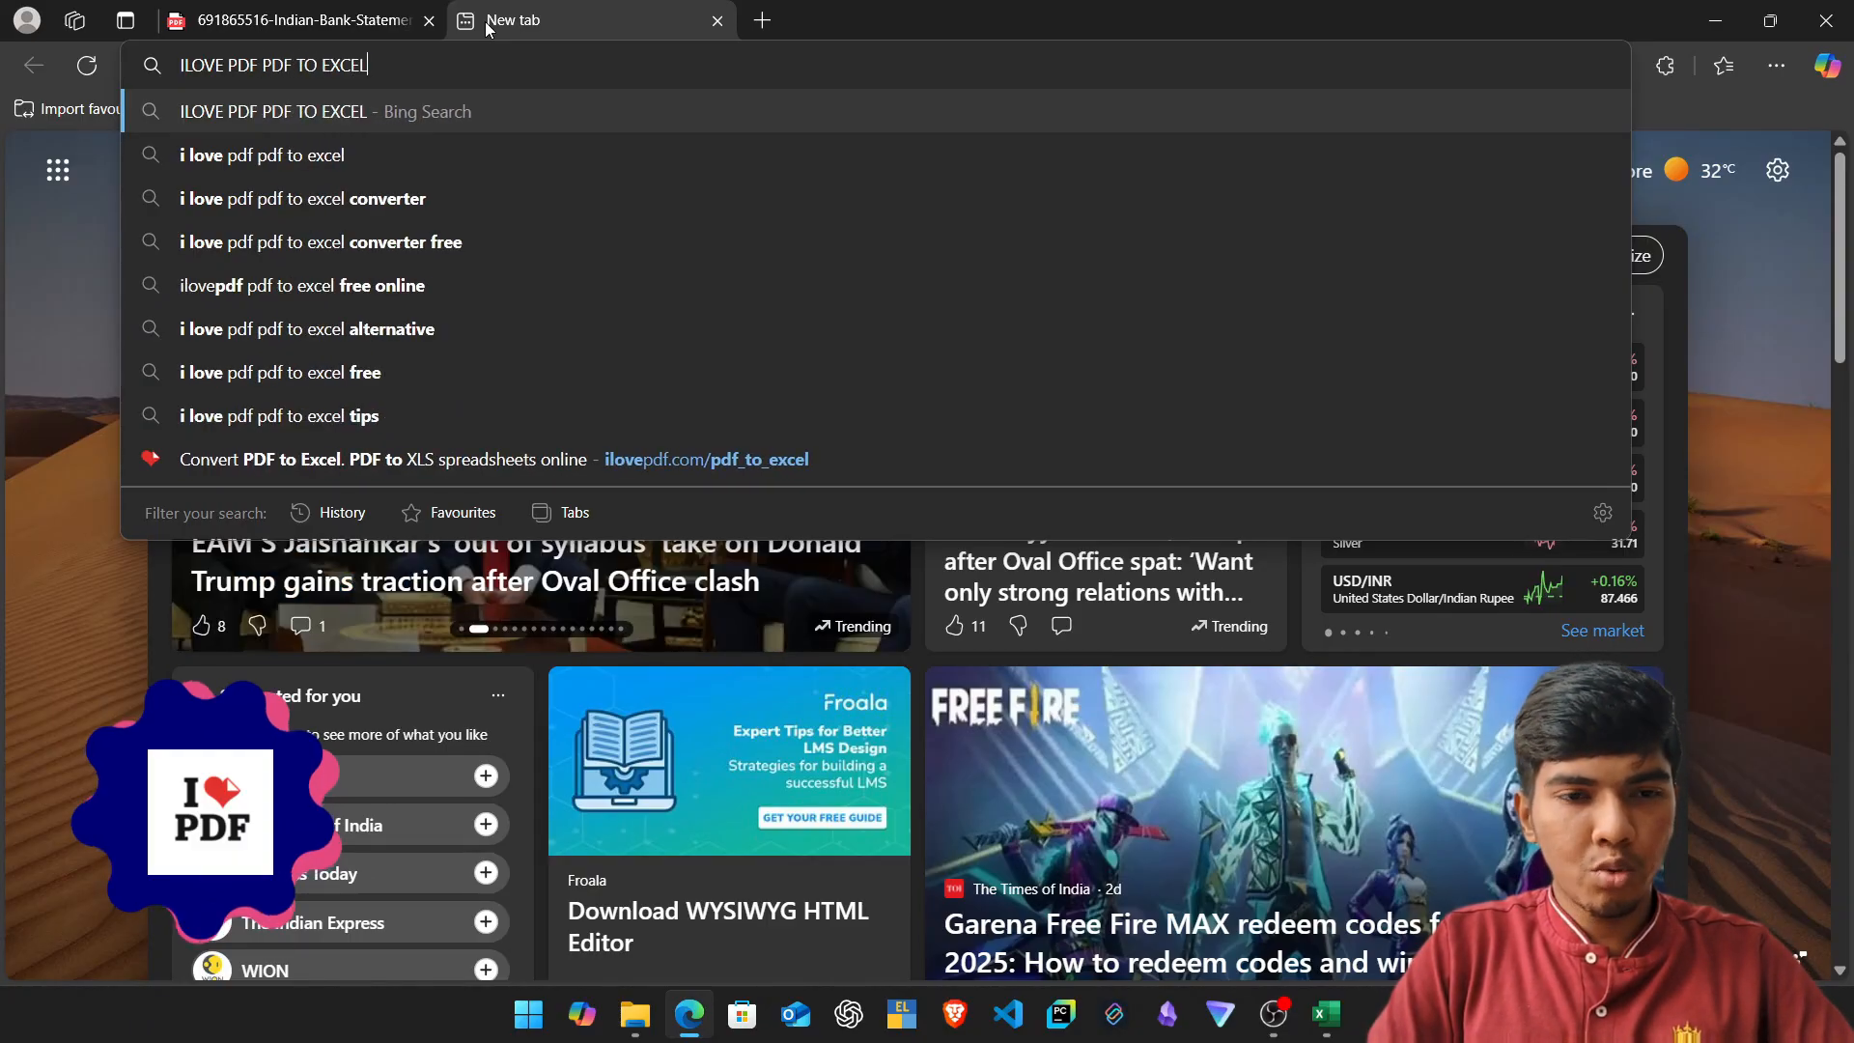
{"action": "key", "text": "Return"}
{"action": "scroll", "coordinate": [623, 637], "scroll_direction": "down", "scroll_amount": 6}
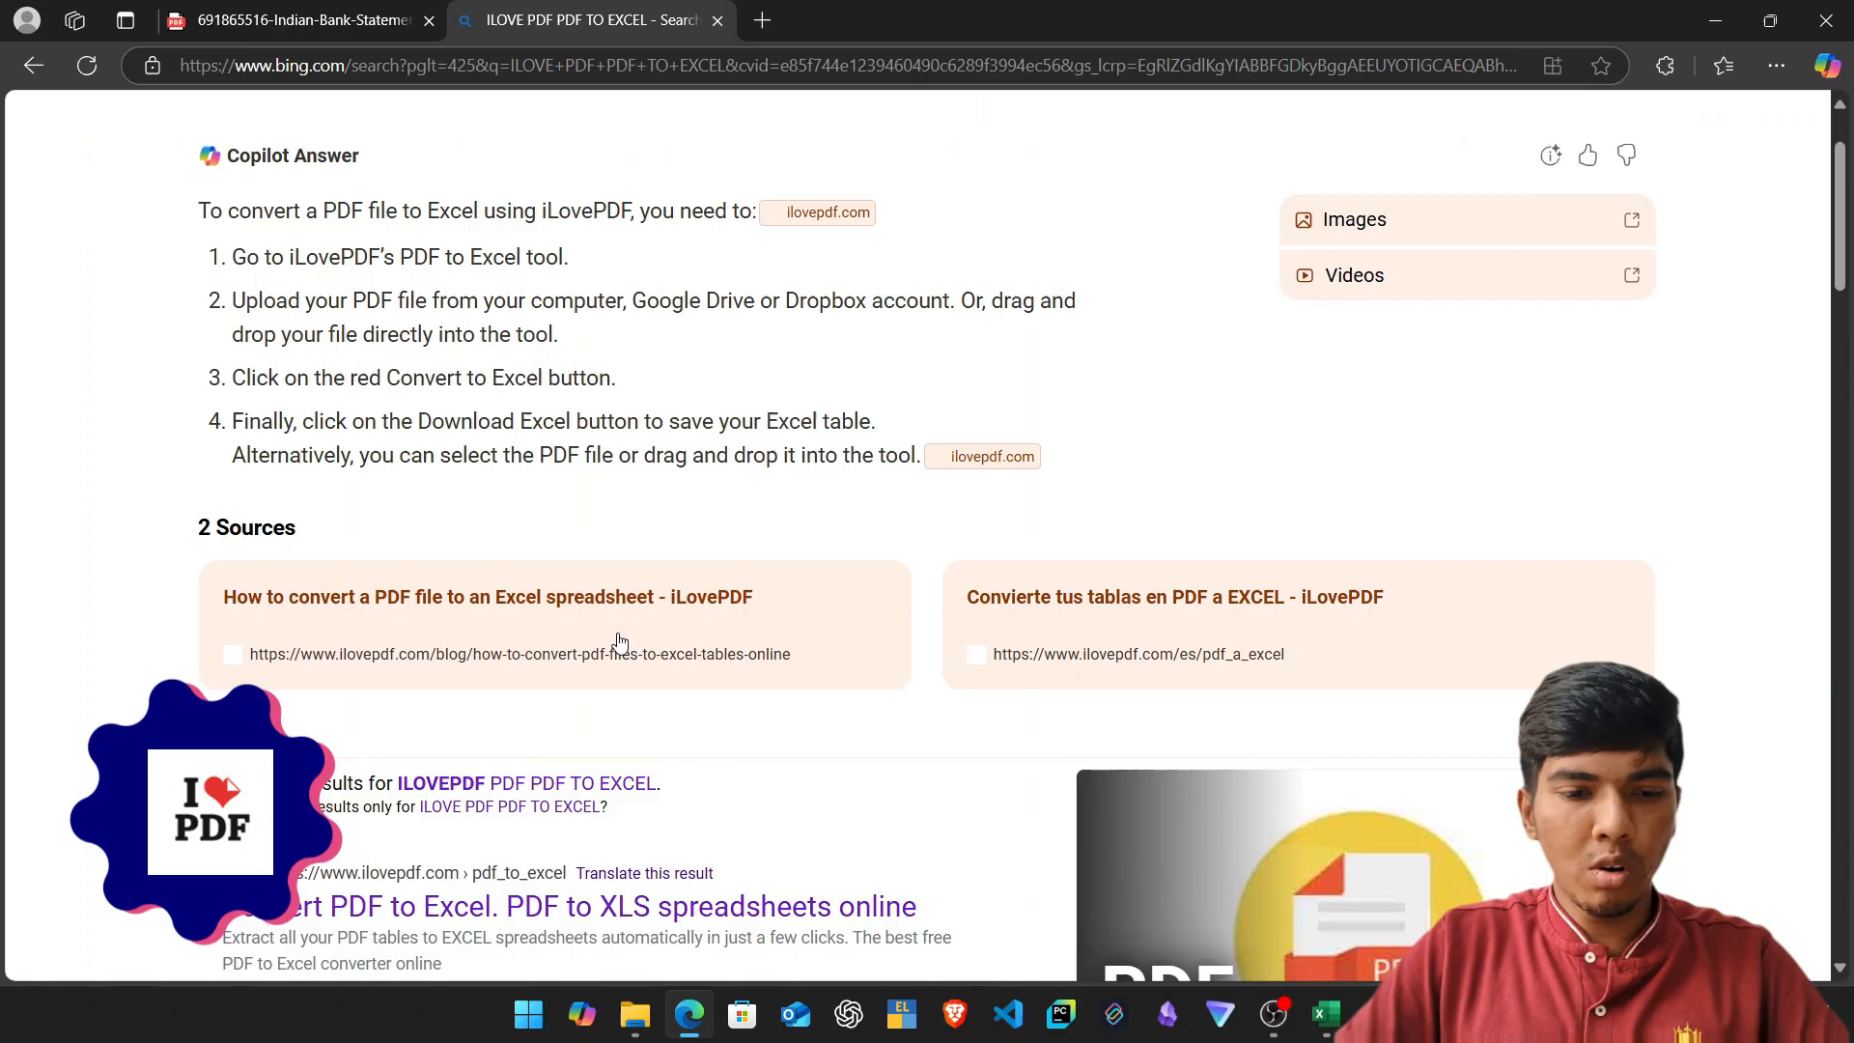
{"action": "left_click", "coordinate": [391, 458]}
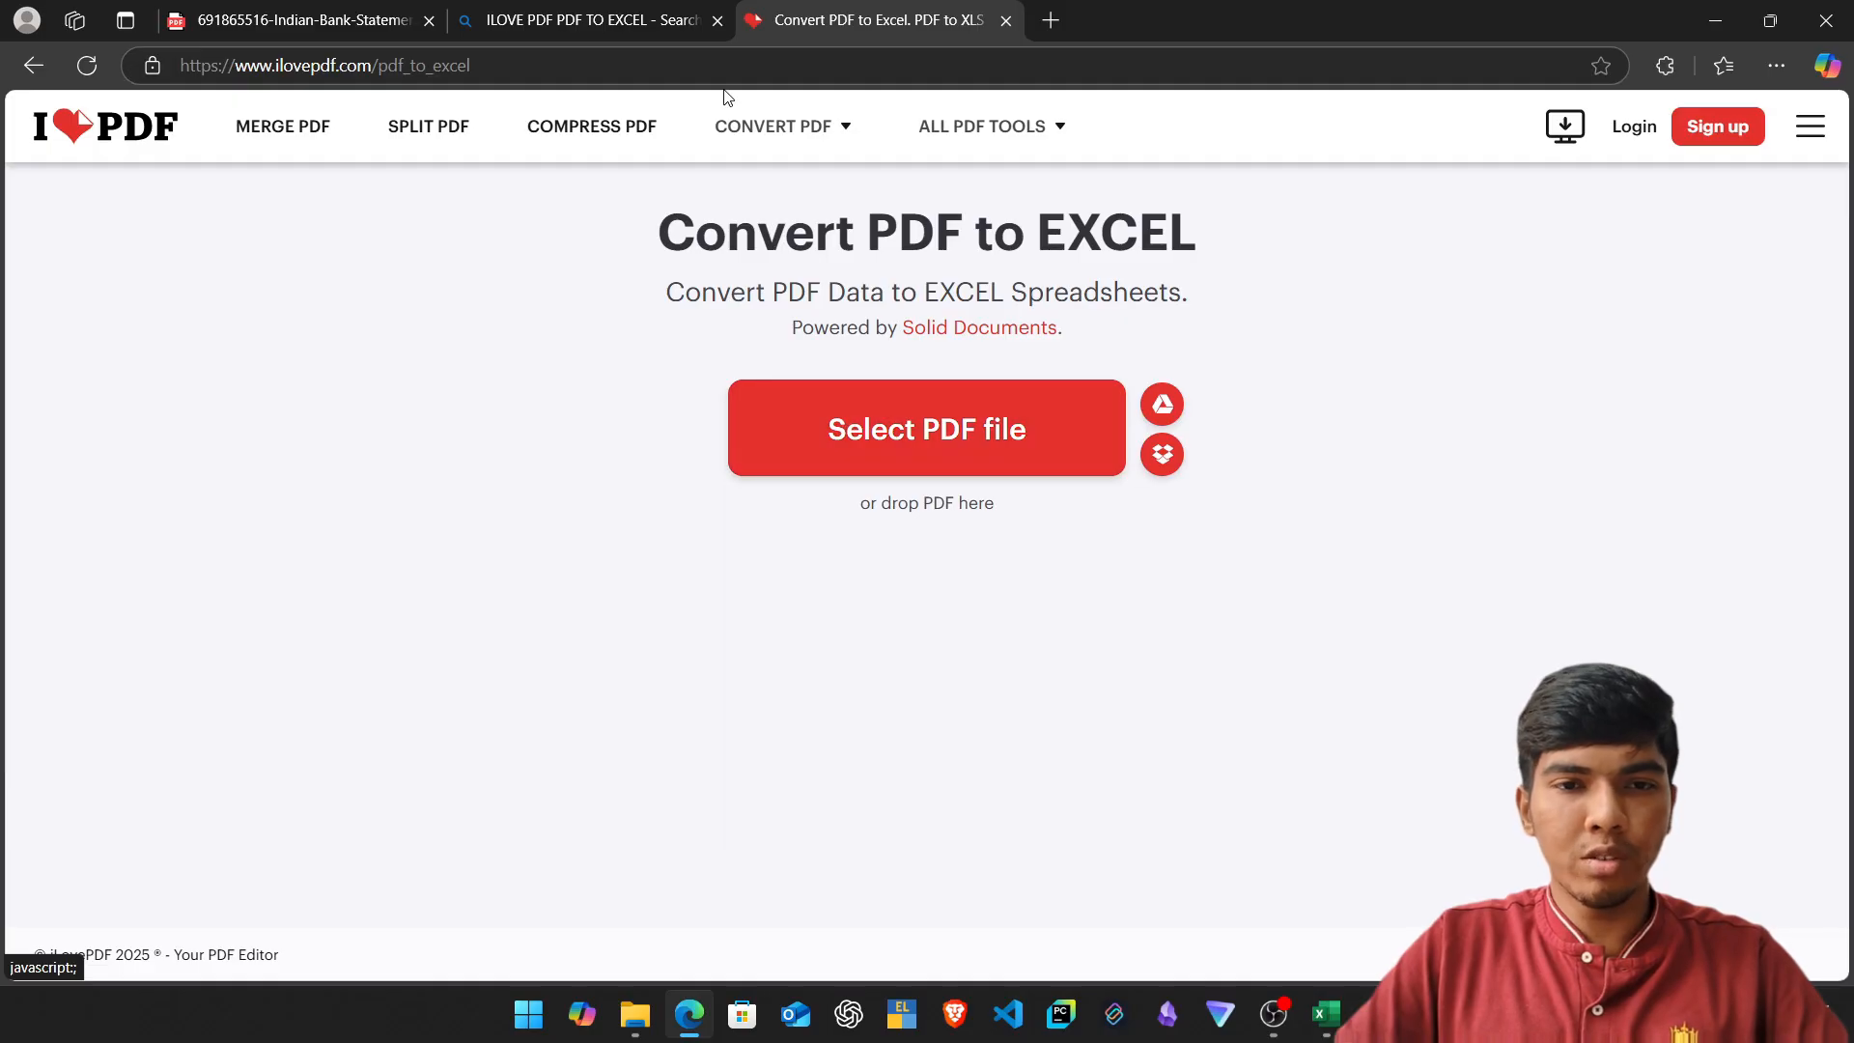
Switch to Excel and inspect the Particulars column of the converted bank statement workbook.
{"action": "left_click", "coordinate": [301, 7]}
{"action": "key", "text": "alt+Tab"}
{"action": "key", "text": "alt+Tab"}
{"action": "key", "text": "alt+Tab"}
{"action": "key", "text": "alt+Tab"}
{"action": "key", "text": "alt+Tab"}
{"action": "key", "text": "alt+Tab"}
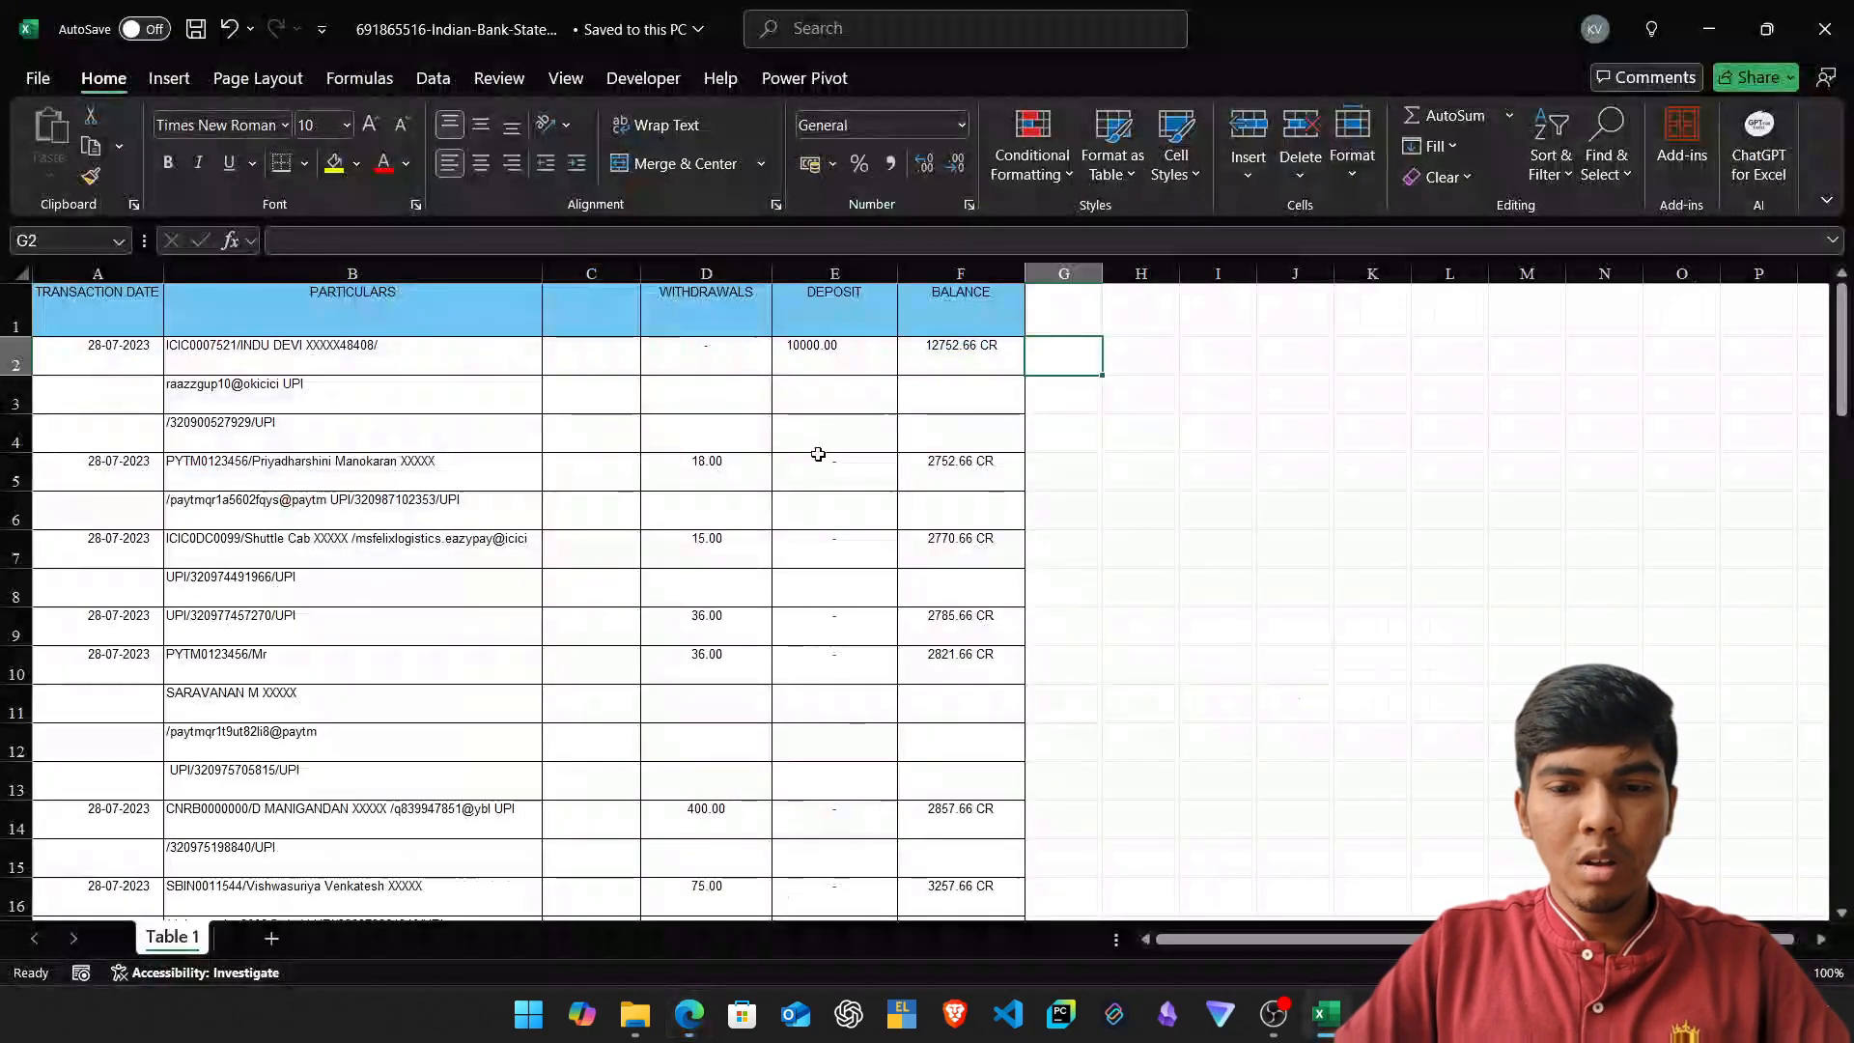
{"action": "left_click", "coordinate": [515, 365]}
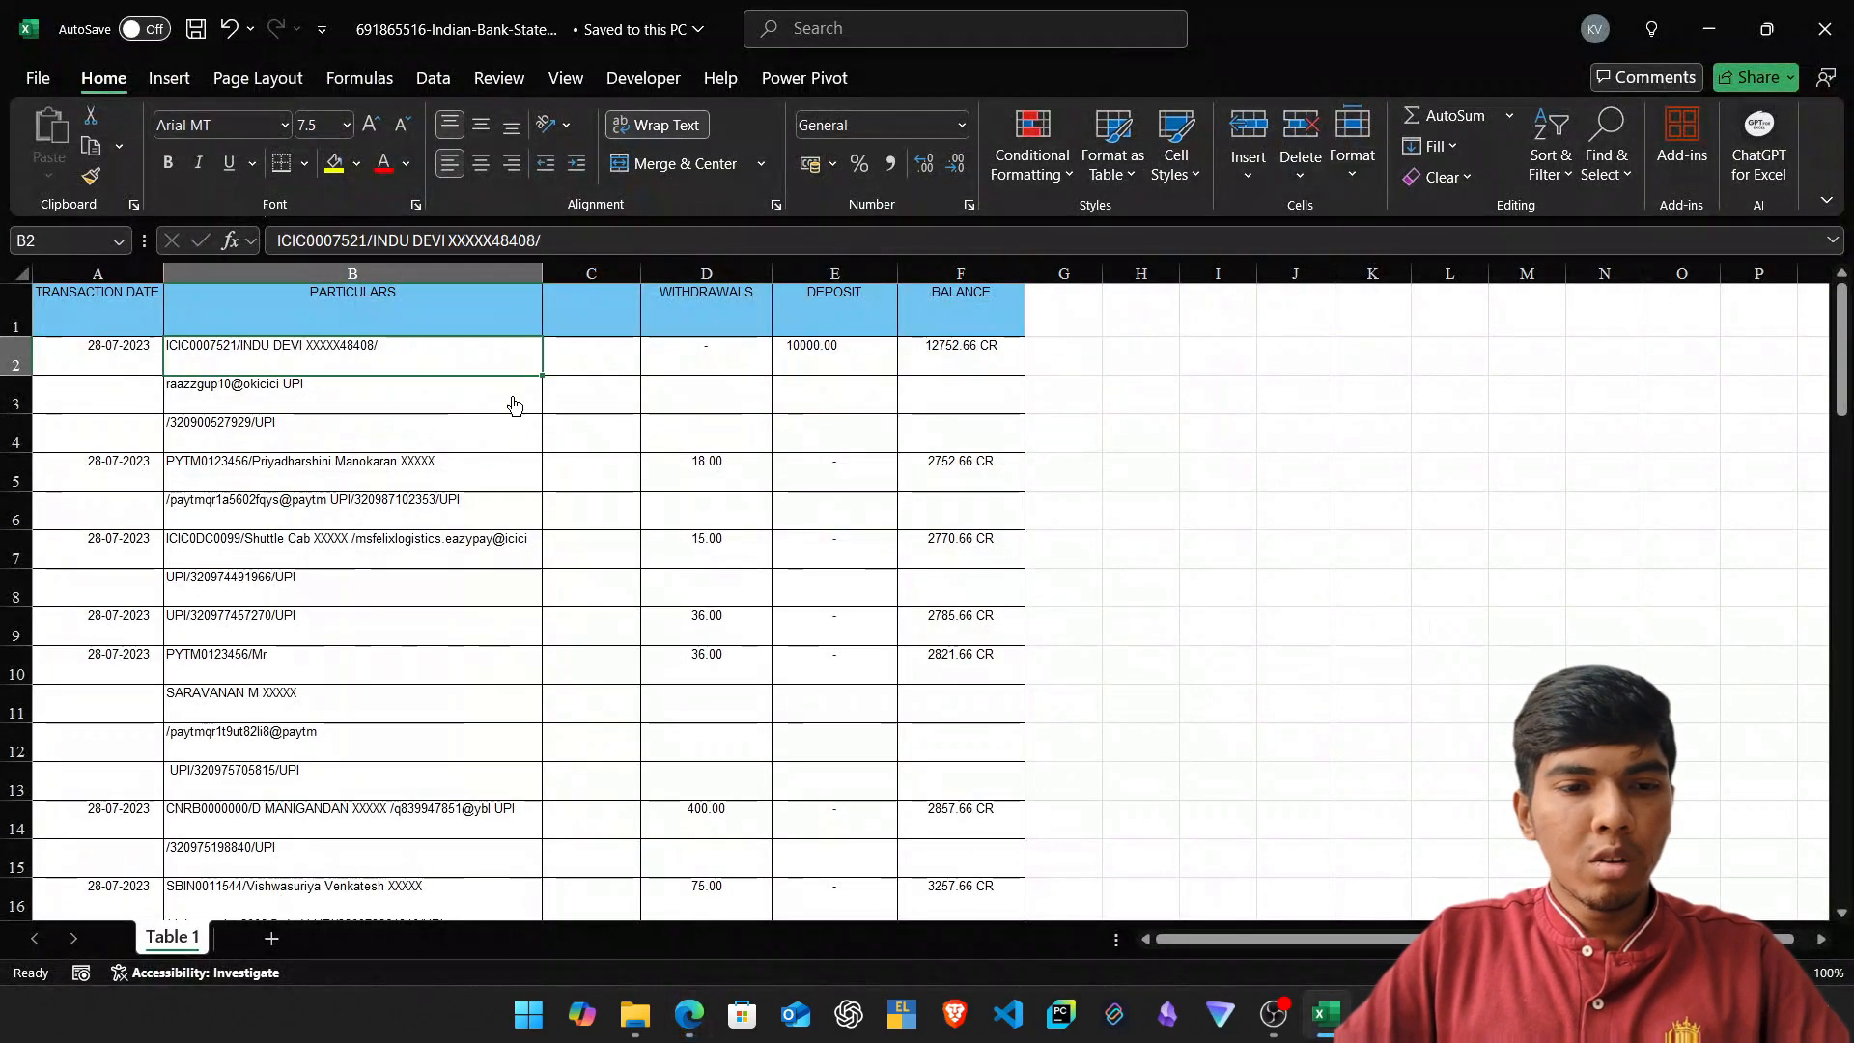
{"action": "key", "text": "Up"}
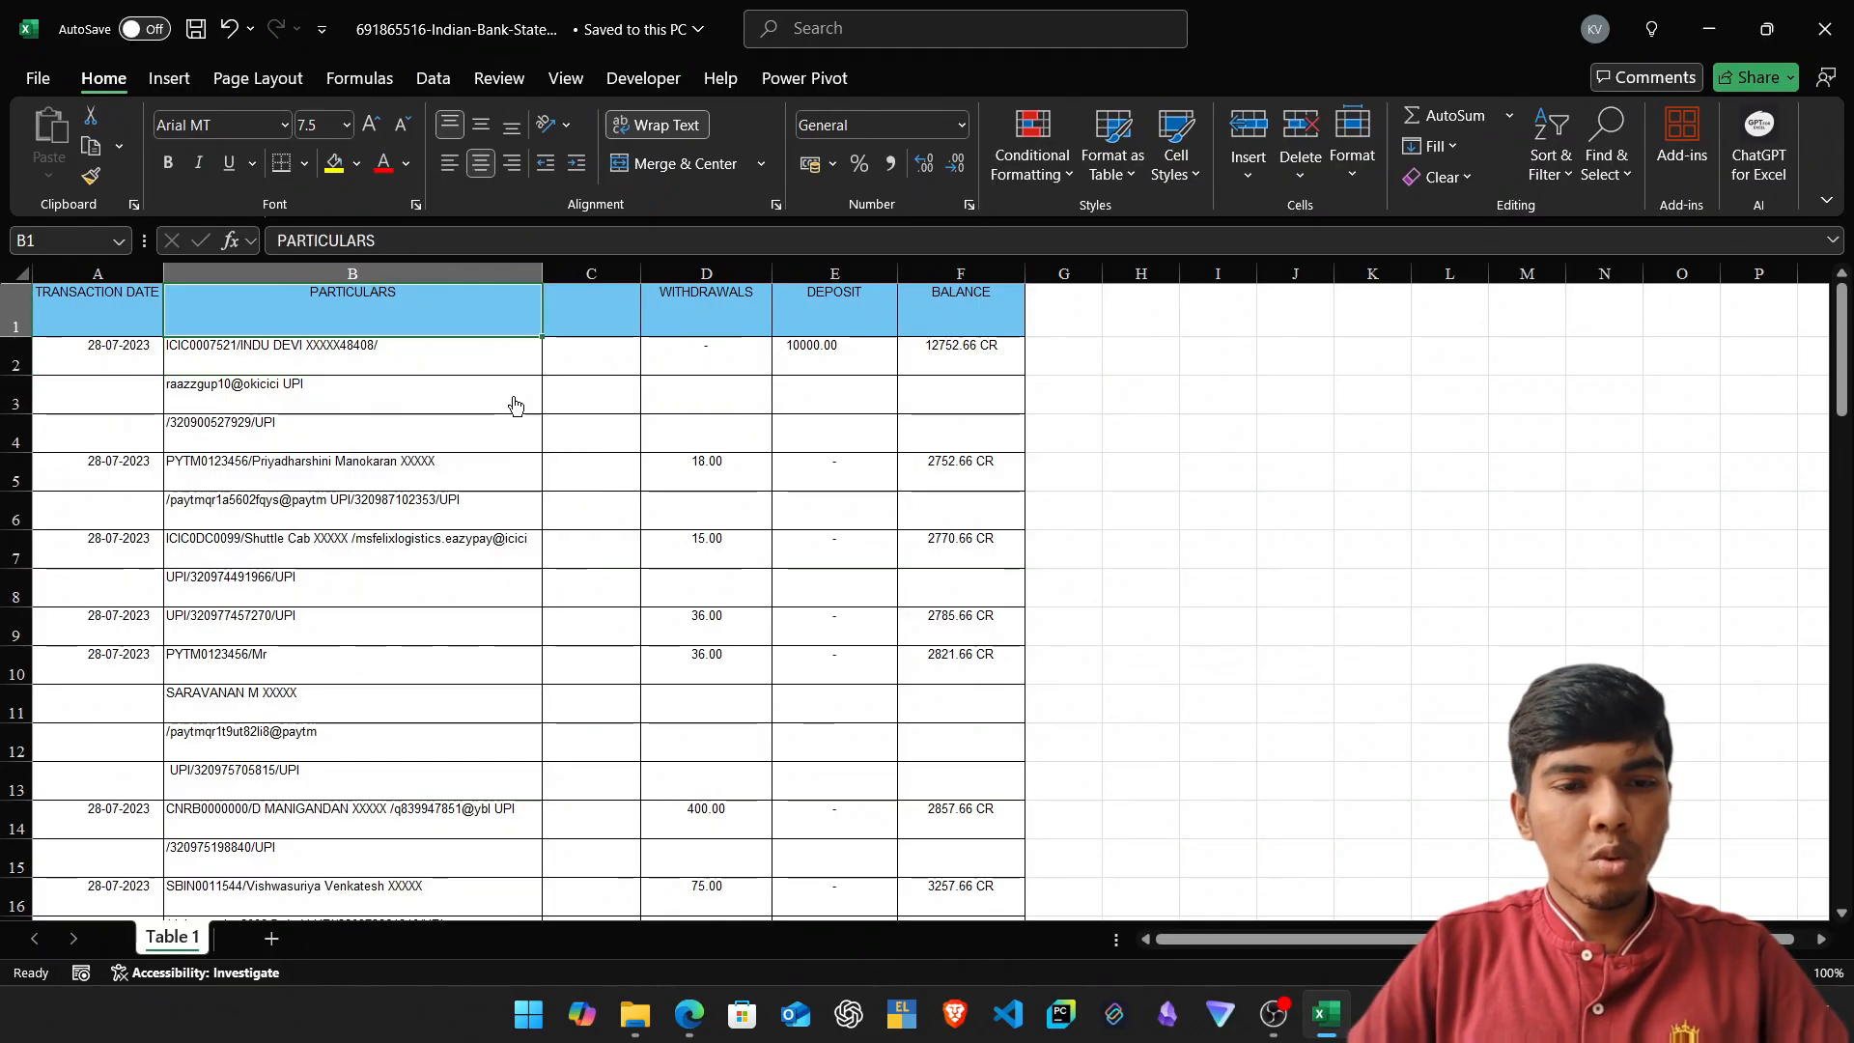
Compare the converted Excel sheet with the original PDF statement and revisit the iLovePDF converter page.
{"action": "key", "text": "alt+Tab"}
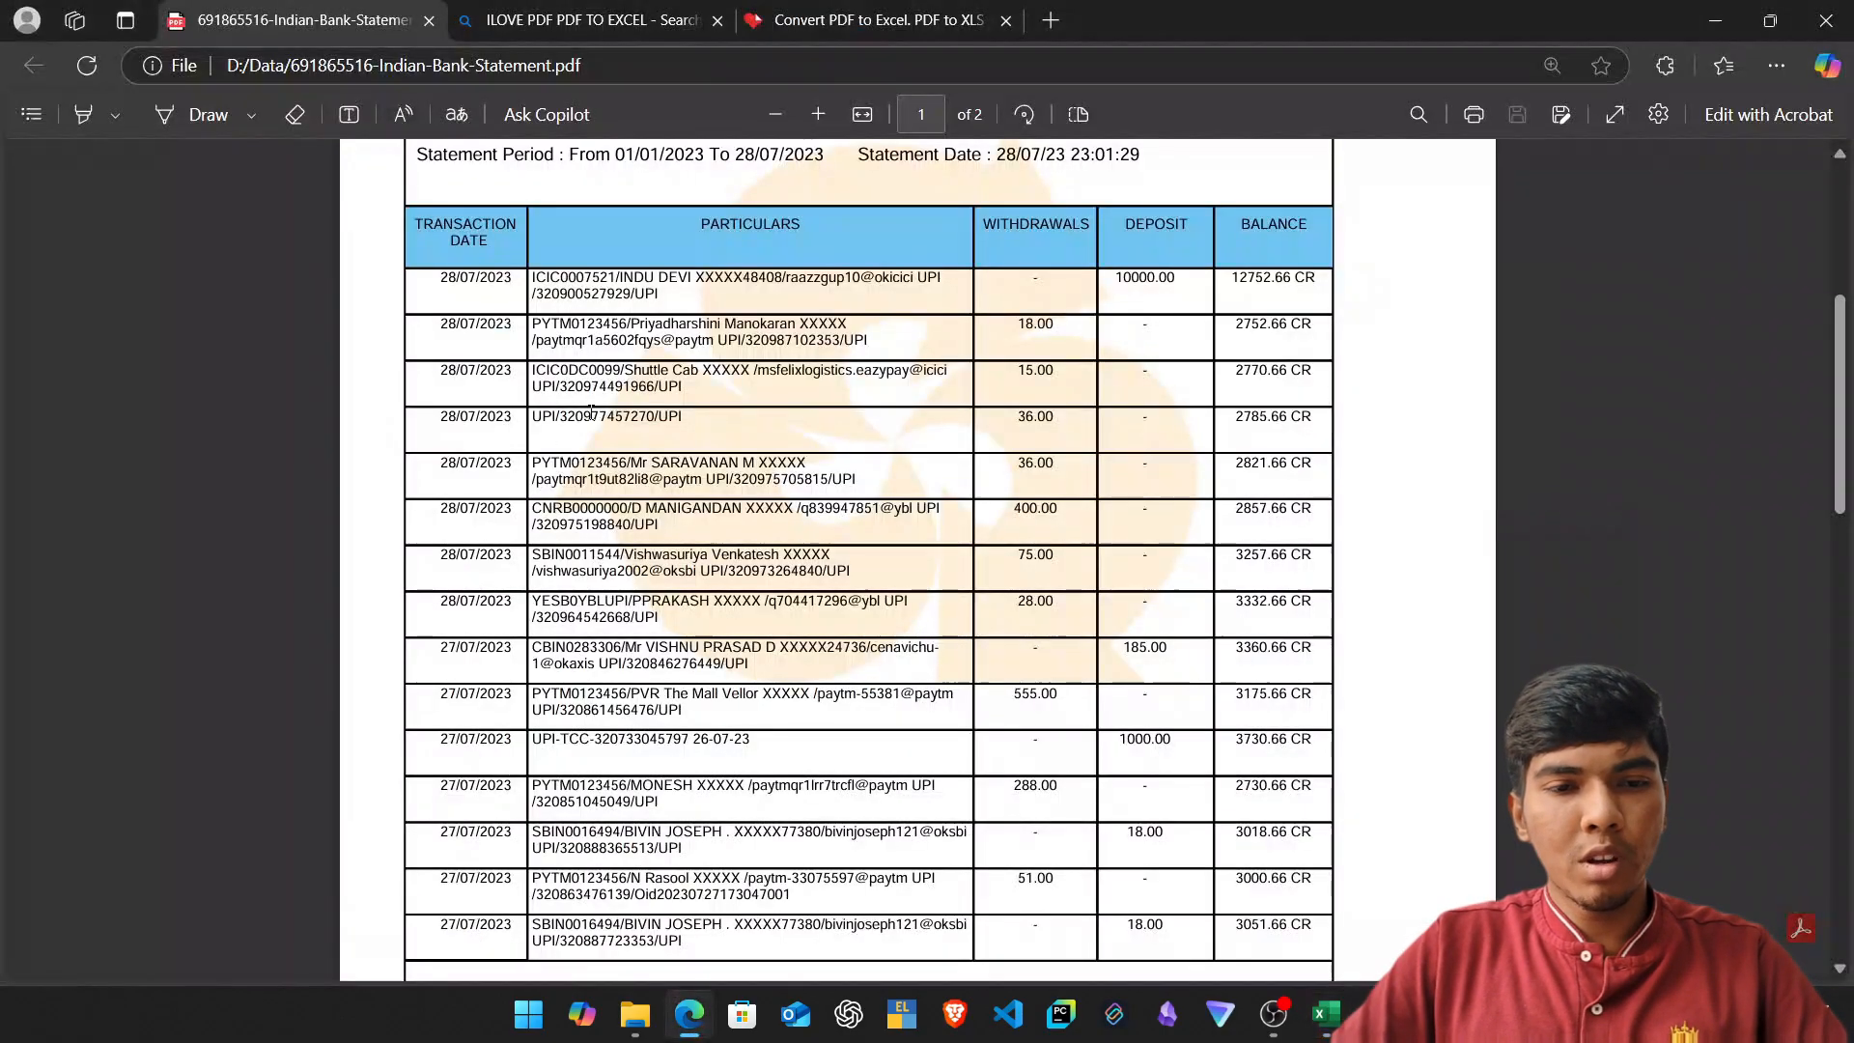
{"action": "key", "text": "alt+Tab"}
{"action": "left_click", "coordinate": [800, 401]}
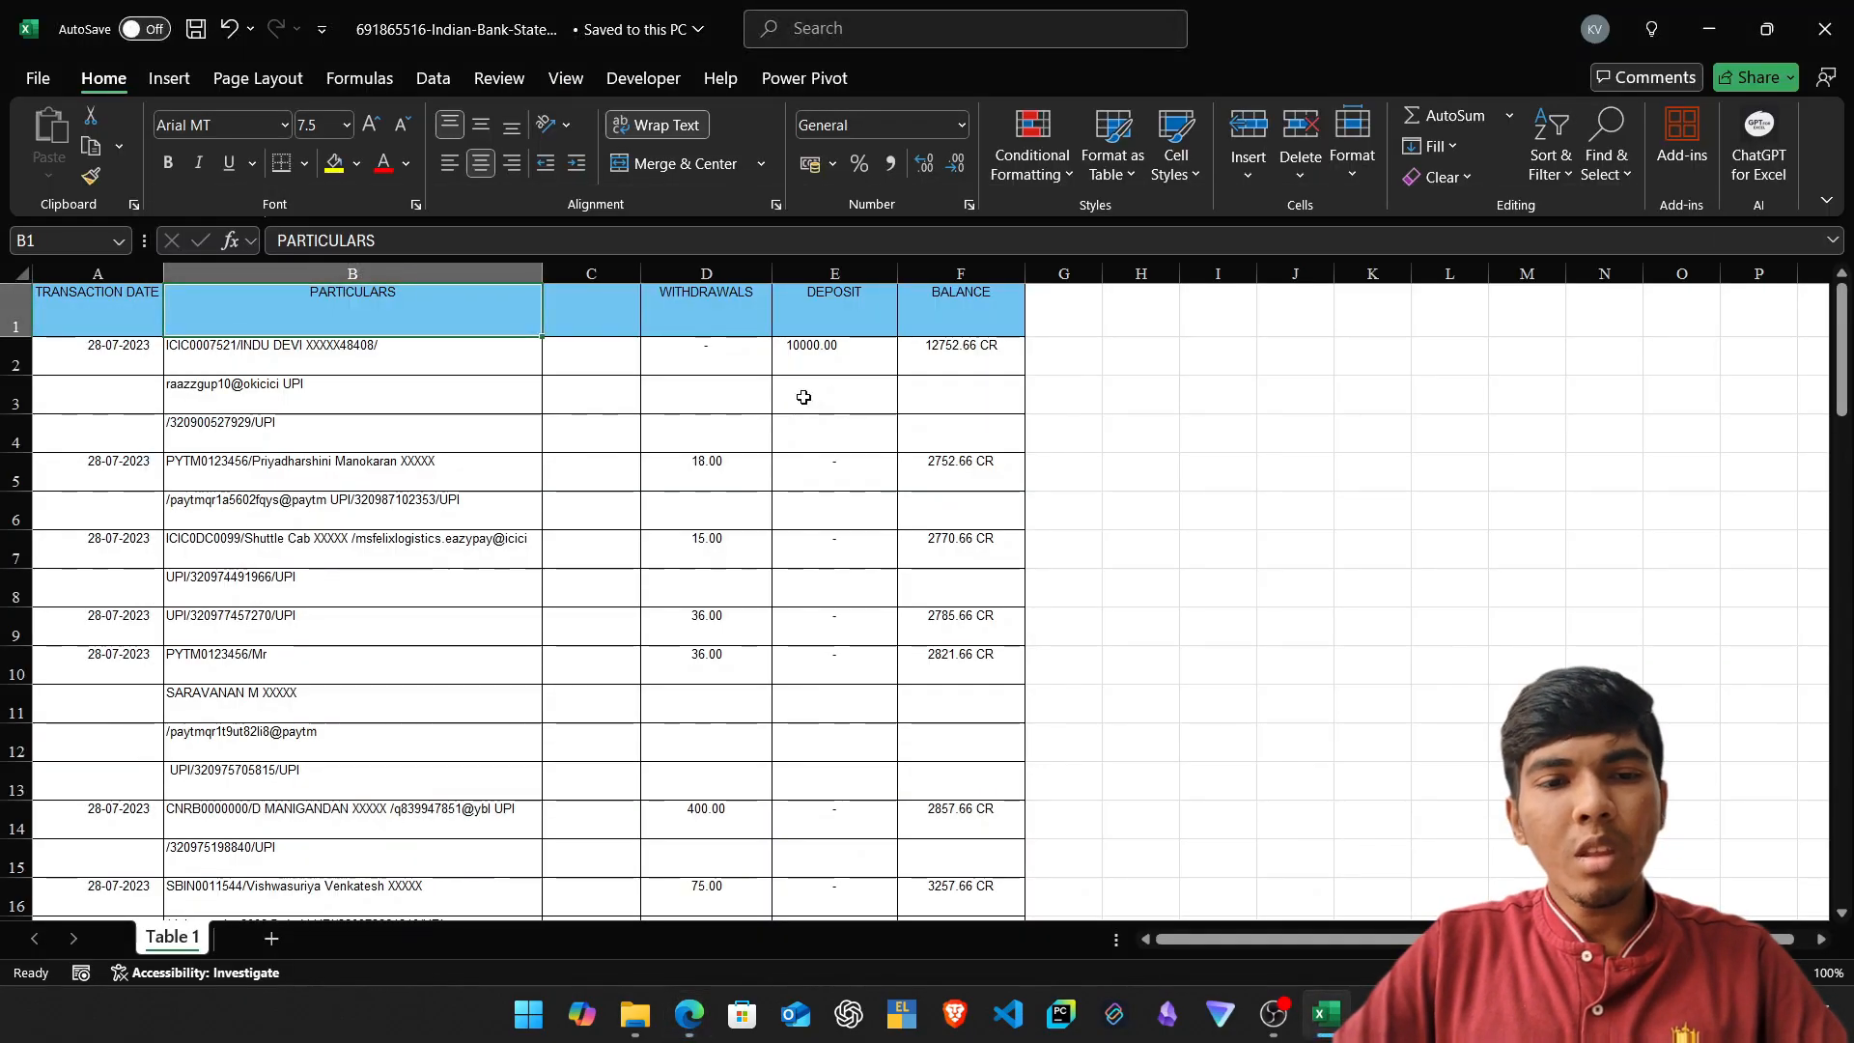
{"action": "key", "text": "alt+Tab"}
{"action": "key", "text": "Tab"}
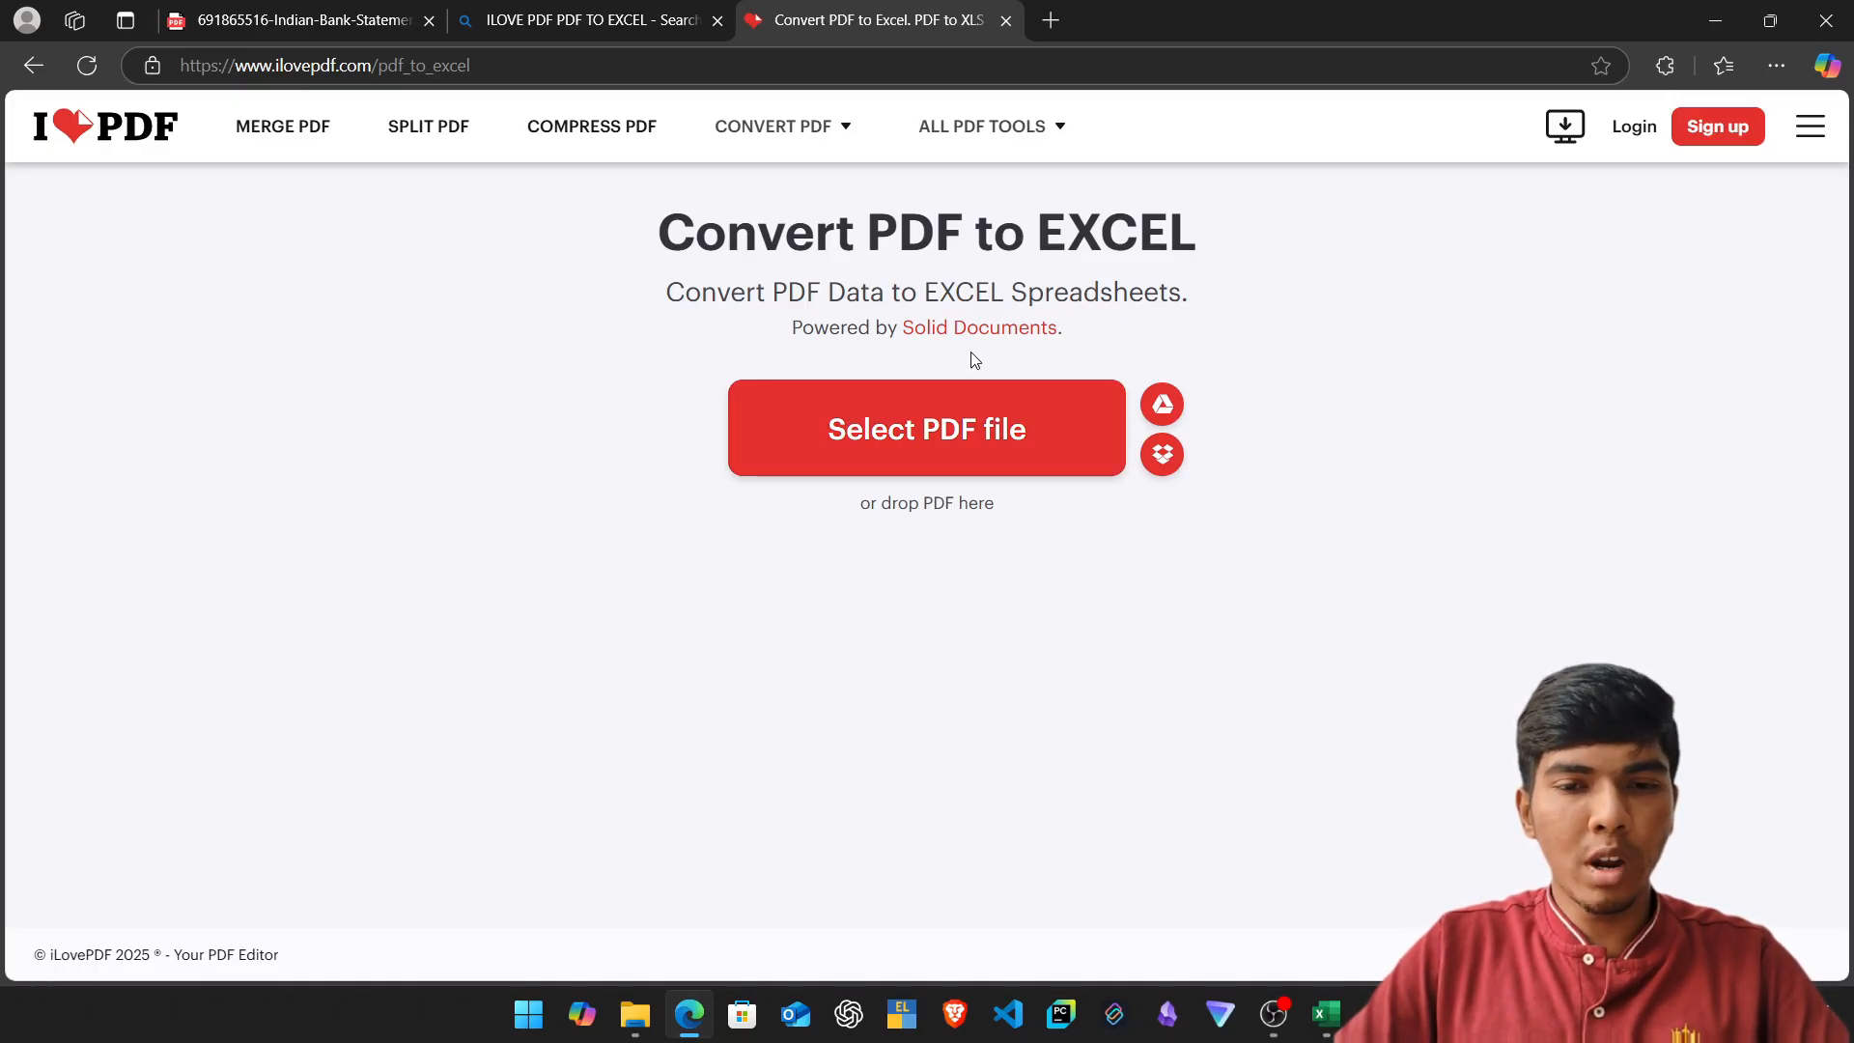
{"action": "key", "text": "alt+Tab"}
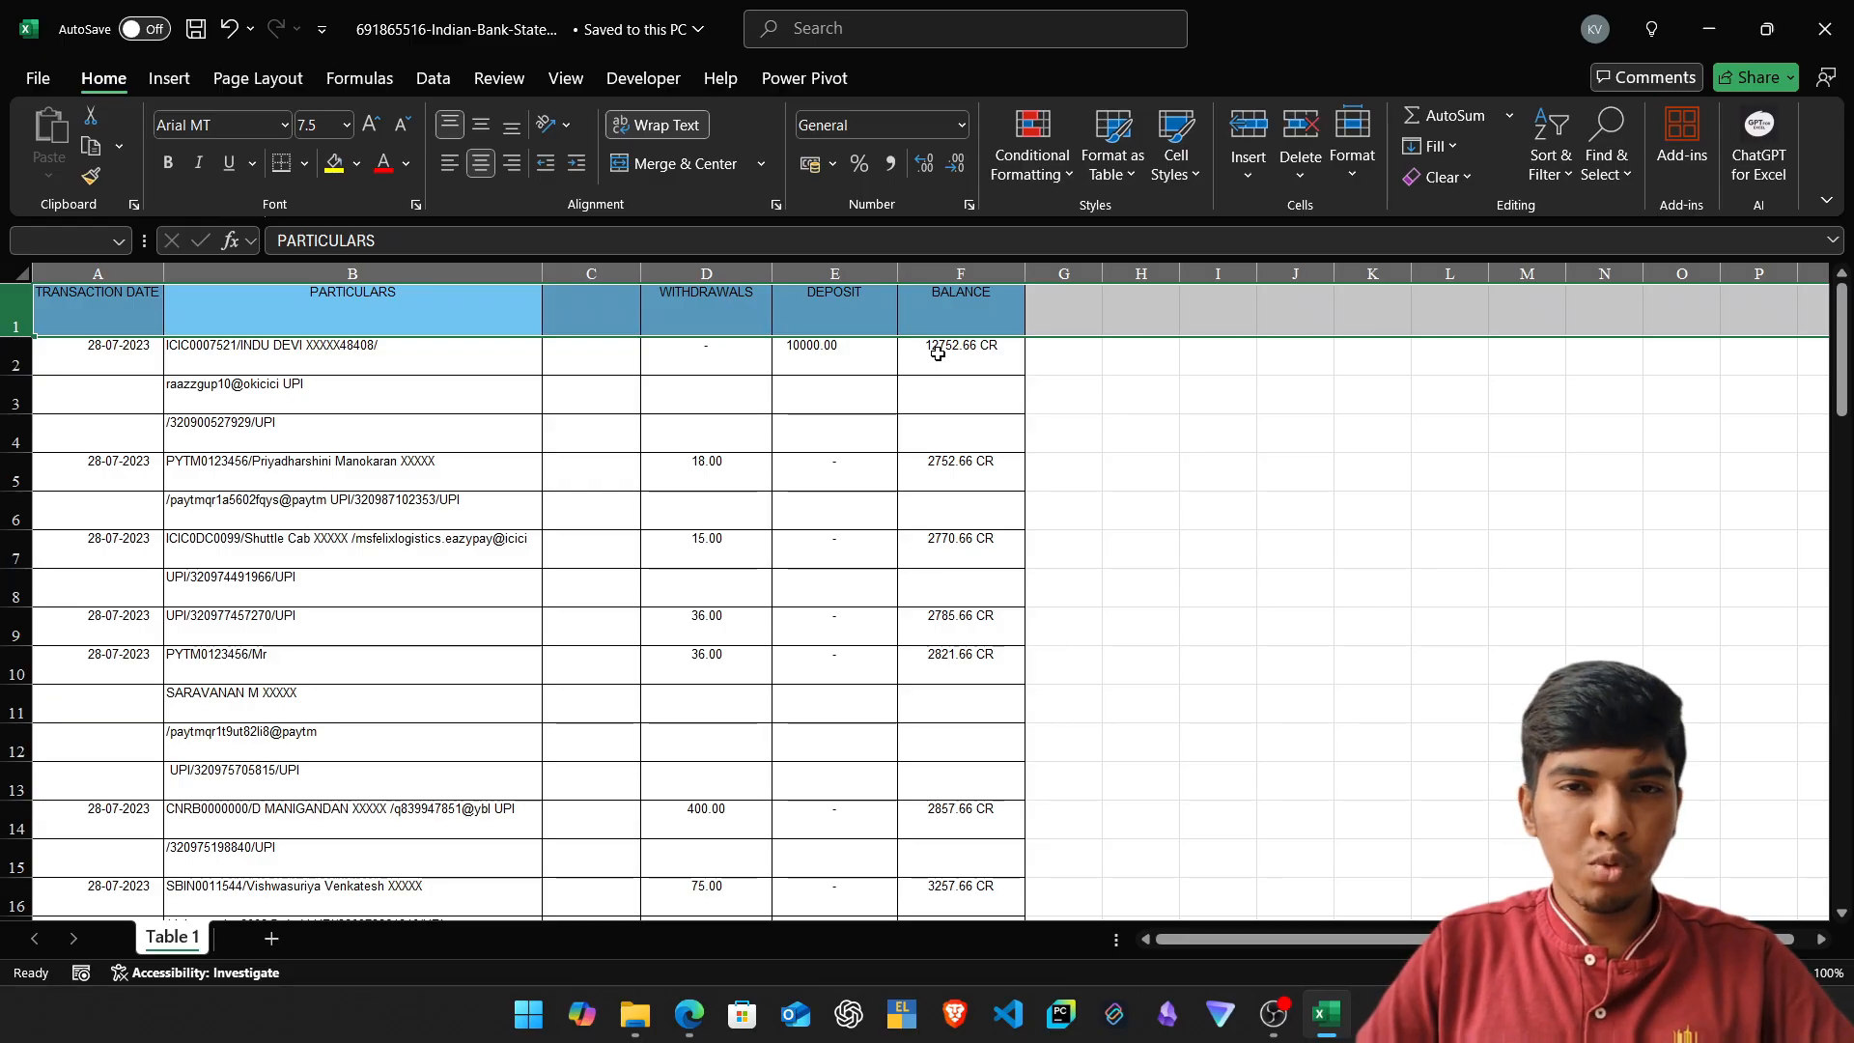
{"action": "key", "text": "Down"}
{"action": "key", "text": "Up"}
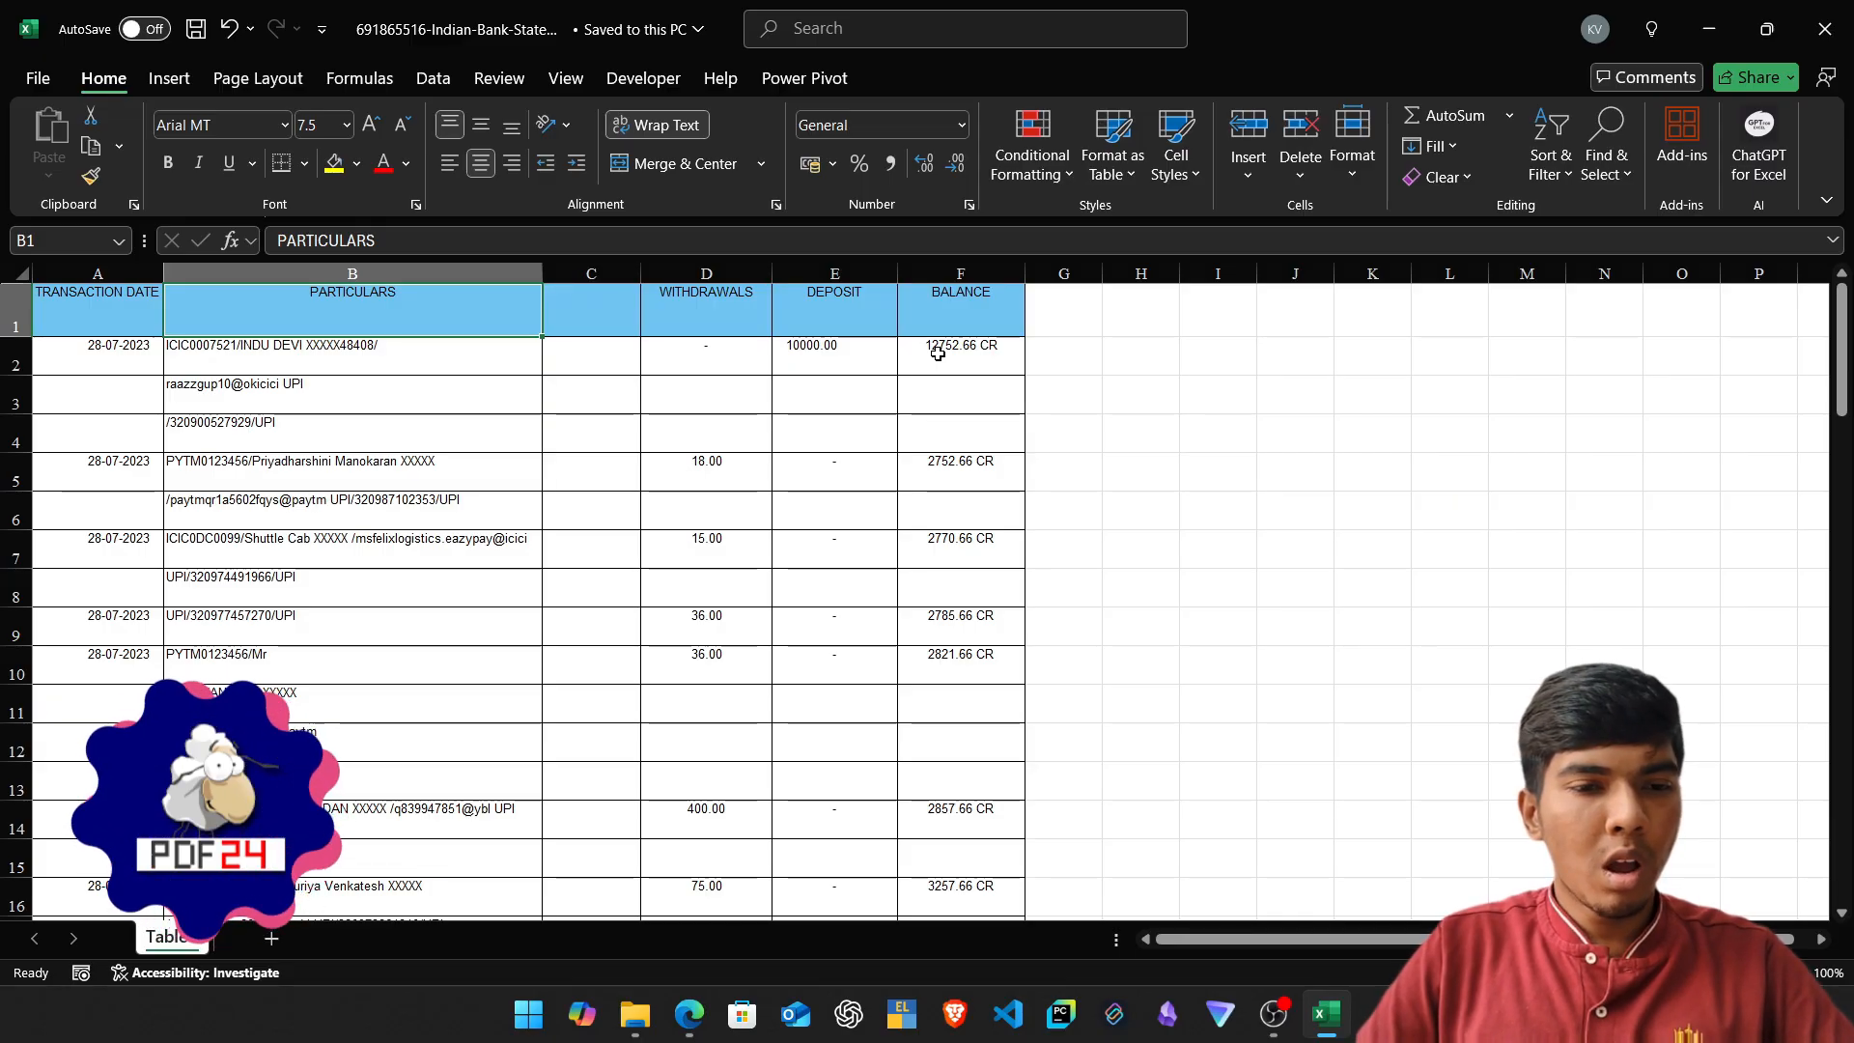
{"action": "key", "text": "Down"}
{"action": "key", "text": "Up"}
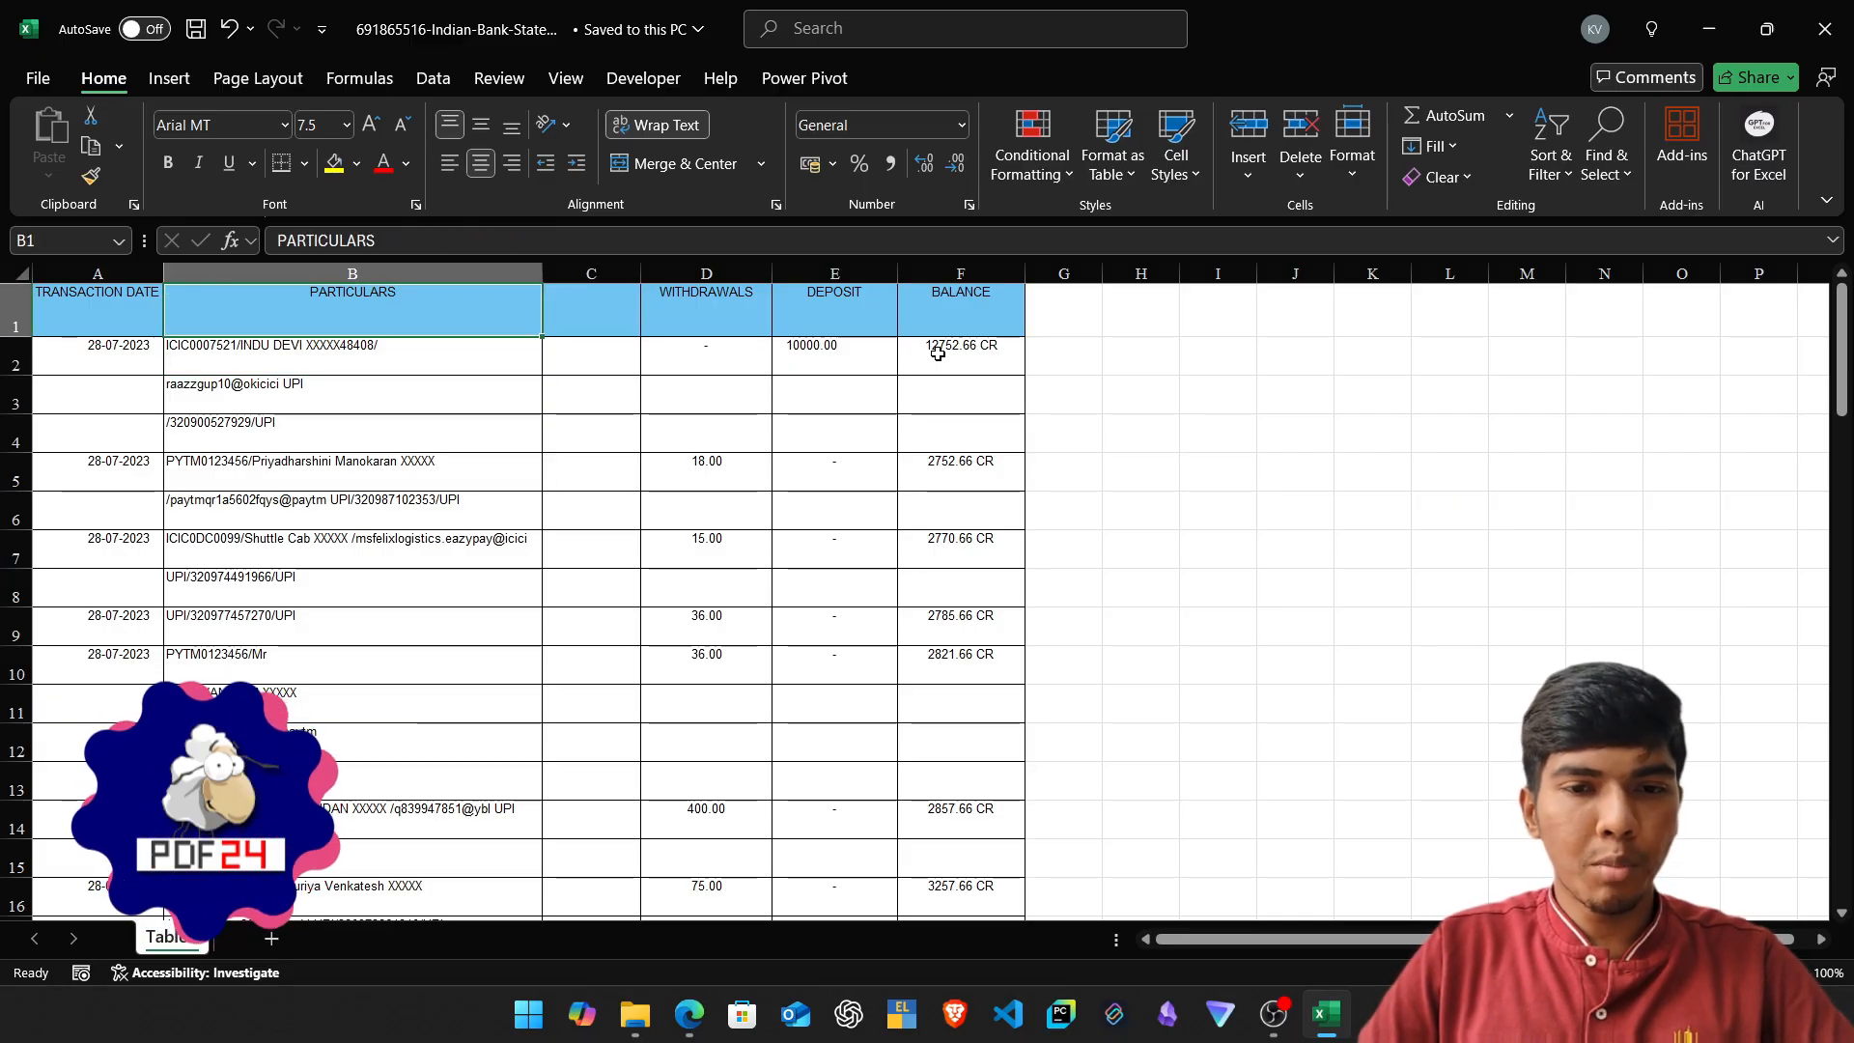
Select rows 2 to 4 of the converted sheet to show the rows occupied by the first transaction.
{"action": "key", "text": "shift+space"}
{"action": "key", "text": "shift+Down"}
{"action": "key", "text": "shift+Down"}
{"action": "key", "text": "shift+Down"}
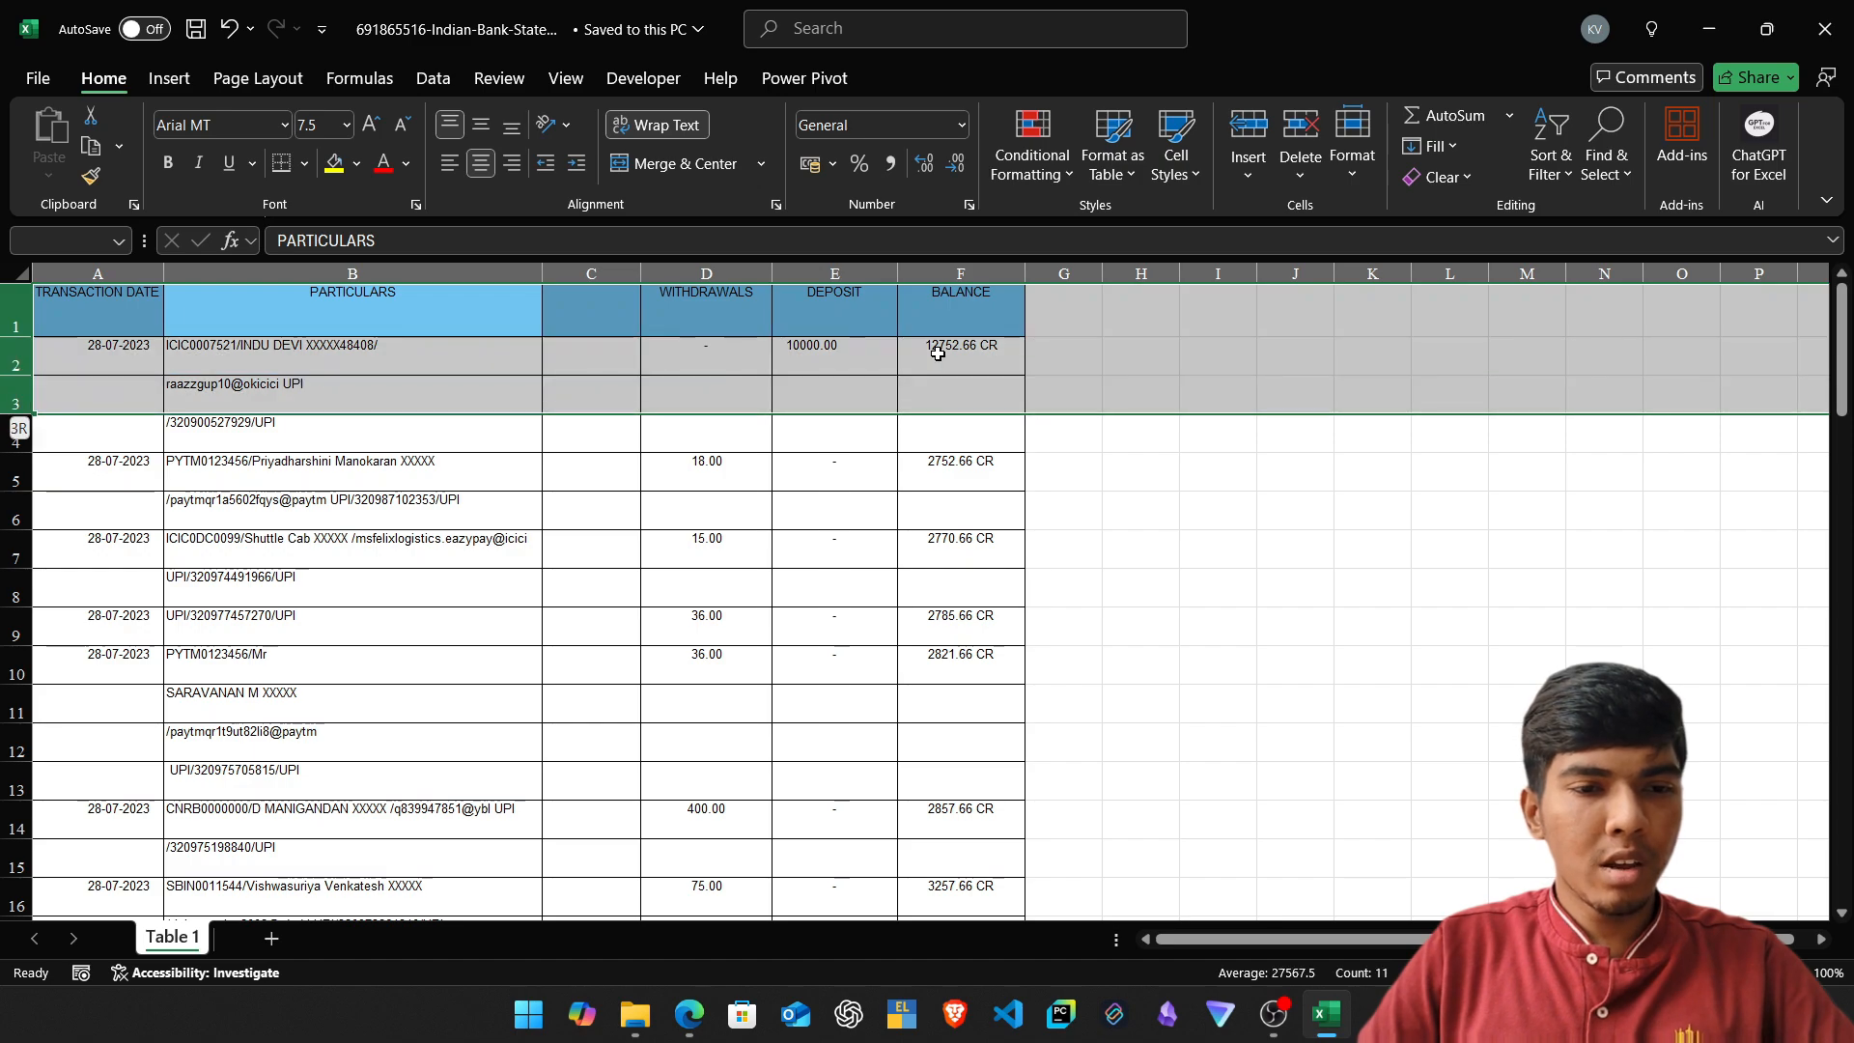
{"action": "key", "text": "Down"}
{"action": "key", "text": "Down"}
{"action": "key", "text": "Up"}
{"action": "key", "text": "shift+space"}
{"action": "key", "text": "shift+Down"}
{"action": "key", "text": "shift+Down"}
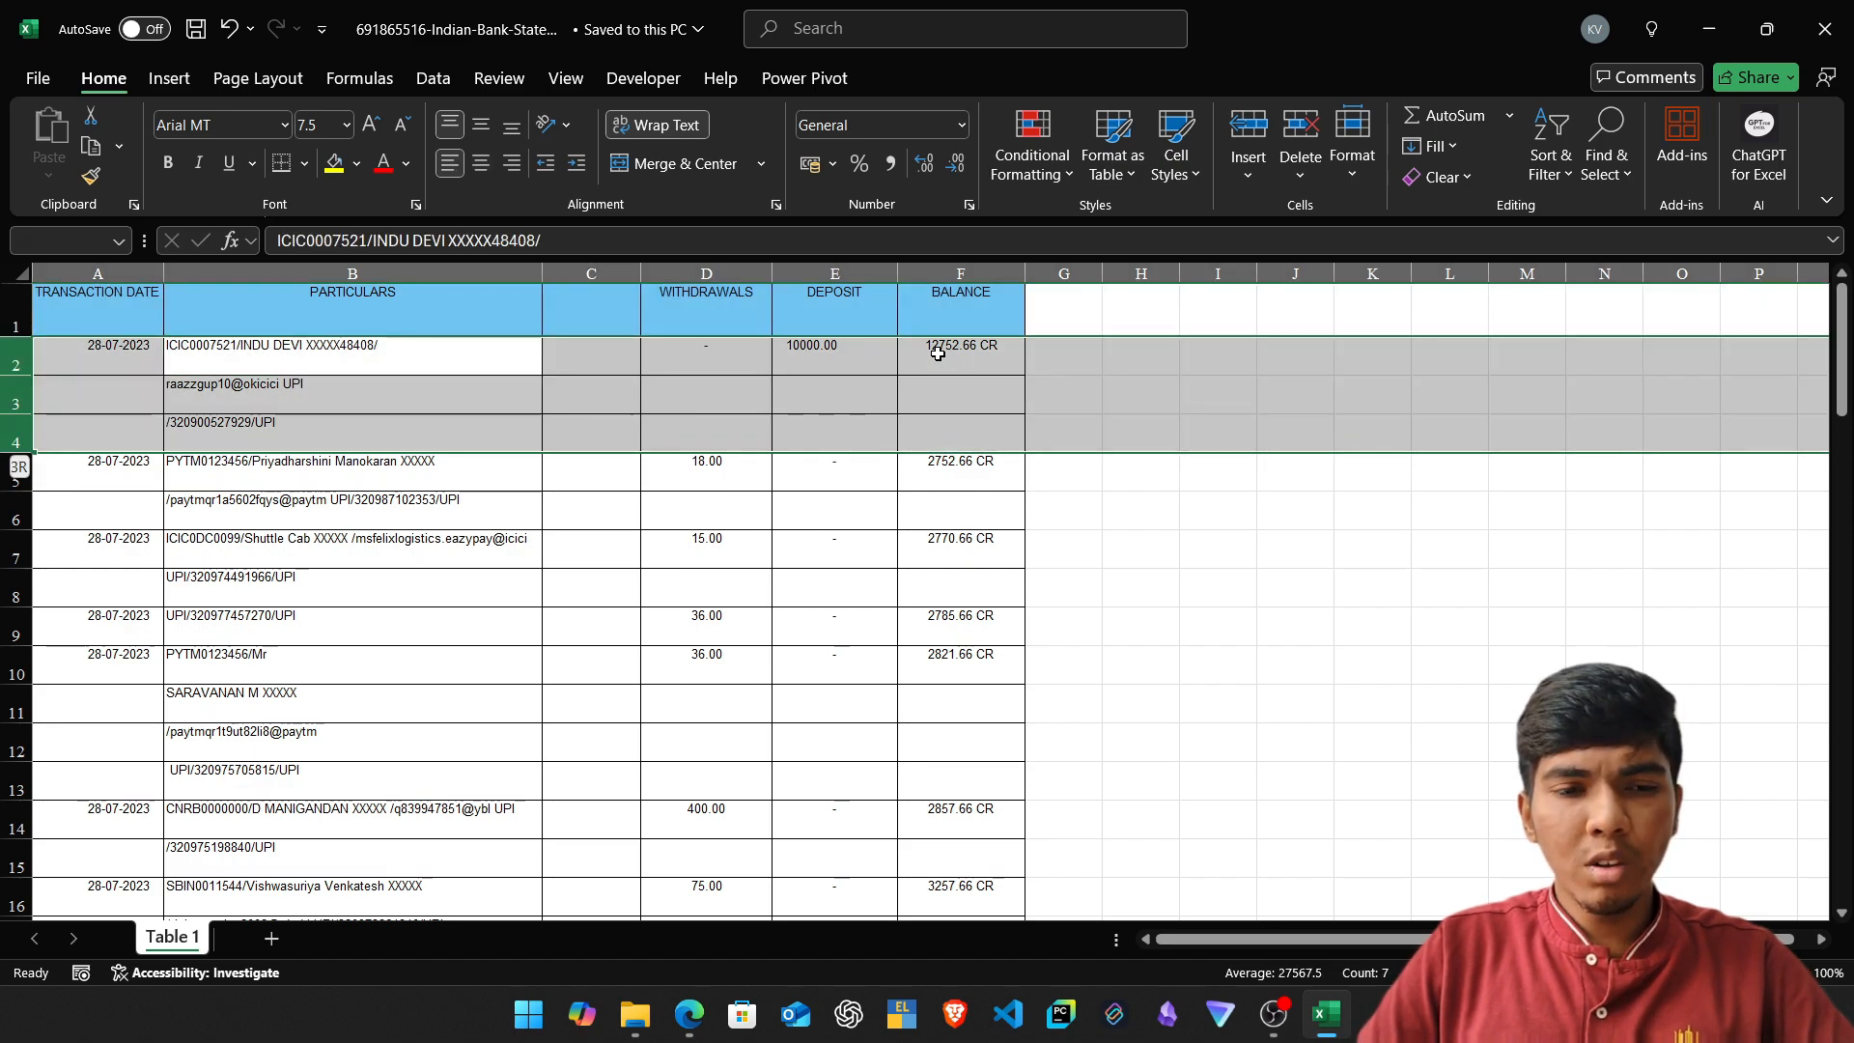
Select rows 5 and 6 to show the rows occupied by the second transaction.
{"action": "key", "text": "Down"}
{"action": "key", "text": "Down"}
{"action": "key", "text": "Down"}
{"action": "key", "text": "shift+space"}
{"action": "key", "text": "shift+Down"}
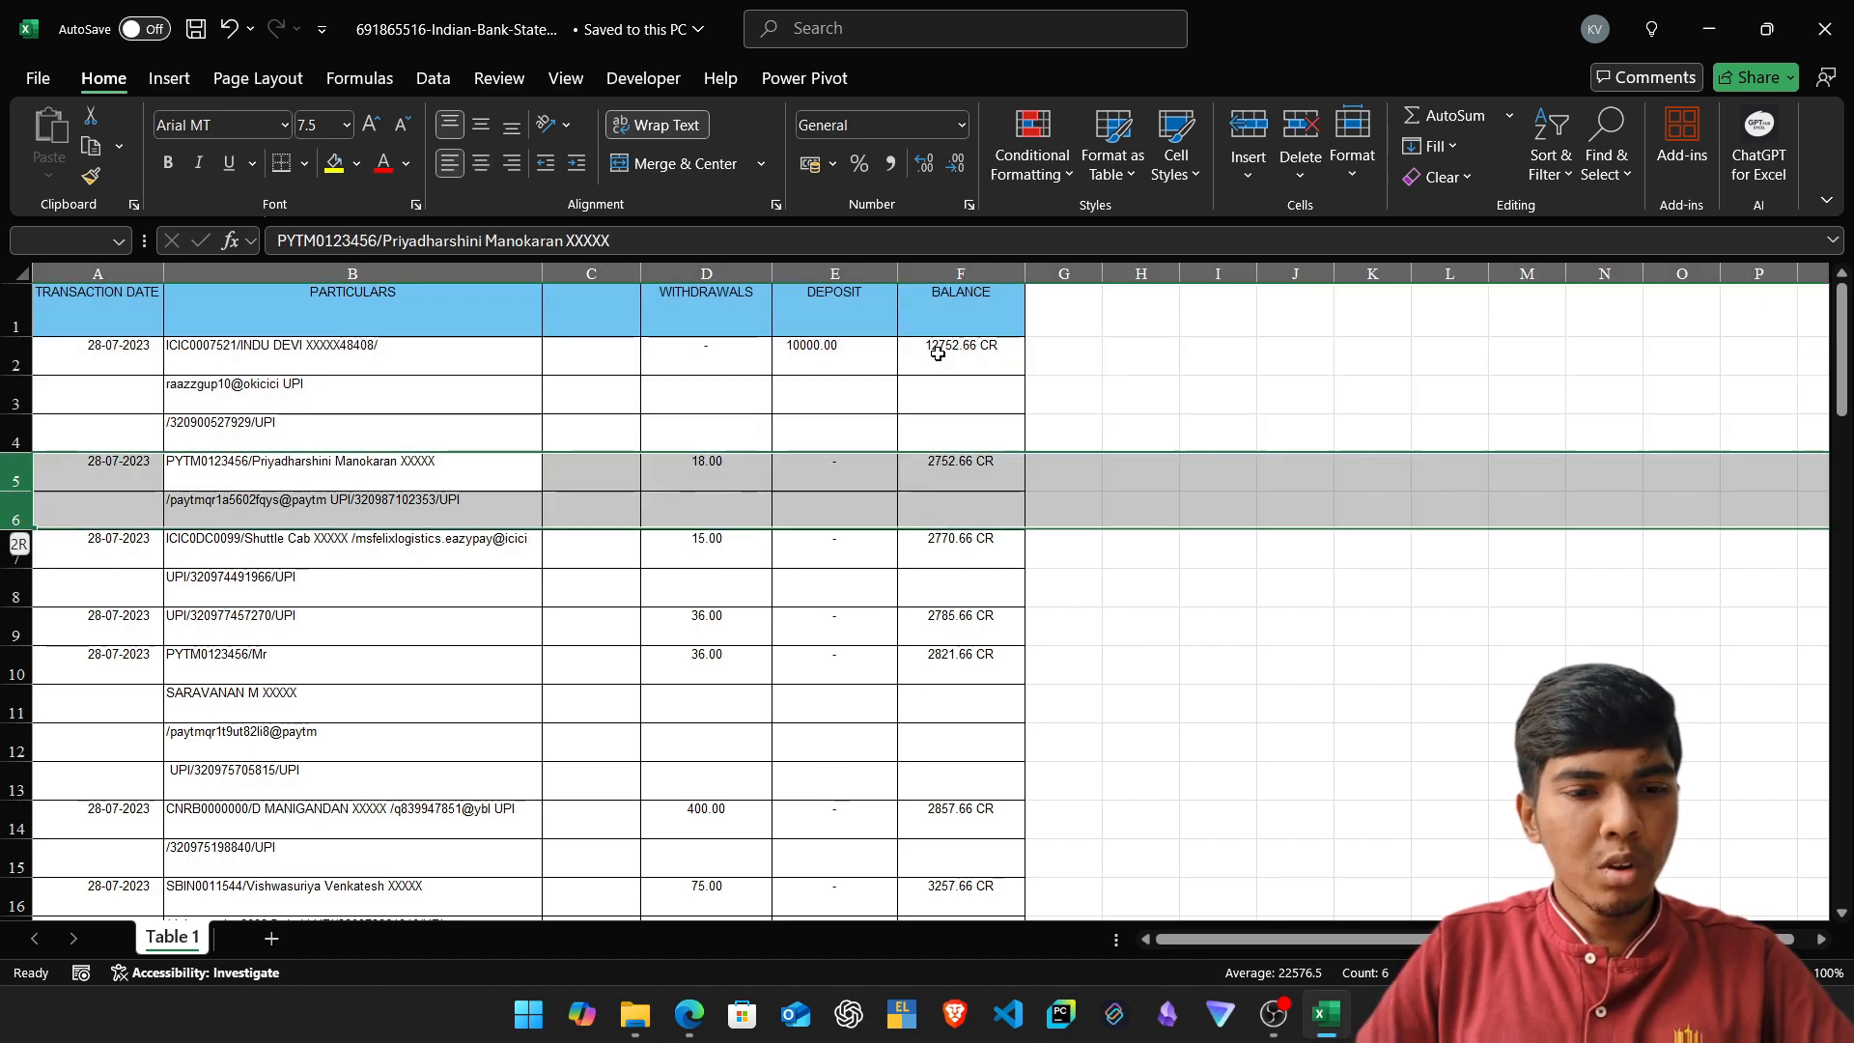
Switch to the PDF statement in the browser and highlight the first transaction's two-line particulars.
{"action": "key", "text": "alt+Tab"}
{"action": "key", "text": "alt+Tab"}
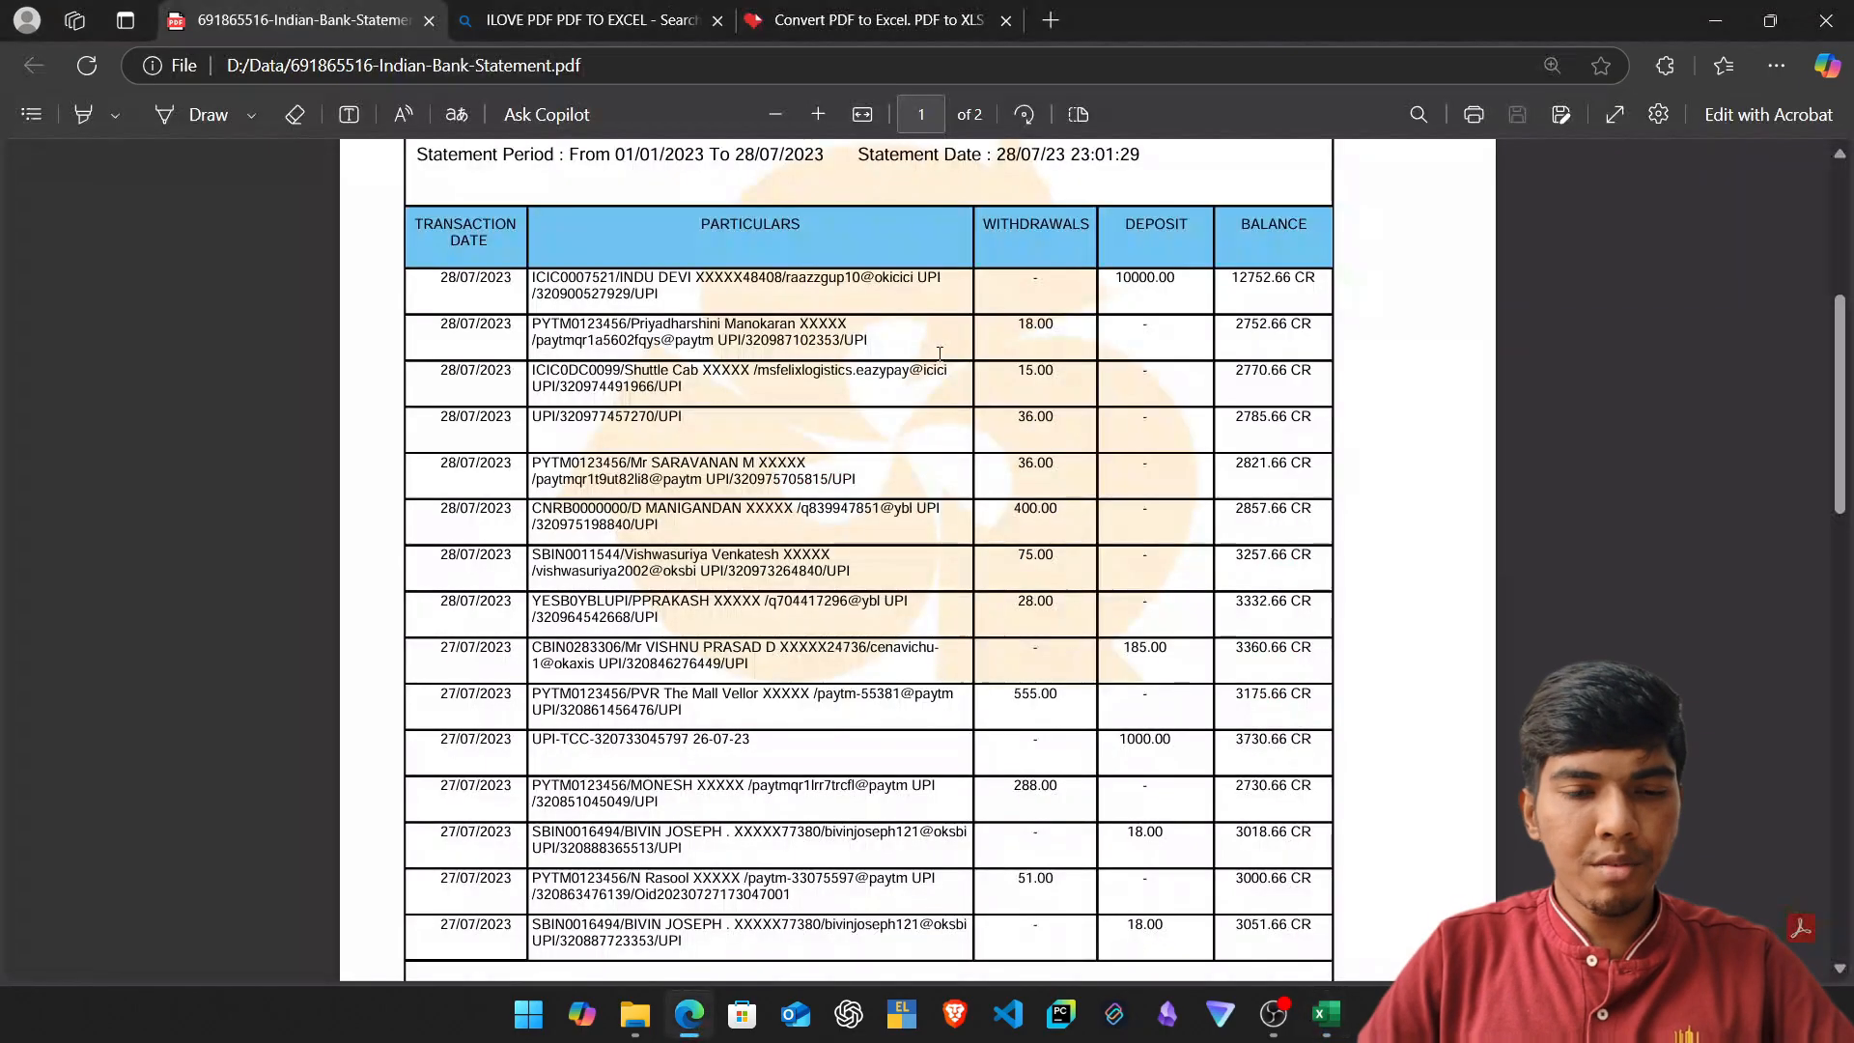
{"action": "left_click_drag", "start_coordinate": [537, 285], "coordinate": [532, 279]}
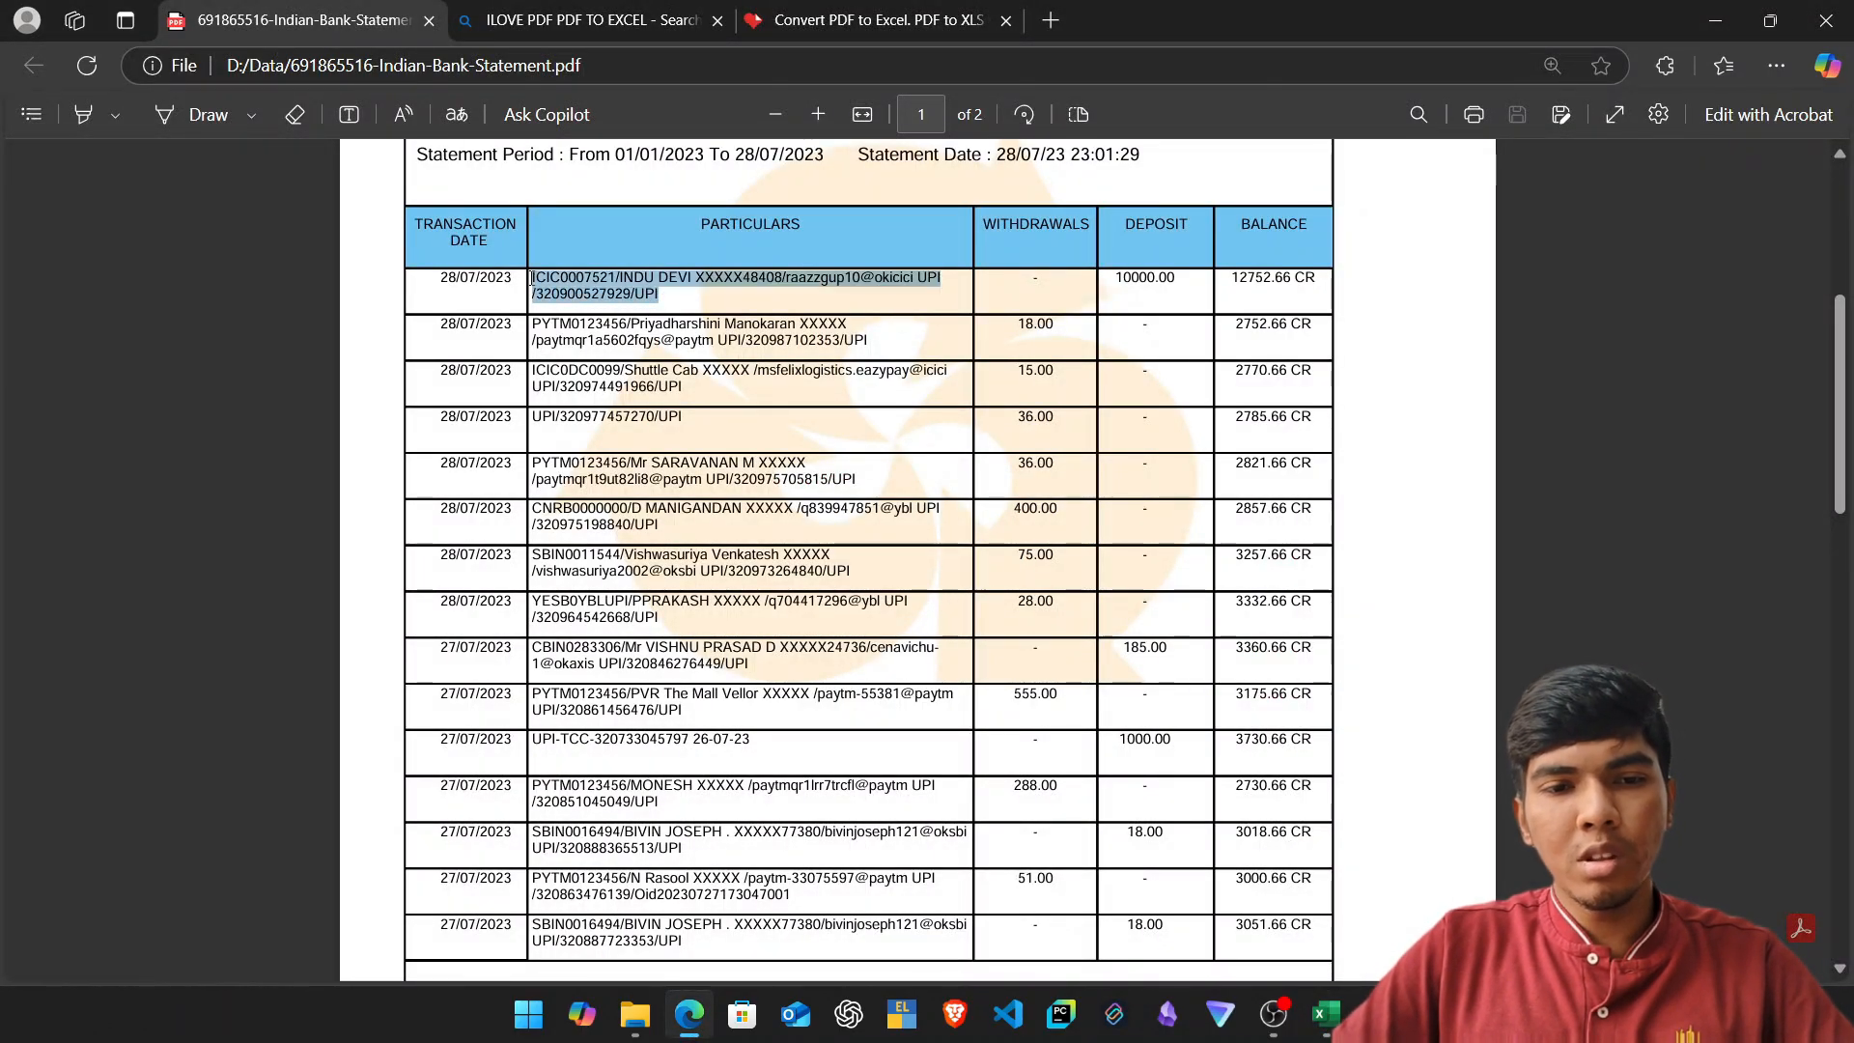
{"action": "left_click", "coordinate": [770, 310]}
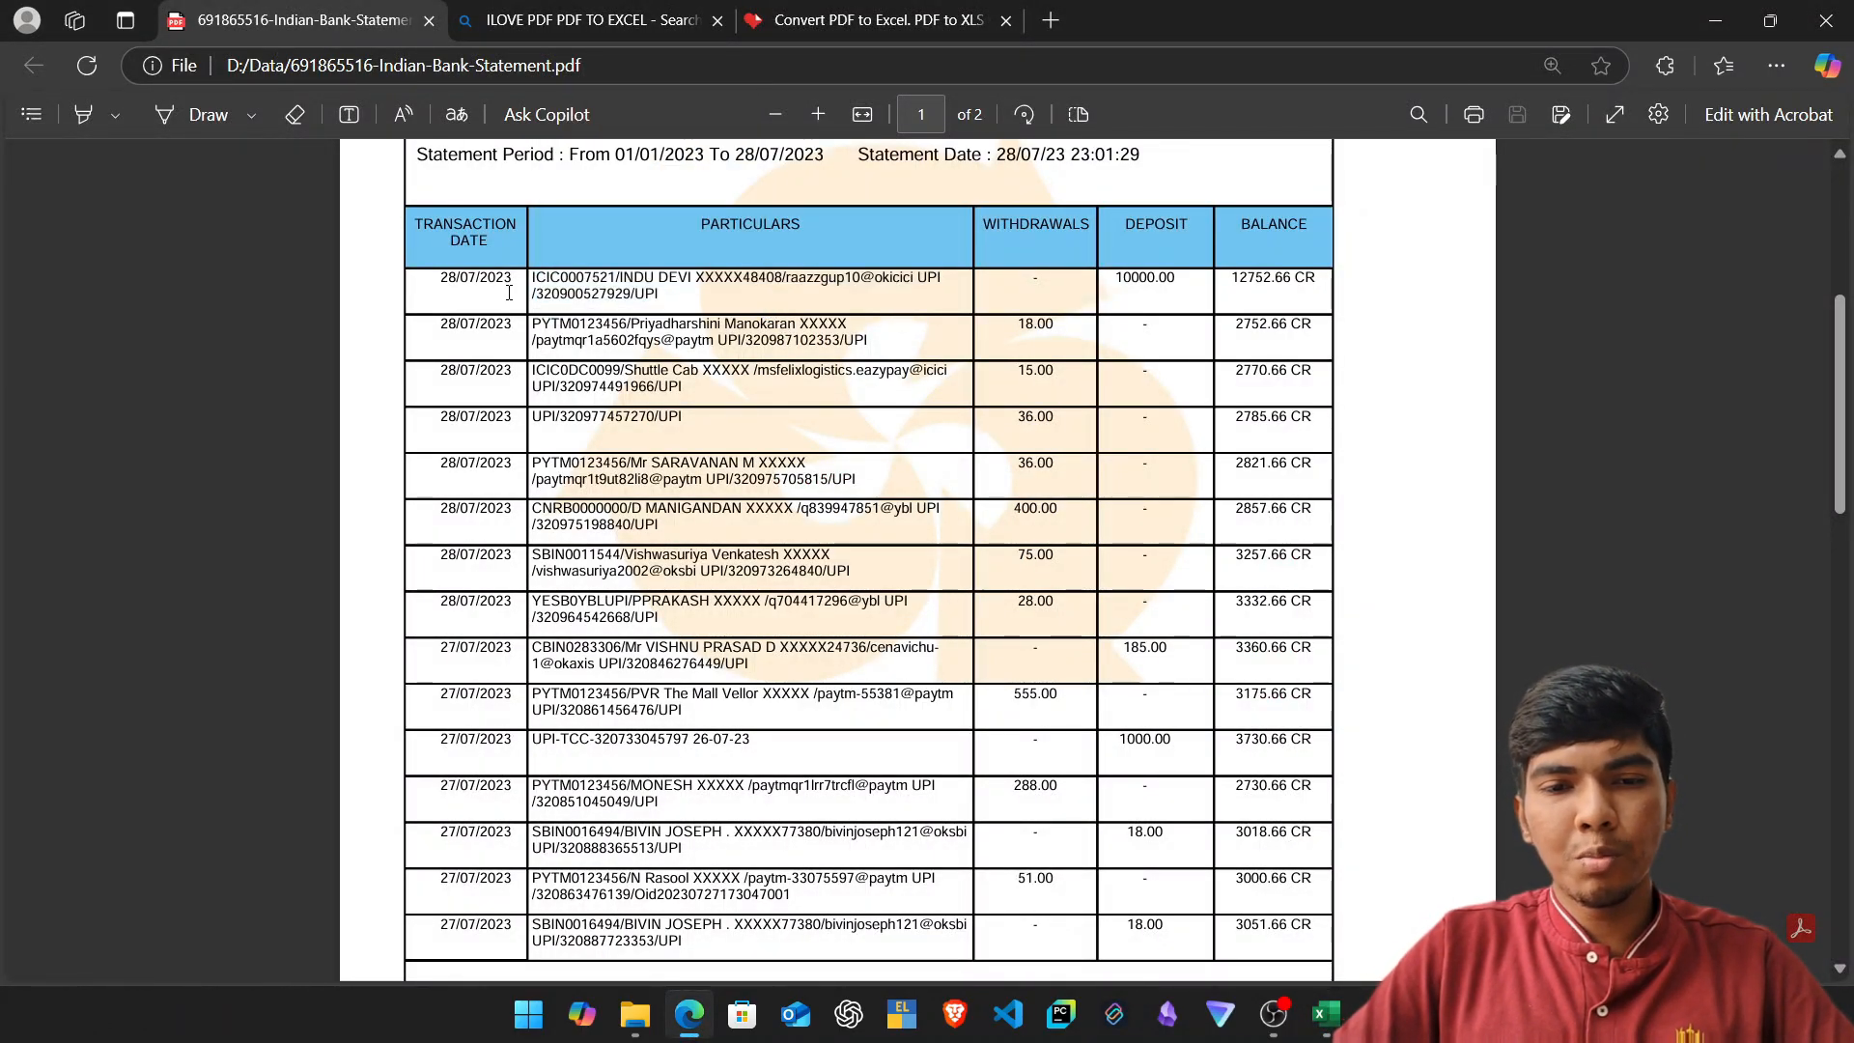
{"action": "left_click_drag", "start_coordinate": [532, 278], "coordinate": [656, 296]}
{"action": "left_click", "coordinate": [477, 310]}
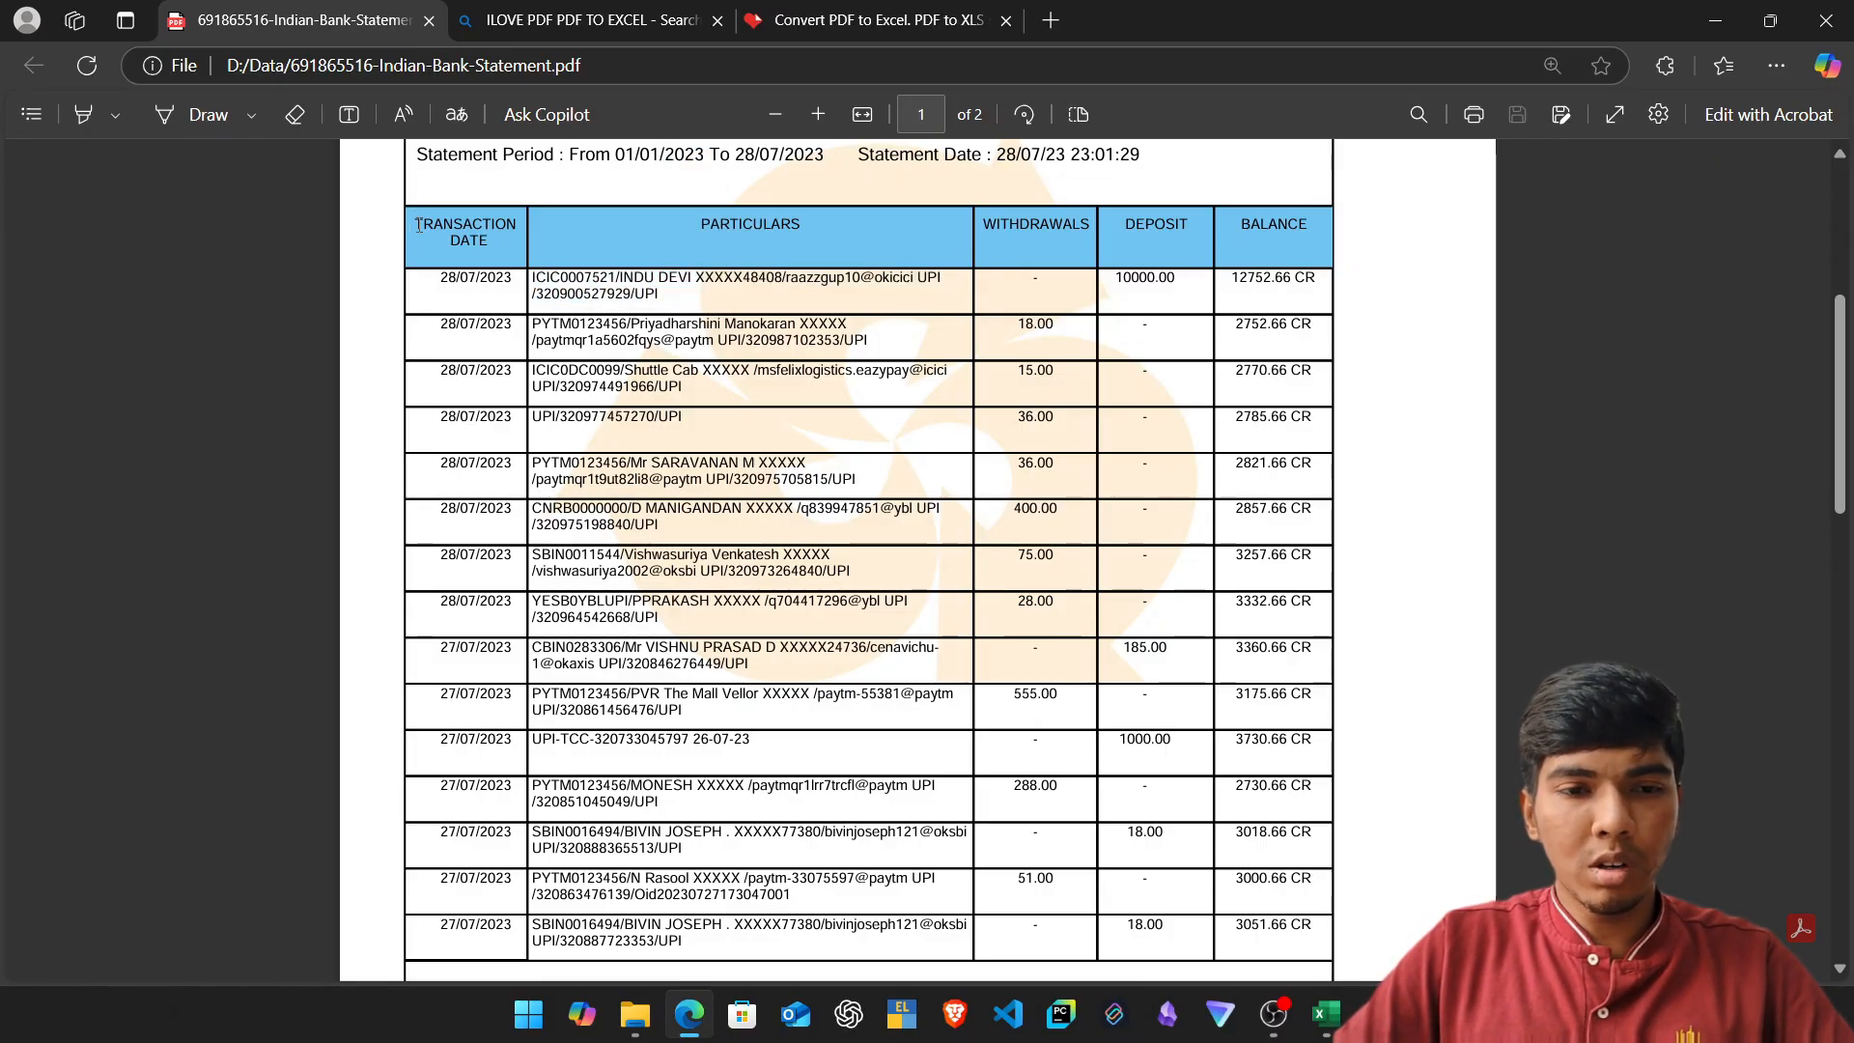
Highlight the statement table's header with its first rows and the Transaction Date heading, clearing each selection.
{"action": "left_click_drag", "start_coordinate": [419, 225], "coordinate": [1300, 326]}
{"action": "left_click", "coordinate": [877, 464]}
{"action": "left_click_drag", "start_coordinate": [416, 225], "coordinate": [488, 243]}
{"action": "left_click", "coordinate": [818, 261]}
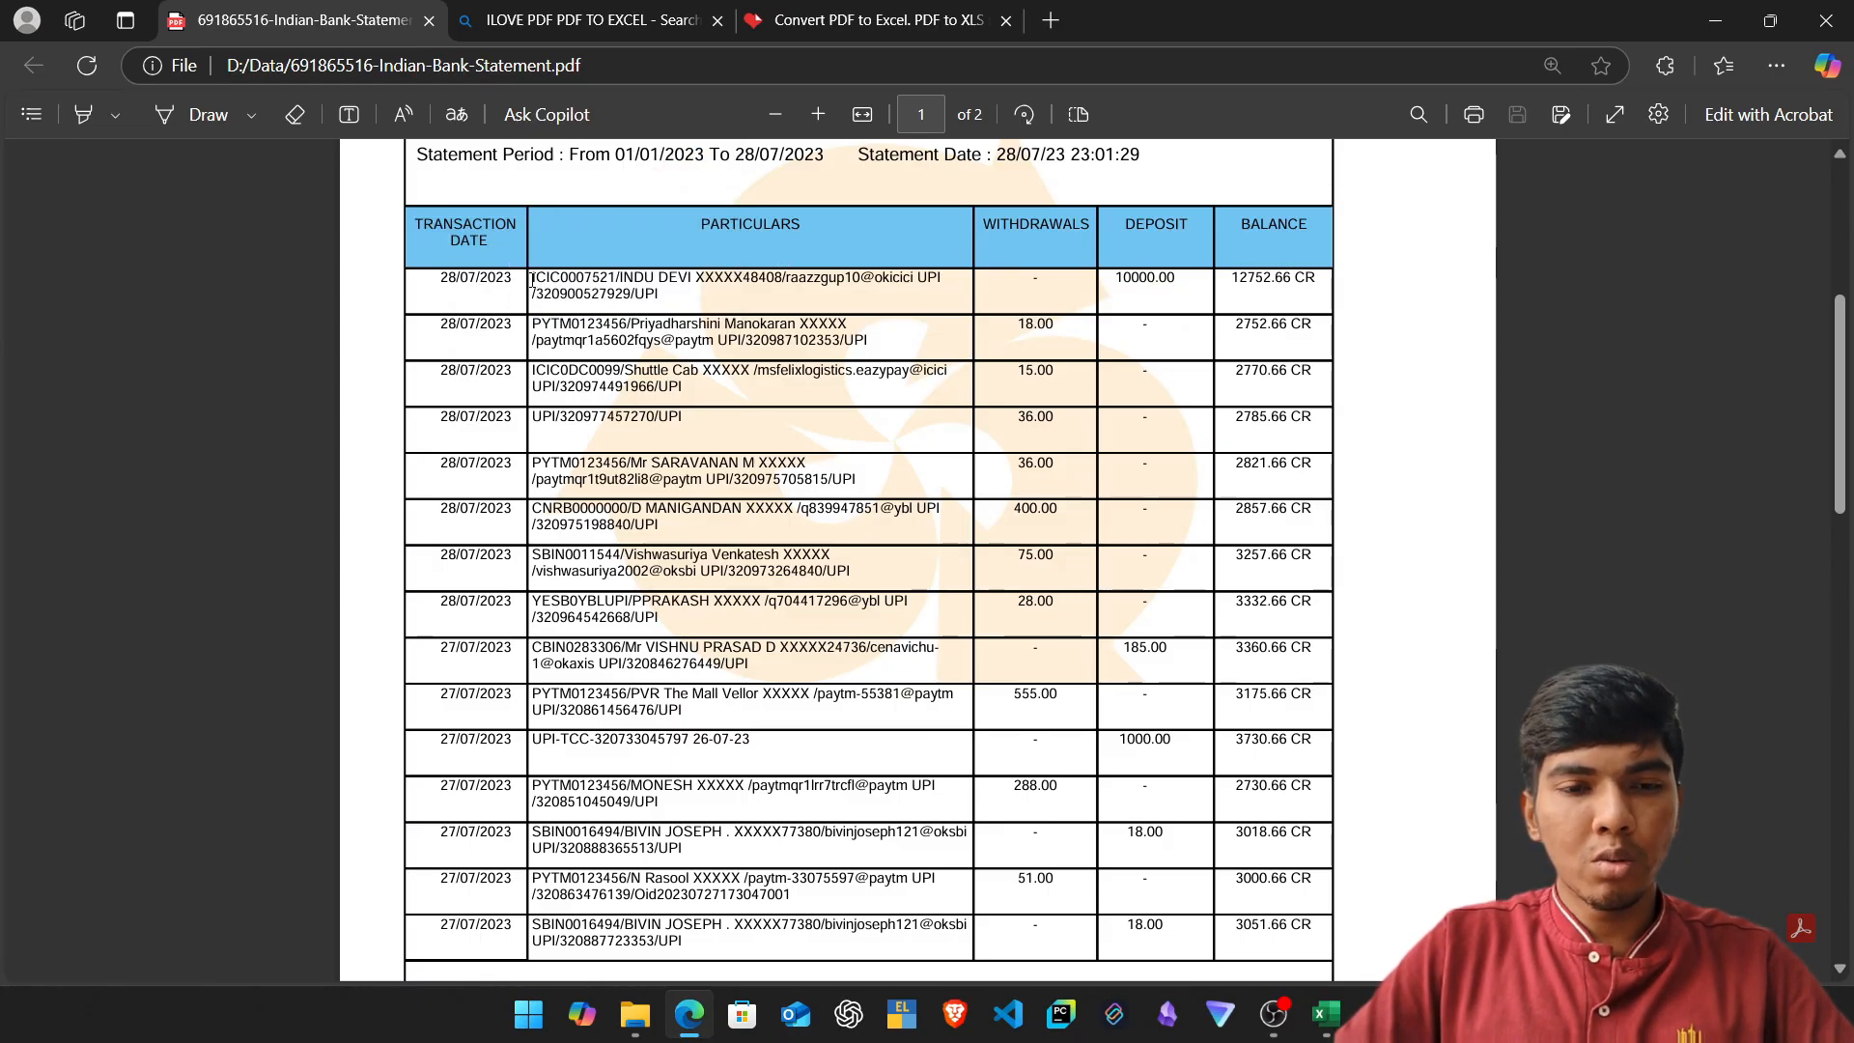
Highlight the second line of the first transaction's particulars and the single-line particulars of the fourth transaction.
{"action": "left_click_drag", "start_coordinate": [575, 283], "coordinate": [531, 293]}
{"action": "left_click", "coordinate": [660, 301]}
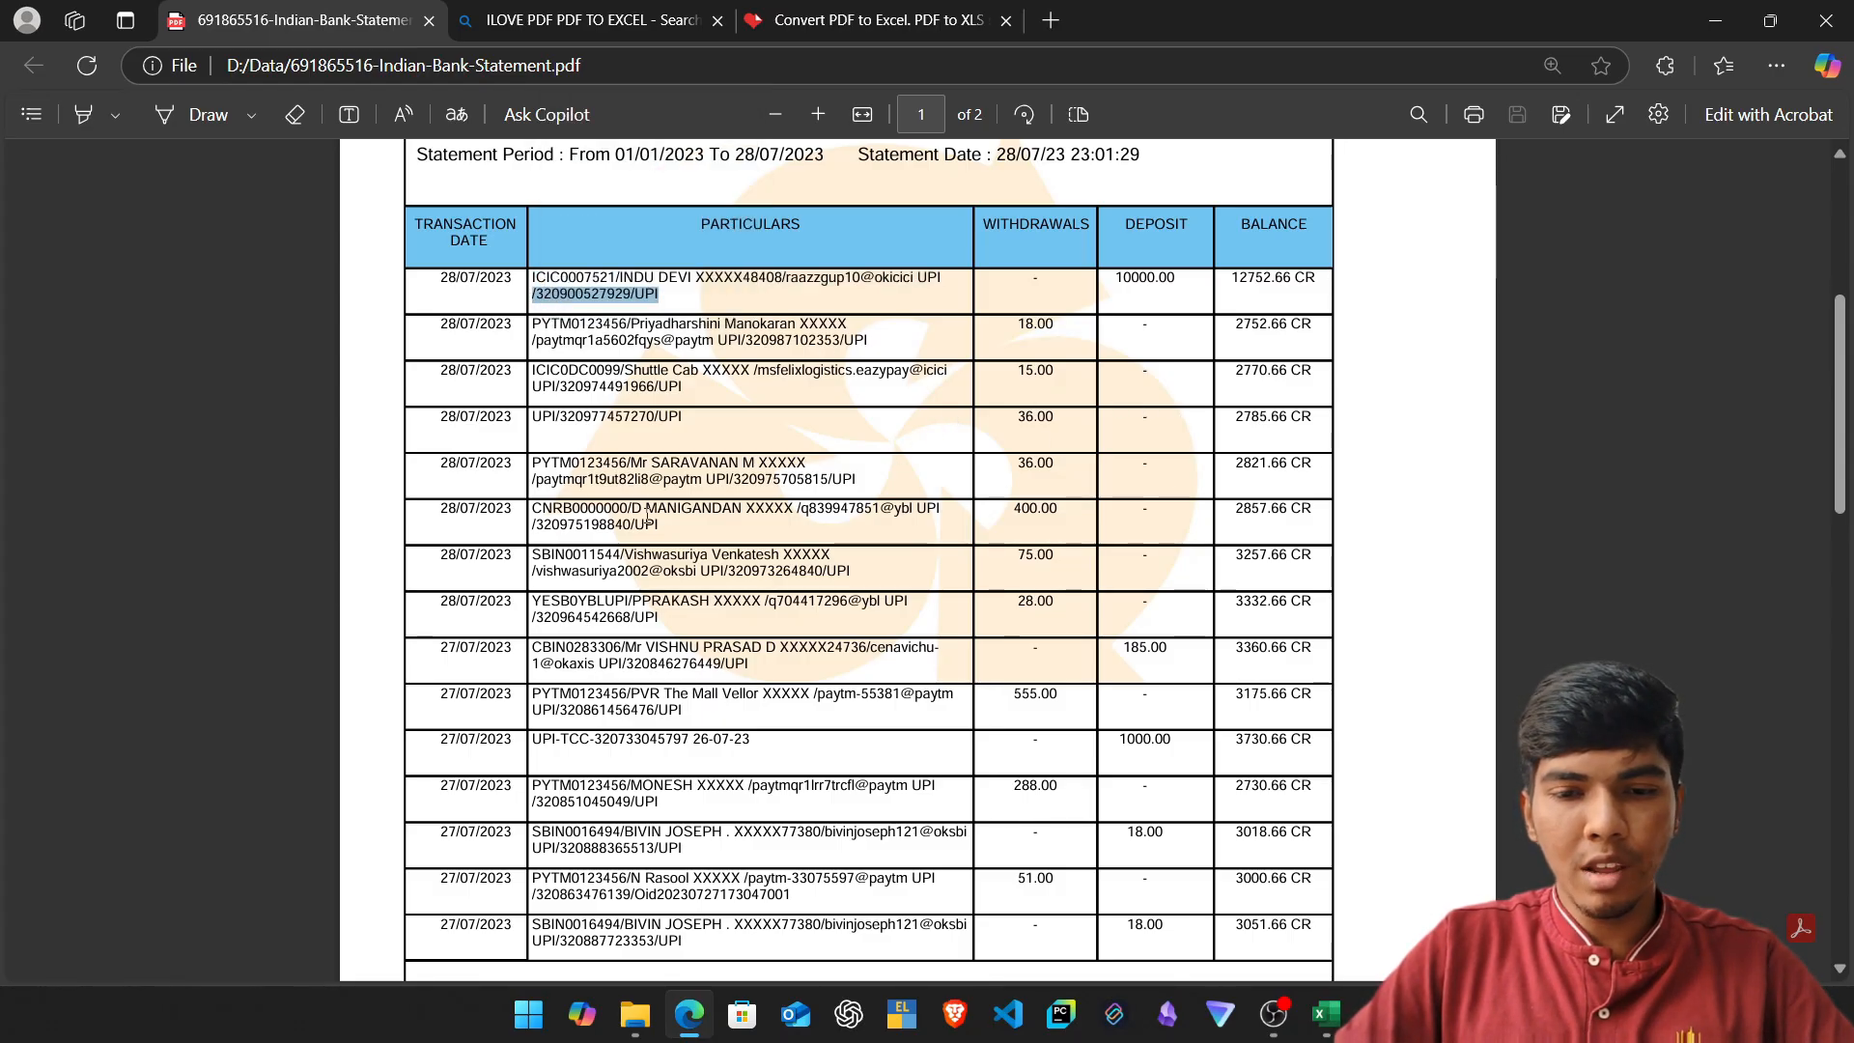
{"action": "left_click_drag", "start_coordinate": [532, 323], "coordinate": [531, 419]}
{"action": "left_click", "coordinate": [683, 468]}
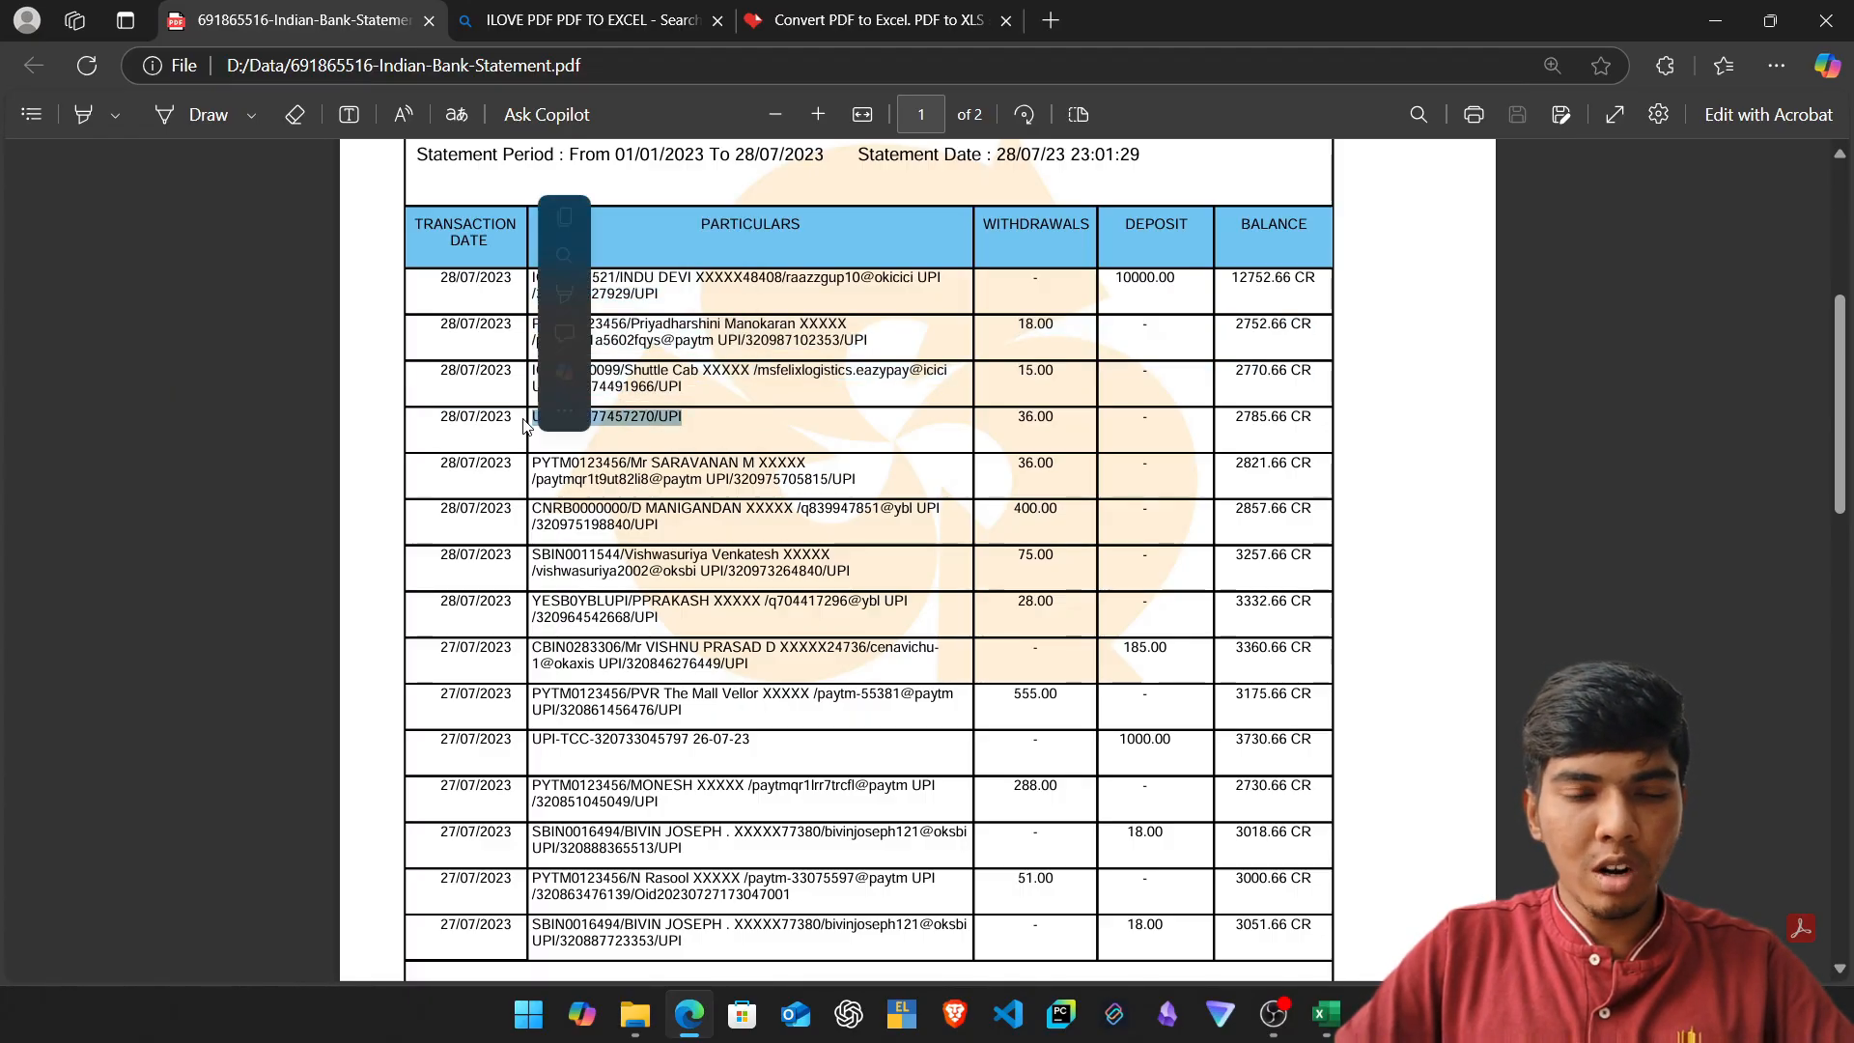
{"action": "left_click", "coordinate": [737, 424]}
Switch back to the Excel workbook and select the first transaction's Particulars cell, B2.
{"action": "key", "text": "alt+Tab"}
{"action": "left_click", "coordinate": [335, 369]}
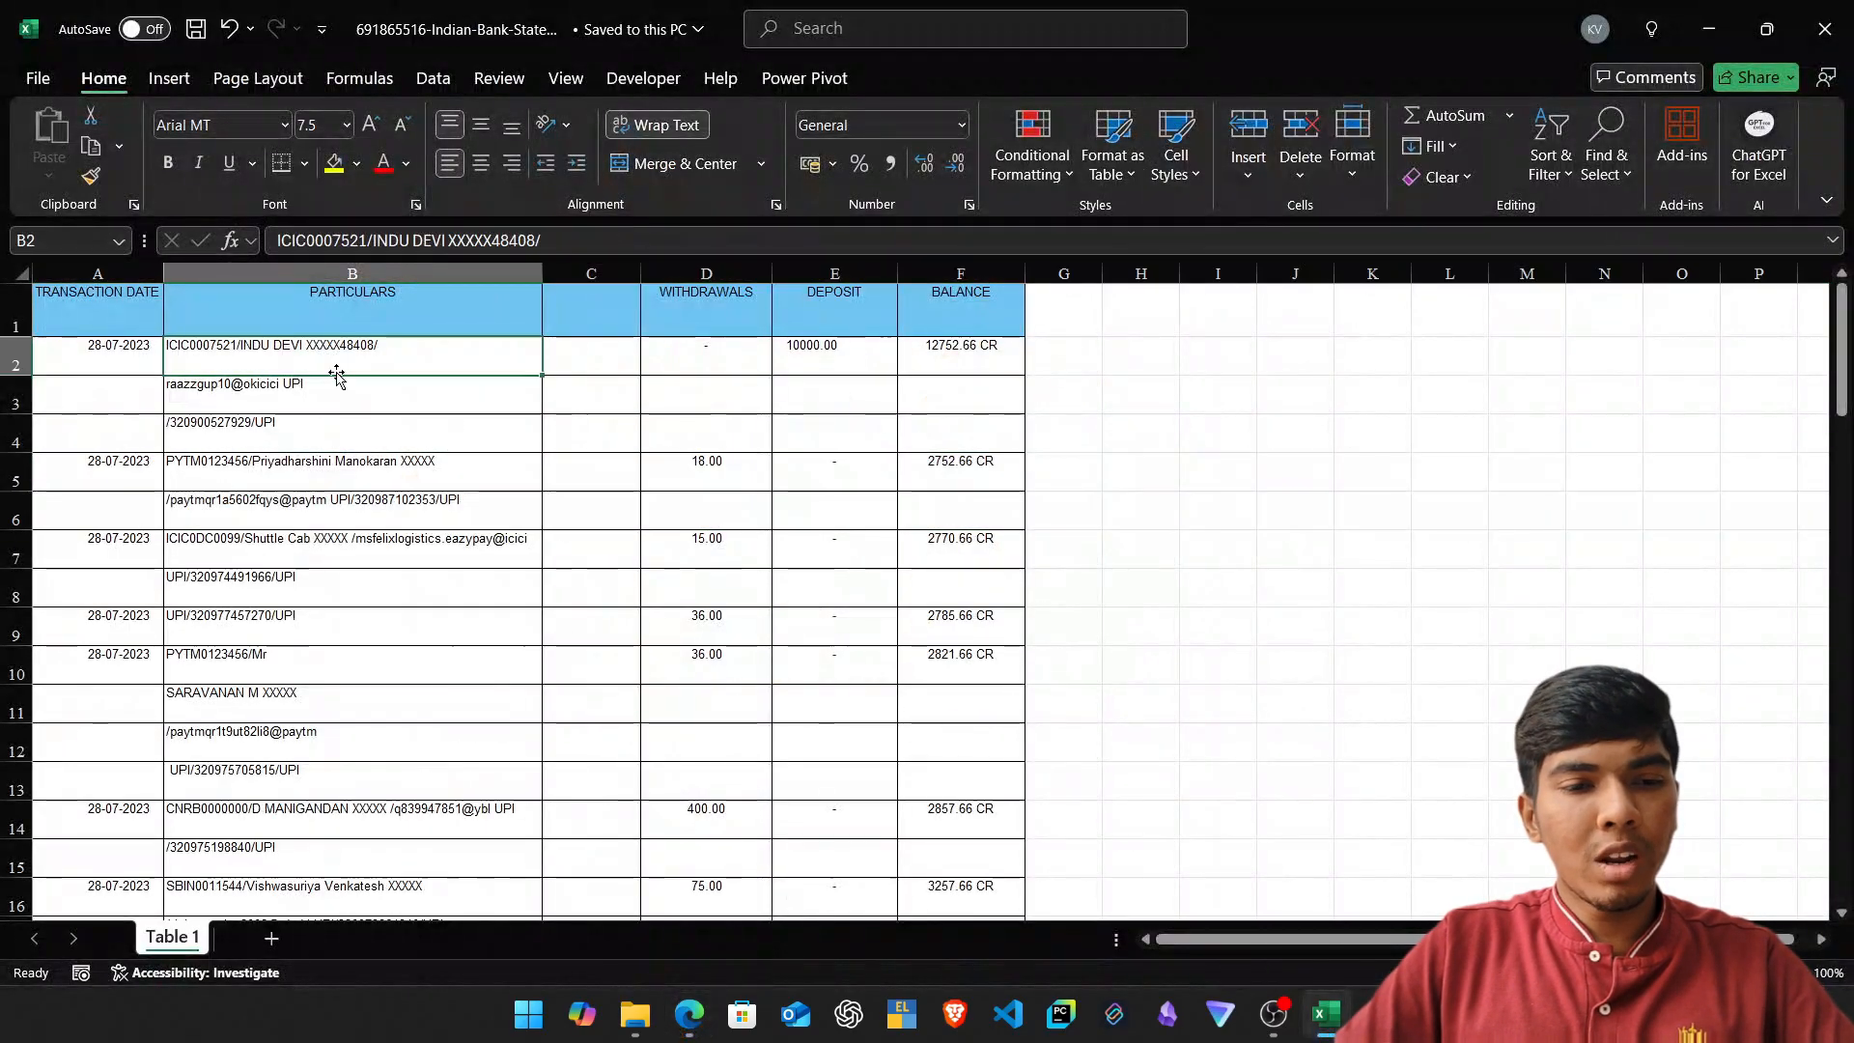
Highlight rows 2 to 4 to show the three rows occupied by the first transaction.
{"action": "key", "text": "shift+space"}
{"action": "key", "text": "shift+Down"}
{"action": "key", "text": "shift+Down"}
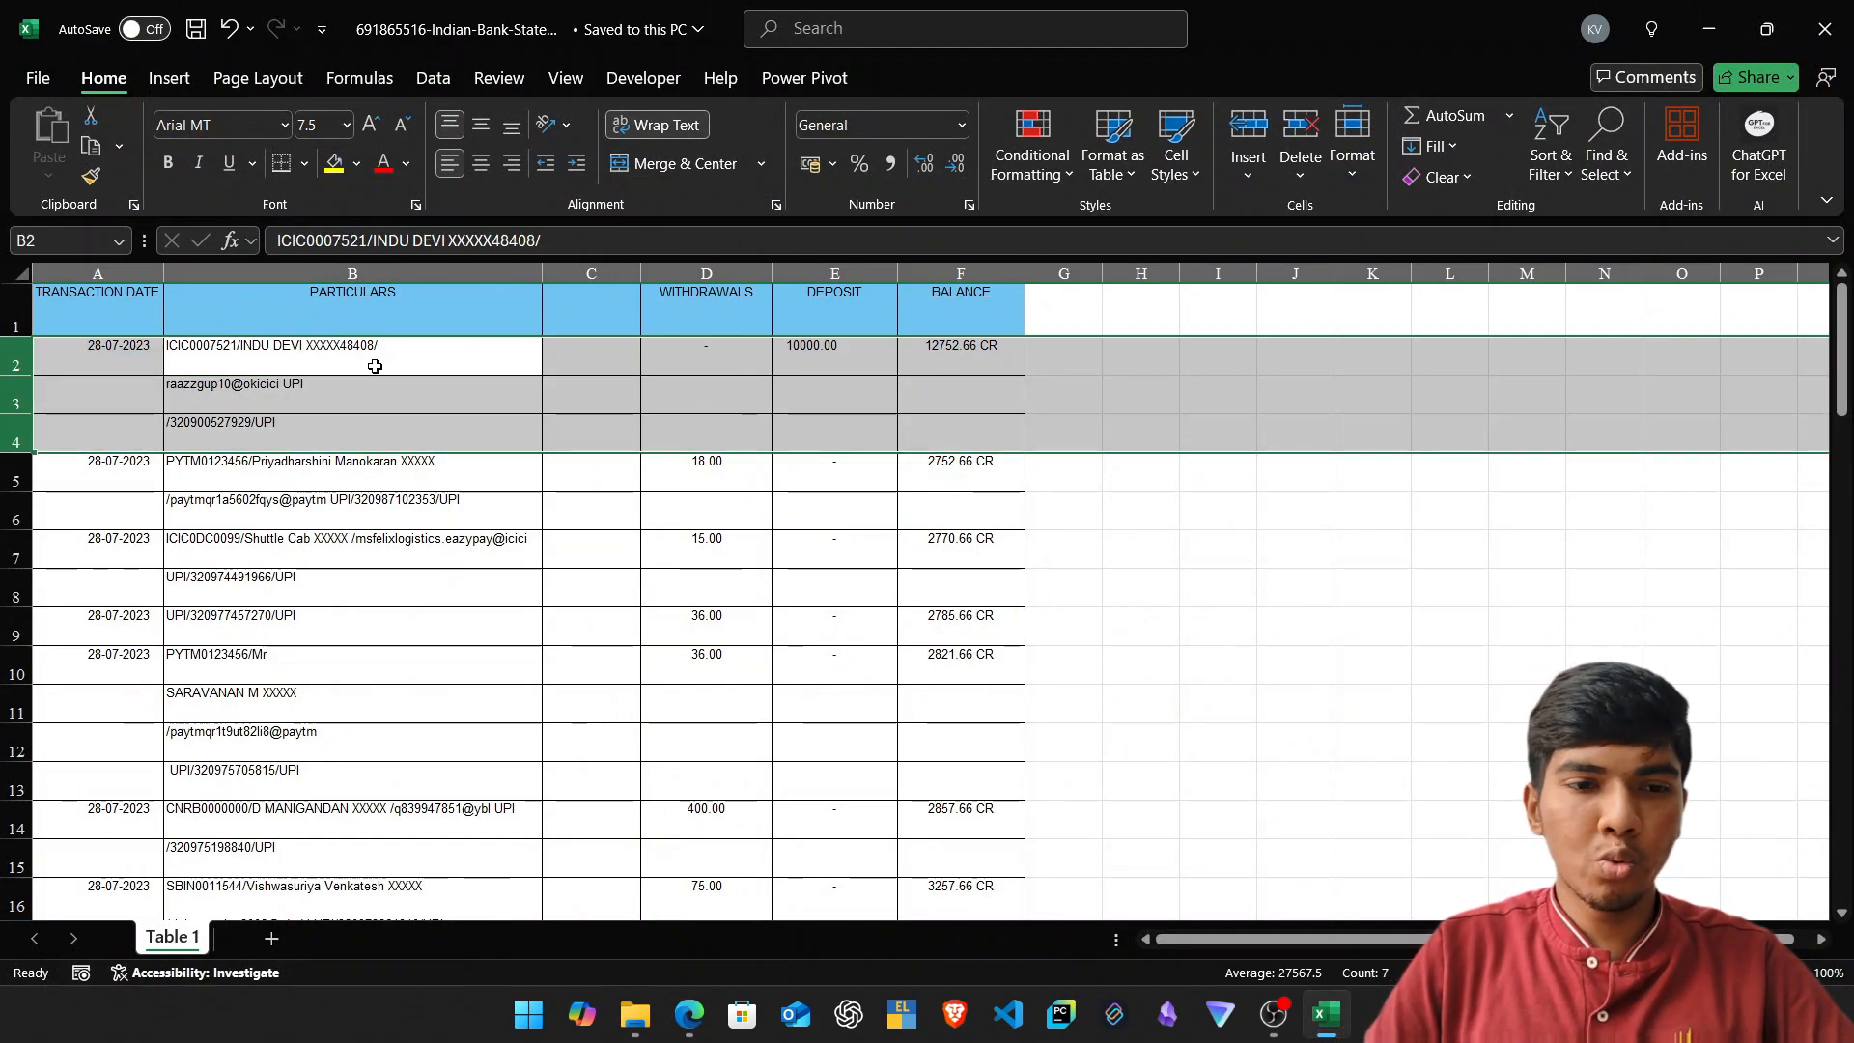
{"action": "left_click", "coordinate": [374, 366]}
{"action": "key", "text": "shift+space"}
{"action": "key", "text": "shift+Down"}
{"action": "key", "text": "shift+Down"}
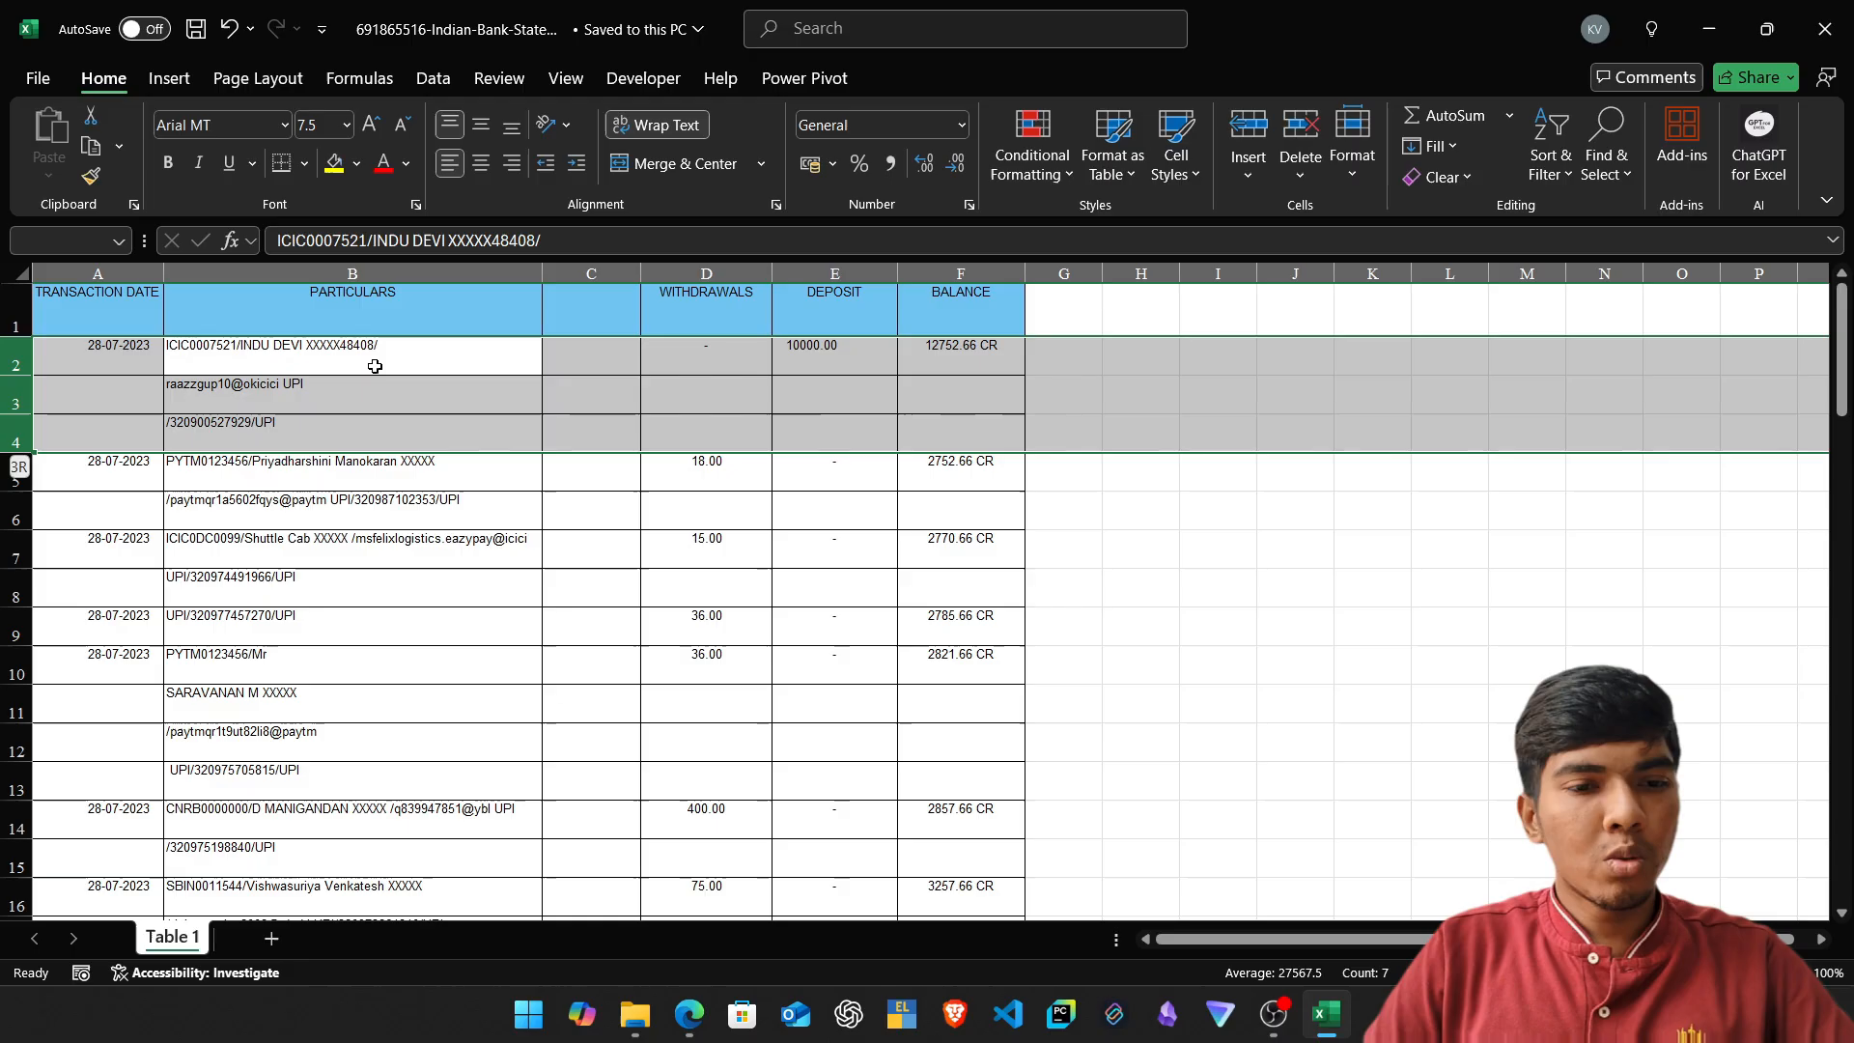
{"action": "key", "text": "Up"}
{"action": "key", "text": "Down"}
{"action": "key", "text": "shift+space"}
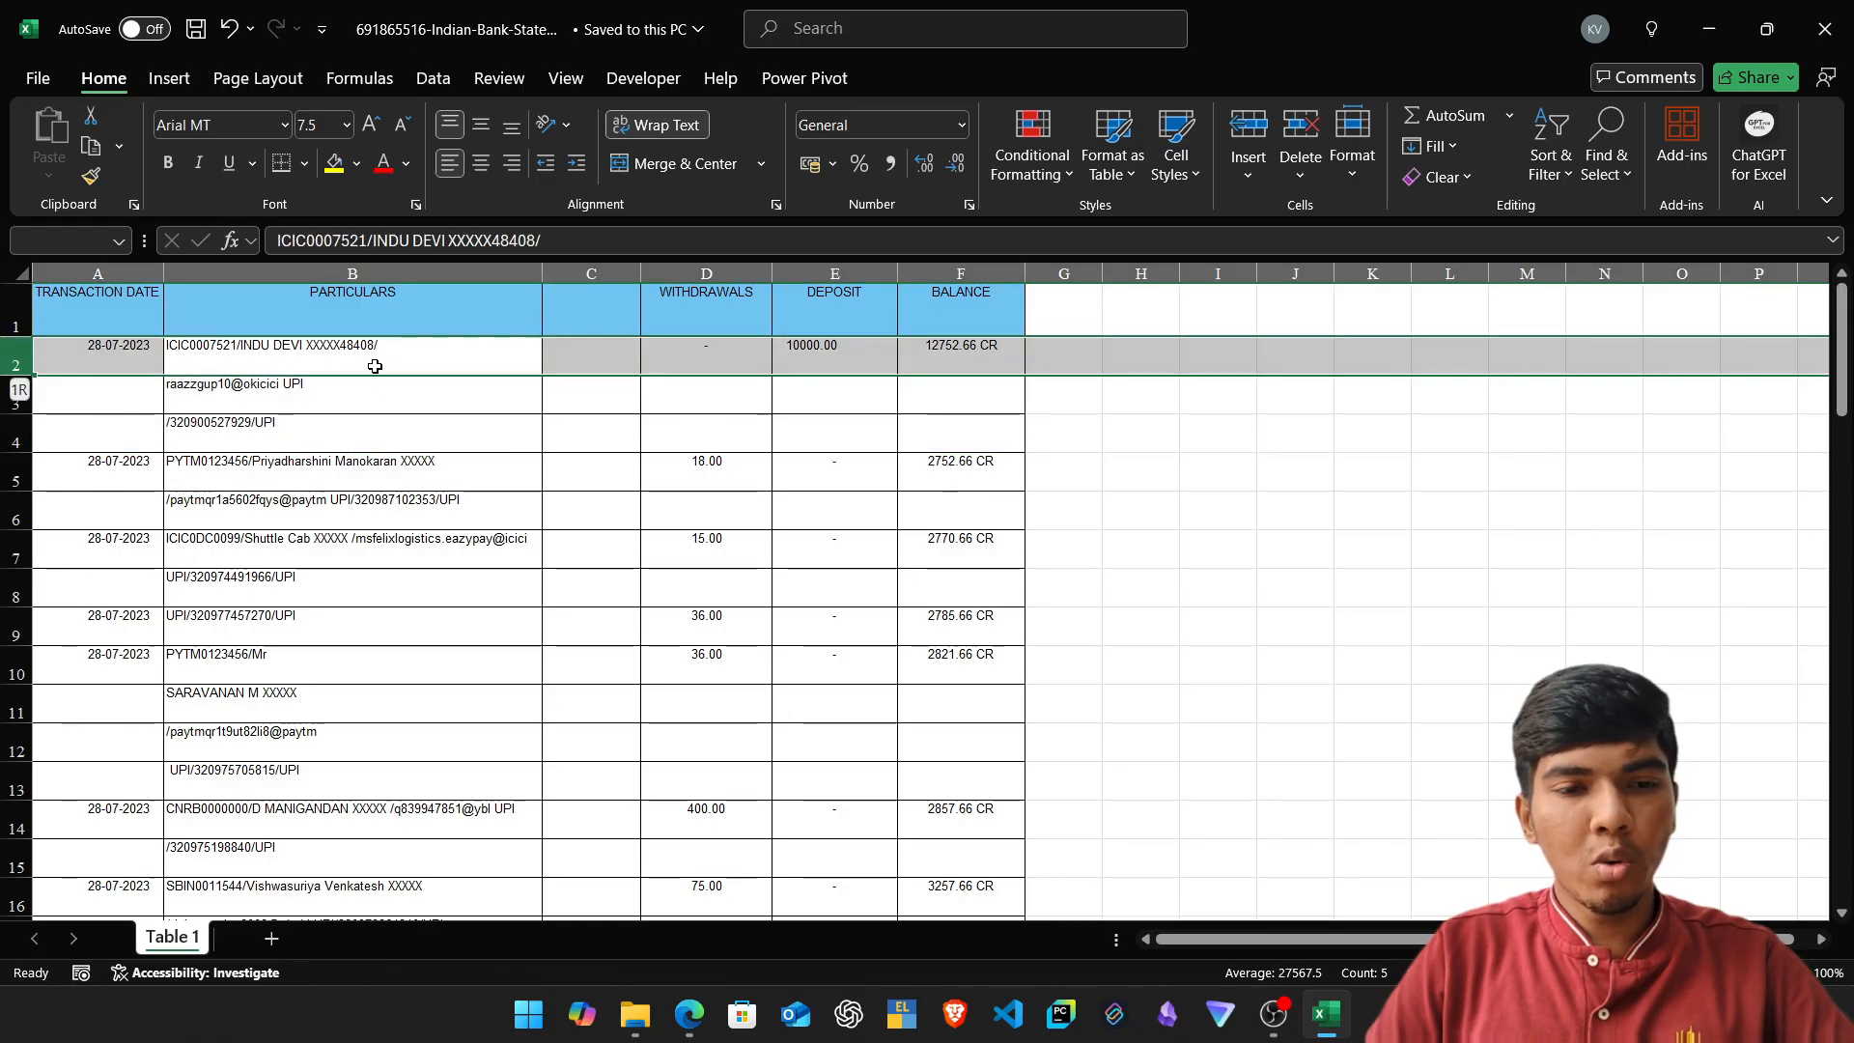
{"action": "key", "text": "shift+Down"}
{"action": "key", "text": "shift+Down"}
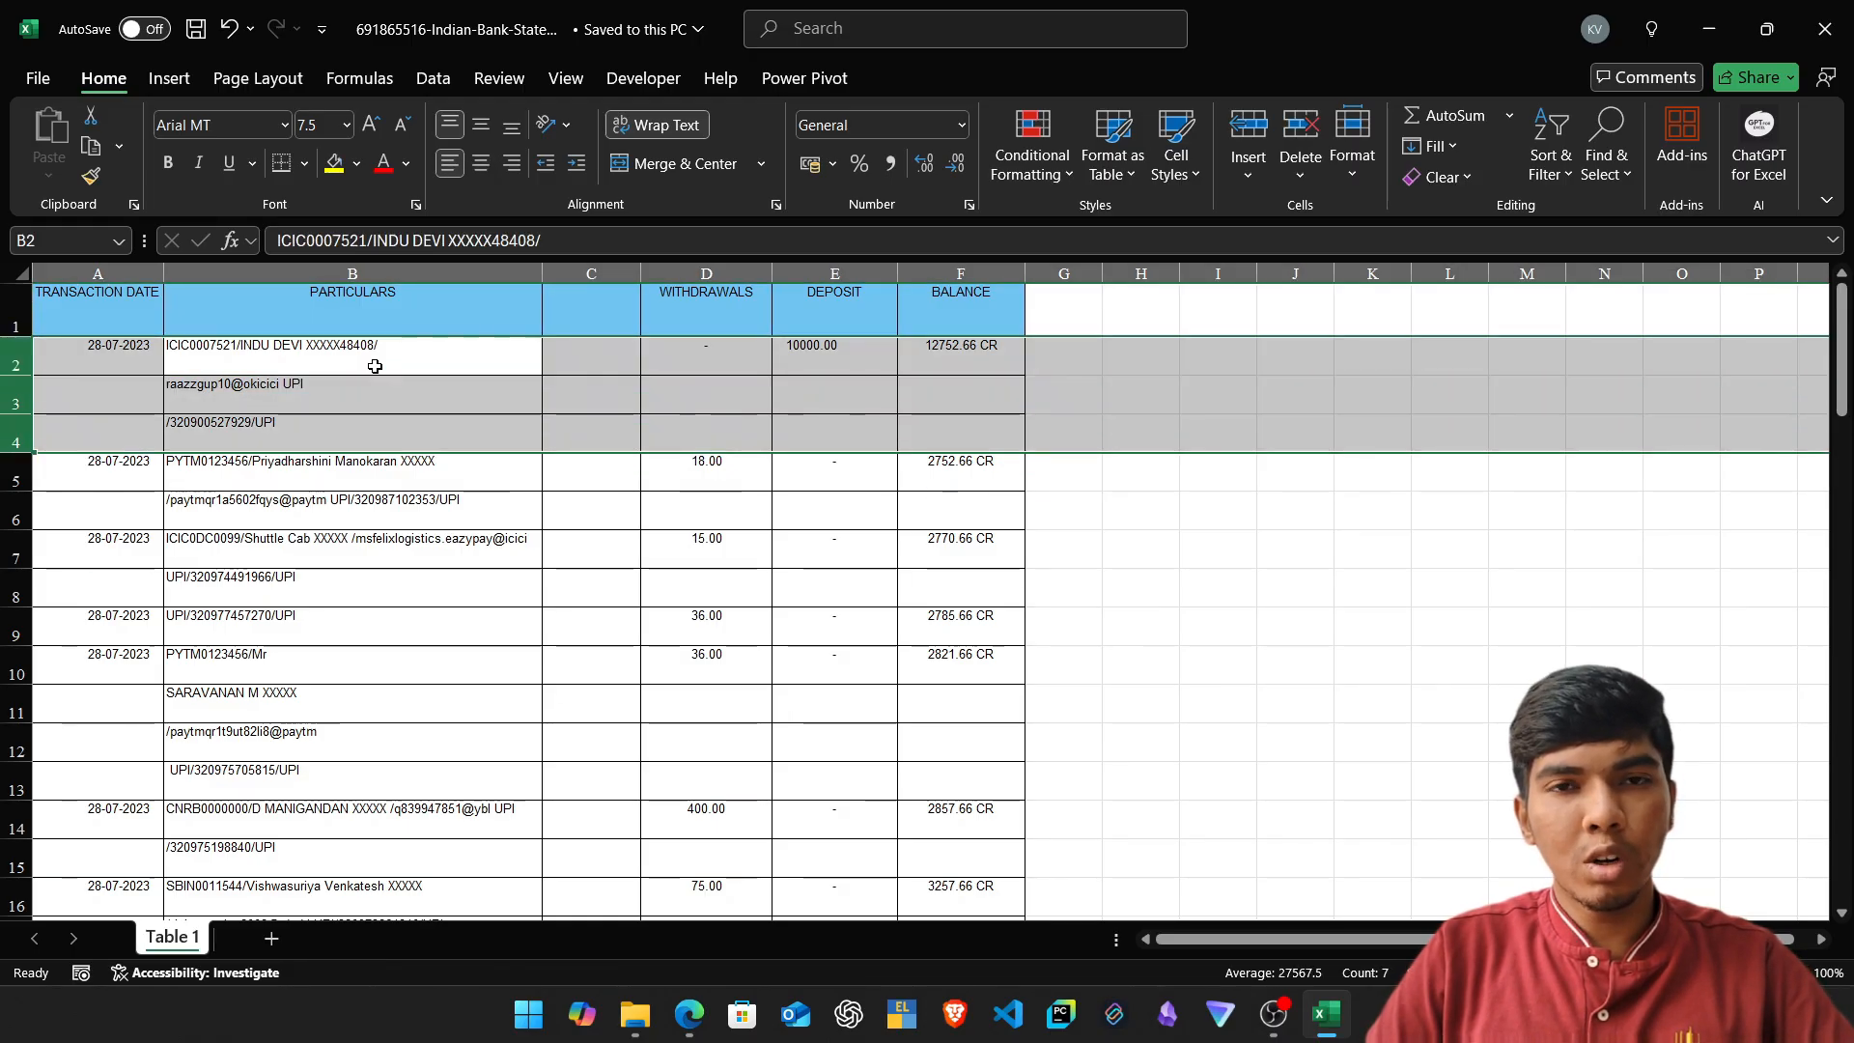
Select A1:F4, covering the header row together with the first transaction's rows.
{"action": "key", "text": "Up"}
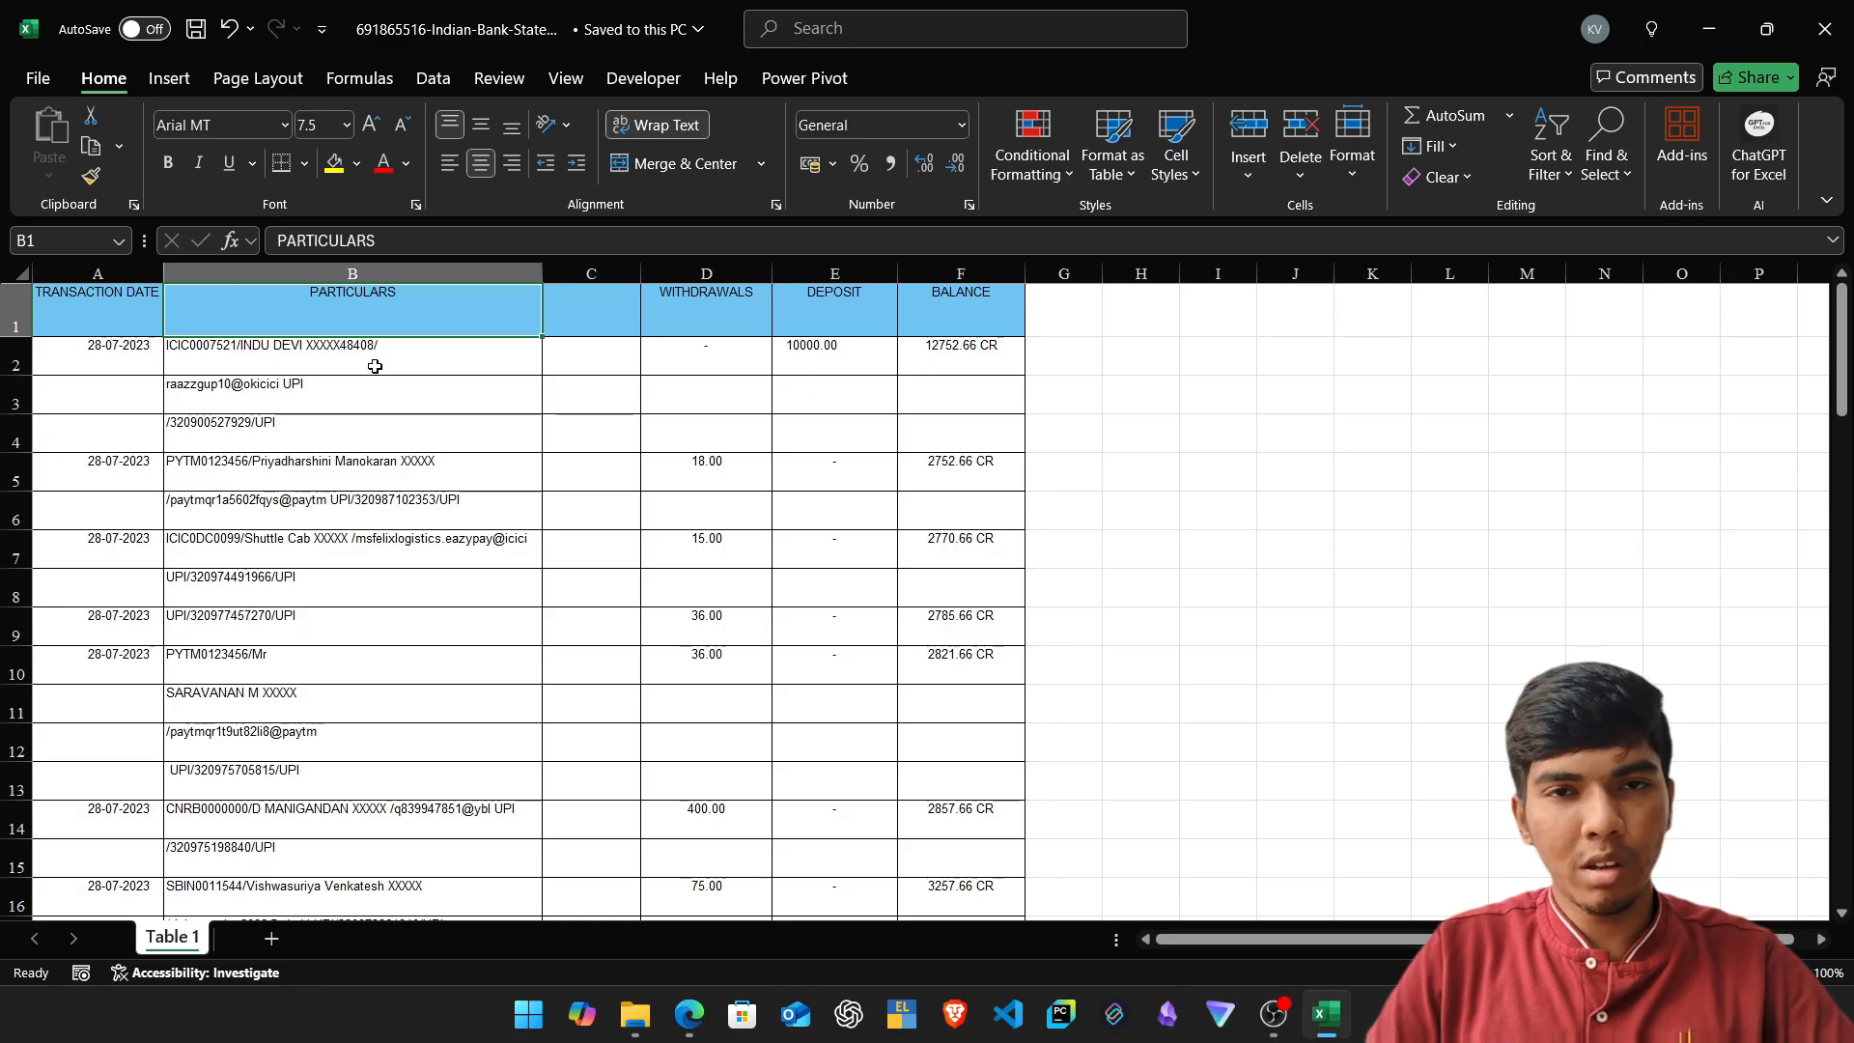
{"action": "key", "text": "Down"}
{"action": "key", "text": "Up"}
{"action": "key", "text": "Left"}
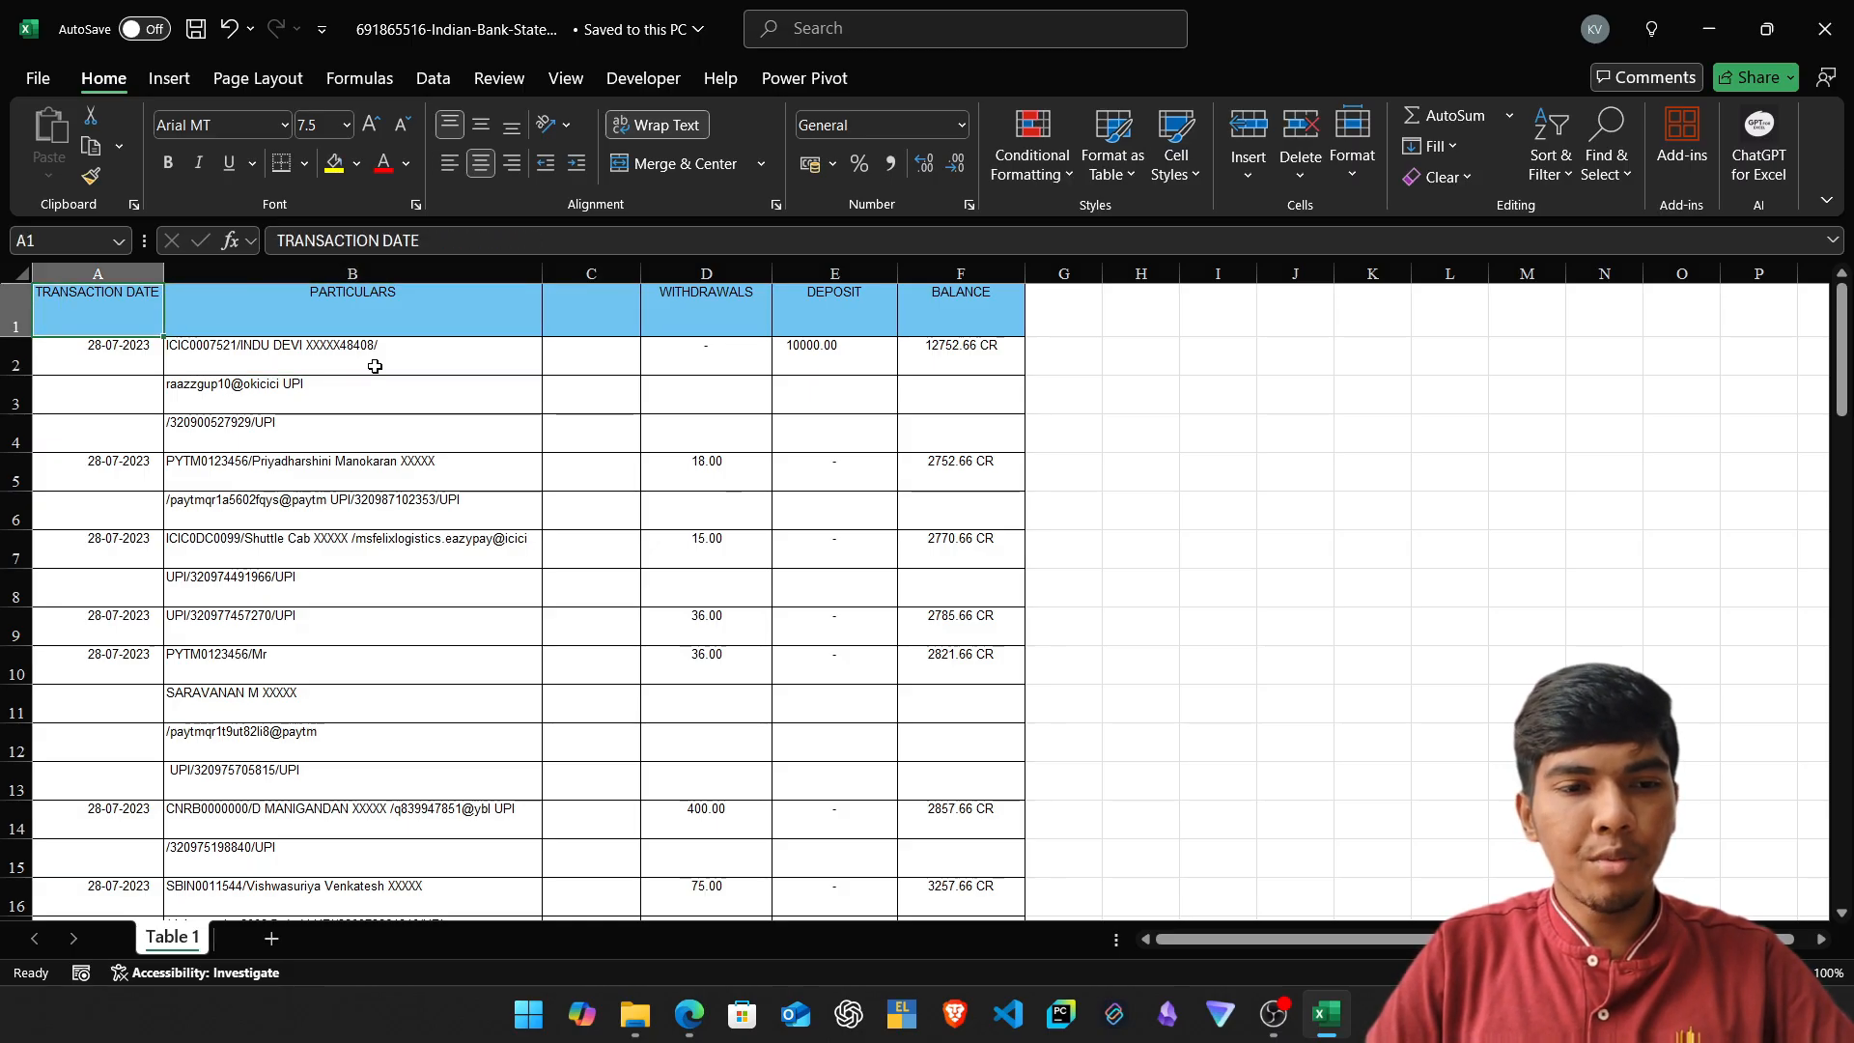
{"action": "key", "text": "shift+Right"}
{"action": "key", "text": "shift+Right"}
{"action": "key", "text": "shift+Right"}
{"action": "key", "text": "shift+Right"}
{"action": "key", "text": "shift+Right"}
{"action": "key", "text": "shift+Down"}
{"action": "key", "text": "shift+Down"}
{"action": "key", "text": "shift+Down"}
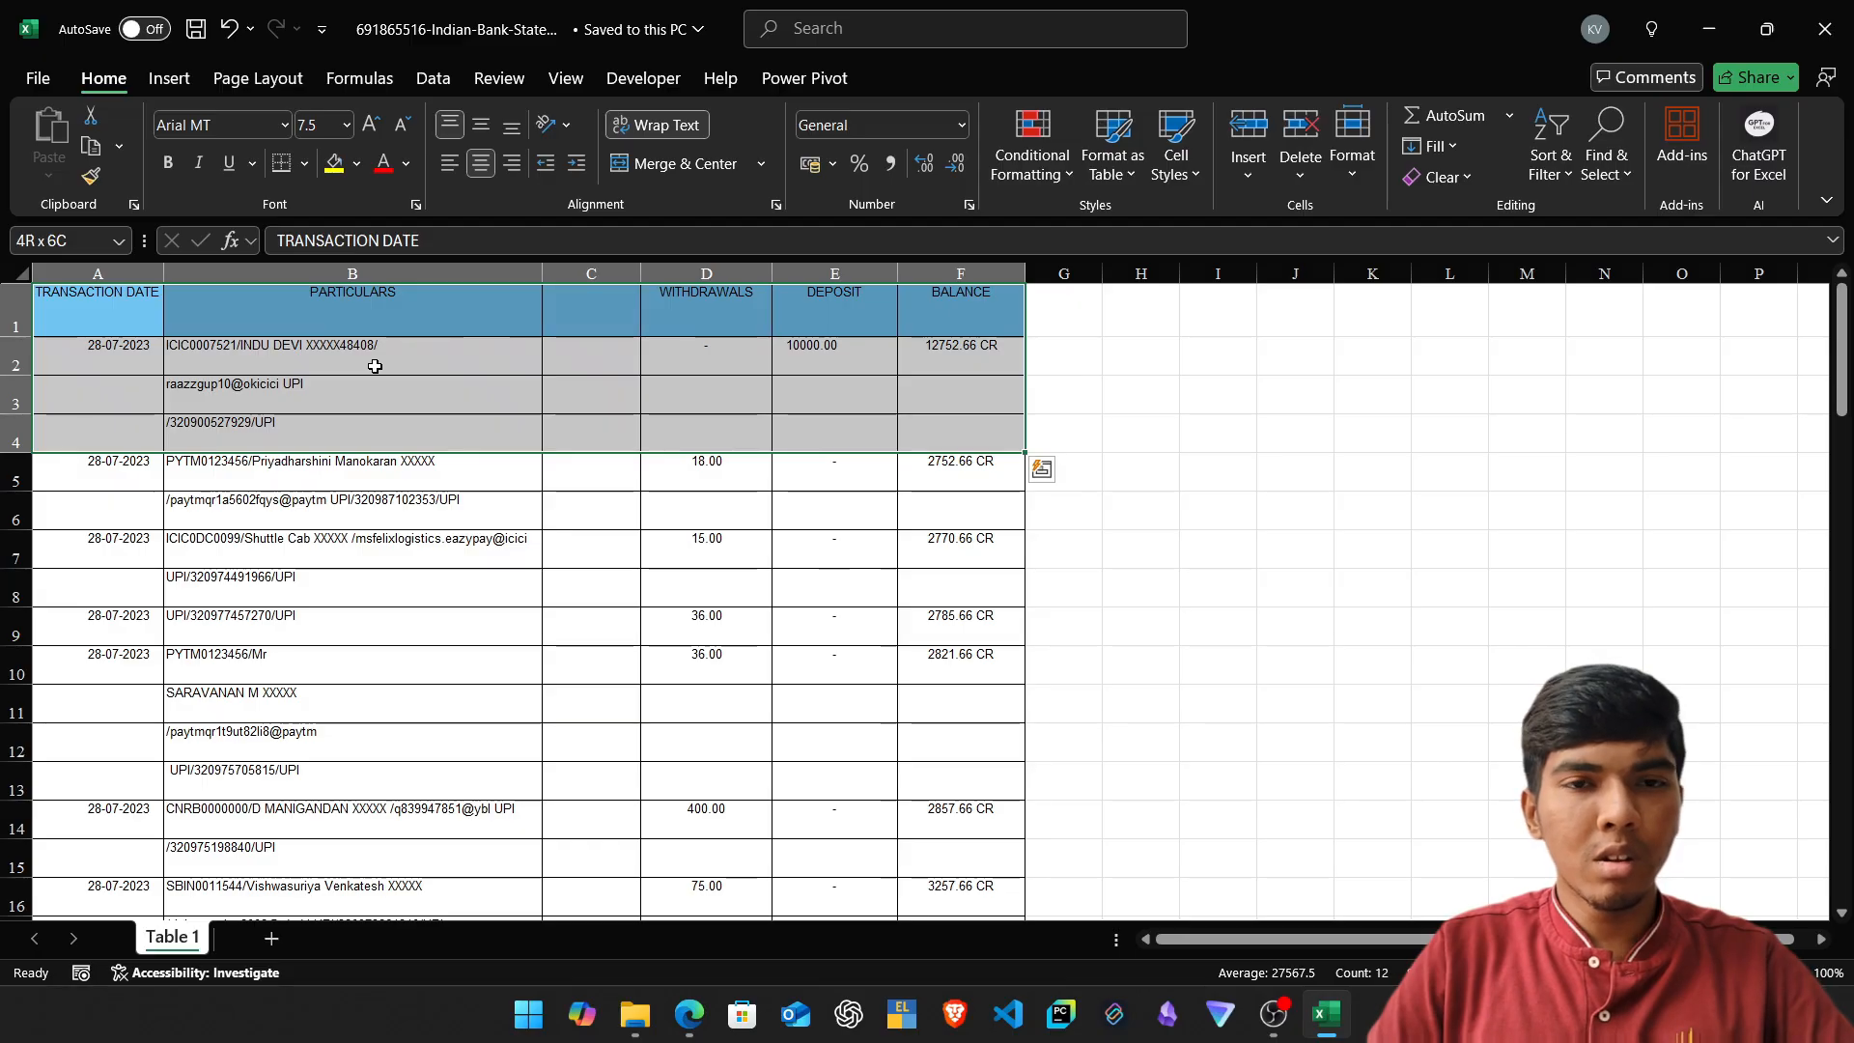
Clear the selection and go to the empty column G beside the Balance column, at row 2.
{"action": "key", "text": "Down"}
{"action": "key", "text": "Right"}
{"action": "key", "text": "Up"}
{"action": "key", "text": "Right"}
{"action": "key", "text": "Right"}
{"action": "key", "text": "Right"}
{"action": "key", "text": "Right"}
{"action": "key", "text": "Right"}
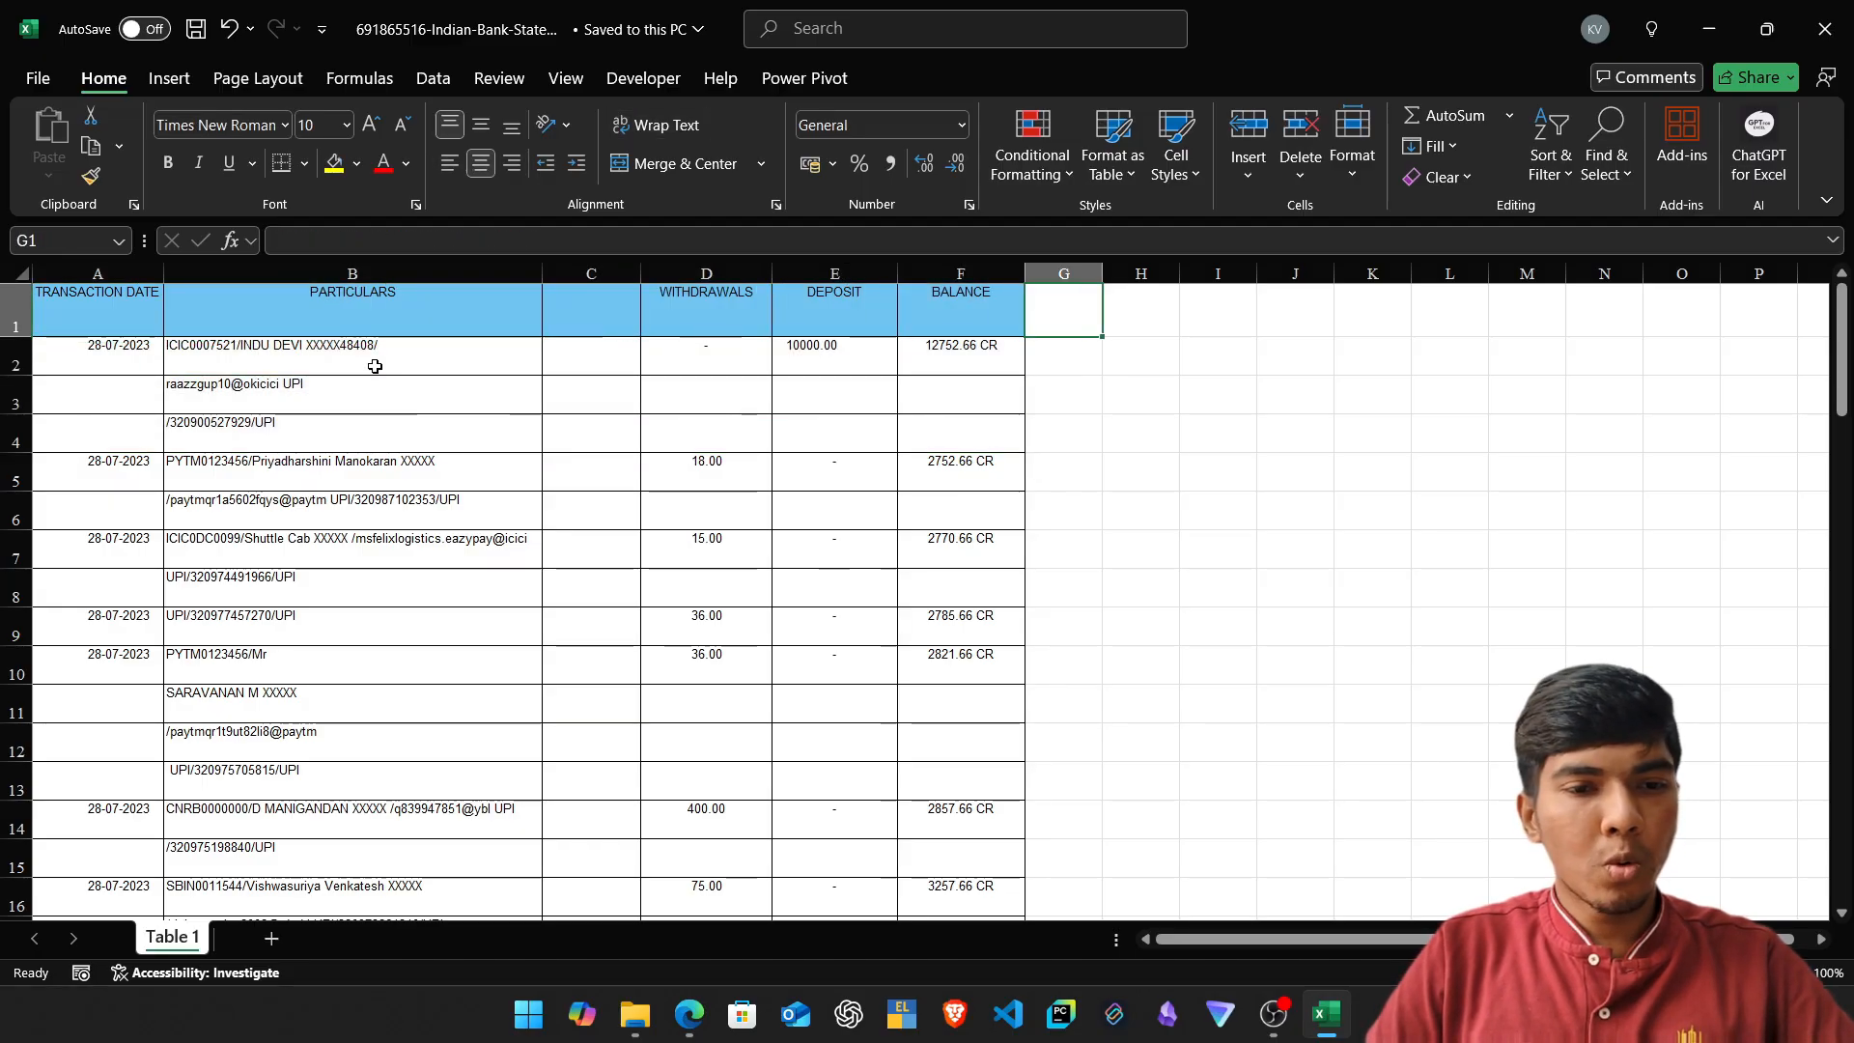
{"action": "key", "text": "Down"}
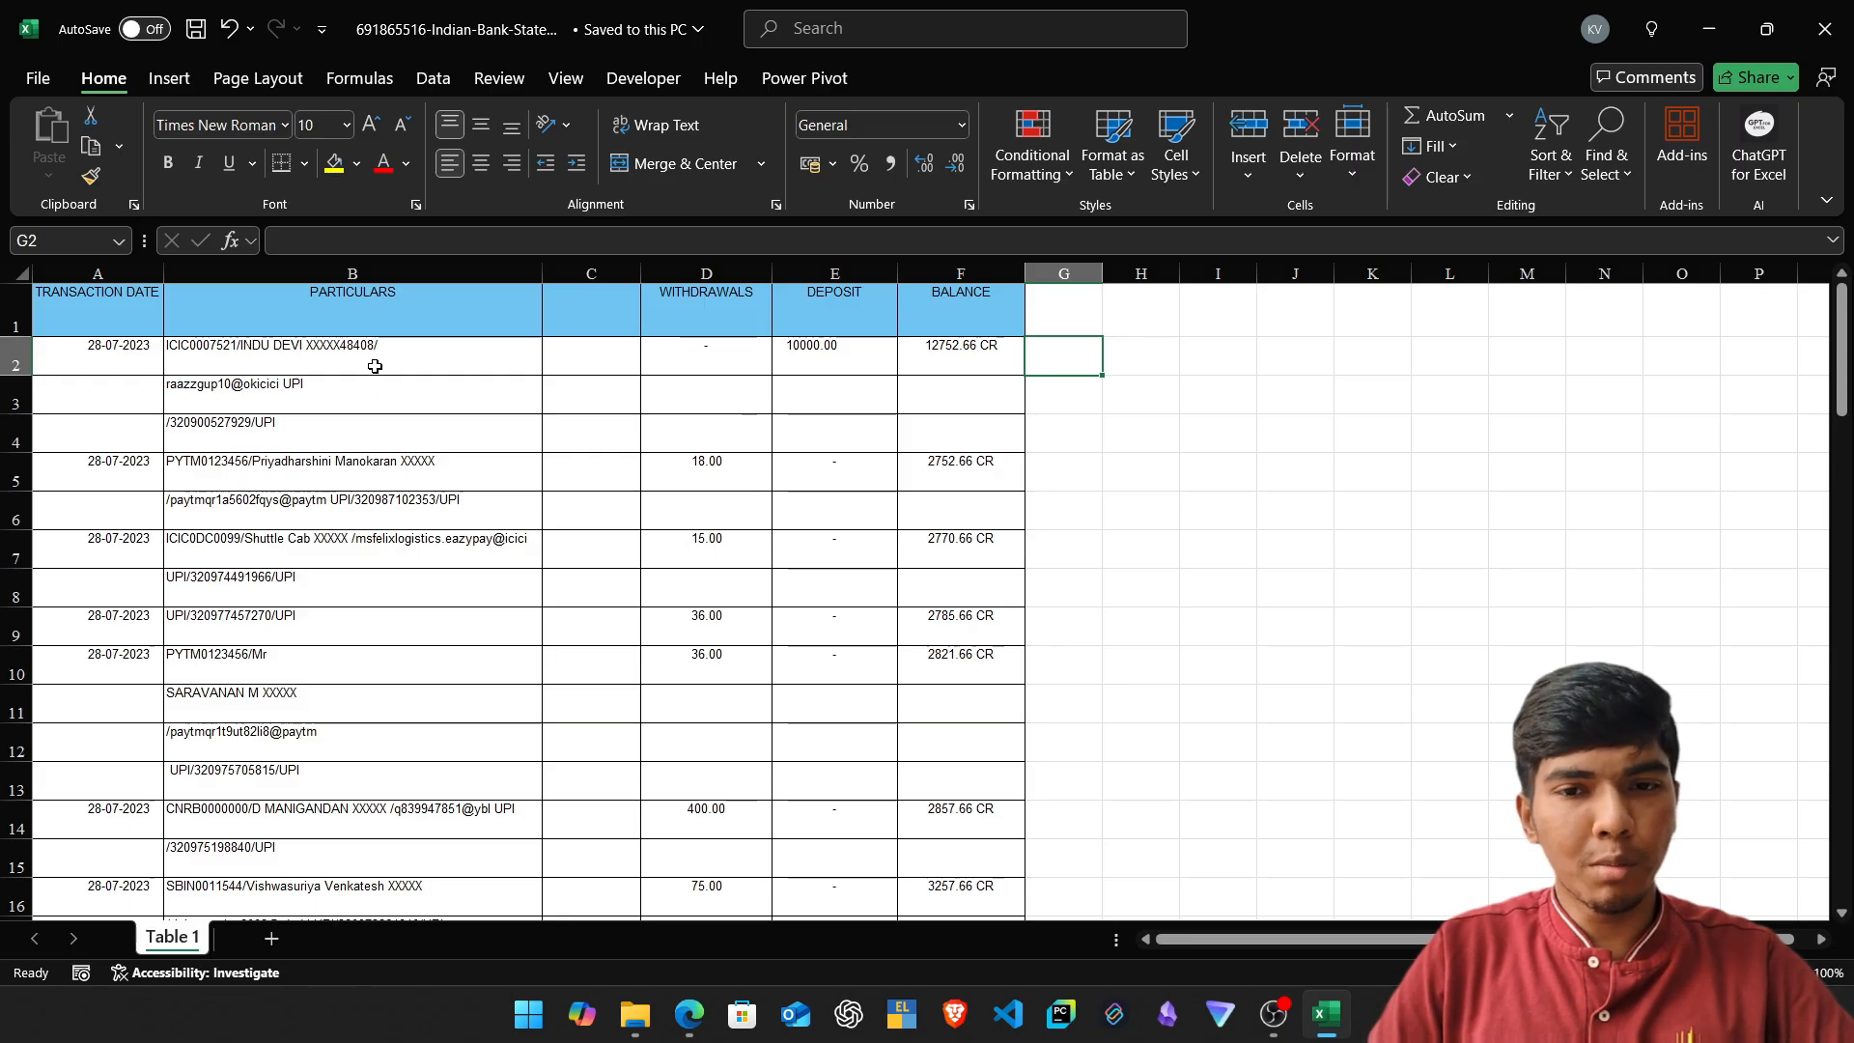
Return to the first transaction's date cell and highlight its full rows 2 to 4 as one group.
{"action": "key", "text": "Left"}
{"action": "key", "text": "Left"}
{"action": "key", "text": "Left"}
{"action": "key", "text": "Left"}
{"action": "key", "text": "Left"}
{"action": "key", "text": "Left"}
{"action": "key", "text": "shift+space"}
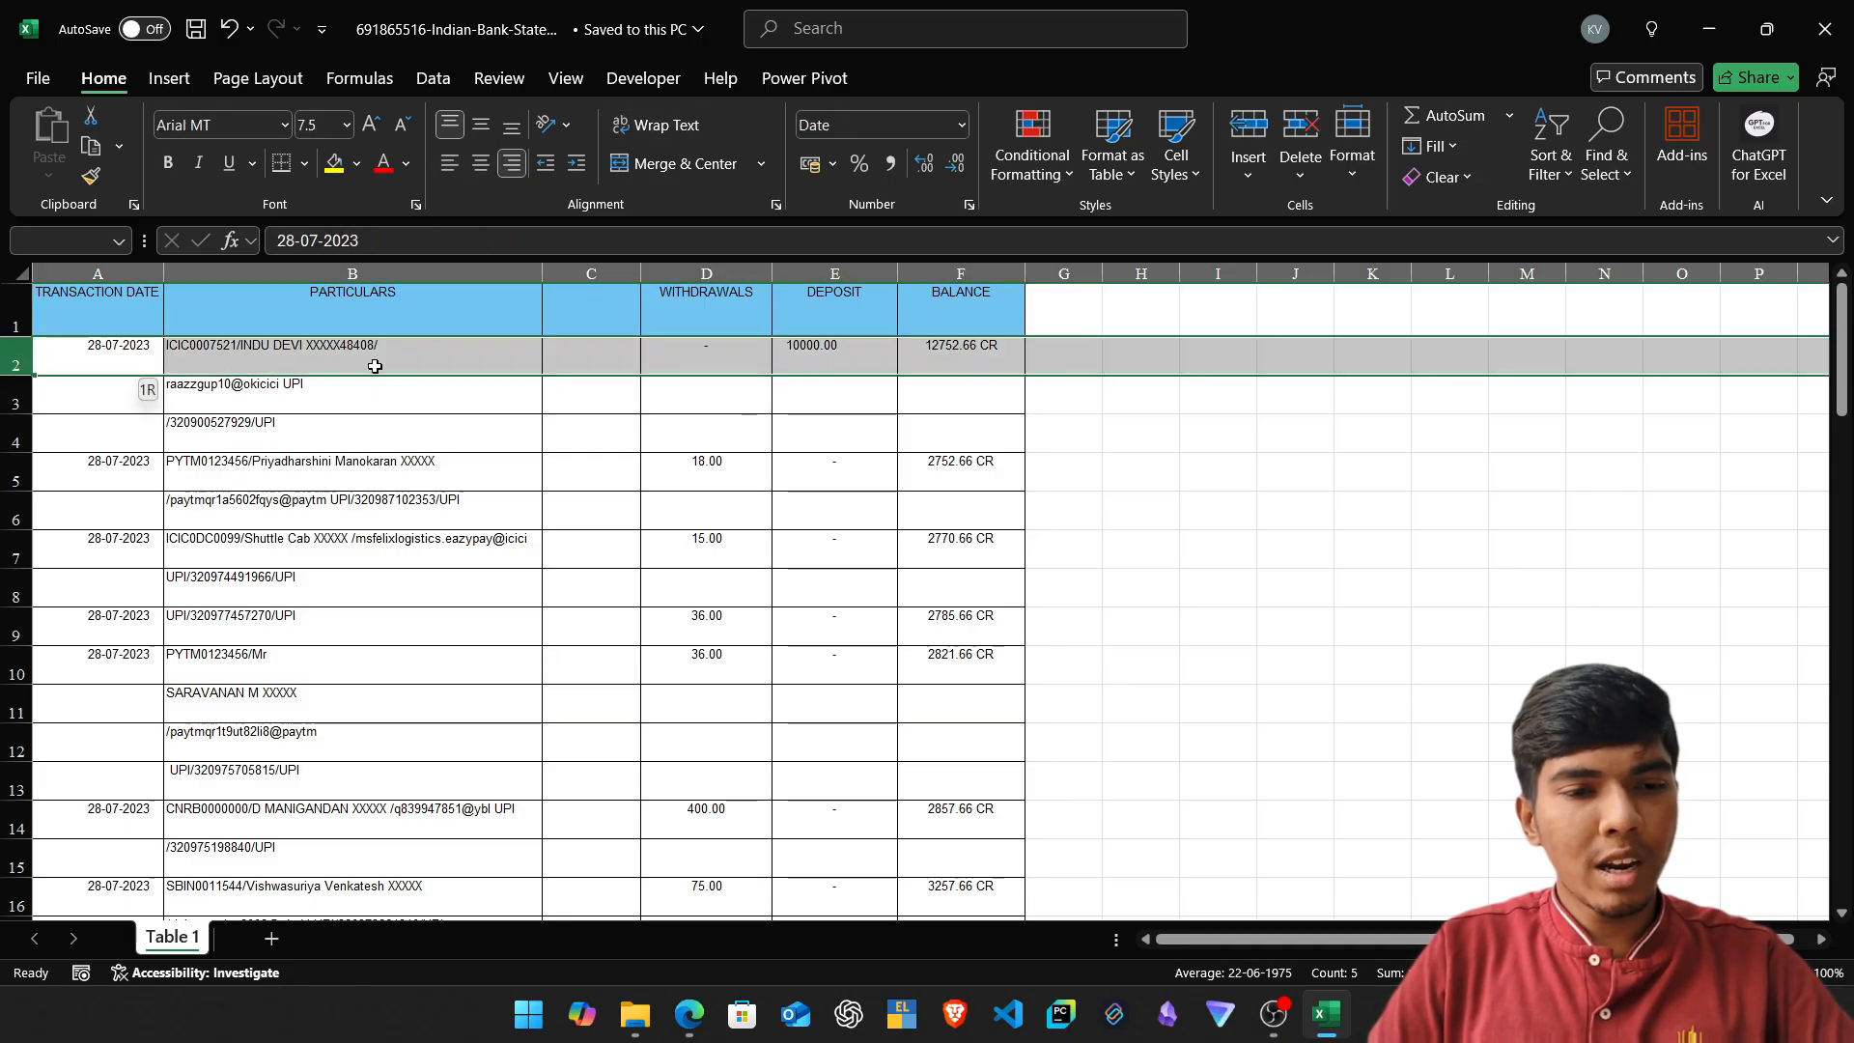
{"action": "key", "text": "shift+Down"}
{"action": "key", "text": "shift+Down"}
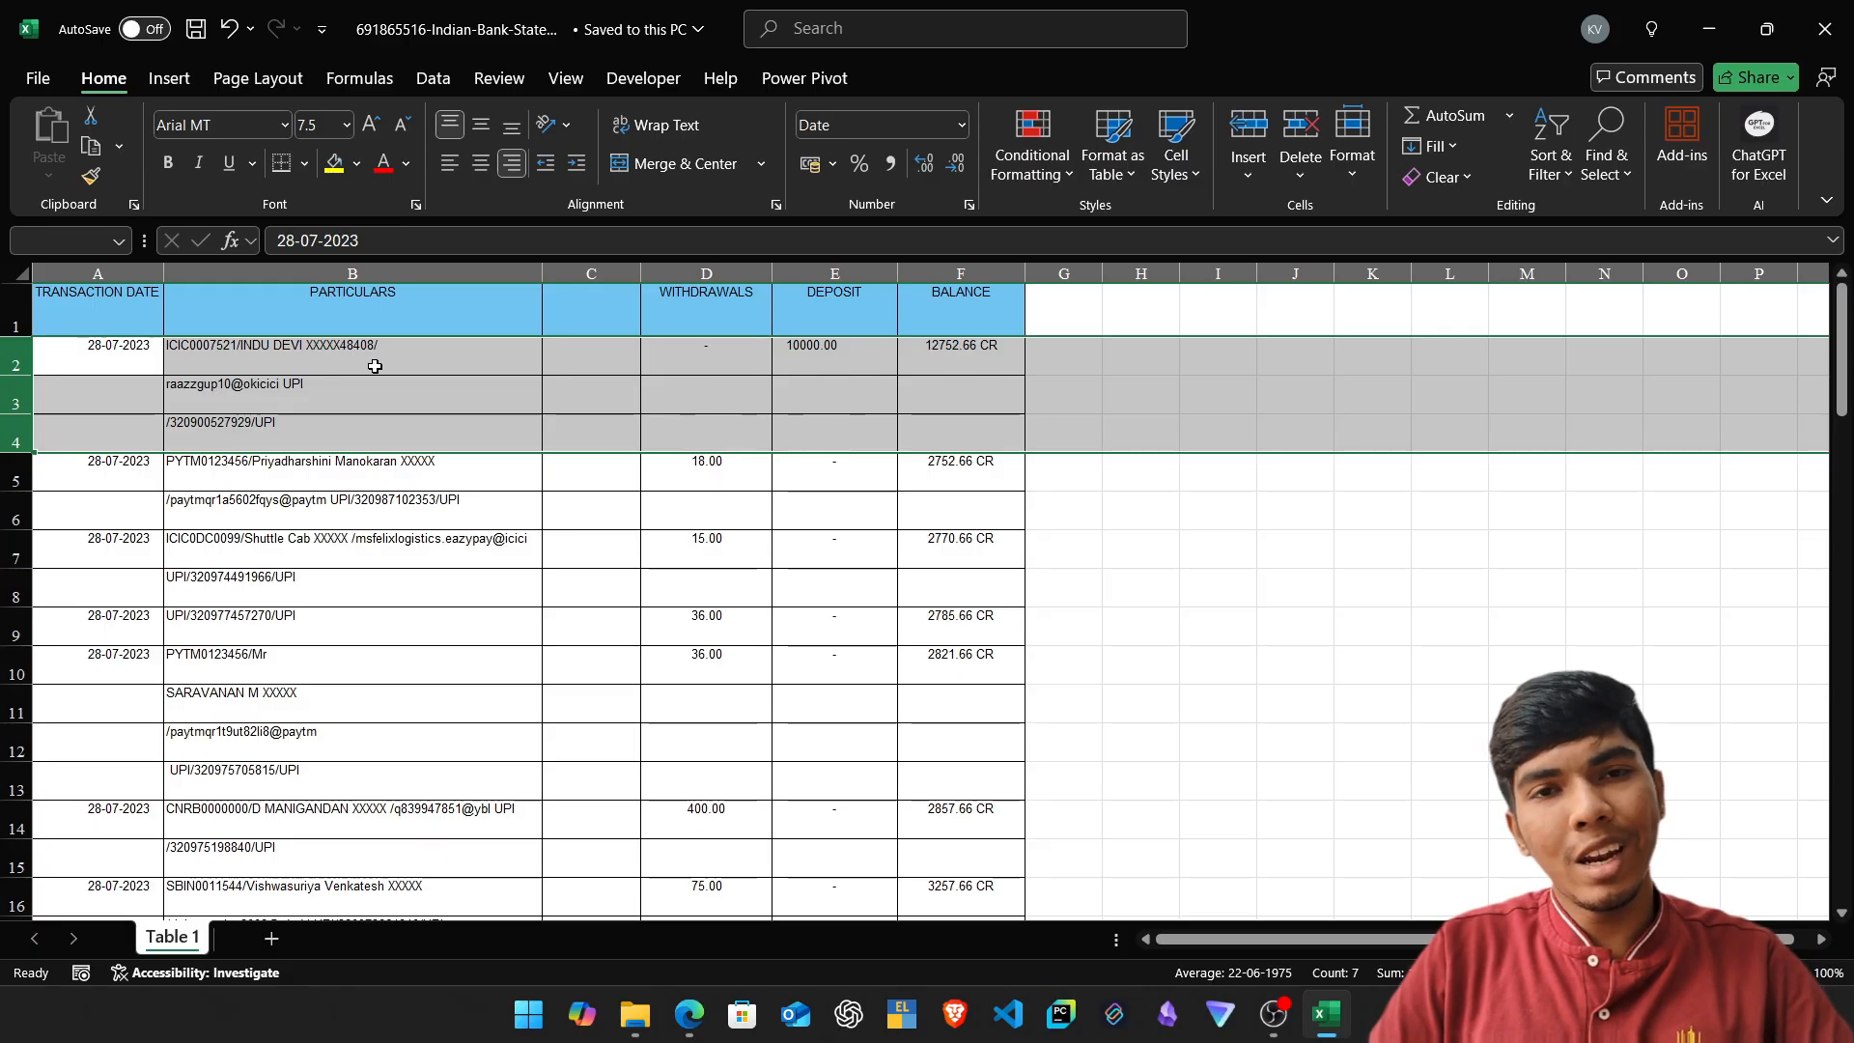
{"action": "key", "text": "Down"}
{"action": "key", "text": "Up"}
{"action": "key", "text": "shift+space"}
{"action": "key", "text": "shift+Down"}
{"action": "key", "text": "shift+Down"}
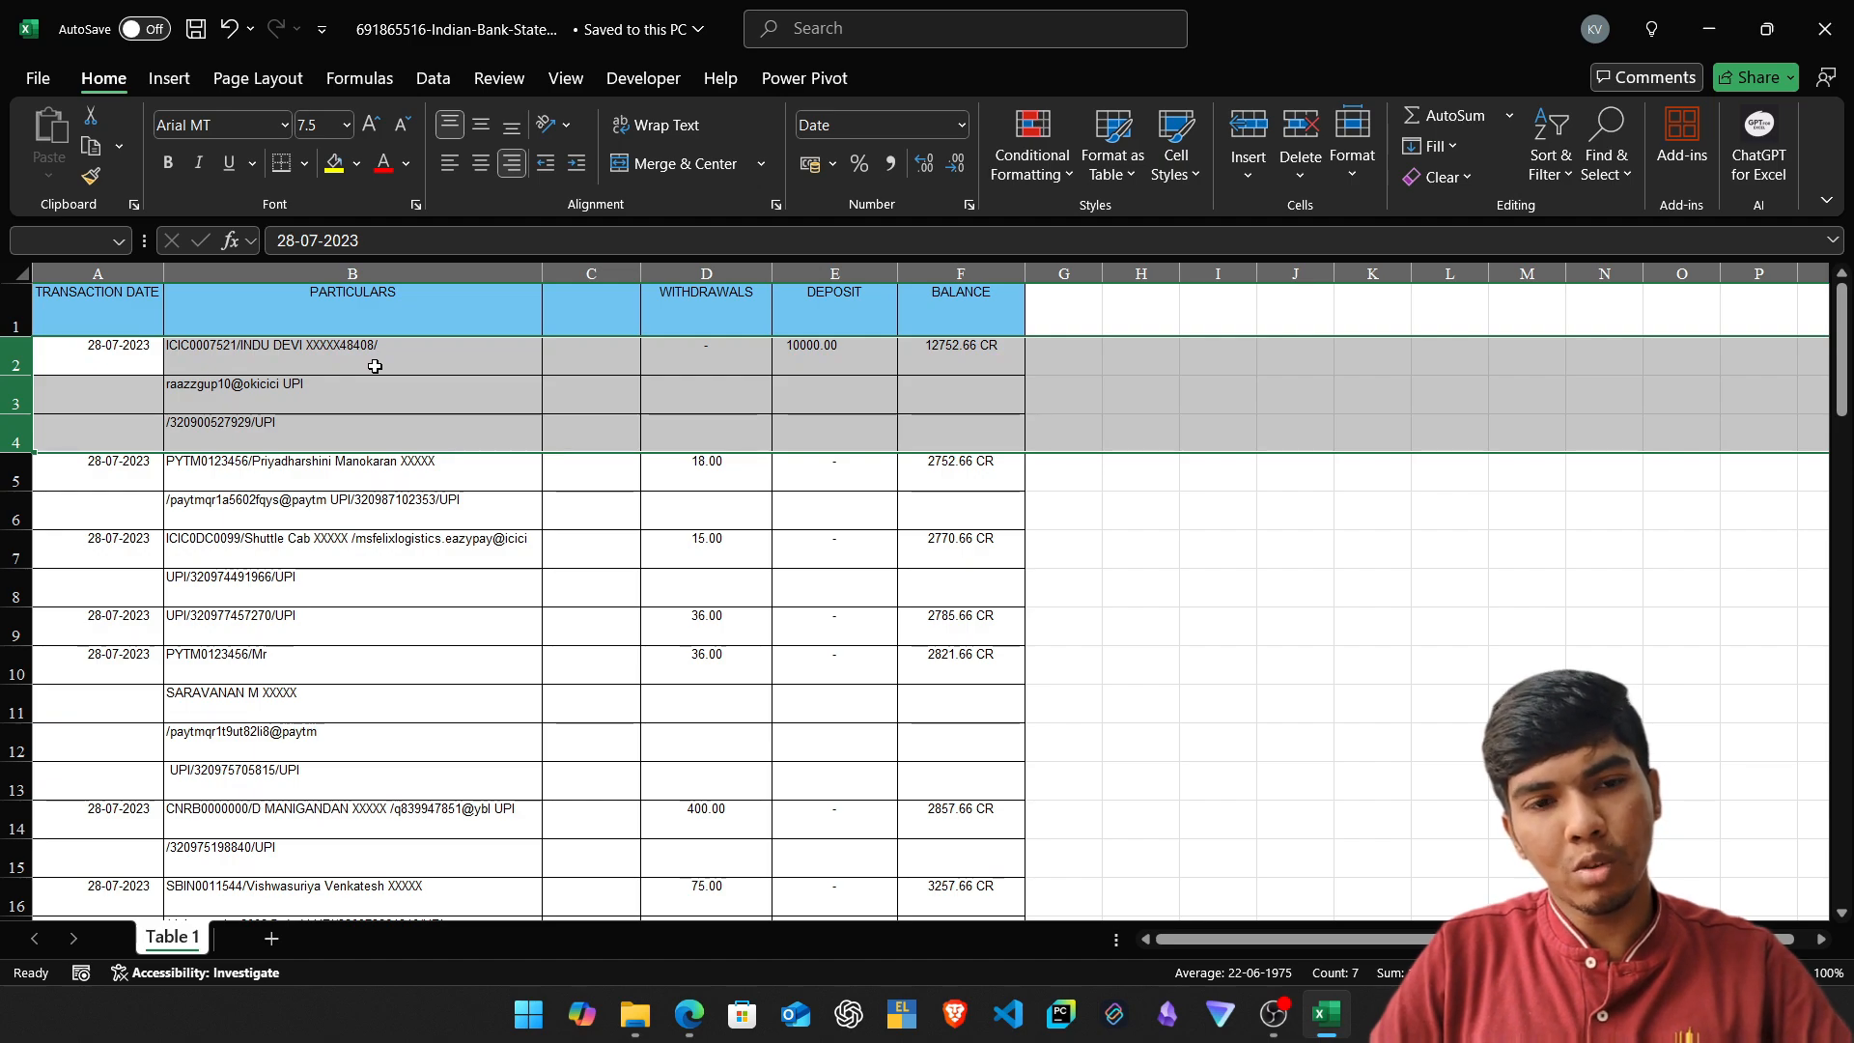
Highlight the second transaction starting at row 5, followed by the third transaction's rows 7 and 8.
{"action": "key", "text": "Down"}
{"action": "key", "text": "shift+space"}
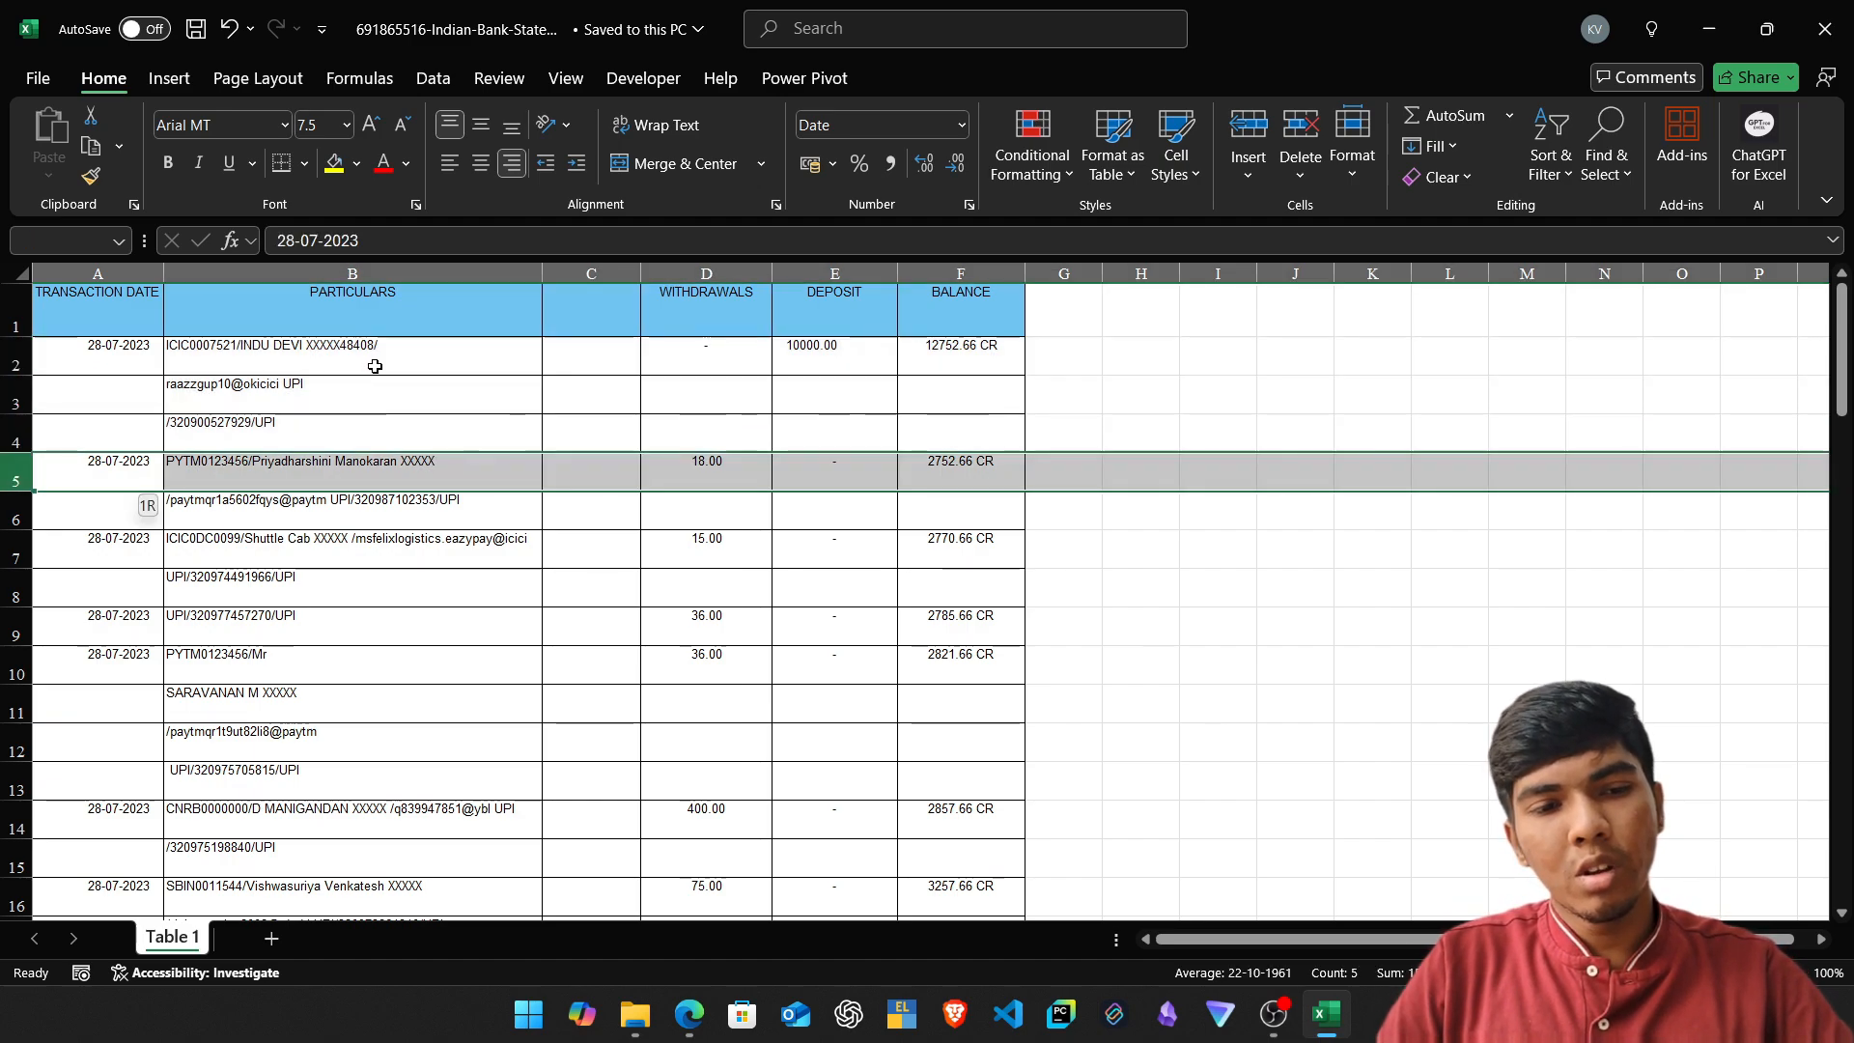
{"action": "key", "text": "Down"}
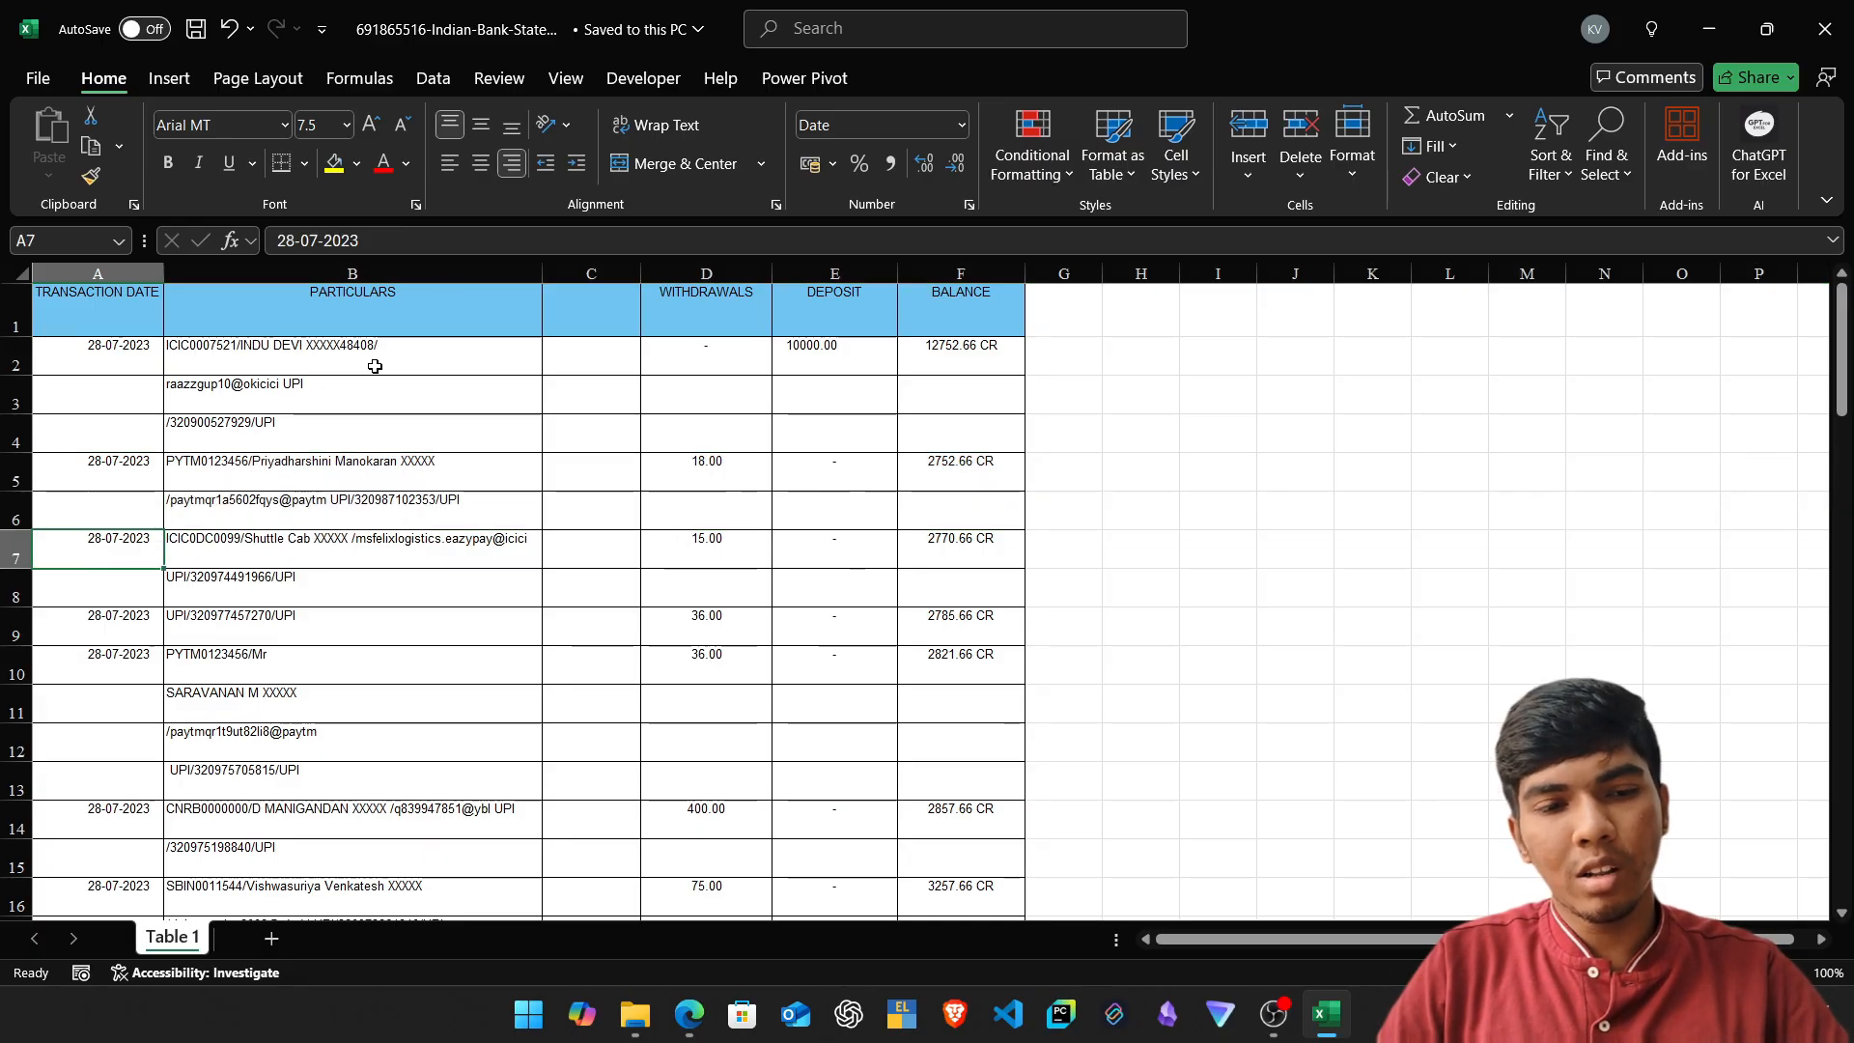
{"action": "key", "text": "shift+space"}
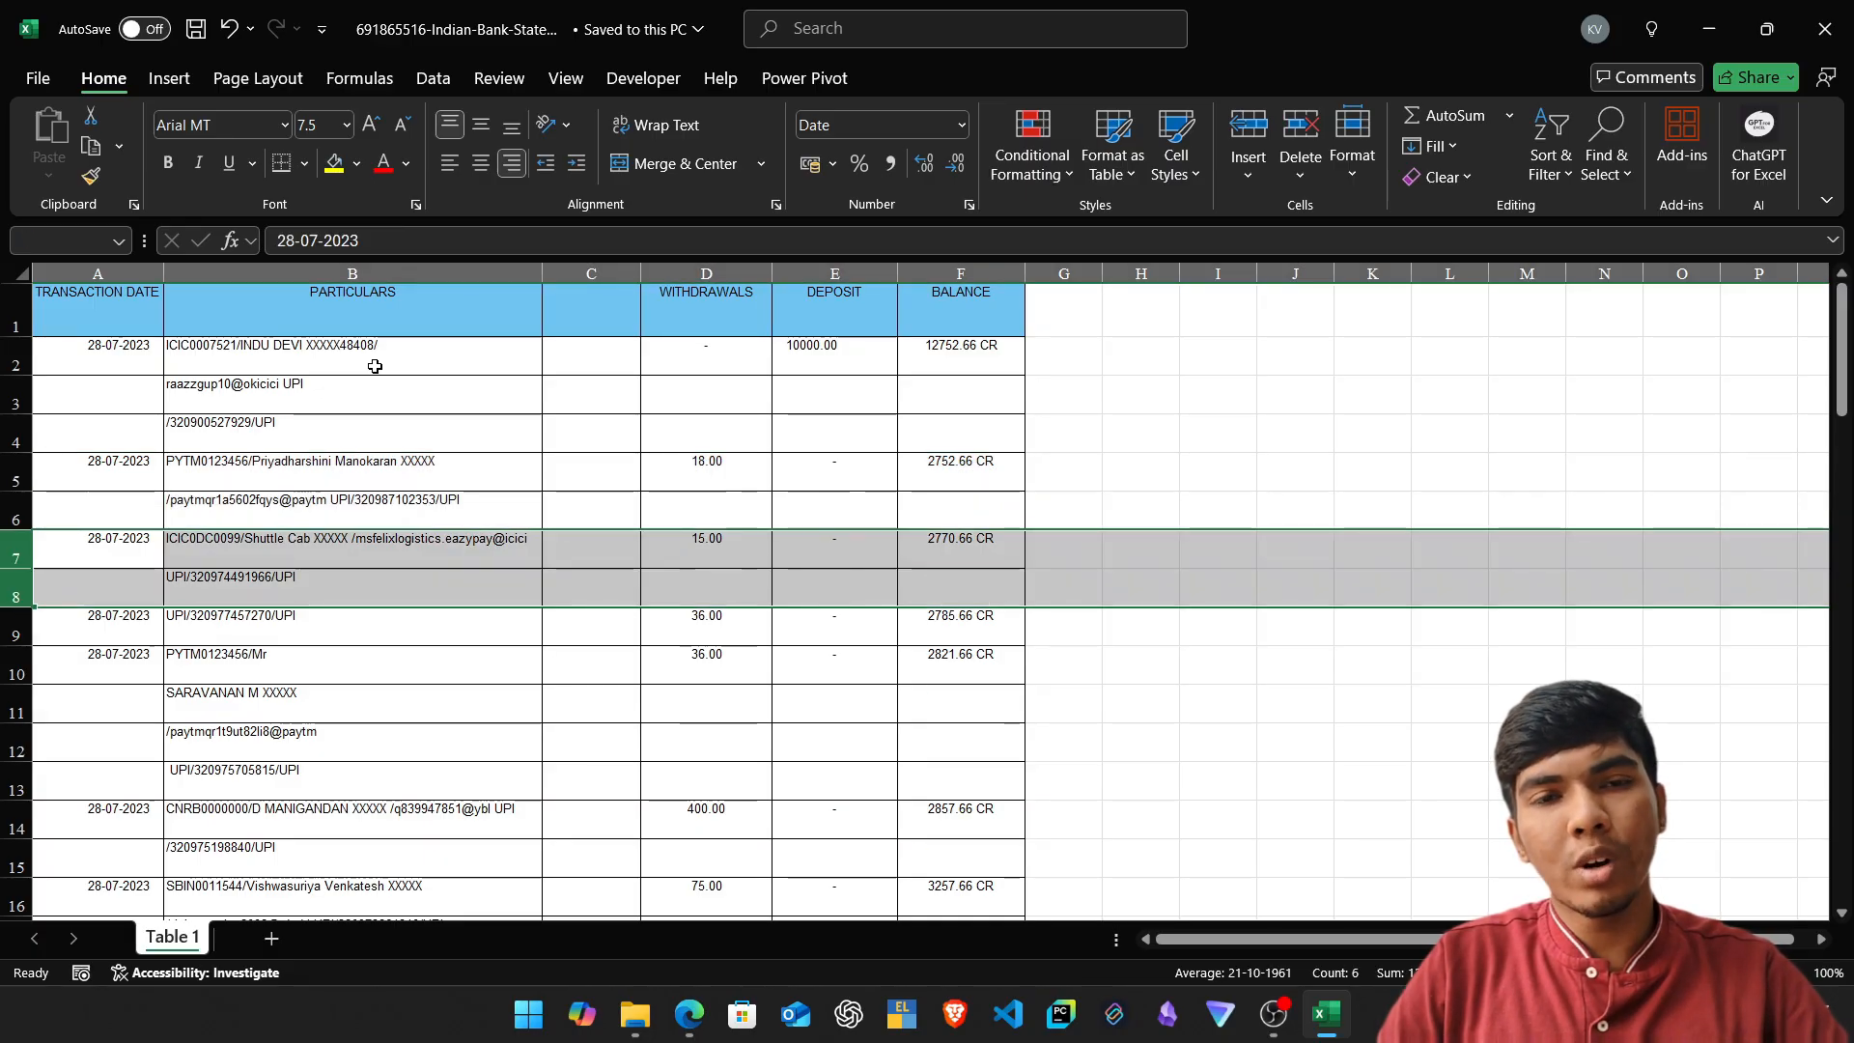
Go back to the first transaction's row and select the empty cell G2 beside its balance.
{"action": "key", "text": "ctrl+Up"}
{"action": "key", "text": "ctrl+Up"}
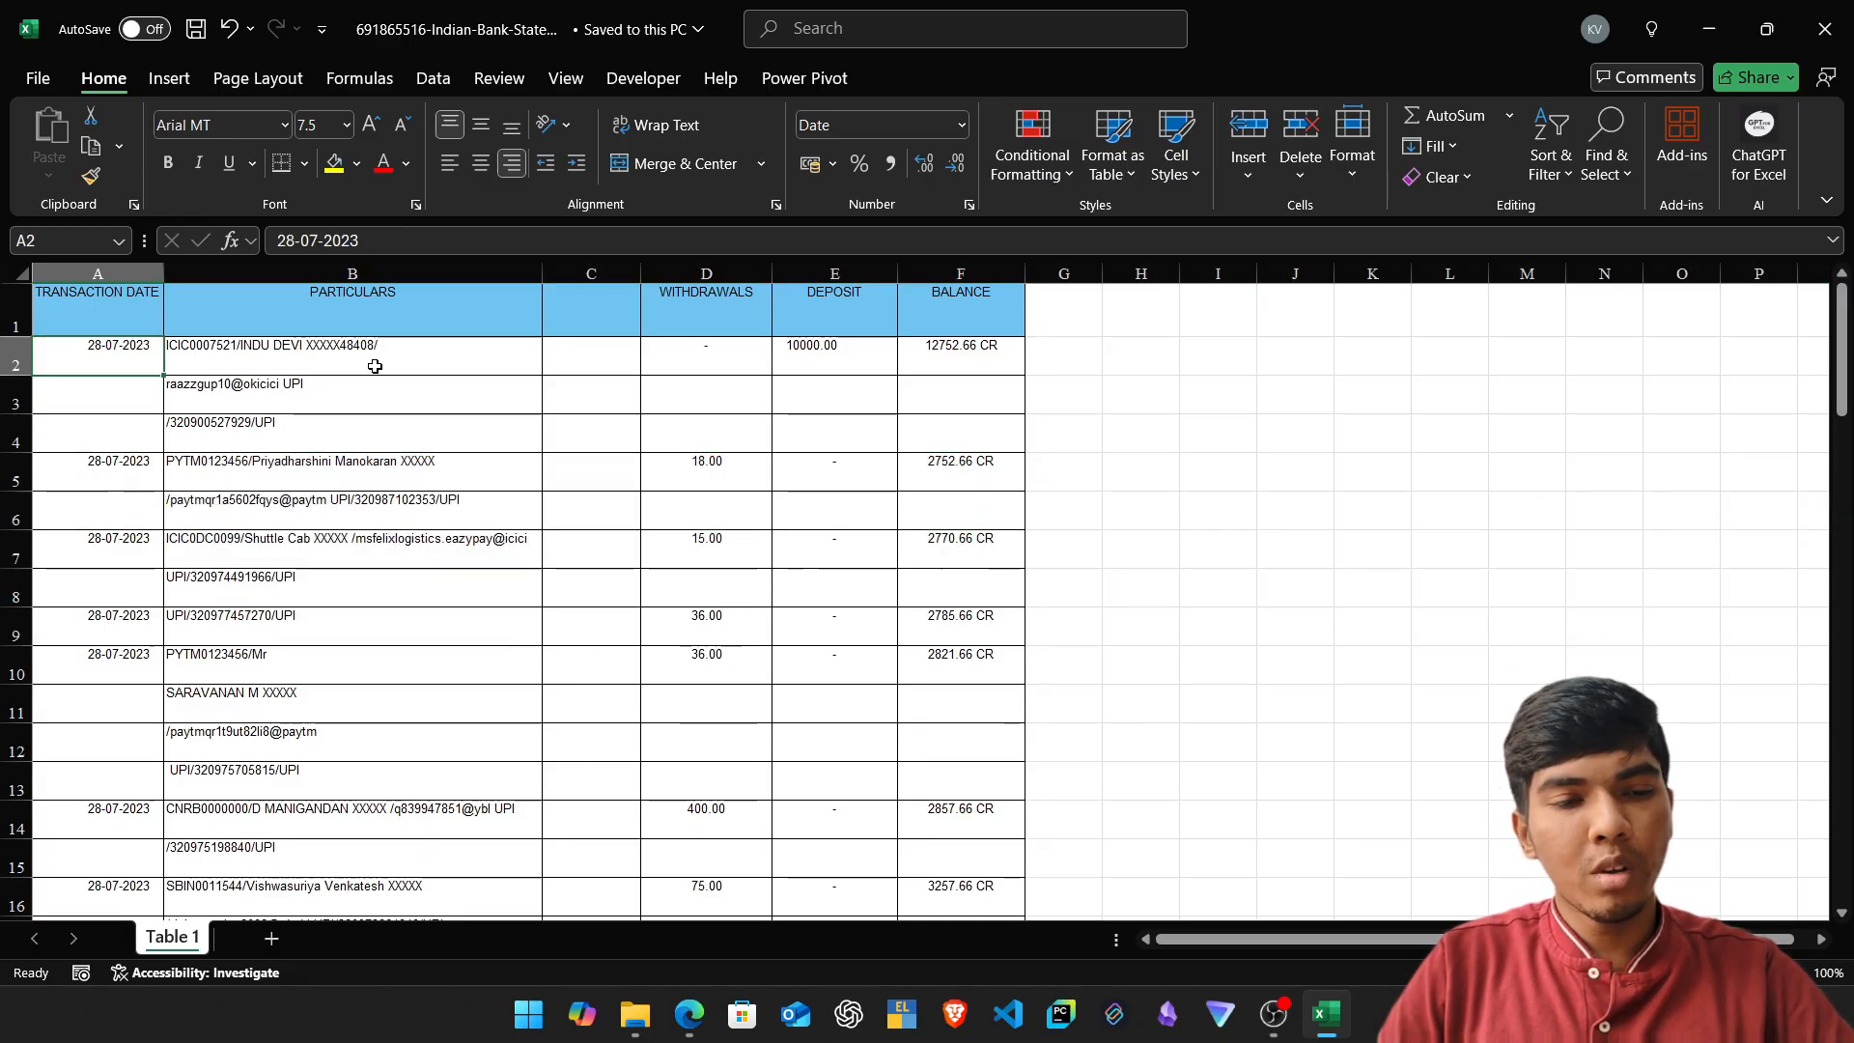
{"action": "key", "text": "Down"}
{"action": "key", "text": "Right"}
{"action": "key", "text": "Right"}
{"action": "key", "text": "Right"}
{"action": "key", "text": "Right"}
{"action": "key", "text": "Left"}
{"action": "key", "text": "Left"}
{"action": "key", "text": "Left"}
{"action": "key", "text": "Right"}
{"action": "key", "text": "Up"}
{"action": "key", "text": "Right"}
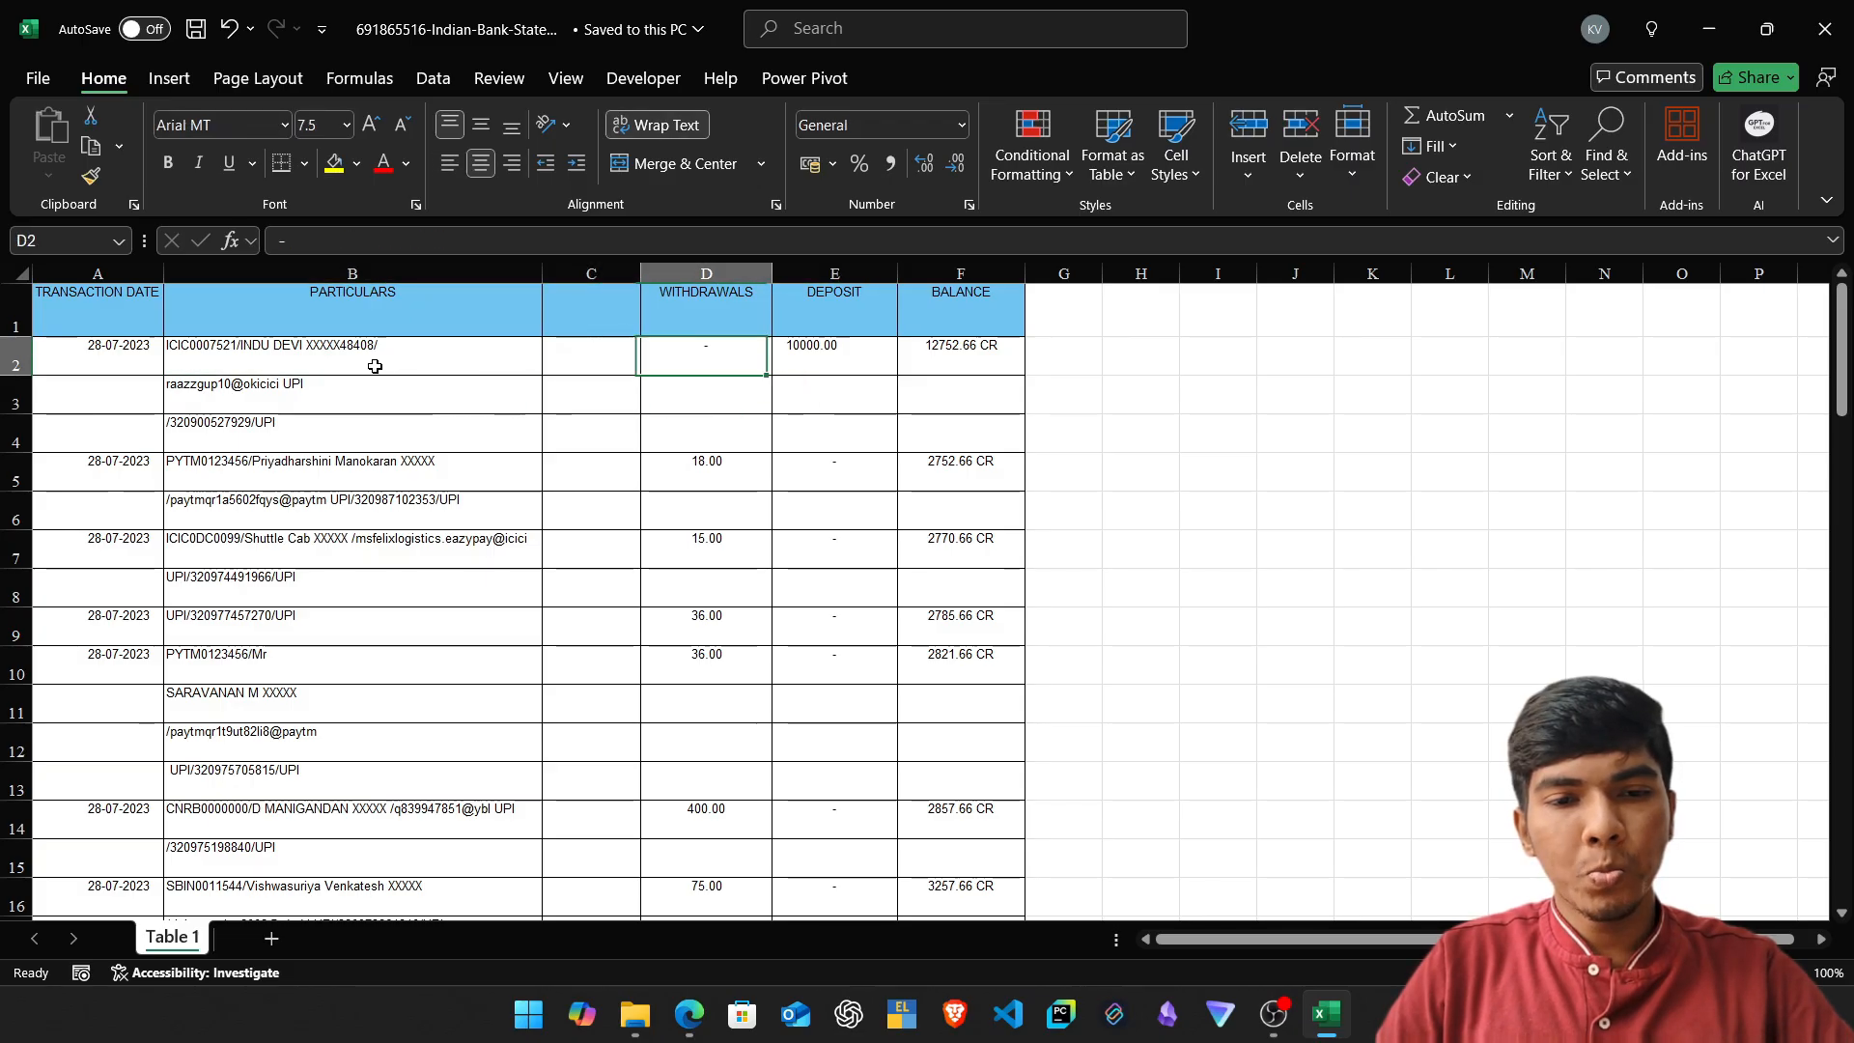
{"action": "key", "text": "shift+space"}
{"action": "key", "text": "Right"}
{"action": "key", "text": "Right"}
{"action": "key", "text": "Right"}
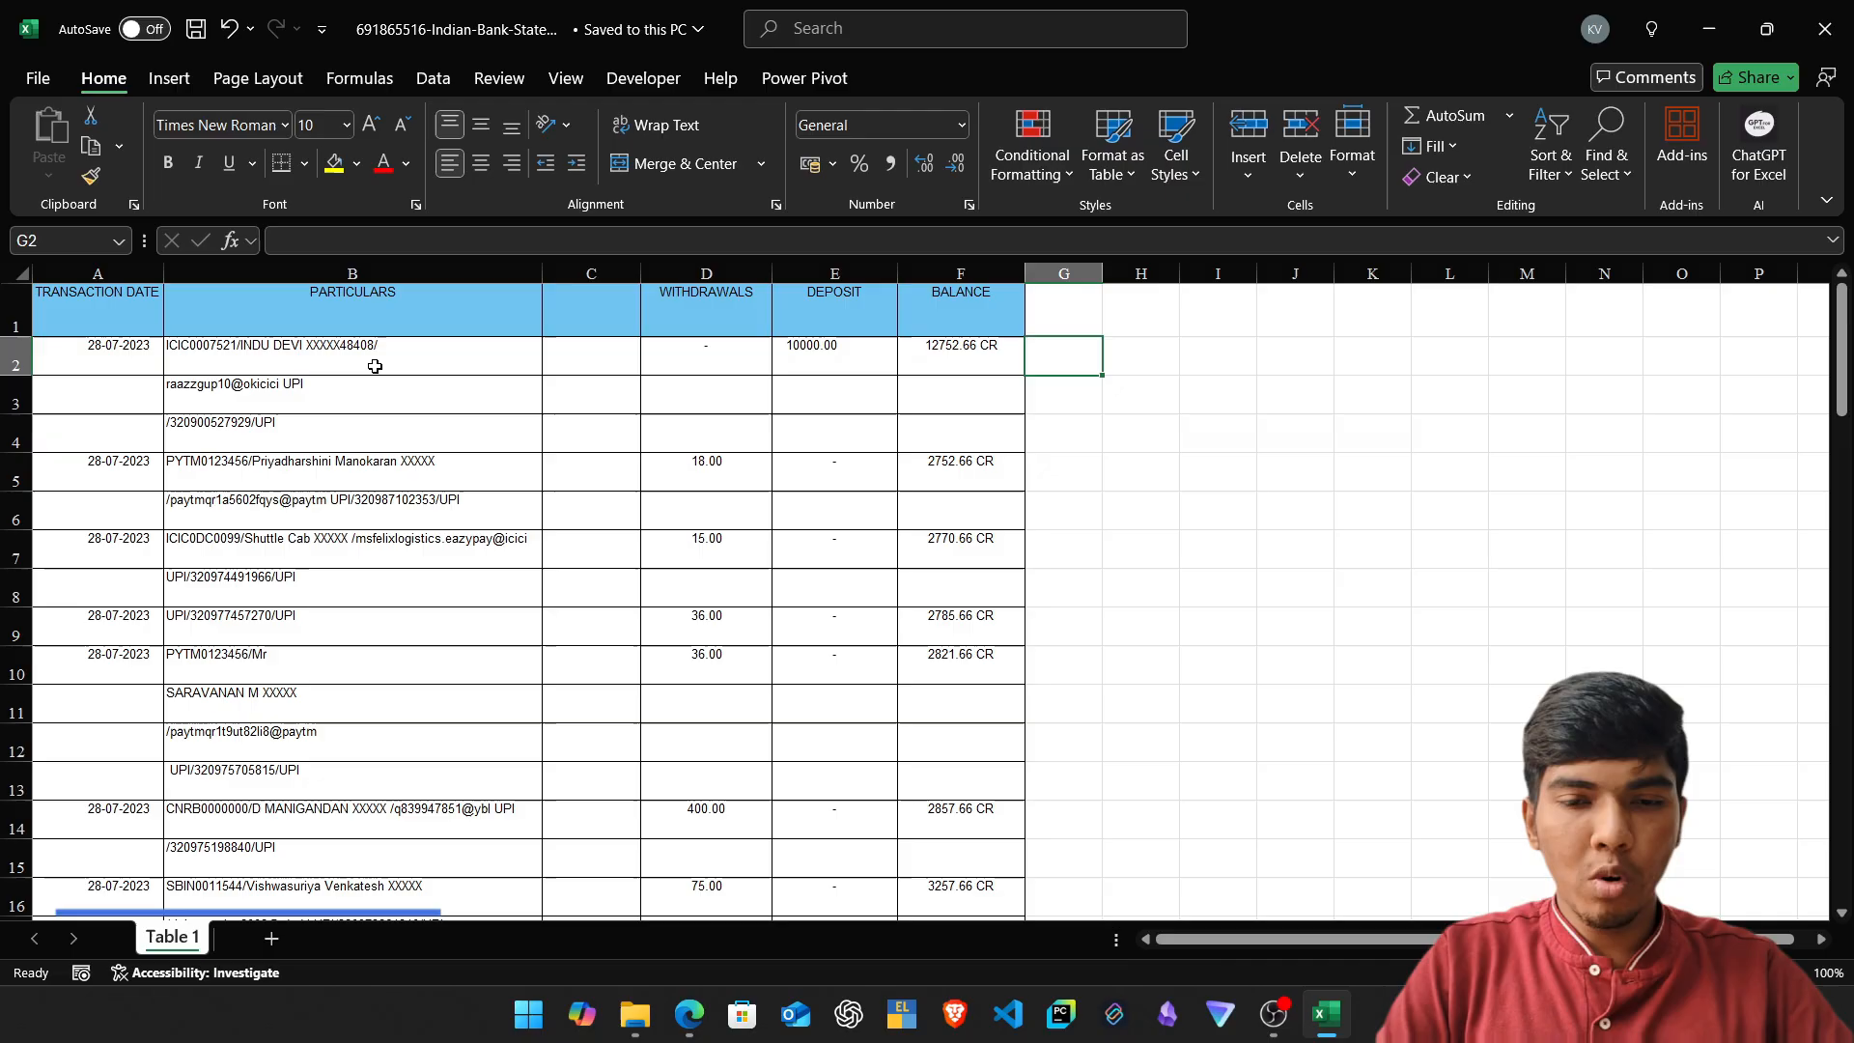
Enter the formula =IF(A2<>0,G1+1,G1) in G2 to number each transaction by its date.
{"action": "type", "text": "=IF"}
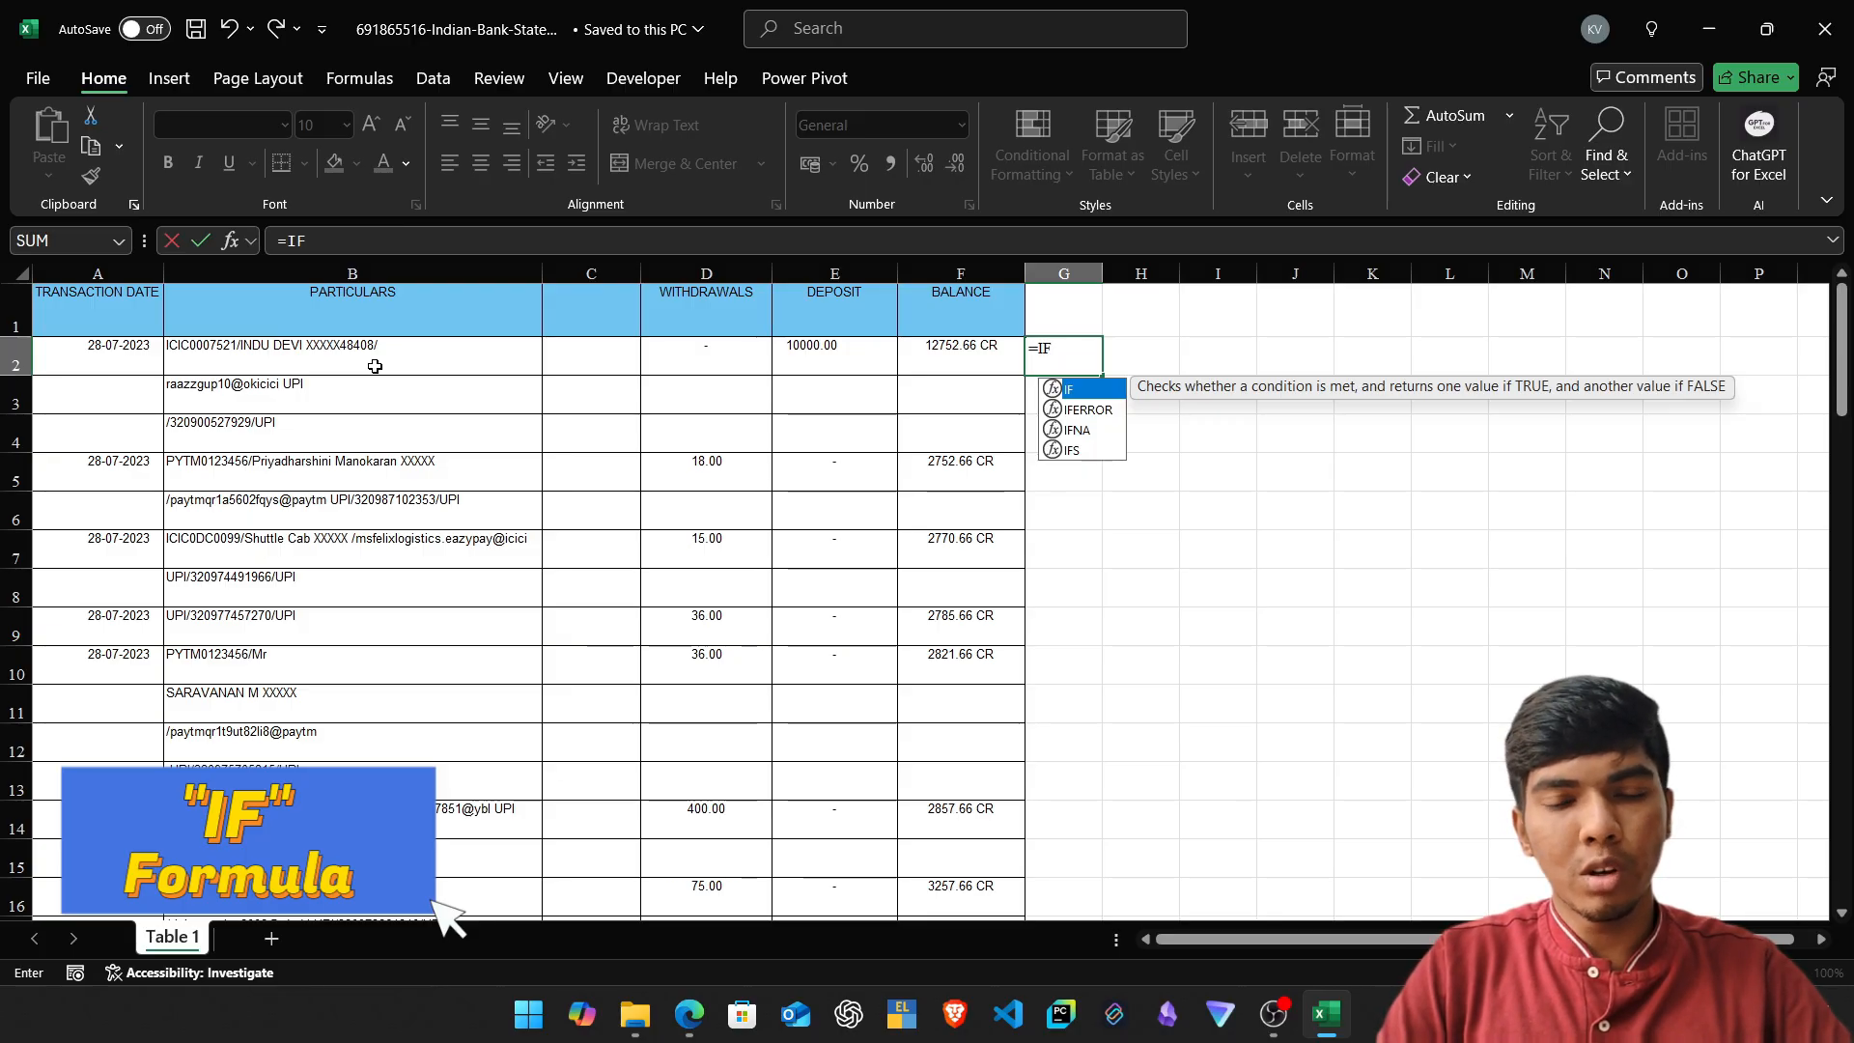
{"action": "type", "text": "("}
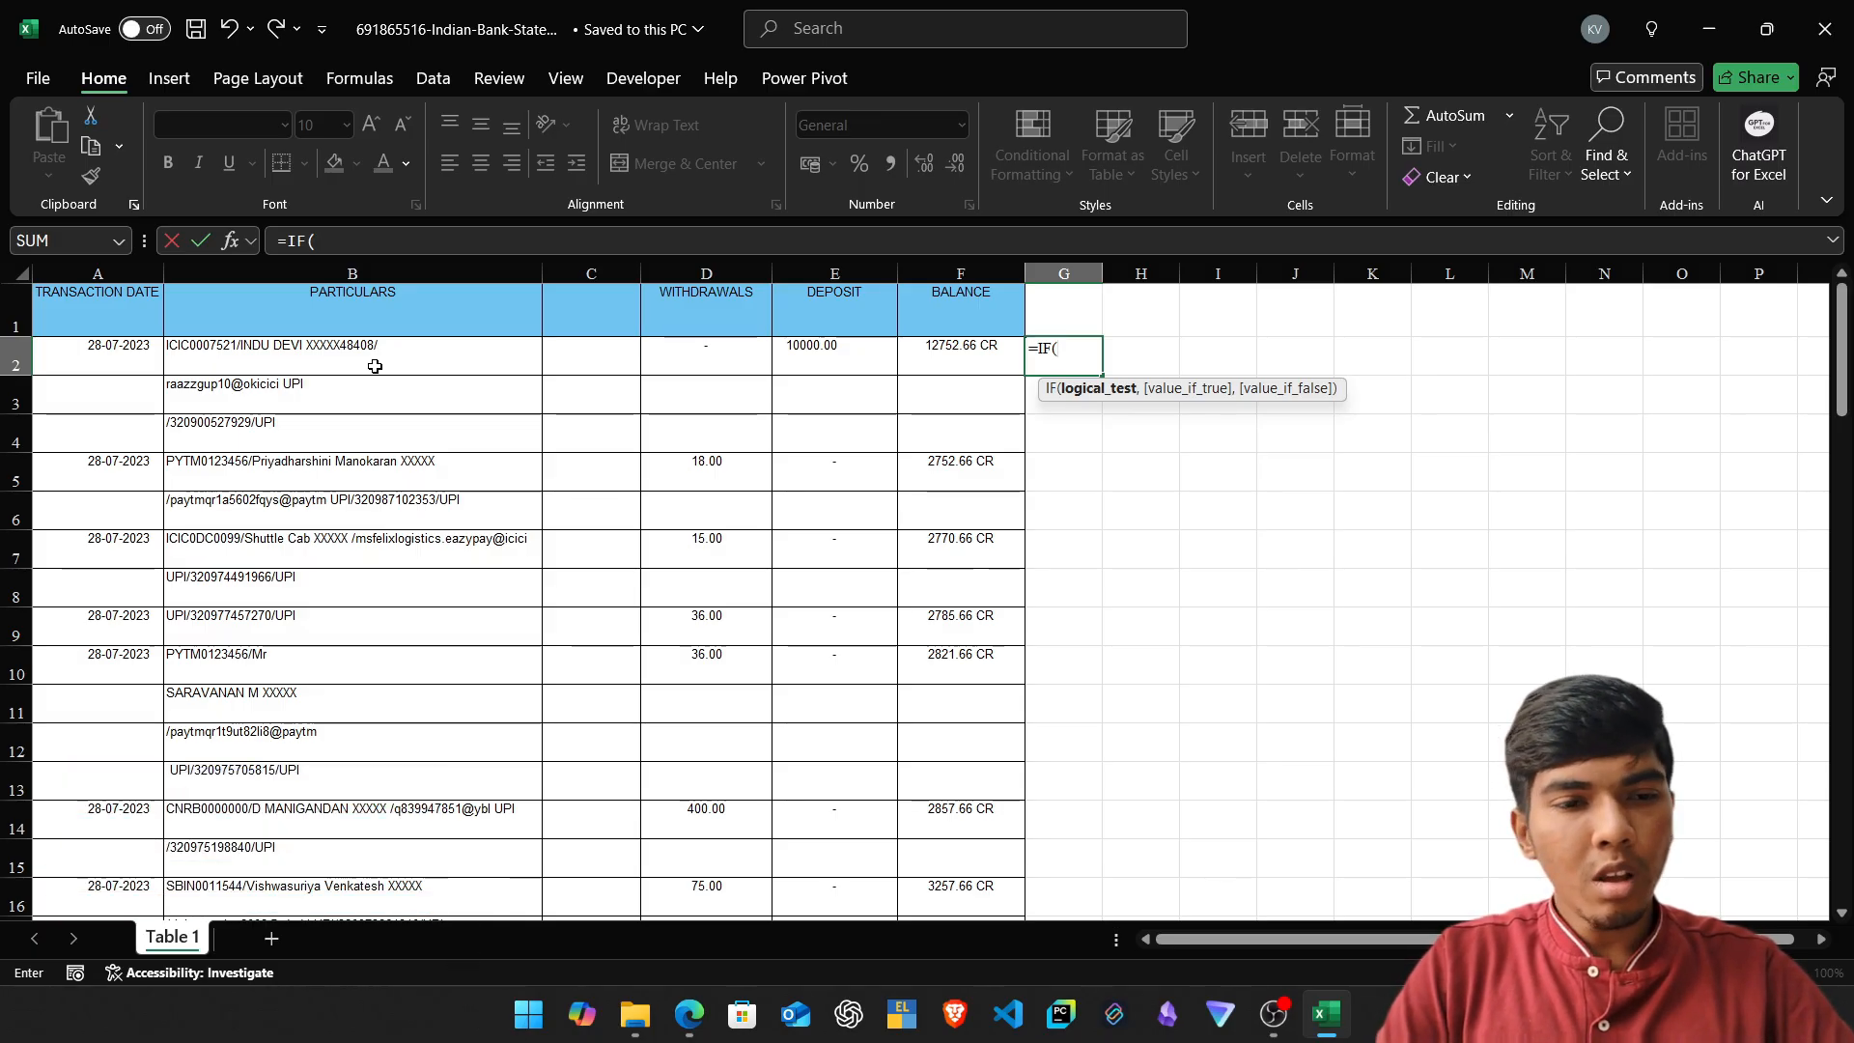
{"action": "key", "text": "Left"}
{"action": "key", "text": "Left"}
{"action": "key", "text": "Left"}
{"action": "key", "text": "Left"}
{"action": "key", "text": "Left"}
{"action": "key", "text": "Left"}
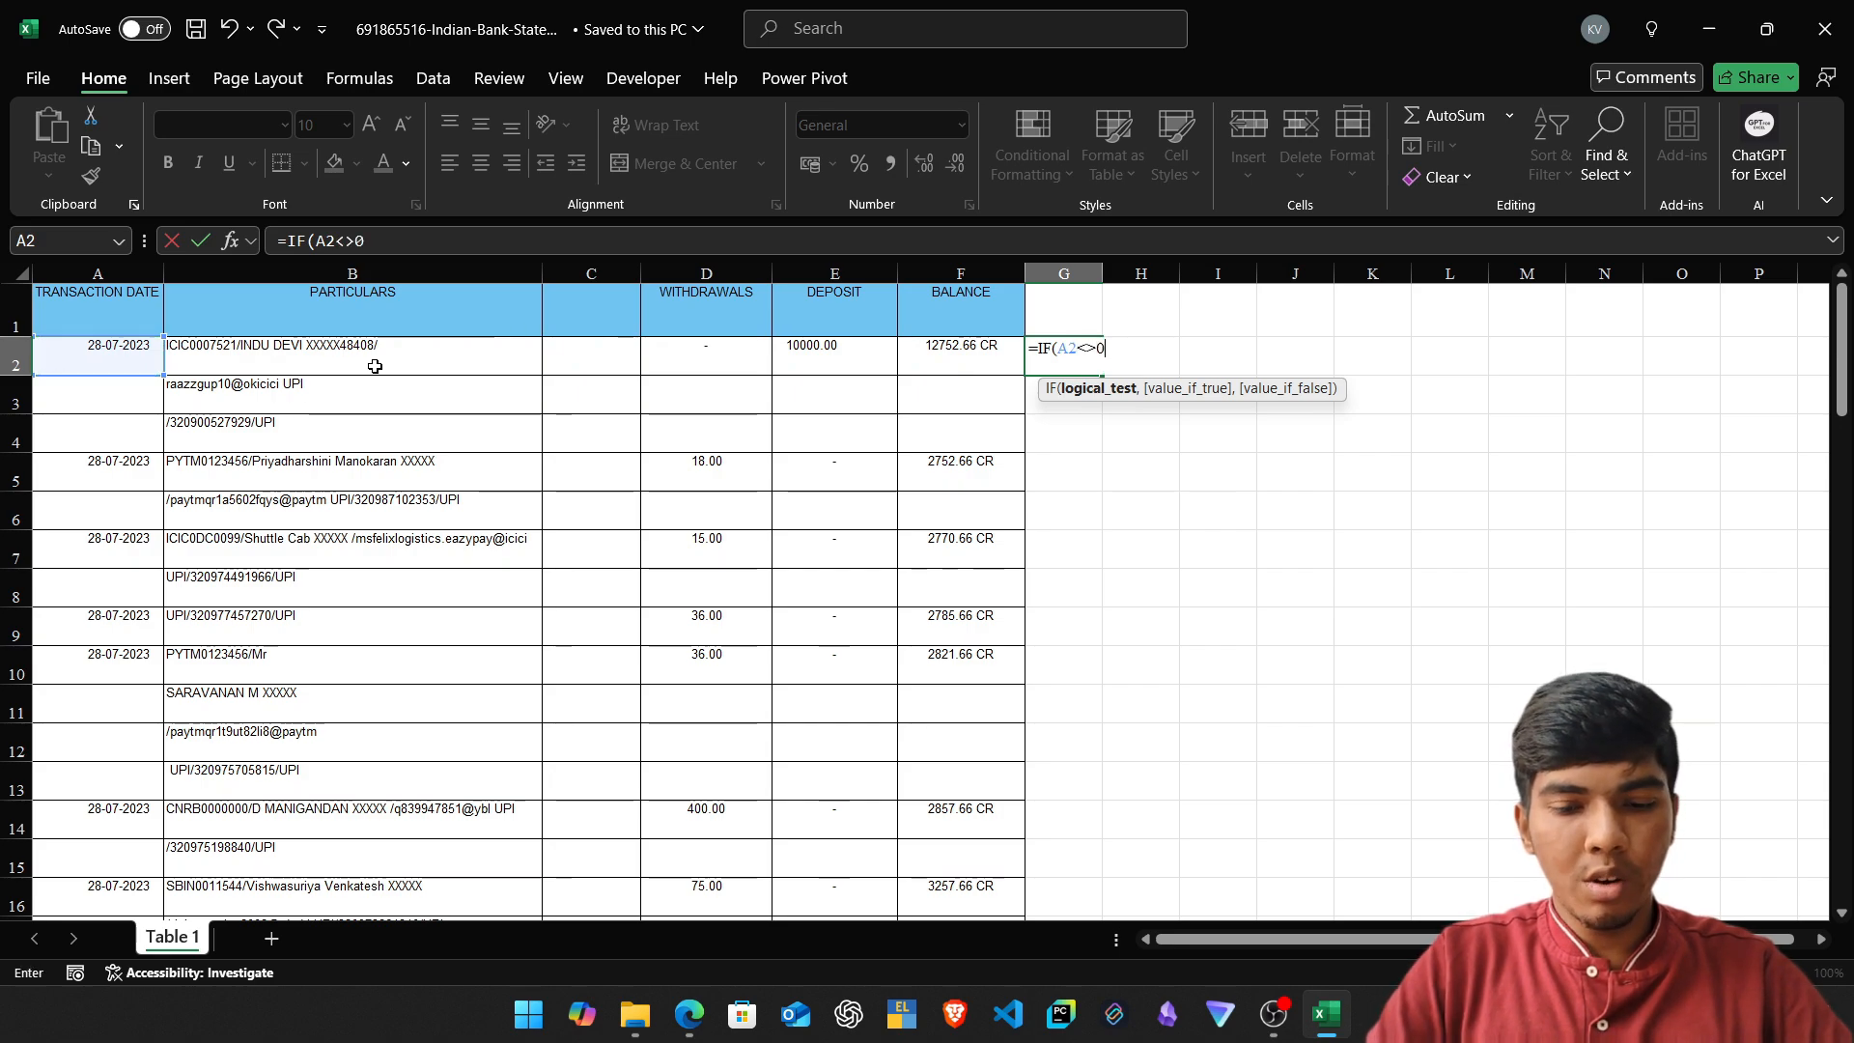
{"action": "type", "text": "<>0,"}
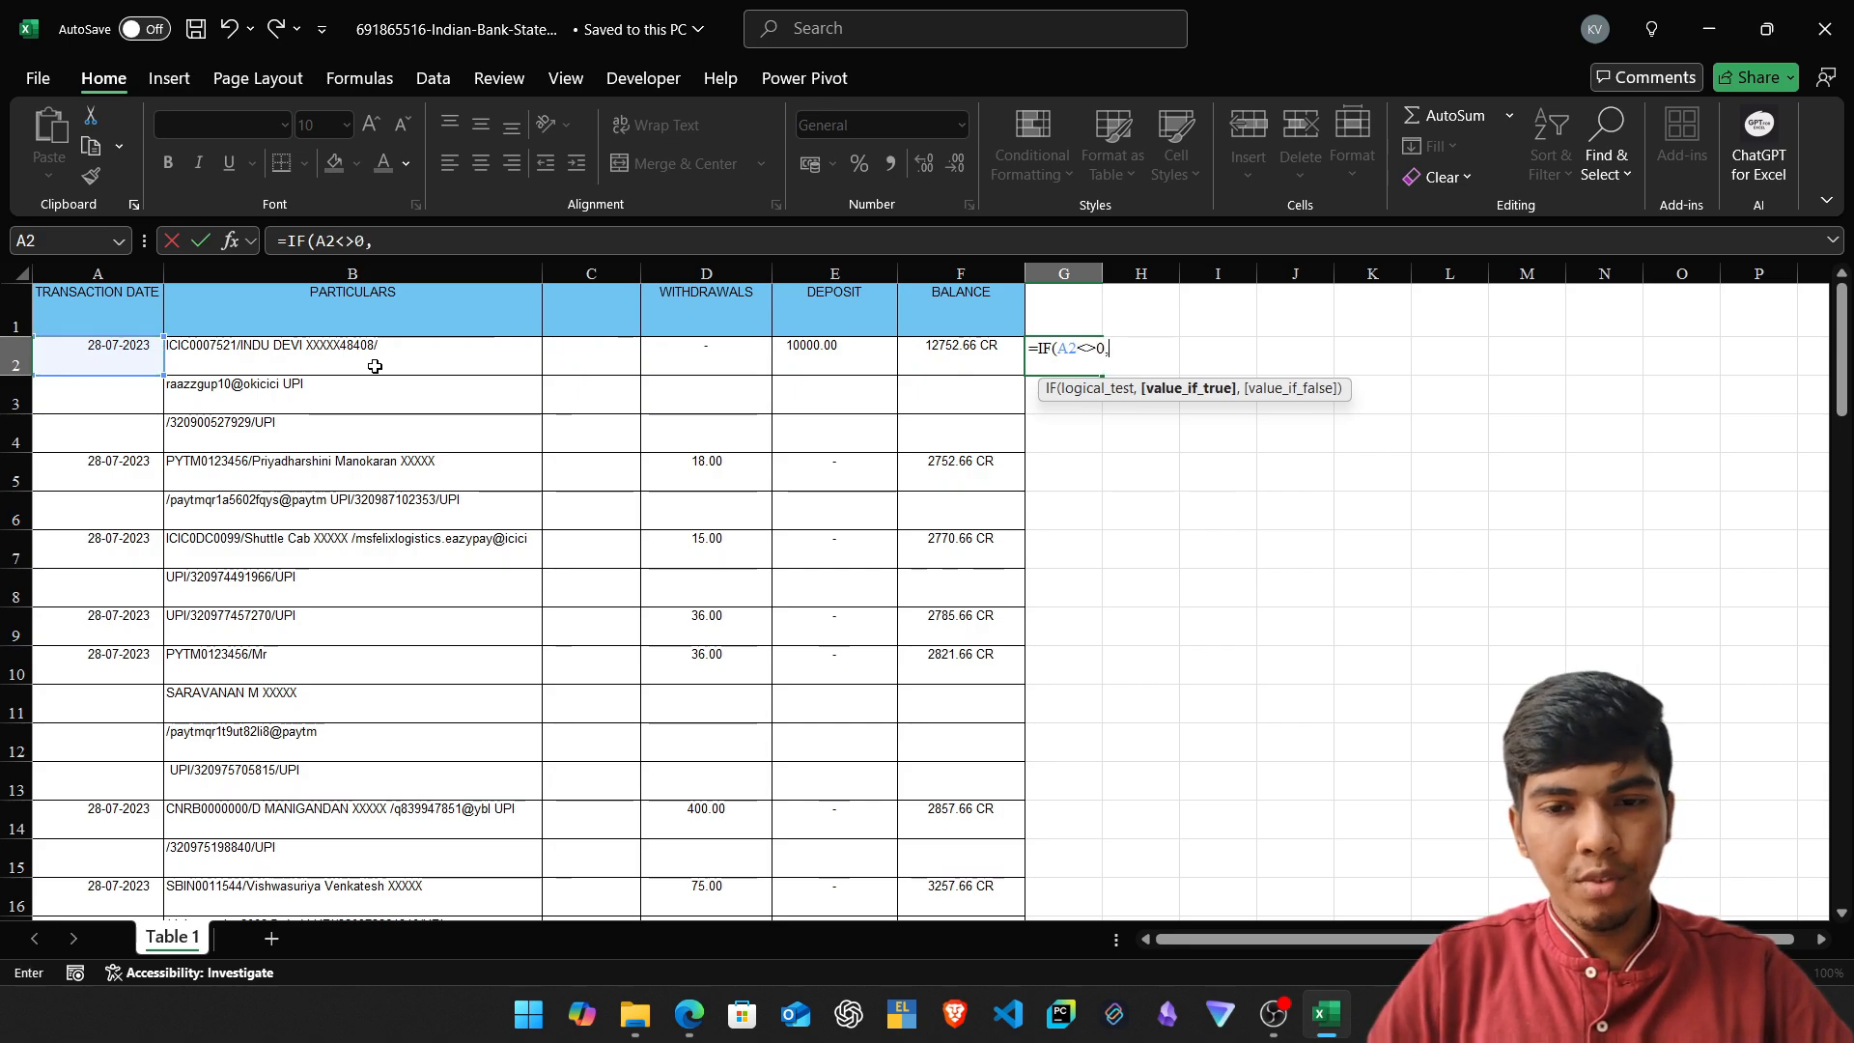
{"action": "key", "text": "Up"}
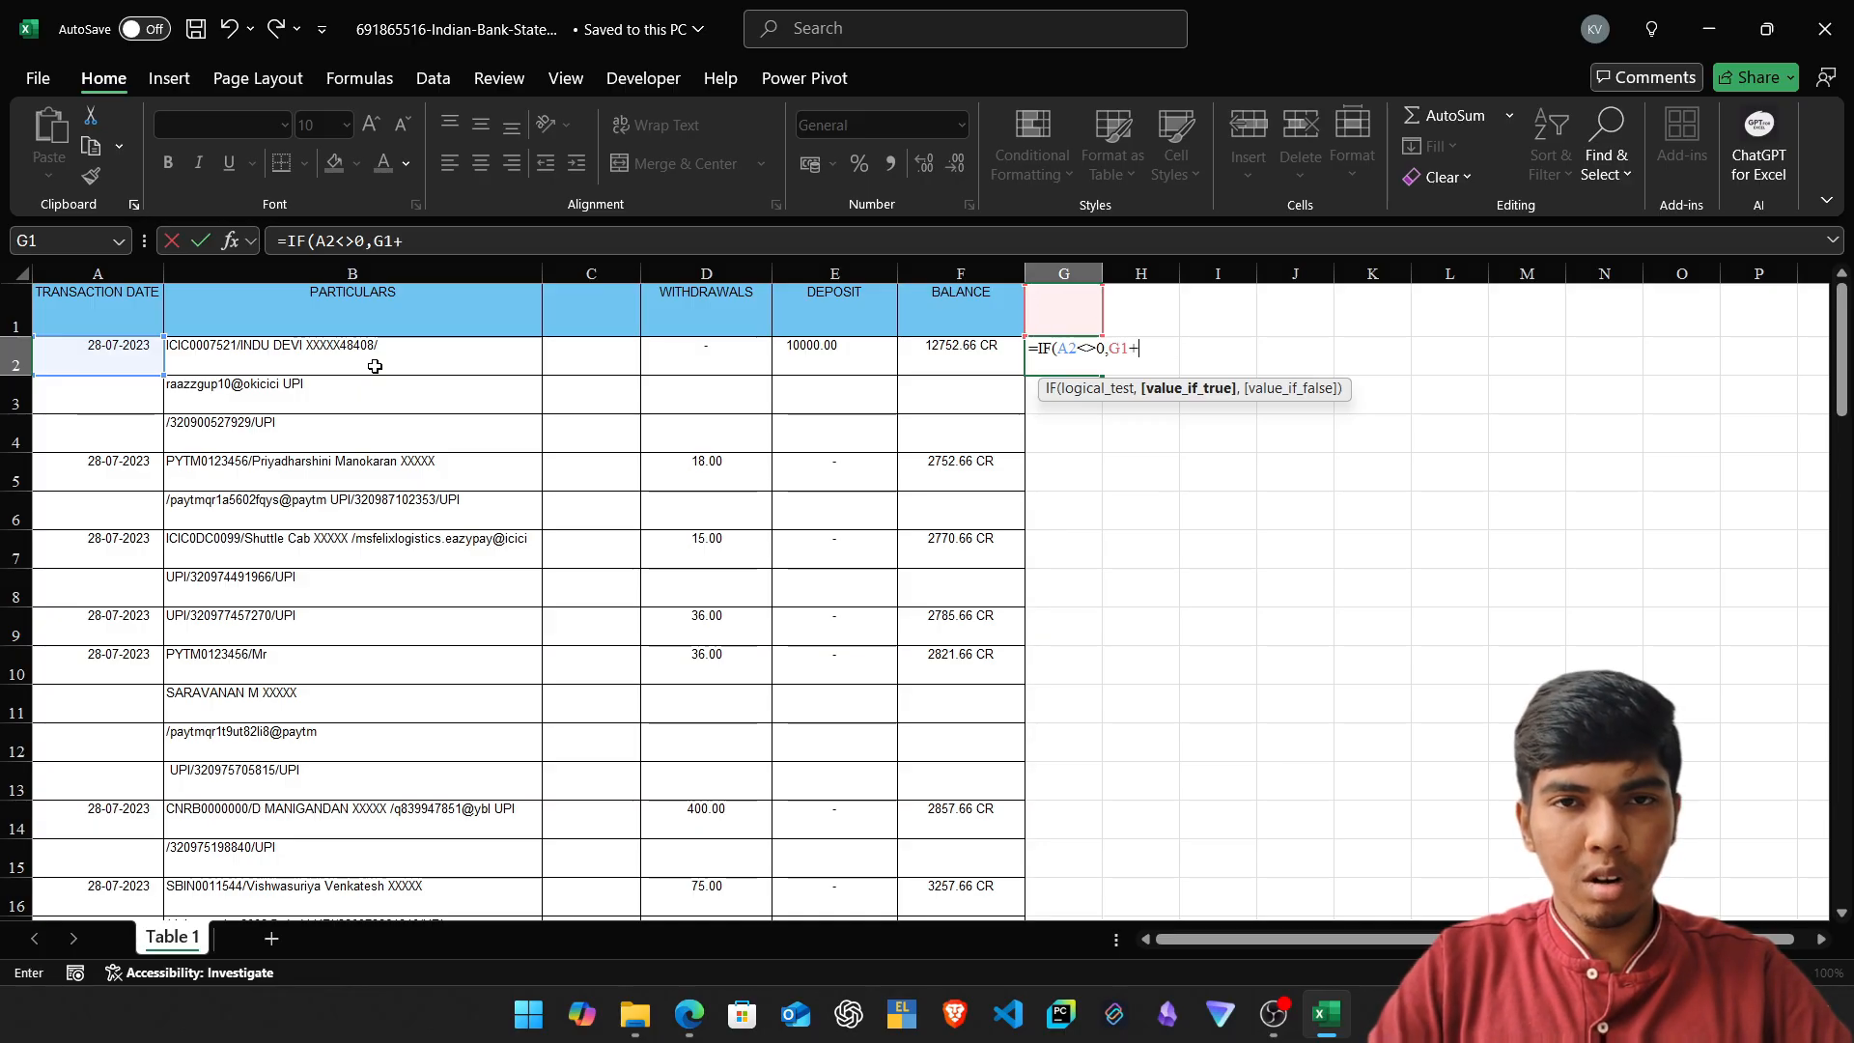
{"action": "type", "text": "+1,"}
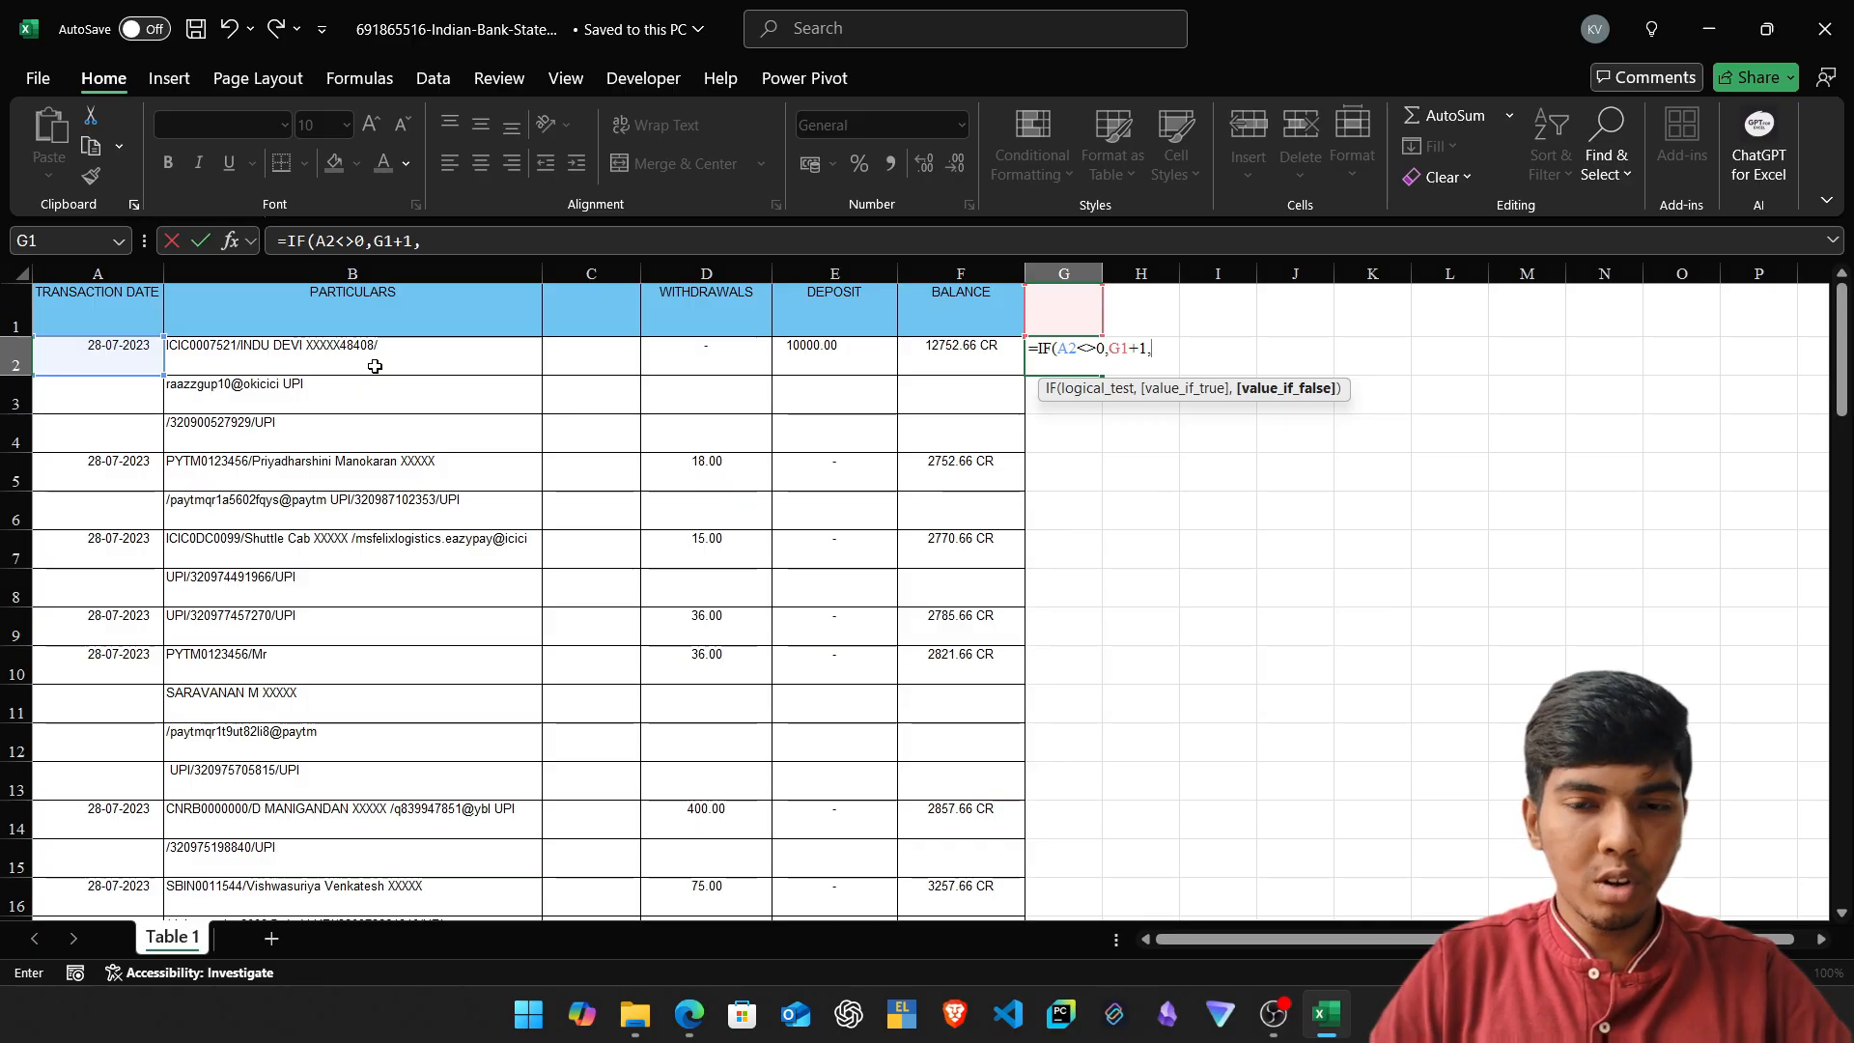
{"action": "key", "text": "Up"}
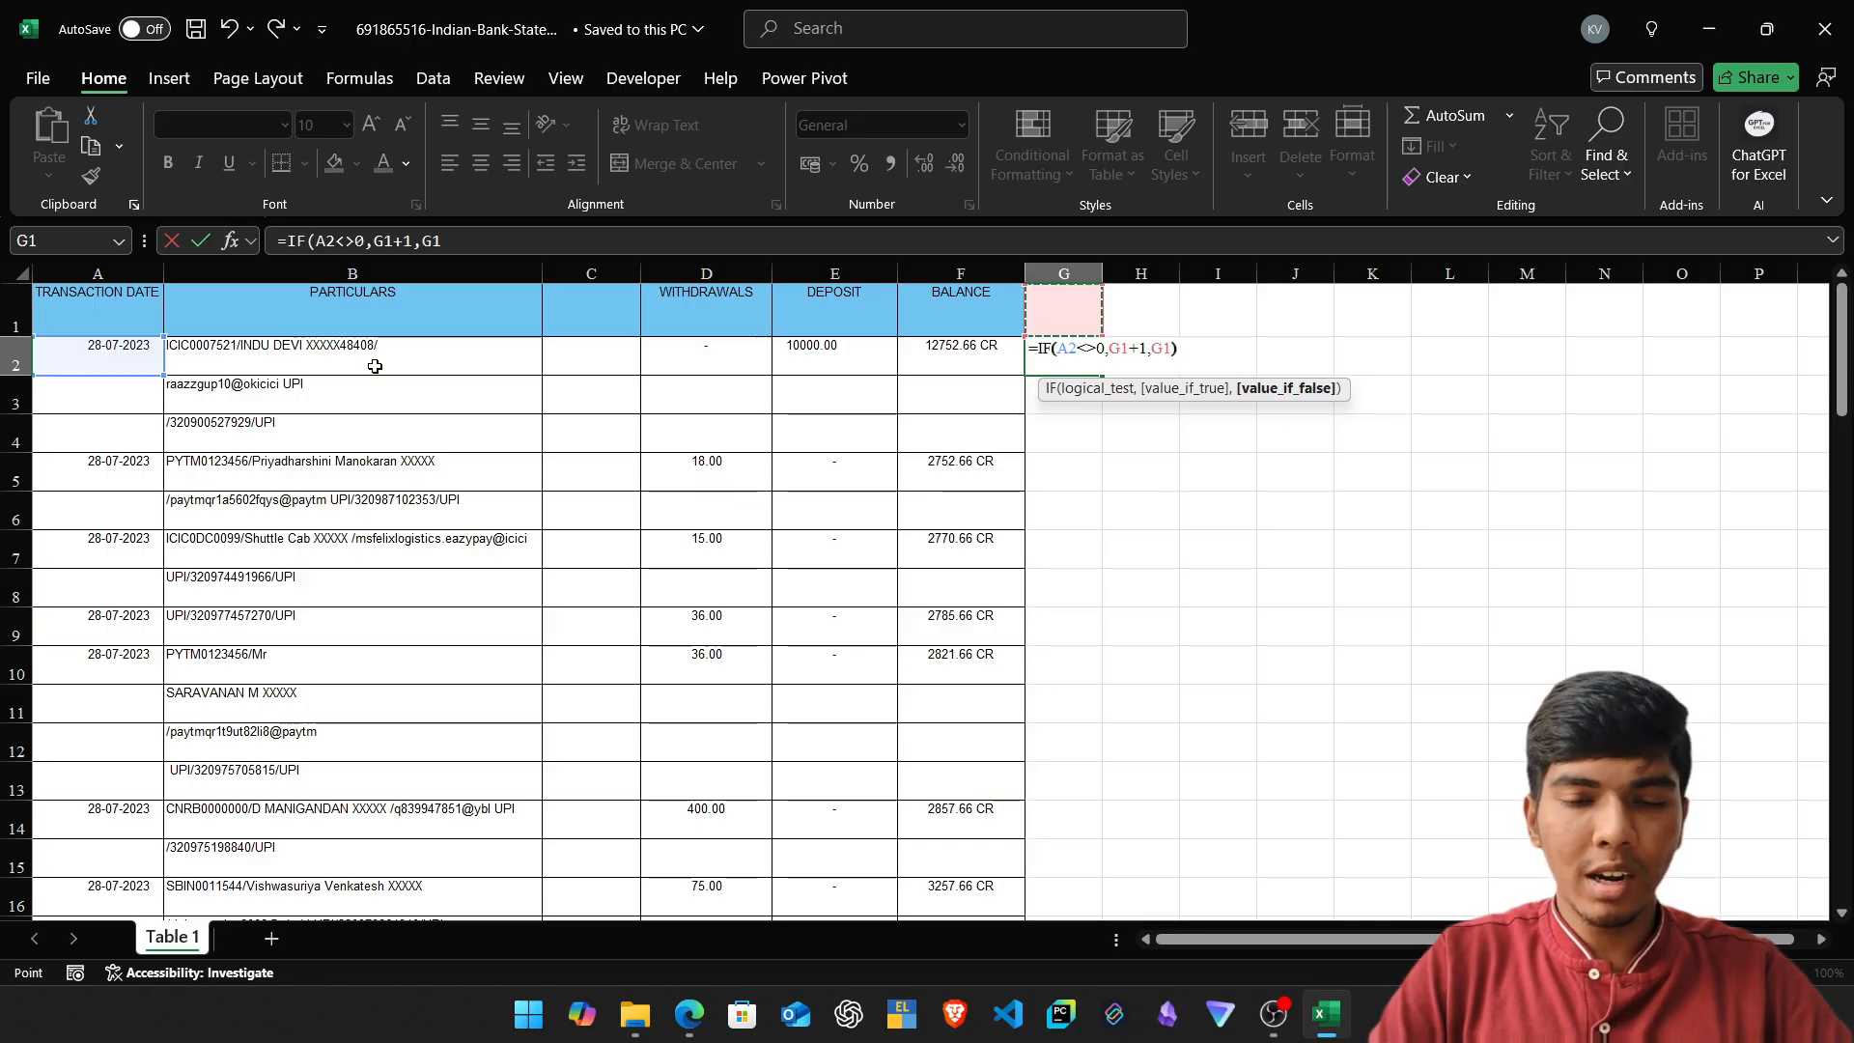
{"action": "key", "text": "Return"}
Copy the numbering formula down cell by cell through G5.
{"action": "key", "text": "Down"}
{"action": "key", "text": "ctrl+d"}
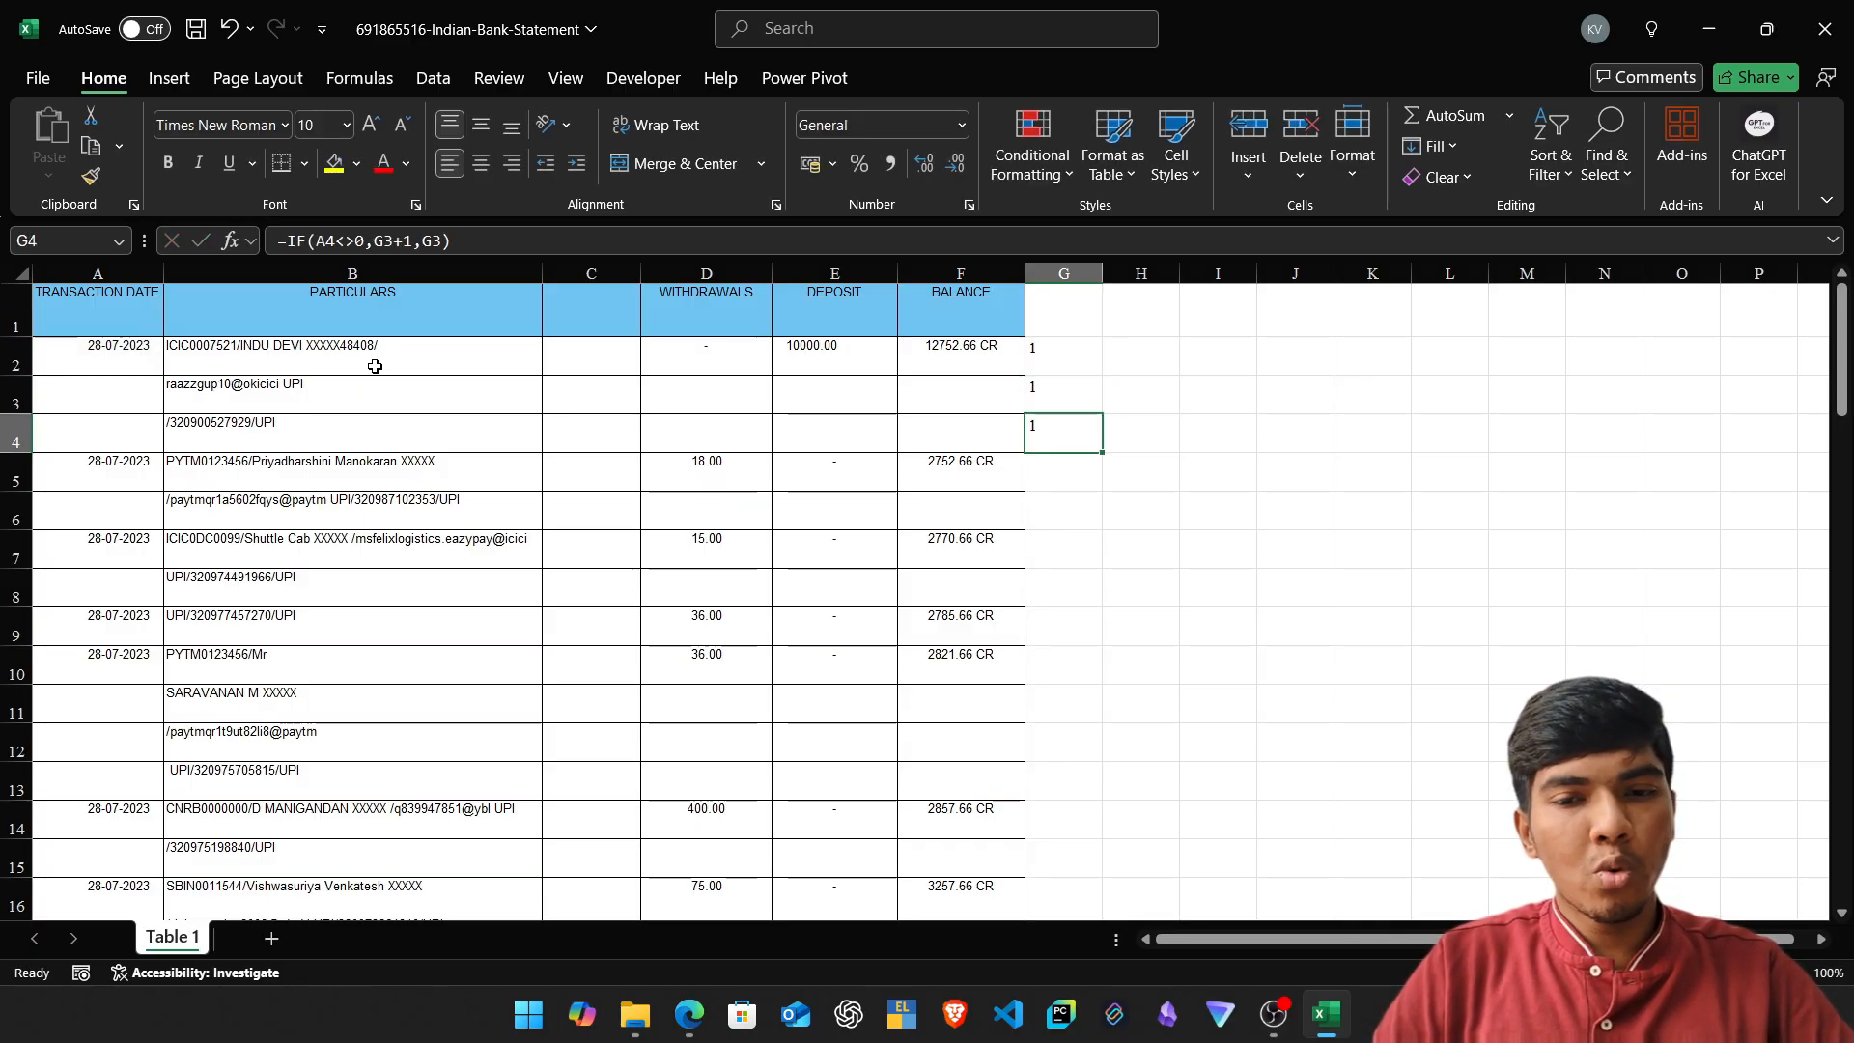
{"action": "key", "text": "Down"}
{"action": "key", "text": "ctrl+d"}
Fill the numbering formula down column G from G2 to the last statement row, row 61.
{"action": "key", "text": "Left"}
{"action": "key", "text": "Left"}
{"action": "key", "text": "Left"}
{"action": "key", "text": "Left"}
{"action": "key", "text": "Left"}
{"action": "key", "text": "ctrl+Down"}
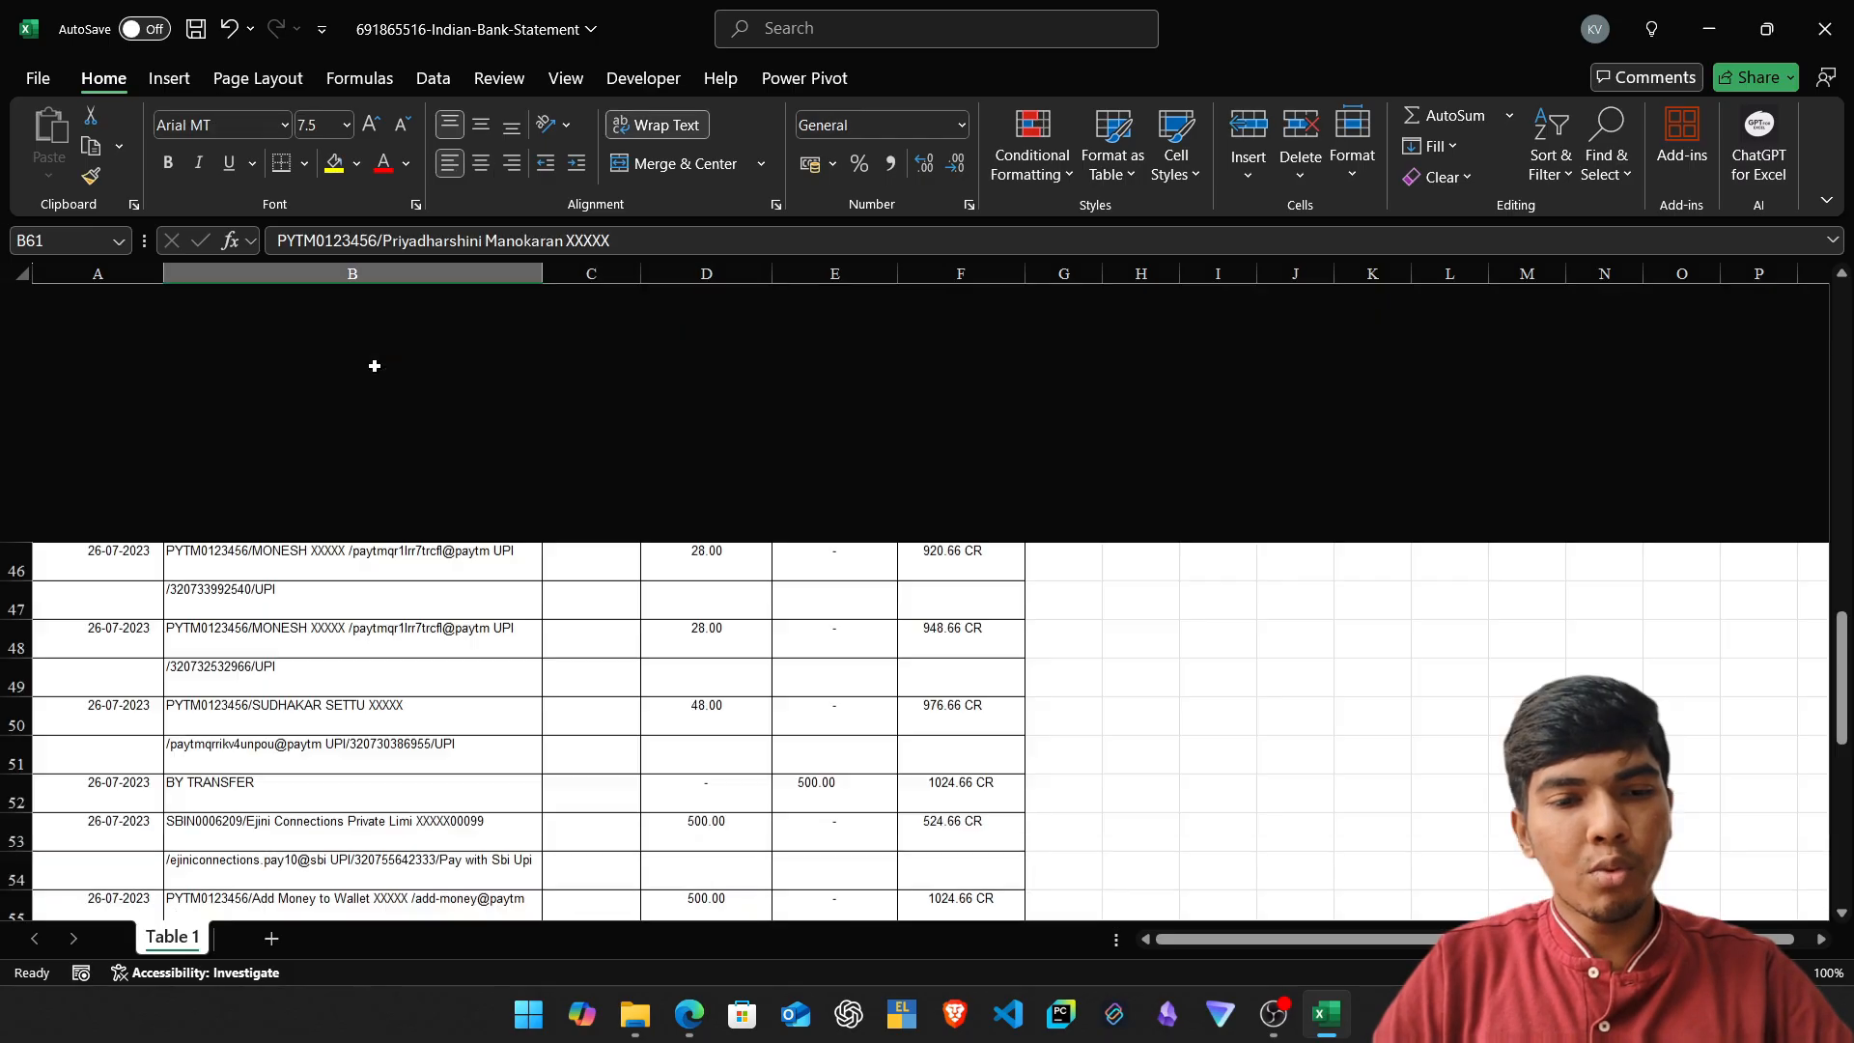
{"action": "key", "text": "Right"}
{"action": "key", "text": "Right"}
{"action": "key", "text": "Right"}
{"action": "key", "text": "Right"}
{"action": "key", "text": "Right"}
{"action": "key", "text": "ctrl+shift+Up"}
{"action": "key", "text": "shift+Up"}
{"action": "key", "text": "shift+Up"}
{"action": "key", "text": "shift+Up"}
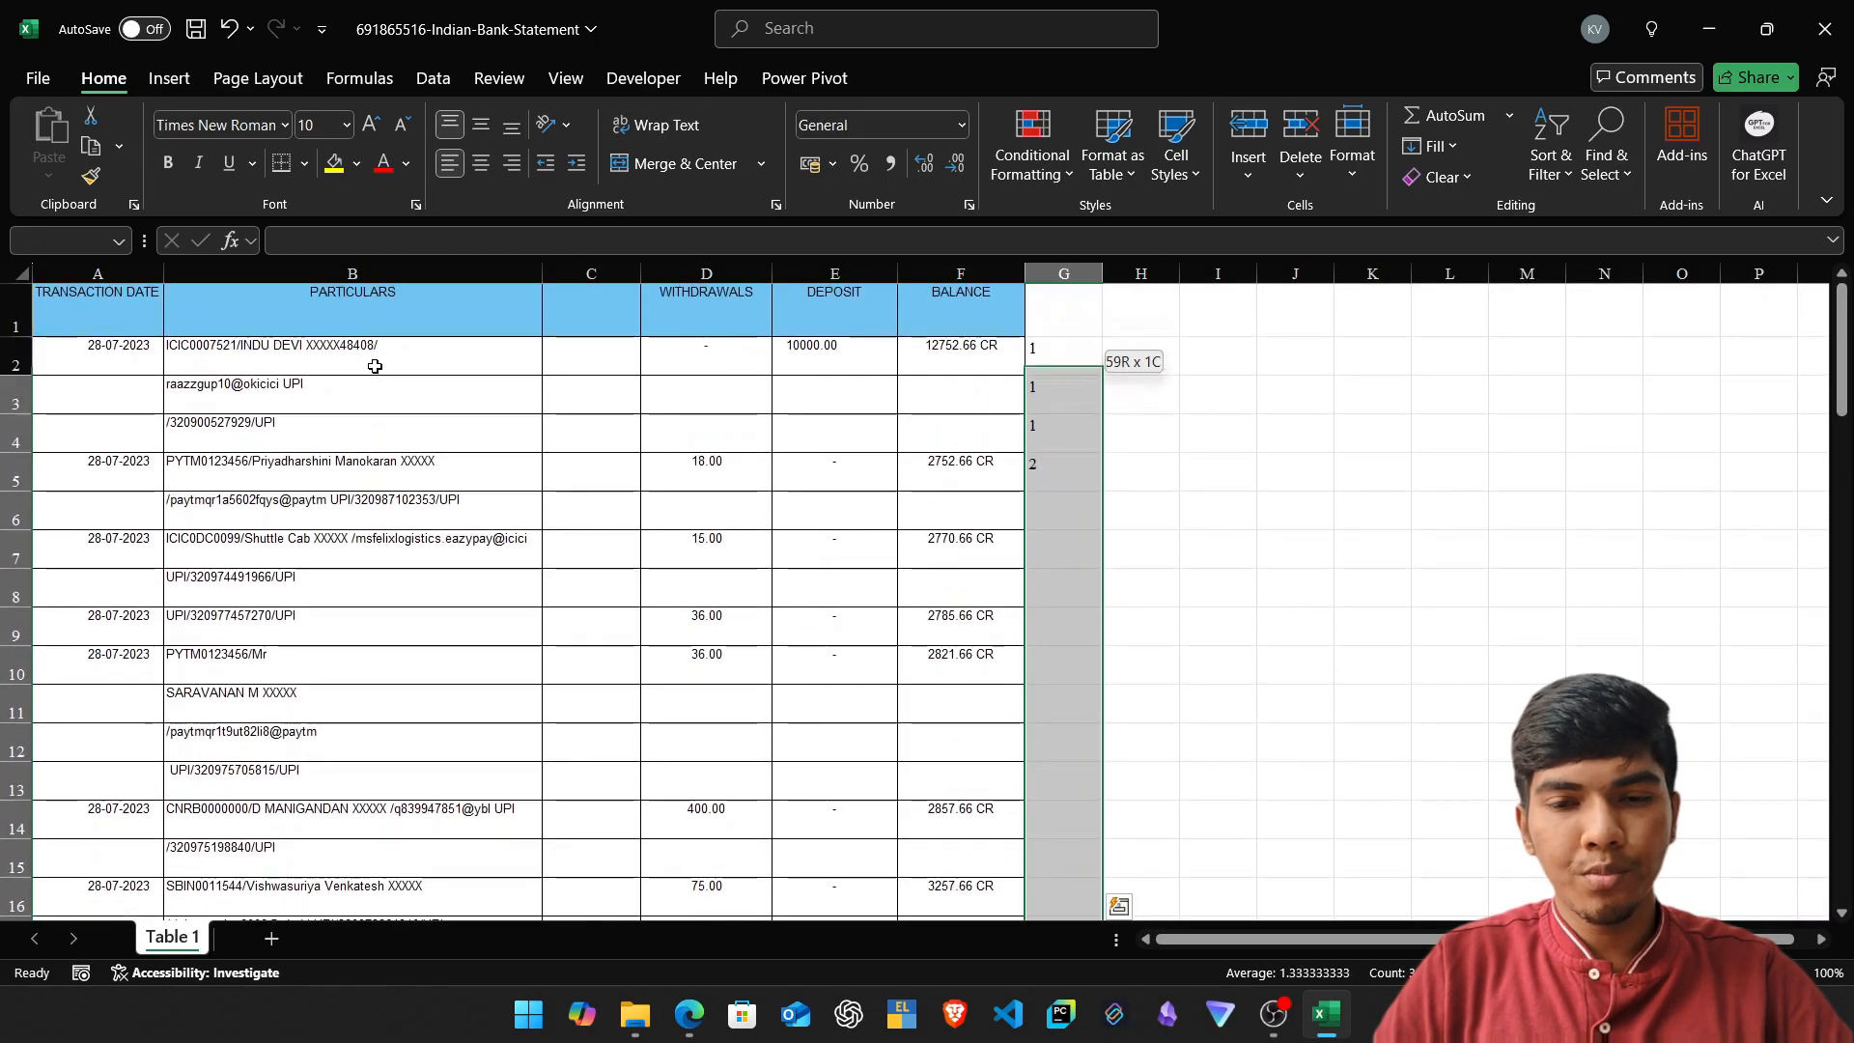
{"action": "key", "text": "ctrl+d"}
{"action": "key", "text": "Down"}
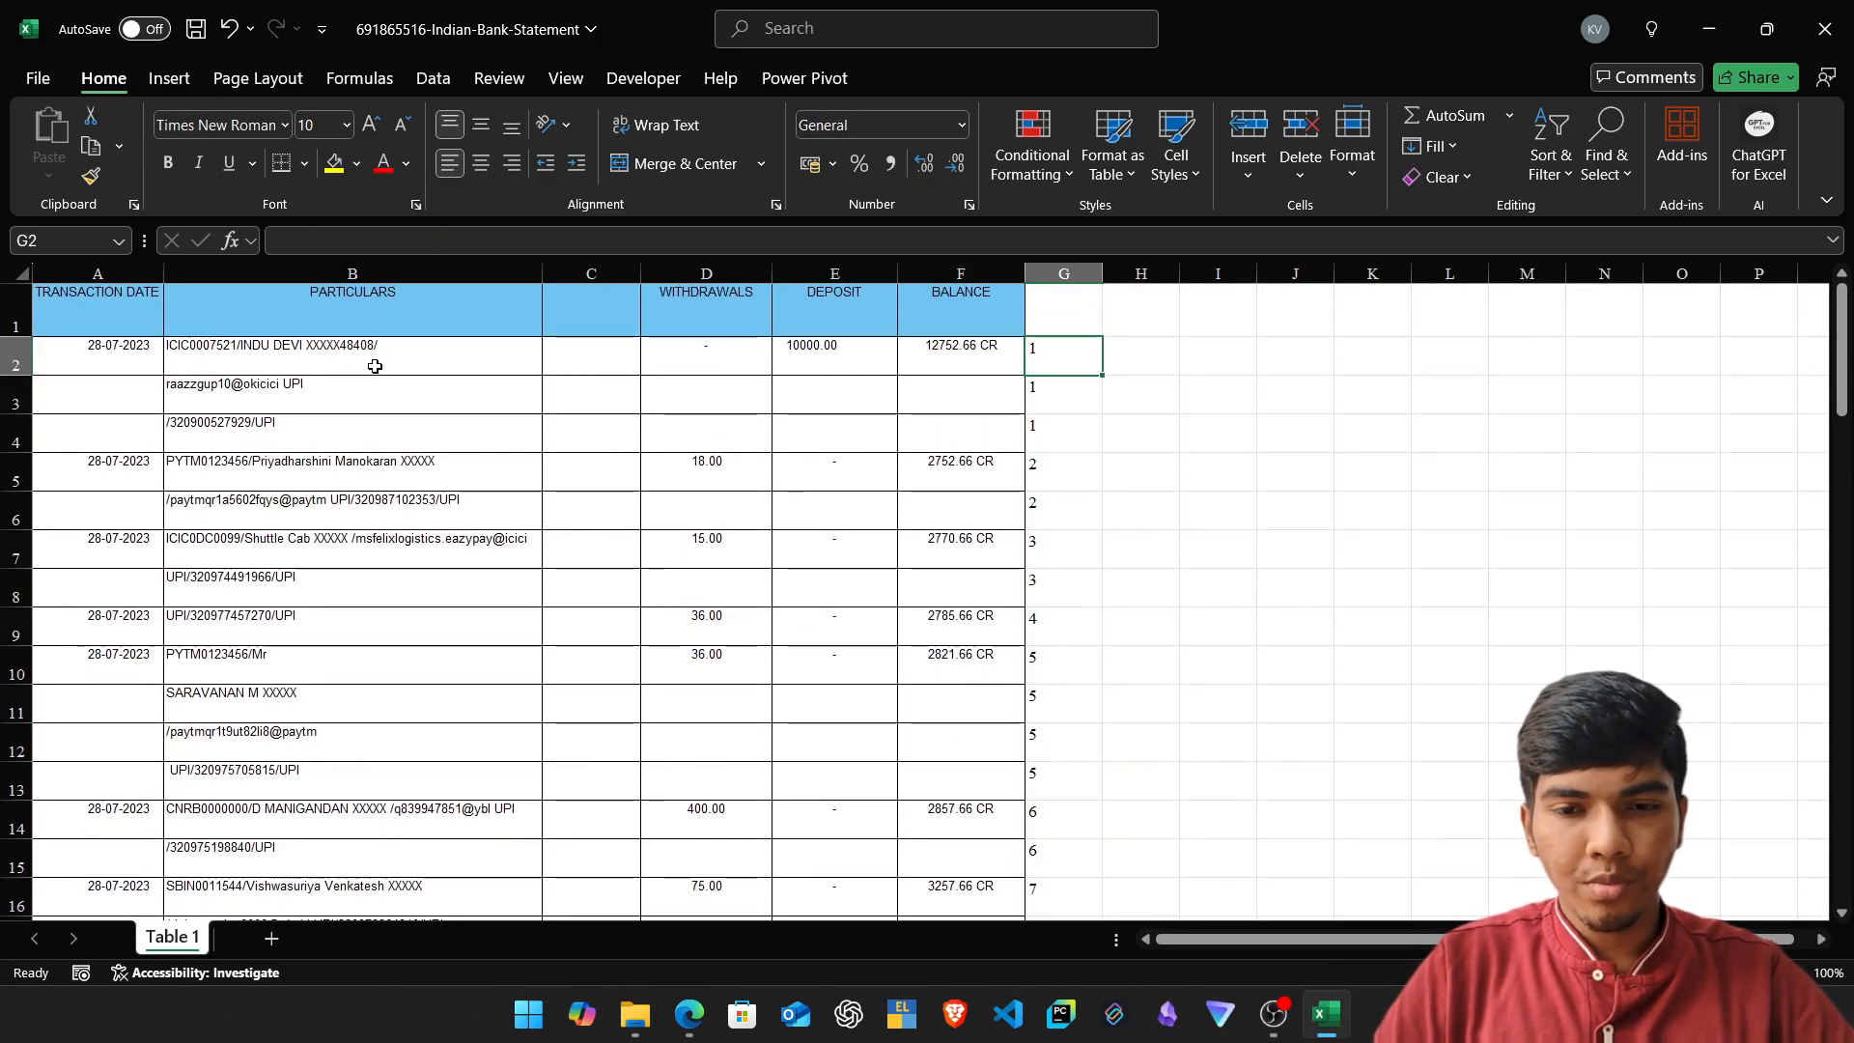
Center the numbers in column G horizontally and return to G2.
{"action": "key", "text": "shift+space"}
{"action": "key", "text": "Down"}
{"action": "key", "text": "ctrl+space"}
{"action": "key", "text": "alt"}
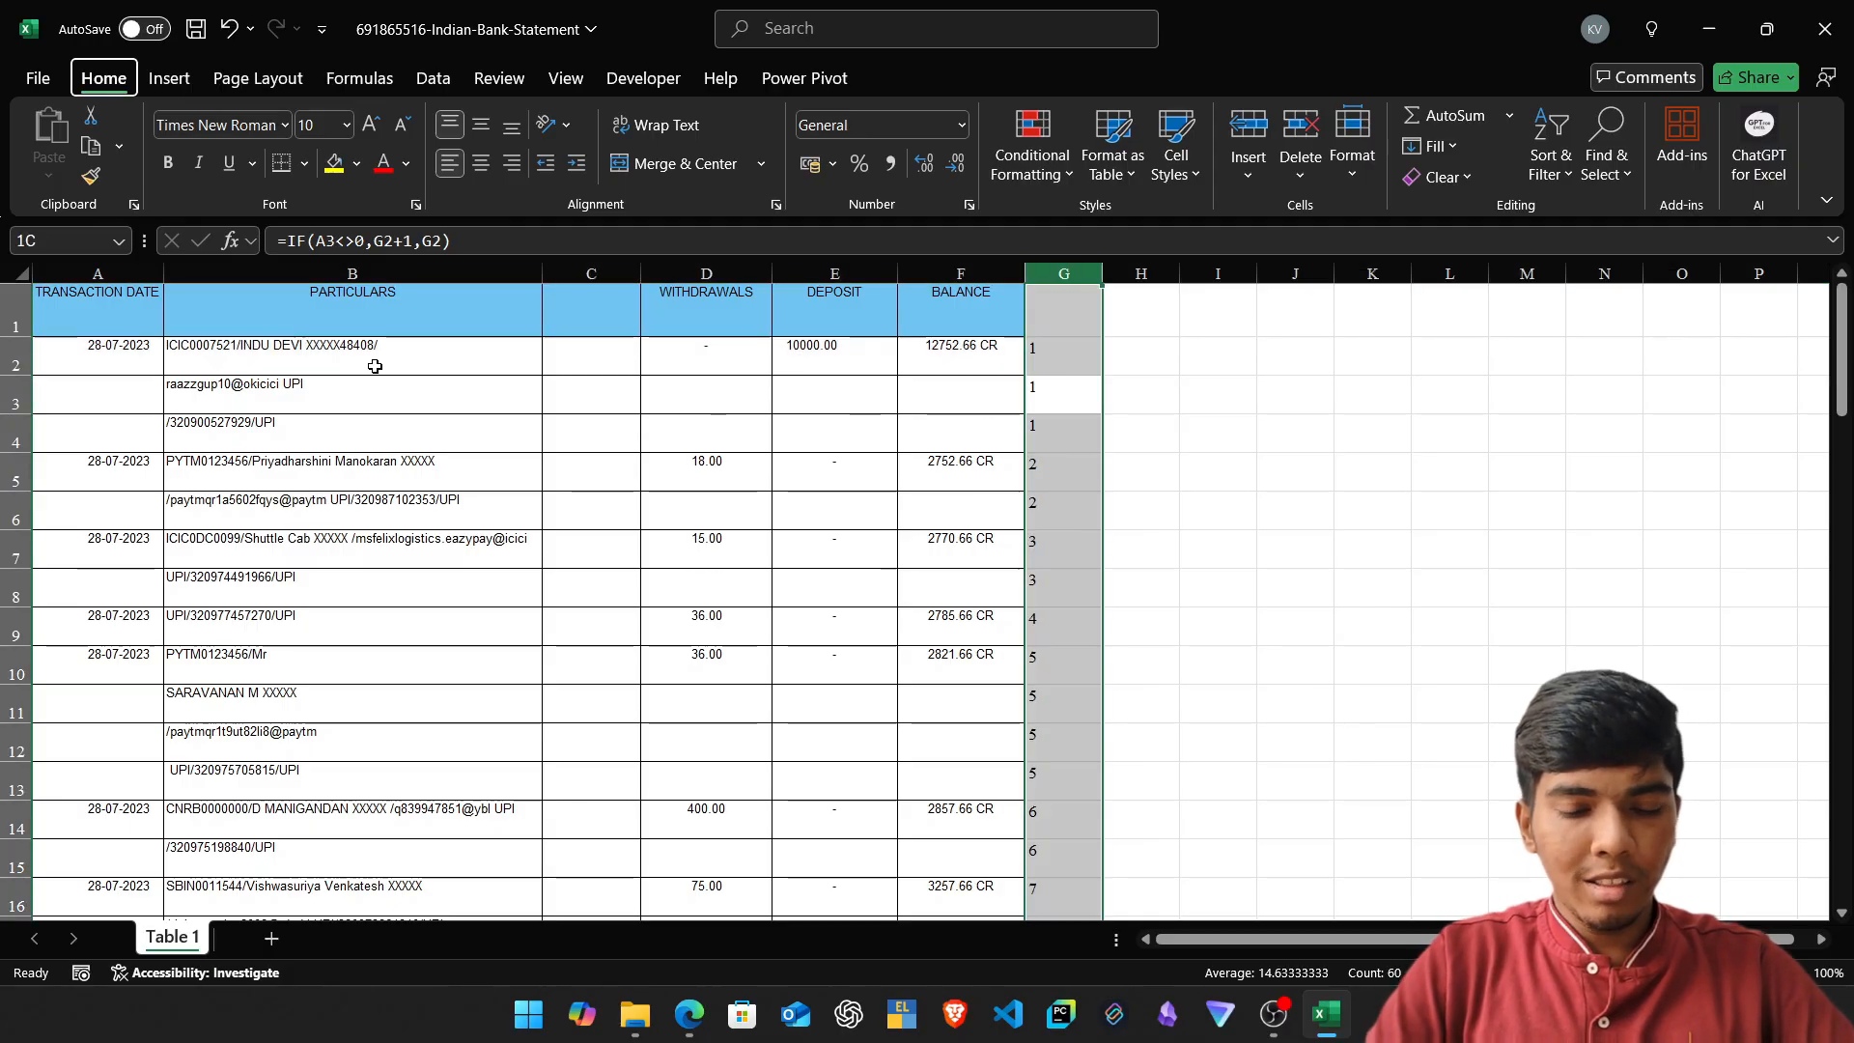
{"action": "key", "text": "h"}
{"action": "key", "text": "a"}
{"action": "key", "text": "c"}
{"action": "key", "text": "Up"}
{"action": "key", "text": "shift+space"}
{"action": "key", "text": "Down"}
{"action": "key", "text": "Up"}
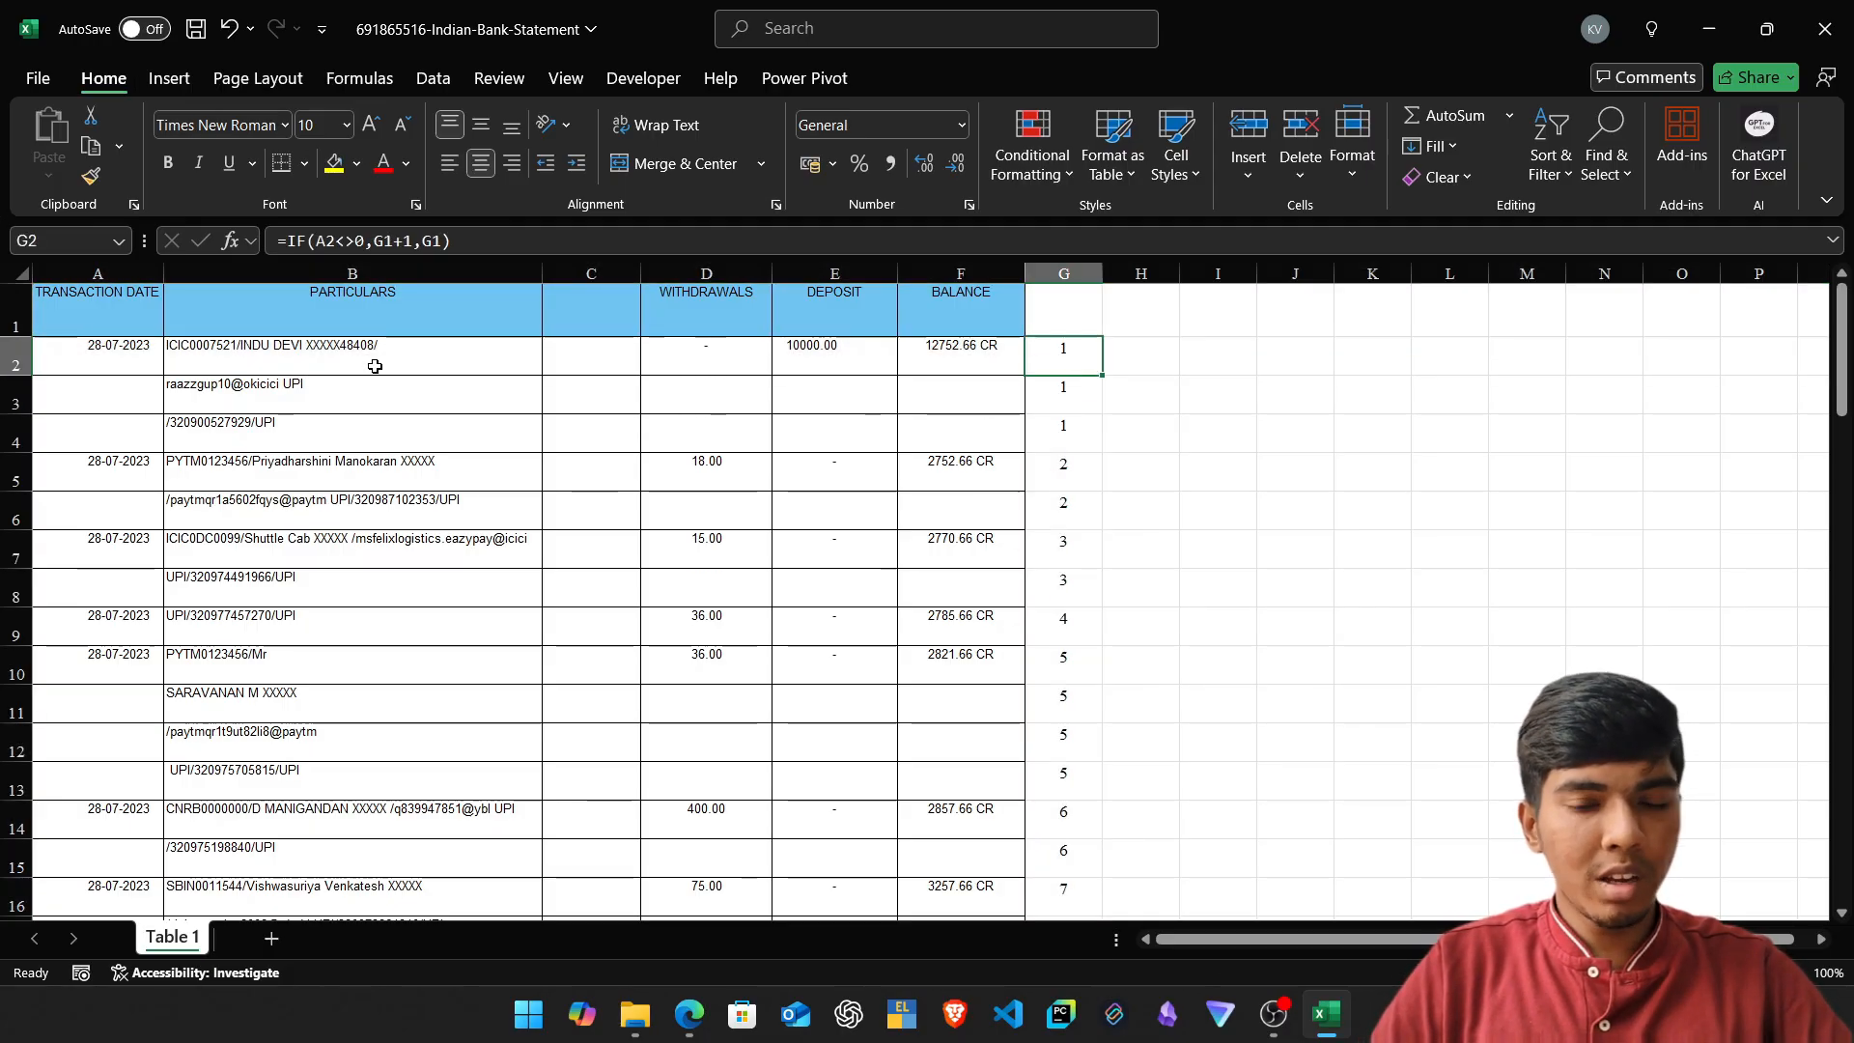
Inspect the formula in G2 and highlight rows 2 to 4, which share transaction number 1.
{"action": "key", "text": "F2"}
{"action": "key", "text": "Escape"}
{"action": "key", "text": "shift+space"}
{"action": "key", "text": "shift+Down"}
{"action": "key", "text": "shift+Down"}
{"action": "key", "text": "Down"}
{"action": "key", "text": "Down"}
{"action": "key", "text": "Down"}
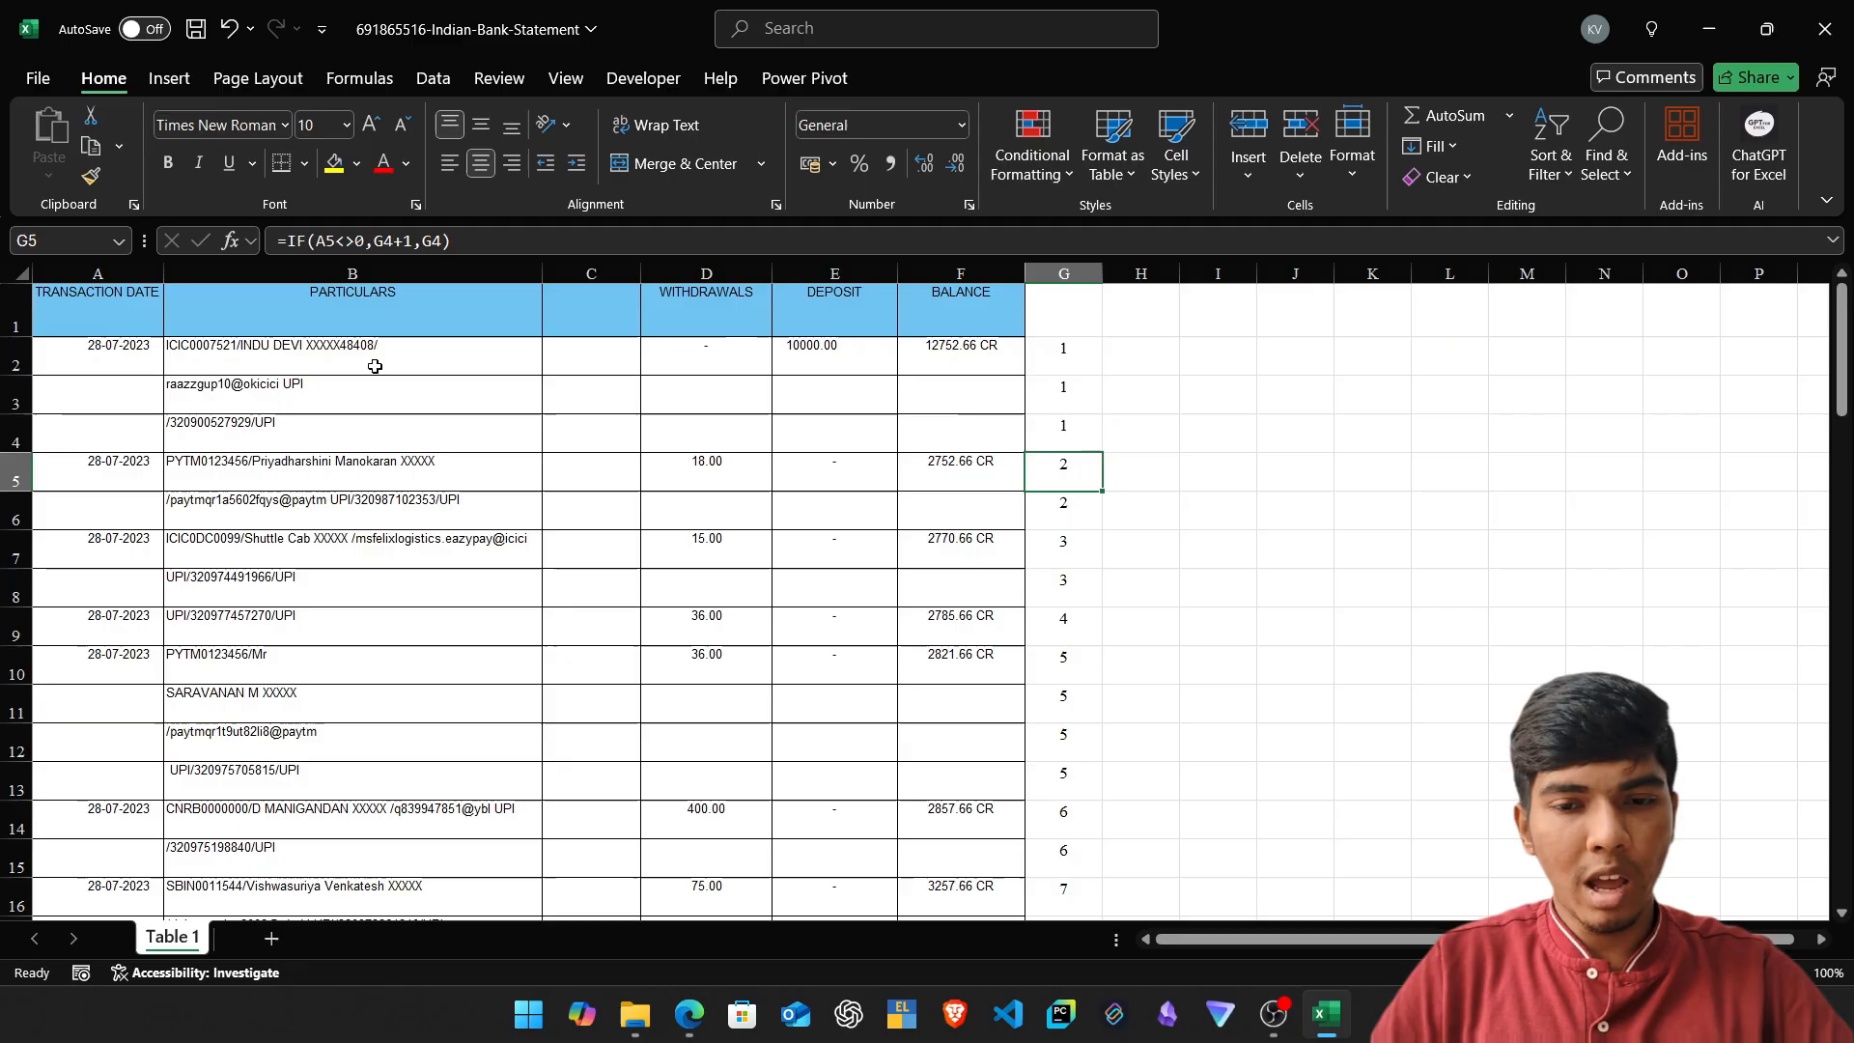
Highlight in turn the rows that share transaction numbers 2, 3, 4 and 5 in column G.
{"action": "key", "text": "shift+space"}
{"action": "key", "text": "shift+Down"}
{"action": "key", "text": "Down"}
{"action": "key", "text": "Down"}
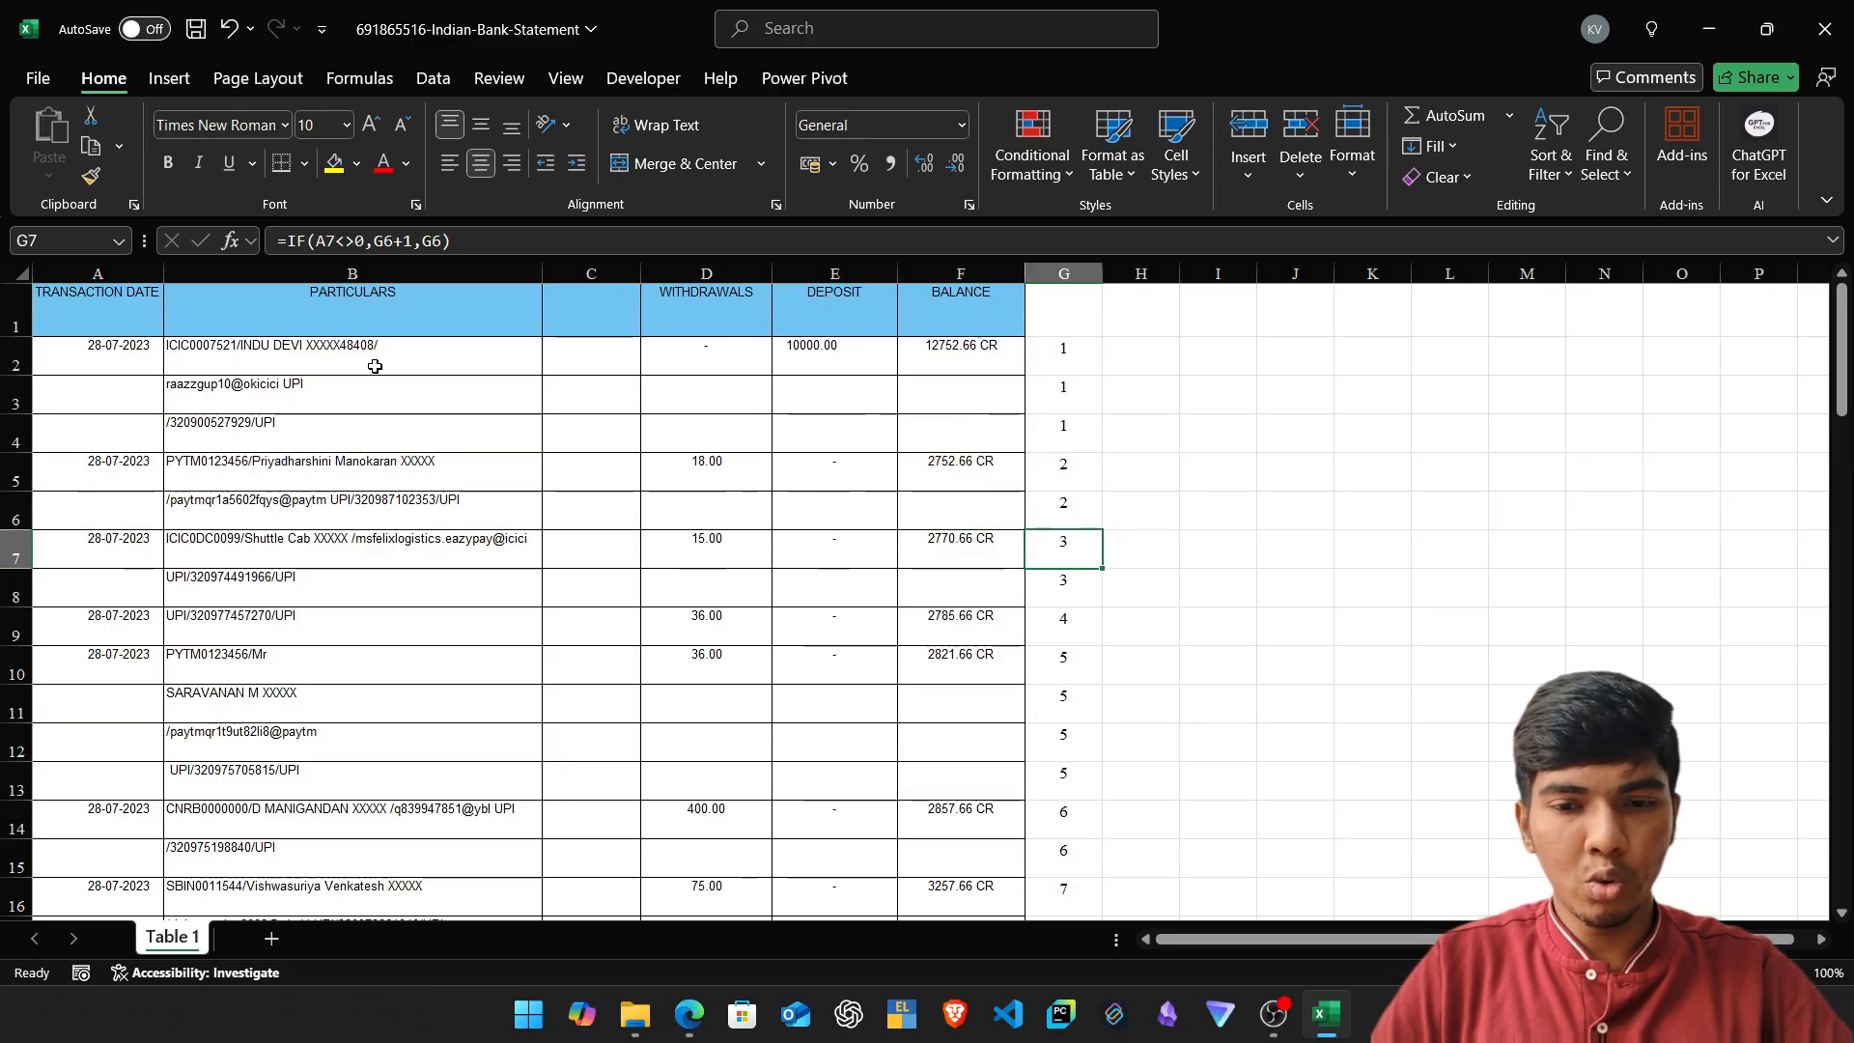
{"action": "key", "text": "shift+space"}
{"action": "key", "text": "shift+Down"}
{"action": "key", "text": "Down"}
{"action": "key", "text": "Down"}
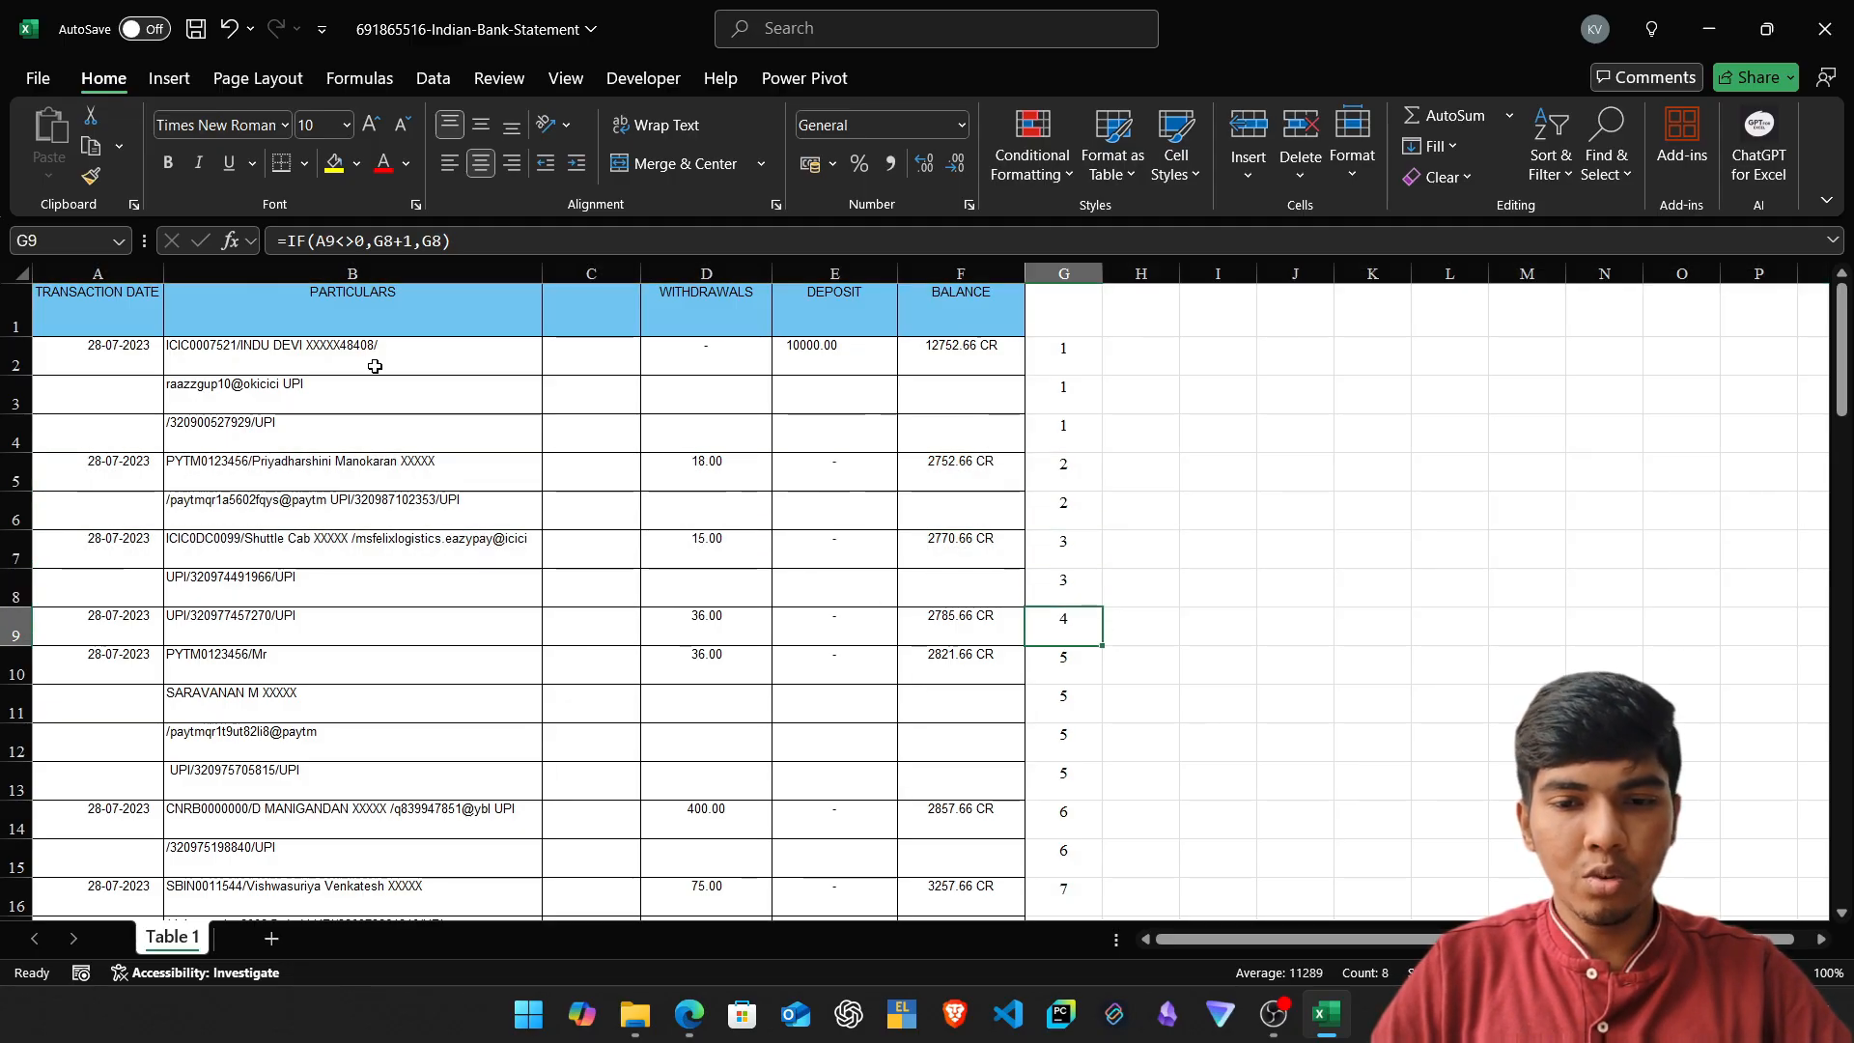
{"action": "key", "text": "shift+space"}
{"action": "key", "text": "Down"}
{"action": "key", "text": "shift+space"}
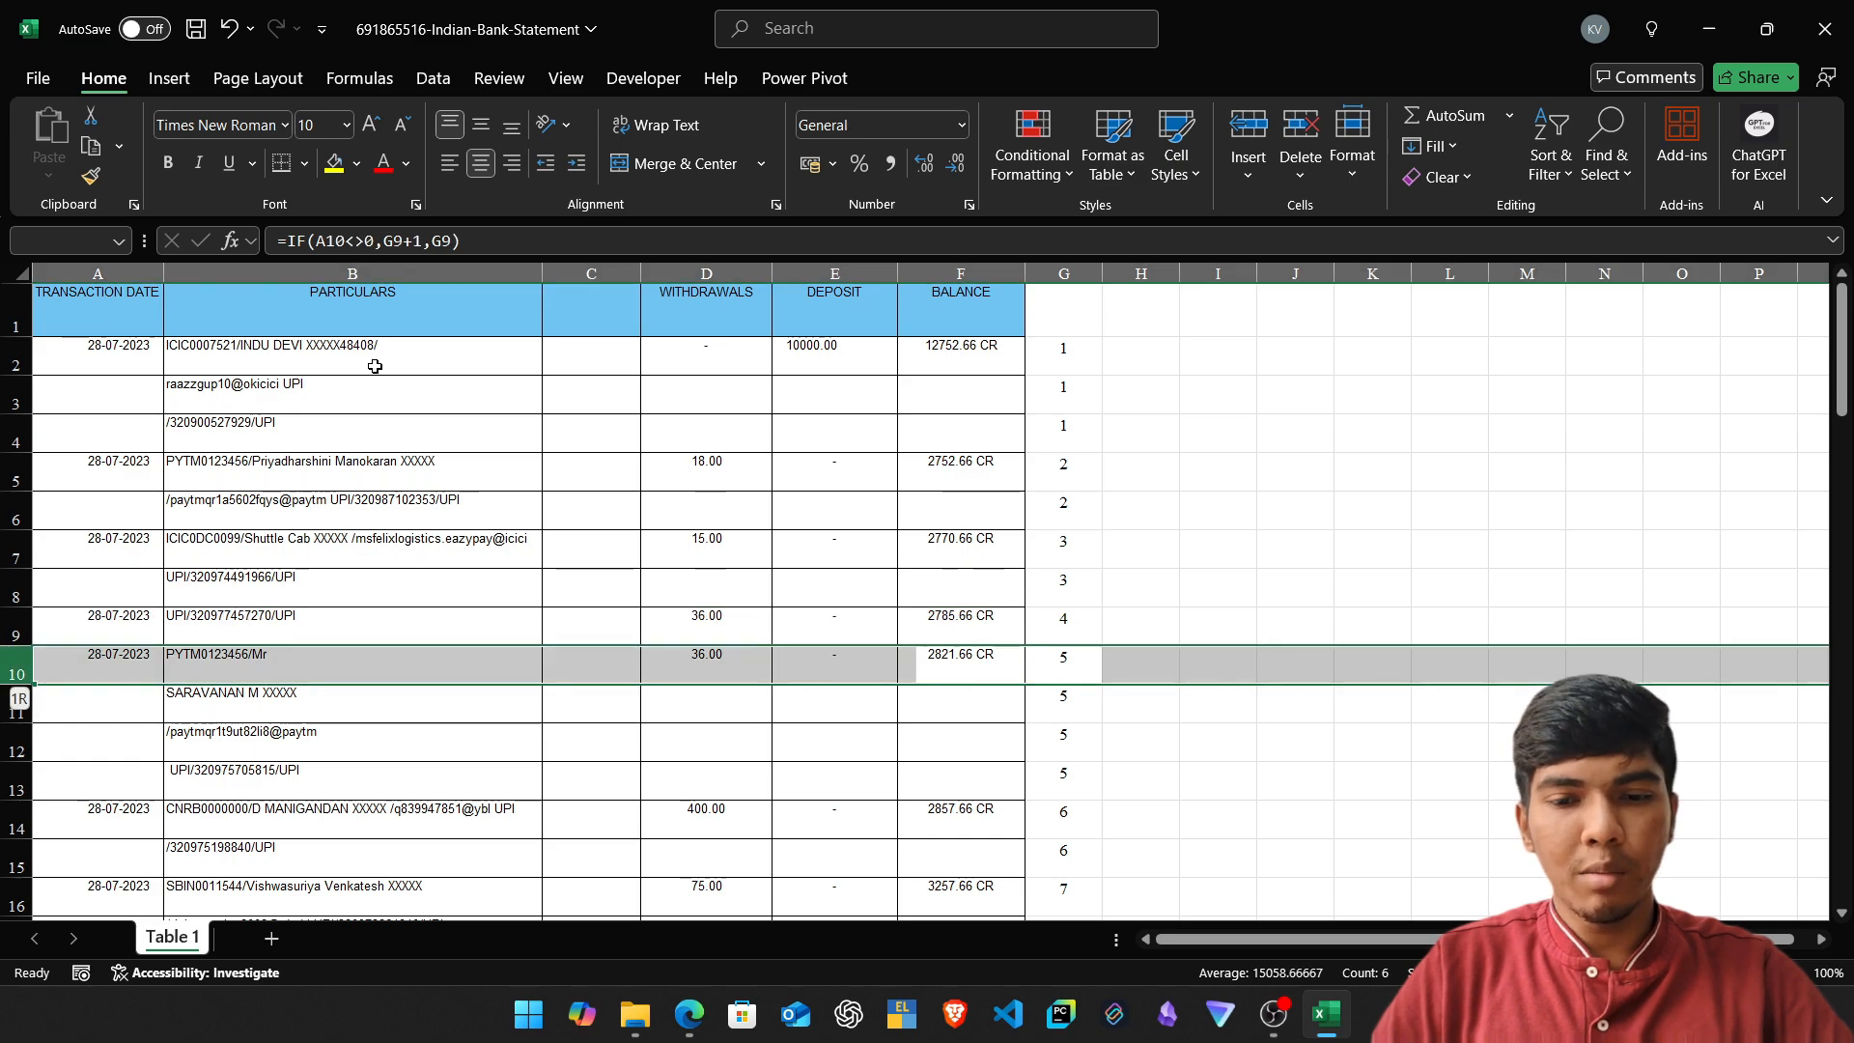
{"action": "key", "text": "shift+Down"}
{"action": "key", "text": "shift+Down"}
{"action": "key", "text": "shift+Down"}
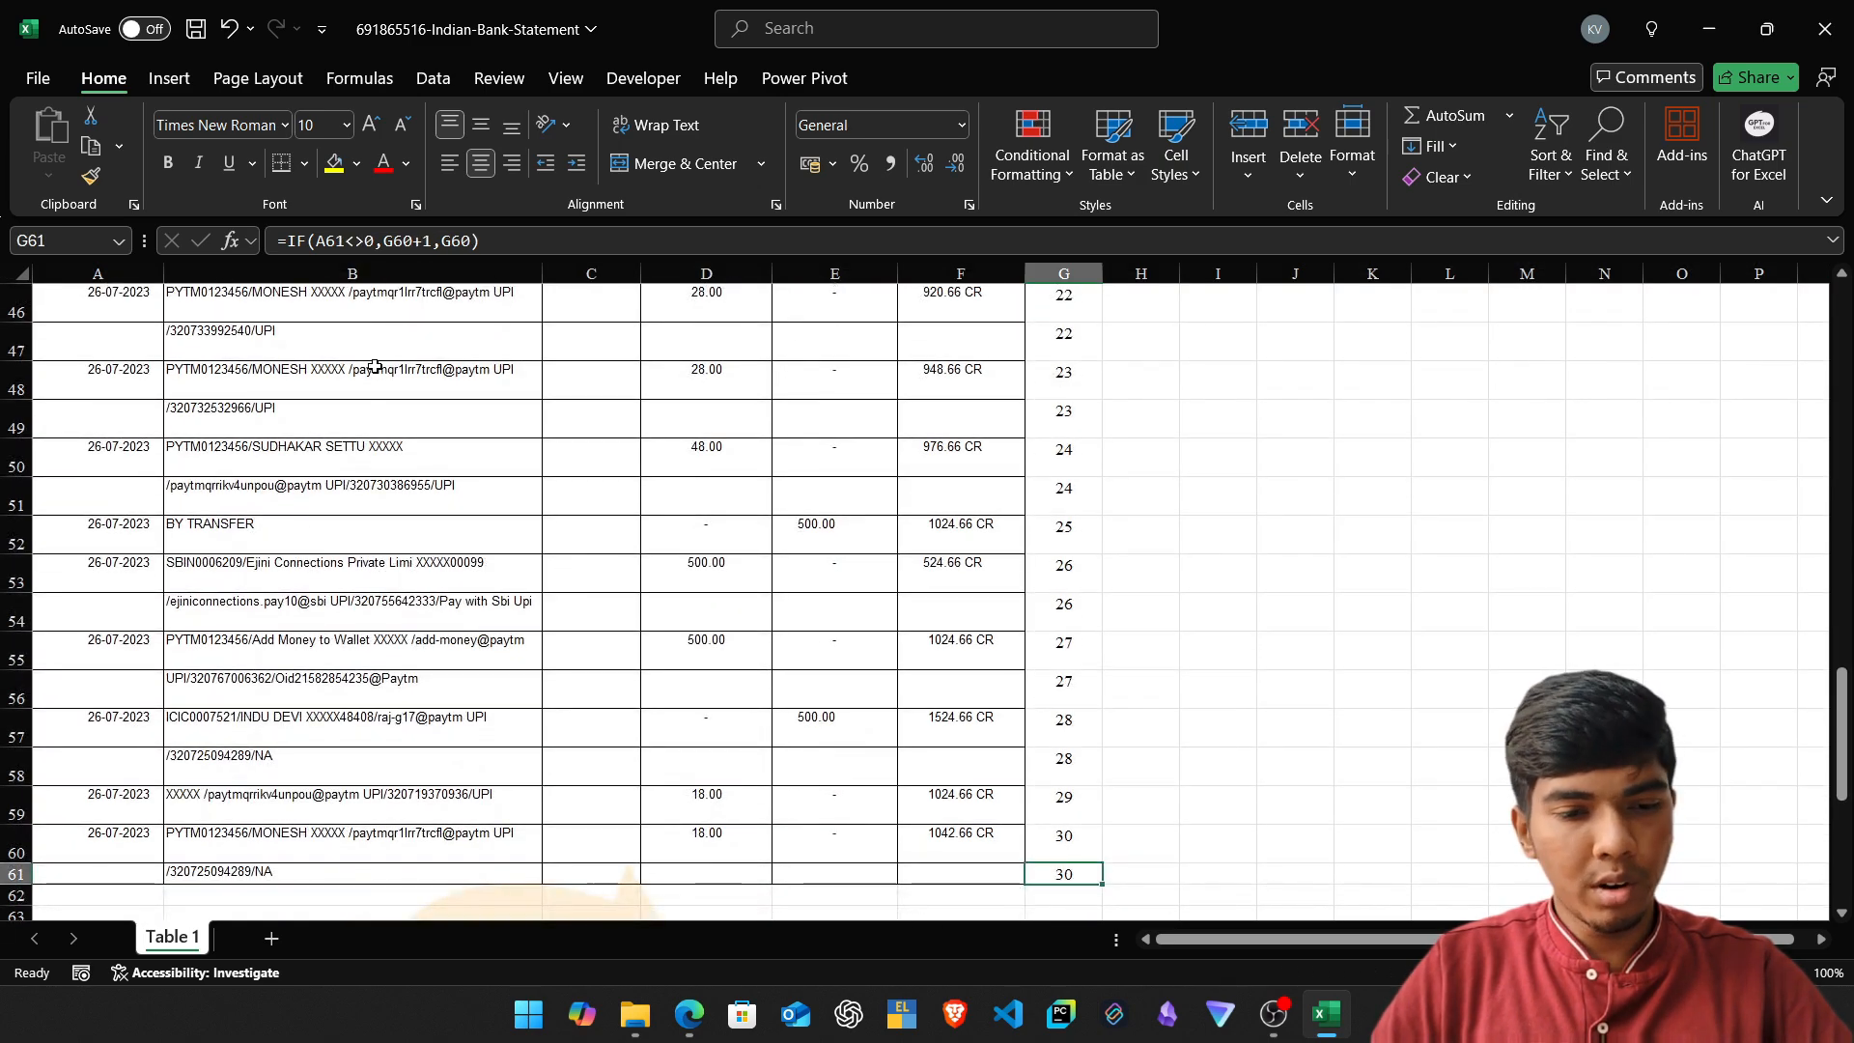
Return to row 2 and highlight again the row groups of transactions 1 and 2, rows 2 to 4 and 5 to 6.
{"action": "key", "text": "ctrl+Up"}
{"action": "scroll", "coordinate": [375, 367], "scroll_direction": "up", "scroll_amount": 1}
{"action": "key", "text": "Right"}
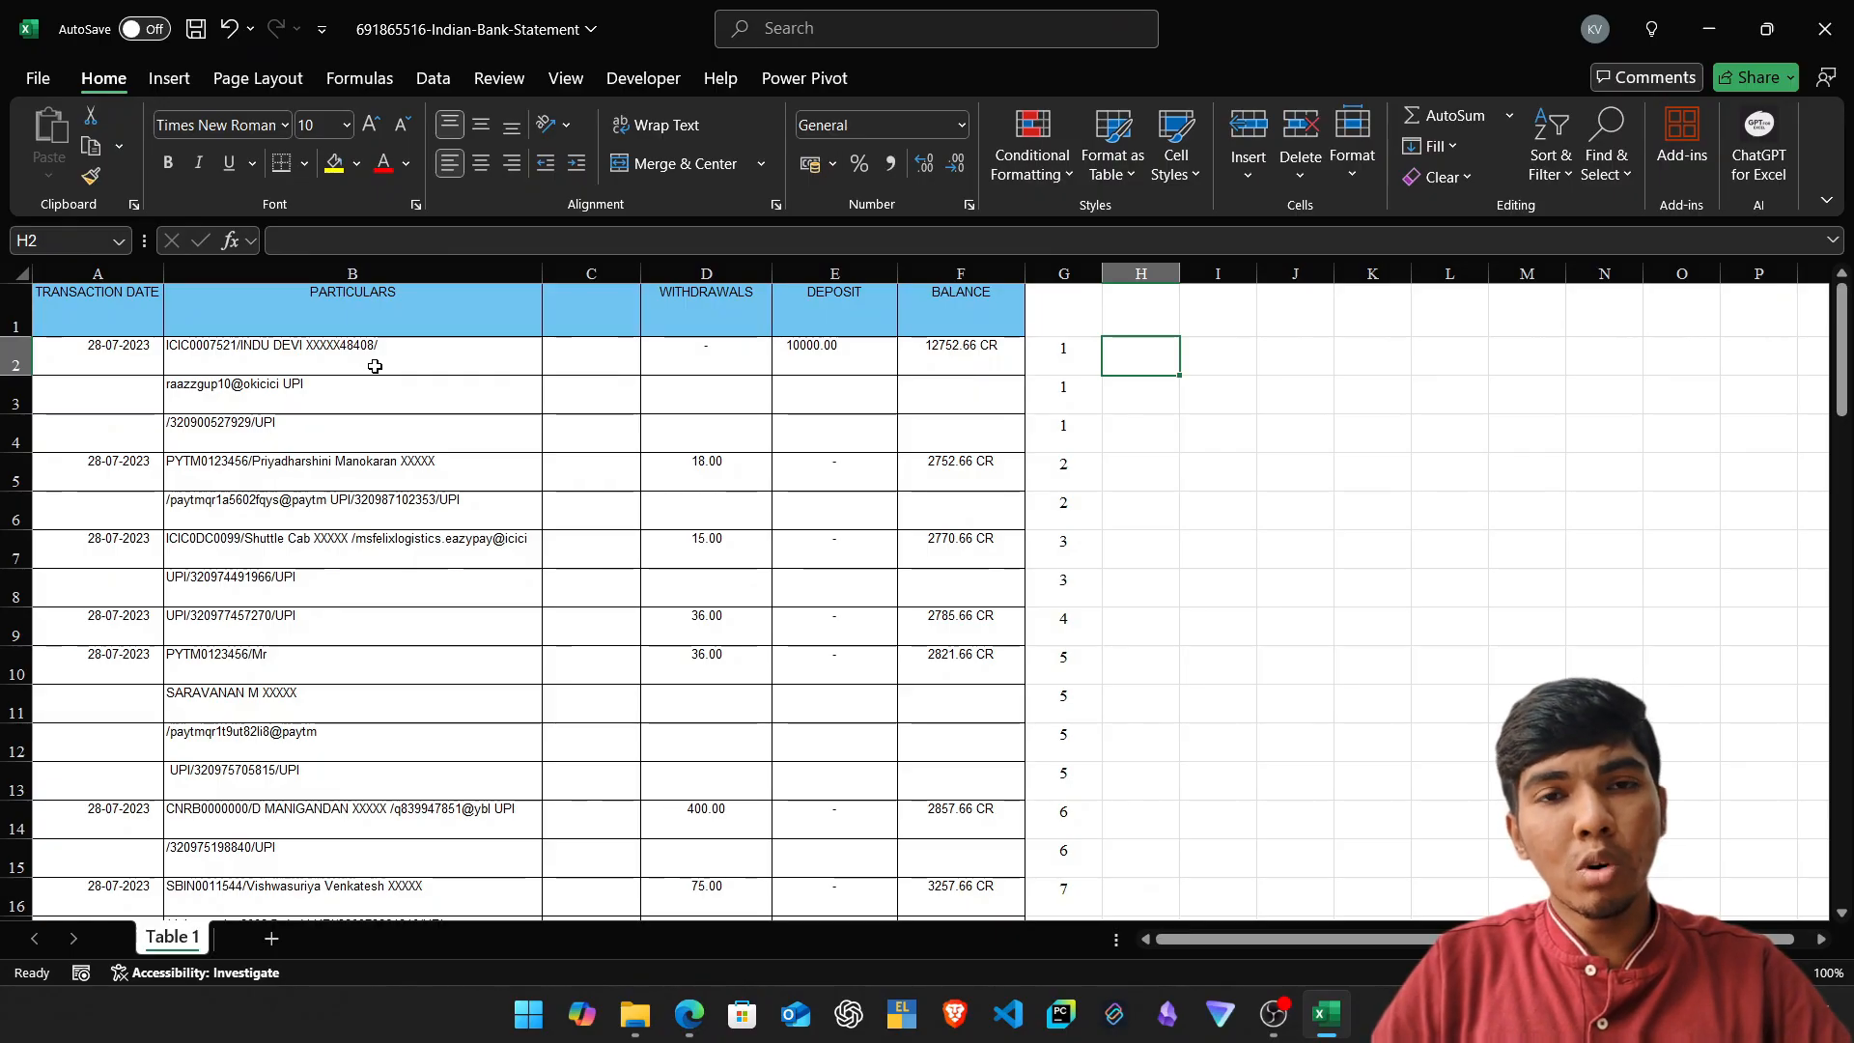
{"action": "key", "text": "Left"}
{"action": "key", "text": "shift+space"}
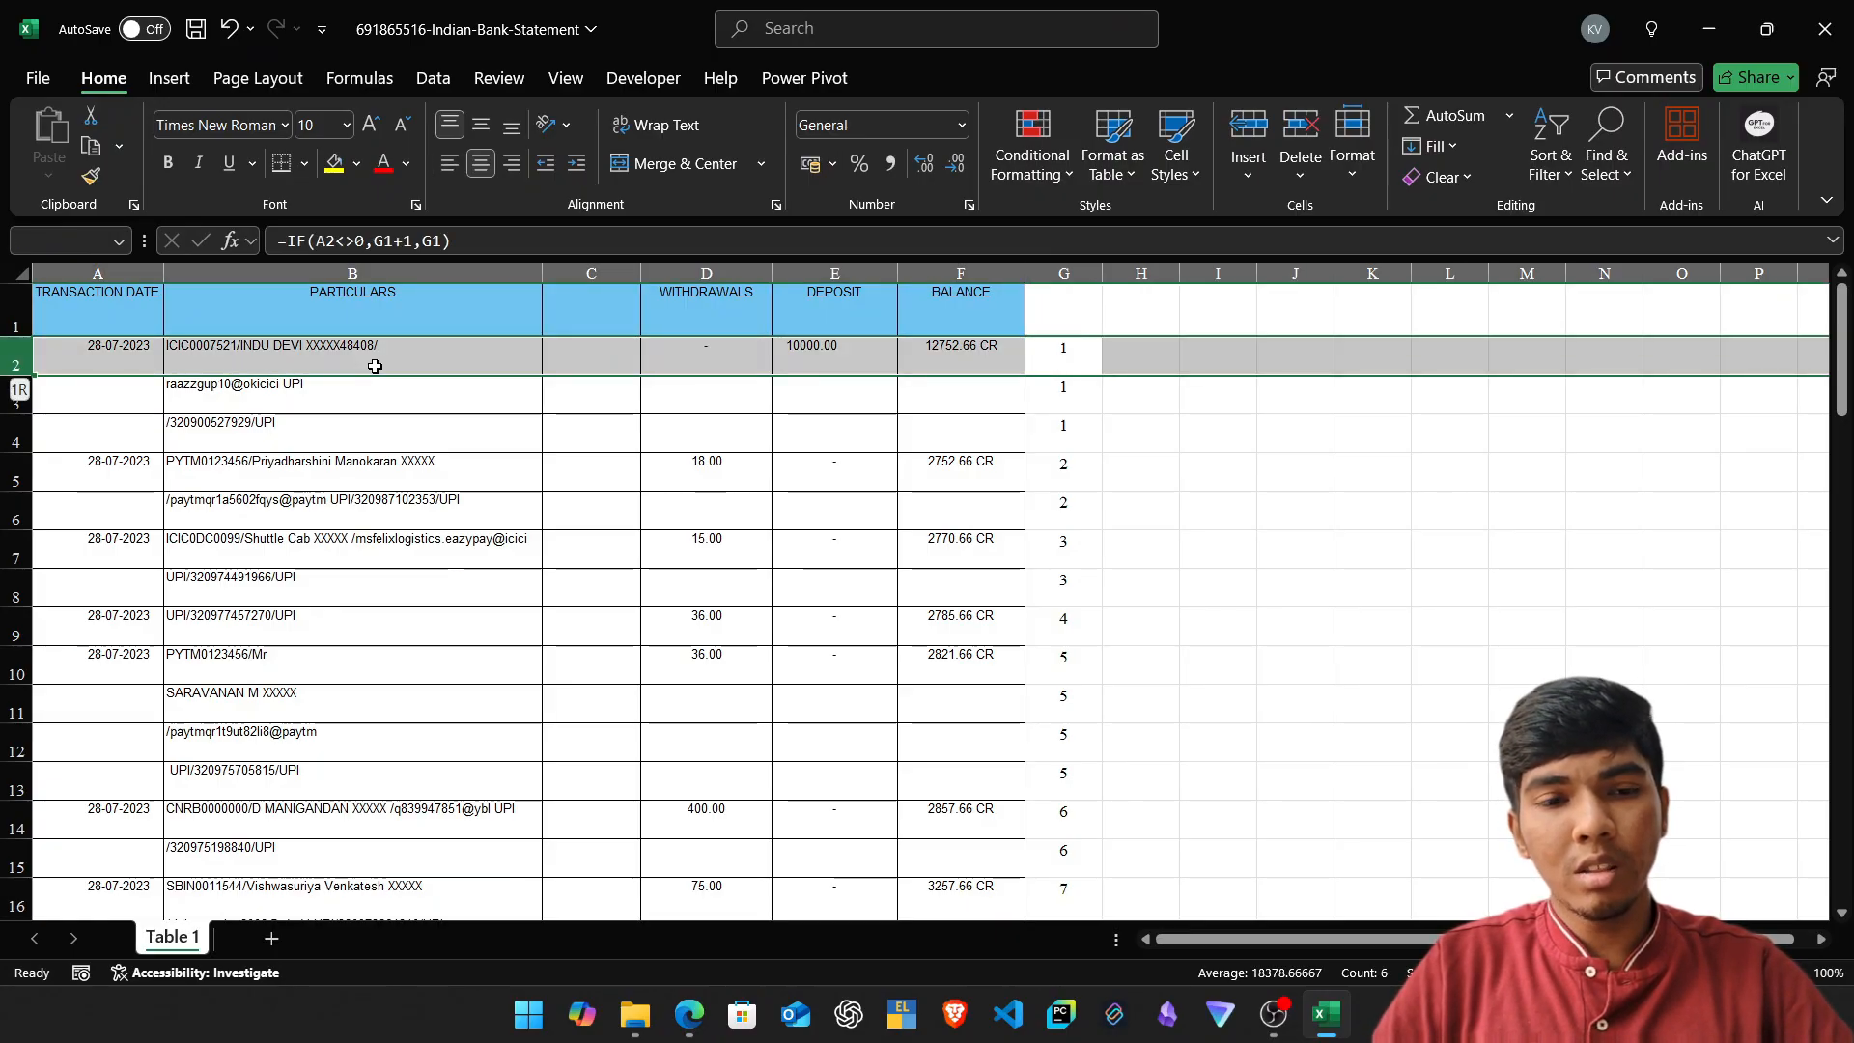
{"action": "key", "text": "shift+Down"}
{"action": "key", "text": "shift+Down"}
{"action": "key", "text": "Down"}
{"action": "key", "text": "Down"}
{"action": "key", "text": "Down"}
{"action": "key", "text": "shift+space"}
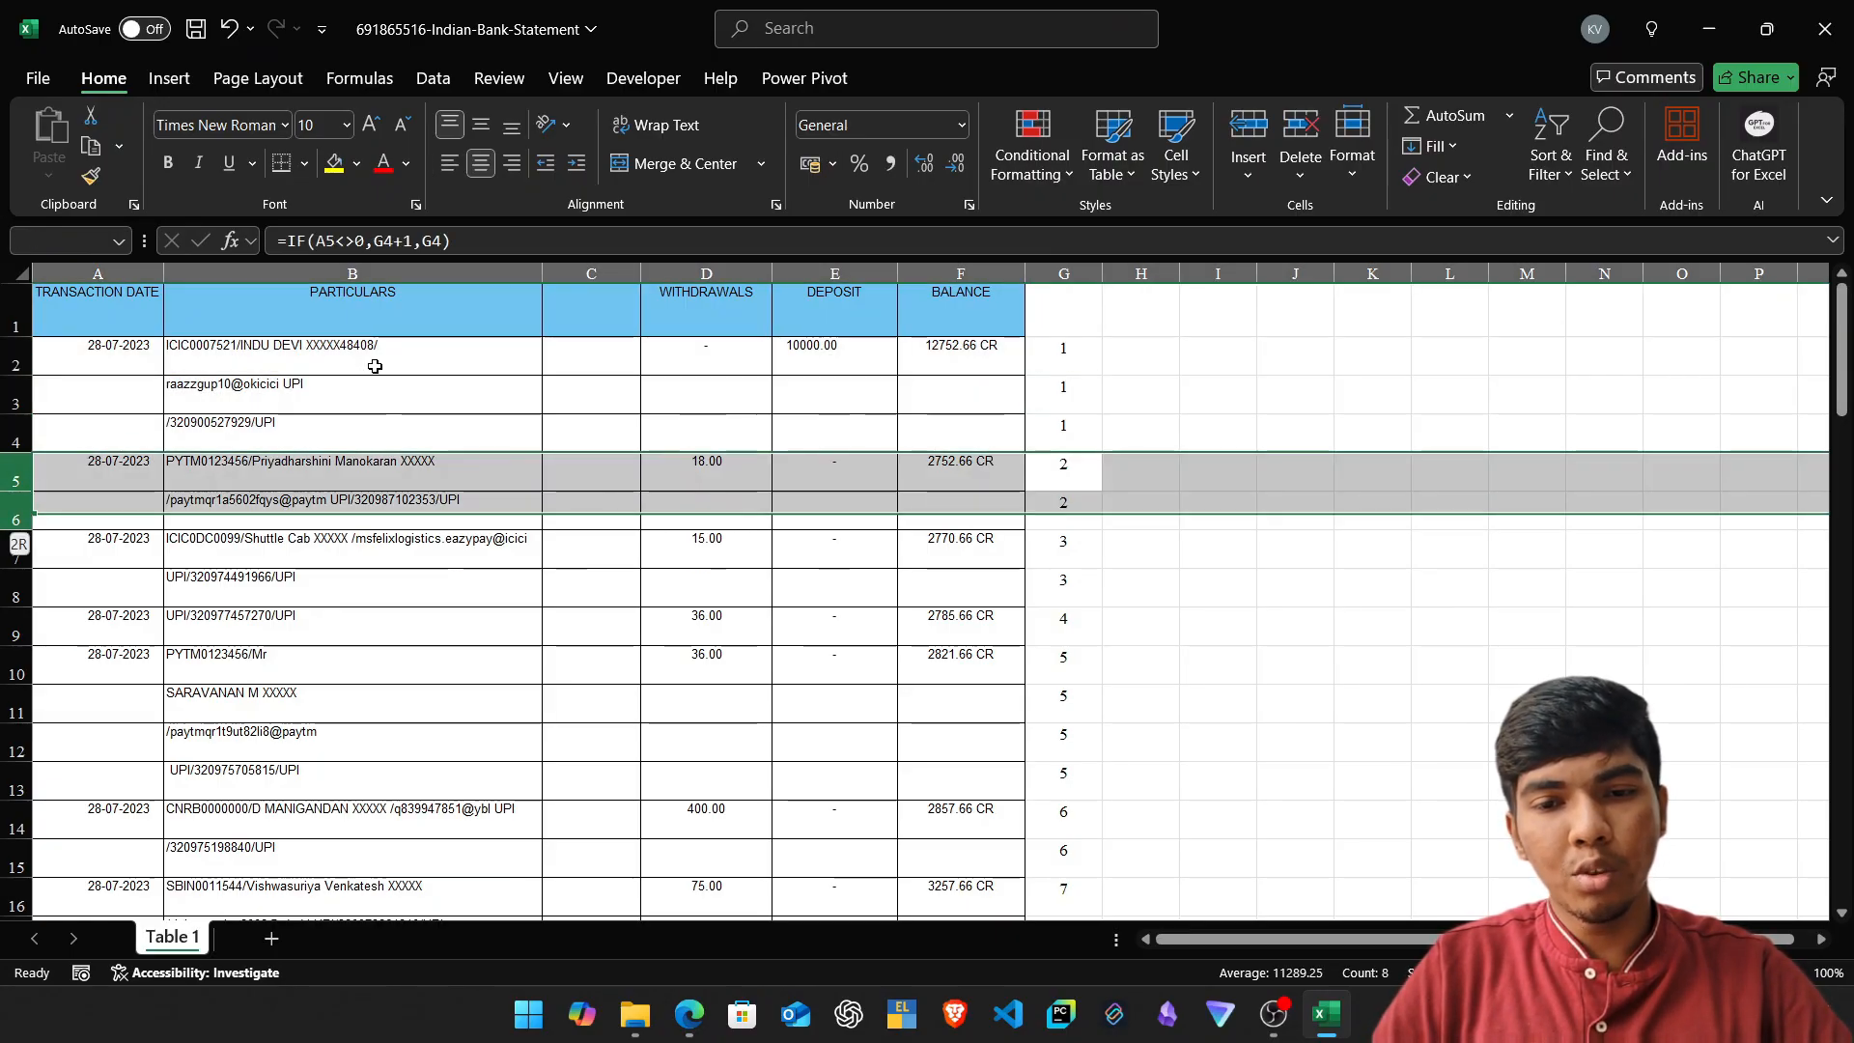
{"action": "key", "text": "shift+Down"}
{"action": "key", "text": "Down"}
{"action": "key", "text": "Down"}
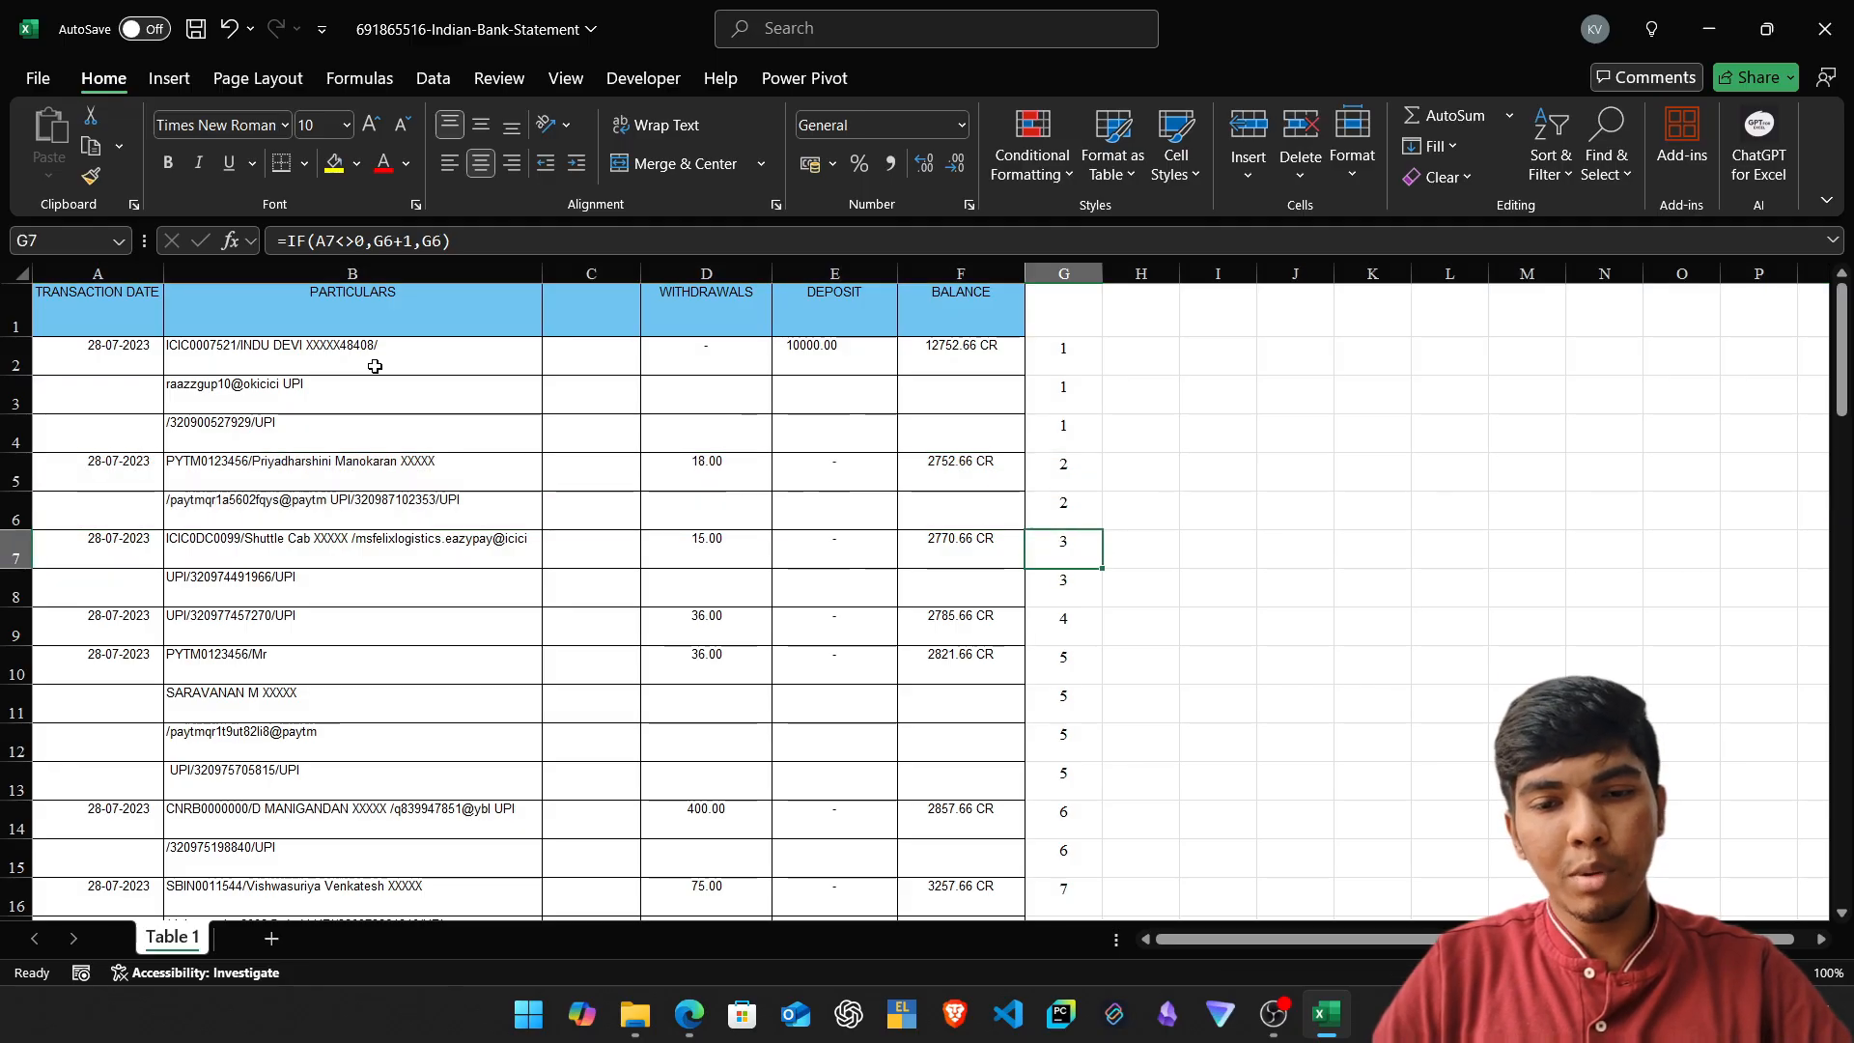
Enter =COUNTIF(G:G,G2) in H2 to count the rows belonging to each transaction number.
{"action": "key", "text": "Up"}
{"action": "key", "text": "Up"}
{"action": "key", "text": "Up"}
{"action": "key", "text": "Up"}
{"action": "key", "text": "Up"}
{"action": "key", "text": "Right"}
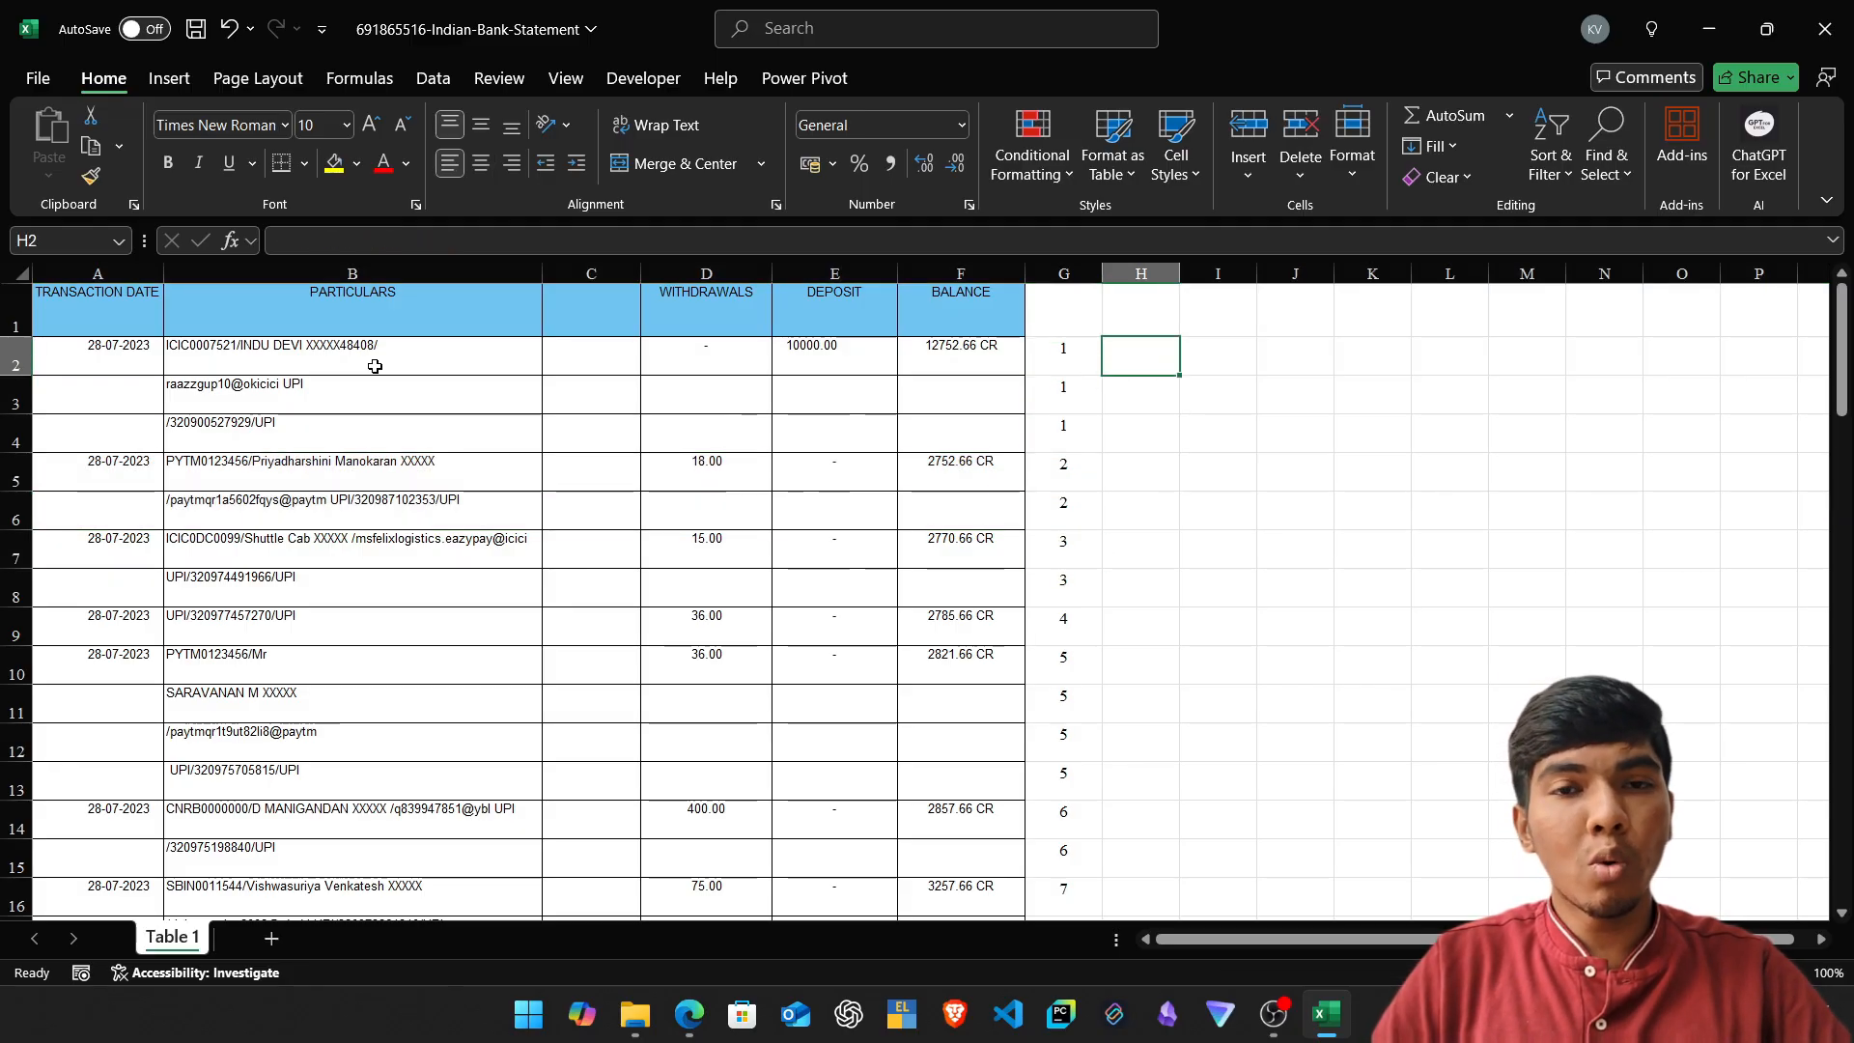
{"action": "type", "text": "=COUN"}
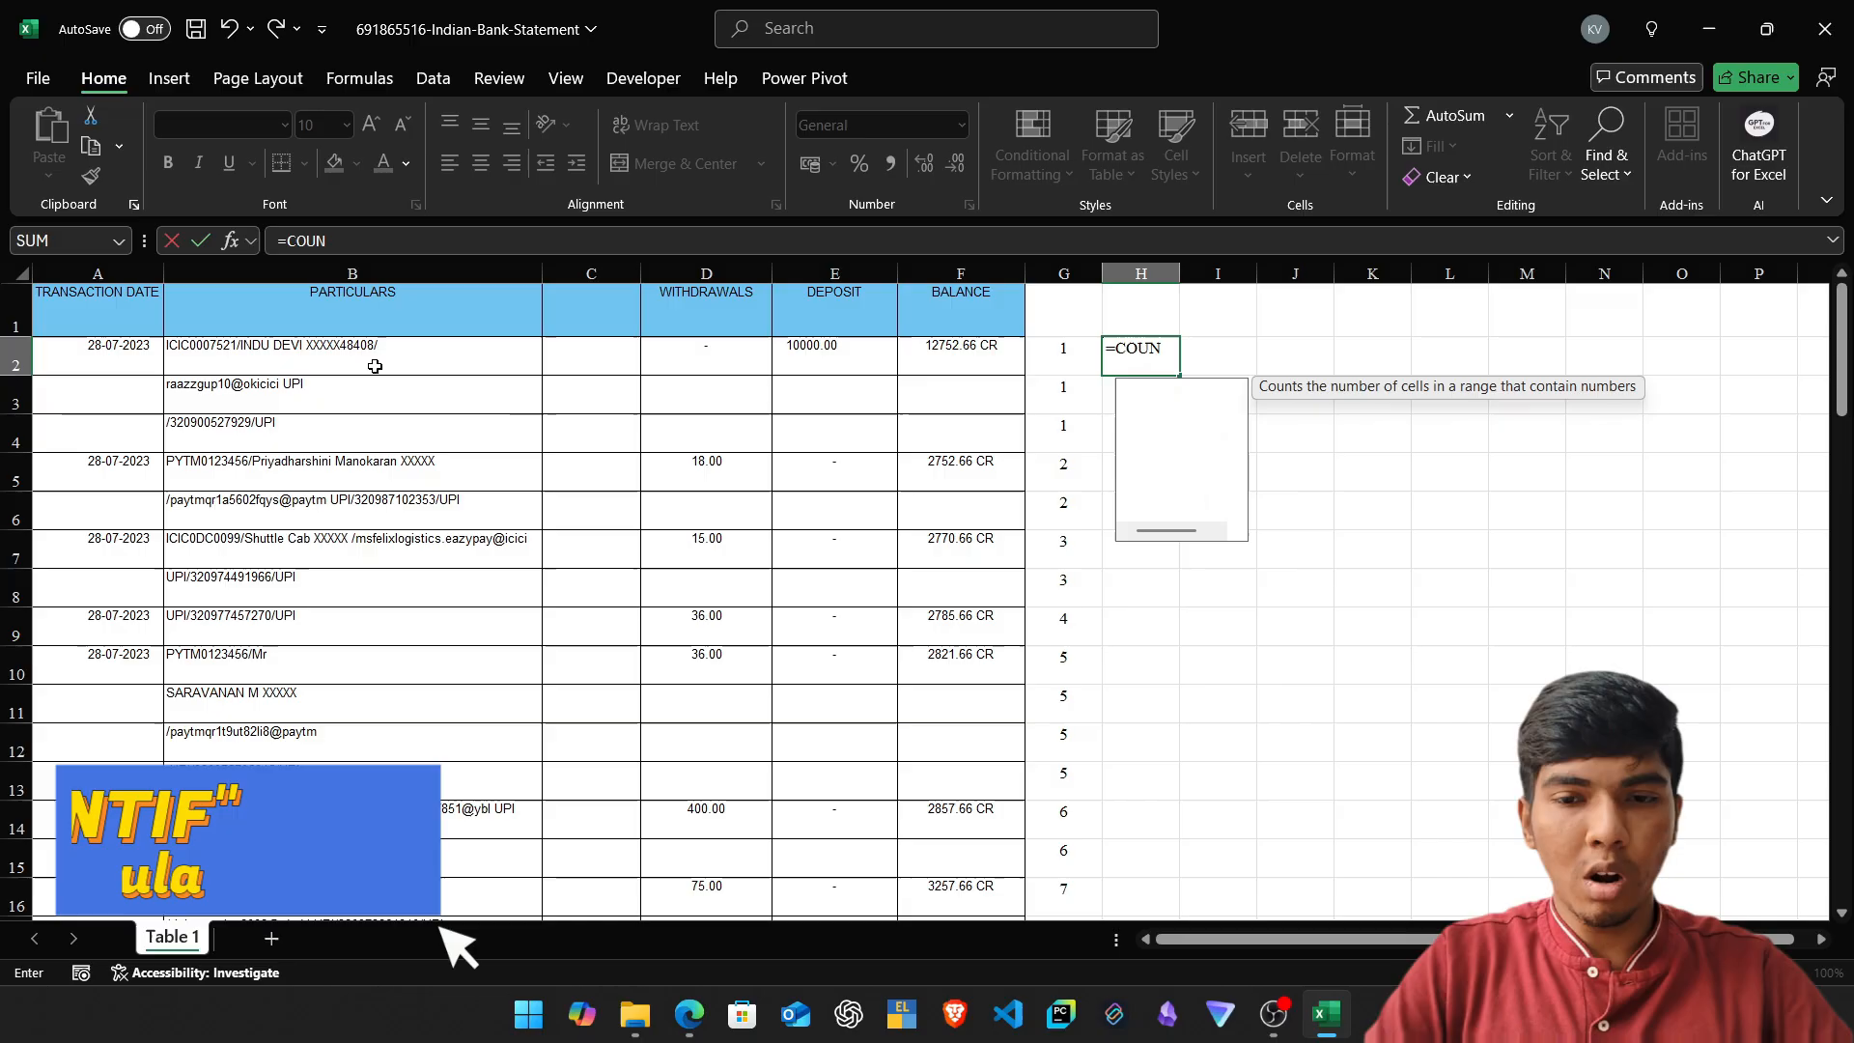
{"action": "type", "text": "TIF("}
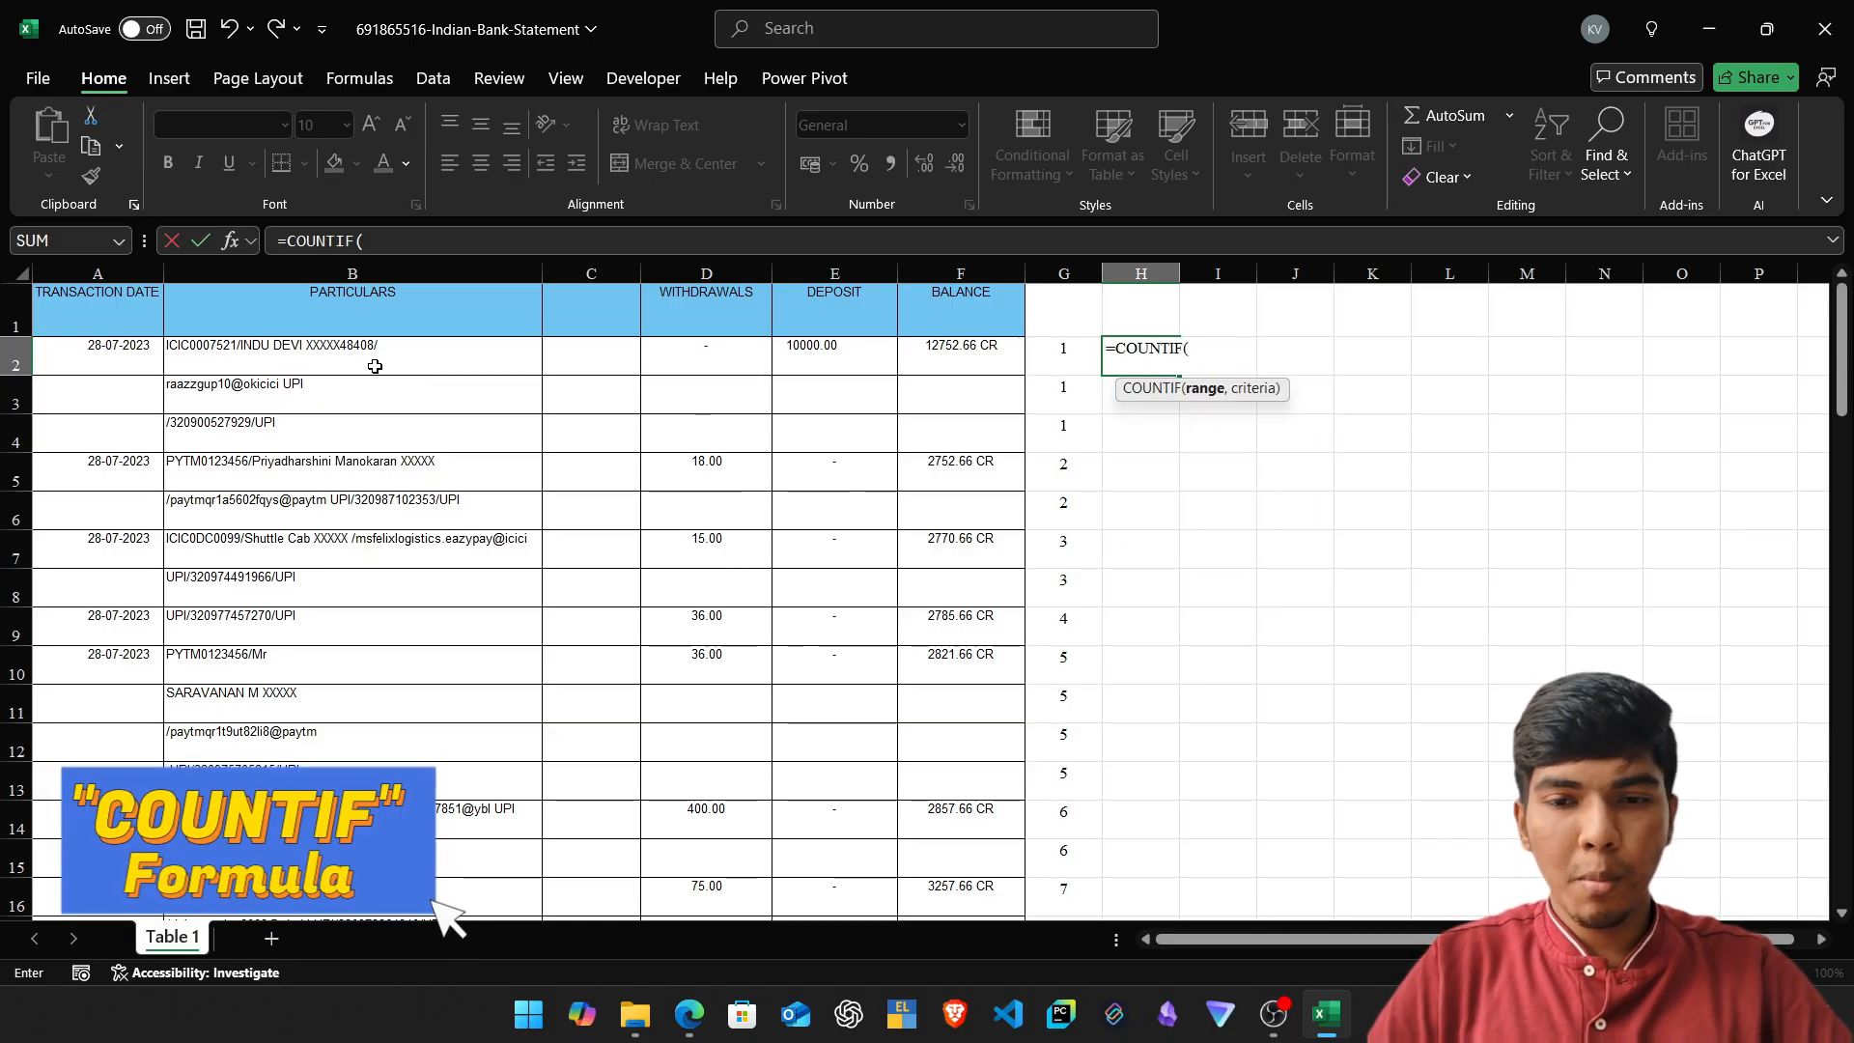
{"action": "key", "text": "Left"}
{"action": "key", "text": "ctrl+space"}
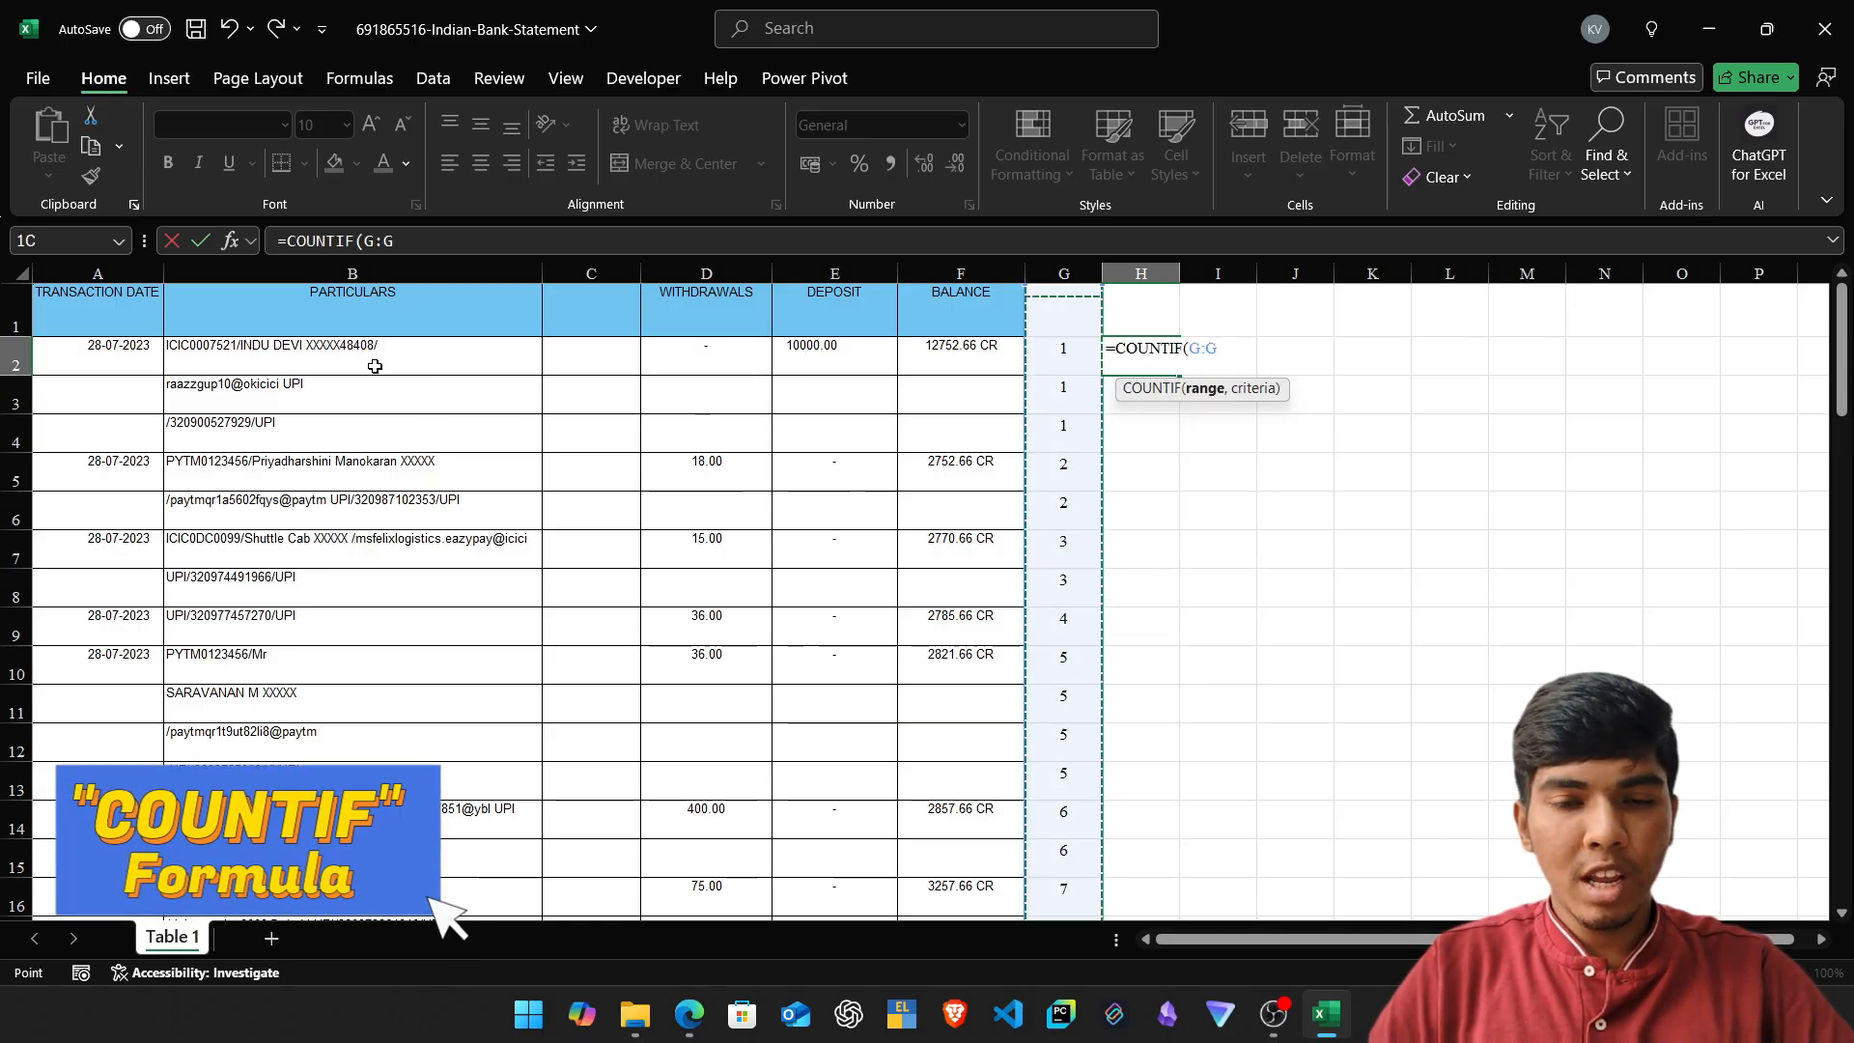
{"action": "type", "text": ","}
{"action": "key", "text": "Left"}
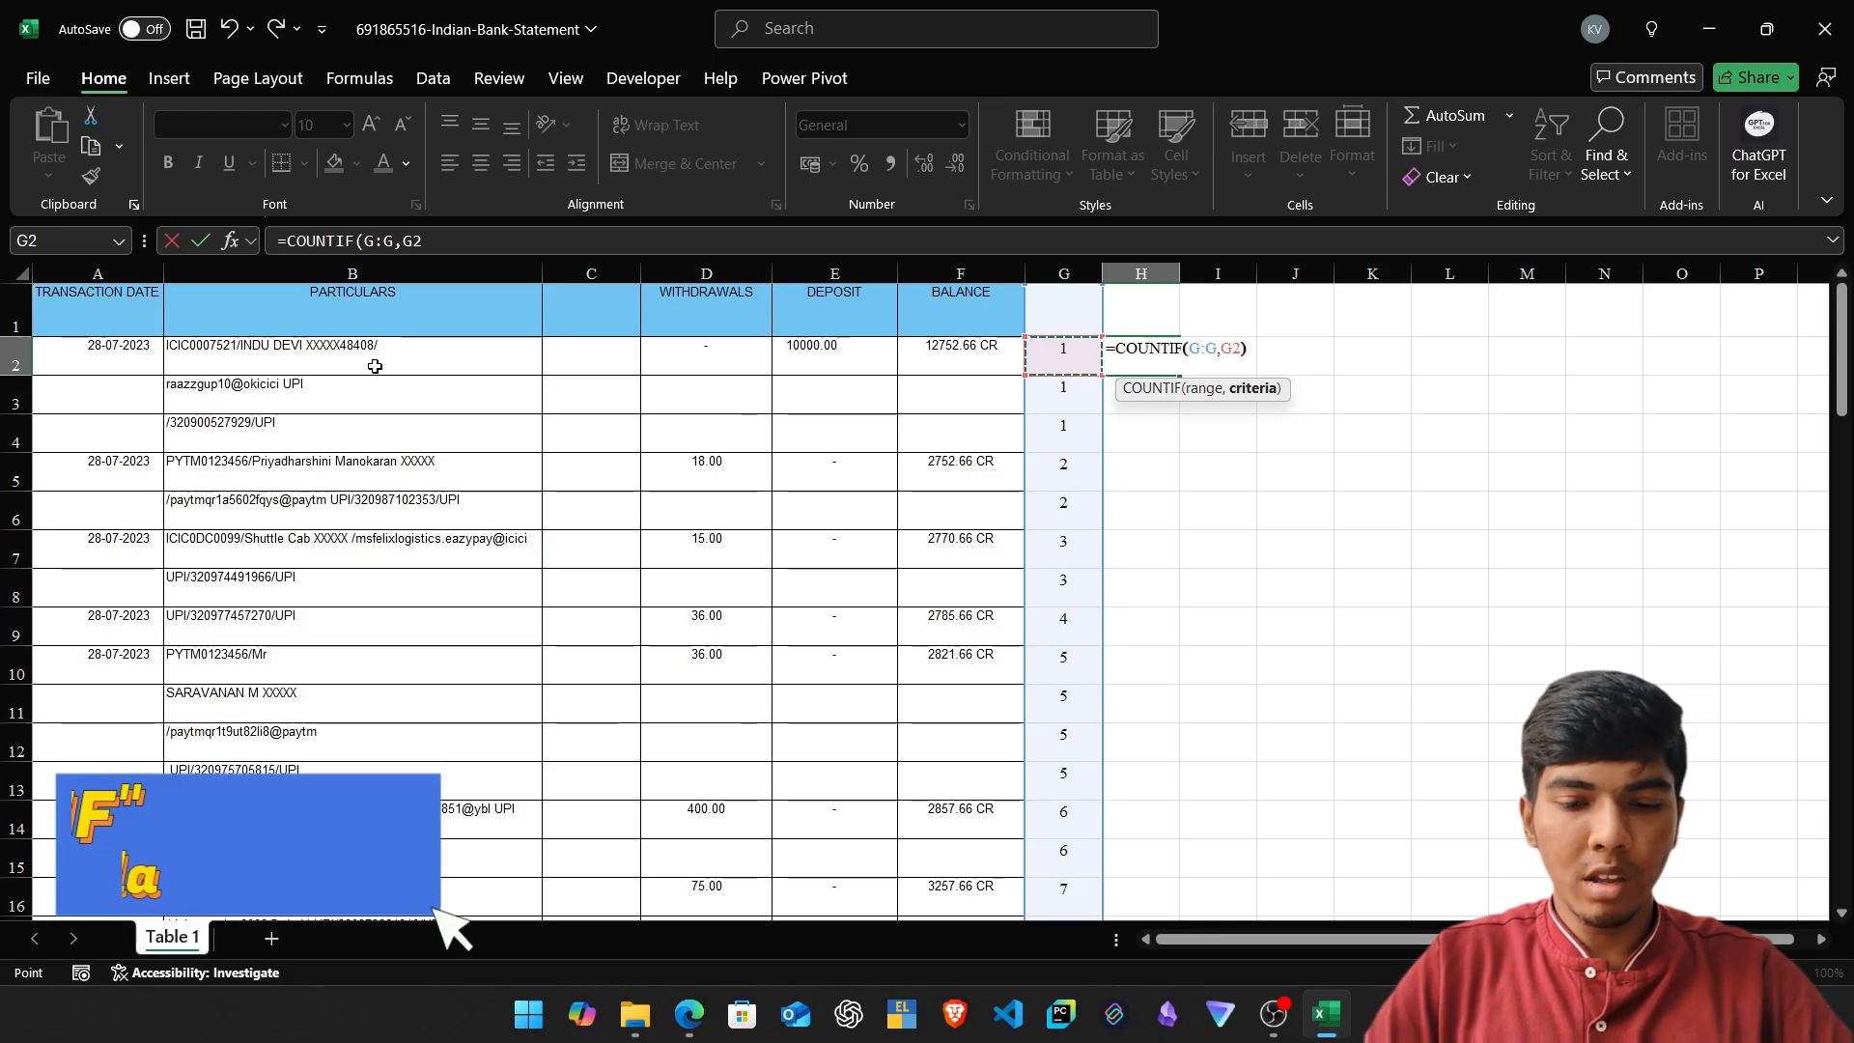
{"action": "key", "text": "Return"}
Fill the COUNTIF formula down column H to the last statement row, row 61, and right-align the counts within their cells.
{"action": "key", "text": "Left"}
{"action": "key", "text": "ctrl+Down"}
{"action": "key", "text": "Right"}
{"action": "key", "text": "ctrl+shift+Up"}
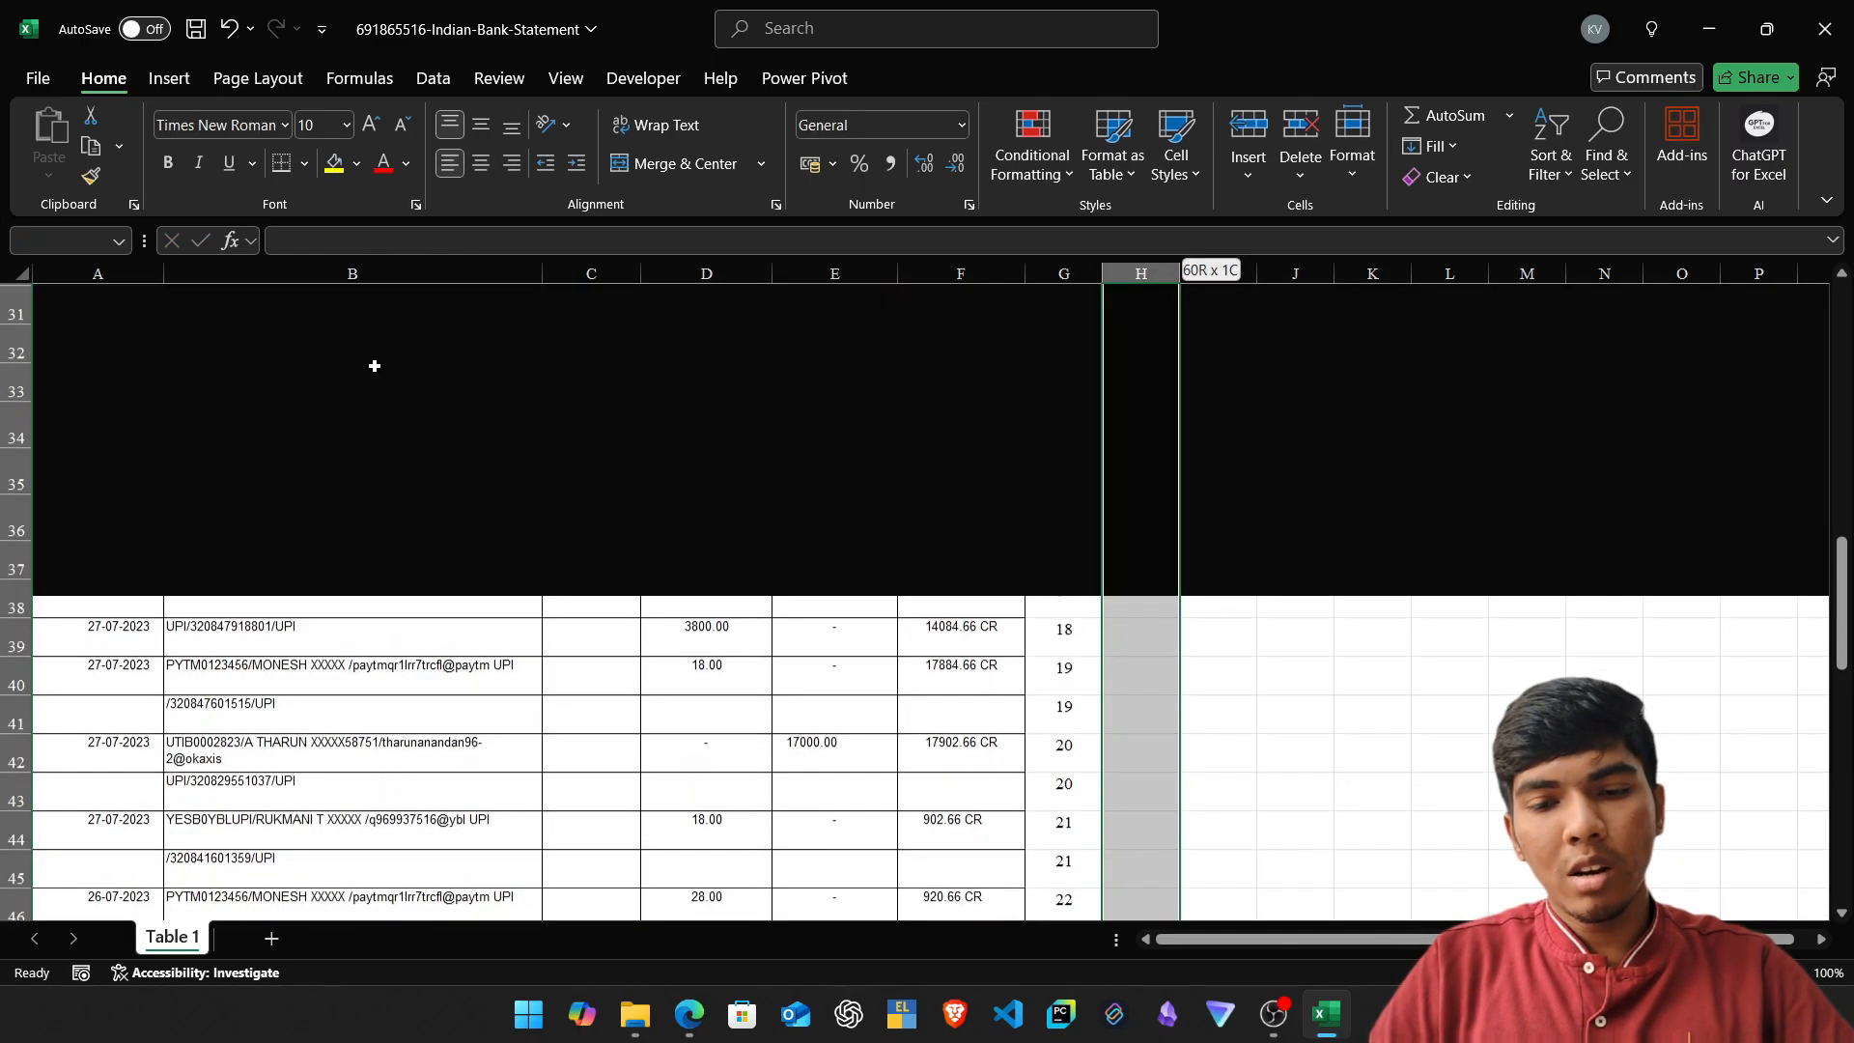
{"action": "key", "text": "ctrl+d"}
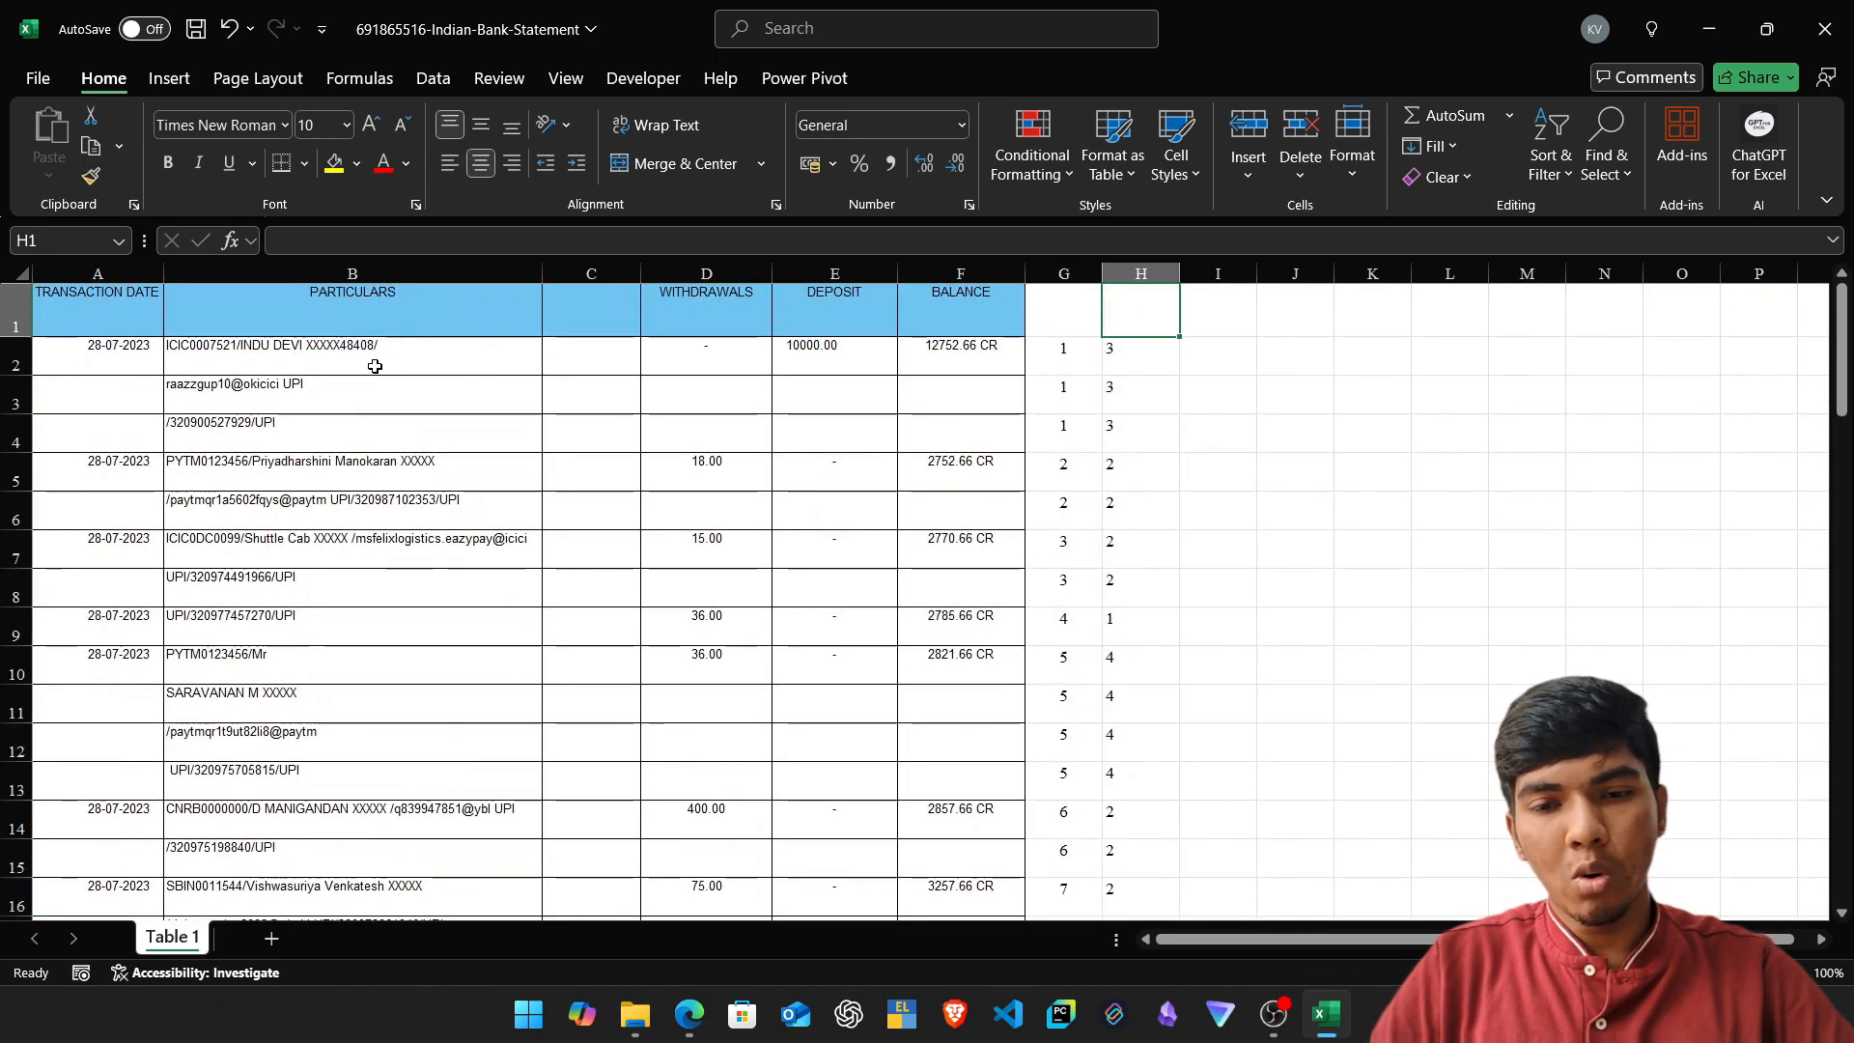
{"action": "key", "text": "ctrl+space"}
{"action": "key", "text": "Down"}
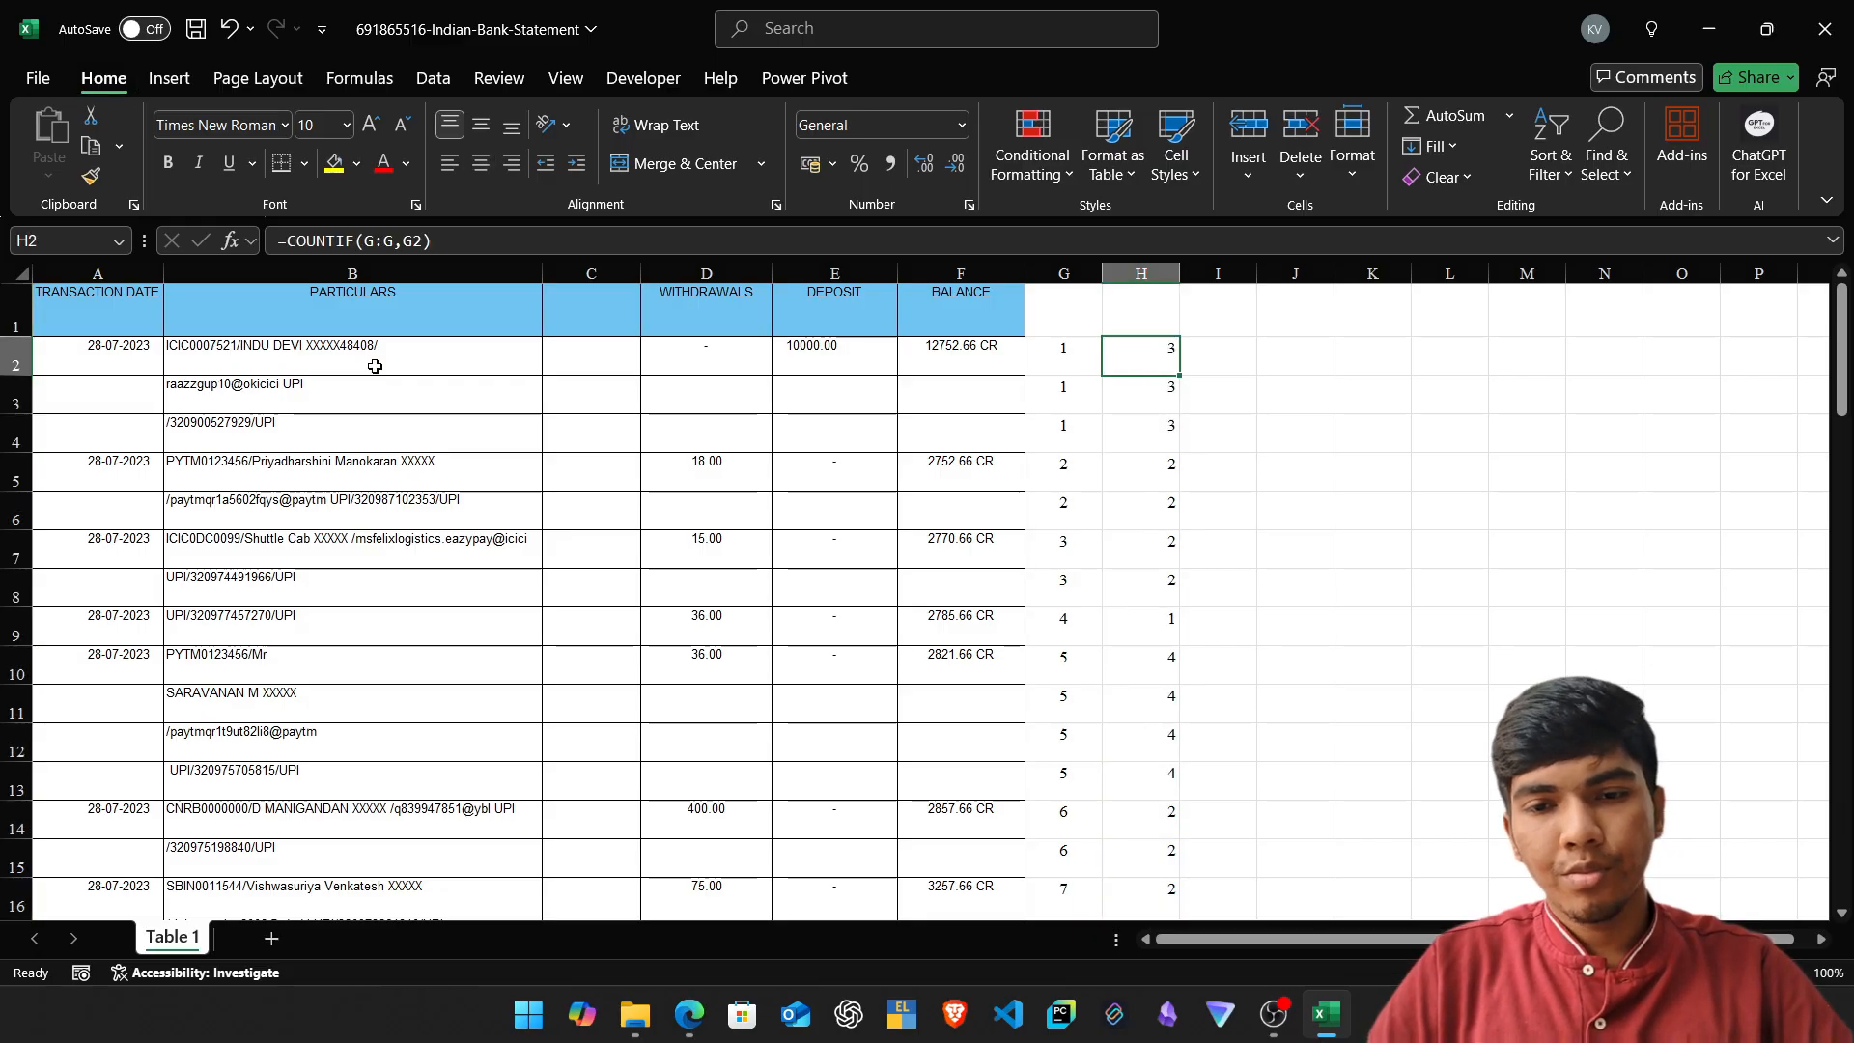
Compare the counts in column H with their row groups by highlighting rows 2 to 4, 5 to 6 and 10 to 13.
{"action": "key", "text": "shift+space"}
{"action": "key", "text": "shift+Down"}
{"action": "key", "text": "shift+Down"}
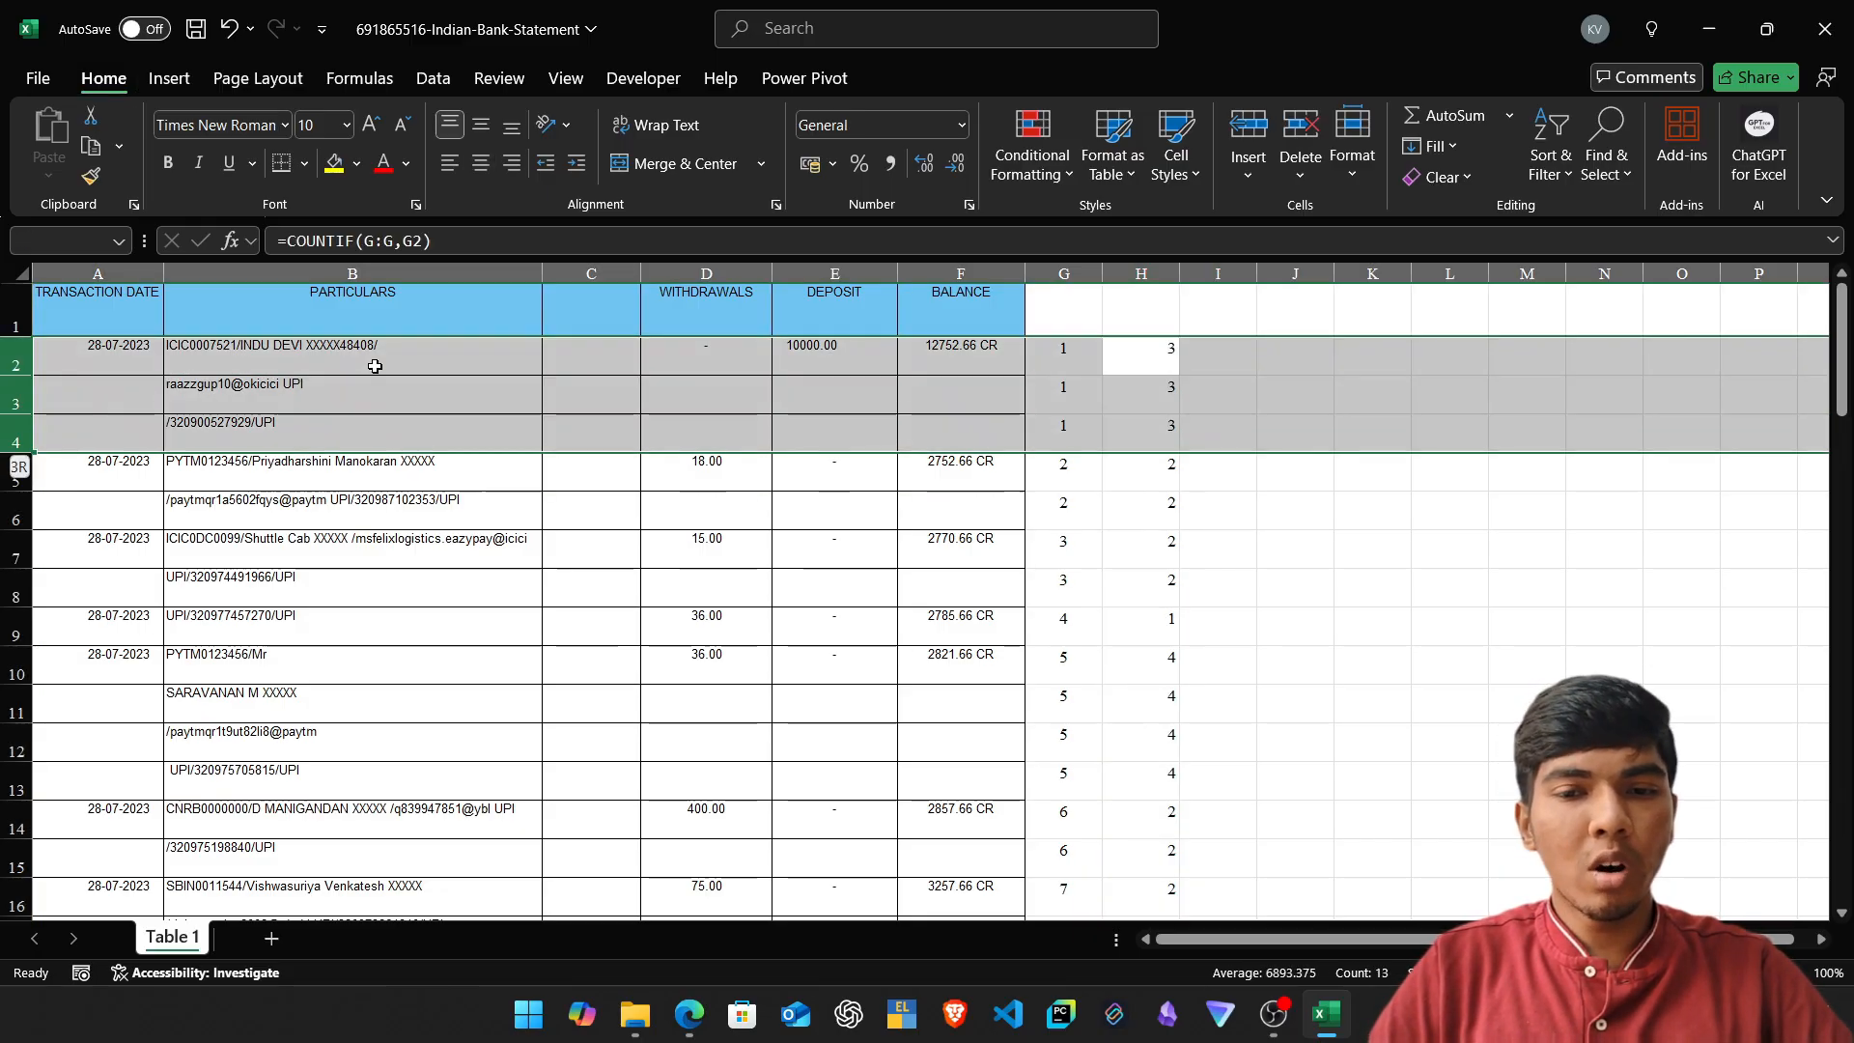
{"action": "key", "text": "Down"}
{"action": "key", "text": "Down"}
{"action": "key", "text": "Down"}
{"action": "key", "text": "shift+space"}
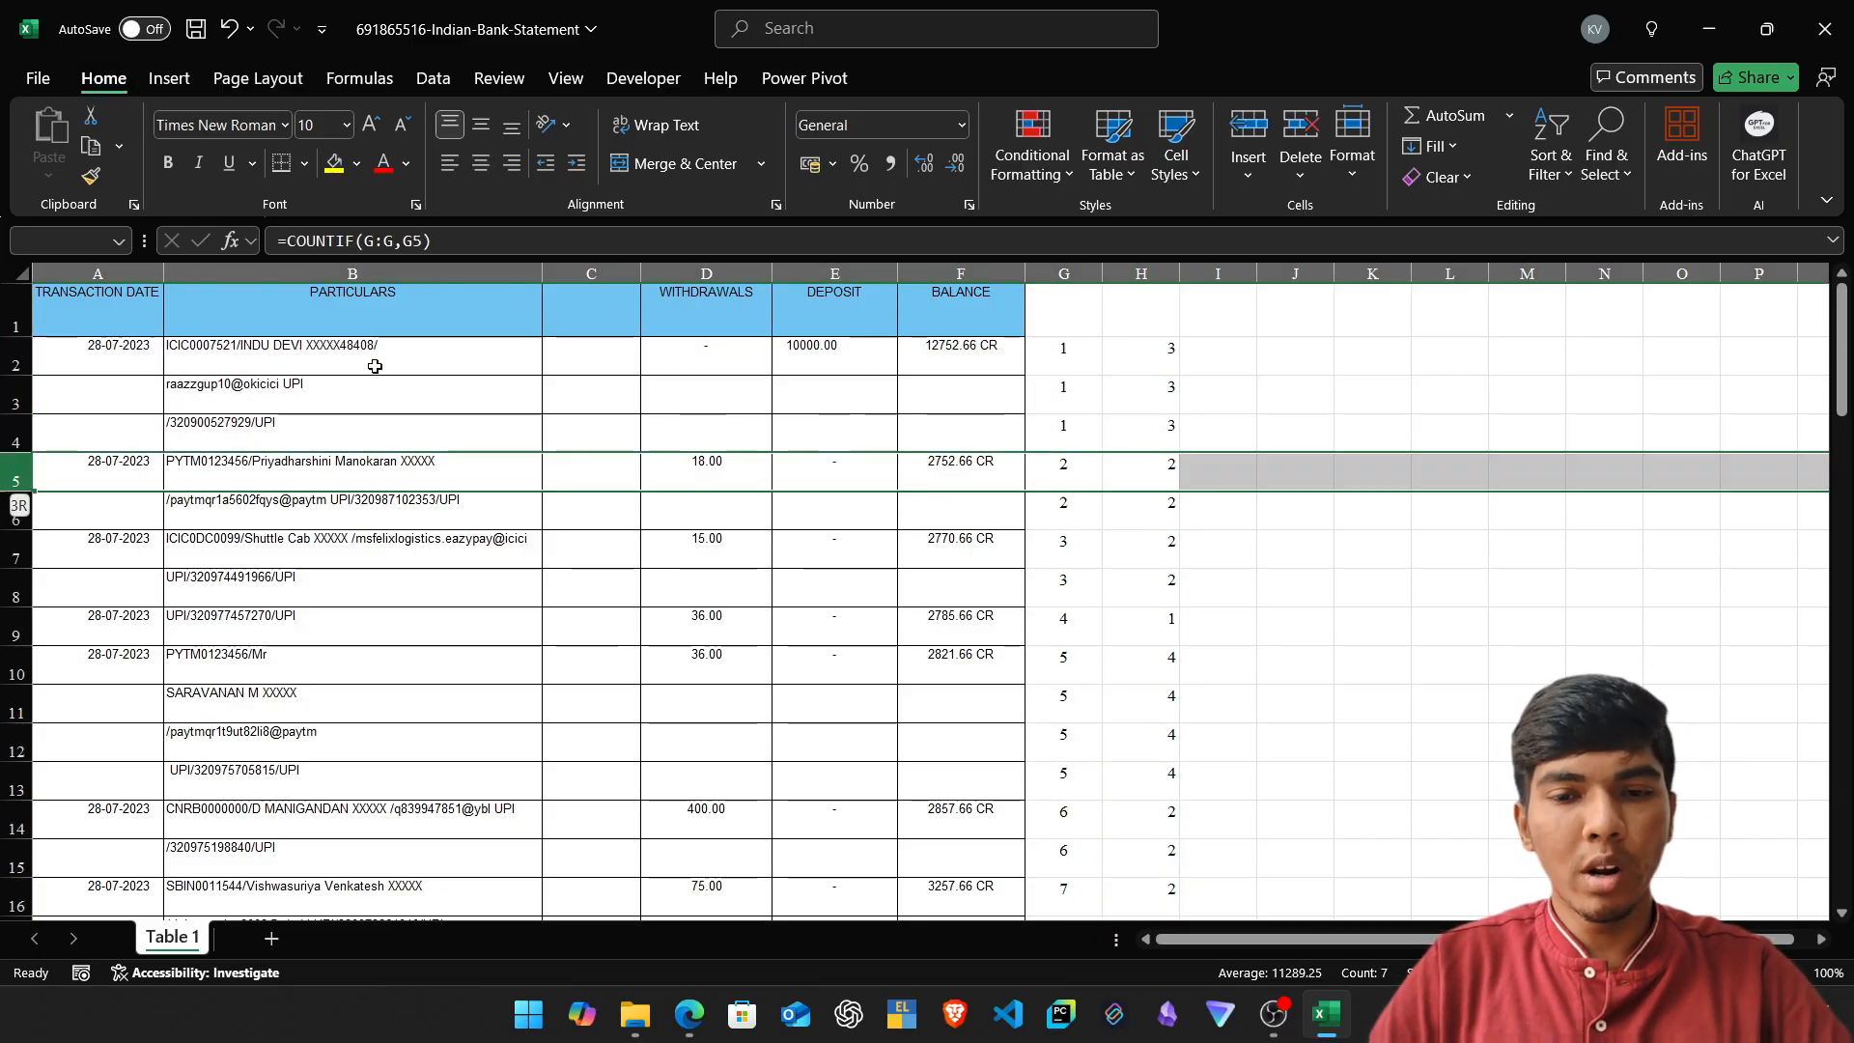
{"action": "key", "text": "shift+Down"}
{"action": "key", "text": "Down"}
{"action": "key", "text": "Down"}
{"action": "key", "text": "Down"}
{"action": "key", "text": "Down"}
{"action": "key", "text": "Down"}
{"action": "key", "text": "shift+space"}
{"action": "key", "text": "shift+Down"}
{"action": "key", "text": "shift+Down"}
{"action": "key", "text": "shift+Down"}
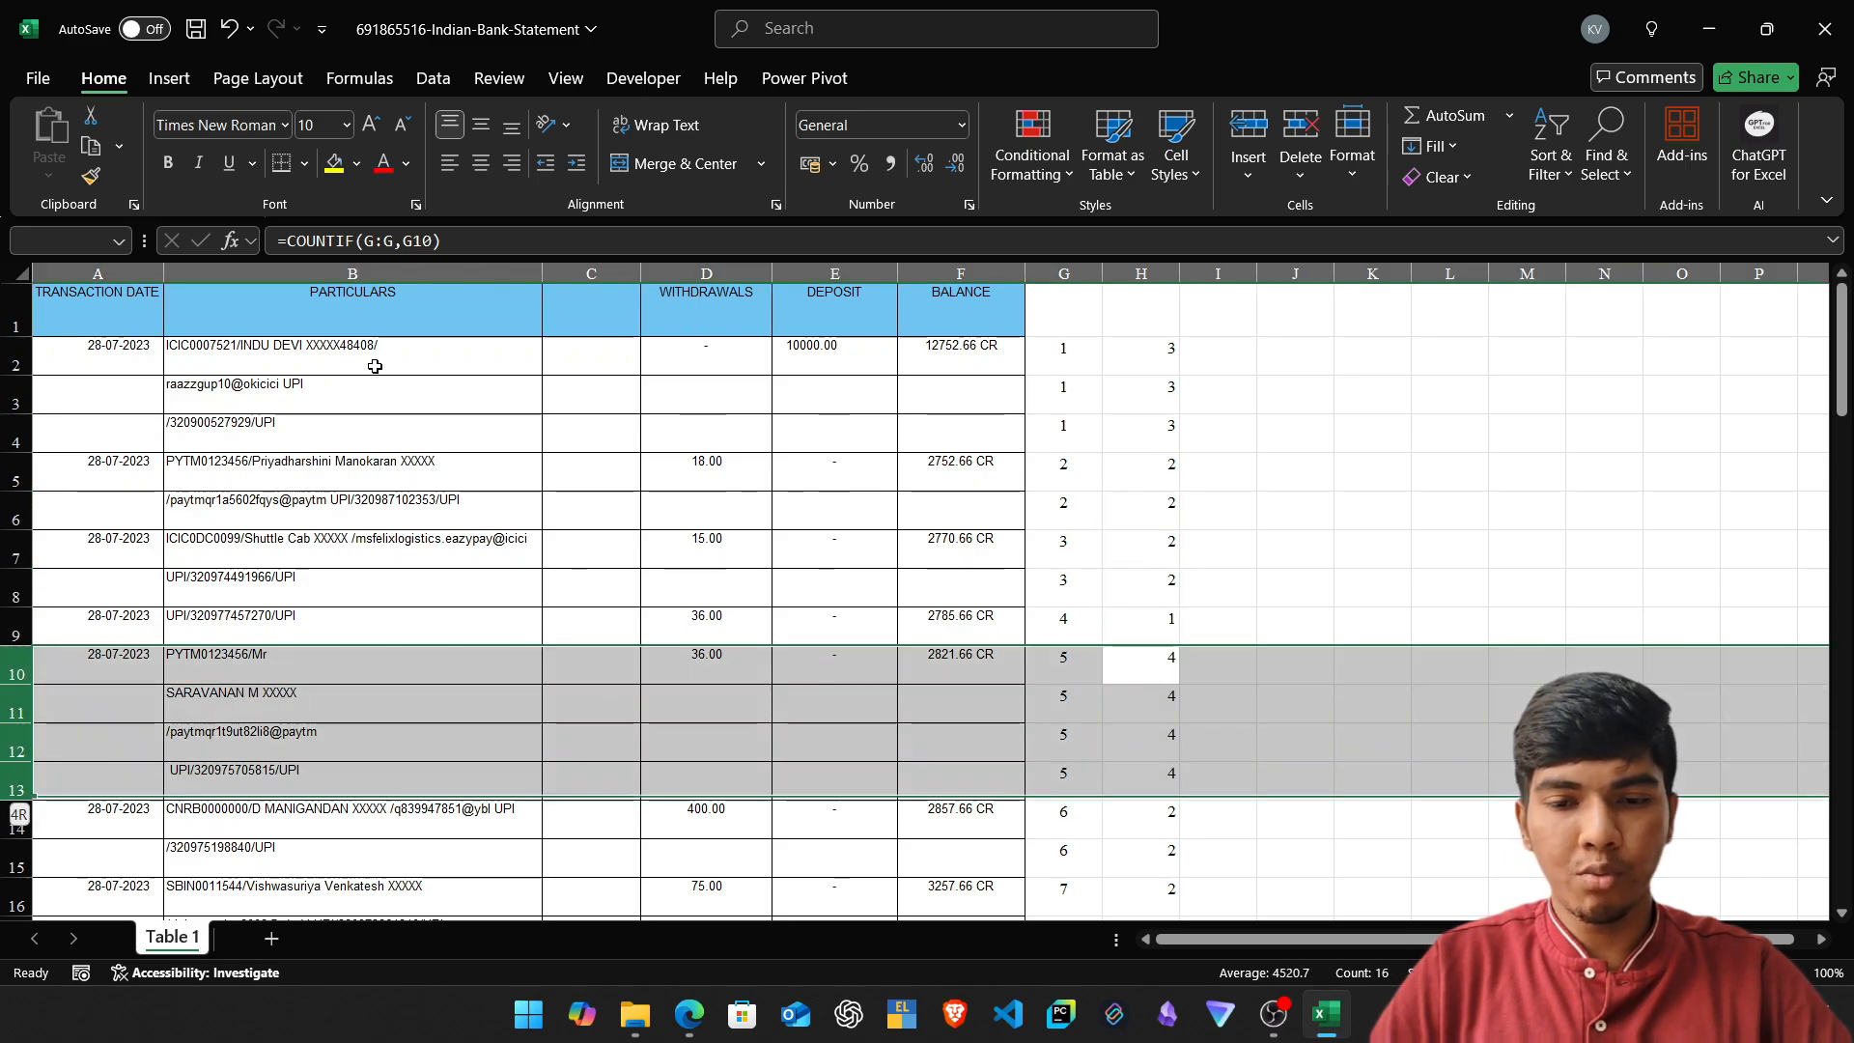
Return to row 2 and review the transaction numbers in column G and the row counts in column H.
{"action": "key", "text": "ctrl+Up"}
{"action": "key", "text": "ctrl+Up"}
{"action": "key", "text": "Down"}
{"action": "key", "text": "Left"}
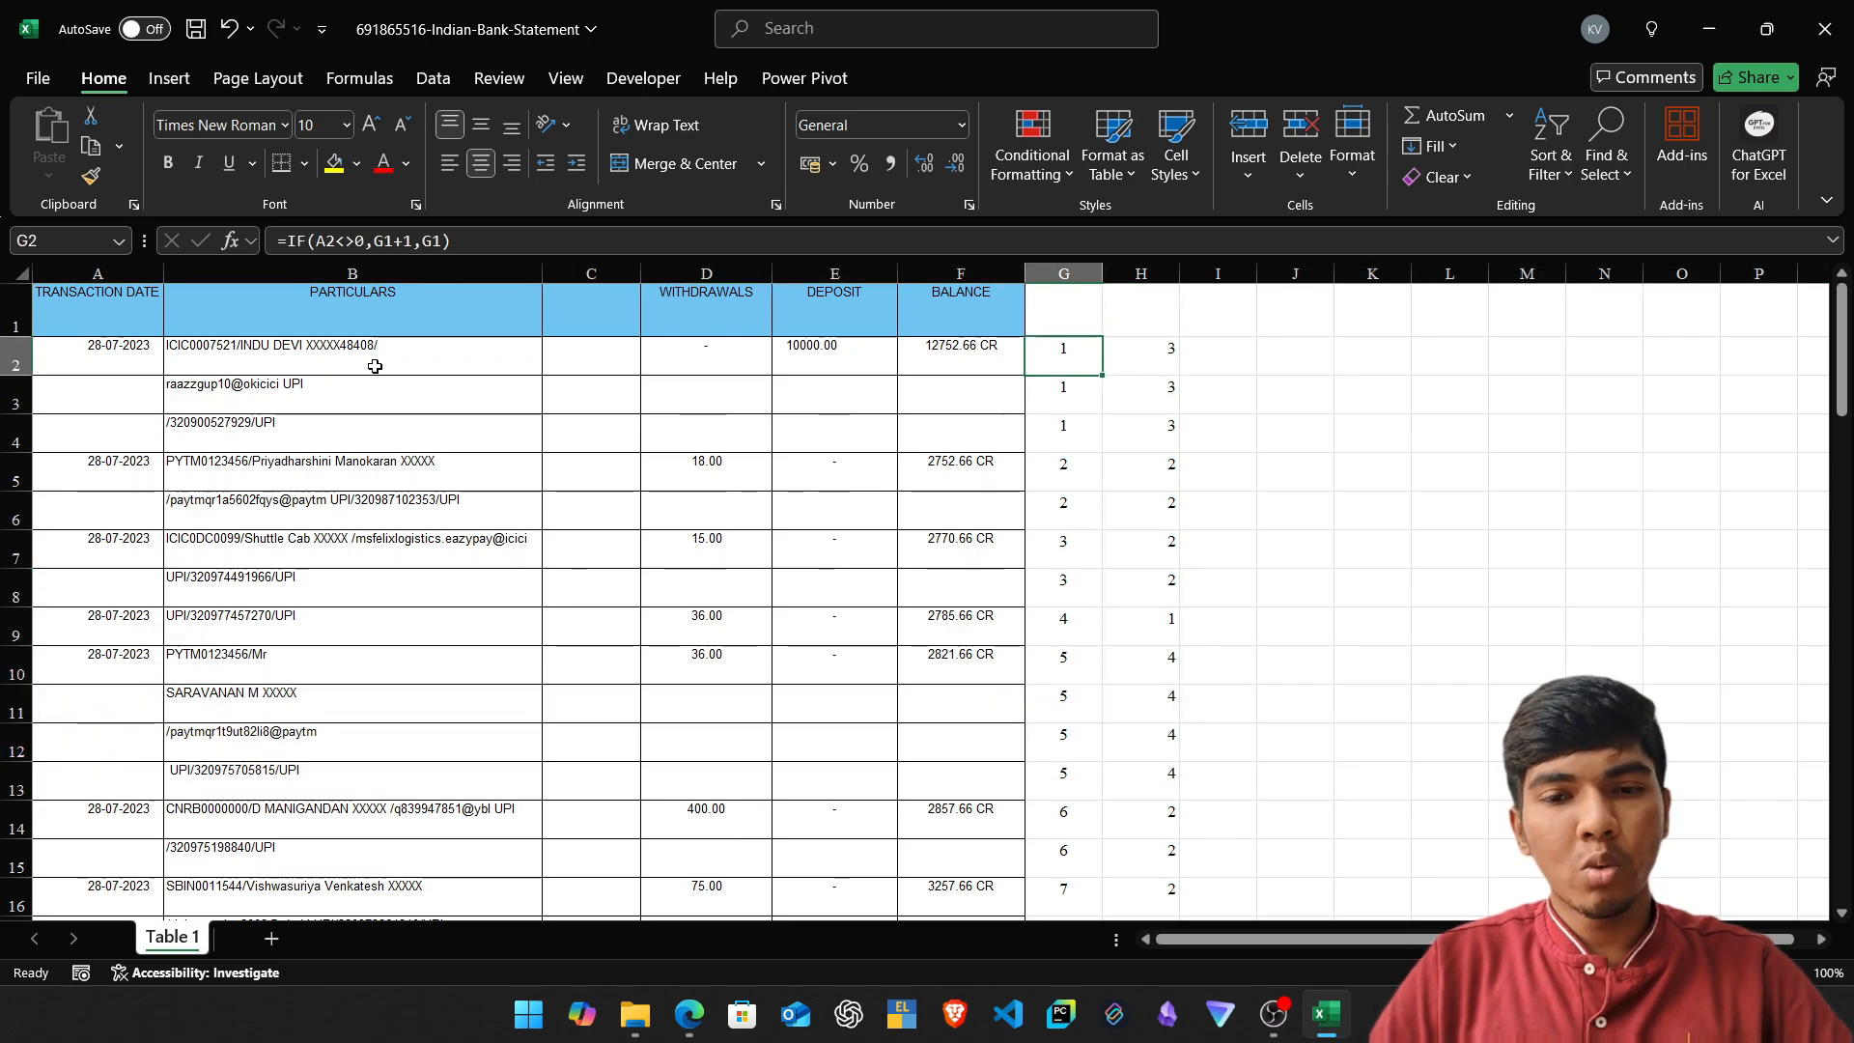
{"action": "key", "text": "ctrl+shift+Down"}
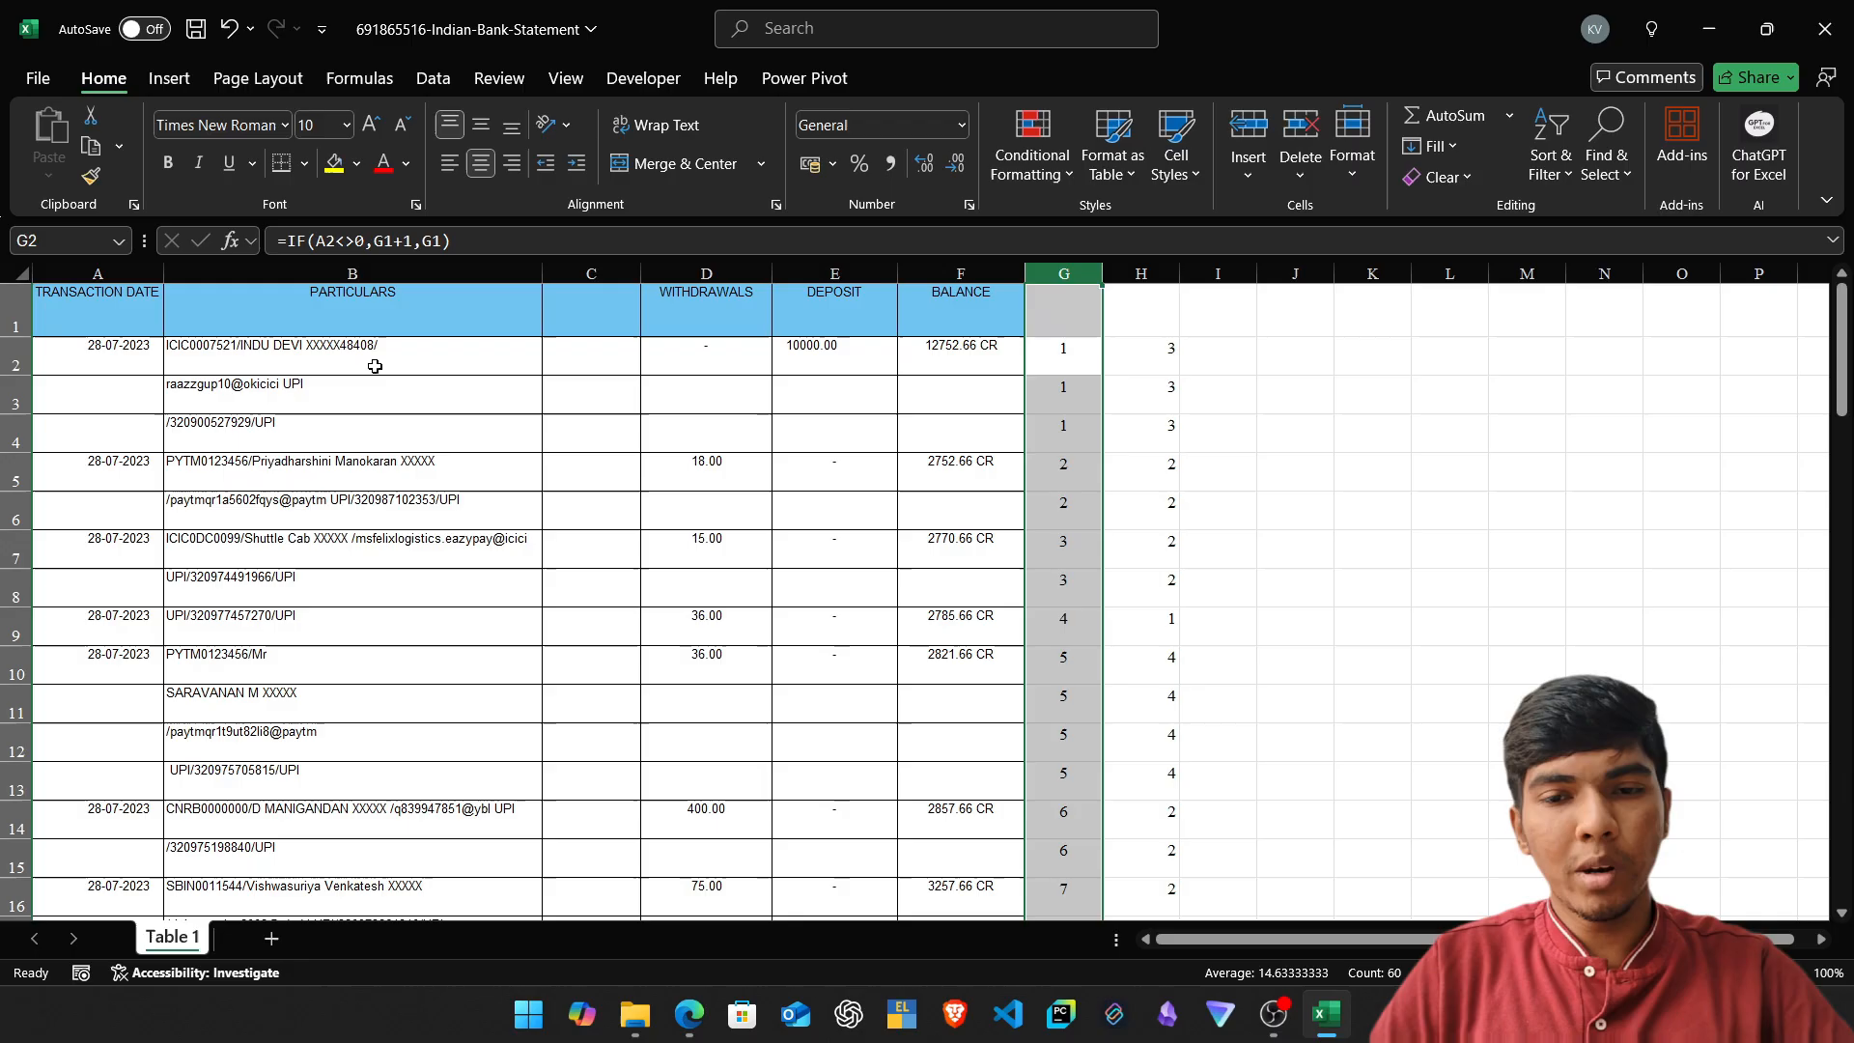
{"action": "key", "text": "Right"}
{"action": "key", "text": "ctrl+shift+Down"}
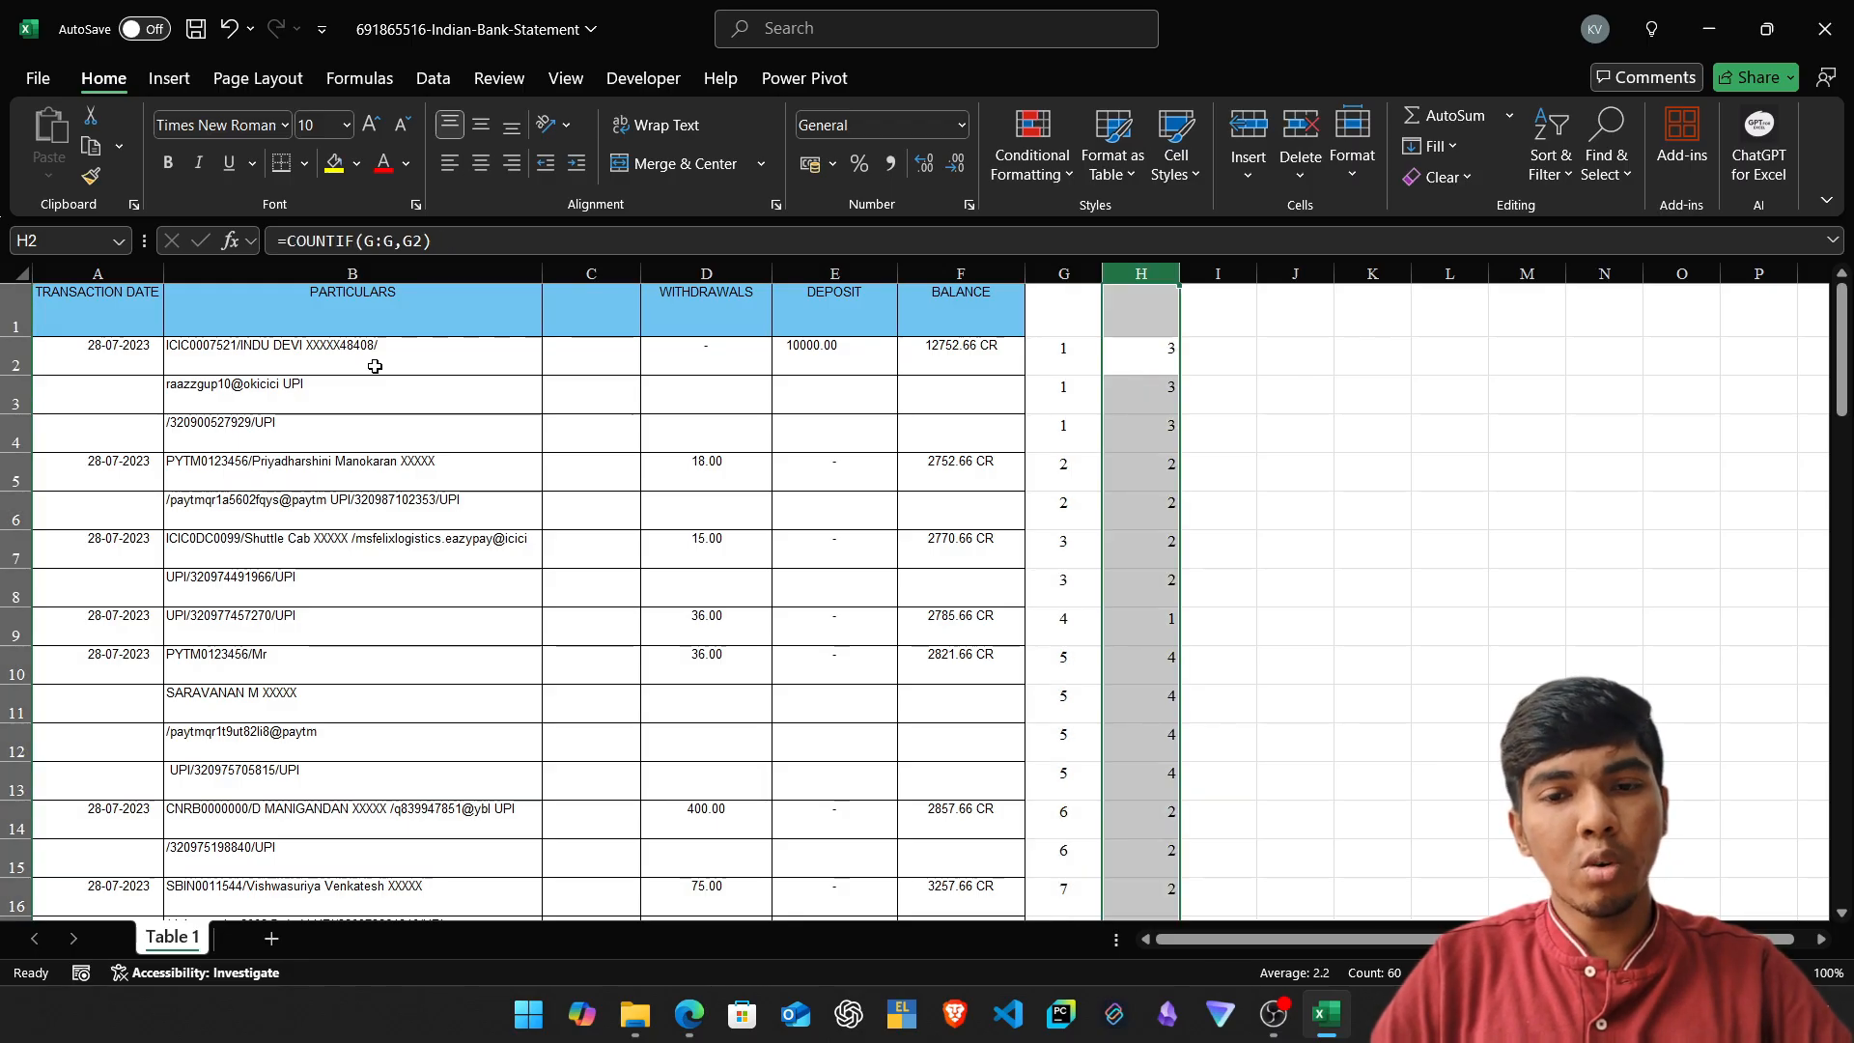
Enter =OFFSET(B2,0,0,H2,1) in I2 to return all the particulars rows of the first transaction.
{"action": "key", "text": "Right"}
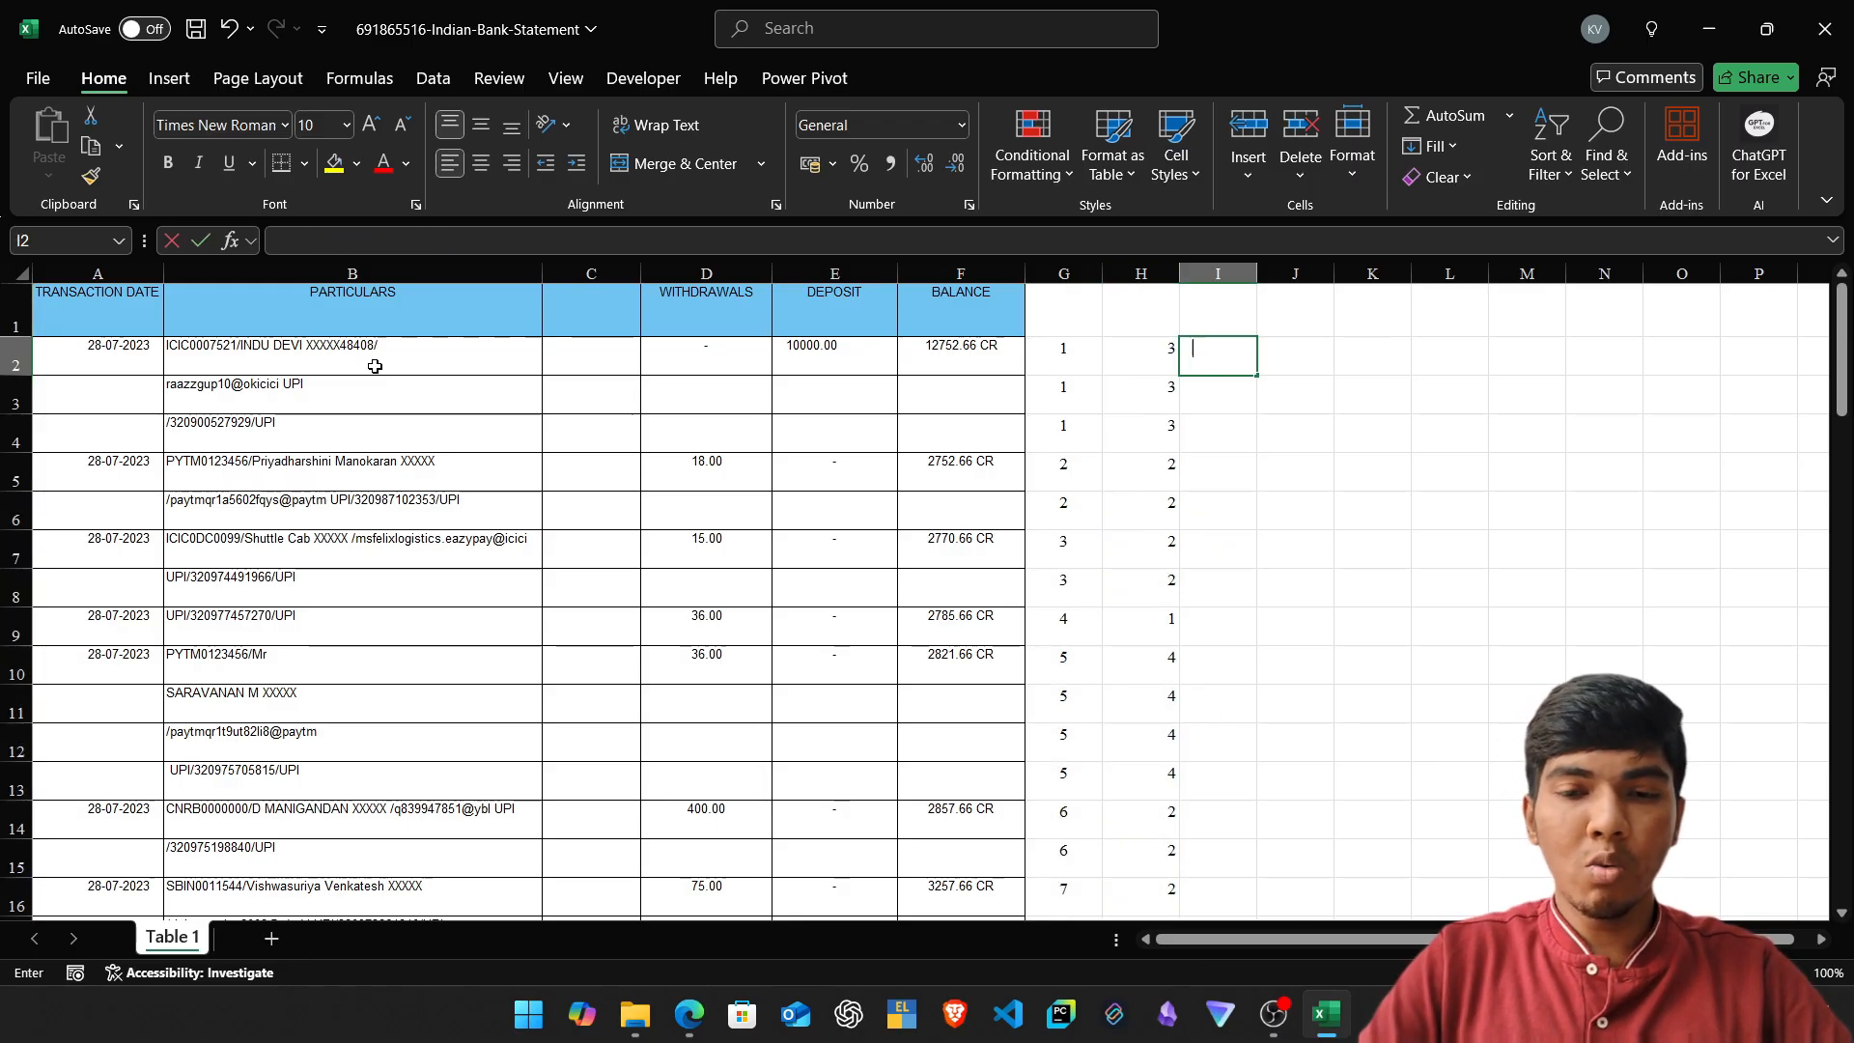
{"action": "type", "text": "=OFFSET("}
{"action": "key", "text": "Left"}
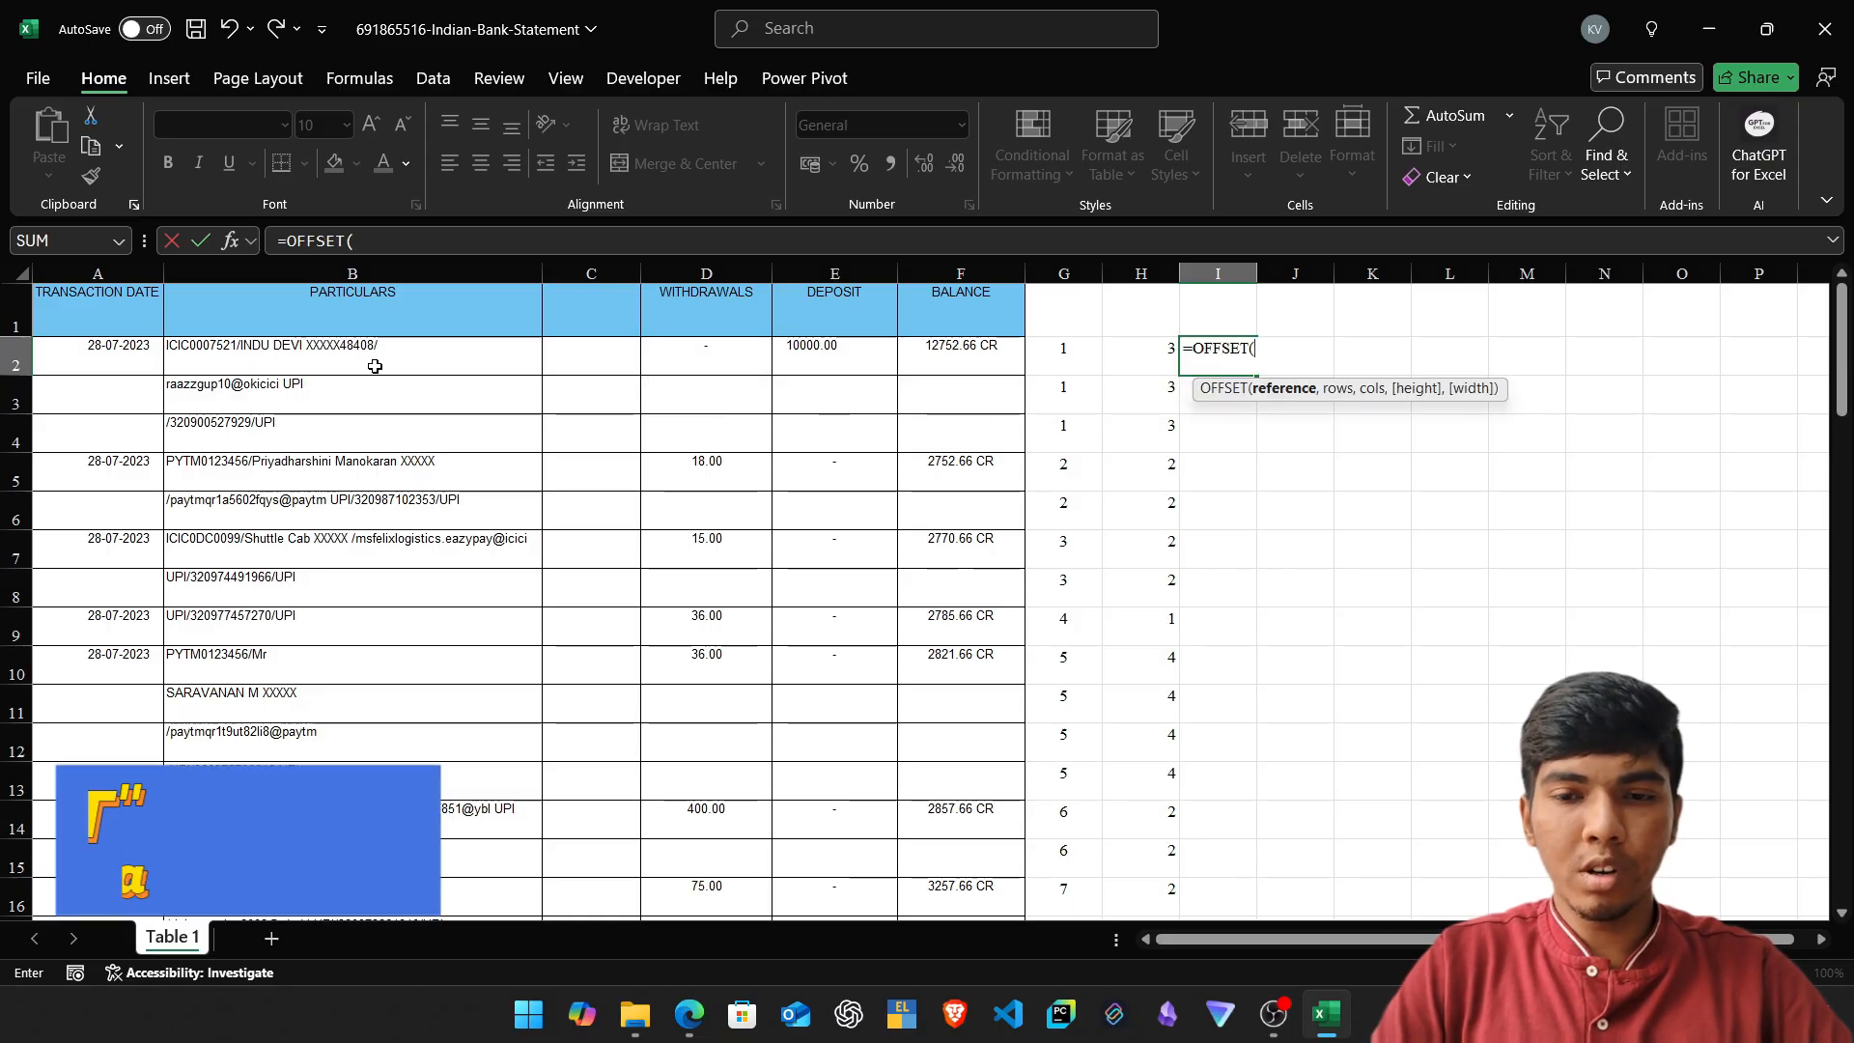
{"action": "key", "text": "Left"}
{"action": "key", "text": "Left"}
{"action": "key", "text": "Left"}
{"action": "key", "text": "Left"}
{"action": "key", "text": "Left"}
{"action": "key", "text": "Left"}
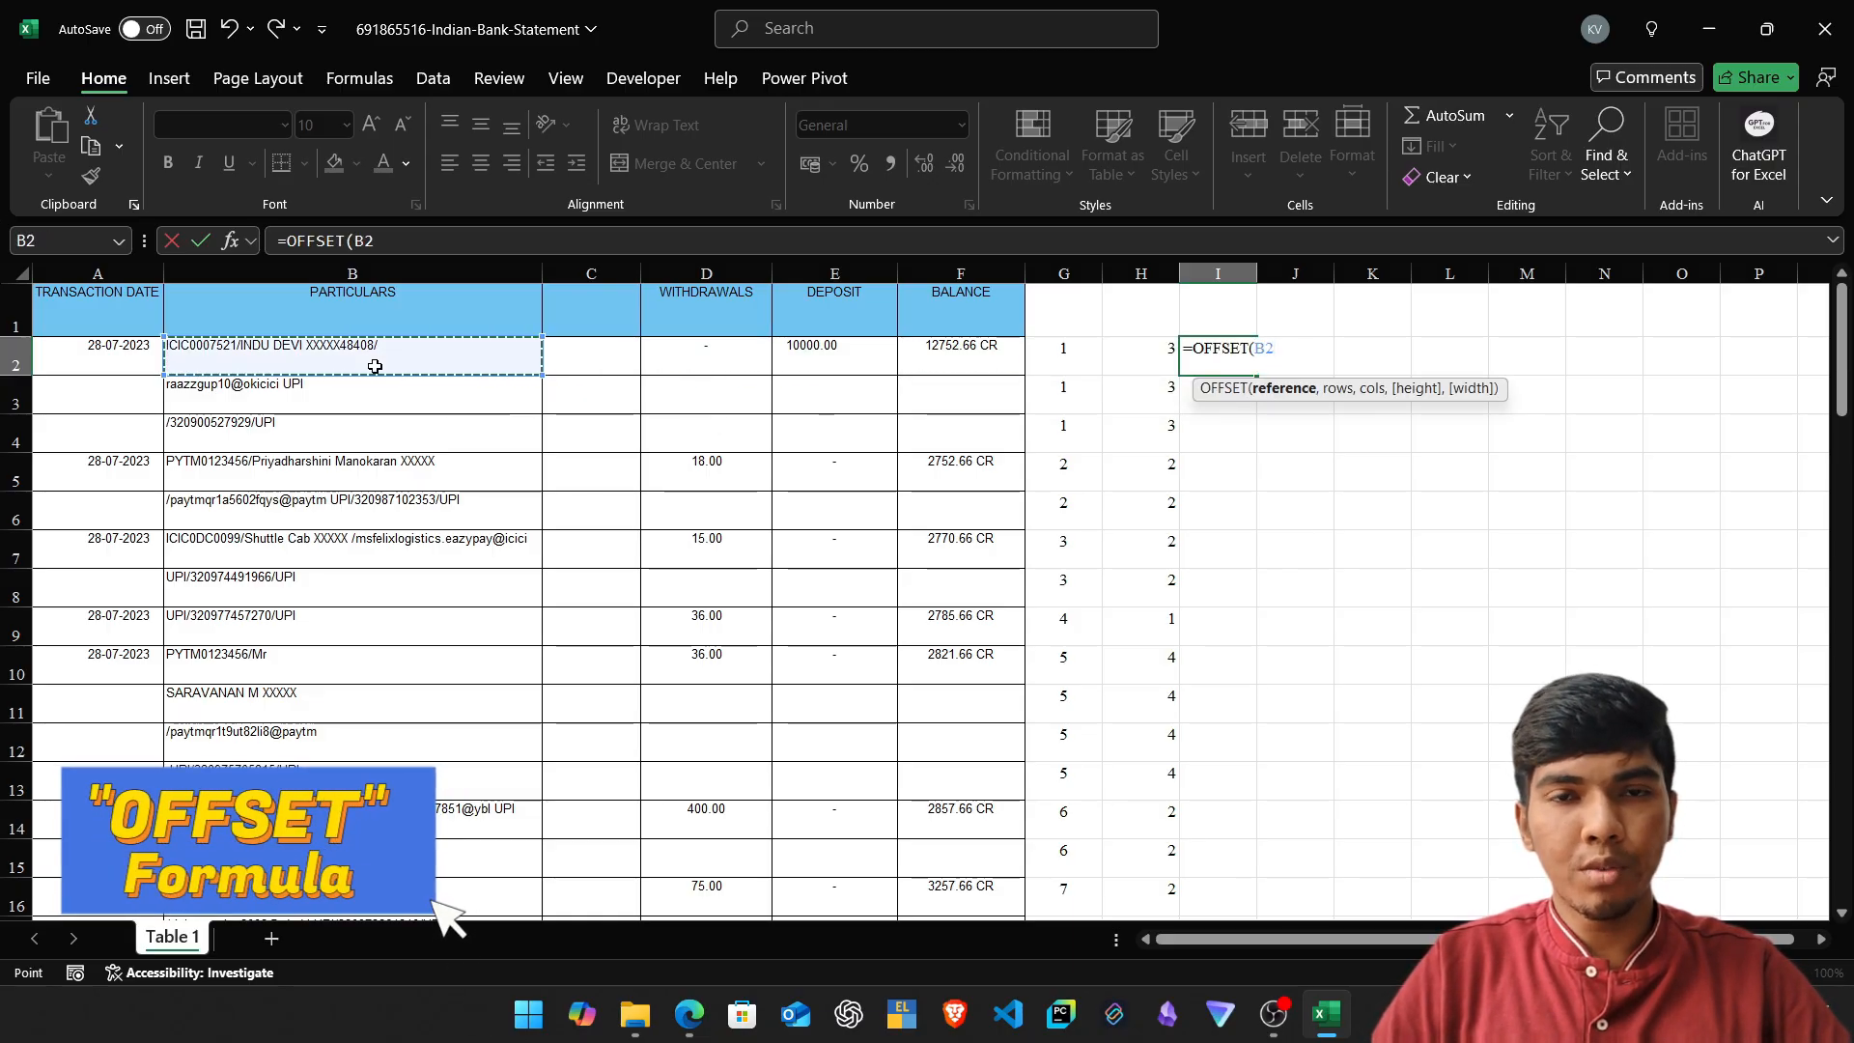
{"action": "type", "text": ",0,0,"}
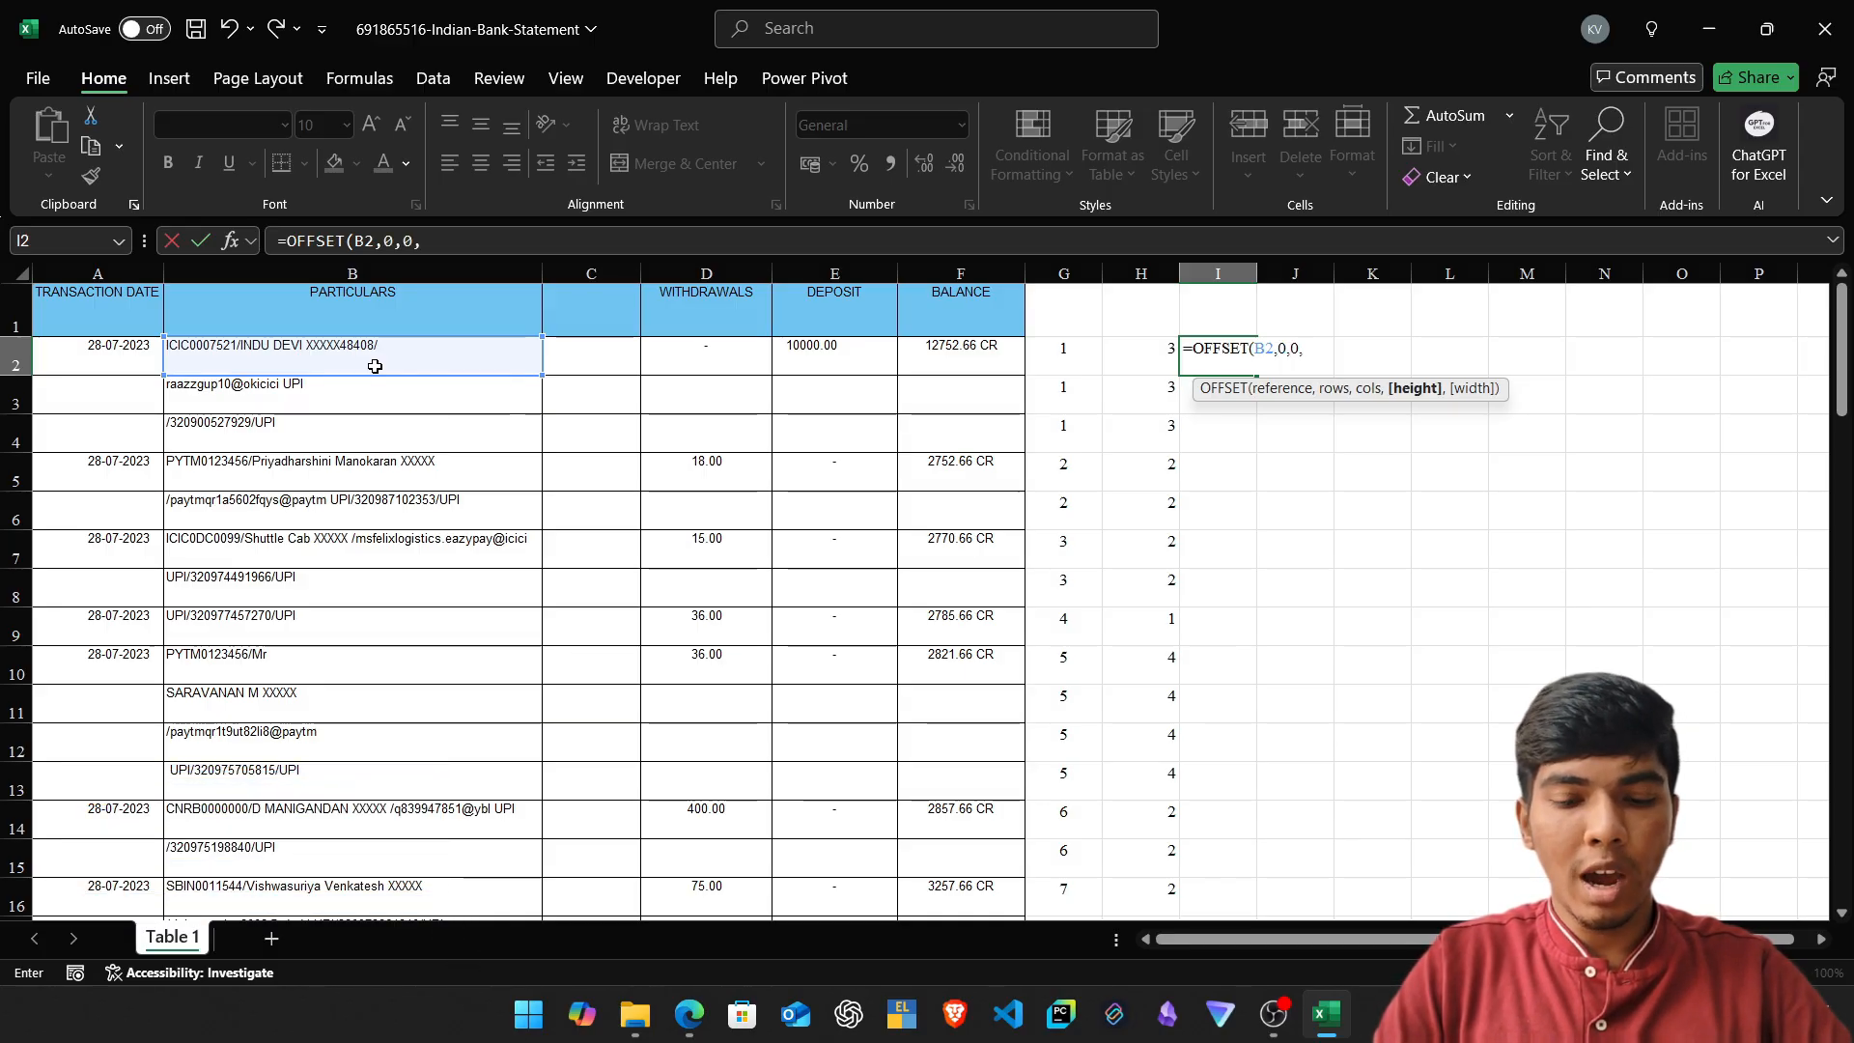
{"action": "key", "text": "Left"}
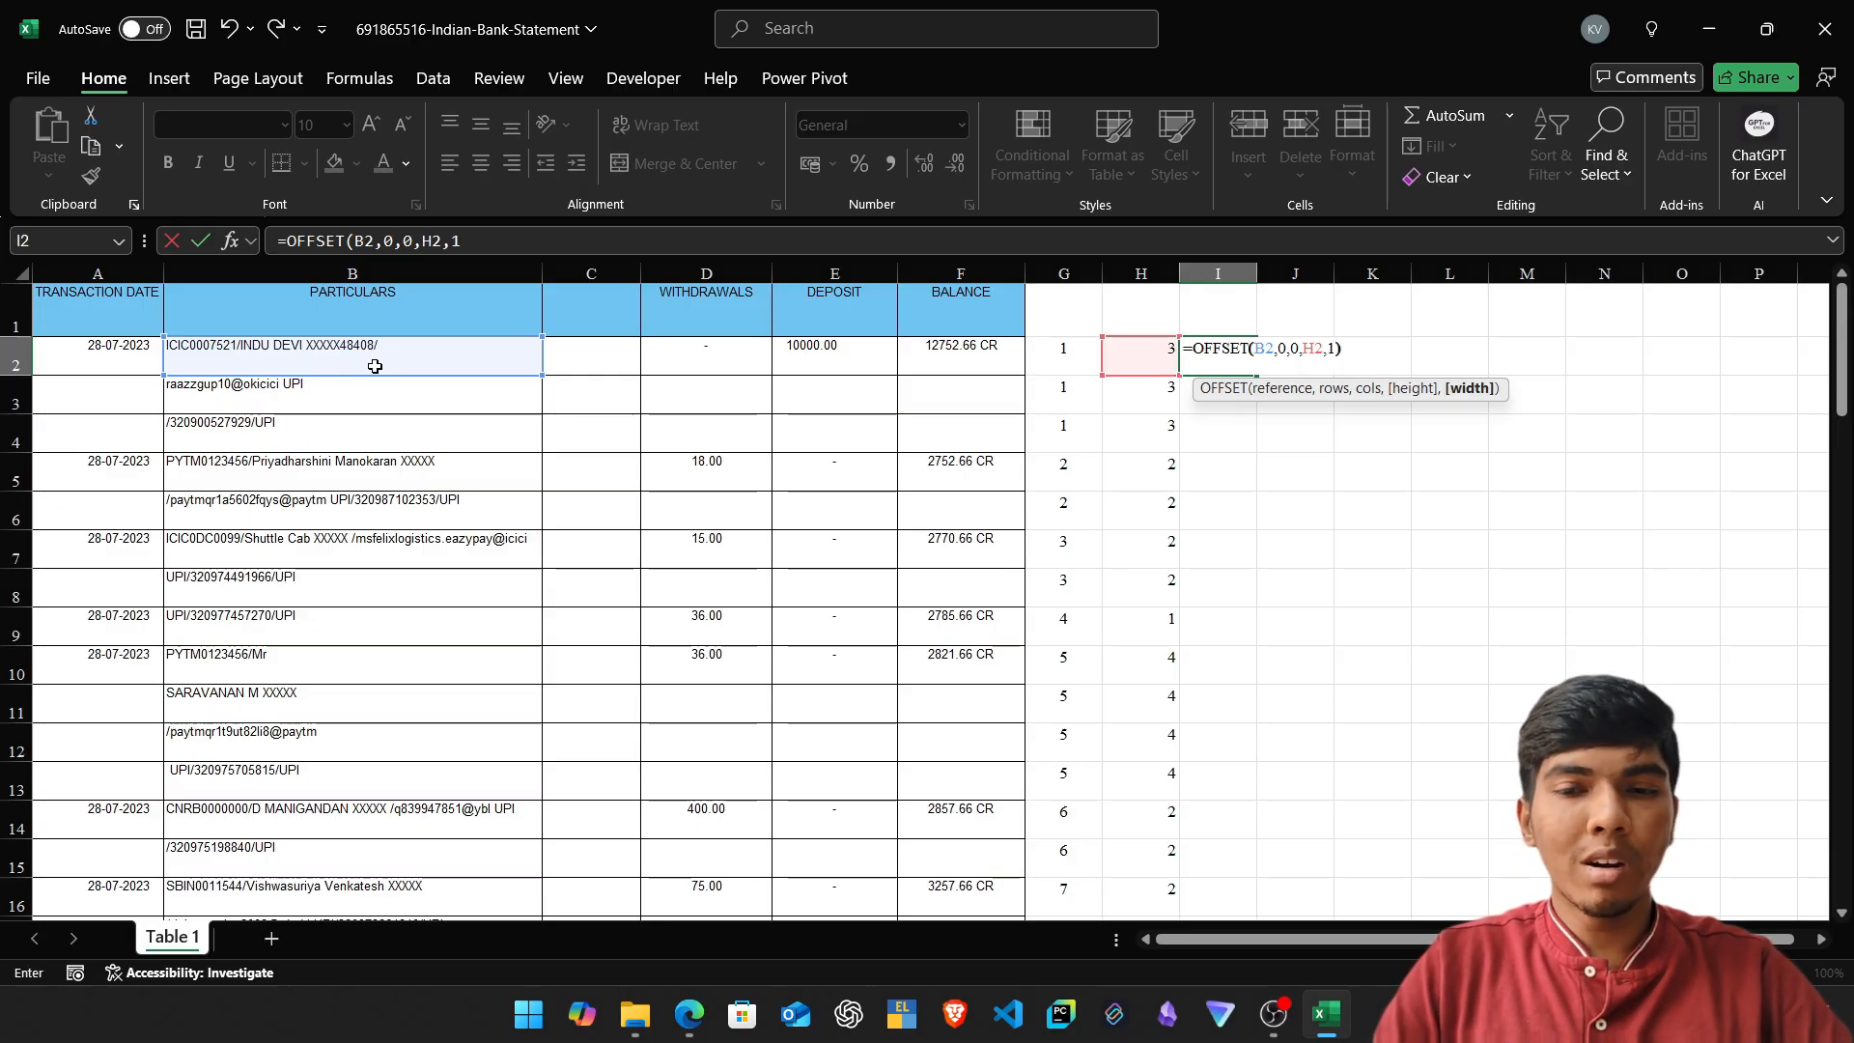
{"action": "type", "text": ")"}
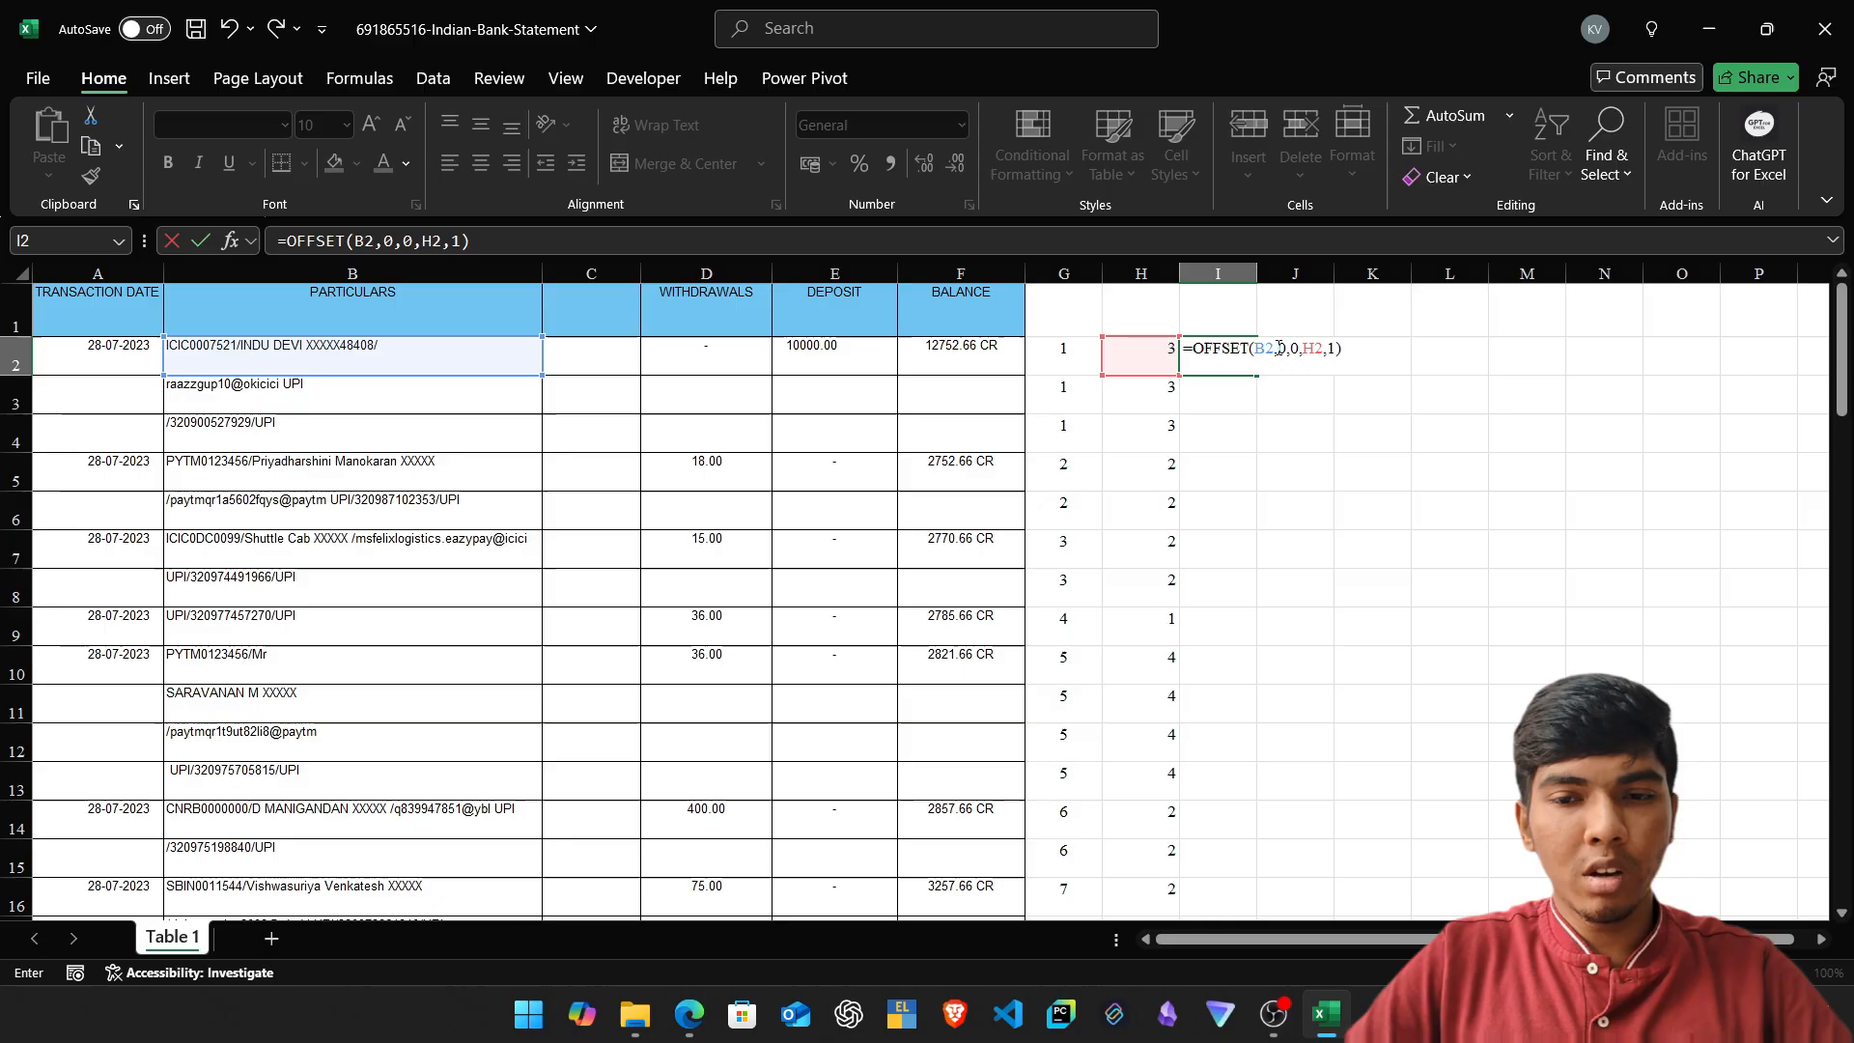
{"action": "left_click", "coordinate": [1288, 350]}
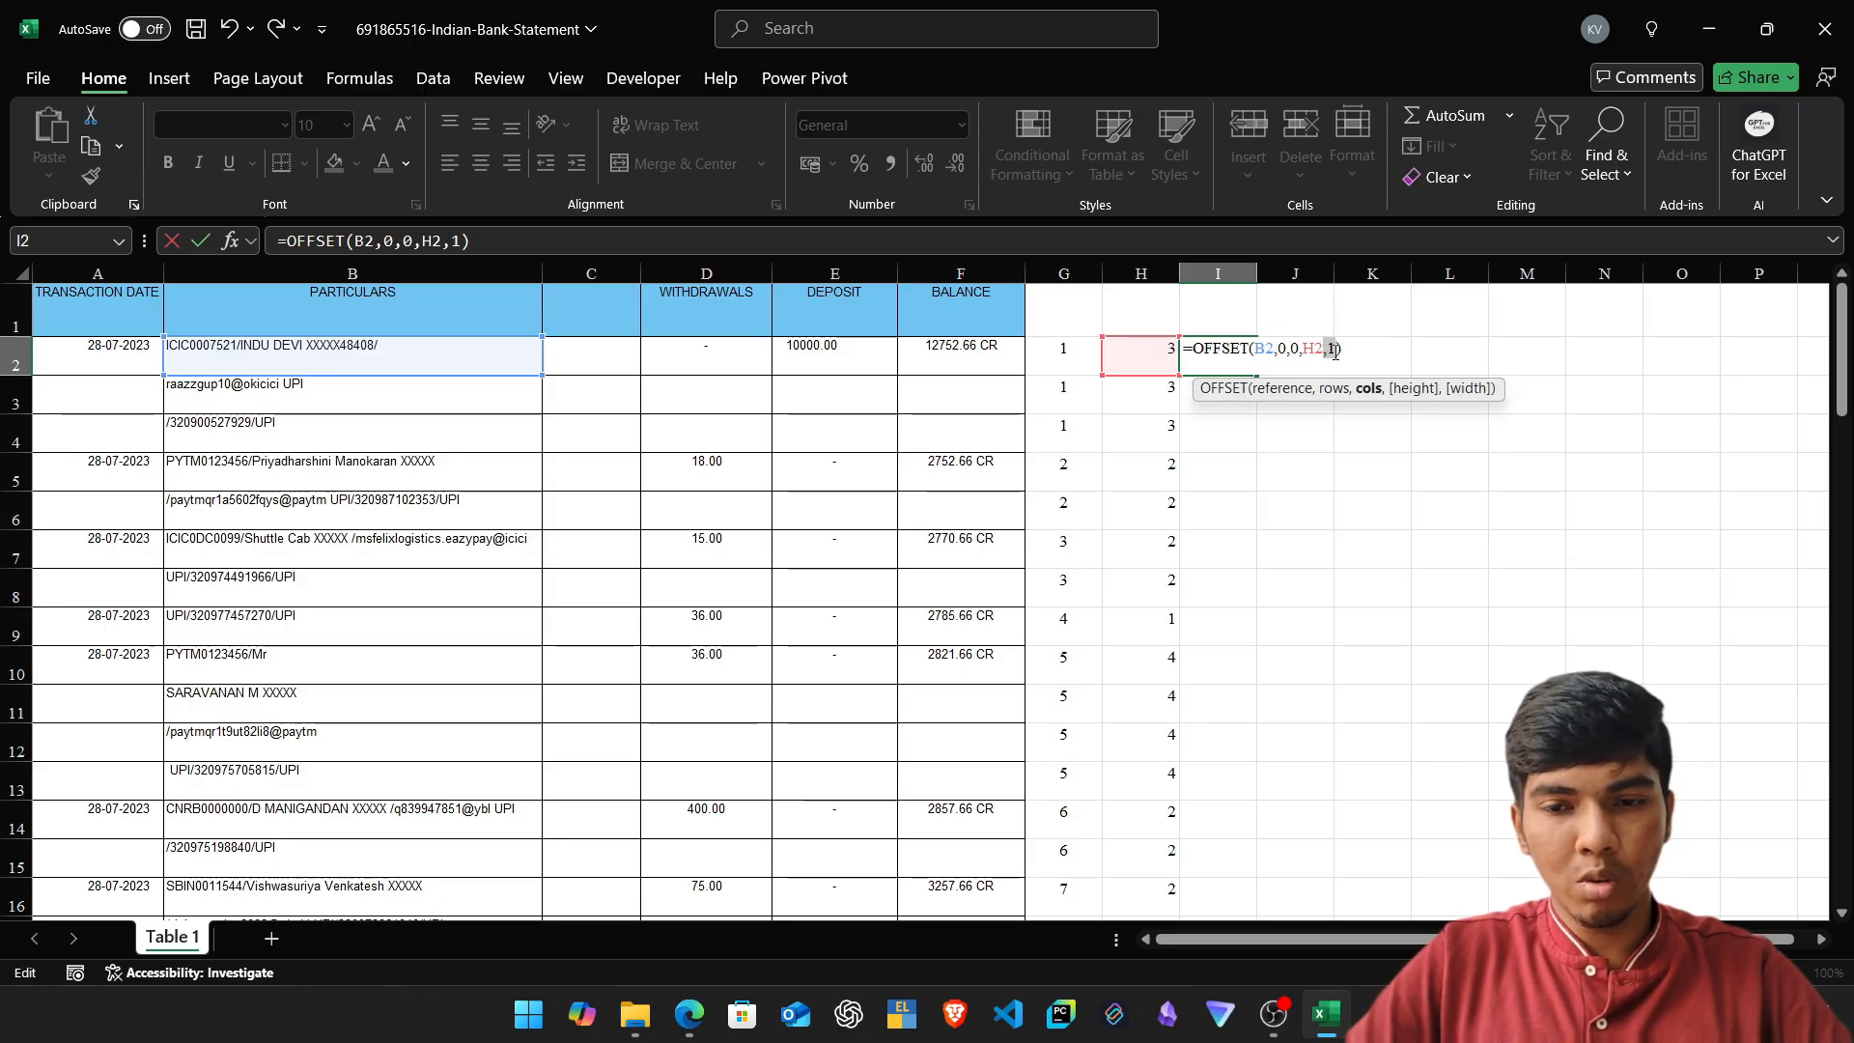
{"action": "left_click", "coordinate": [1327, 353]}
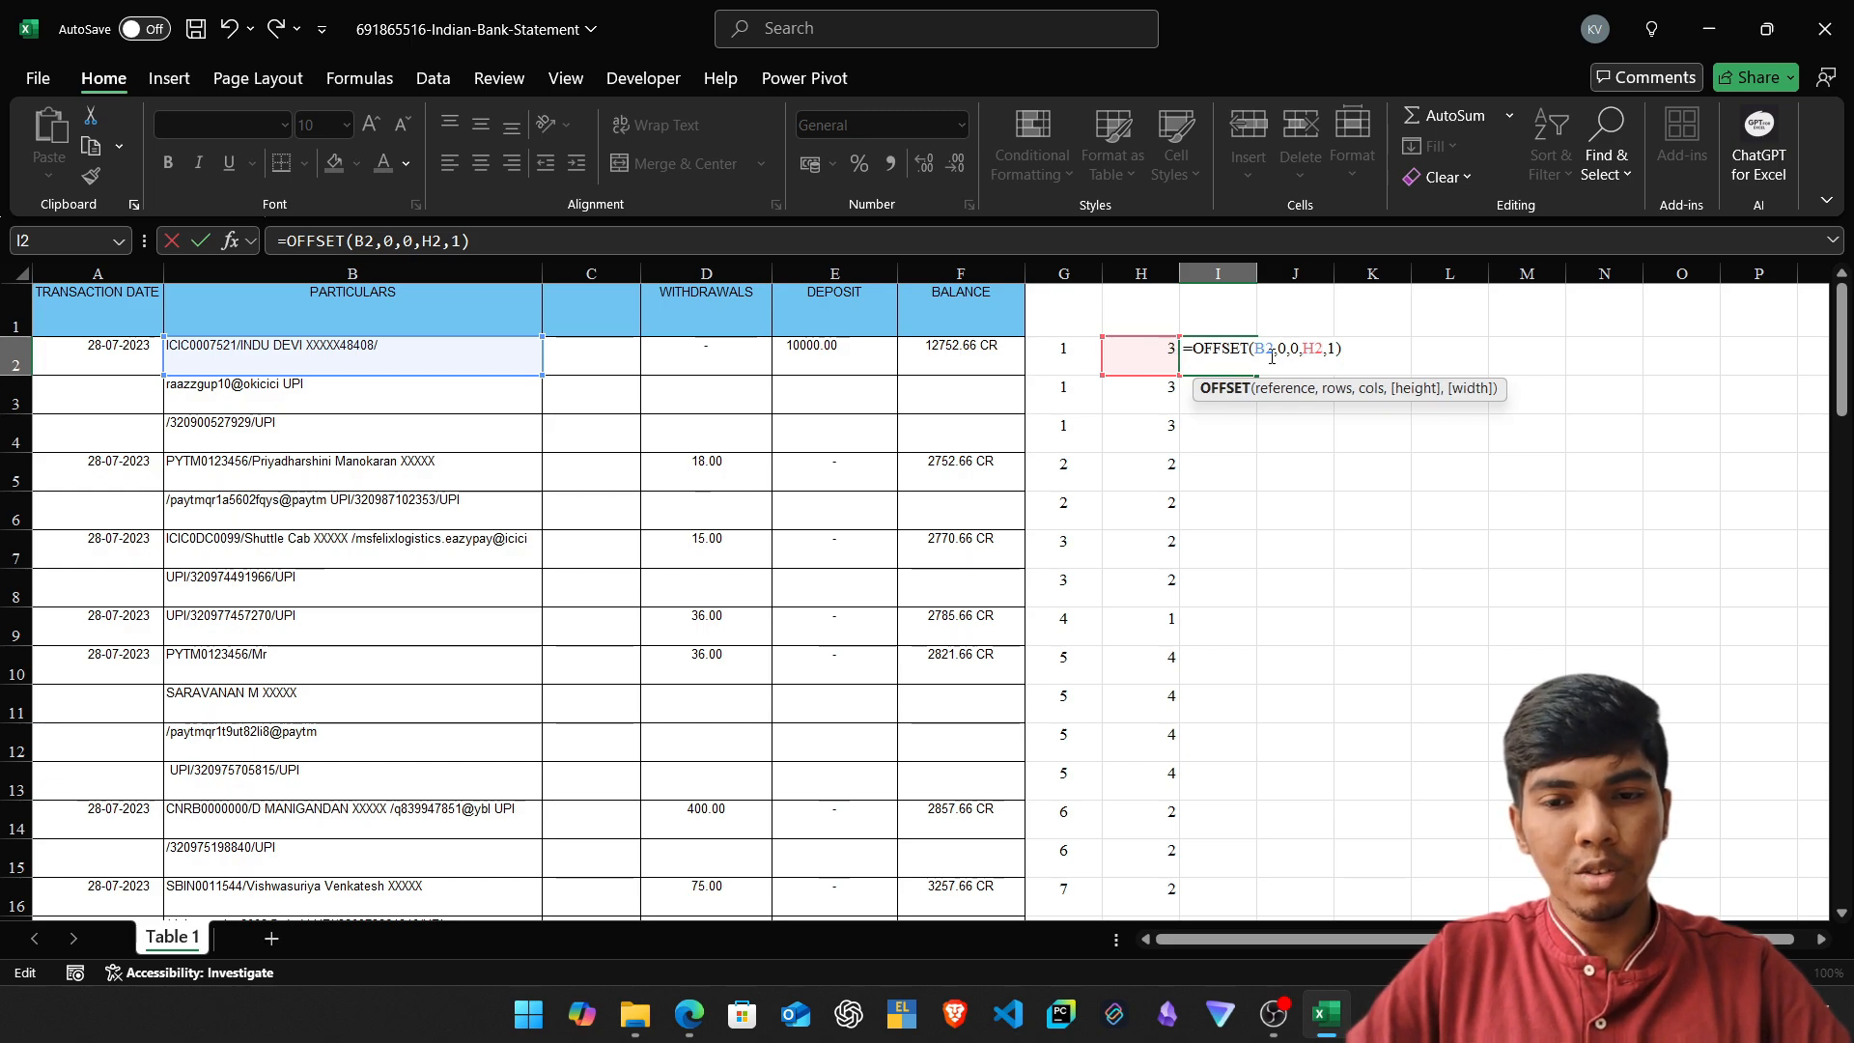
{"action": "key", "text": "ctrl+Return"}
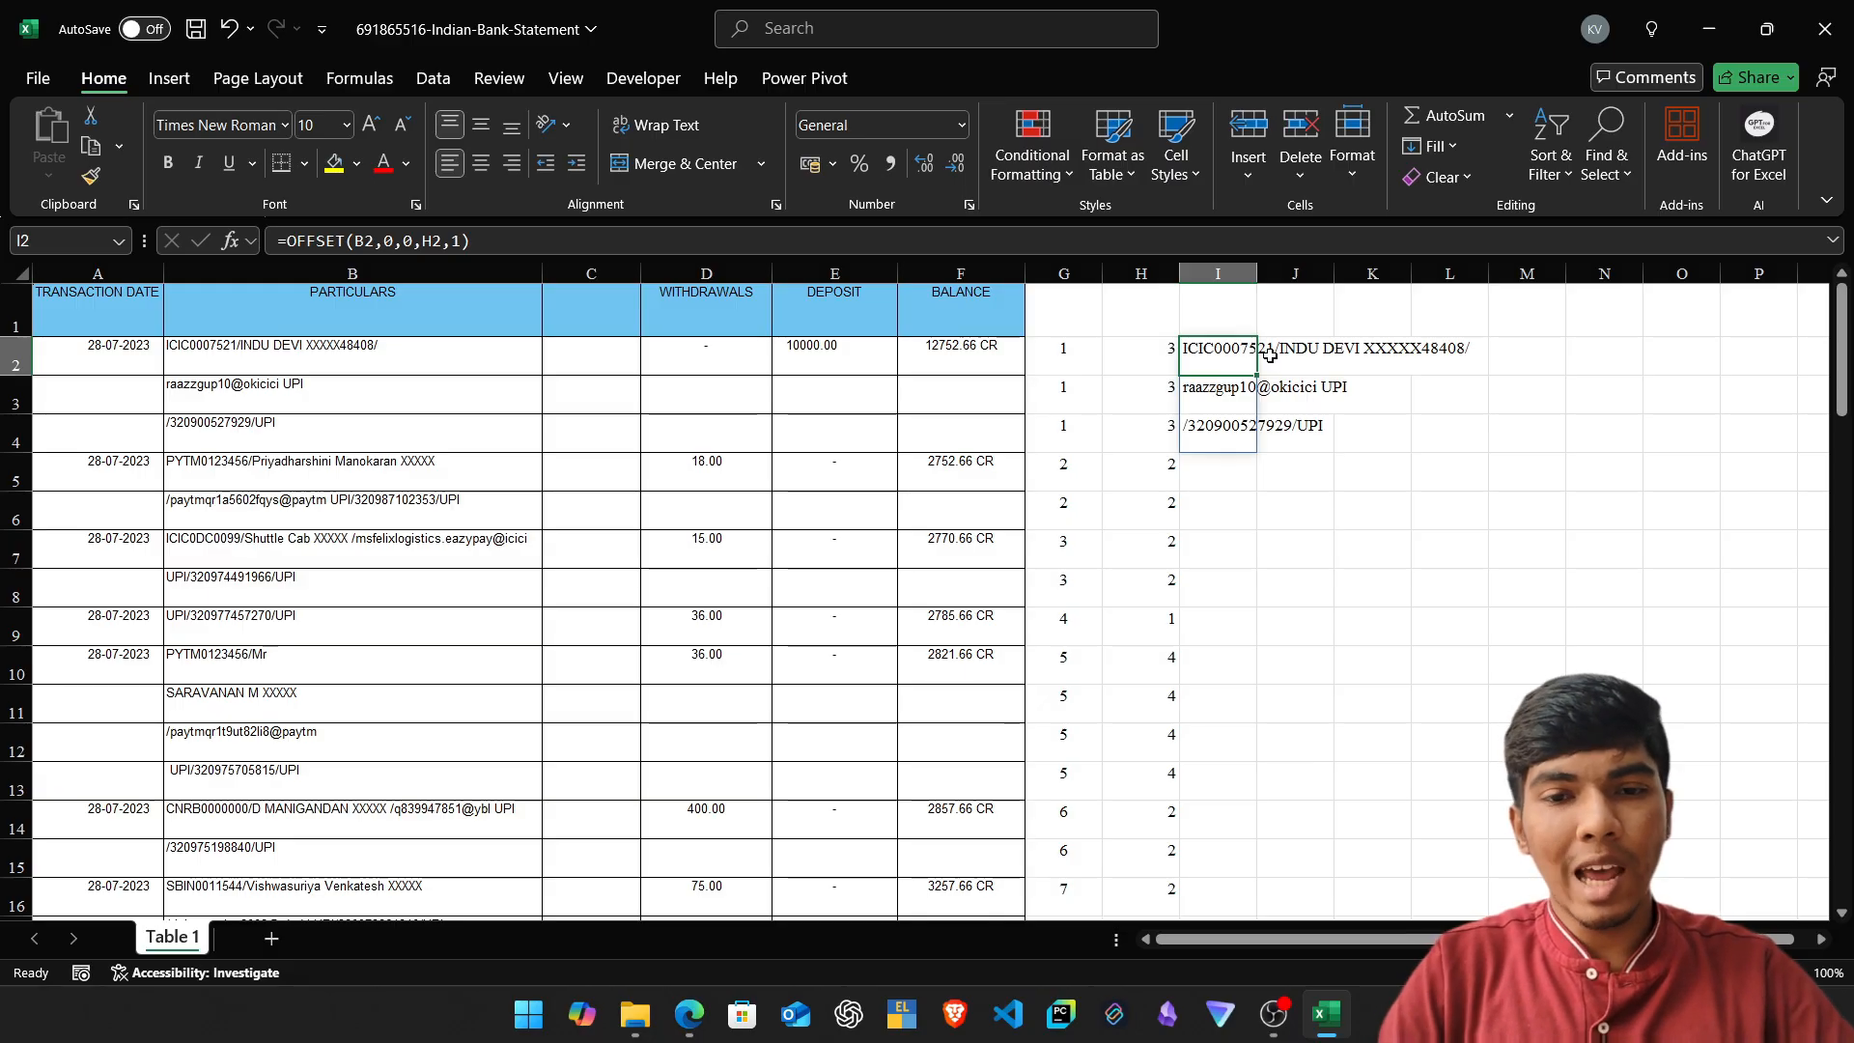
Inspect the references of the OFFSET formula in I2 and its starting cell B2.
{"action": "key", "text": "F2"}
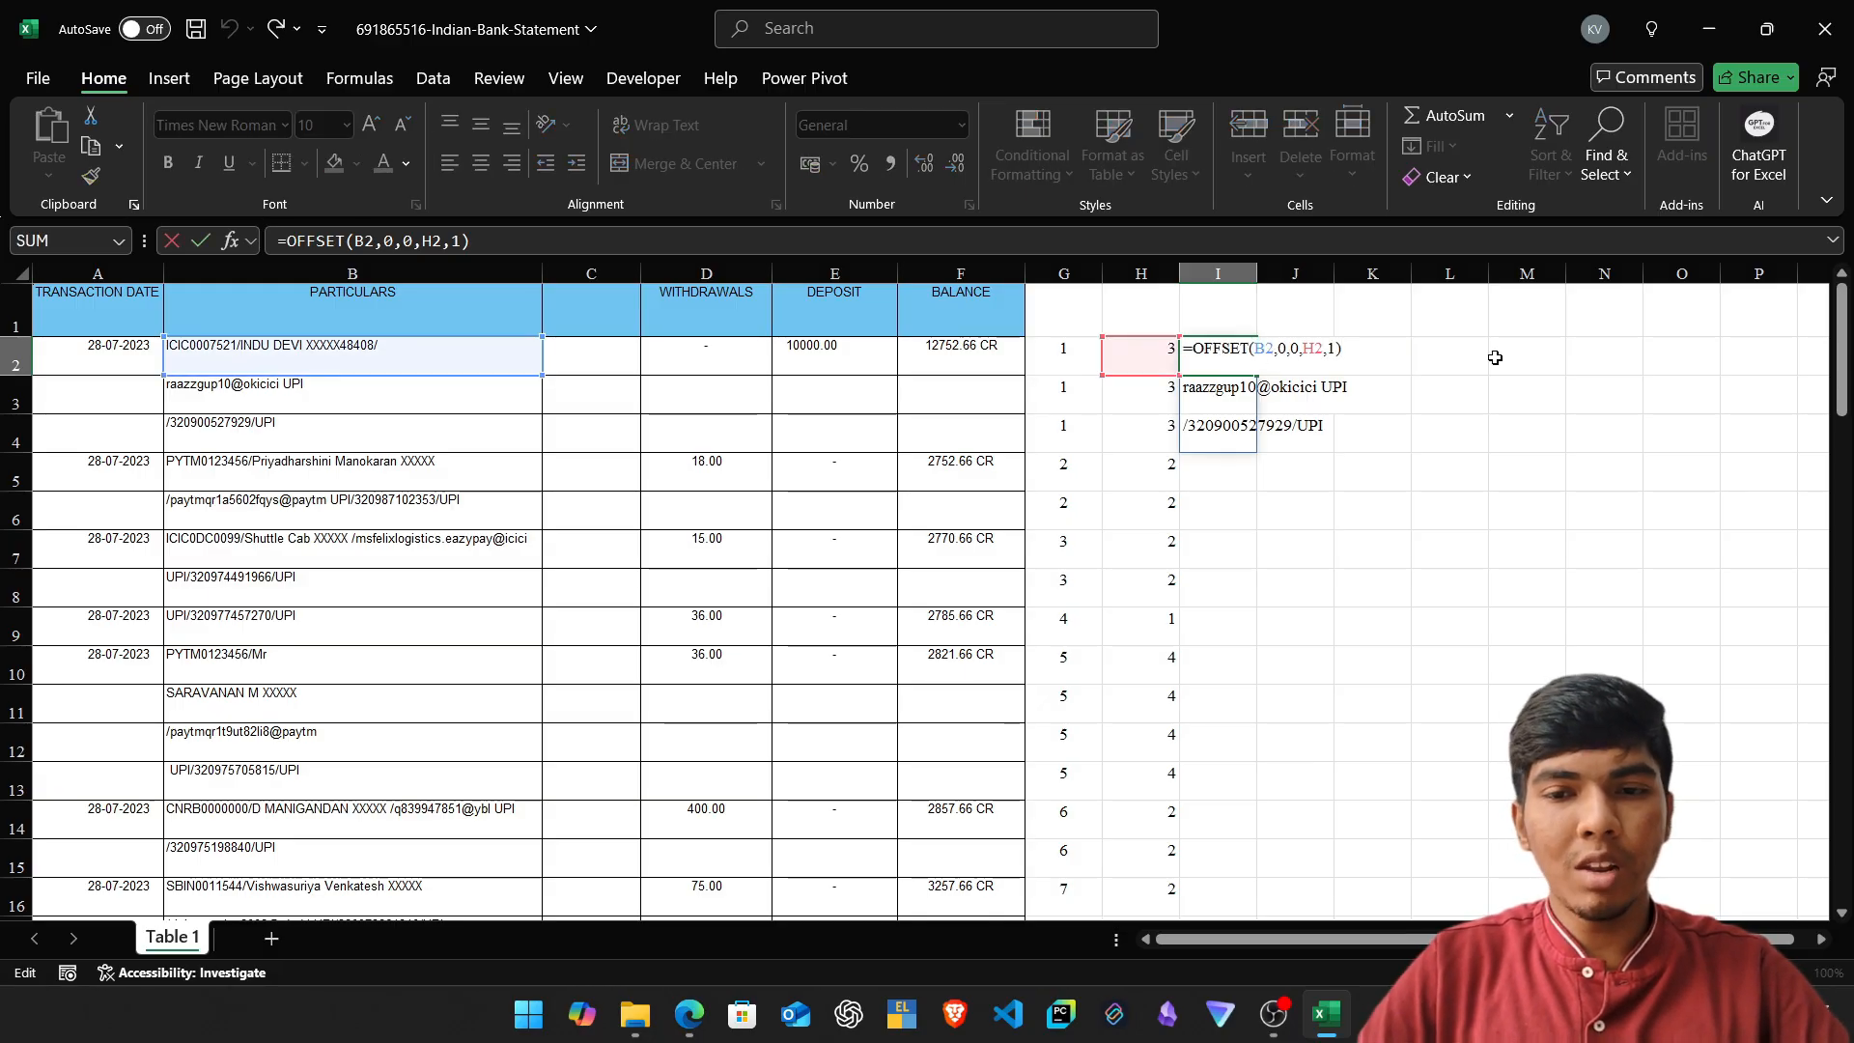
{"action": "left_click", "coordinate": [391, 354]}
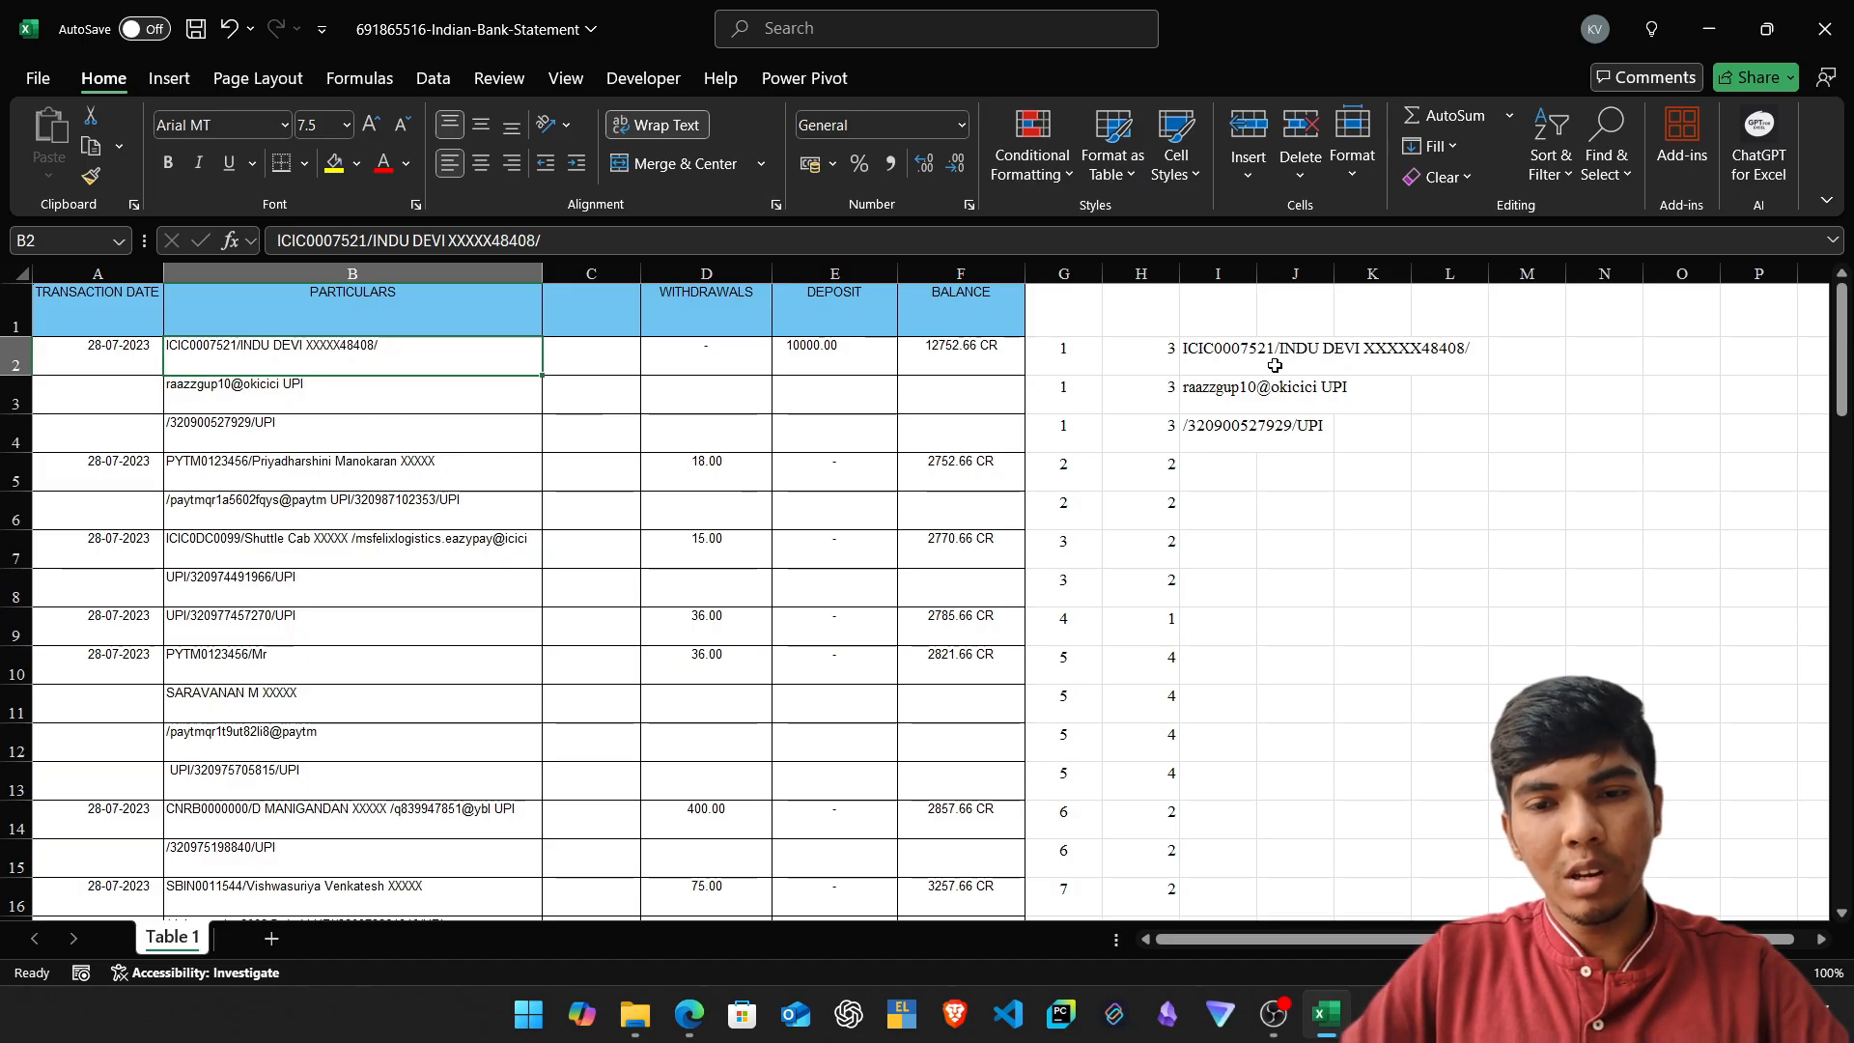
{"action": "left_click", "coordinate": [1234, 355]}
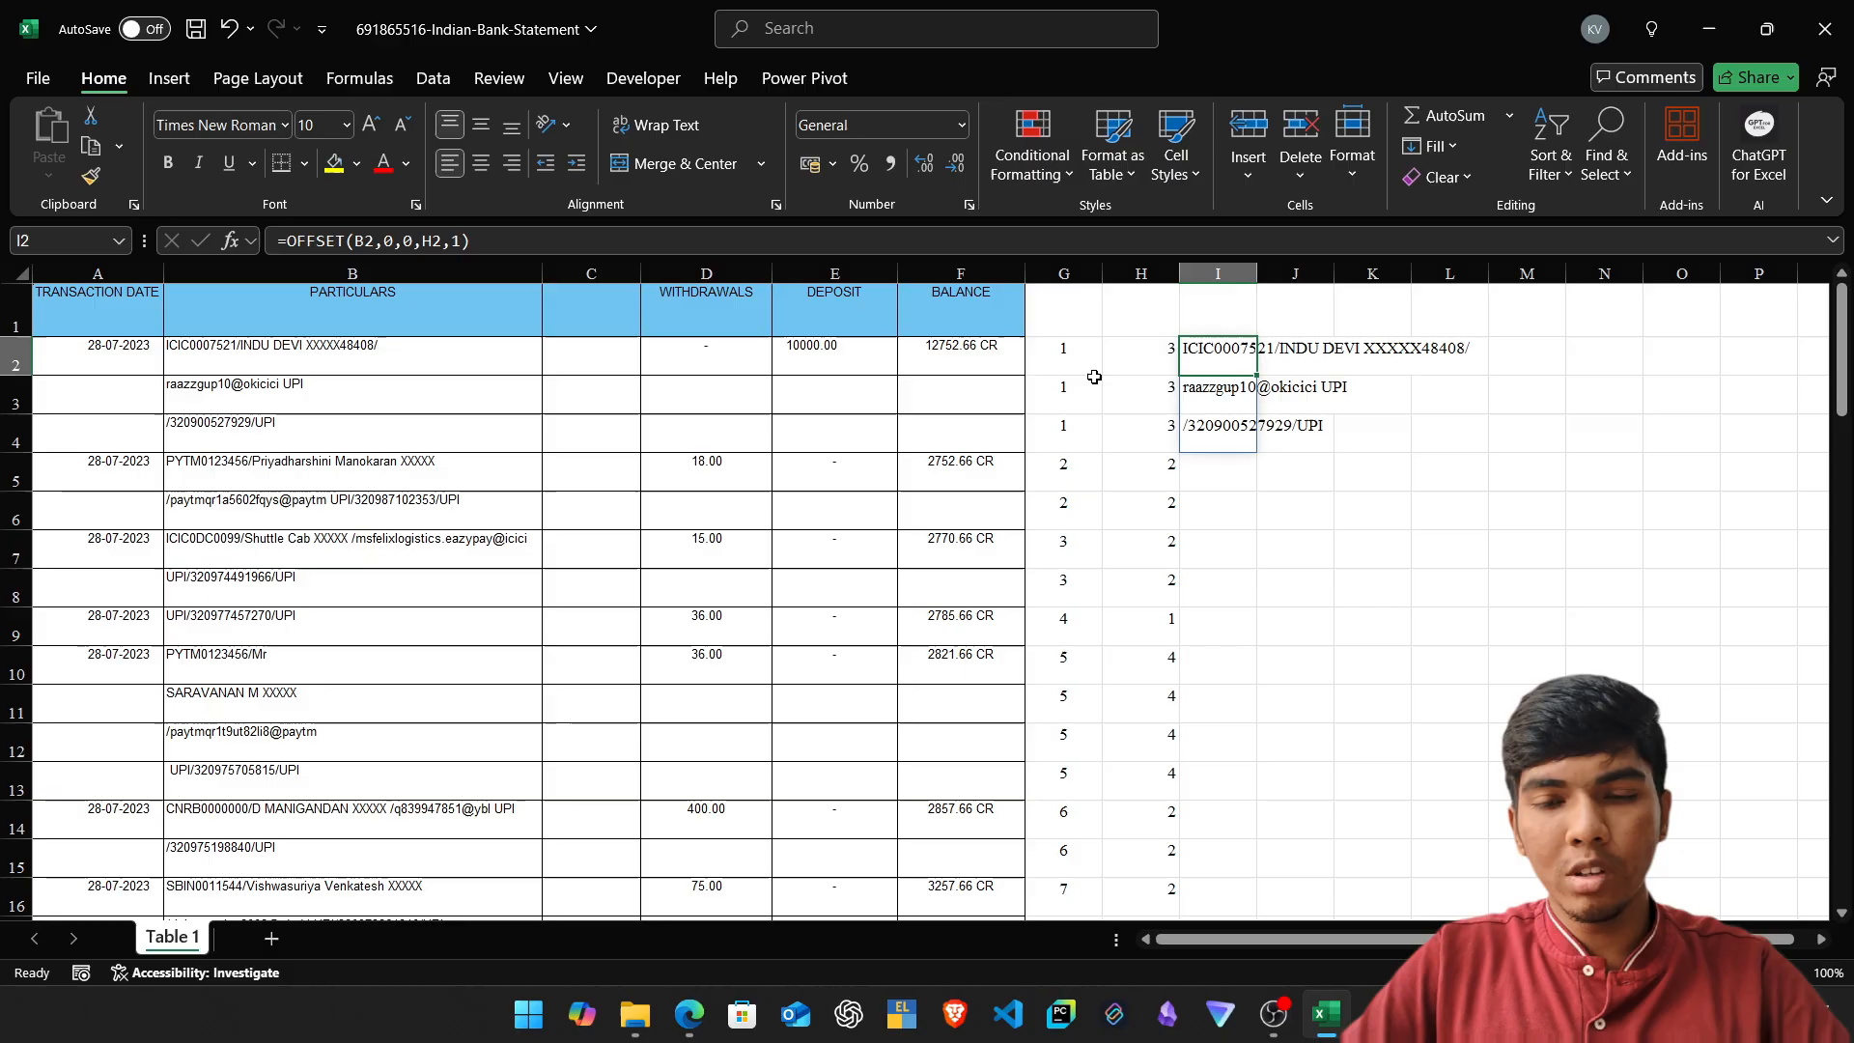
Wrap the formula in I2 with CONCAT to give =CONCAT(OFFSET(B2,0,0,H2,1)), joining the first transaction's particulars.
{"action": "left_click", "coordinate": [287, 241]}
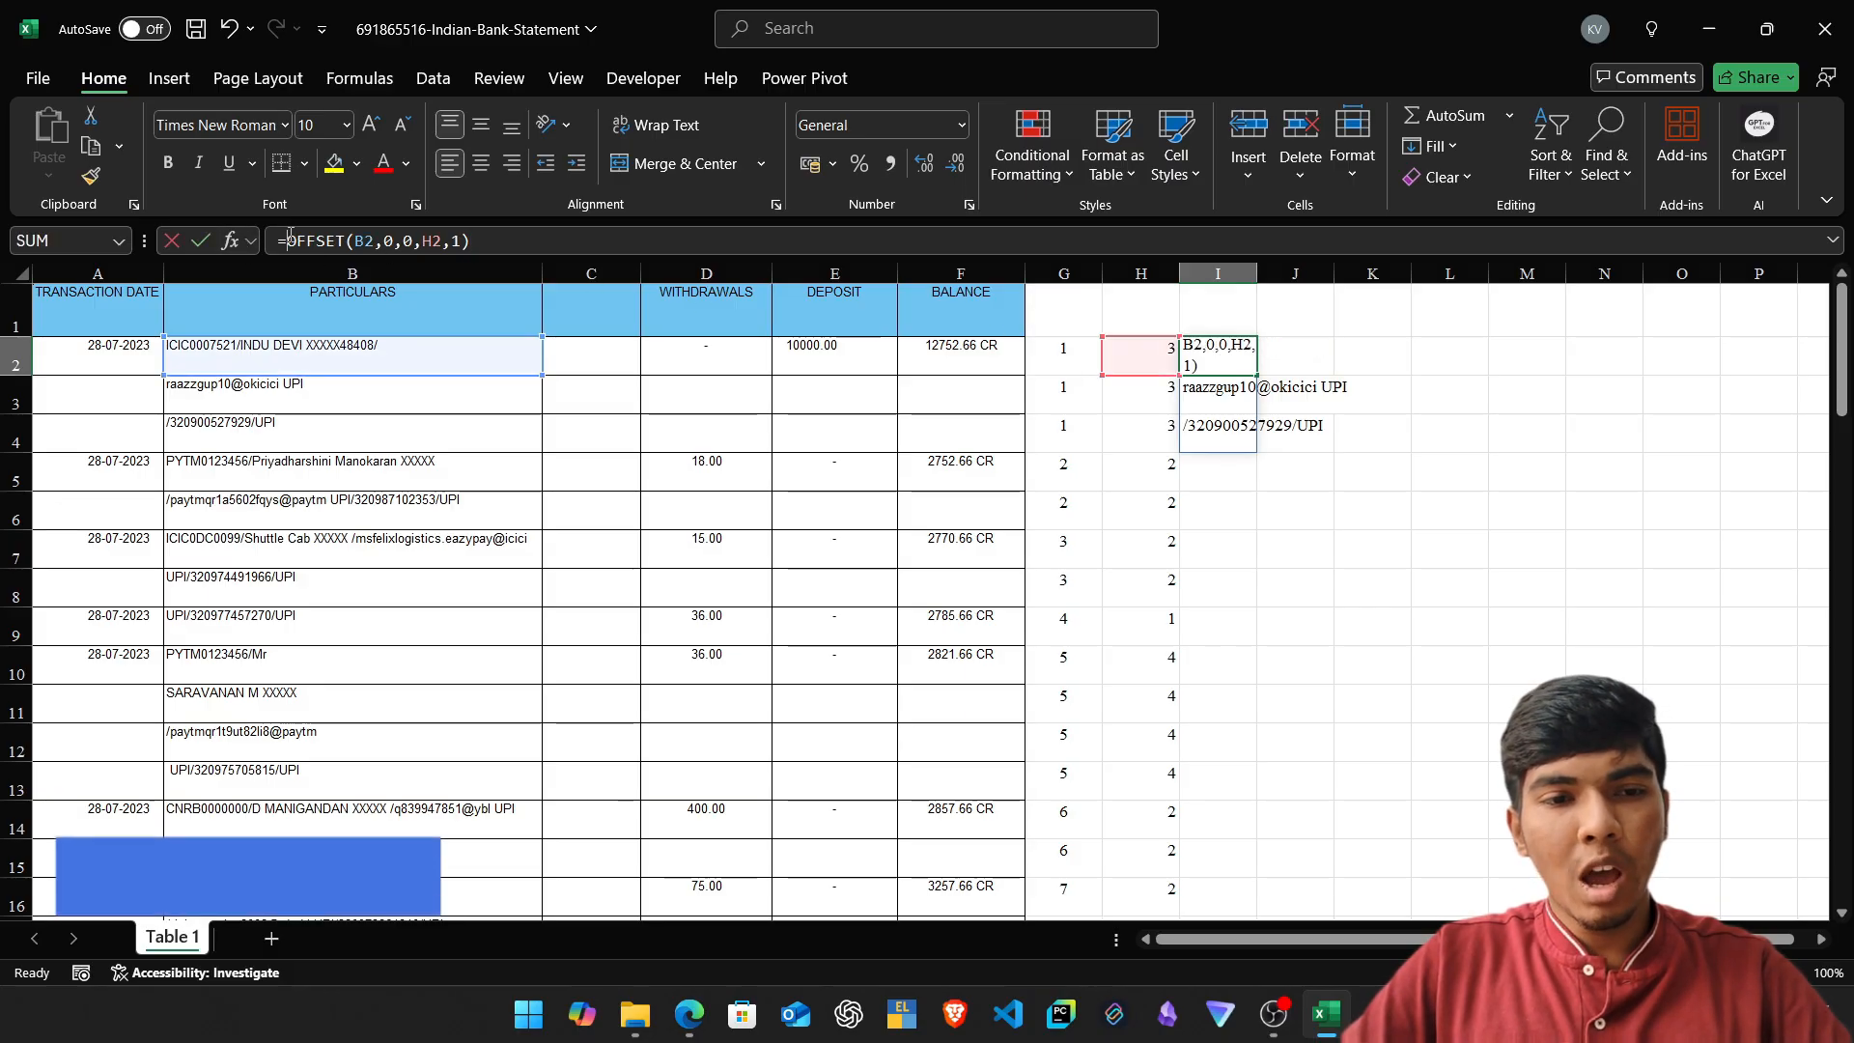
{"action": "type", "text": "CONCA"}
{"action": "key", "text": "Tab"}
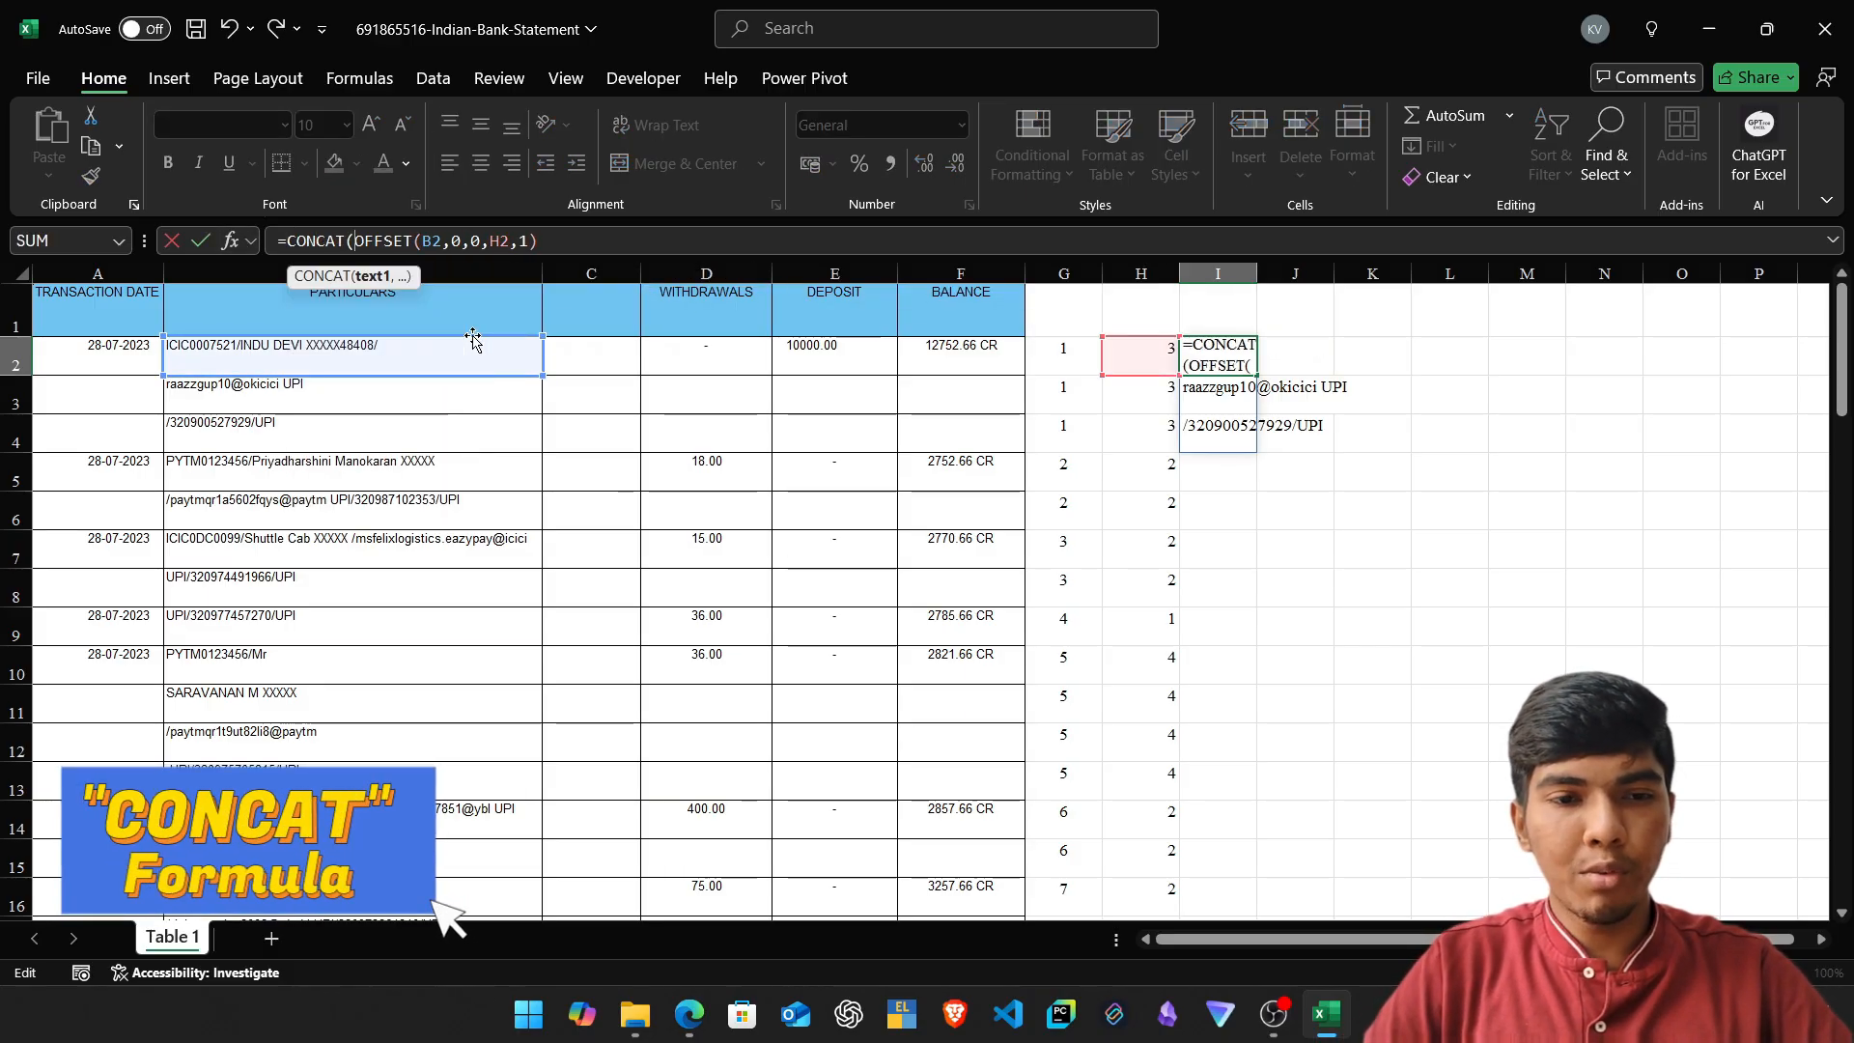
{"action": "key", "text": "Return"}
{"action": "key", "text": "Return"}
{"action": "key", "text": "Up"}
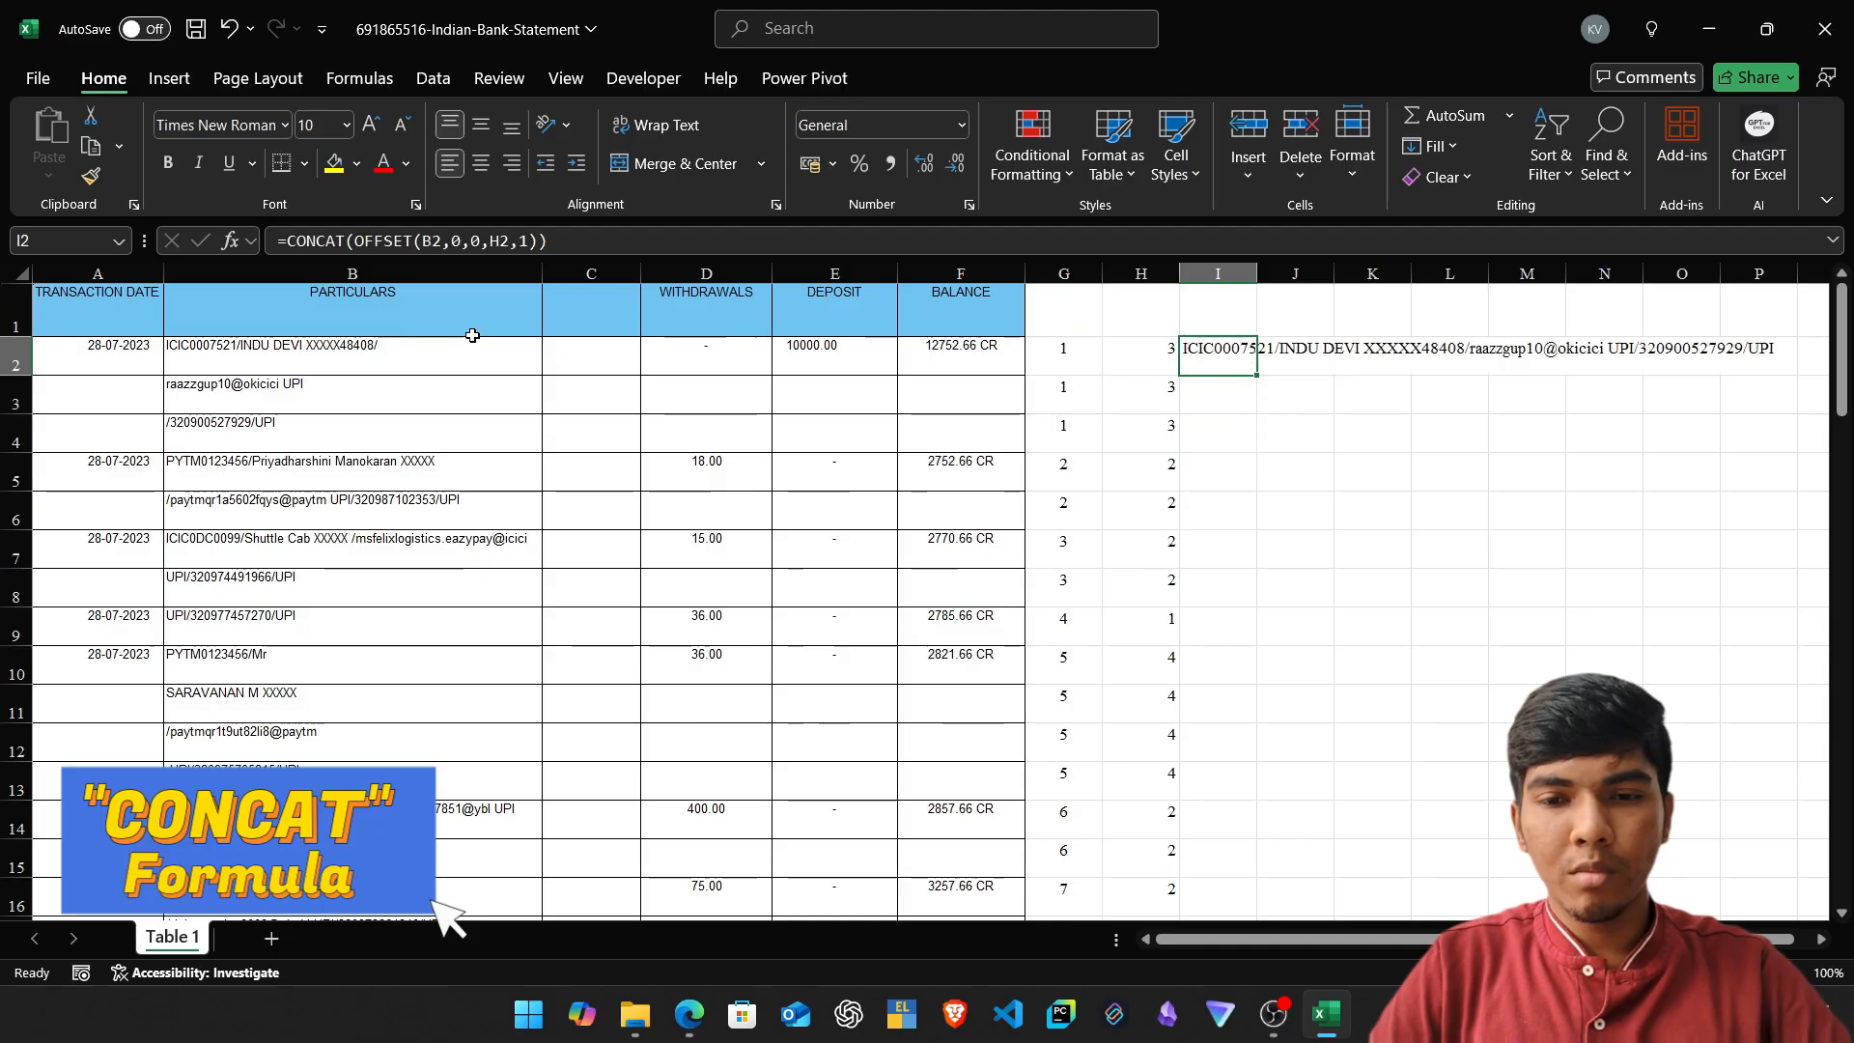
Inspect the B2 reference, H2 height and width arguments inside the CONCAT formula in I2.
{"action": "left_click", "coordinate": [383, 240]}
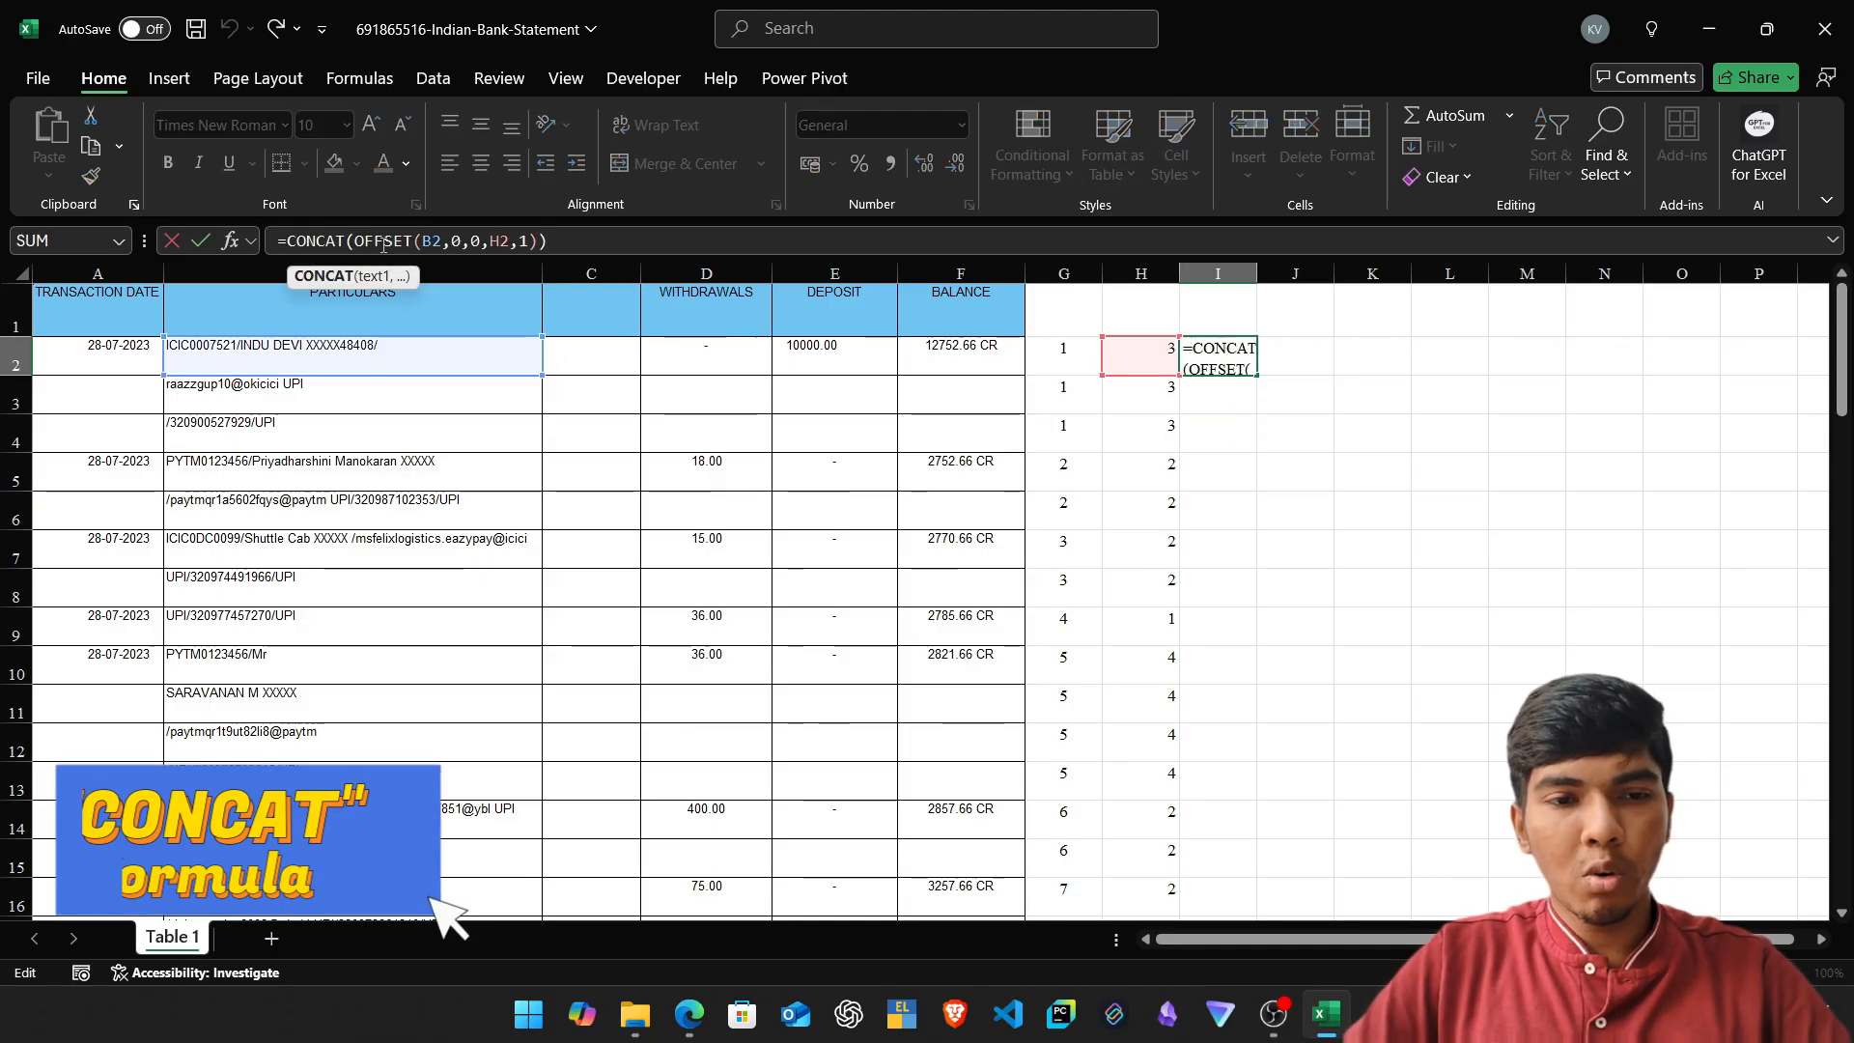
{"action": "double_click", "coordinate": [432, 242]}
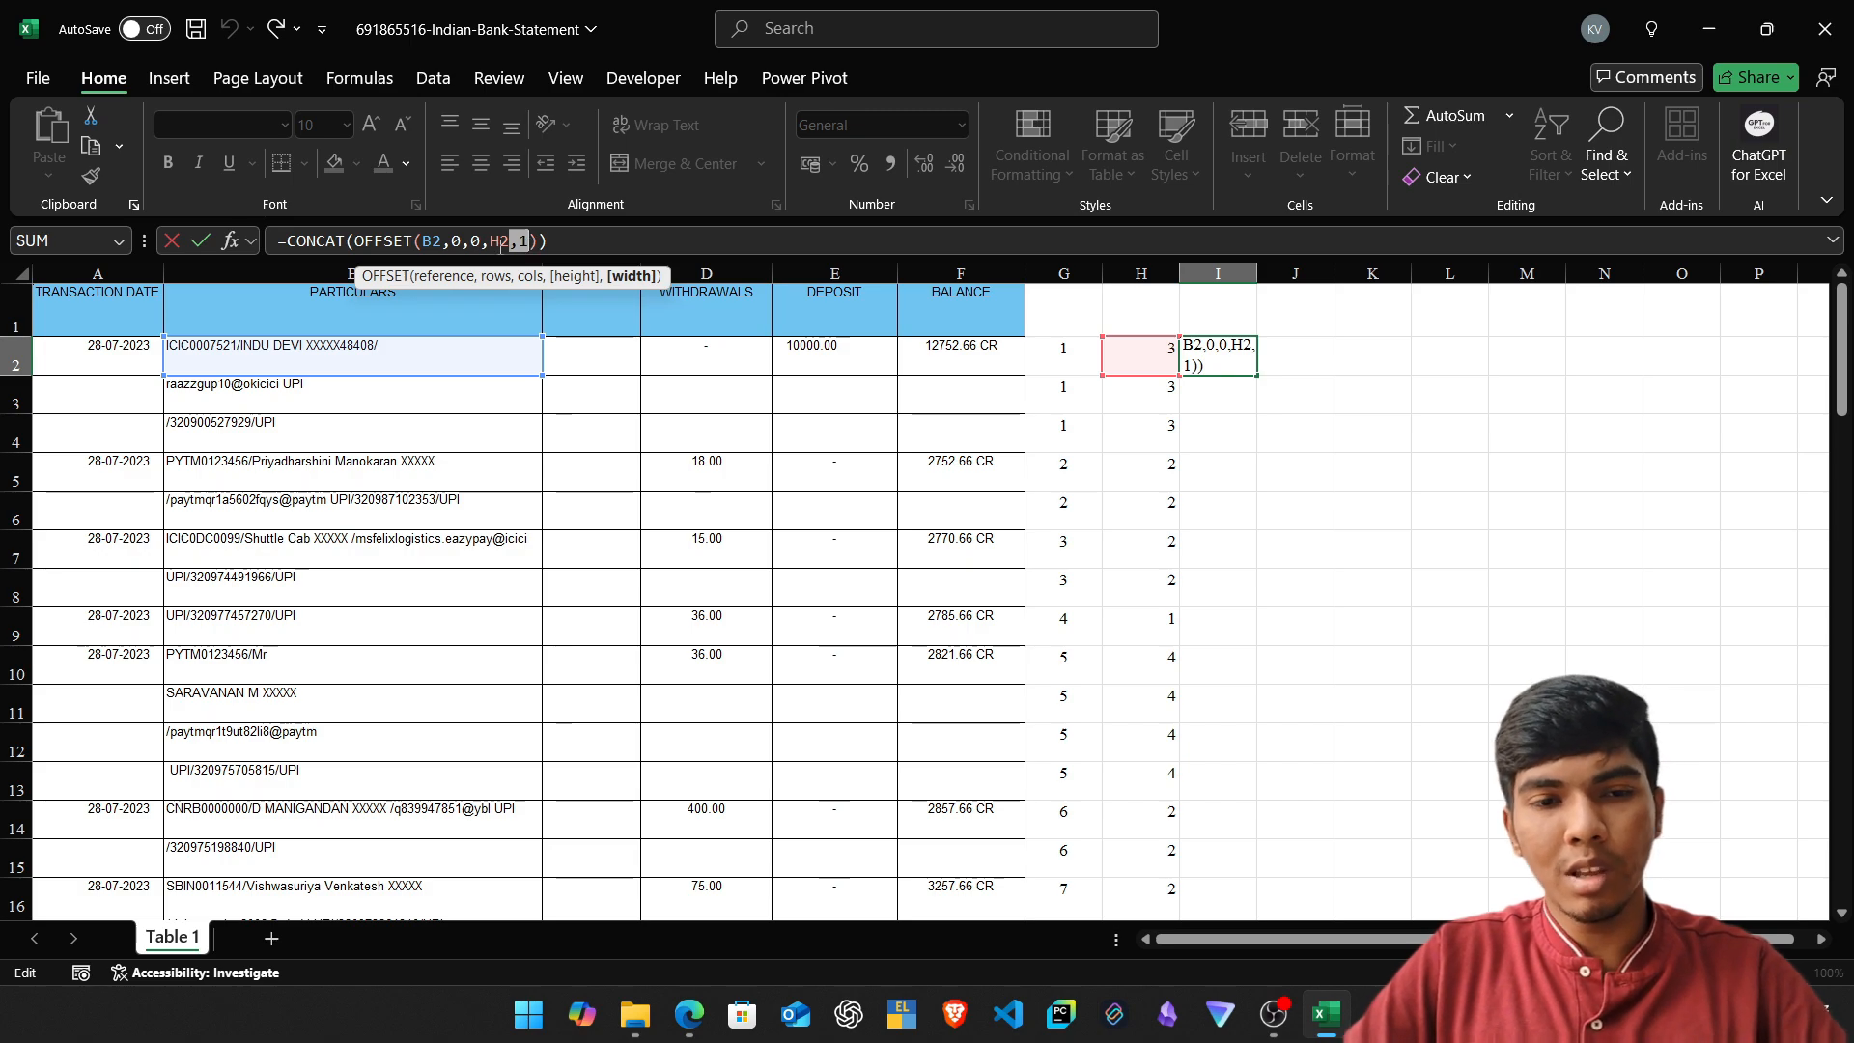
{"action": "double_click", "coordinate": [500, 242]}
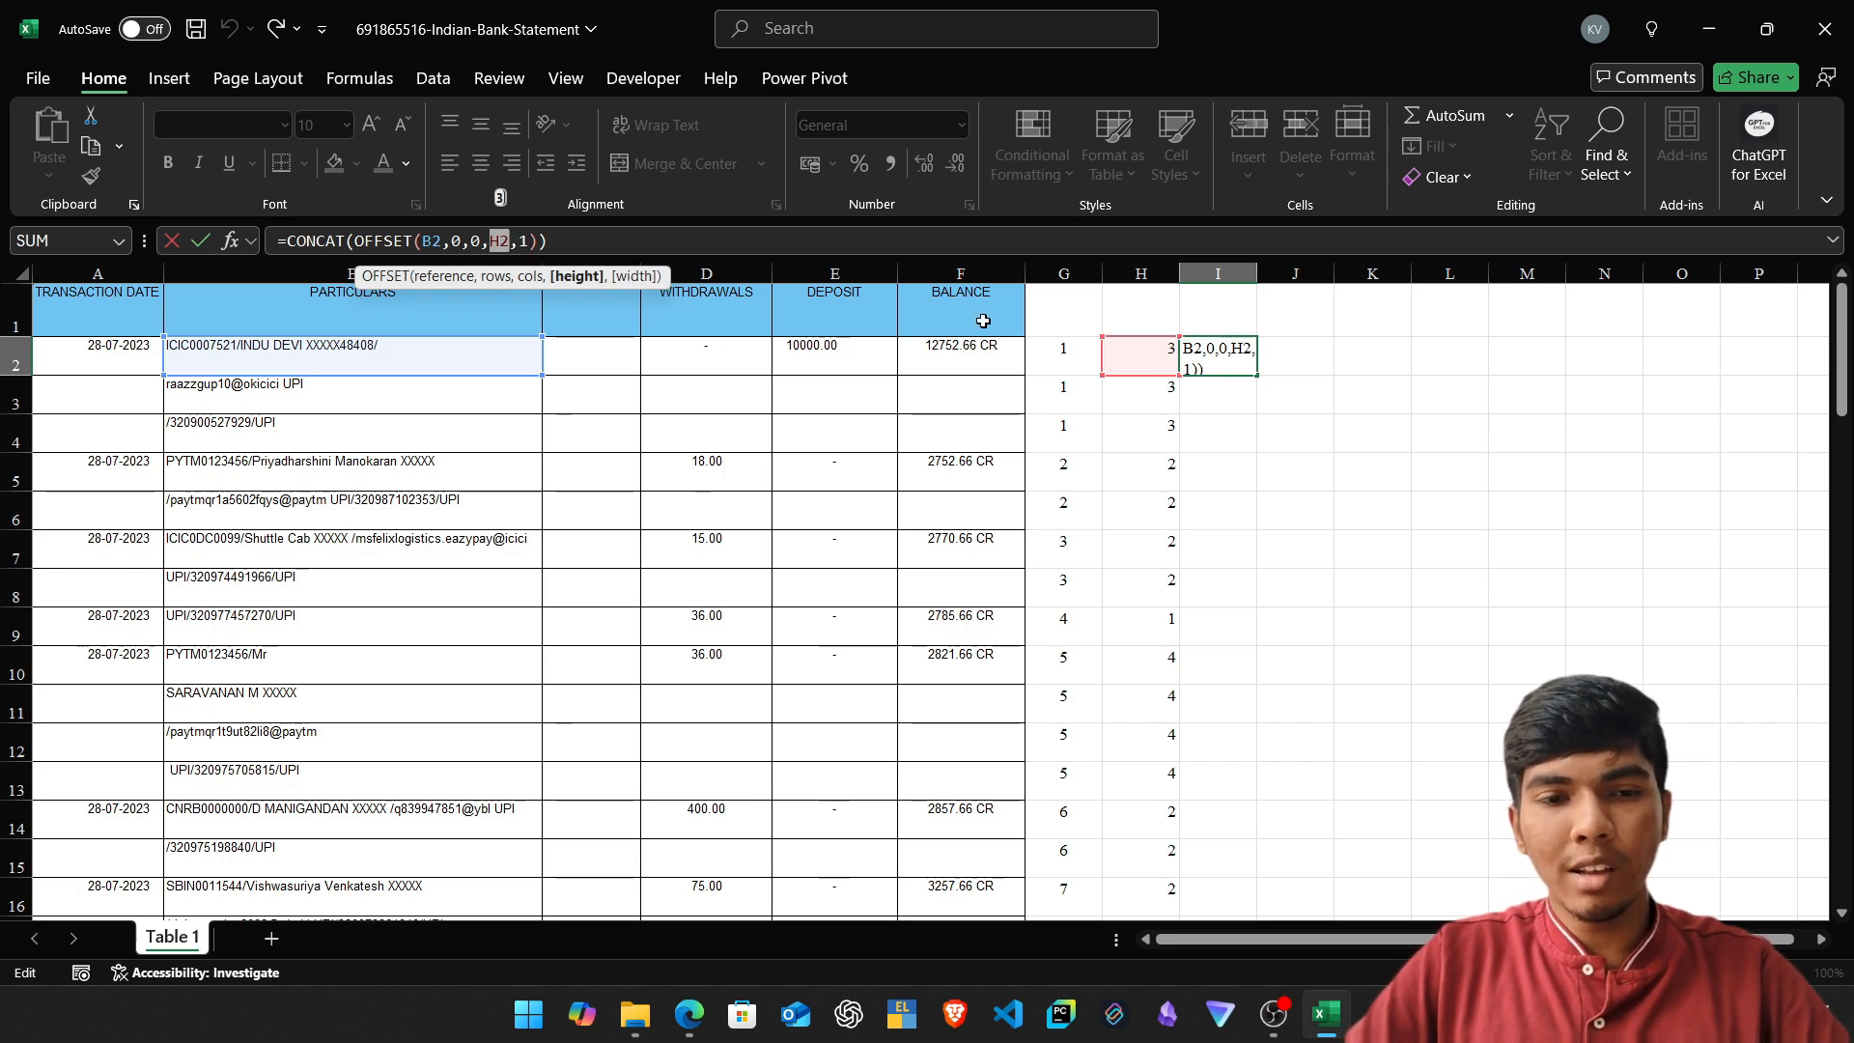
{"action": "key", "text": "ctrl+Return"}
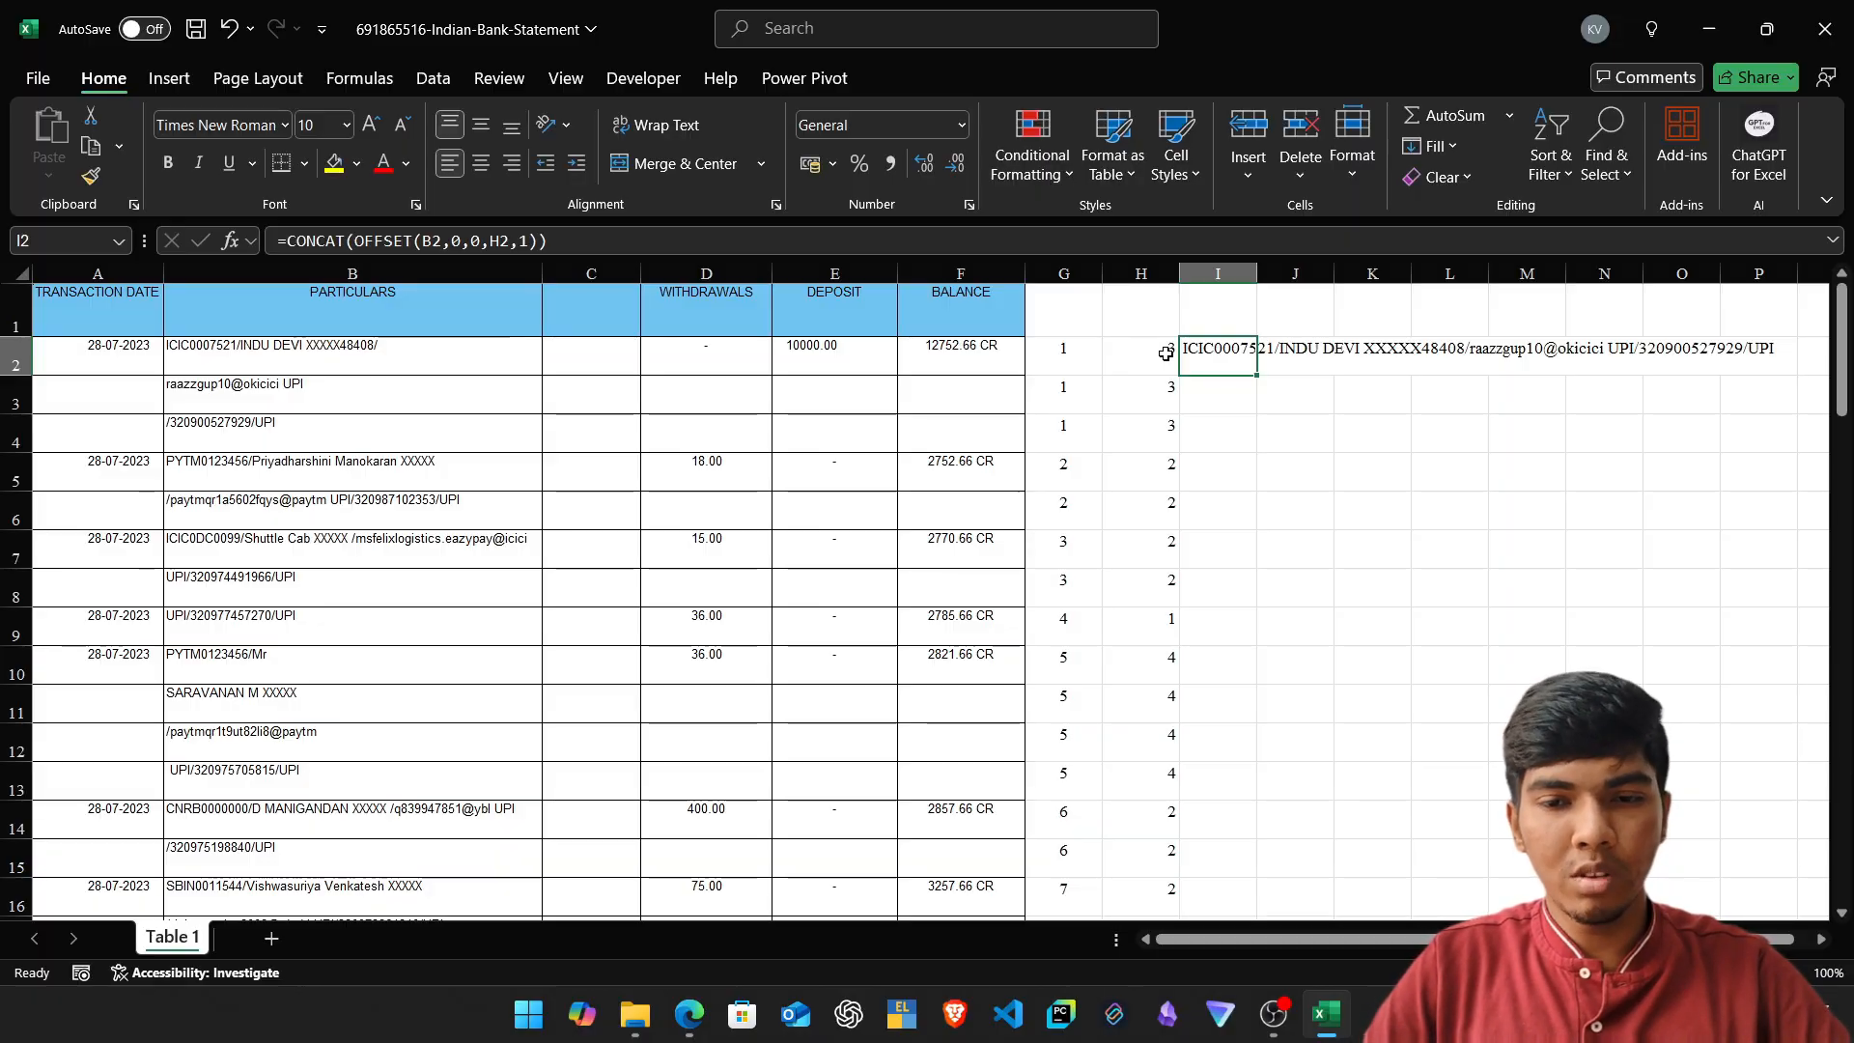
Autofit the width of column I to its joined particulars text.
{"action": "key", "text": "ctrl+space"}
{"action": "key", "text": "alt+h"}
{"action": "key", "text": "o"}
{"action": "key", "text": "i"}
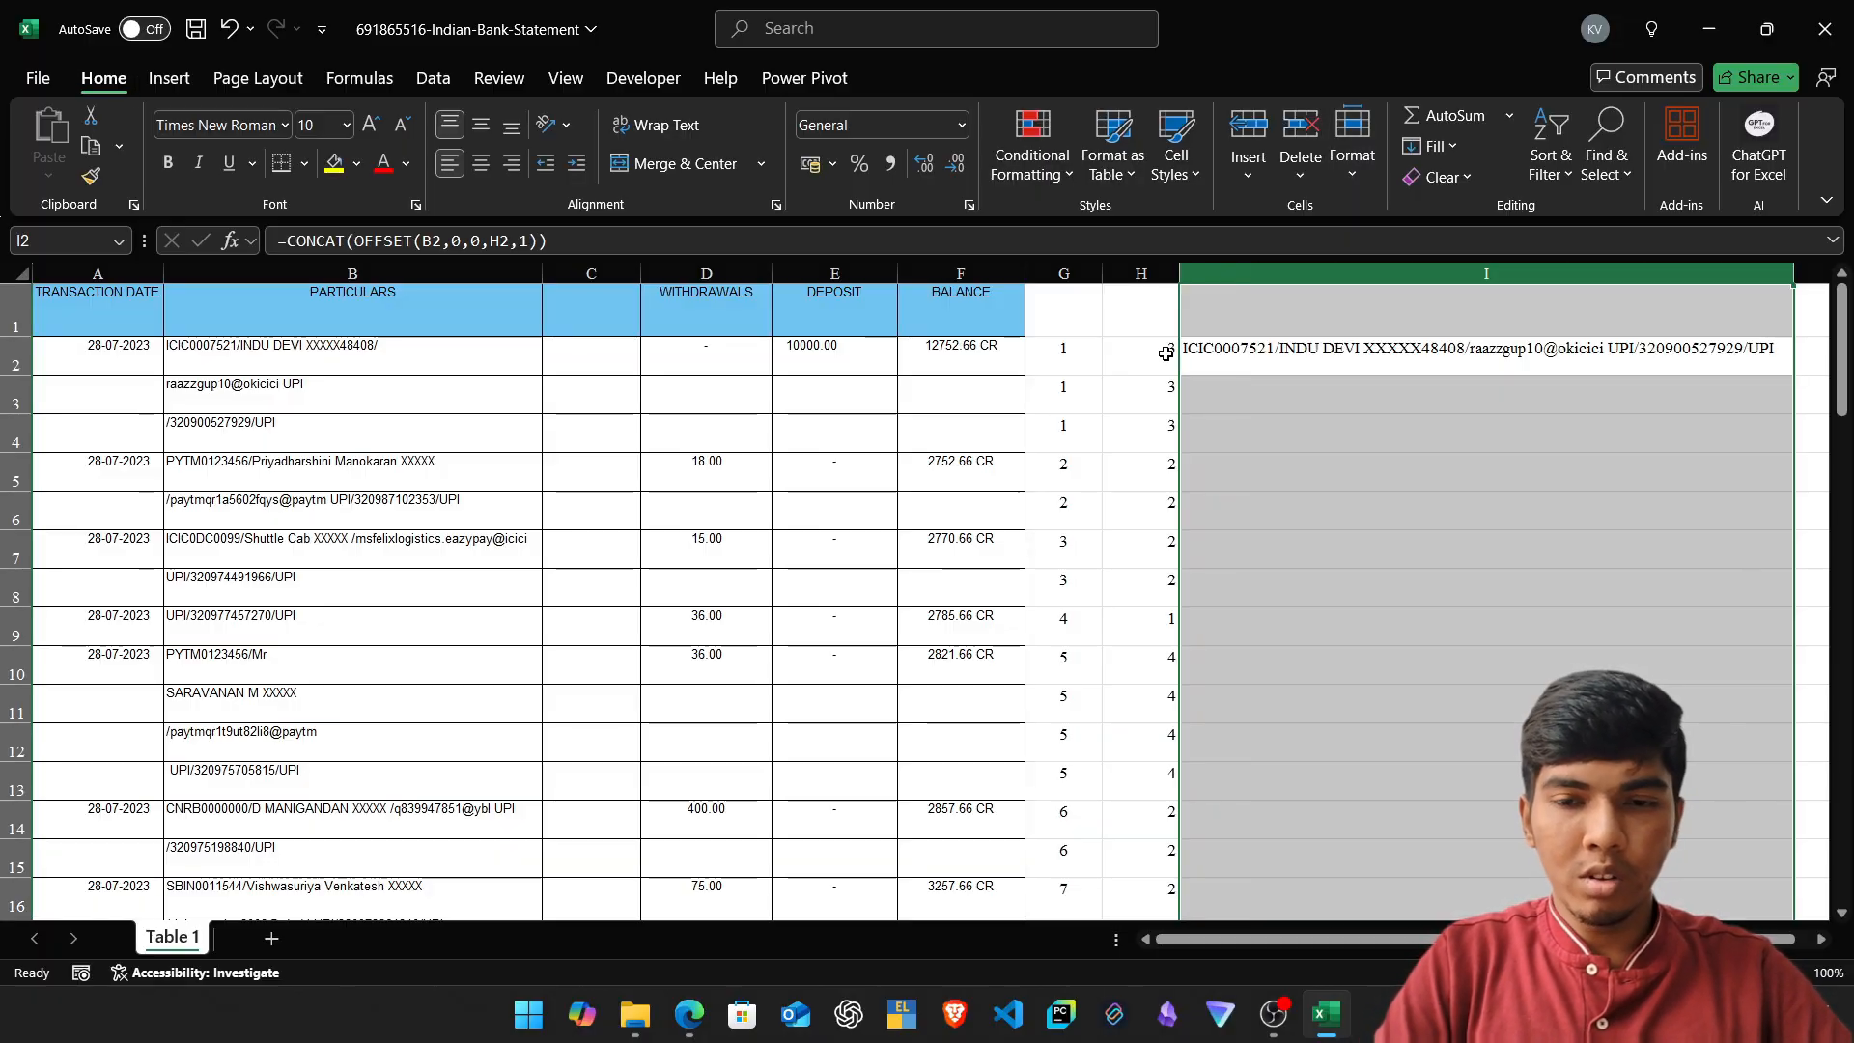
Add filters to the header row 1 across columns A to I.
{"action": "key", "text": "Down"}
{"action": "key", "text": "Left"}
{"action": "key", "text": "Up"}
{"action": "key", "text": "ctrl+Left"}
{"action": "key", "text": "ctrl+Left"}
{"action": "key", "text": "ctrl+Left"}
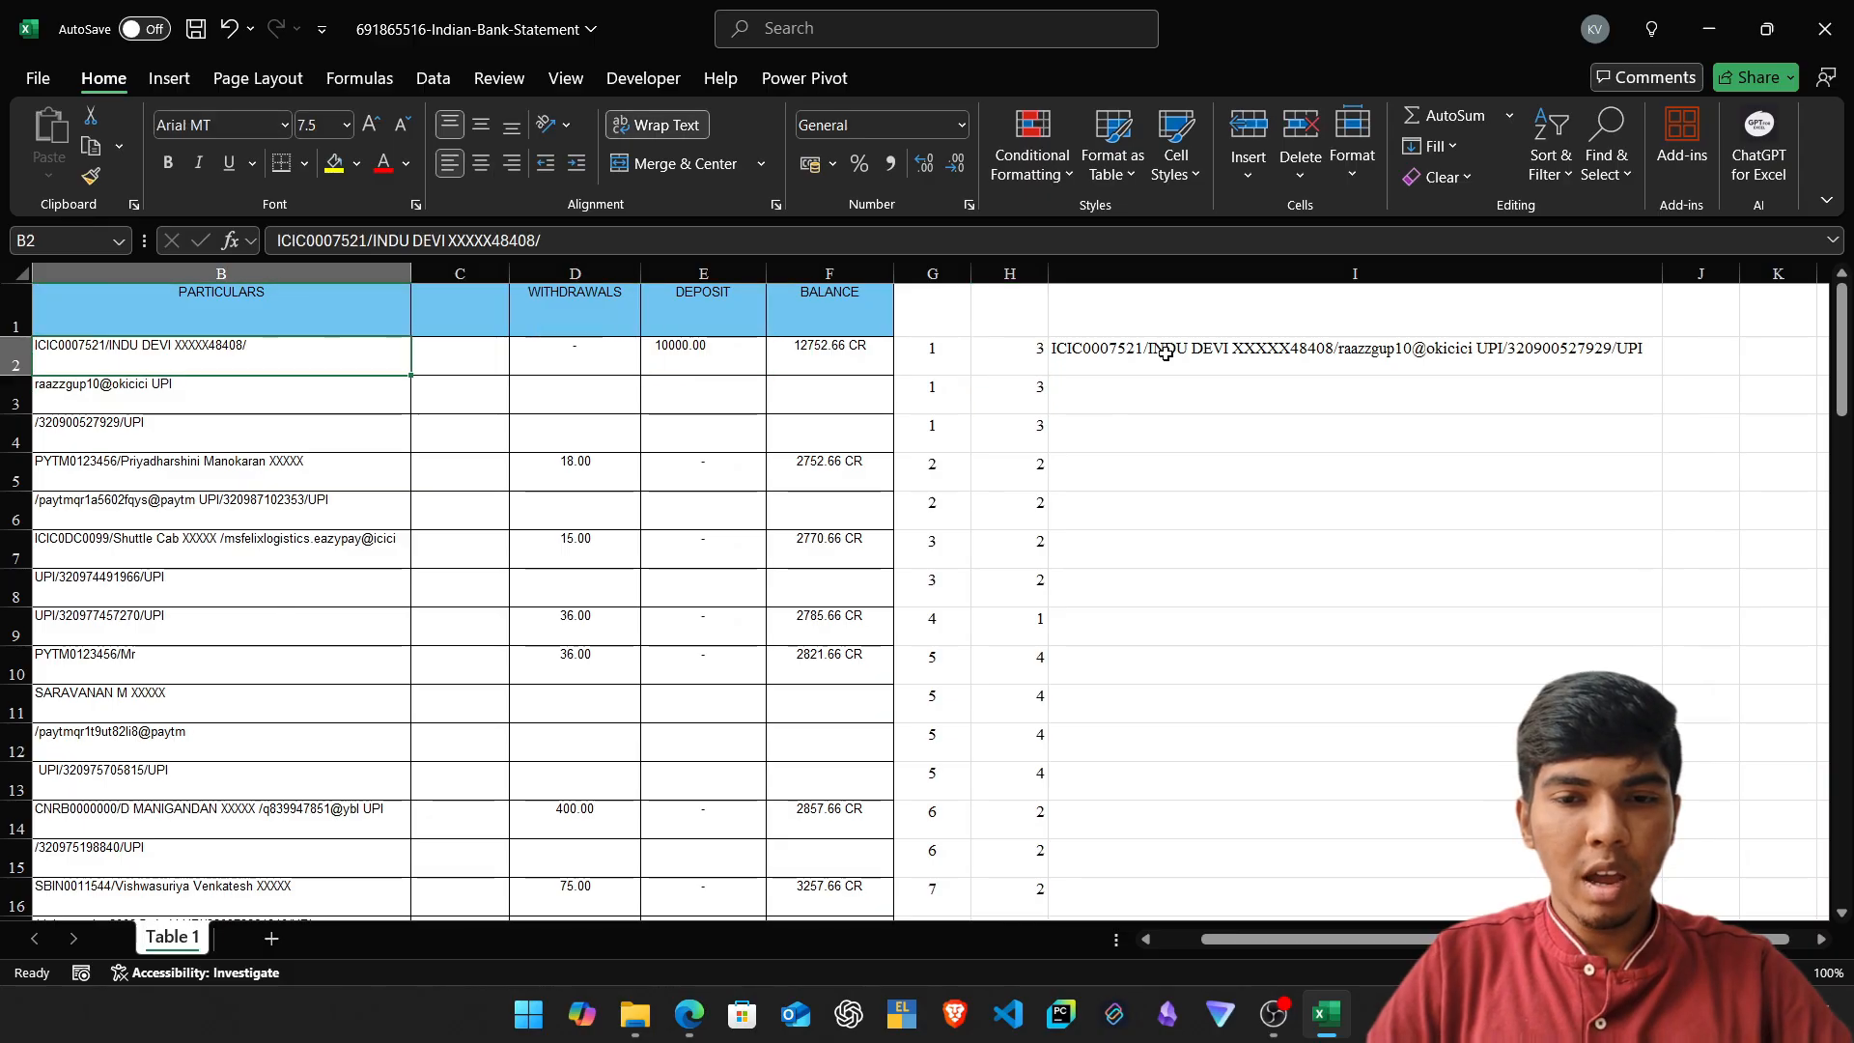
{"action": "key", "text": "Right"}
{"action": "key", "text": "Right"}
{"action": "key", "text": "Right"}
{"action": "key", "text": "Right"}
{"action": "key", "text": "Right"}
{"action": "key", "text": "Right"}
{"action": "key", "text": "Right"}
{"action": "key", "text": "shift+space"}
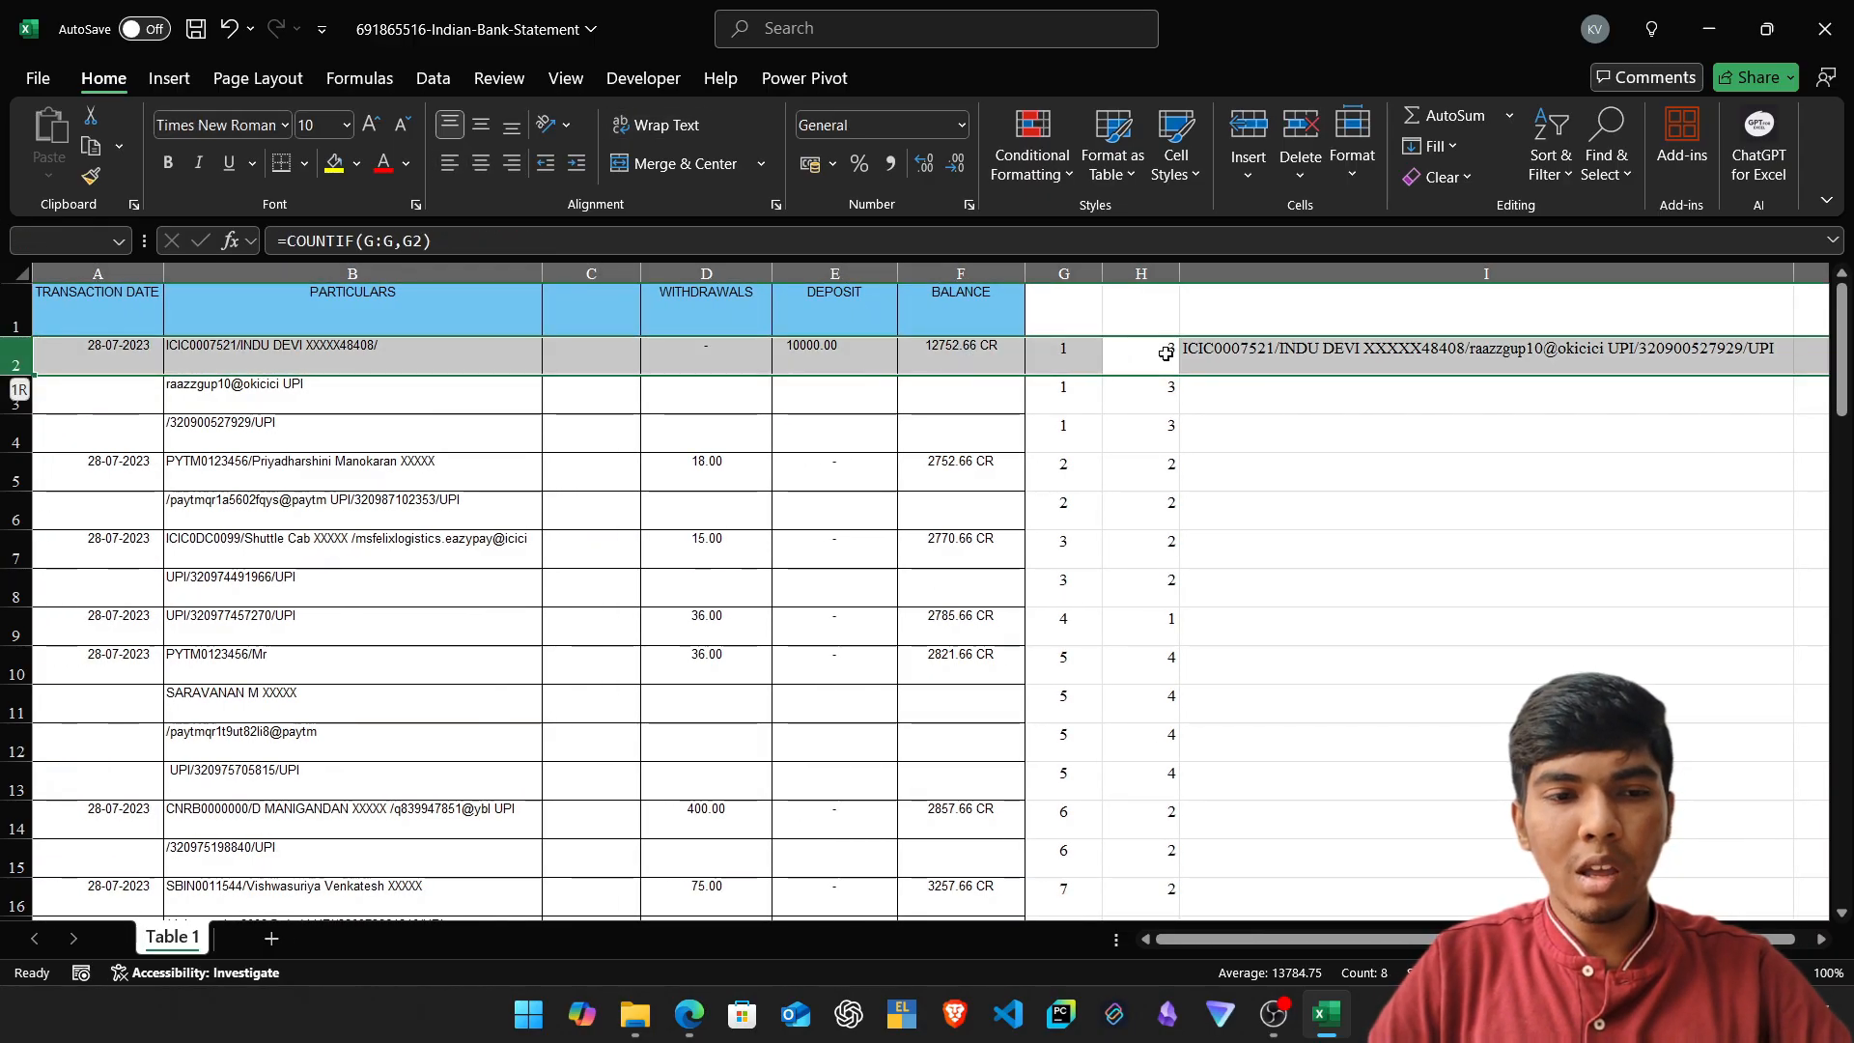
{"action": "key", "text": "Up"}
{"action": "key", "text": "shift+space"}
{"action": "key", "text": "Right"}
{"action": "key", "text": "Down"}
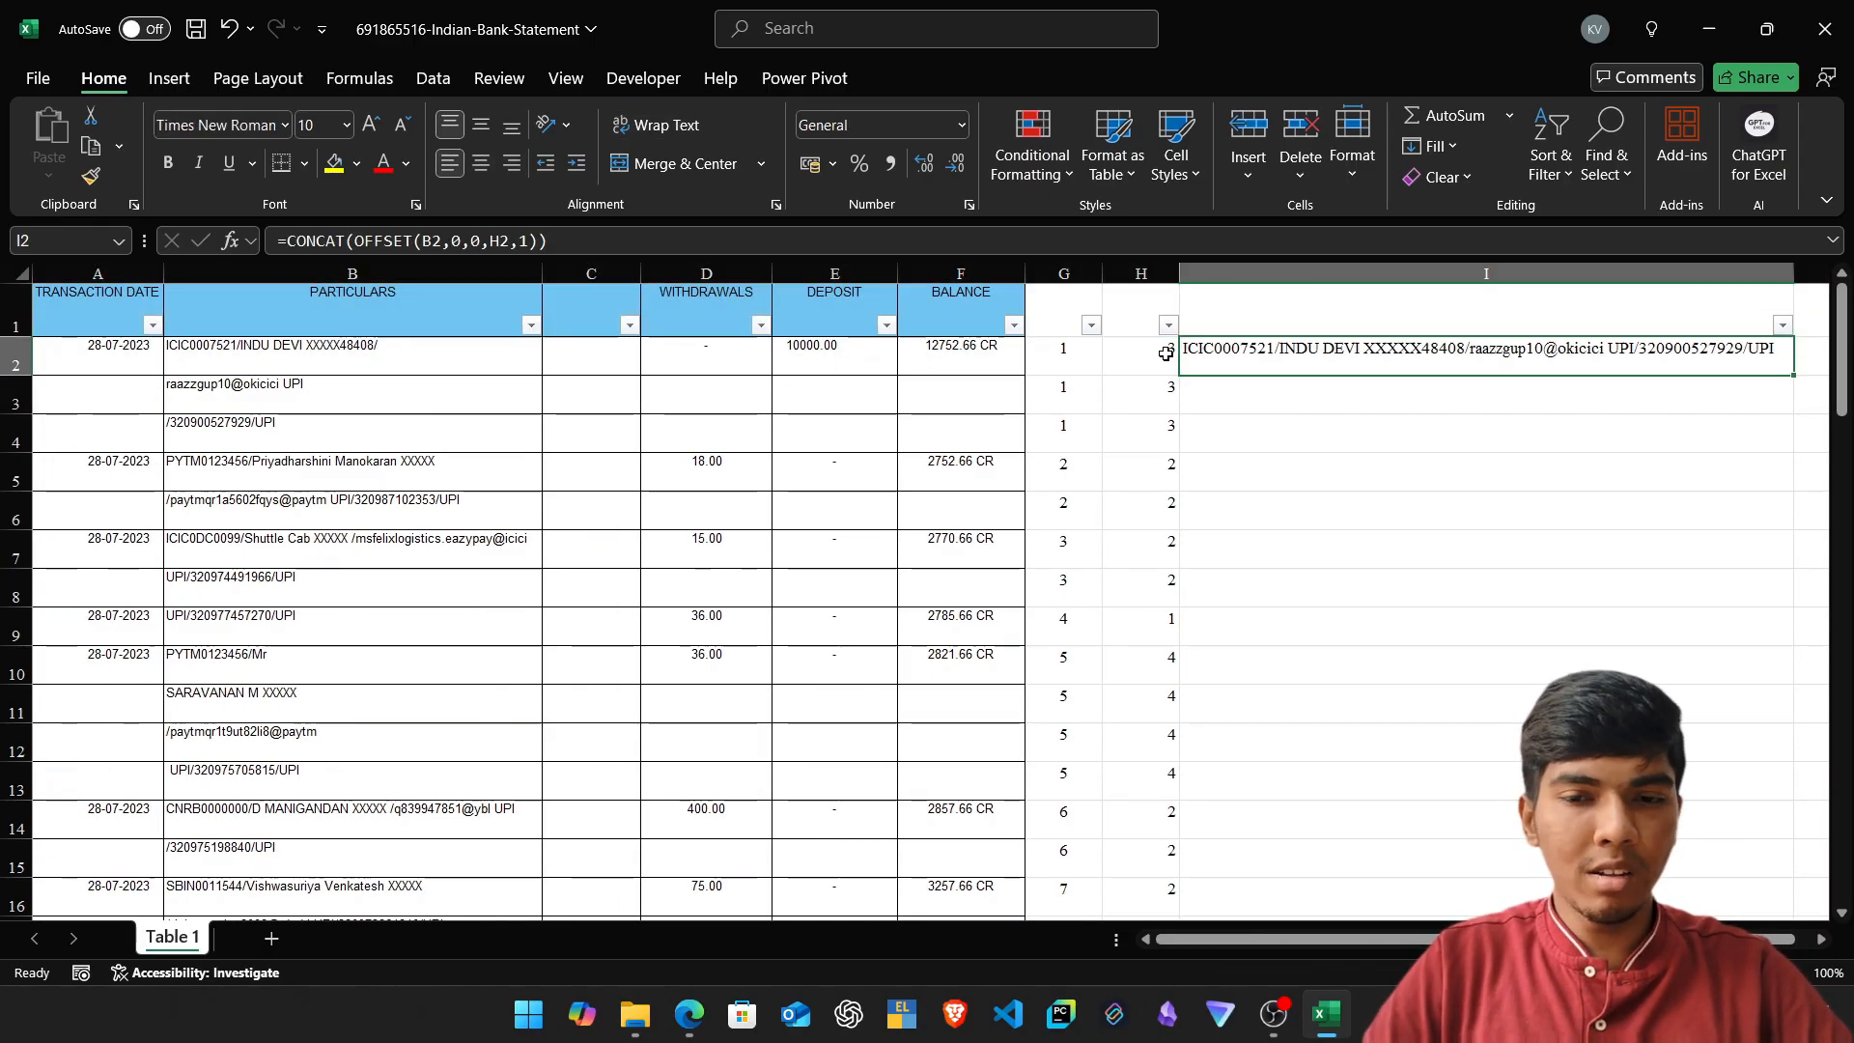
Copy the CONCAT formula in I2 and filter the Transaction Date column to exclude blanks.
{"action": "key", "text": "ctrl+c"}
{"action": "key", "text": "ctrl+Left"}
{"action": "key", "text": "ctrl+Left"}
{"action": "key", "text": "ctrl+Left"}
{"action": "key", "text": "Up"}
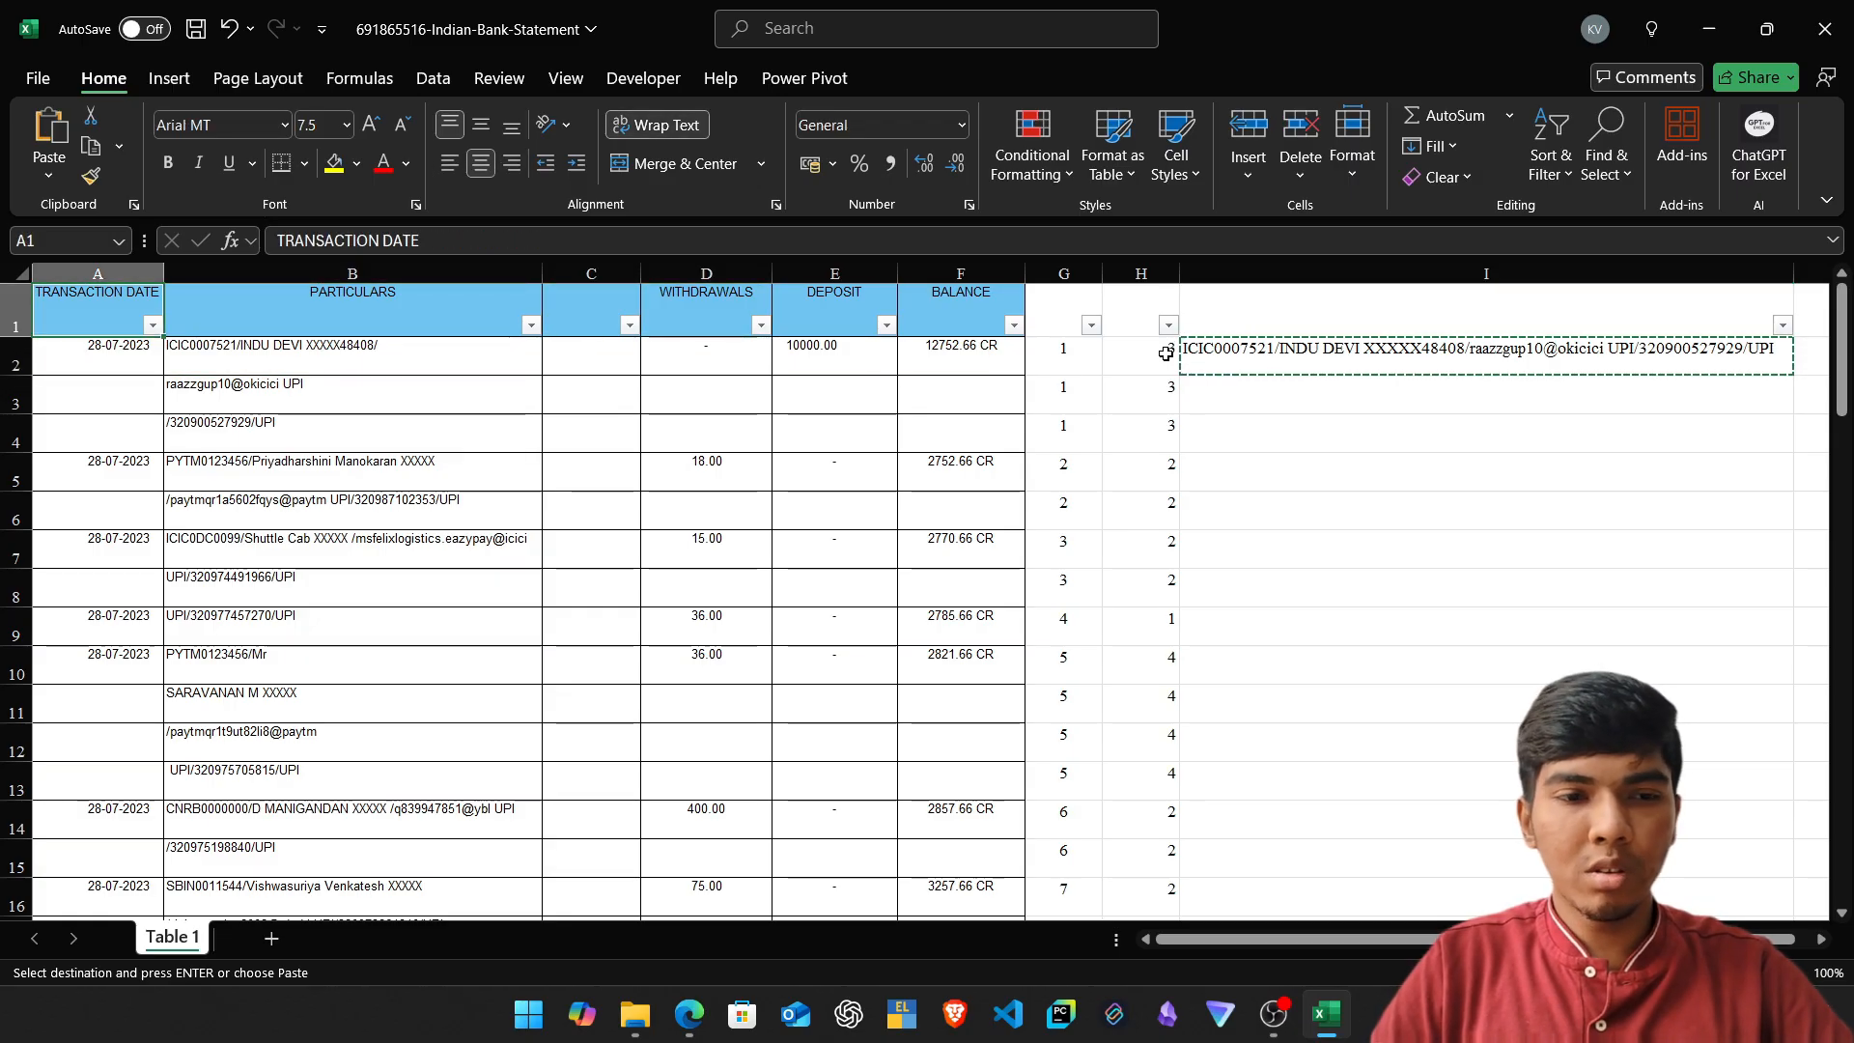
{"action": "key", "text": "alt+Down"}
{"action": "key", "text": "Down"}
{"action": "key", "text": "Down"}
{"action": "key", "text": "Down"}
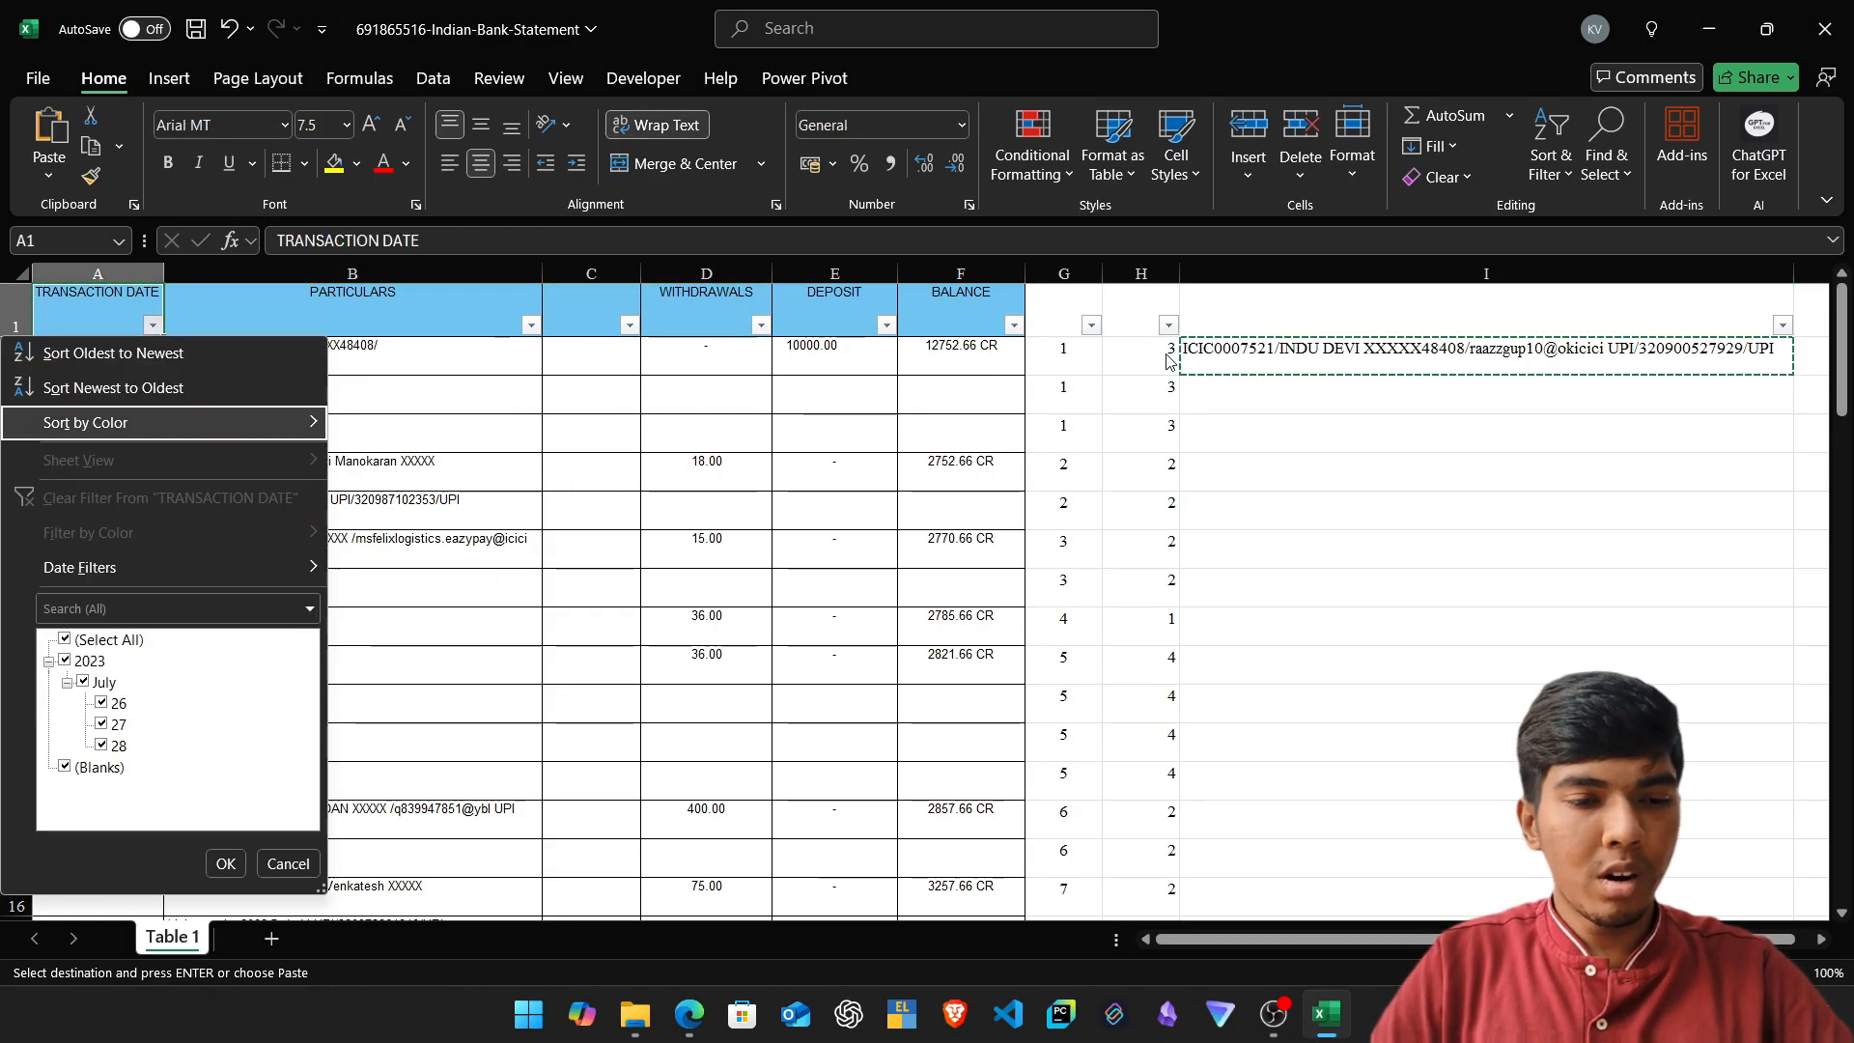
{"action": "left_click", "coordinate": [66, 768]}
{"action": "left_click", "coordinate": [225, 862]}
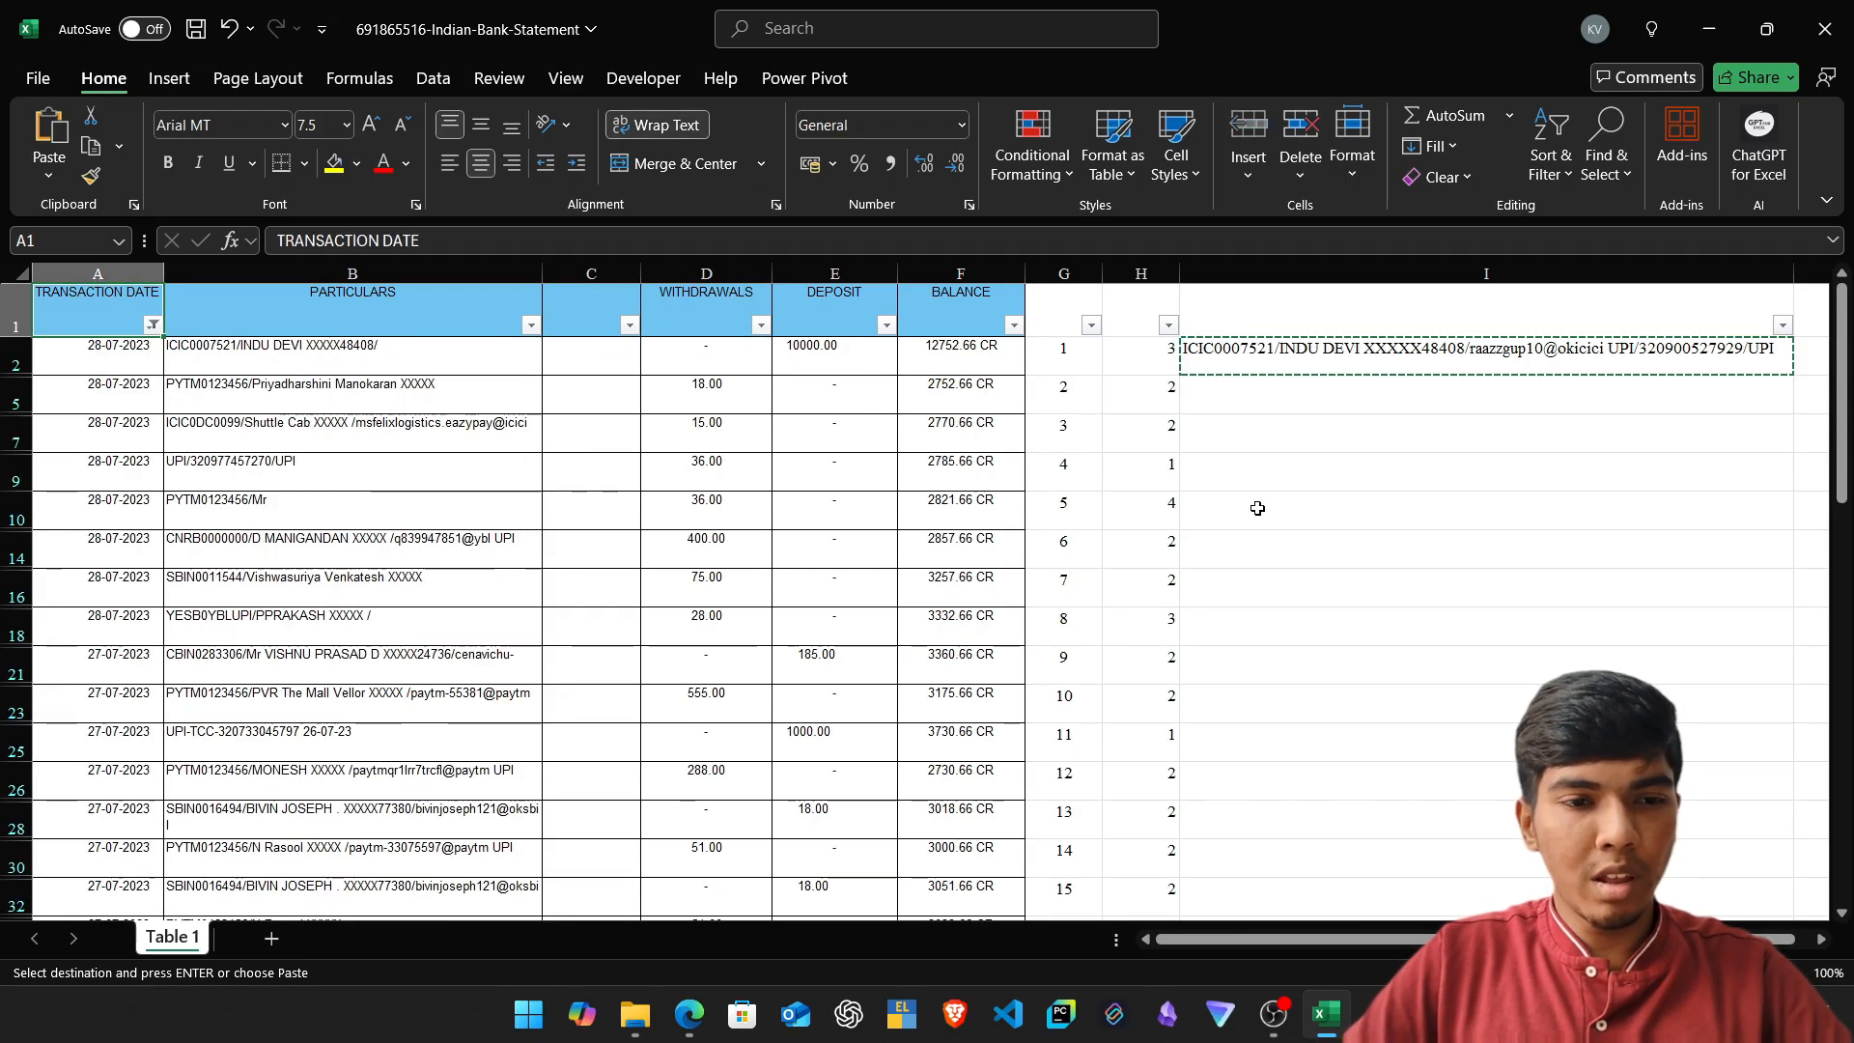
Paste the copied CONCAT formula into the visible filtered cells of column I down to row 60.
{"action": "key", "text": "Right"}
{"action": "key", "text": "Right"}
{"action": "key", "text": "Right"}
{"action": "key", "text": "Right"}
{"action": "key", "text": "Right"}
{"action": "key", "text": "Right"}
{"action": "key", "text": "Right"}
{"action": "key", "text": "Down"}
{"action": "key", "text": "Down"}
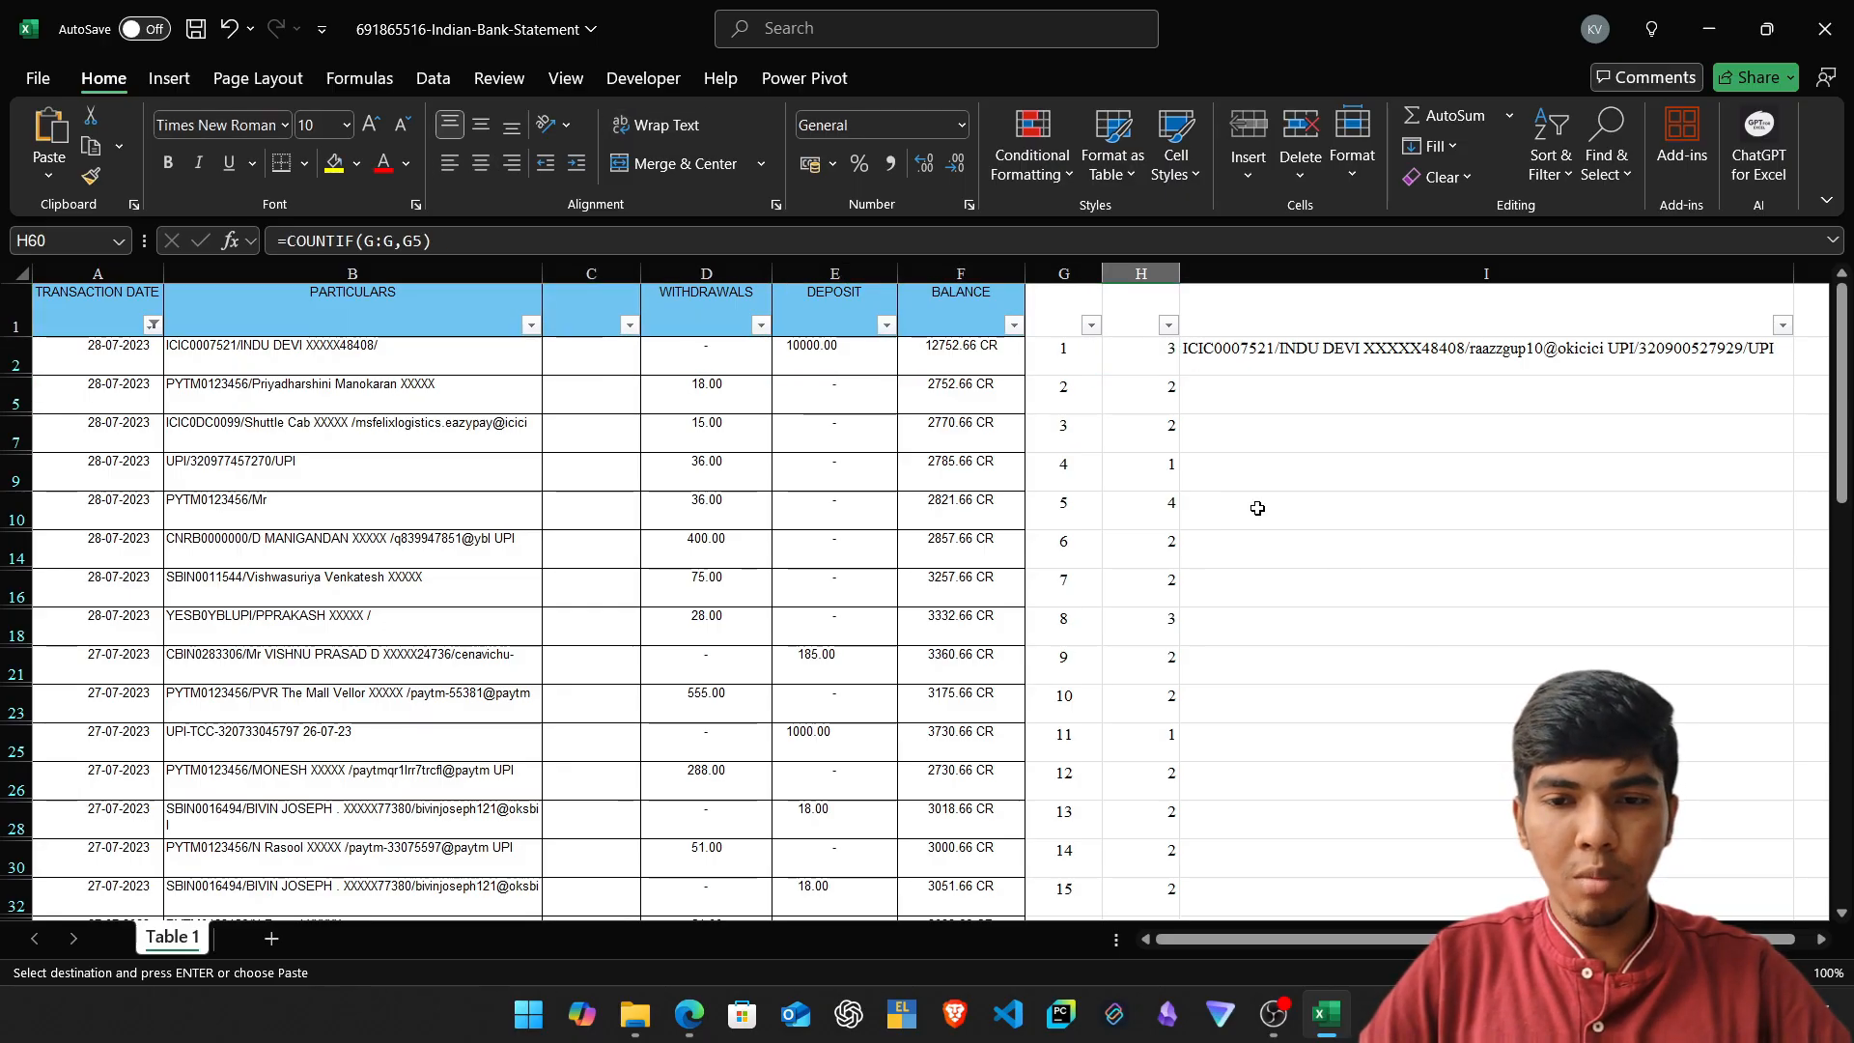
{"action": "key", "text": "Right"}
{"action": "key", "text": "ctrl+shift+Up"}
{"action": "key", "text": "shift+Down"}
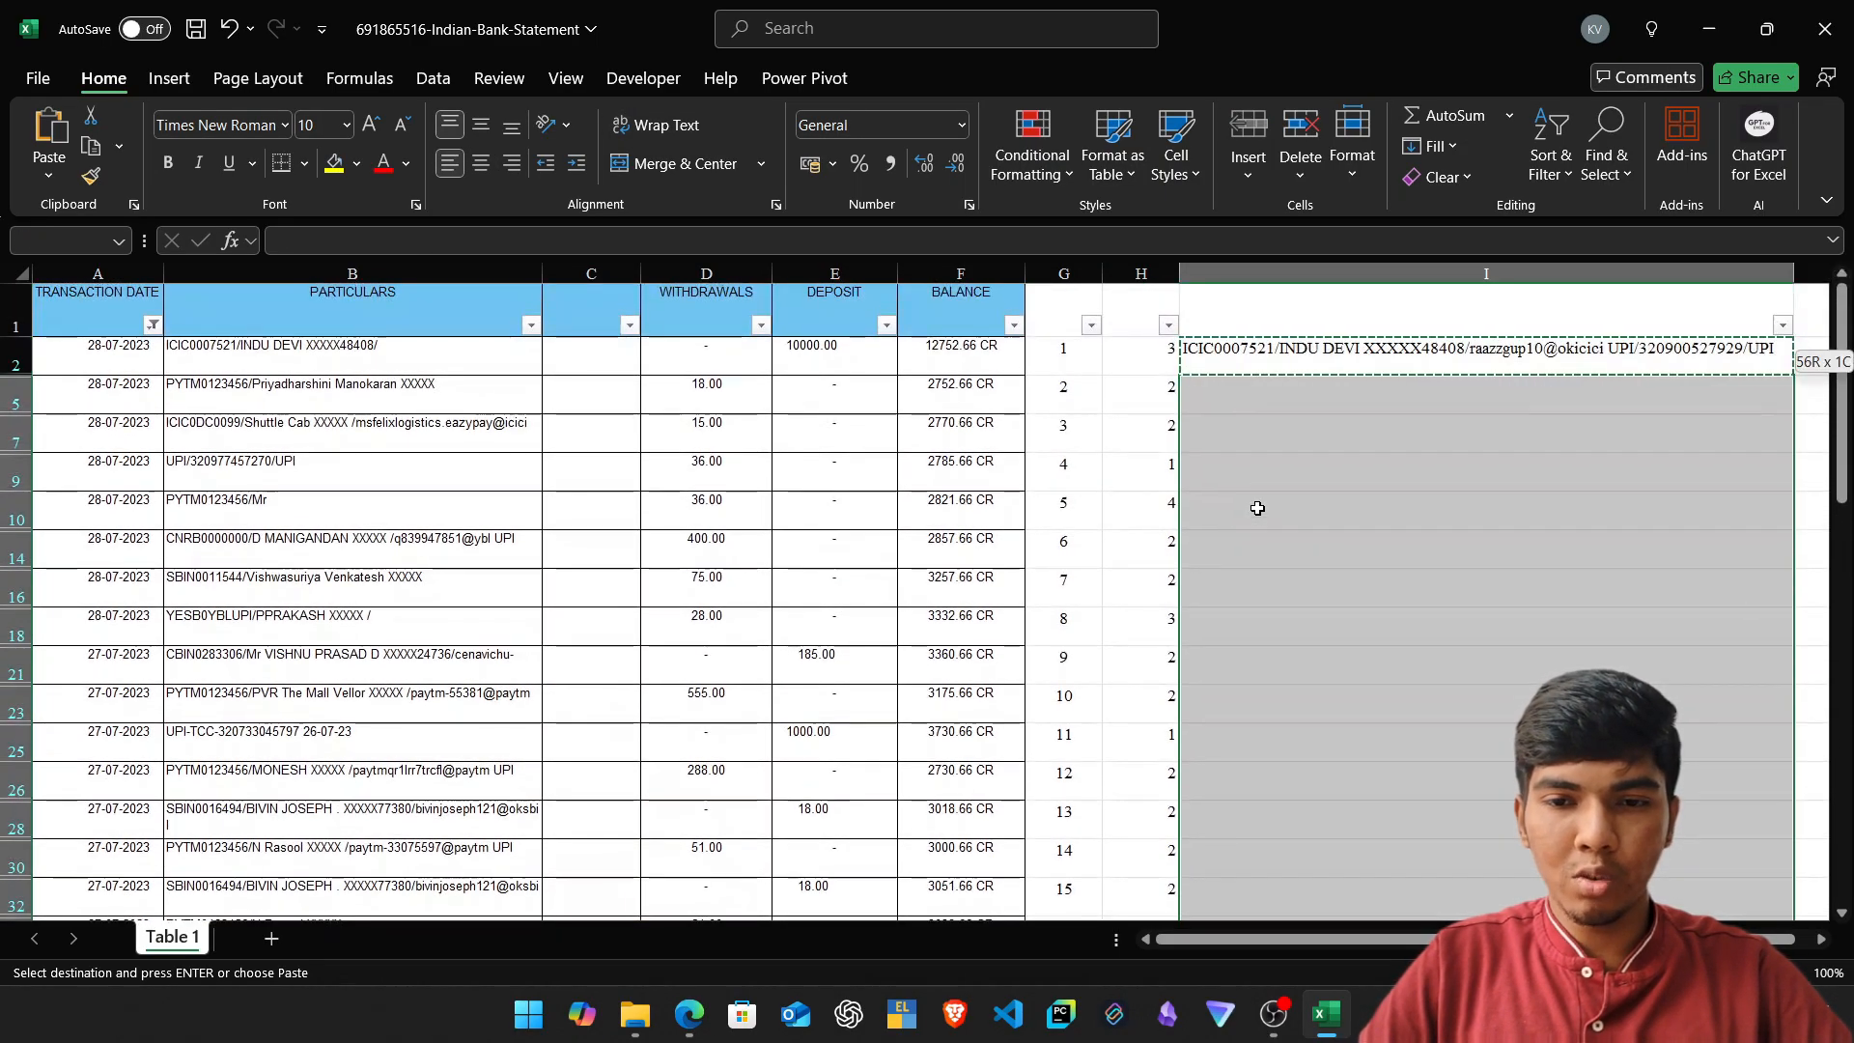
{"action": "key", "text": "ctrl+v"}
{"action": "key", "text": "ctrl+Up"}
{"action": "key", "text": "ctrl+Up"}
{"action": "key", "text": "Escape"}
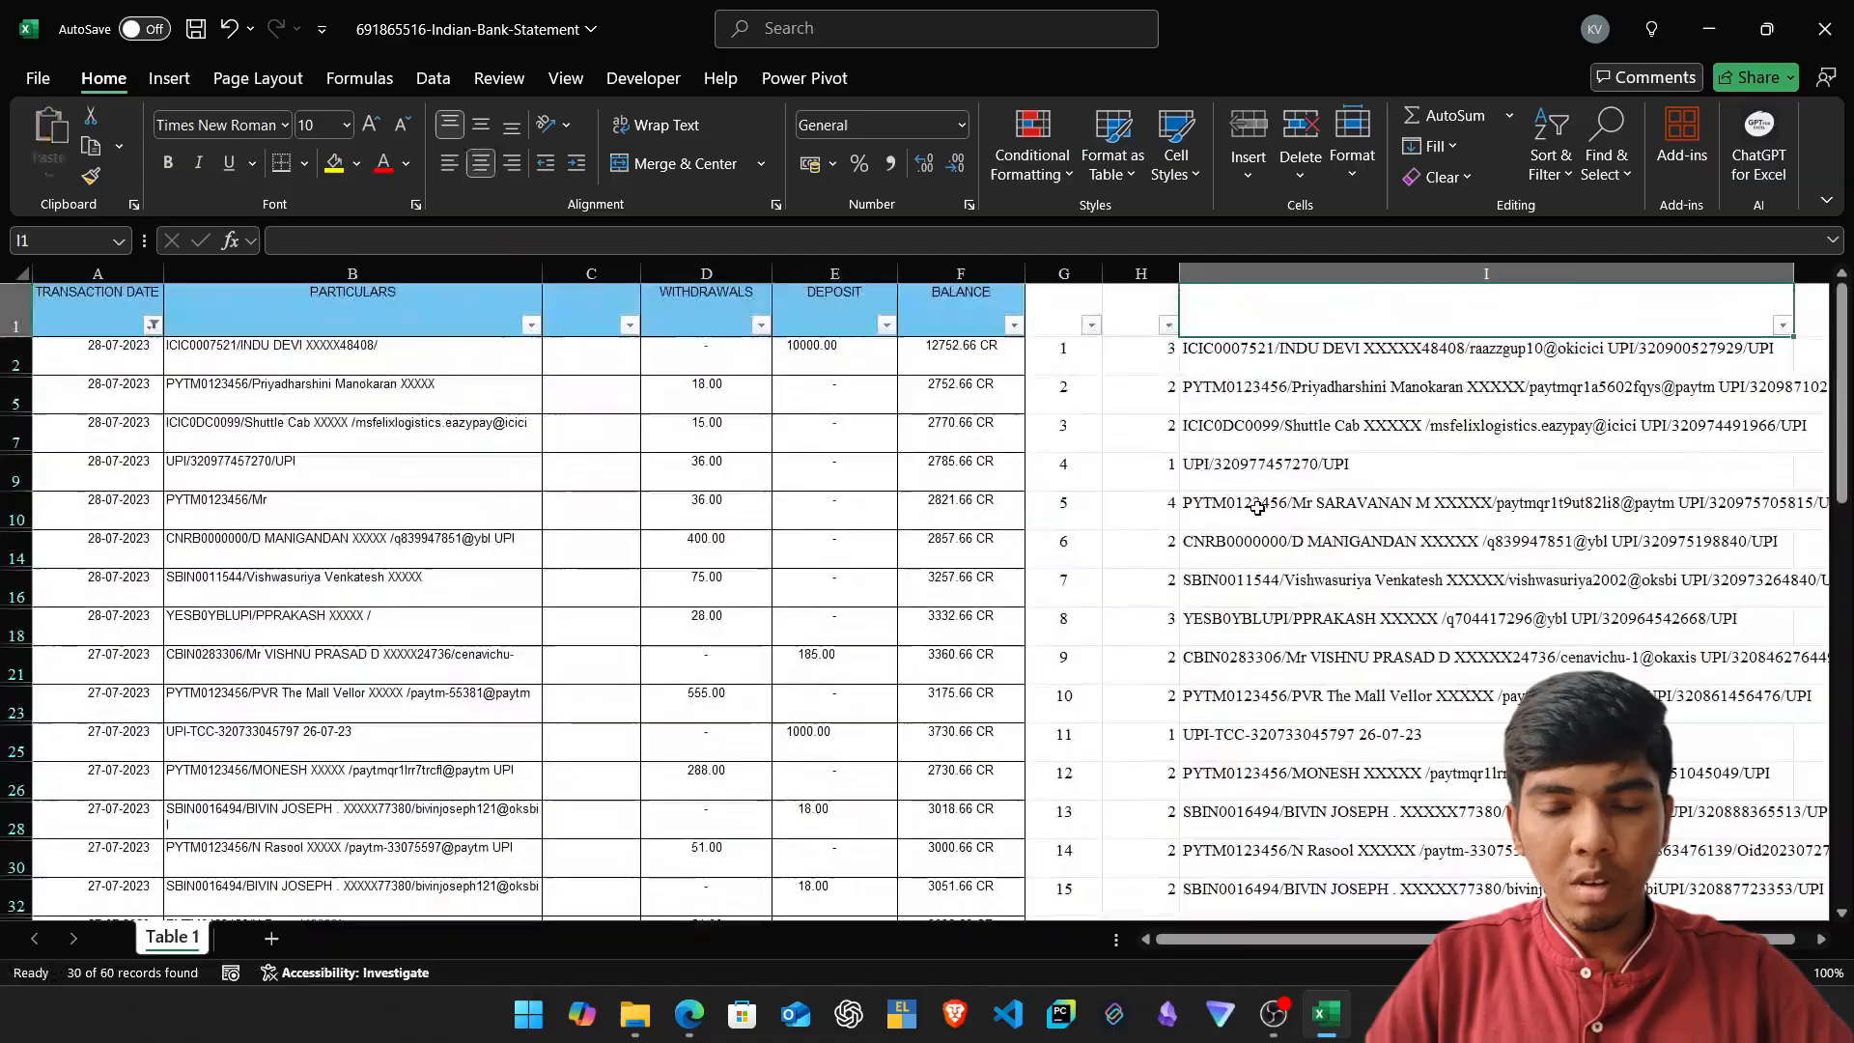
Review the first filtered transactions, comparing their joined particulars in column I with the original statement columns.
{"action": "key", "text": "Down"}
{"action": "key", "text": "shift+space"}
{"action": "key", "text": "shift+Down"}
{"action": "key", "text": "shift+Down"}
{"action": "key", "text": "shift+Down"}
{"action": "key", "text": "shift+Down"}
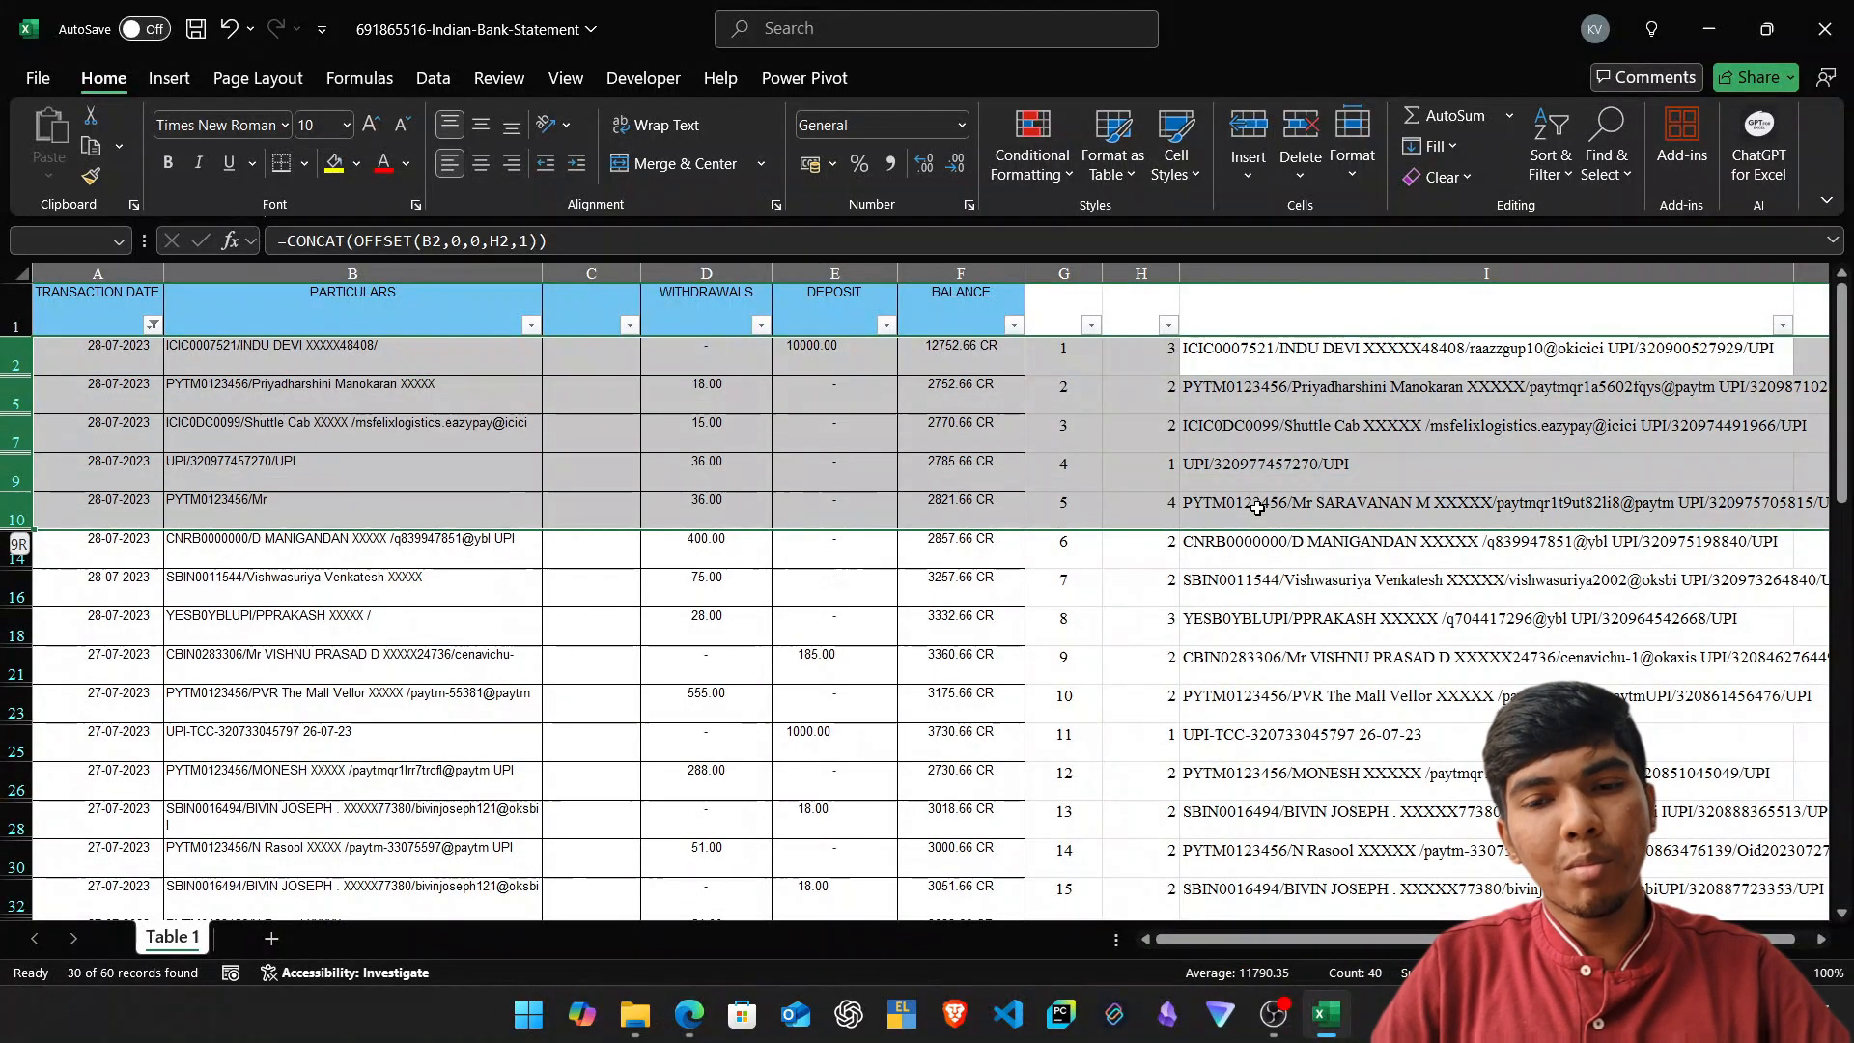
{"action": "key", "text": "Left"}
{"action": "key", "text": "Right"}
{"action": "key", "text": "ctrl+Left"}
{"action": "key", "text": "ctrl+Left"}
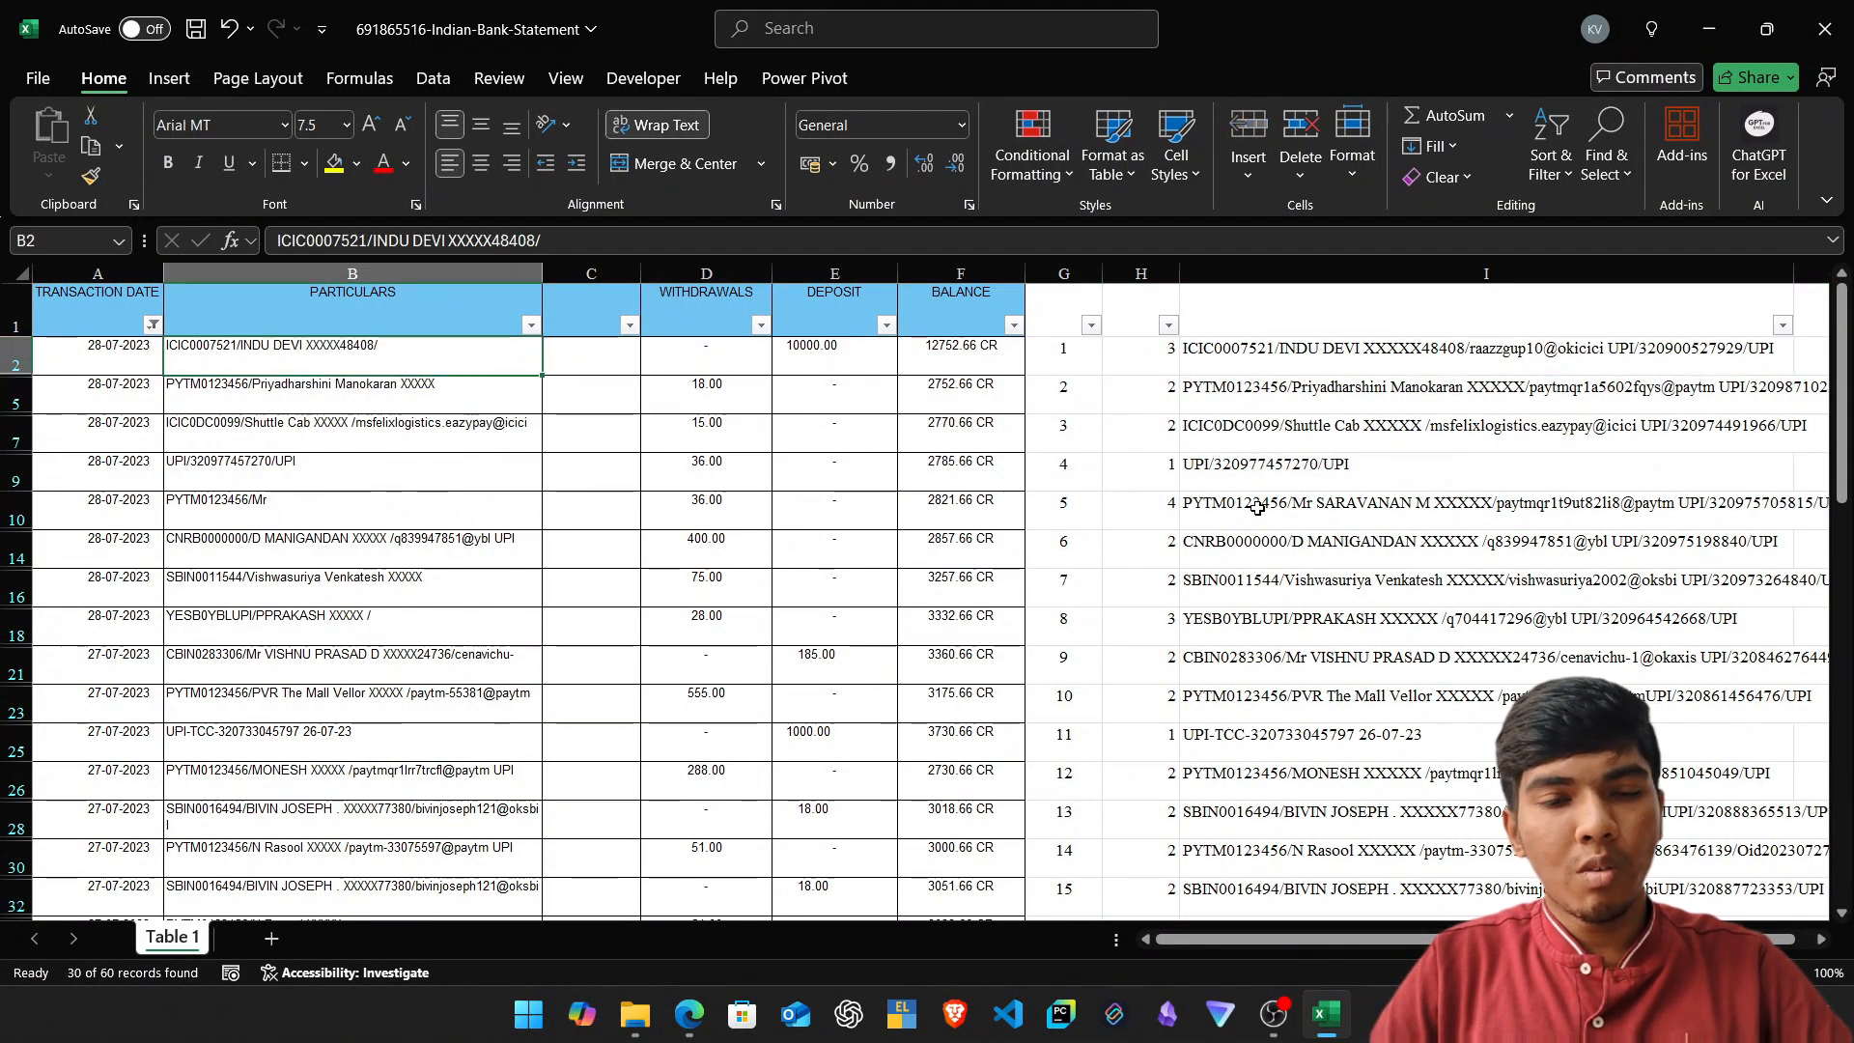
{"action": "key", "text": "Up"}
{"action": "key", "text": "Left"}
{"action": "key", "text": "shift+Right"}
{"action": "key", "text": "shift+Right"}
{"action": "key", "text": "shift+Down"}
{"action": "key", "text": "shift+Right"}
{"action": "key", "text": "shift+Down"}
{"action": "key", "text": "shift+Down"}
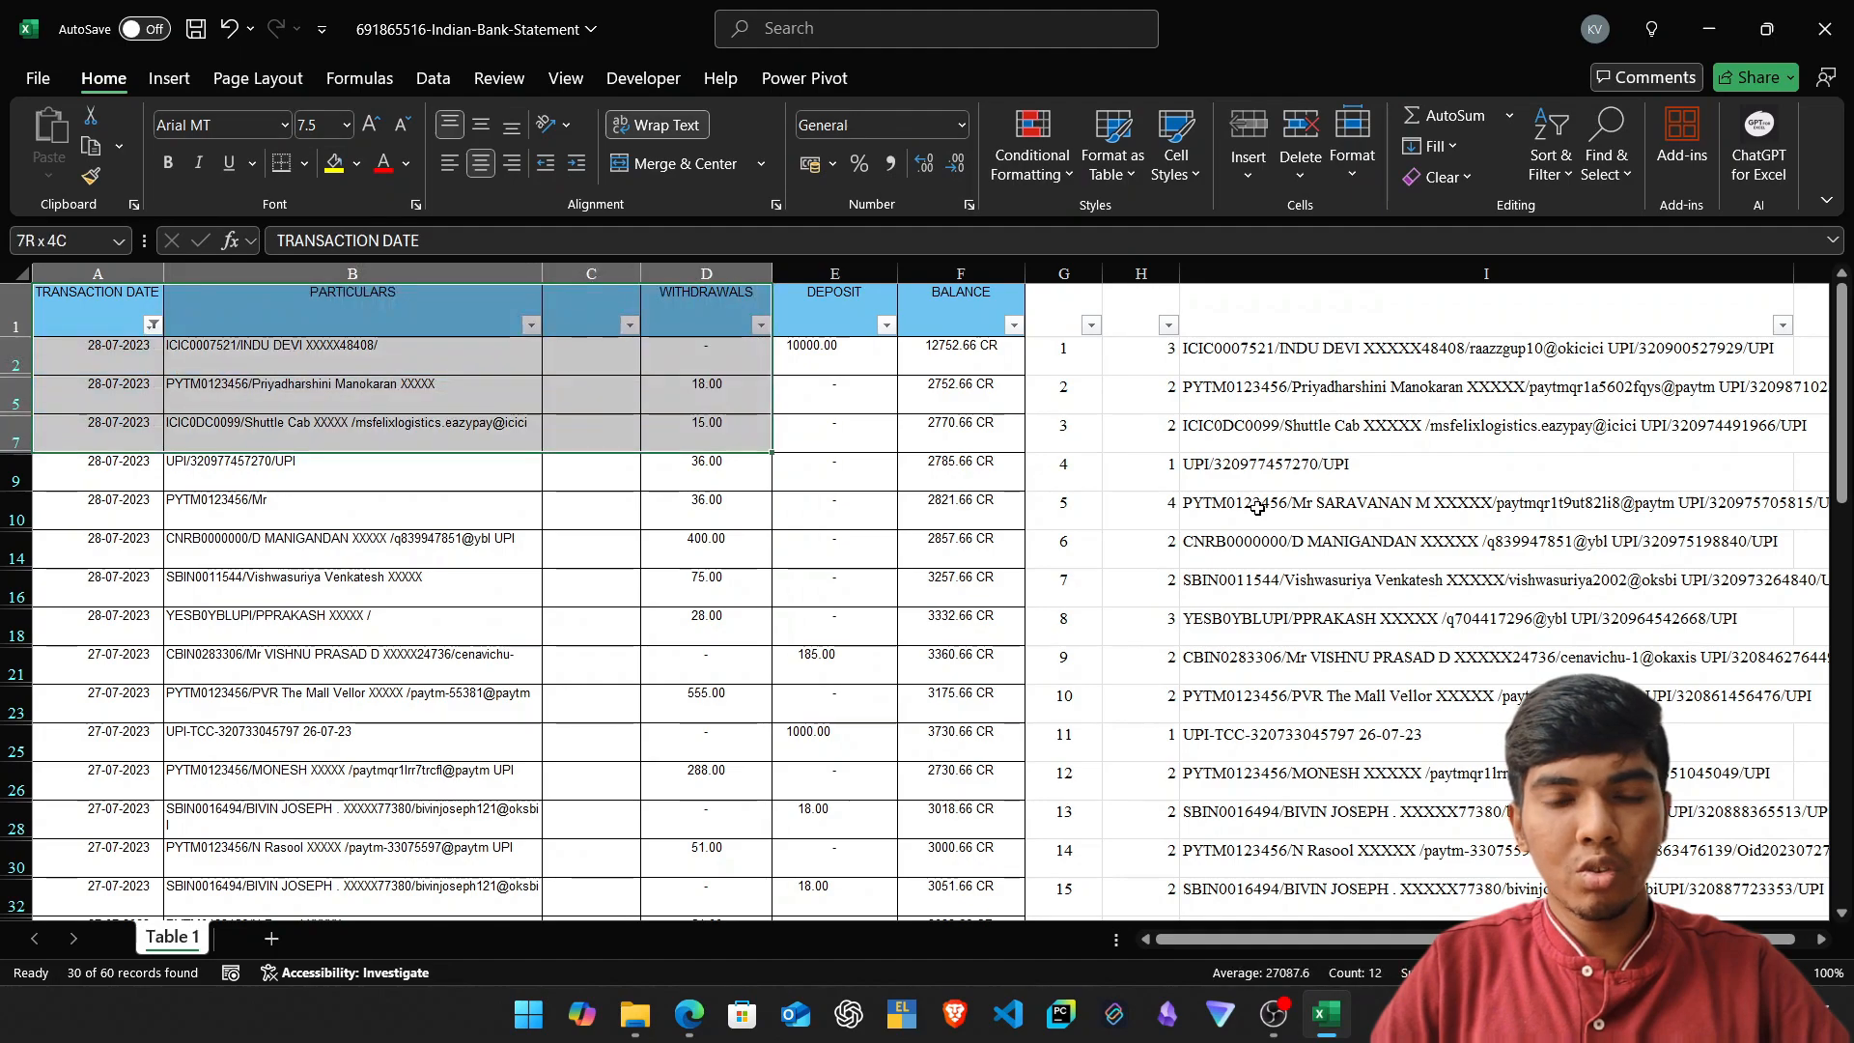
Hide the helper columns G and H.
{"action": "key", "text": "Right"}
{"action": "key", "text": "Right"}
{"action": "key", "text": "Right"}
{"action": "key", "text": "Right"}
{"action": "key", "text": "Right"}
{"action": "key", "text": "Right"}
{"action": "key", "text": "ctrl+space"}
{"action": "key", "text": "shift+Right"}
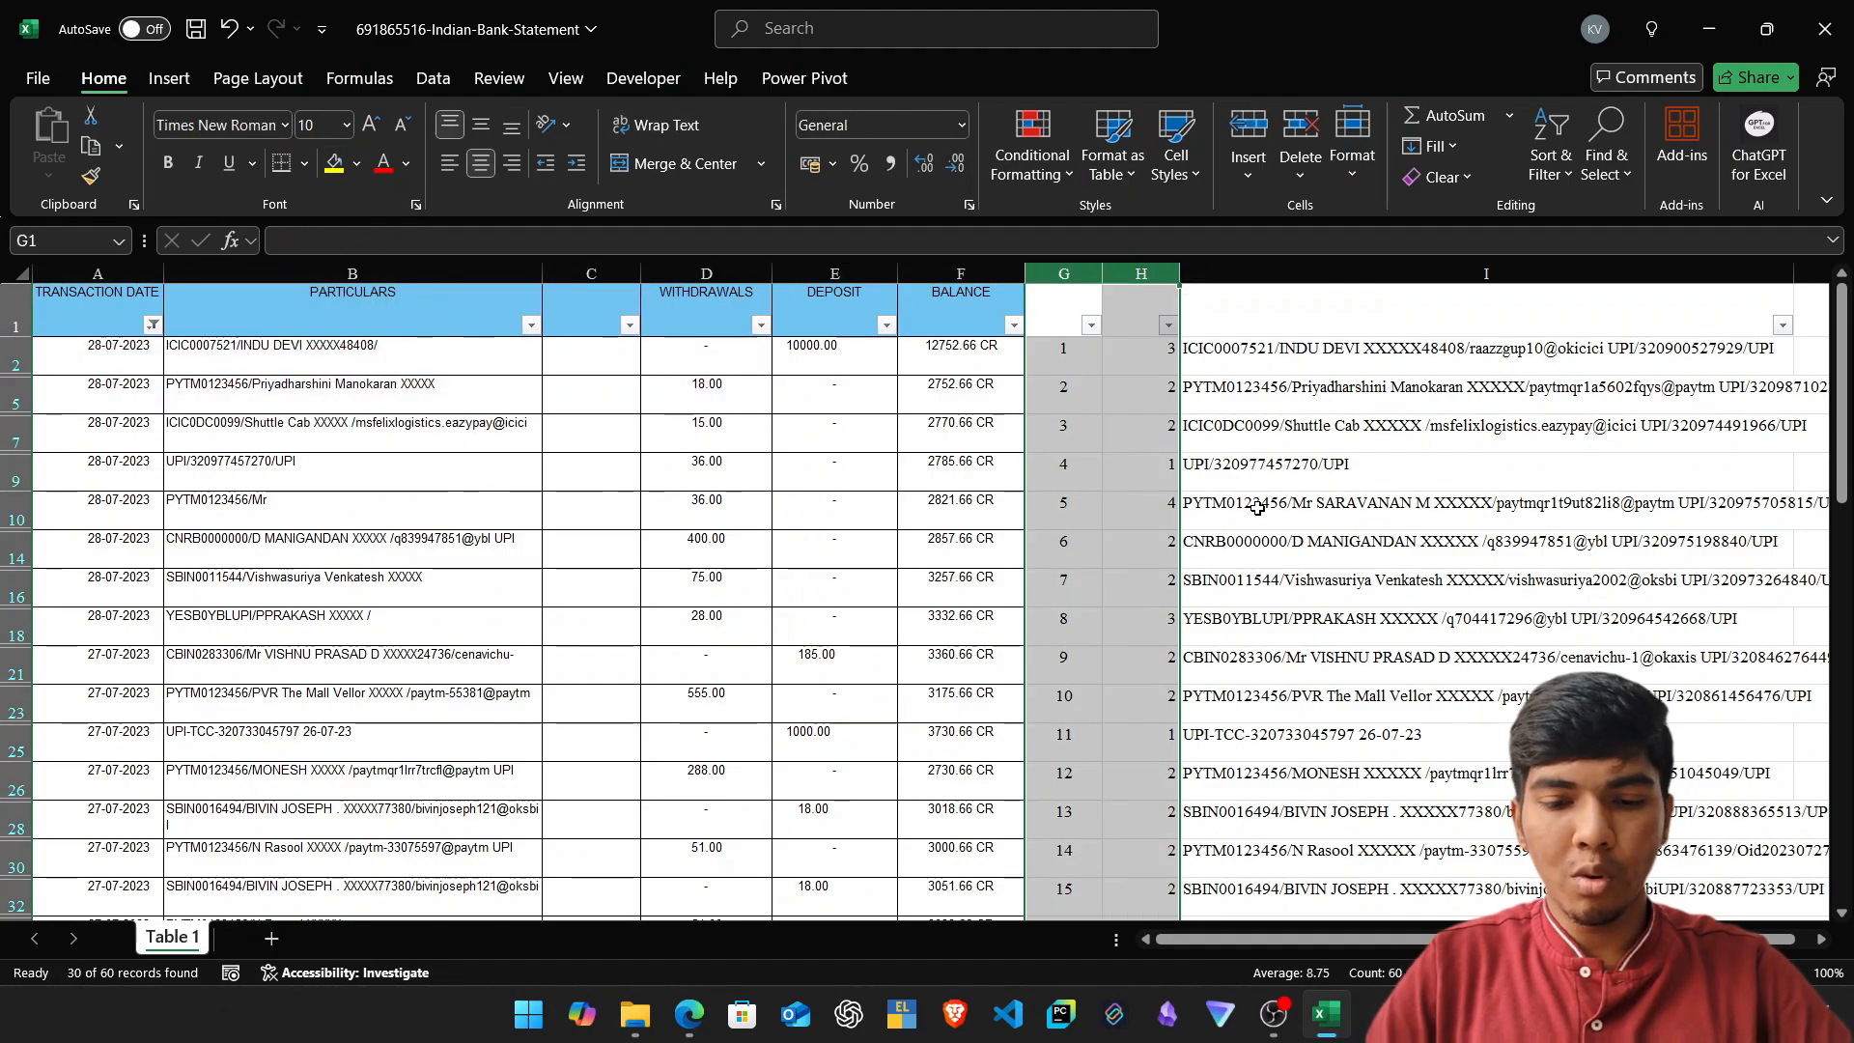
{"action": "key", "text": "ctrl+0"}
Hide the original Particulars column B and the empty column C.
{"action": "key", "text": "Left"}
{"action": "key", "text": "Left"}
{"action": "key", "text": "Left"}
{"action": "key", "text": "Left"}
{"action": "key", "text": "Left"}
{"action": "key", "text": "ctrl+space"}
{"action": "key", "text": "ctrl+0"}
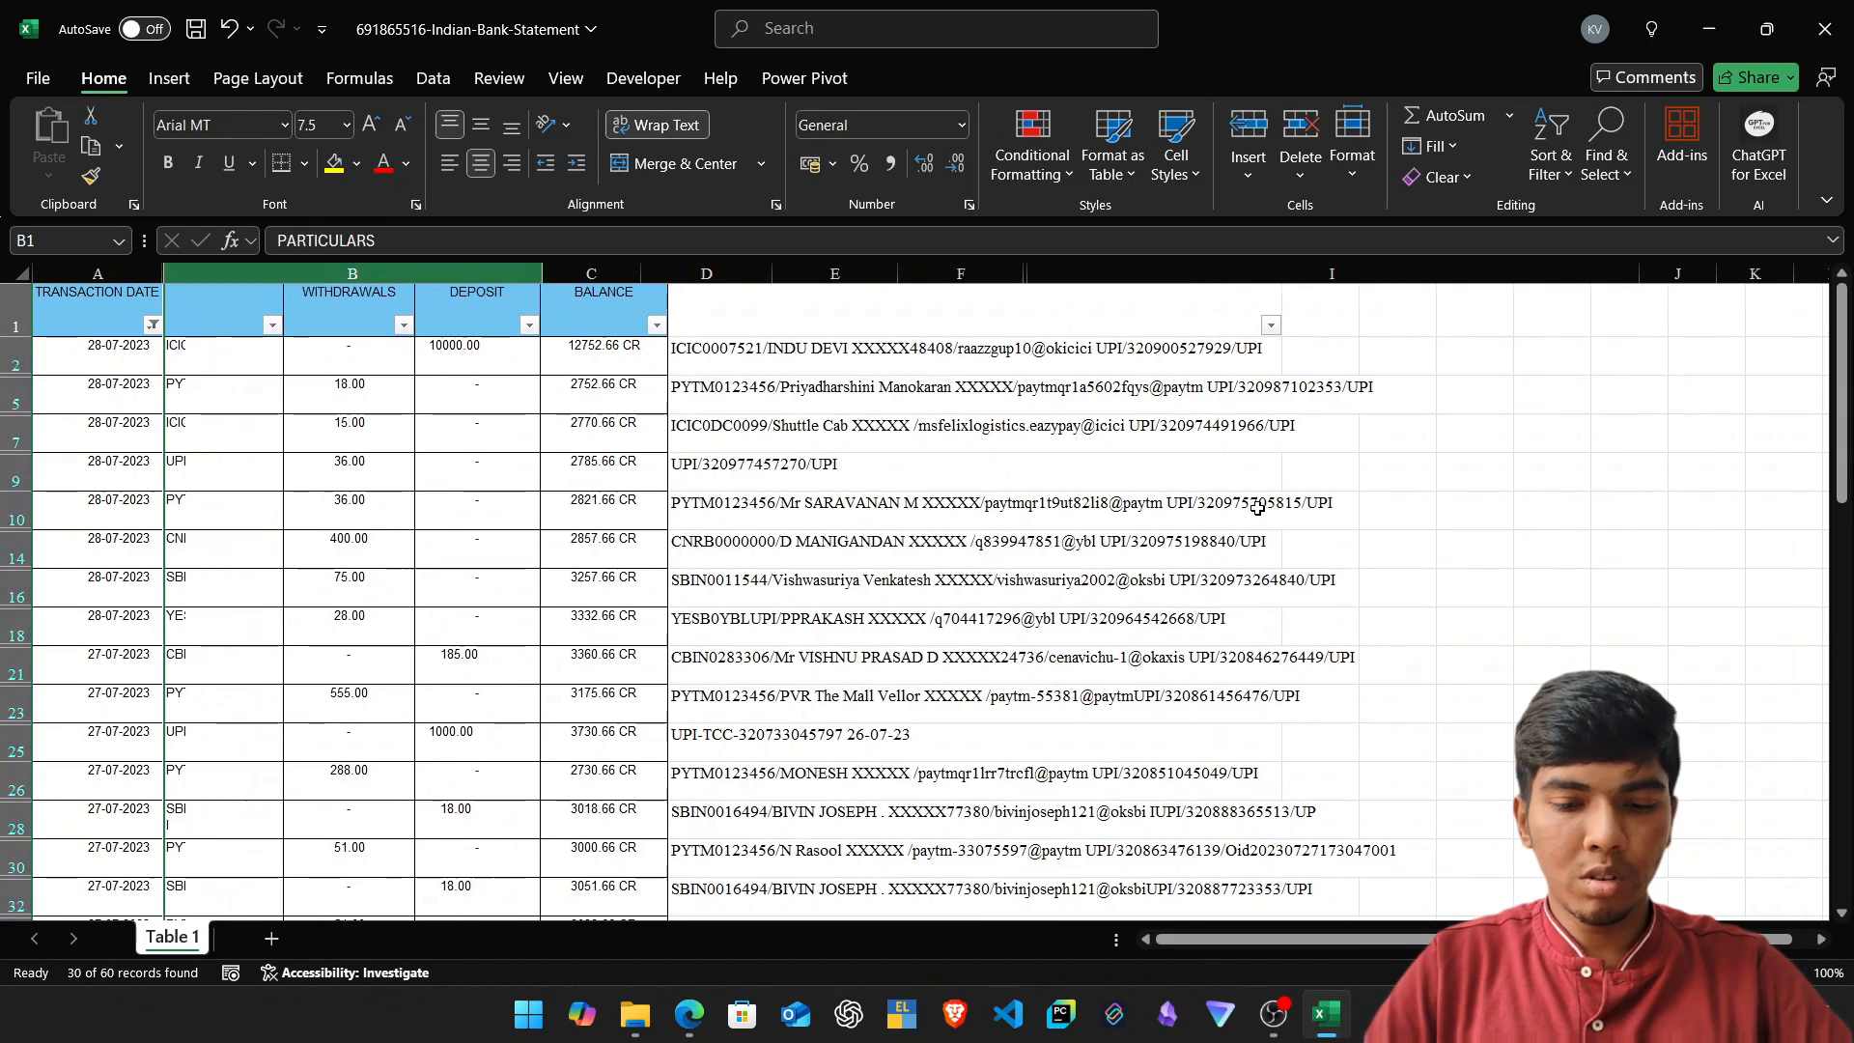
{"action": "key", "text": "Left"}
{"action": "key", "text": "Right"}
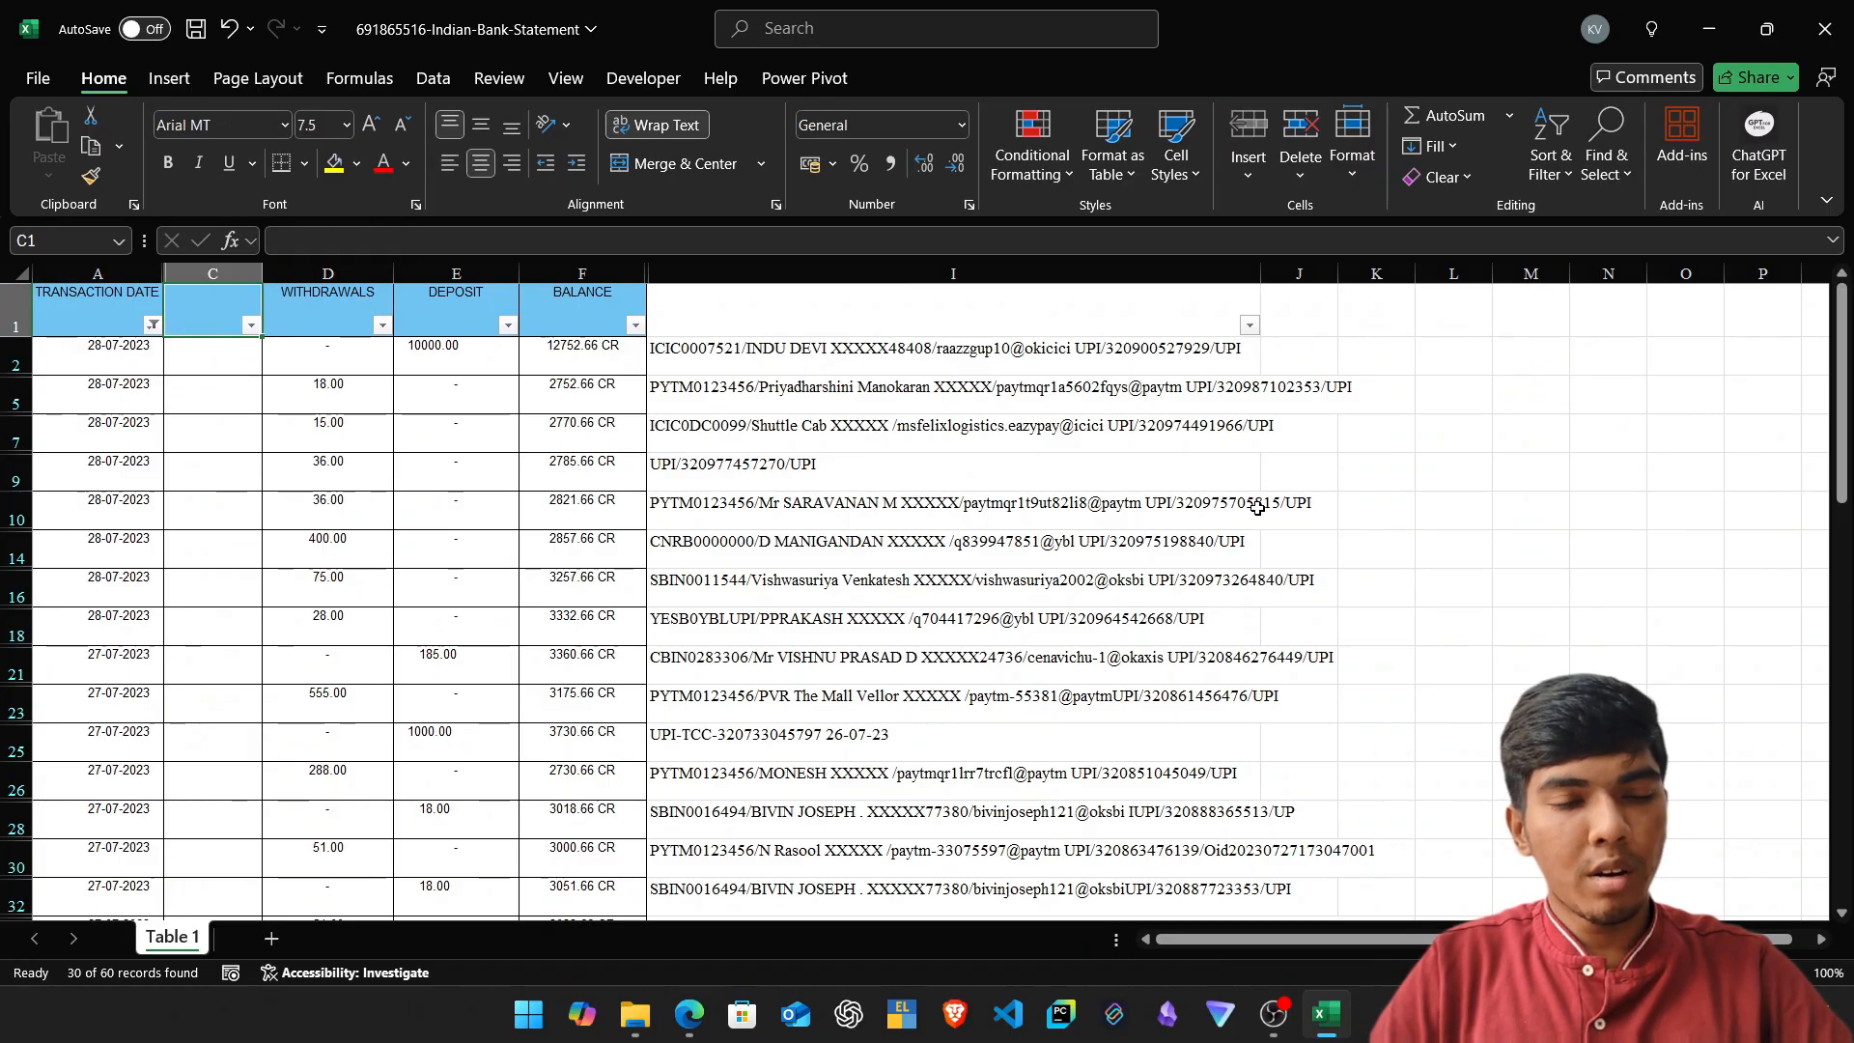
{"action": "key", "text": "ctrl+space"}
{"action": "key", "text": "ctrl+0"}
{"action": "key", "text": "Left"}
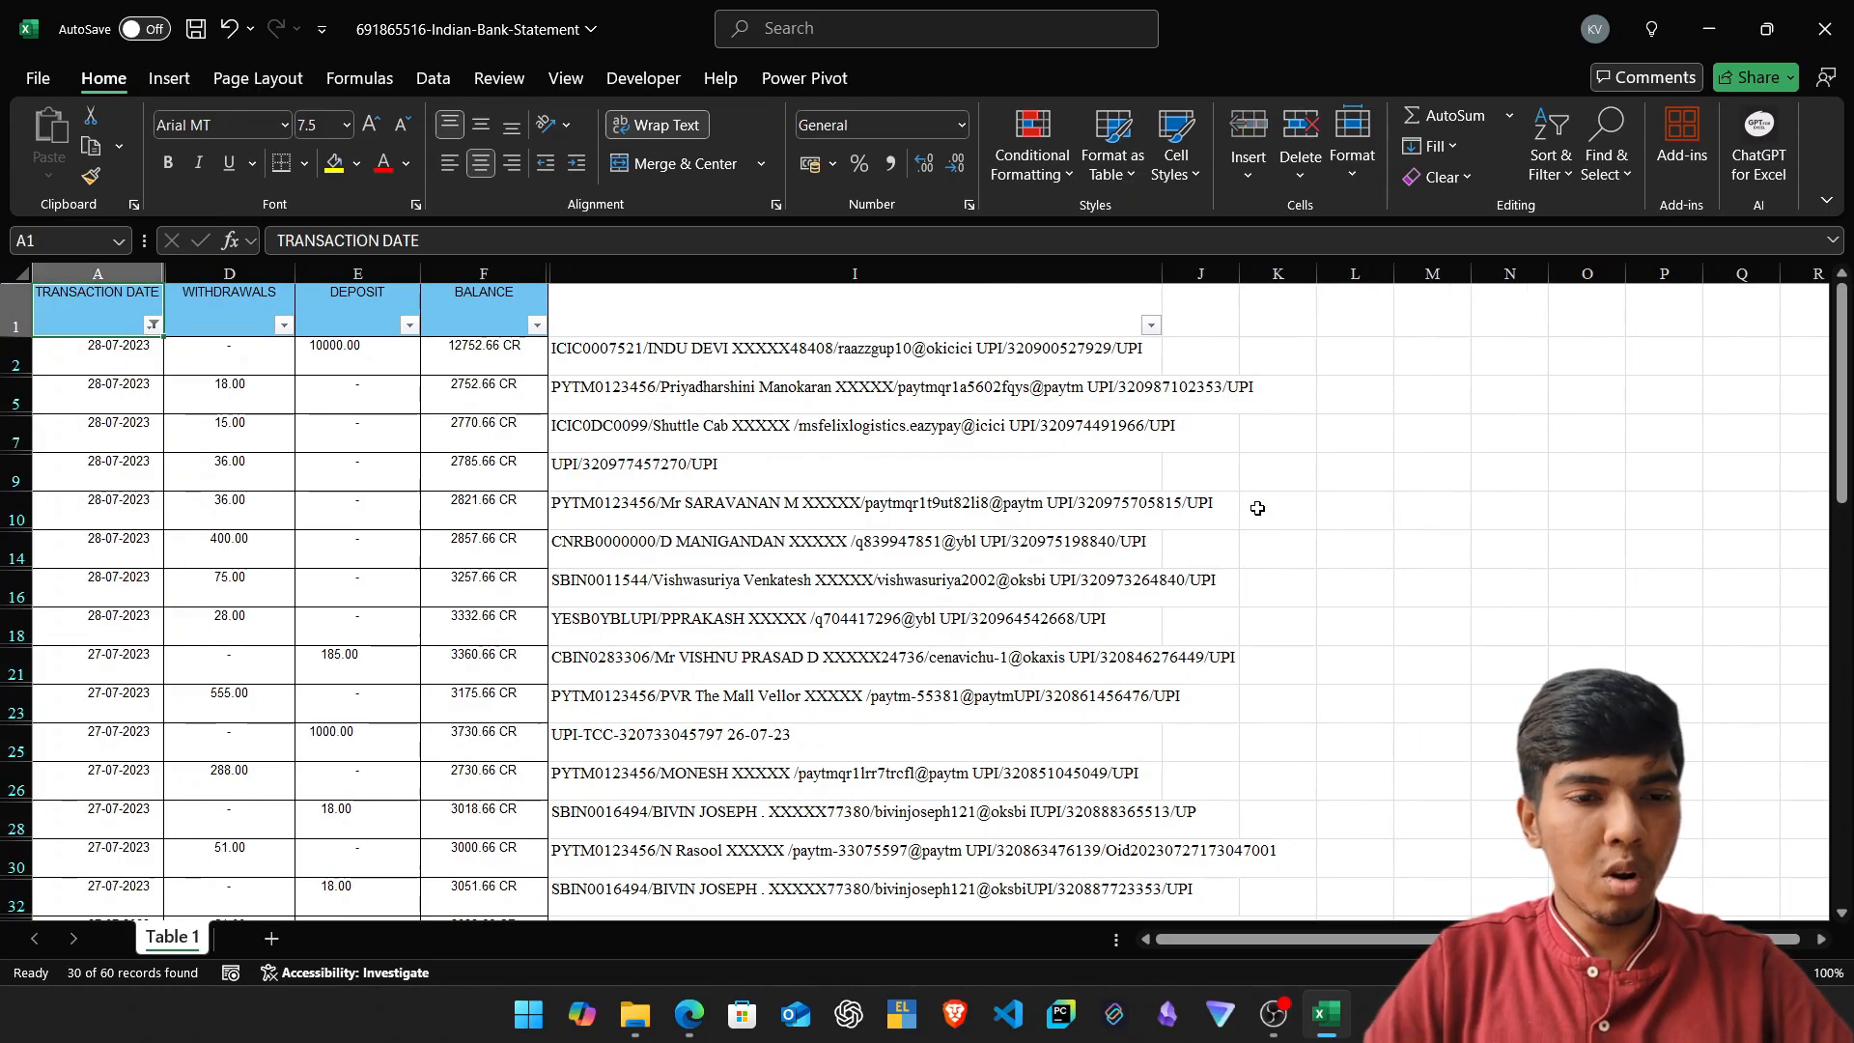
Copy the filtered table from A1 through column I, row 60, and paste it as values into a new sheet.
{"action": "key", "text": "shift+Right"}
{"action": "key", "text": "shift+Right"}
{"action": "key", "text": "shift+Right"}
{"action": "key", "text": "shift+Down"}
{"action": "key", "text": "shift+Down"}
{"action": "key", "text": "shift+Down"}
{"action": "key", "text": "shift+Right"}
{"action": "key", "text": "ctrl+shift+Down"}
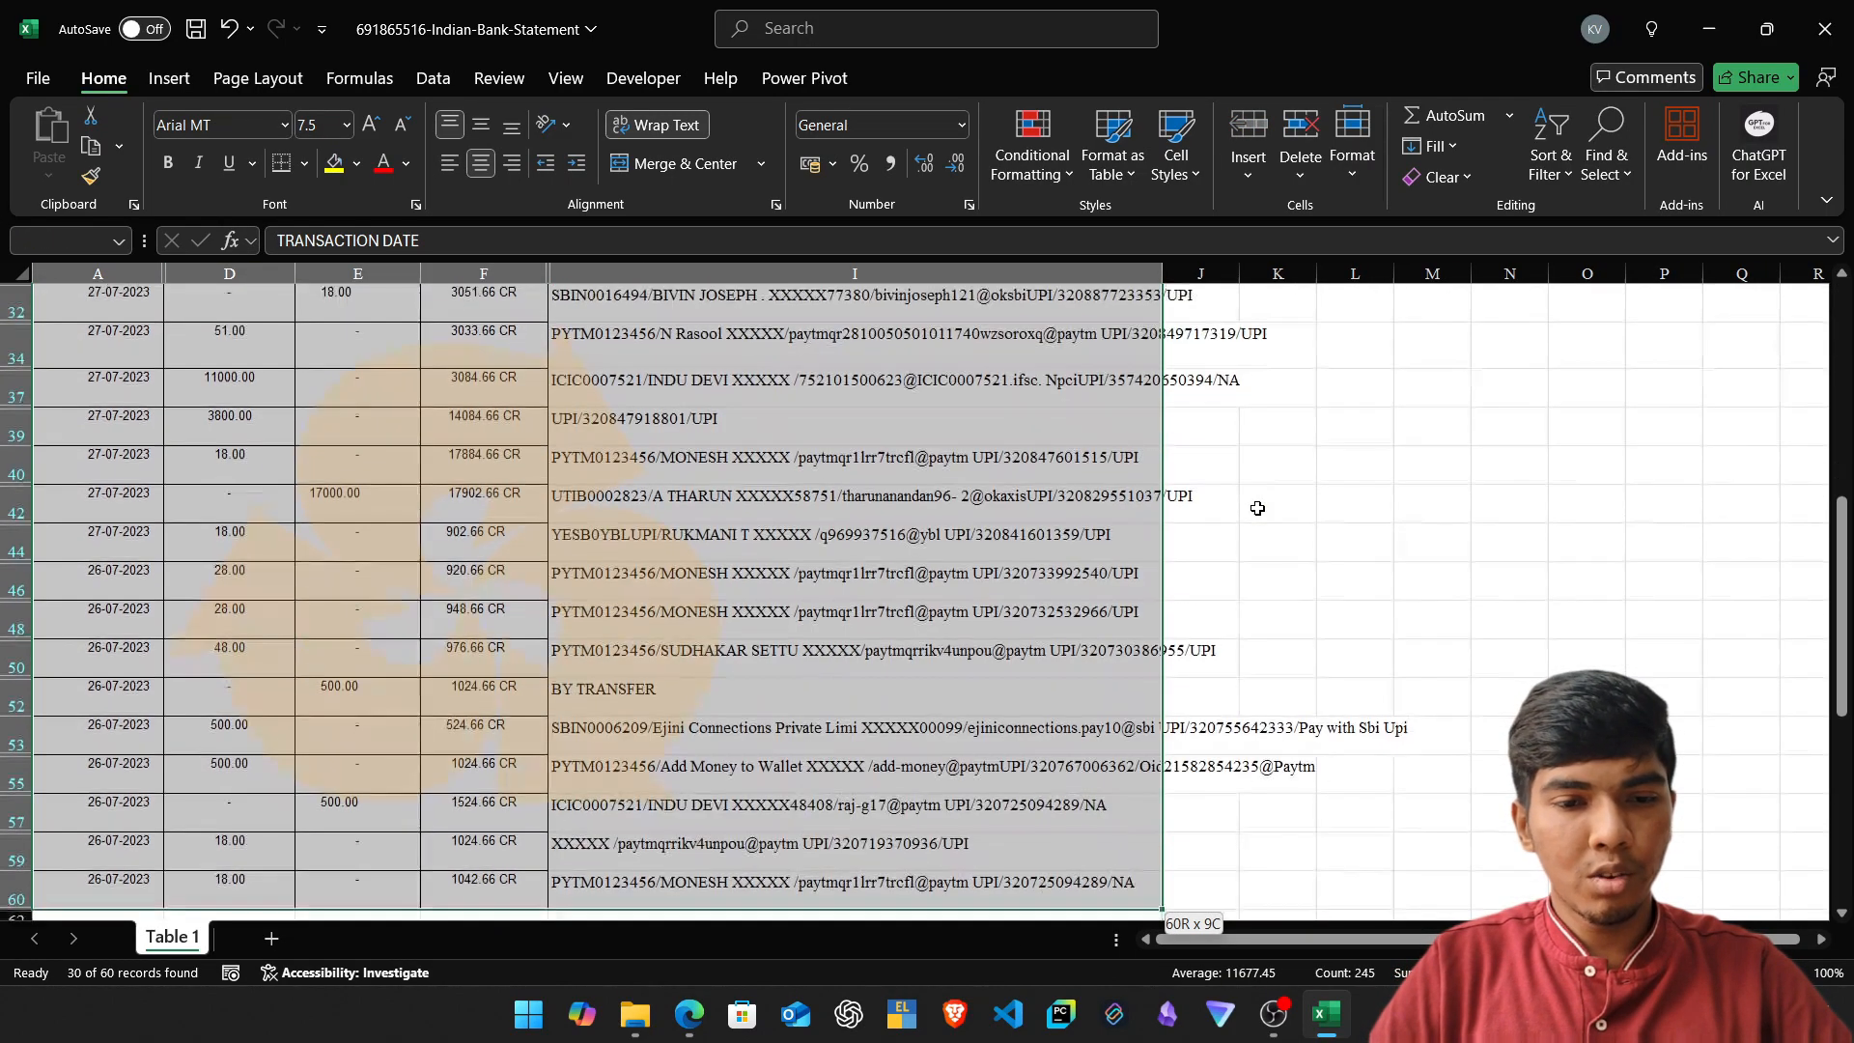
{"action": "key", "text": "ctrl+c"}
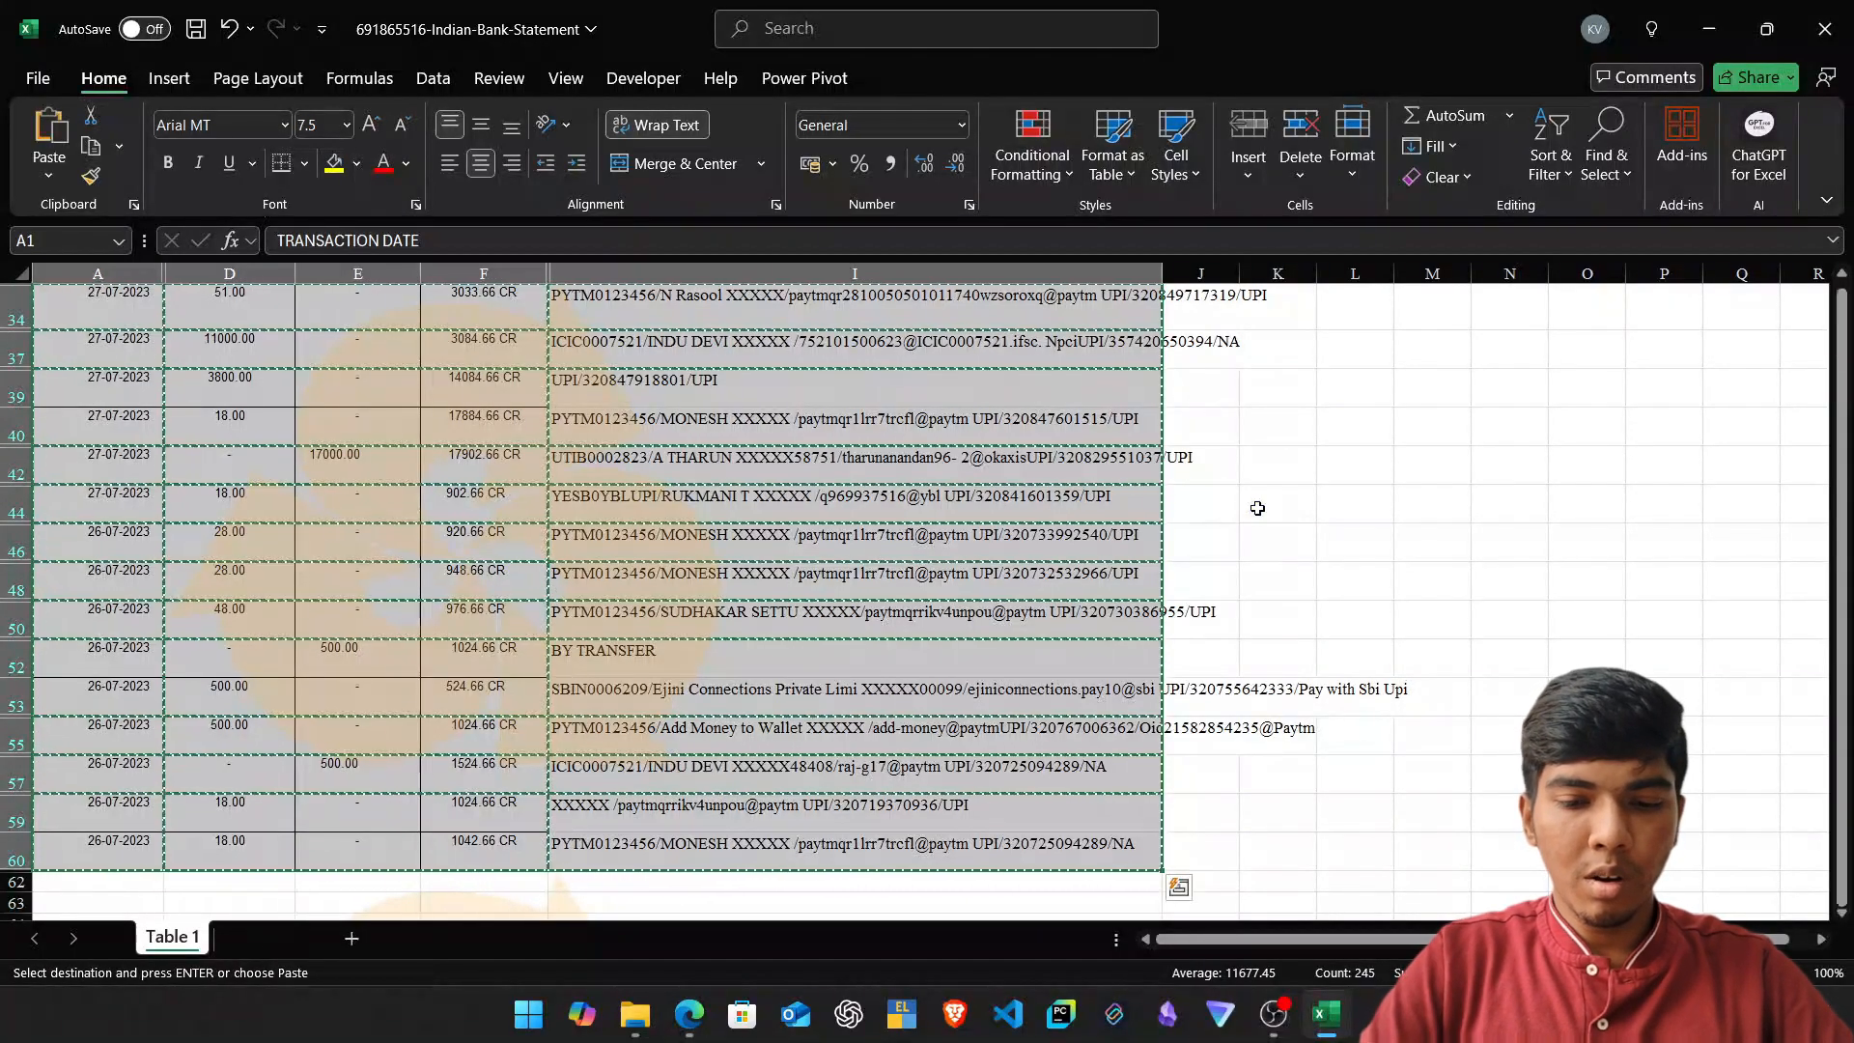
{"action": "key", "text": "shift+F11"}
{"action": "key", "text": "ctrl+v"}
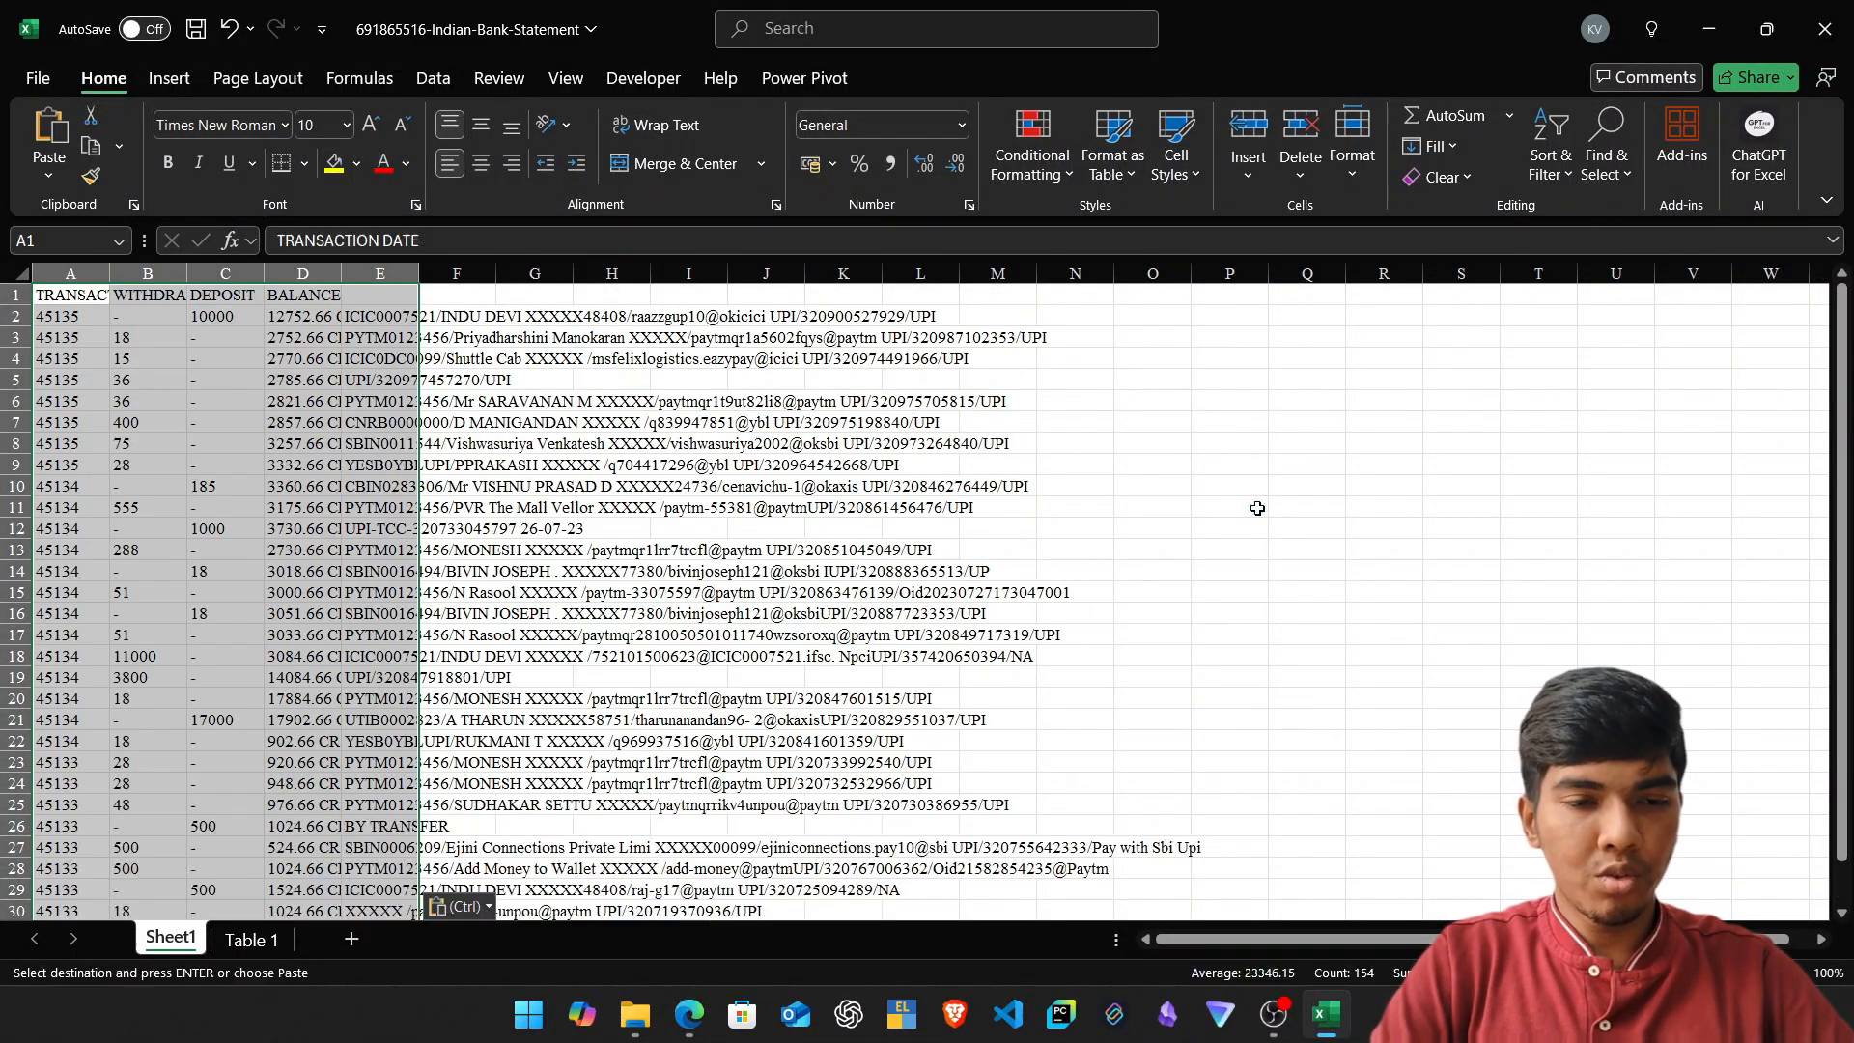
Autofit the column widths of the pasted table.
{"action": "key", "text": "alt+h"}
{"action": "key", "text": "o"}
{"action": "key", "text": "i"}
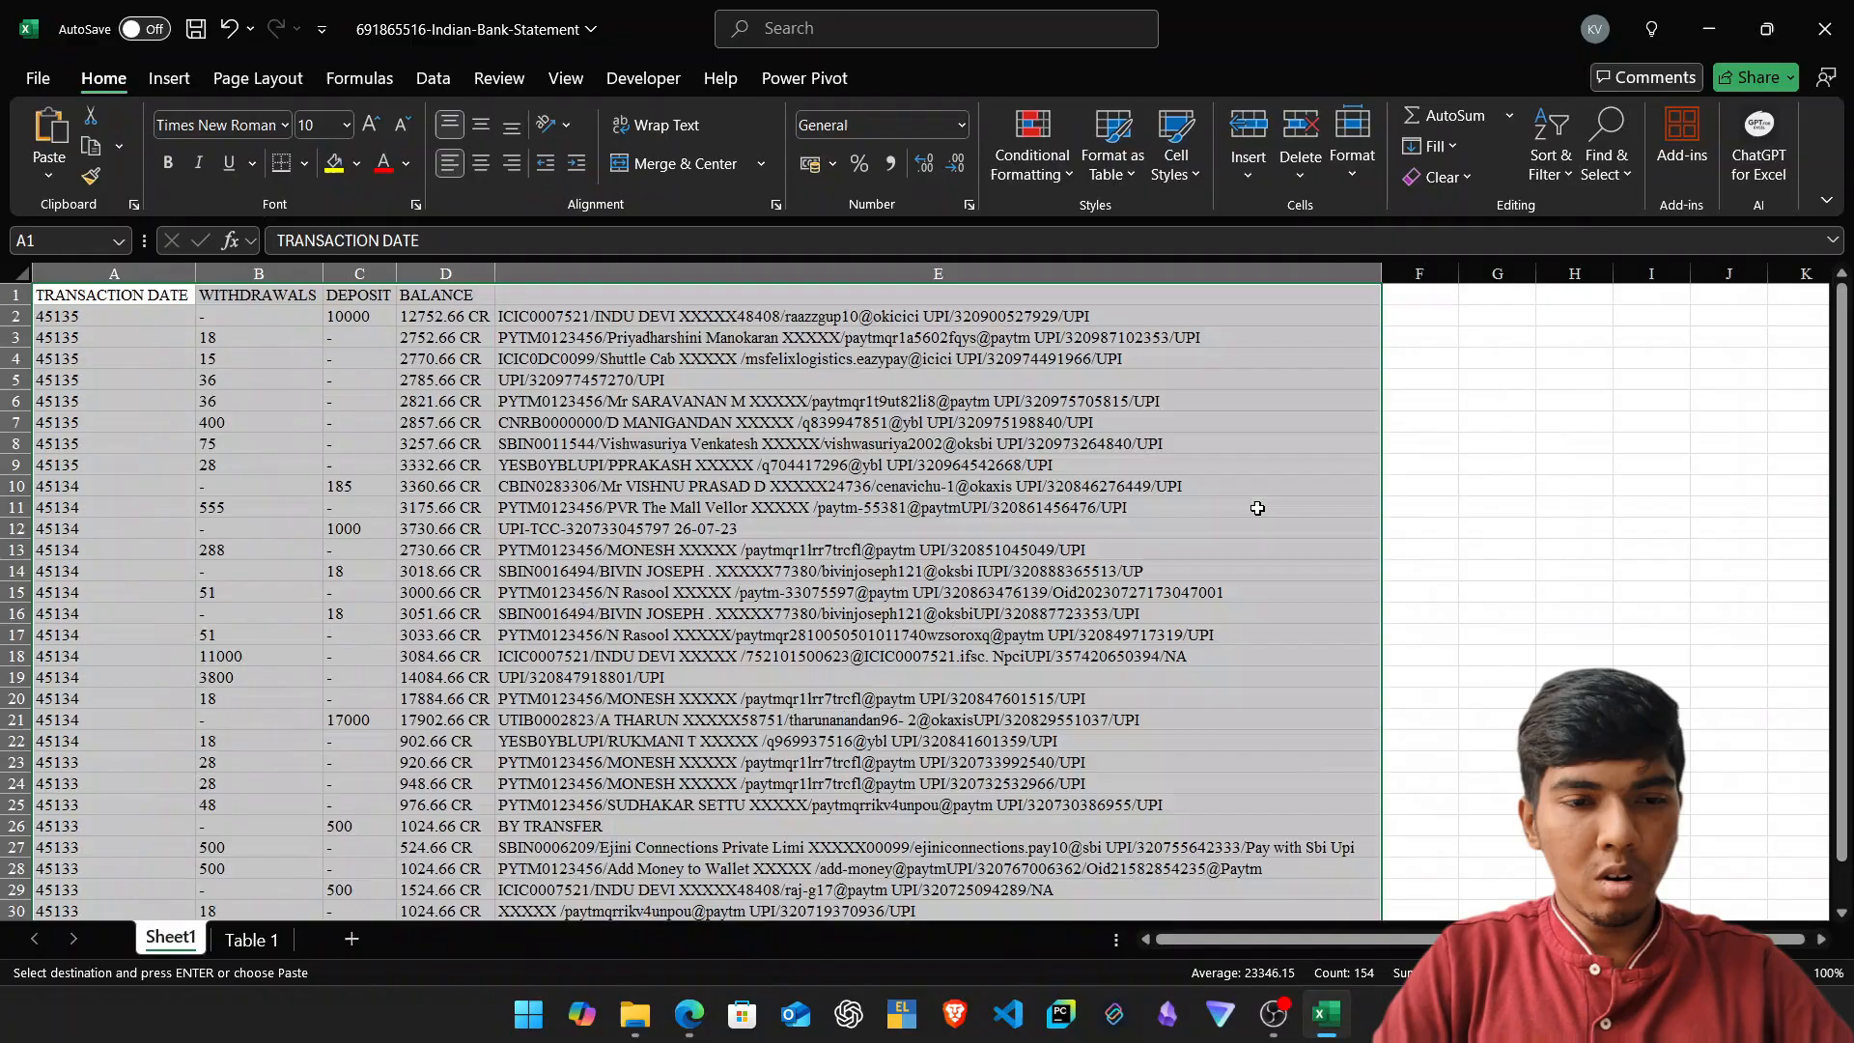
Move the joined particulars column E between the Transaction Date and Withdrawals columns.
{"action": "key", "text": "Up"}
{"action": "key", "text": "Right"}
{"action": "key", "text": "Right"}
{"action": "key", "text": "Right"}
{"action": "key", "text": "Right"}
{"action": "key", "text": "ctrl+space"}
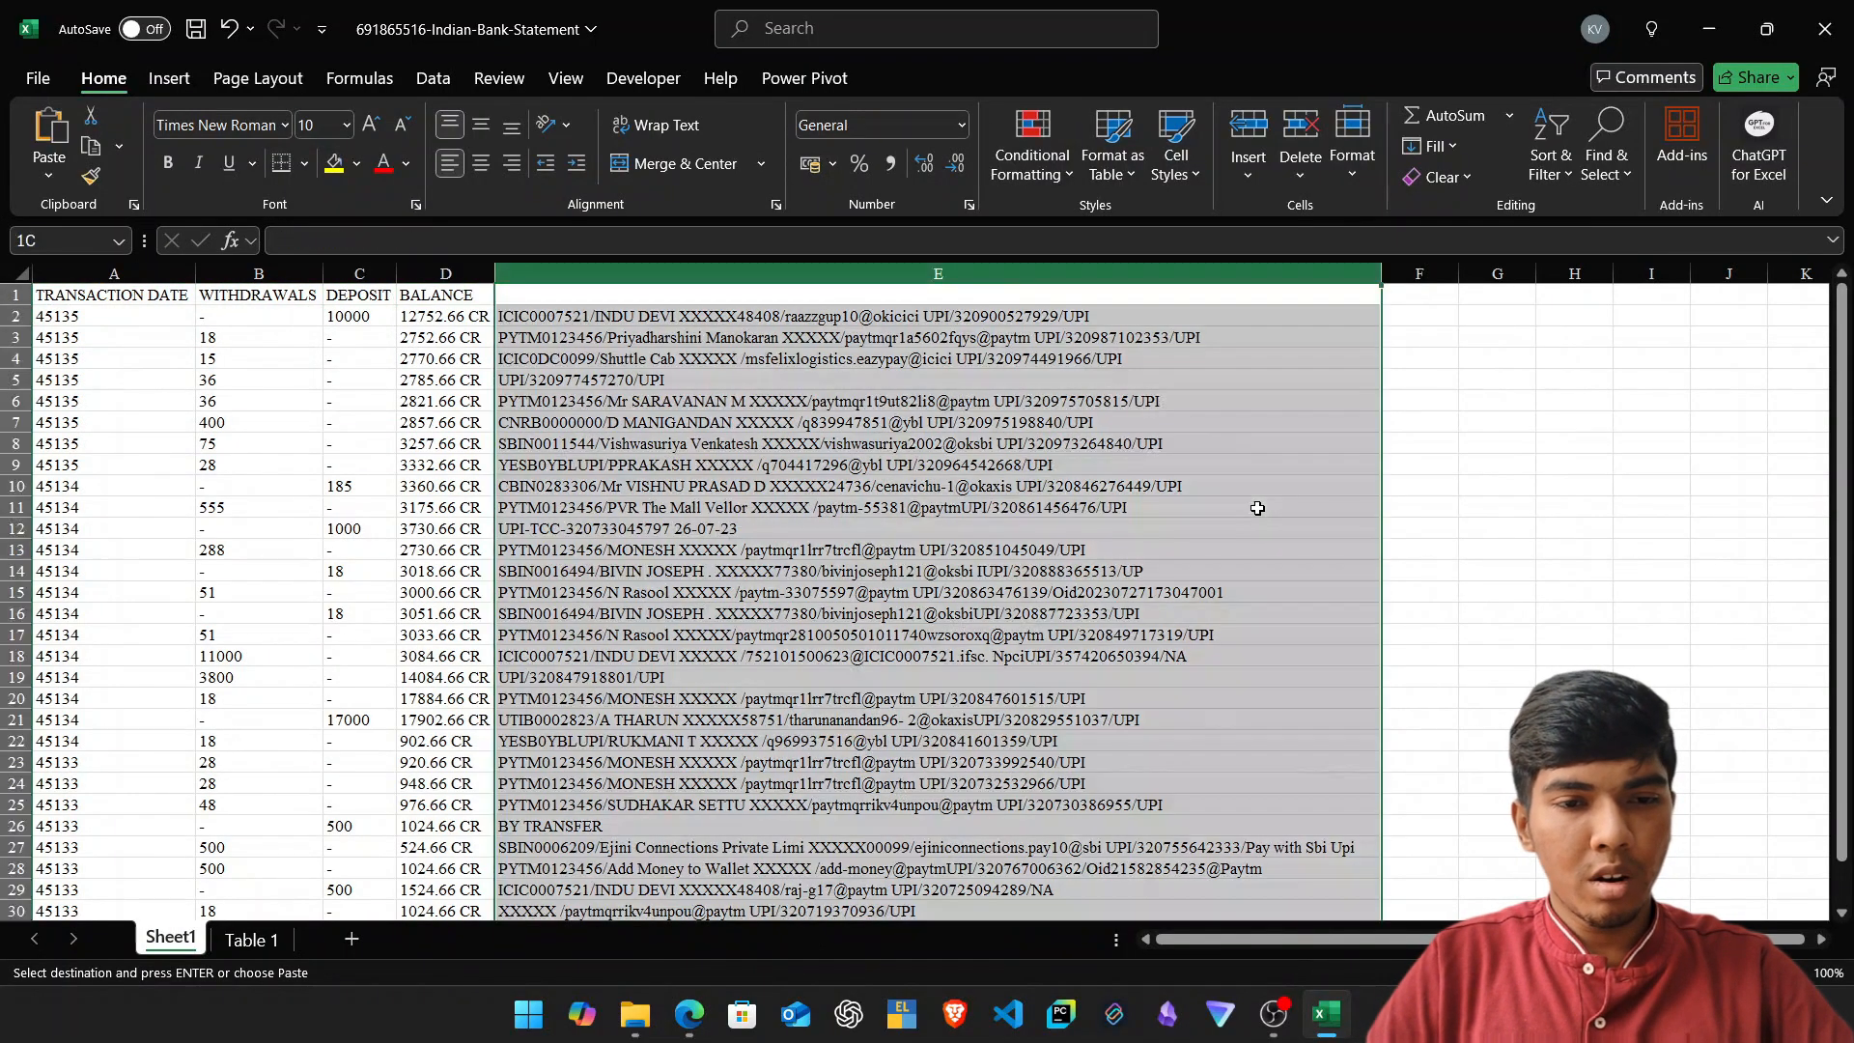
{"action": "key", "text": "ctrl+x"}
{"action": "key", "text": "Left"}
{"action": "key", "text": "Left"}
{"action": "key", "text": "Left"}
{"action": "key", "text": "ctrl+space"}
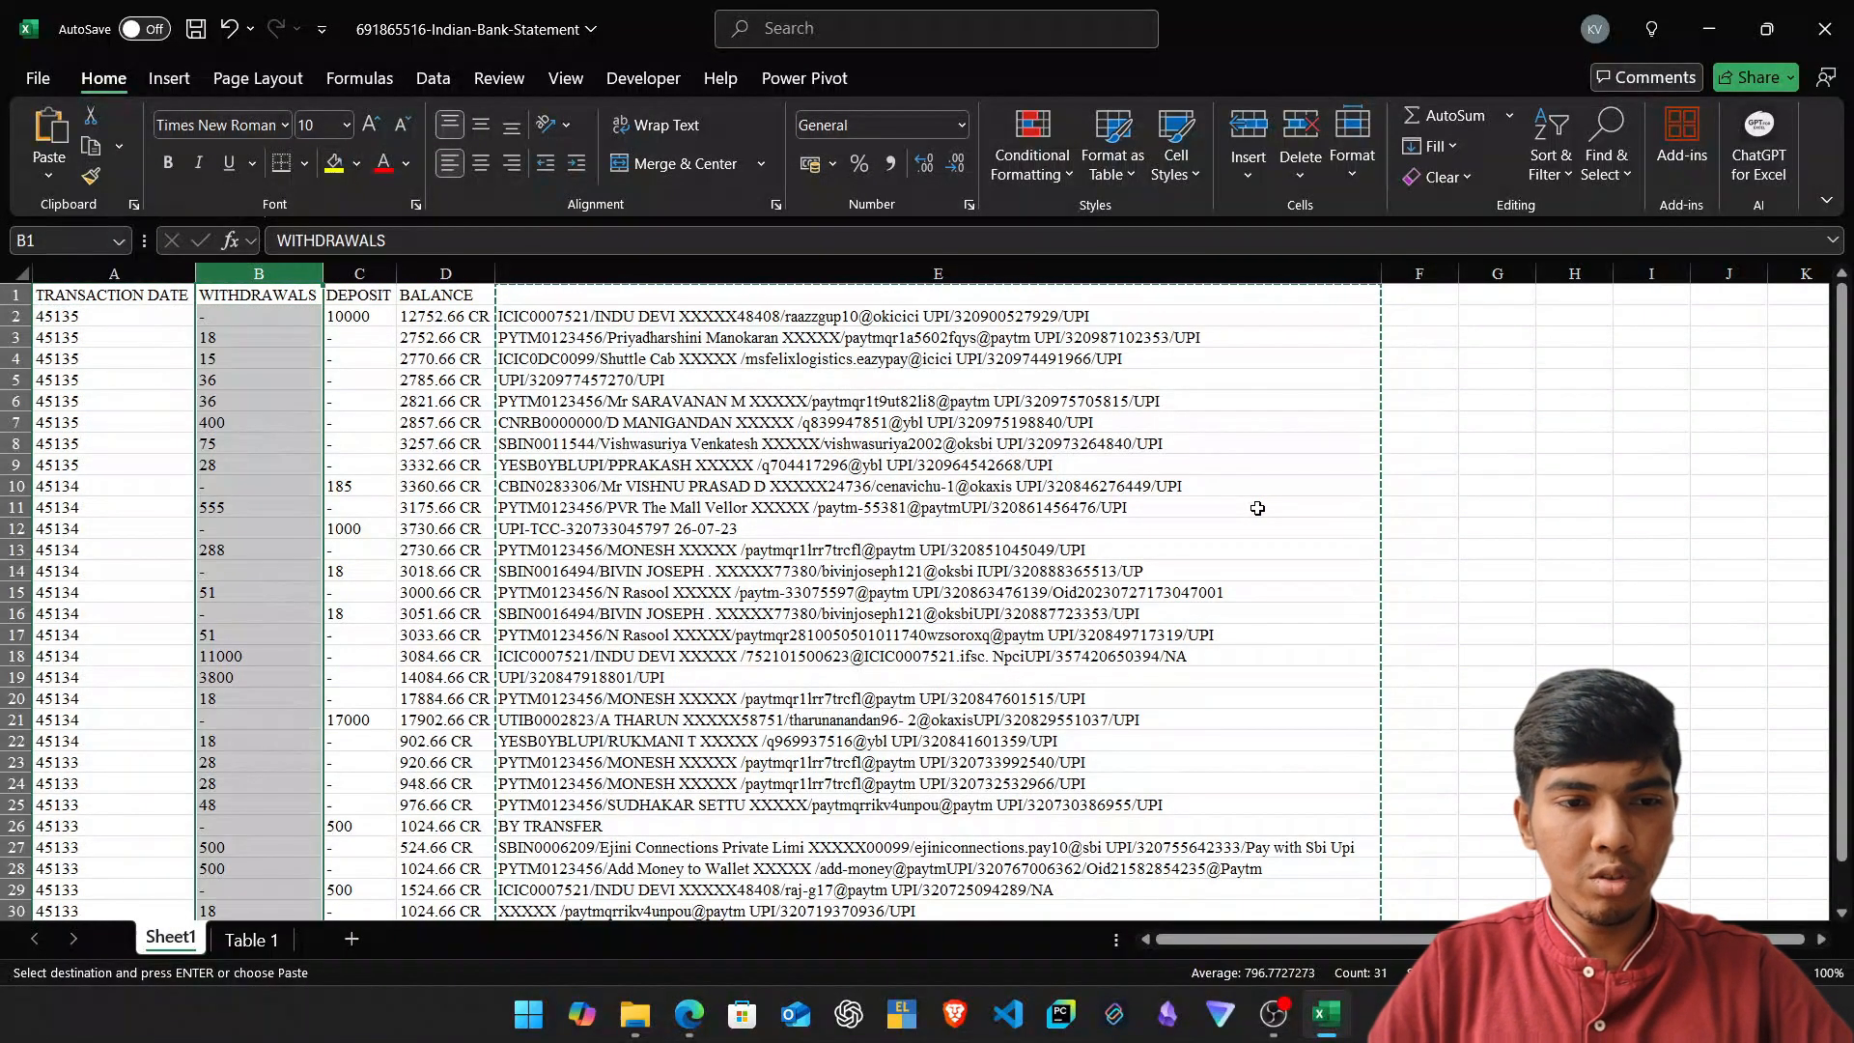
{"action": "key", "text": "ctrl+shift+plus"}
Apply all borders to the whole table in A1:E31.
{"action": "key", "text": "Left"}
{"action": "key", "text": "ctrl+shift+Right"}
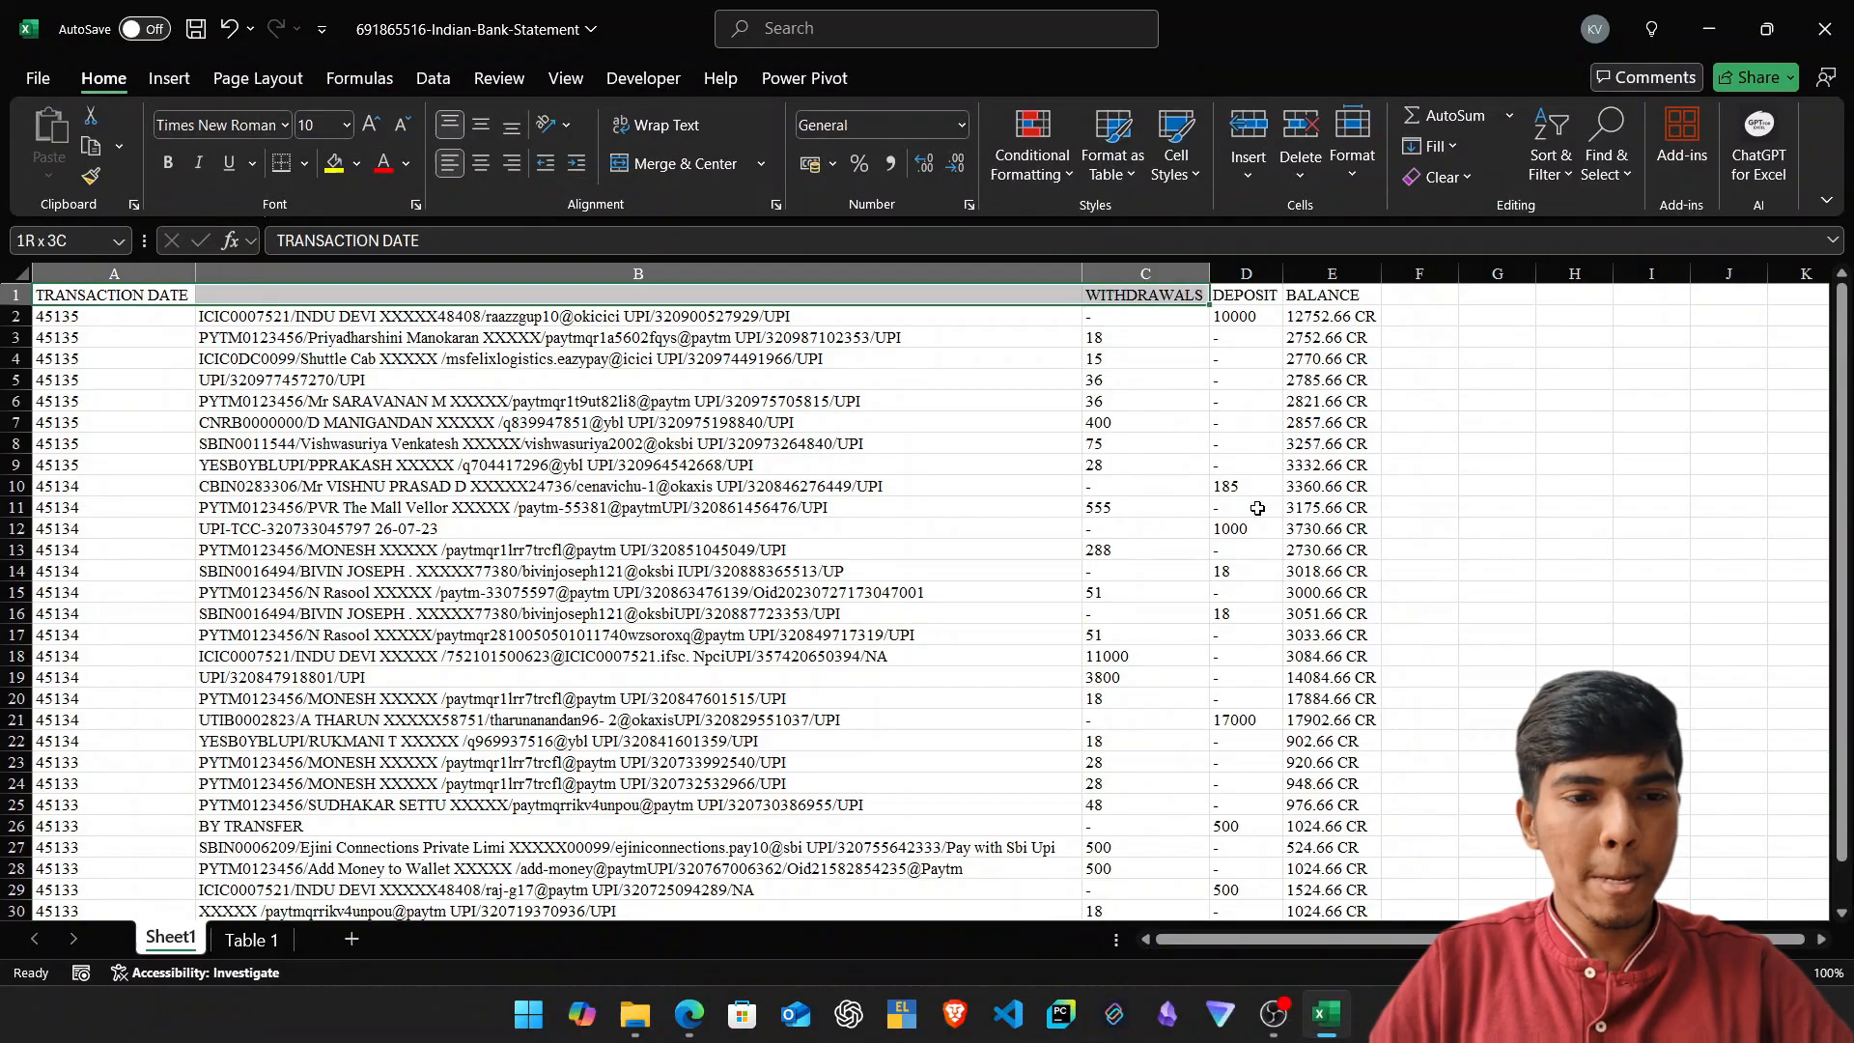
{"action": "key", "text": "ctrl+shift+Right"}
{"action": "key", "text": "ctrl+shift+Down"}
{"action": "key", "text": "shift+Up"}
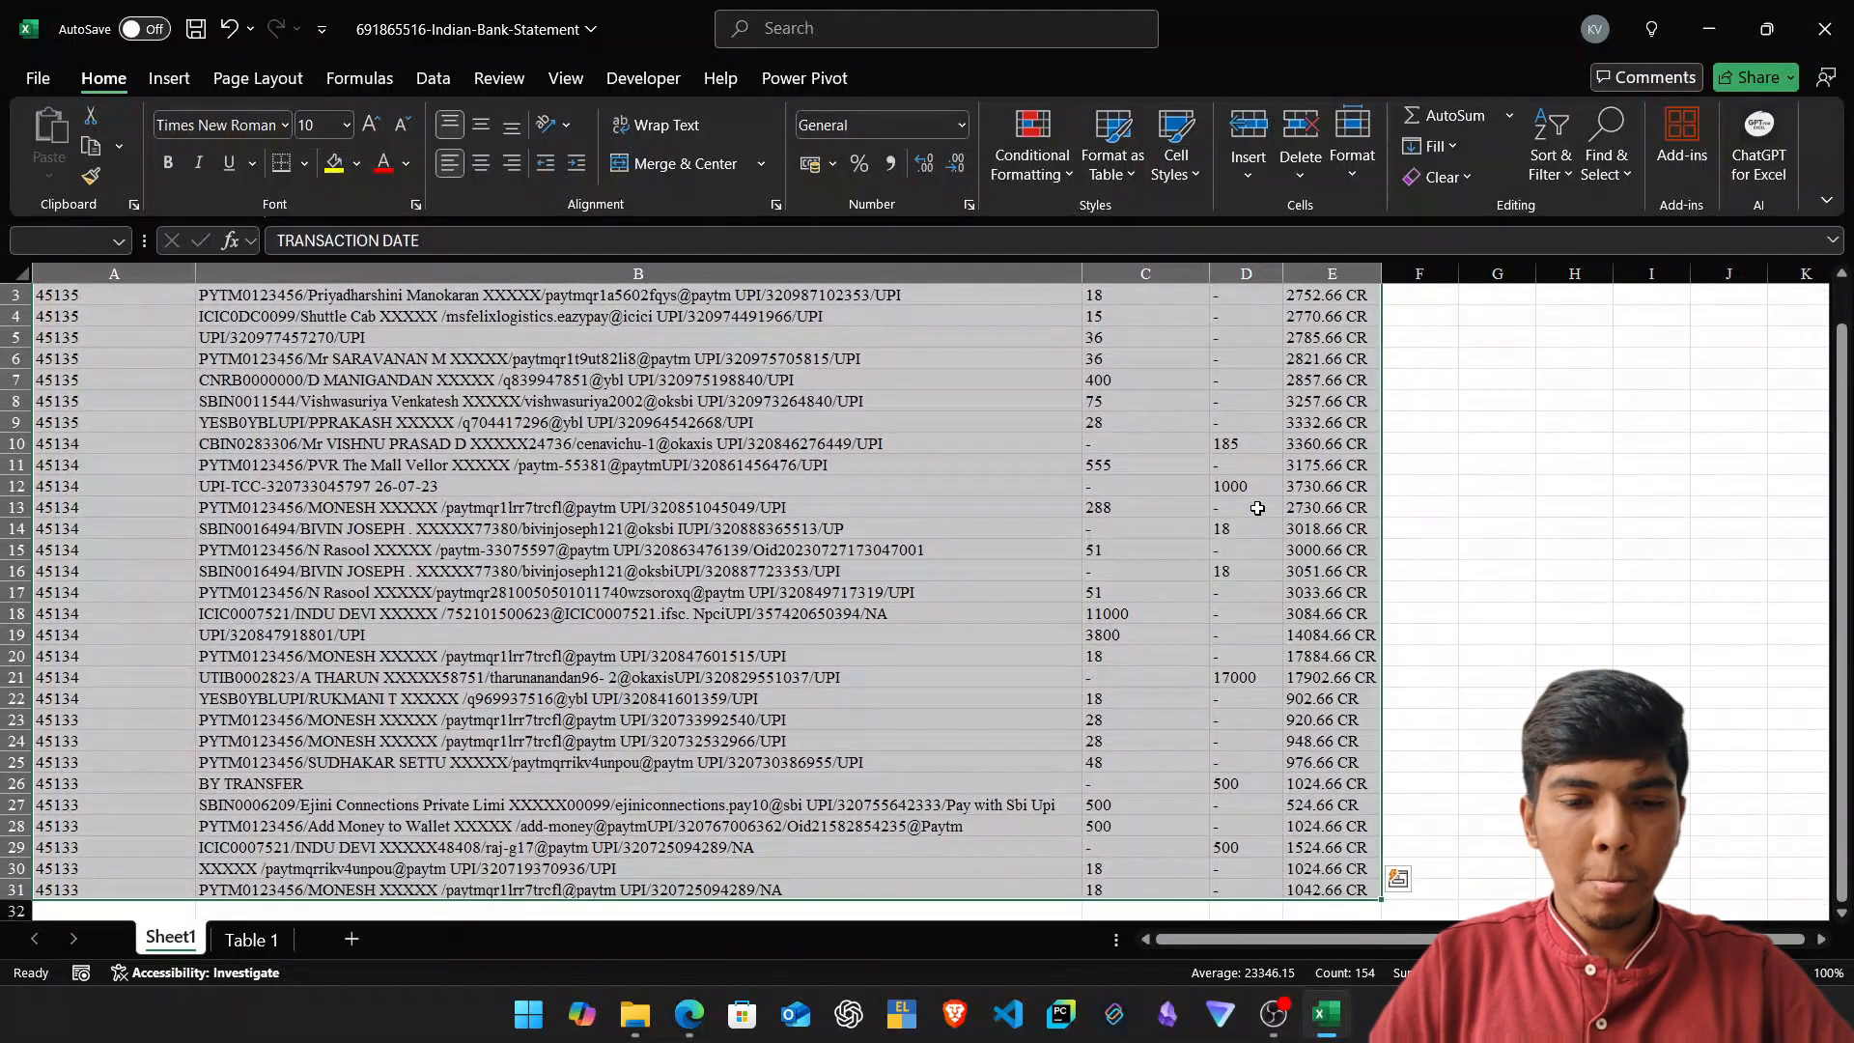
{"action": "key", "text": "h"}
{"action": "key", "text": "b"}
{"action": "key", "text": "a"}
Format the Transaction Date column as day-month-year dates like 28-Jul-23 and set the whole sheet's font to Calibri.
{"action": "key", "text": "Down"}
{"action": "key", "text": "ctrl+space"}
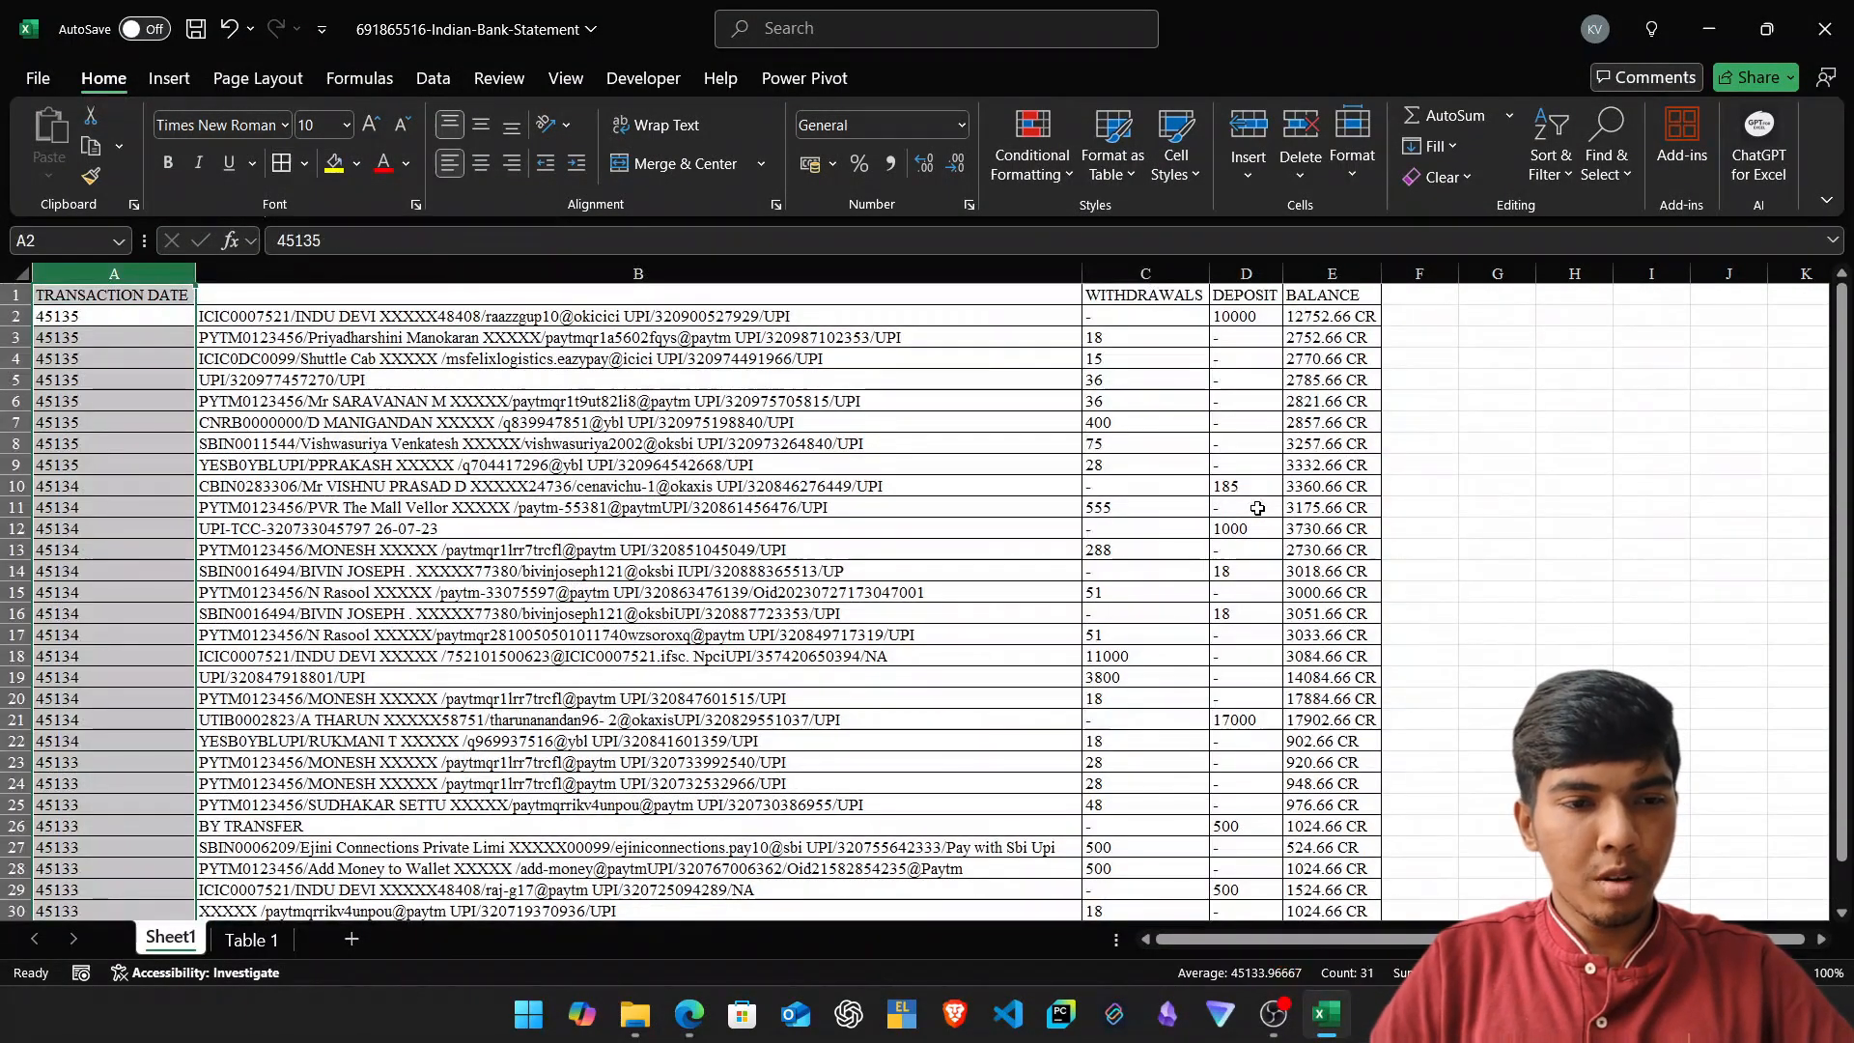
{"action": "key", "text": "ctrl+shift+3"}
{"action": "key", "text": "ctrl+a"}
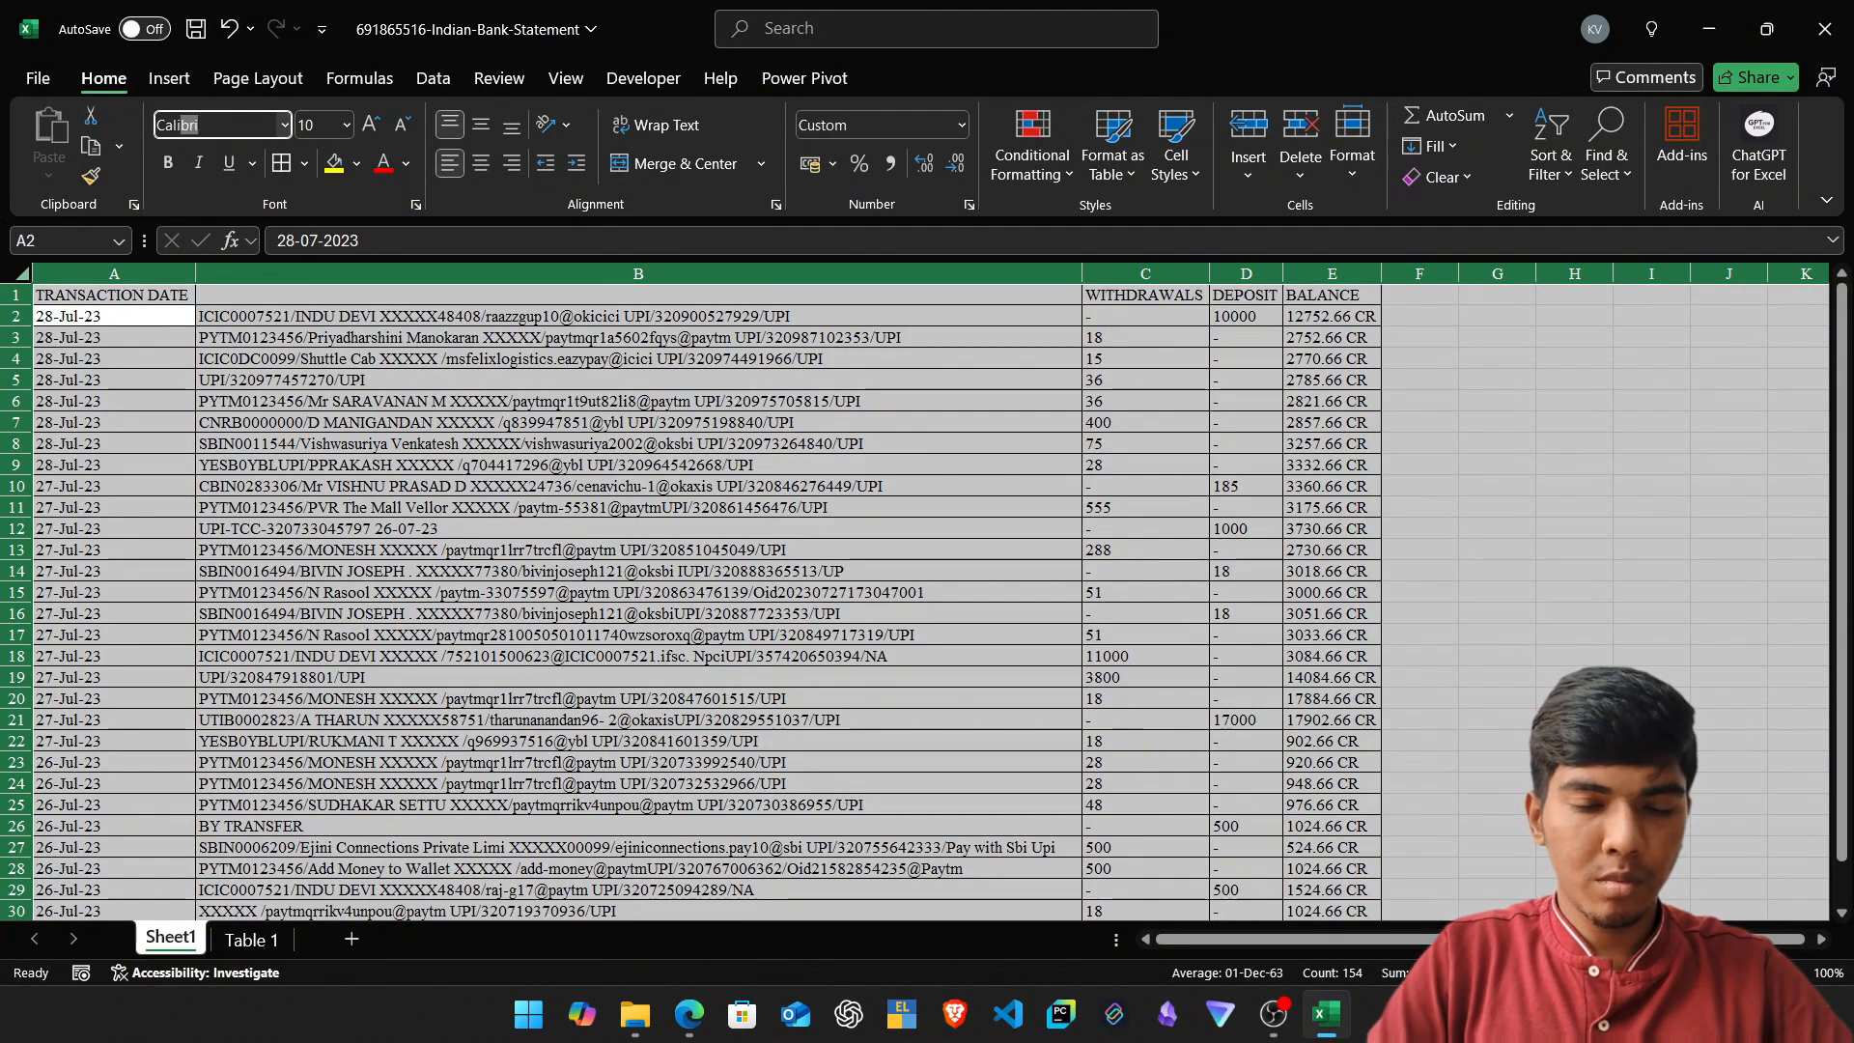
{"action": "key", "text": "Return"}
Make the header row A1:E1 bold.
{"action": "key", "text": "ctrl+shift+Right"}
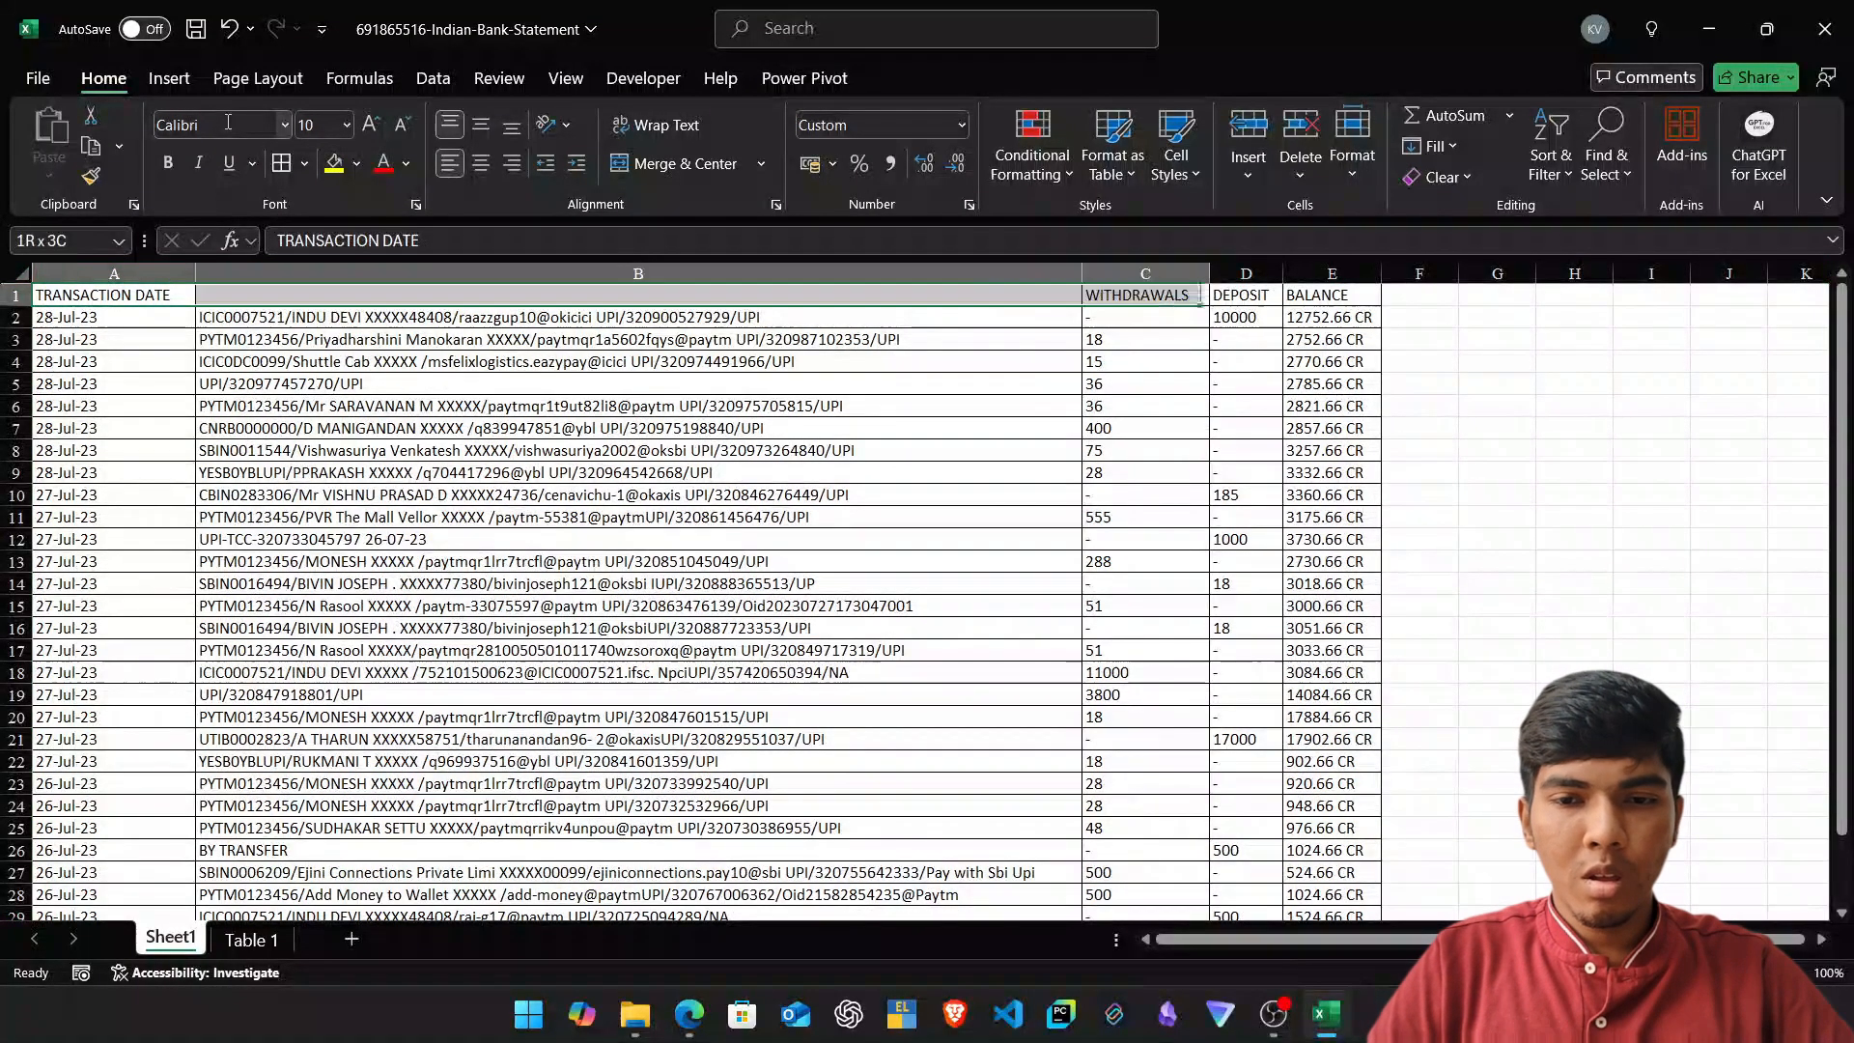
{"action": "key", "text": "ctrl+shift+Right"}
{"action": "key", "text": "ctrl+b"}
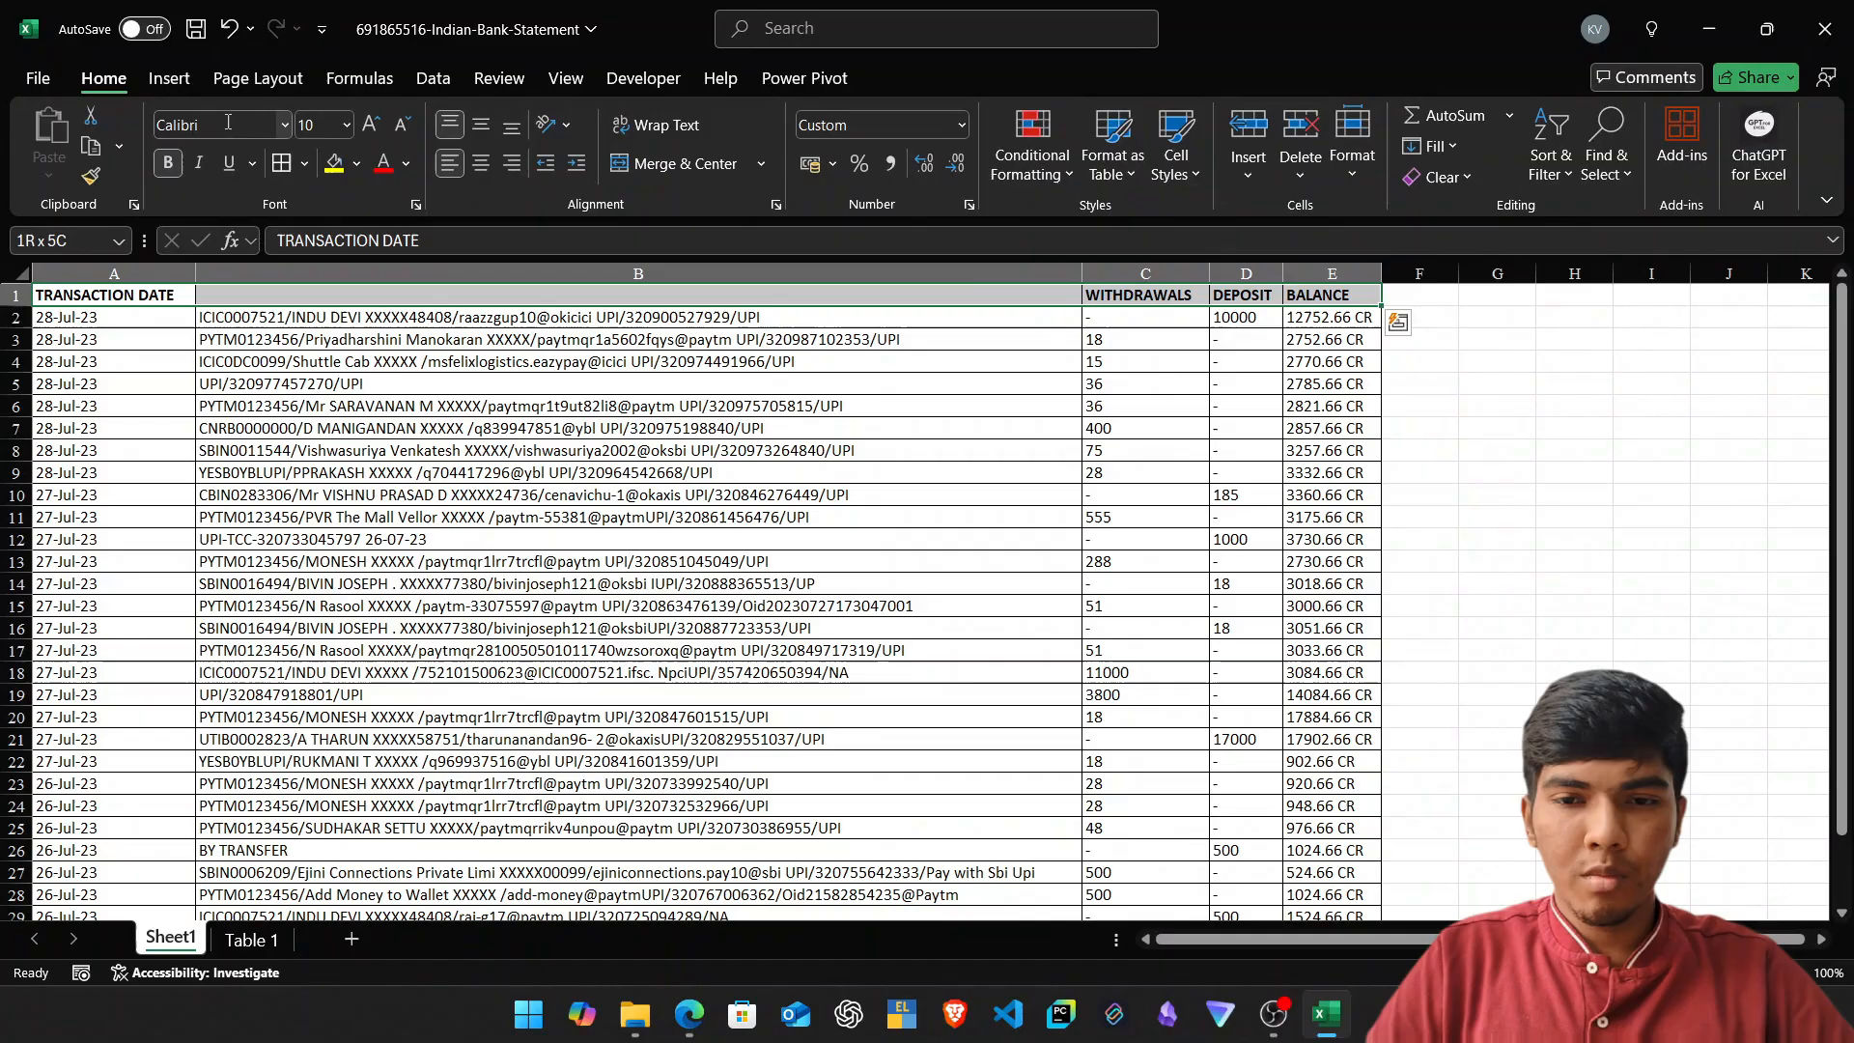
Enter the header "Particulars" in the empty cell B1.
{"action": "key", "text": "Down"}
{"action": "key", "text": "Right"}
{"action": "key", "text": "Up"}
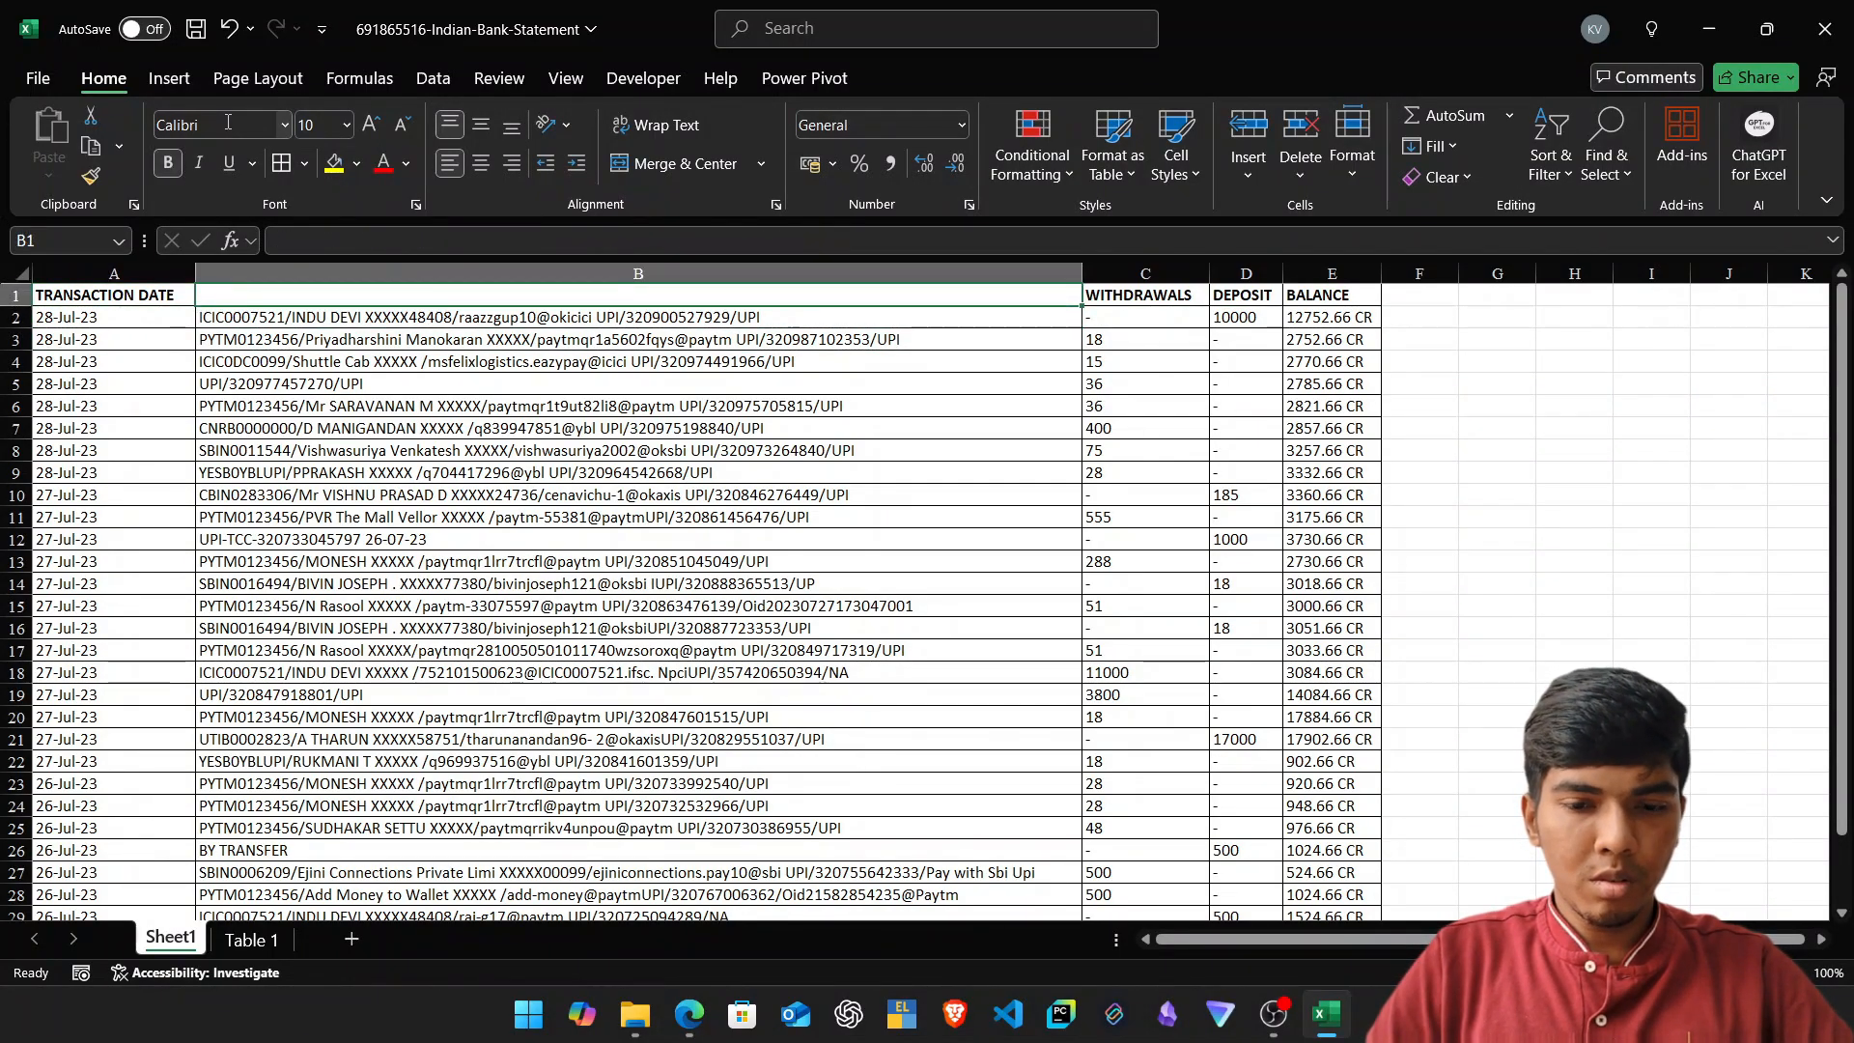
{"action": "type", "text": "Particu"}
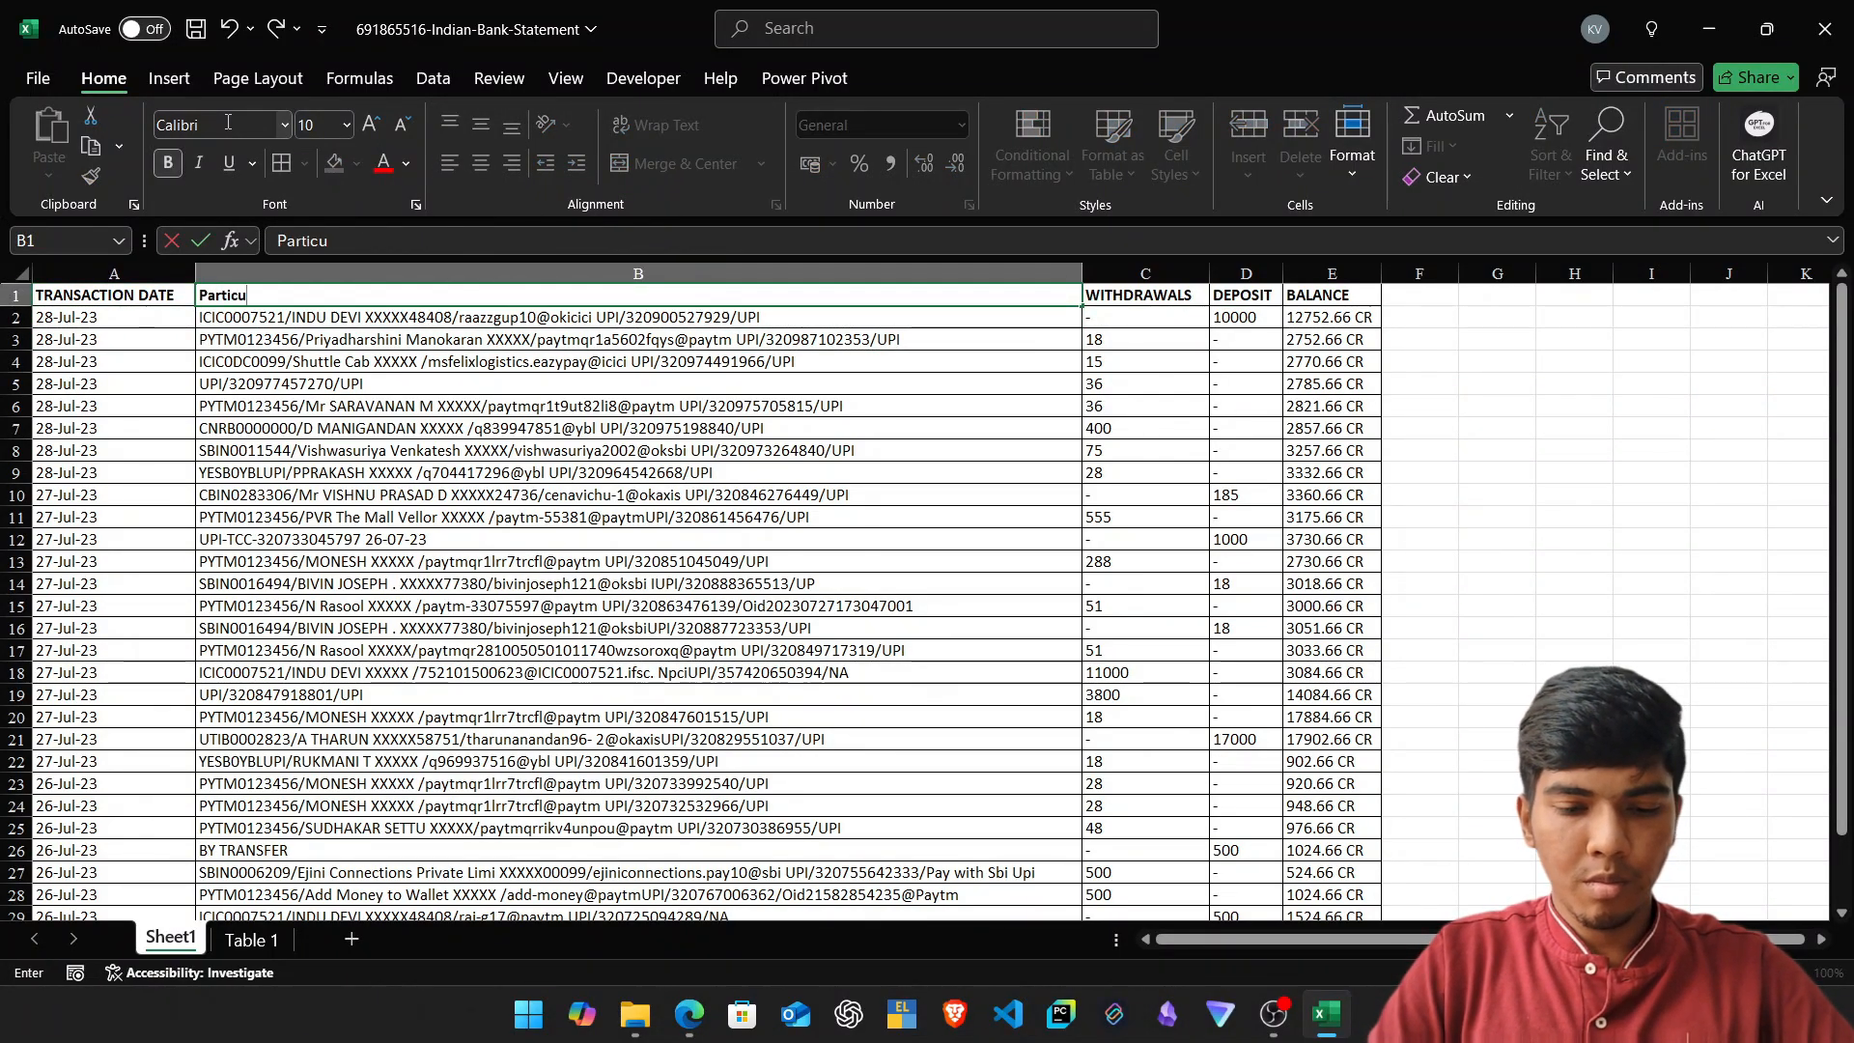
{"action": "type", "text": "alrs"}
{"action": "key", "text": "BackSpace"}
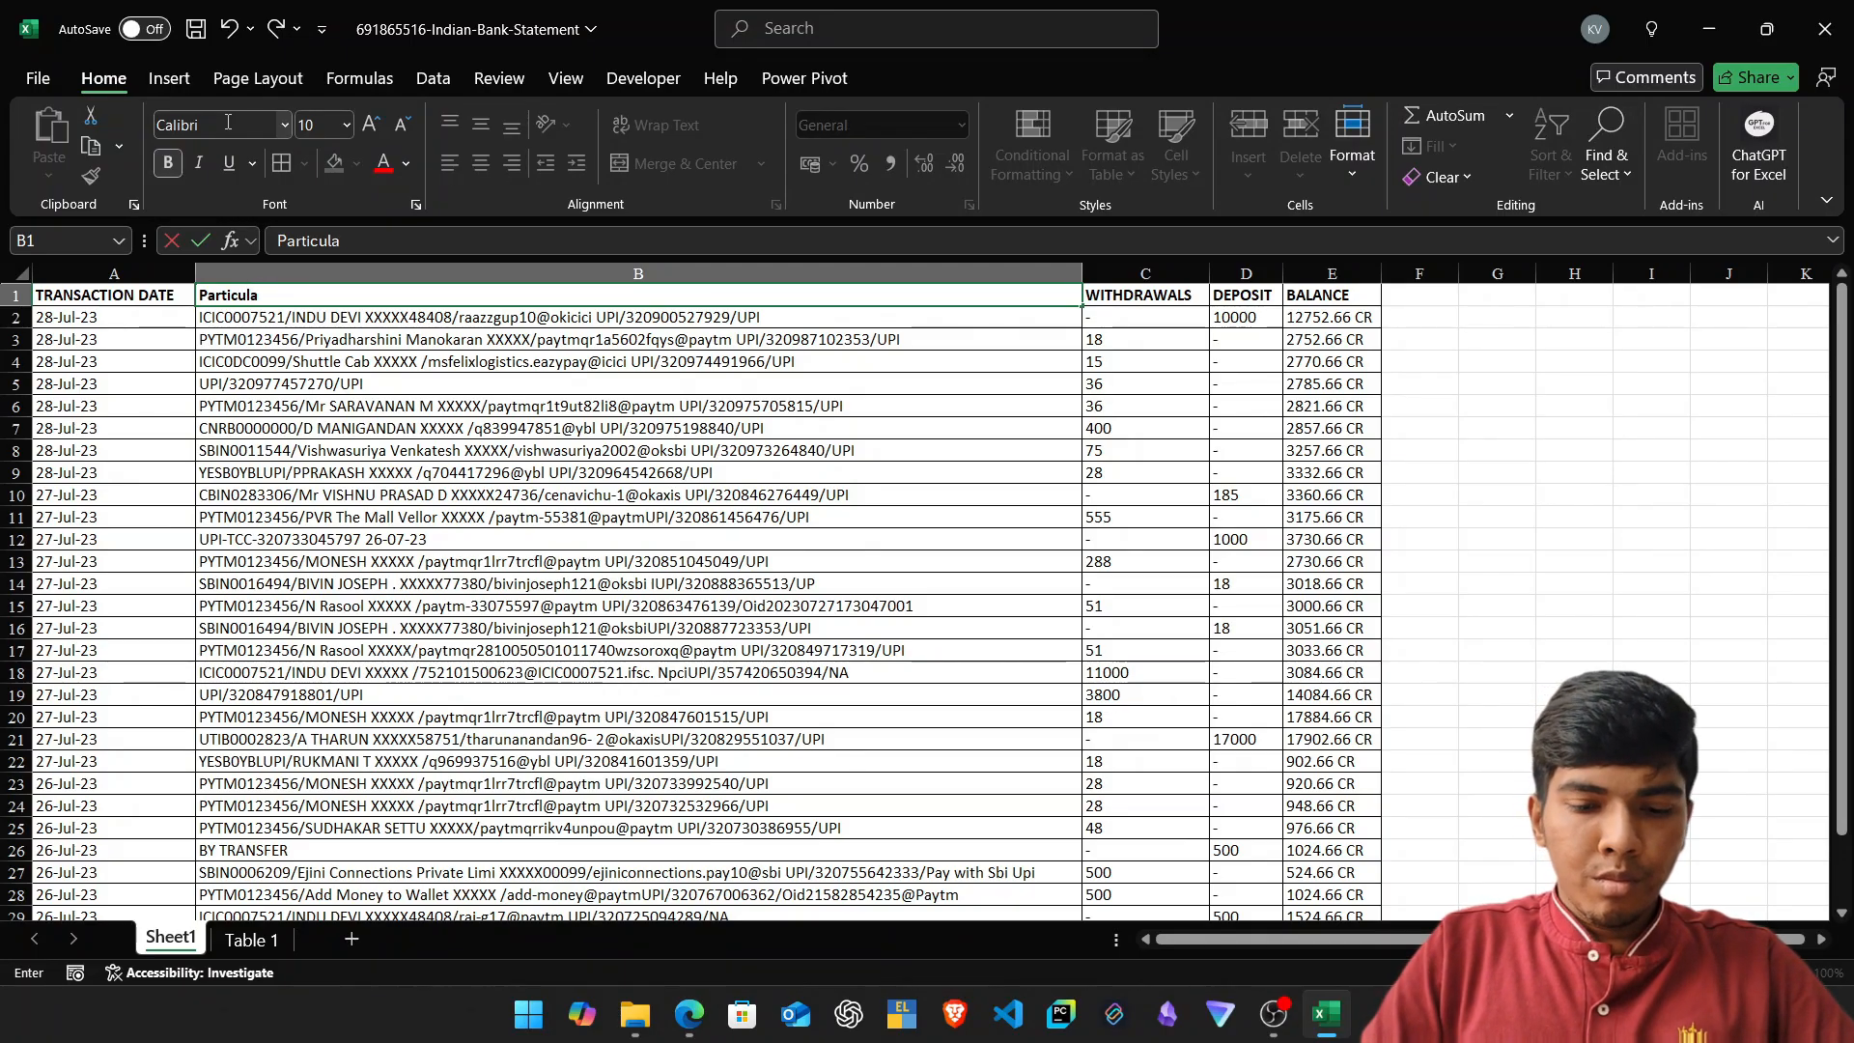
{"action": "key", "text": "Up"}
{"action": "key", "text": "Right"}
{"action": "key", "text": "Right"}
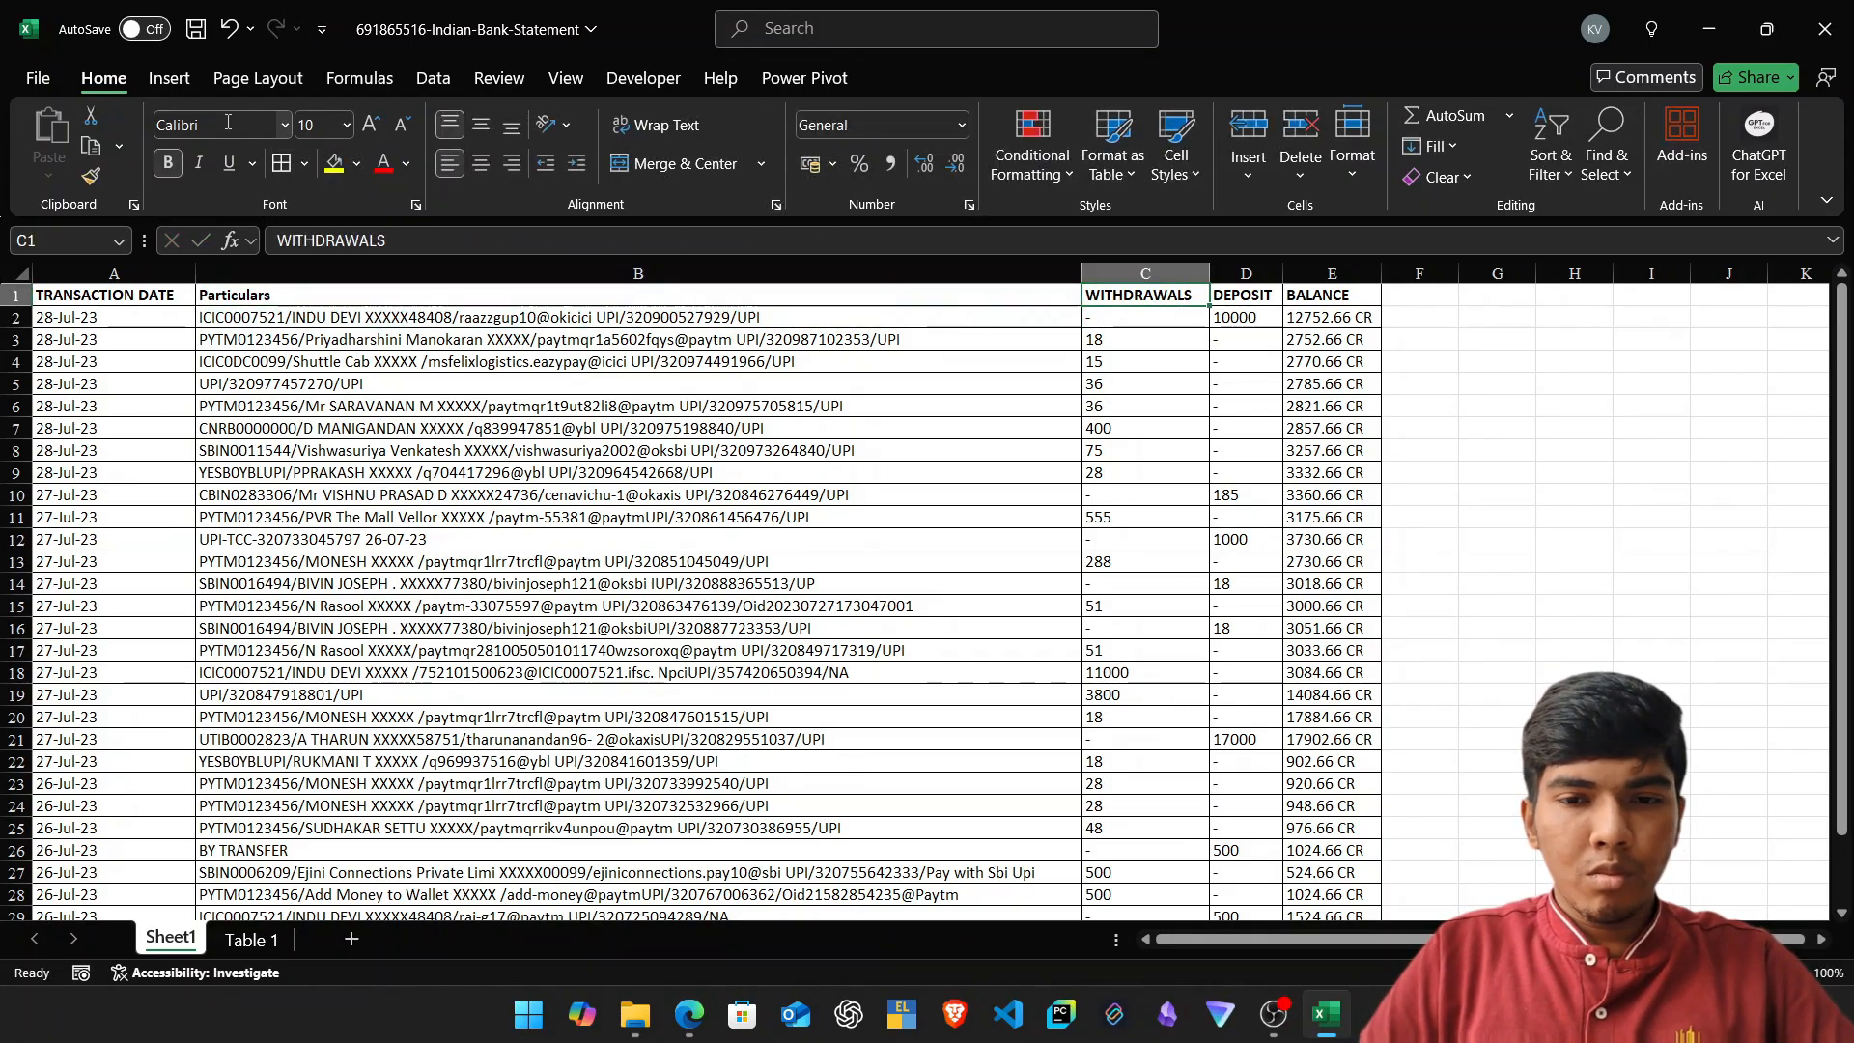
{"action": "key", "text": "Left"}
{"action": "key", "text": "Left"}
{"action": "key", "text": "Left"}
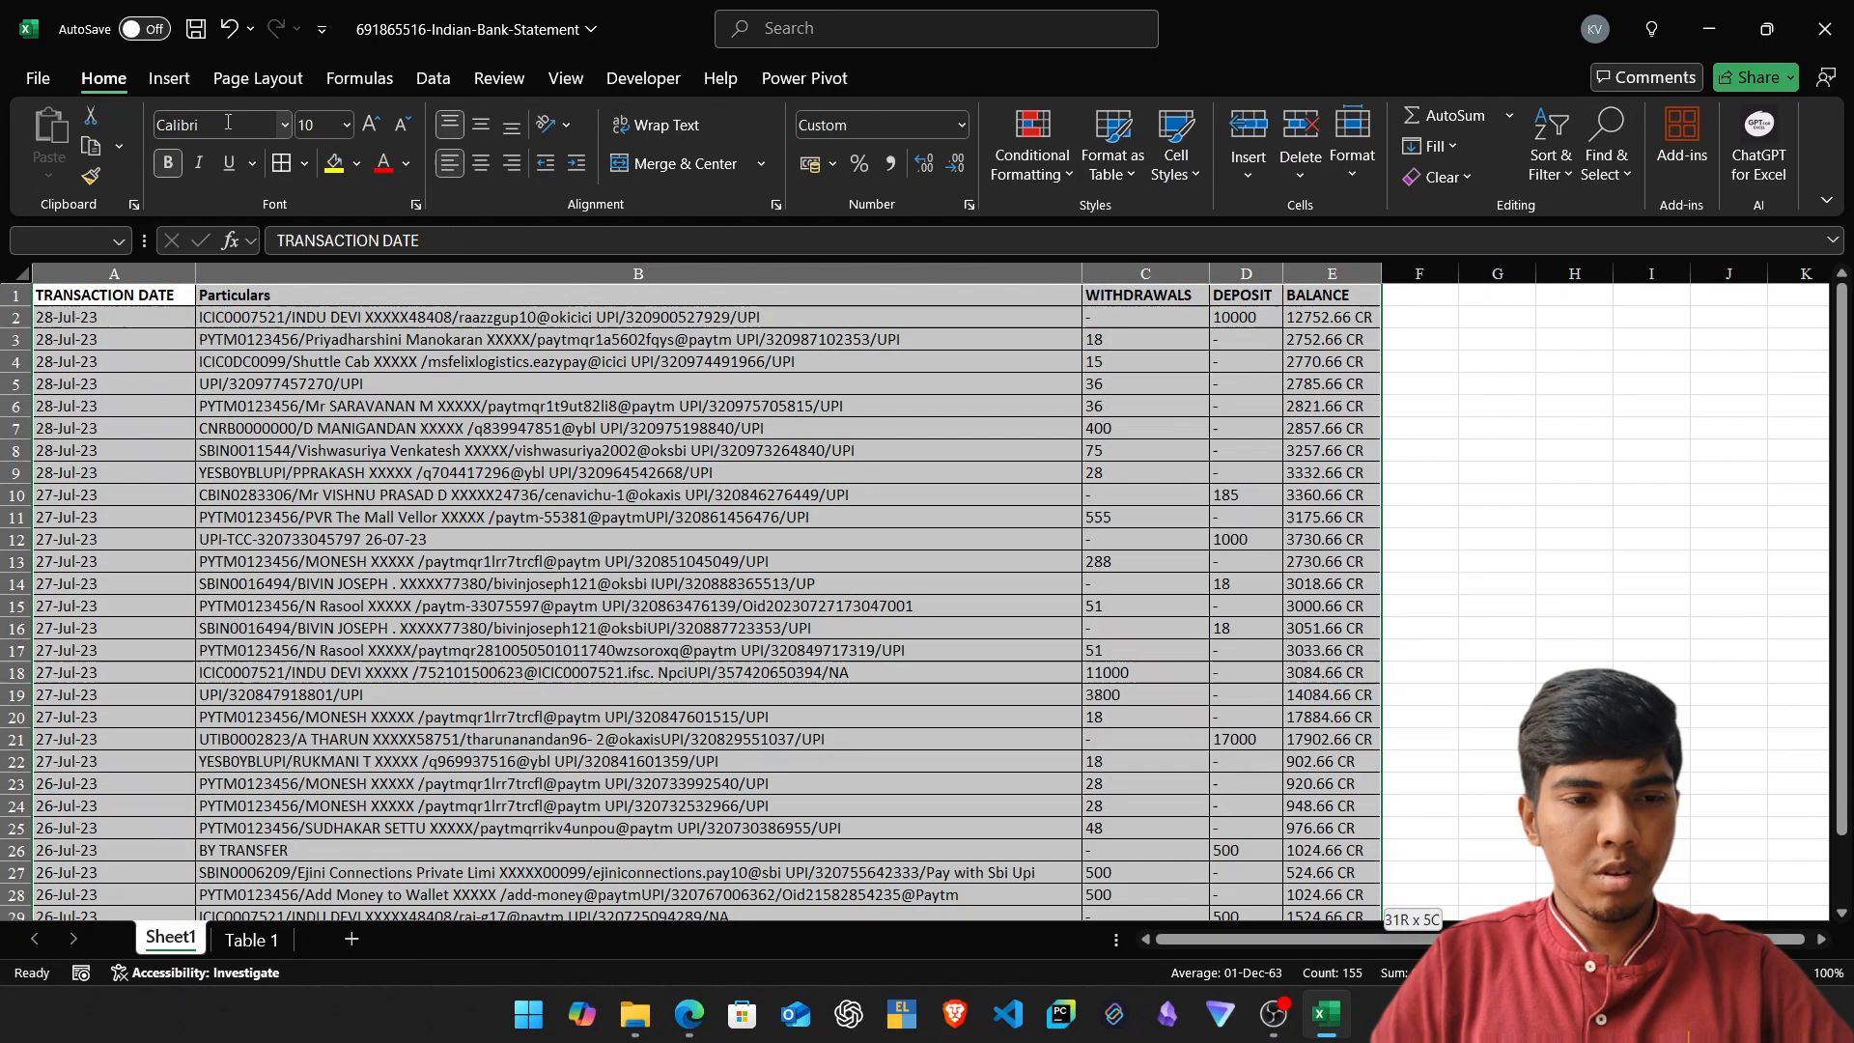
{"action": "key", "text": "Right"}
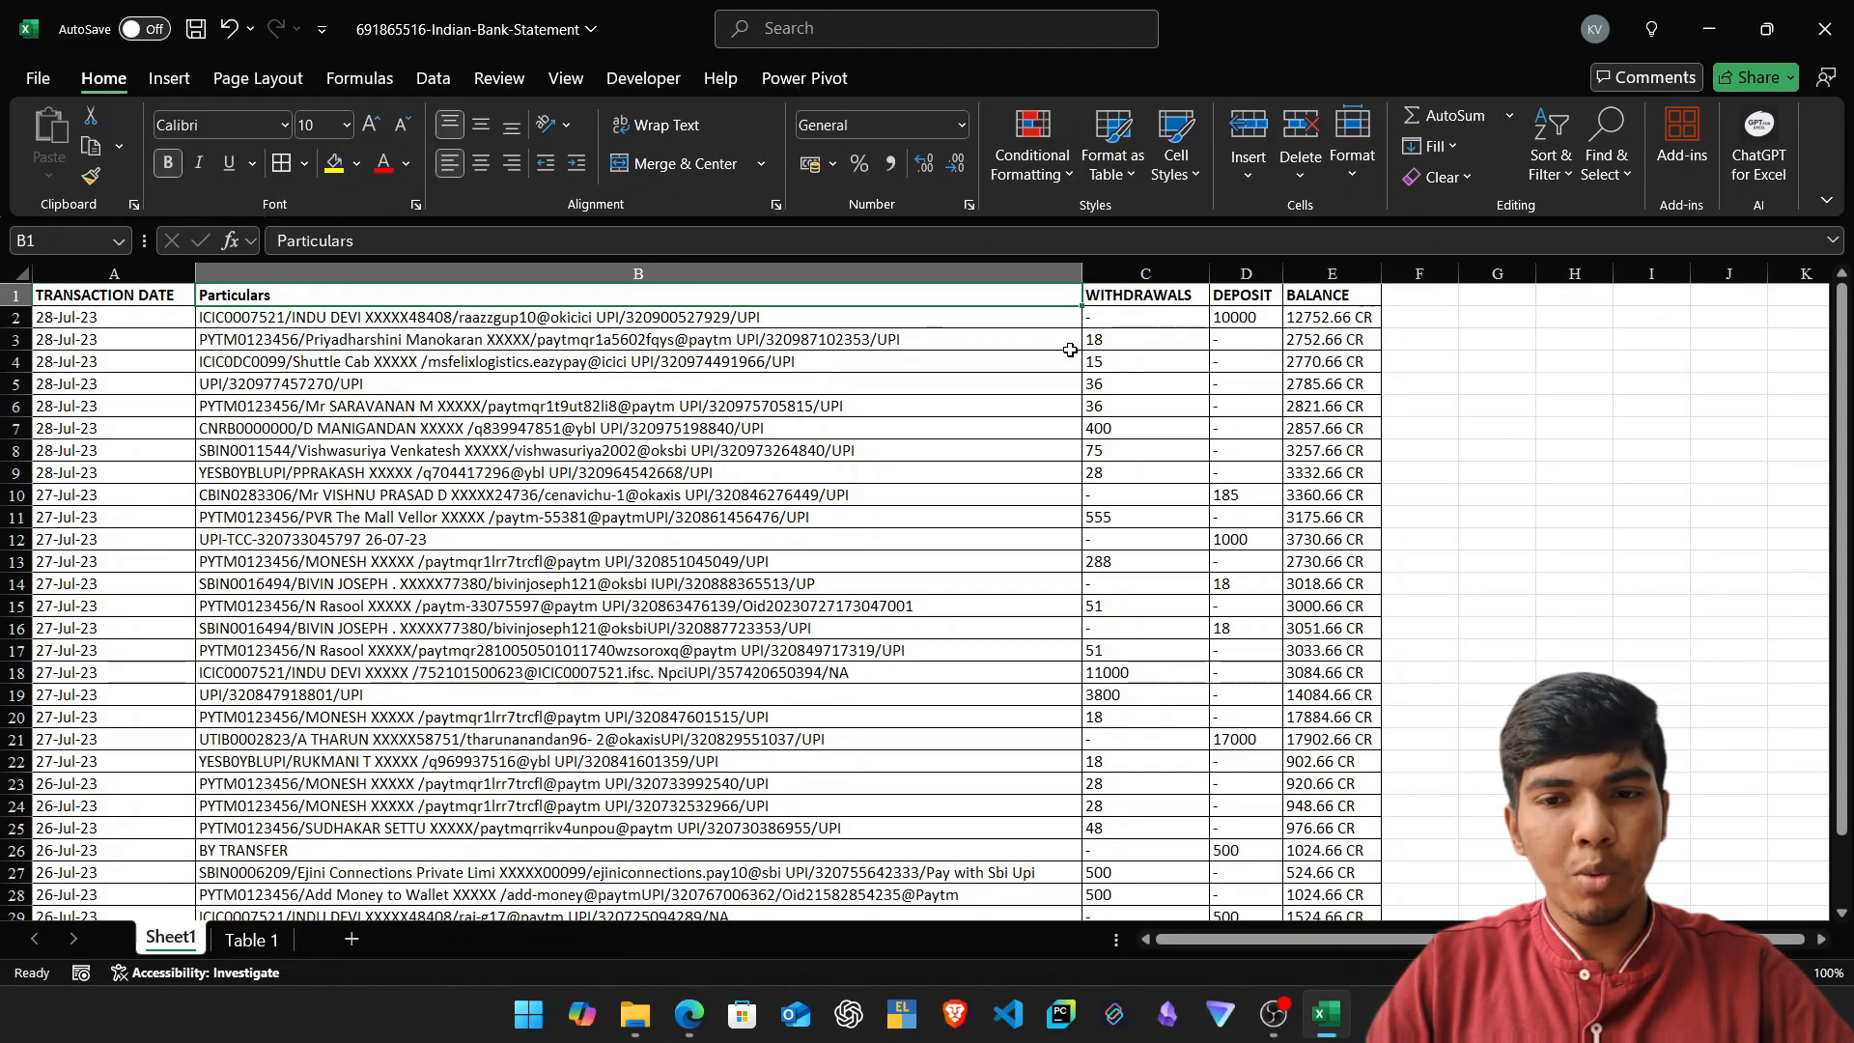
{"action": "key", "text": "Right"}
{"action": "key", "text": "Right"}
{"action": "key", "text": "Right"}
{"action": "key", "text": "Right"}
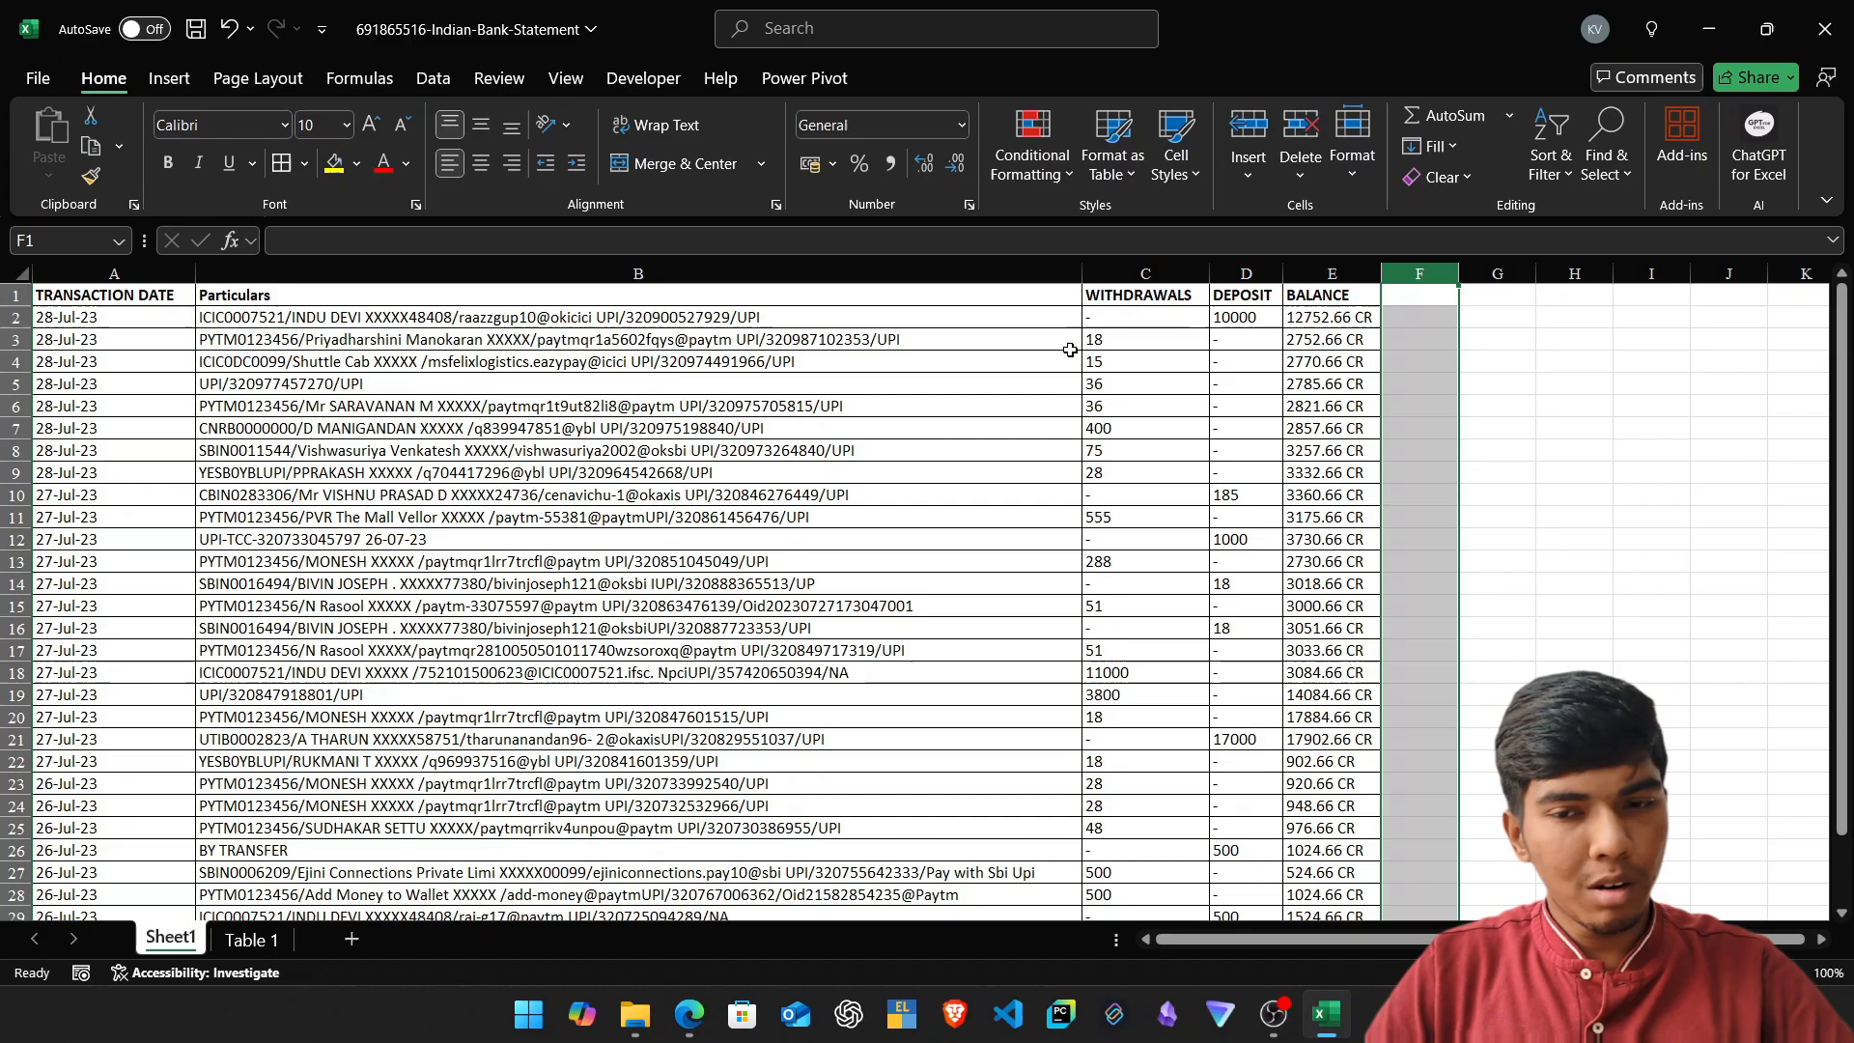
{"action": "key", "text": "ctrl+Home"}
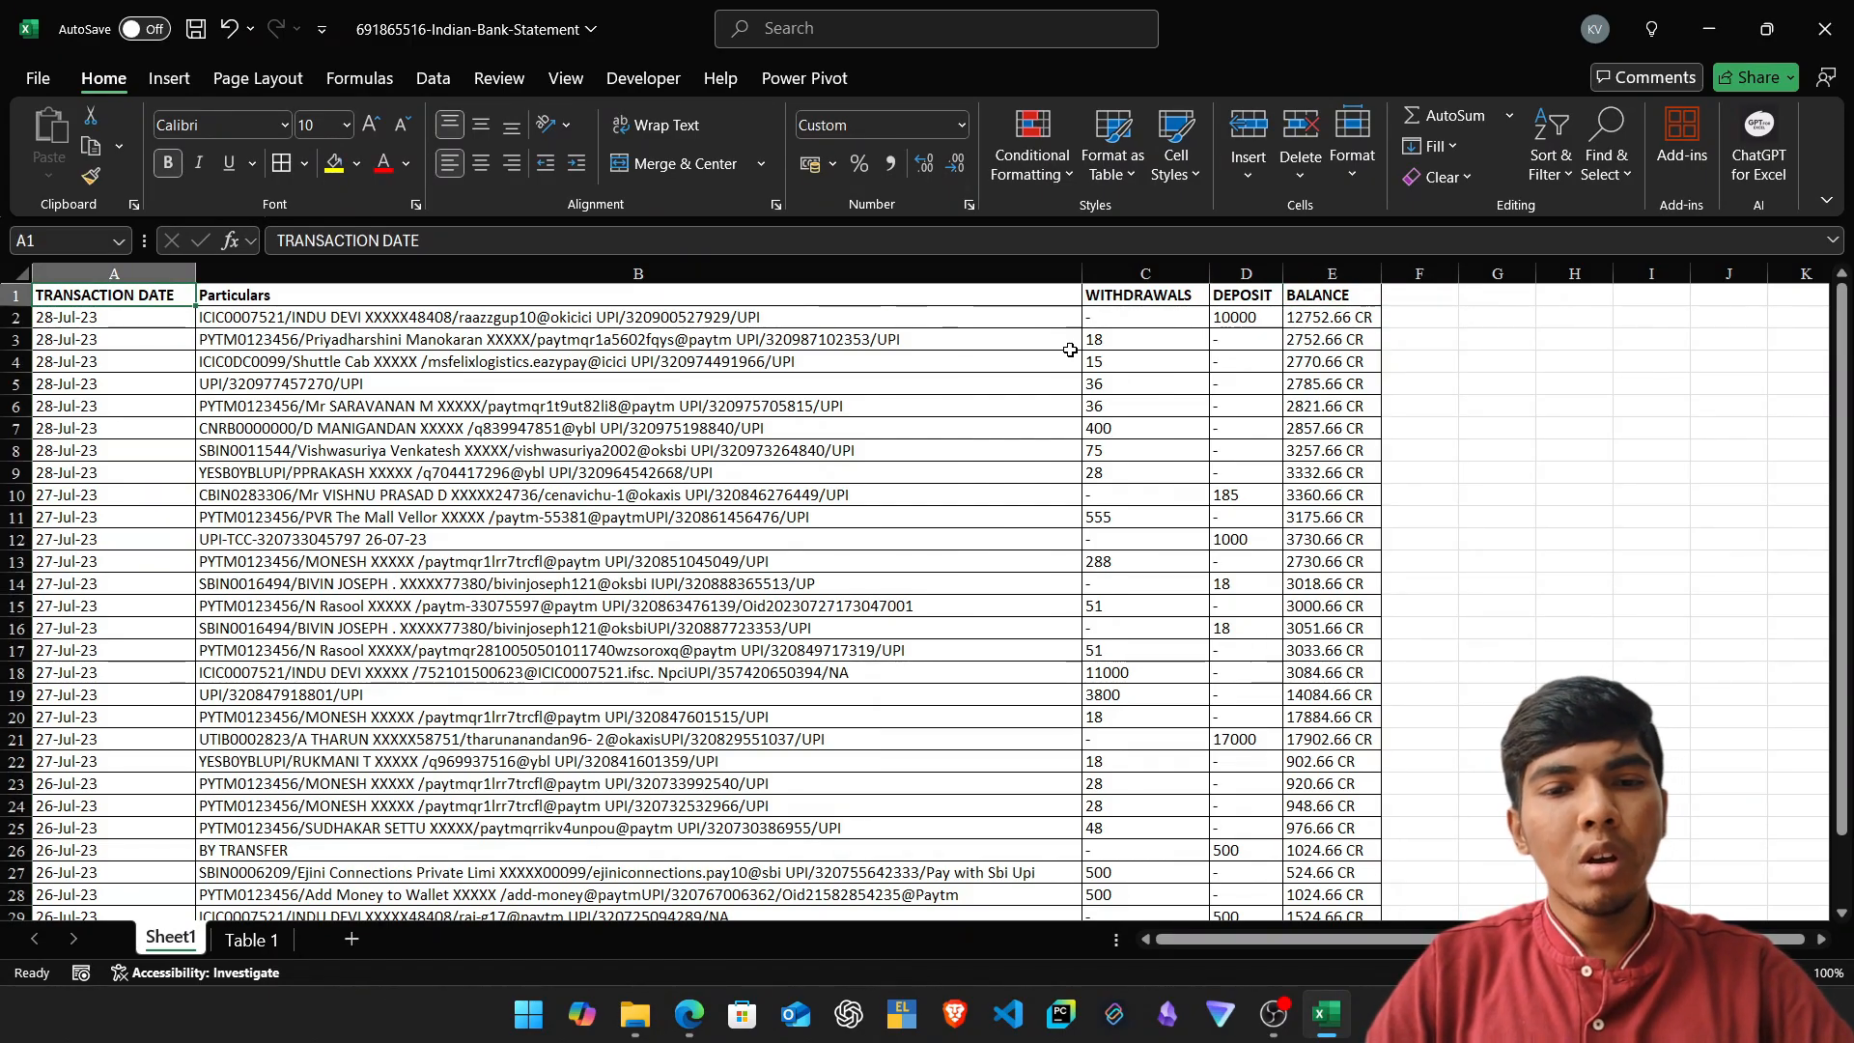
Open the transaction-numbering IF formula in cell G2 of the Table 1 sheet for review.
{"action": "key", "text": "ctrl+Page_Down"}
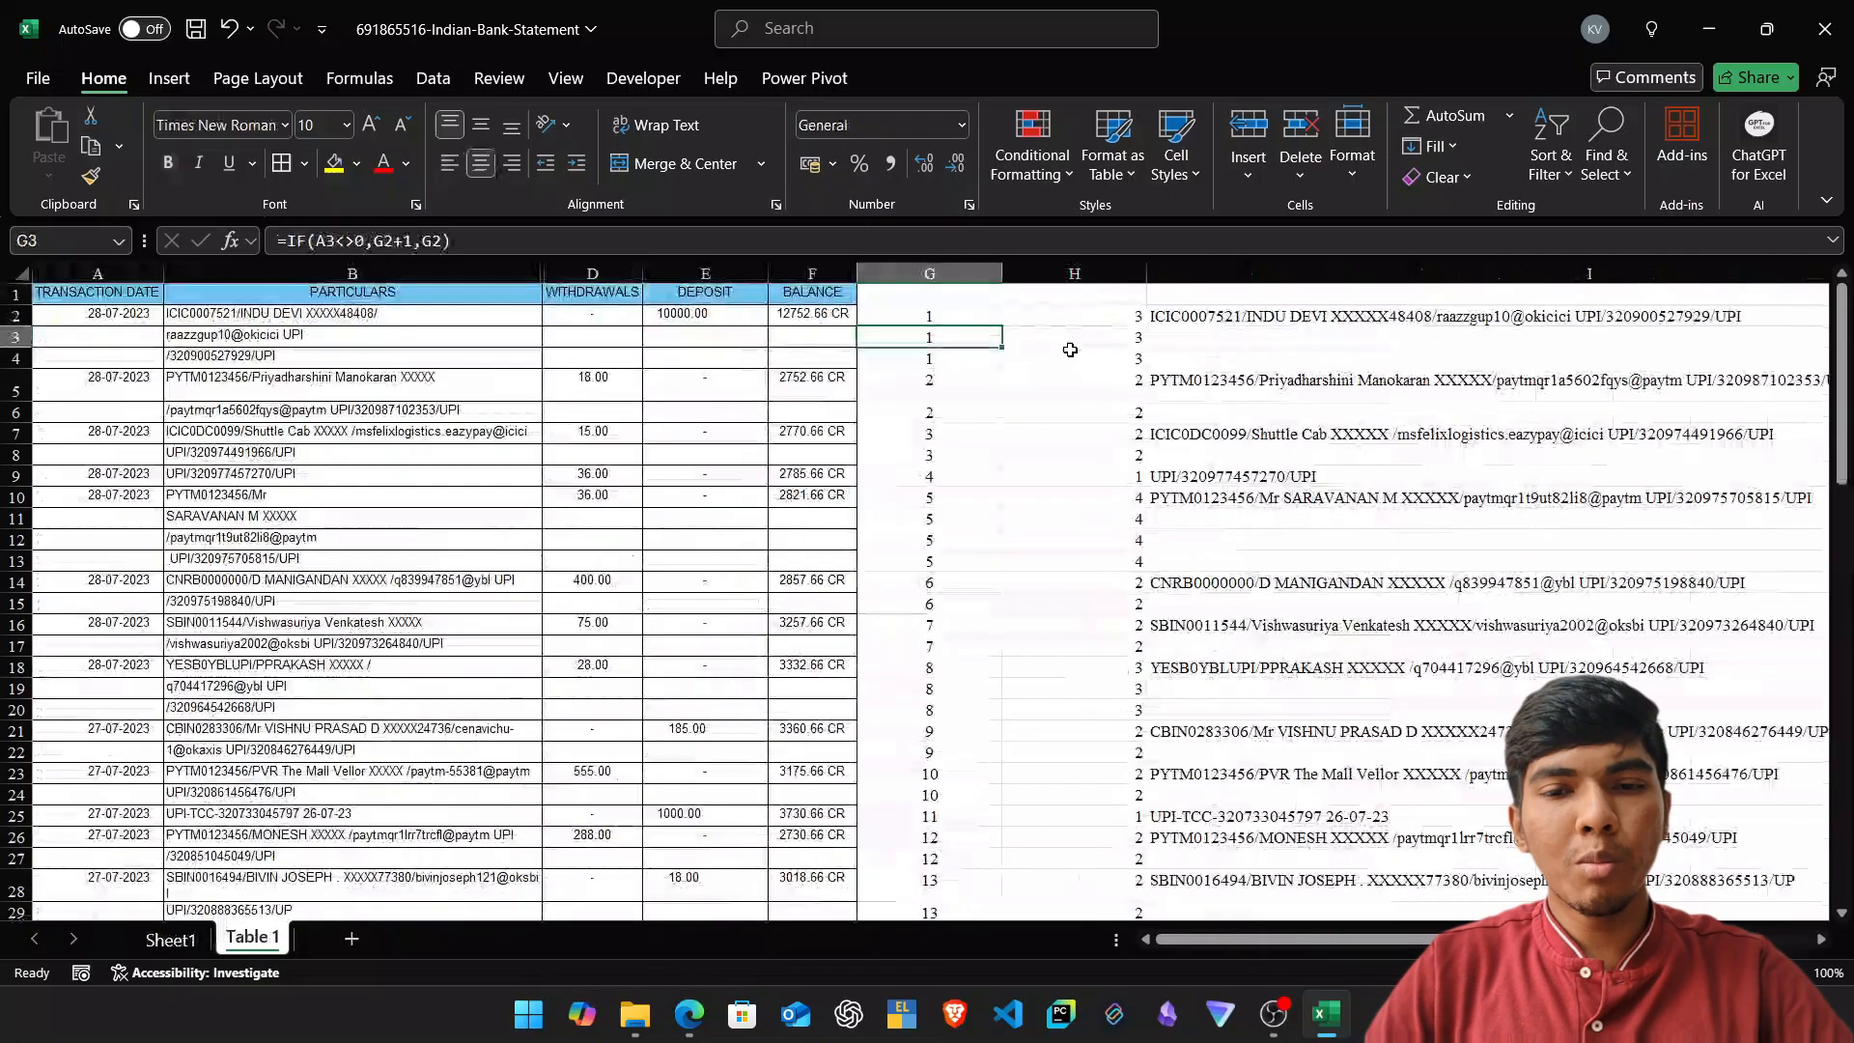
{"action": "key", "text": "Home"}
{"action": "key", "text": "Up"}
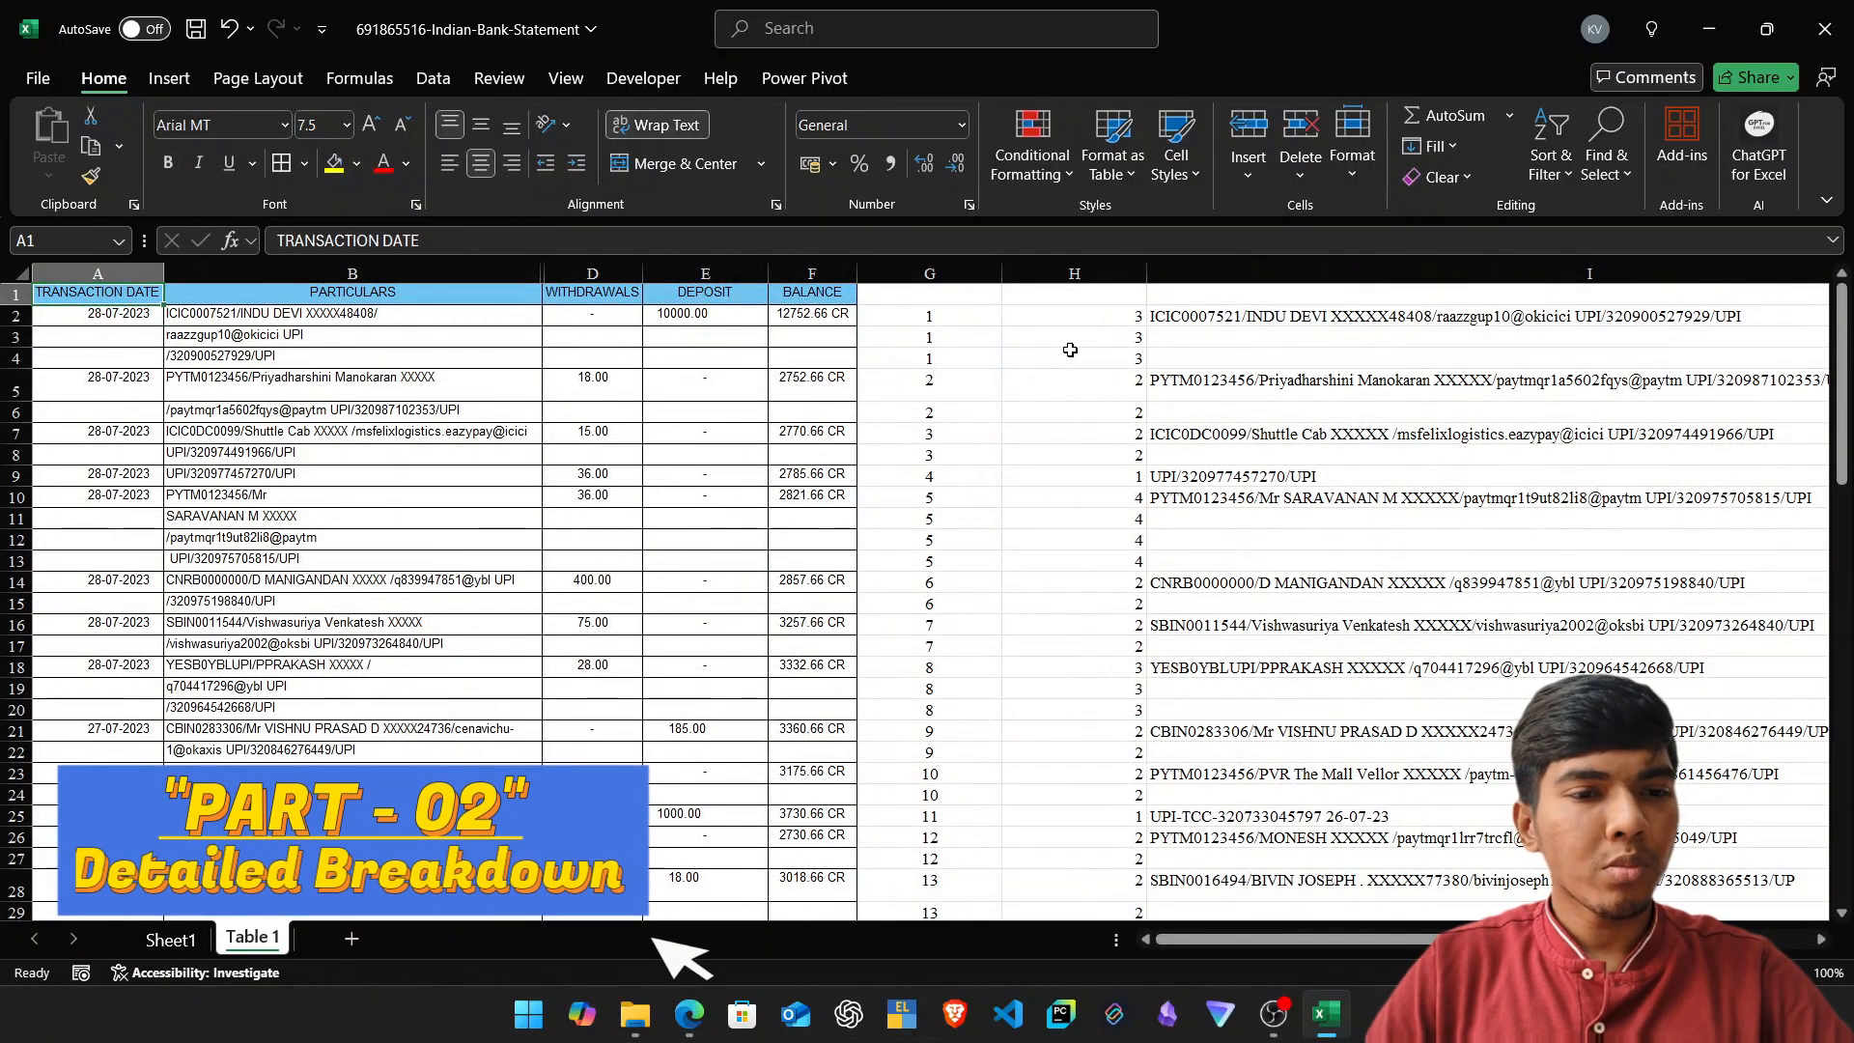
{"action": "key", "text": "Down"}
{"action": "key", "text": "Right"}
{"action": "key", "text": "Up"}
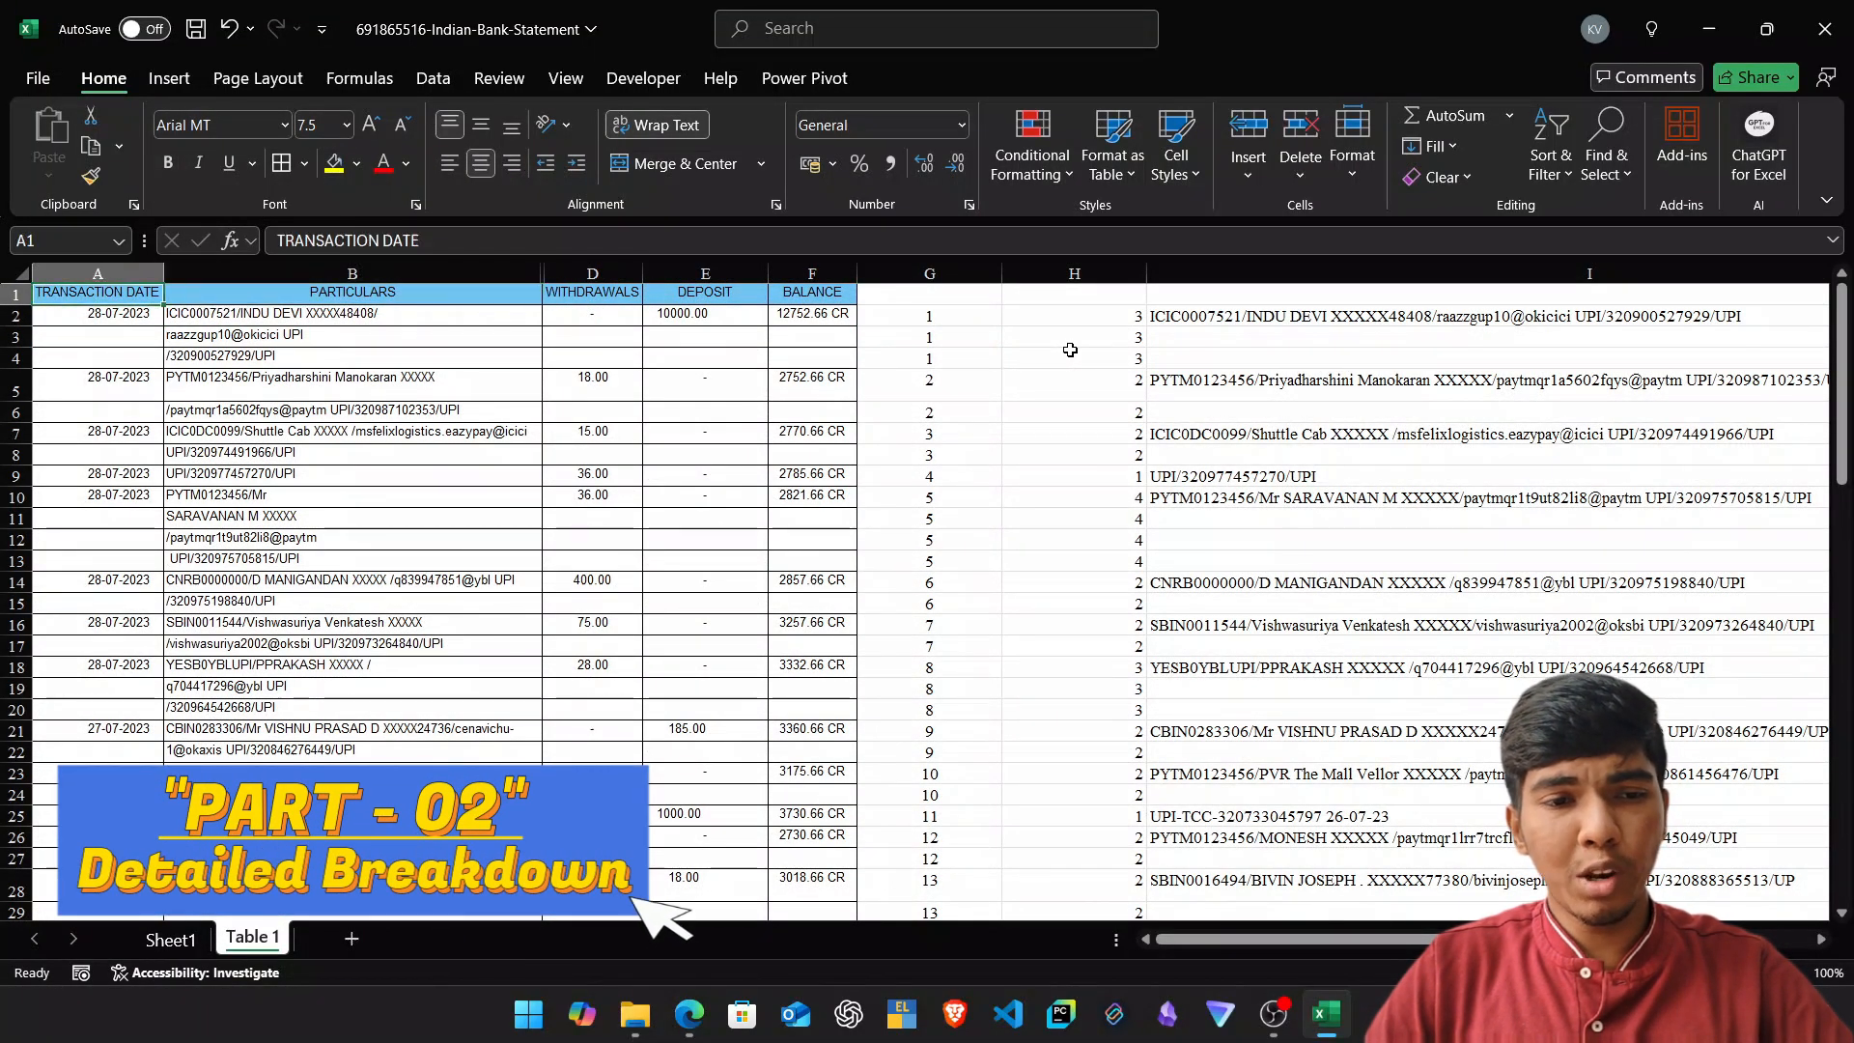
{"action": "key", "text": "Right"}
{"action": "key", "text": "Right"}
{"action": "key", "text": "Right"}
{"action": "key", "text": "Right"}
{"action": "key", "text": "Down"}
{"action": "key", "text": "F2"}
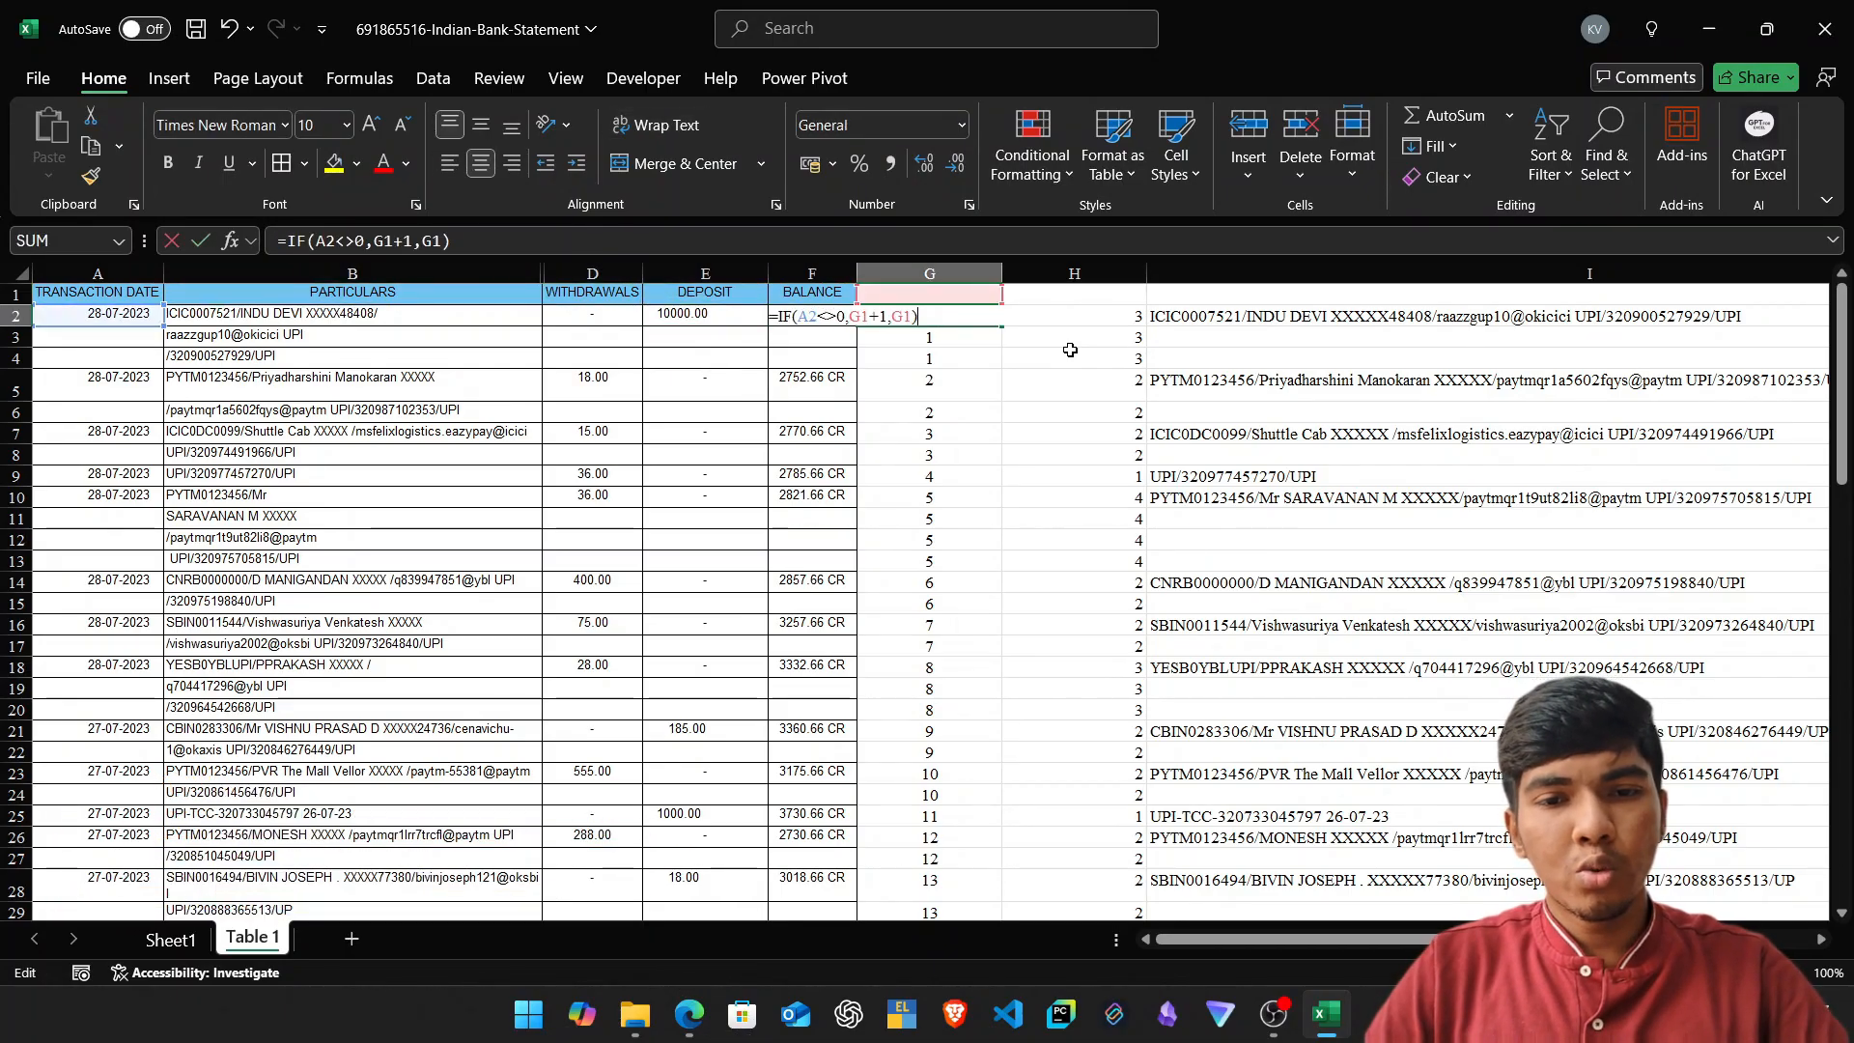
{"action": "key", "text": "F2"}
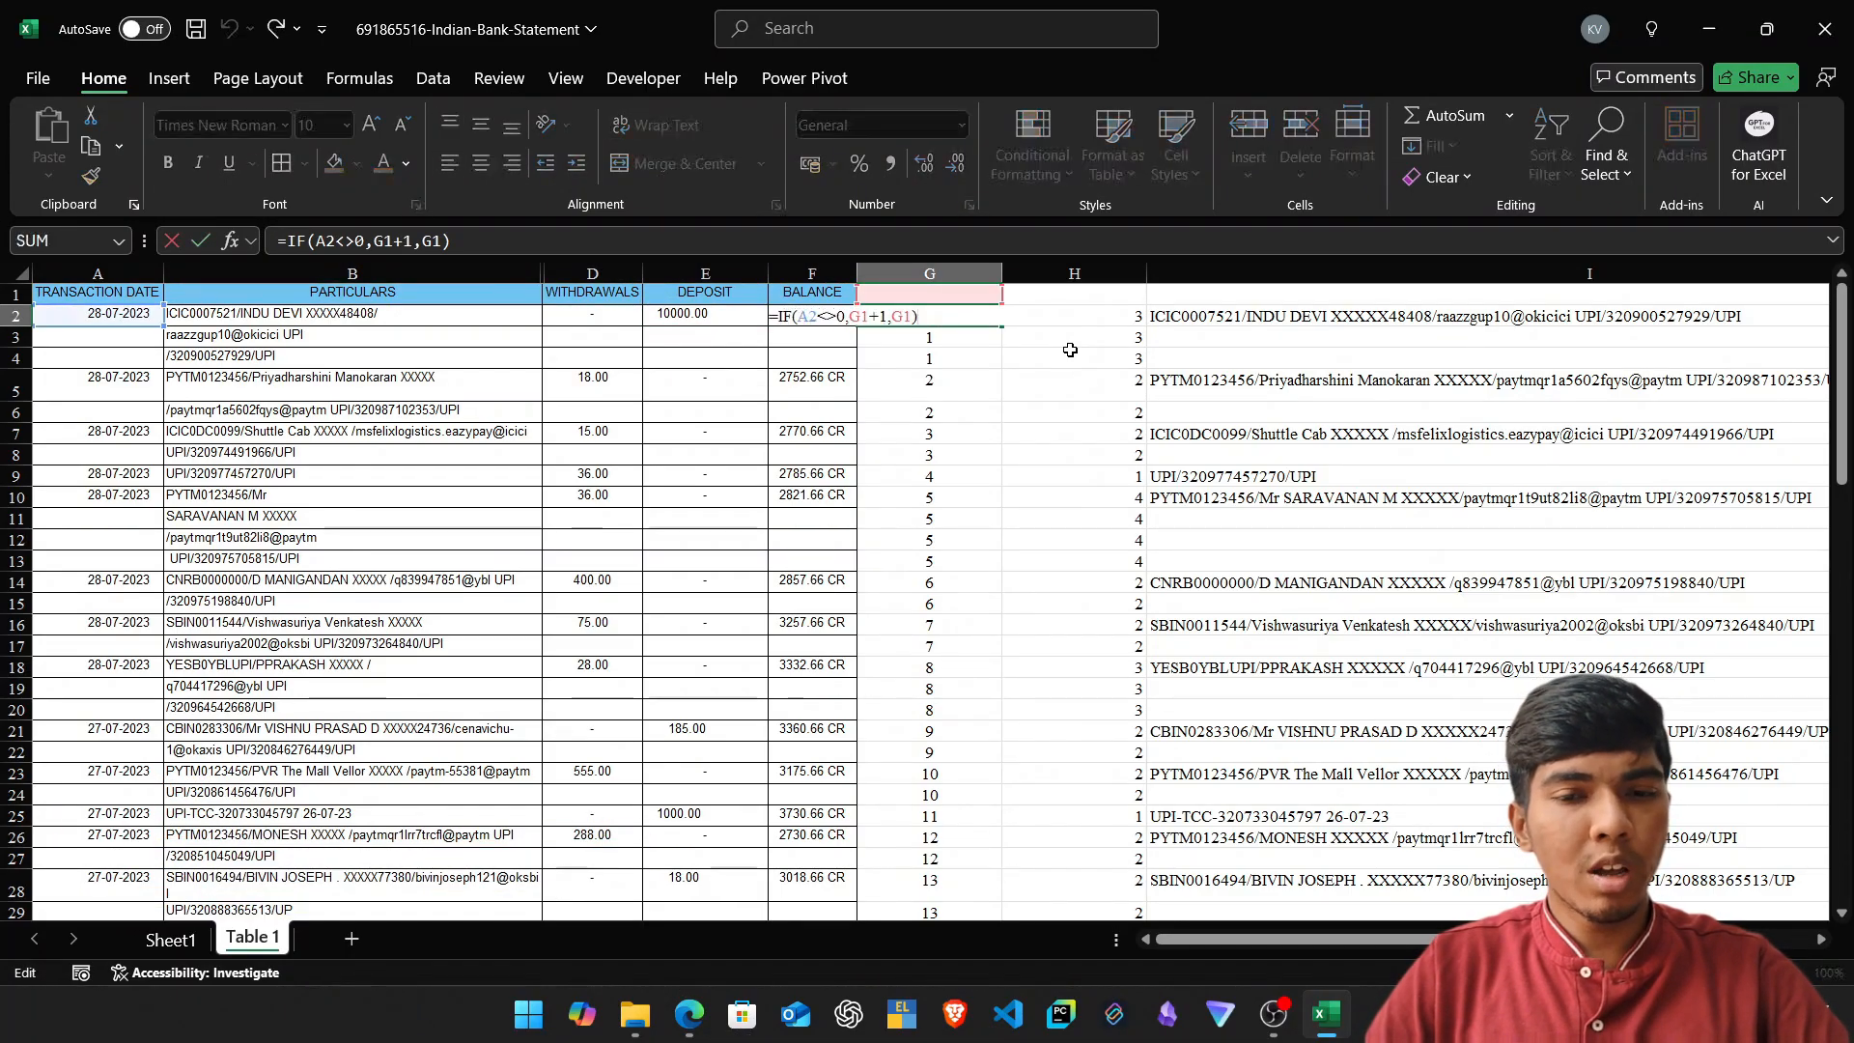
Examine the logical test, value-if-true and value-if-false arguments of the IF formula in G2 against the date in A2.
{"action": "left_click", "coordinate": [807, 315]}
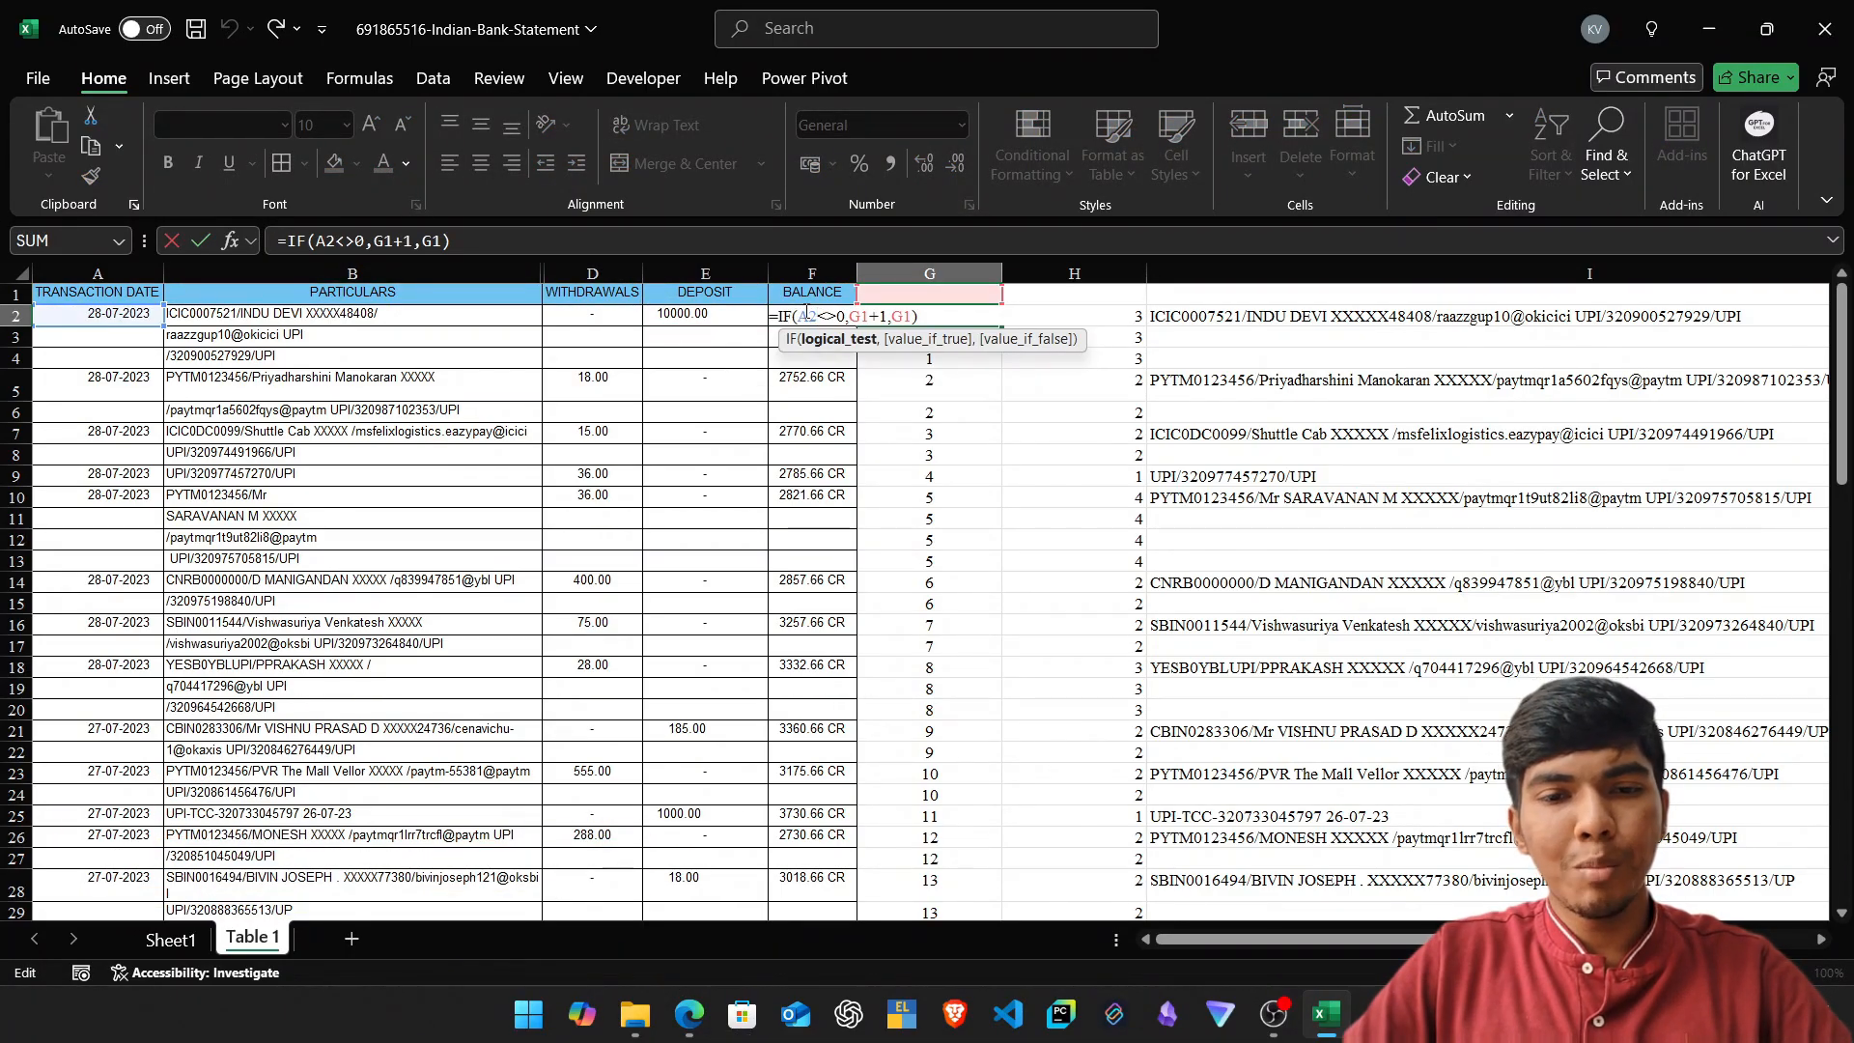
{"action": "left_click", "coordinate": [828, 340]}
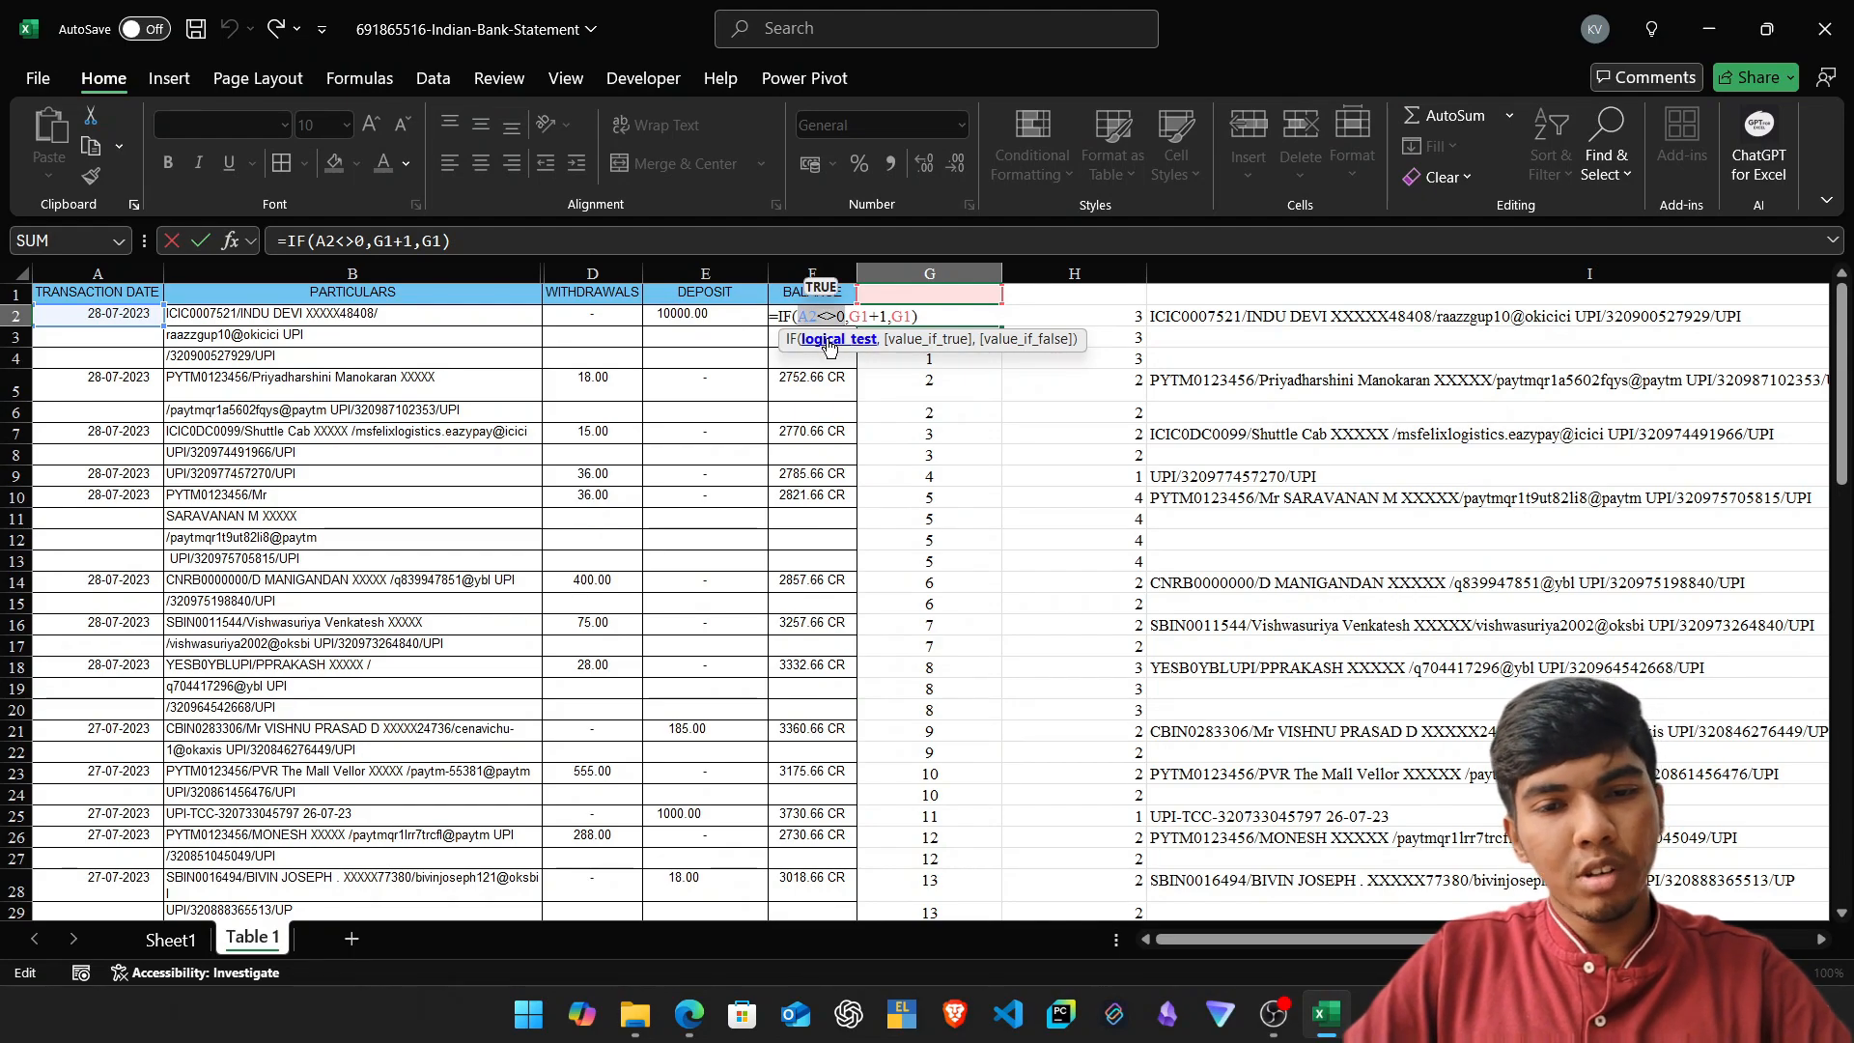
{"action": "left_click", "coordinate": [814, 315]}
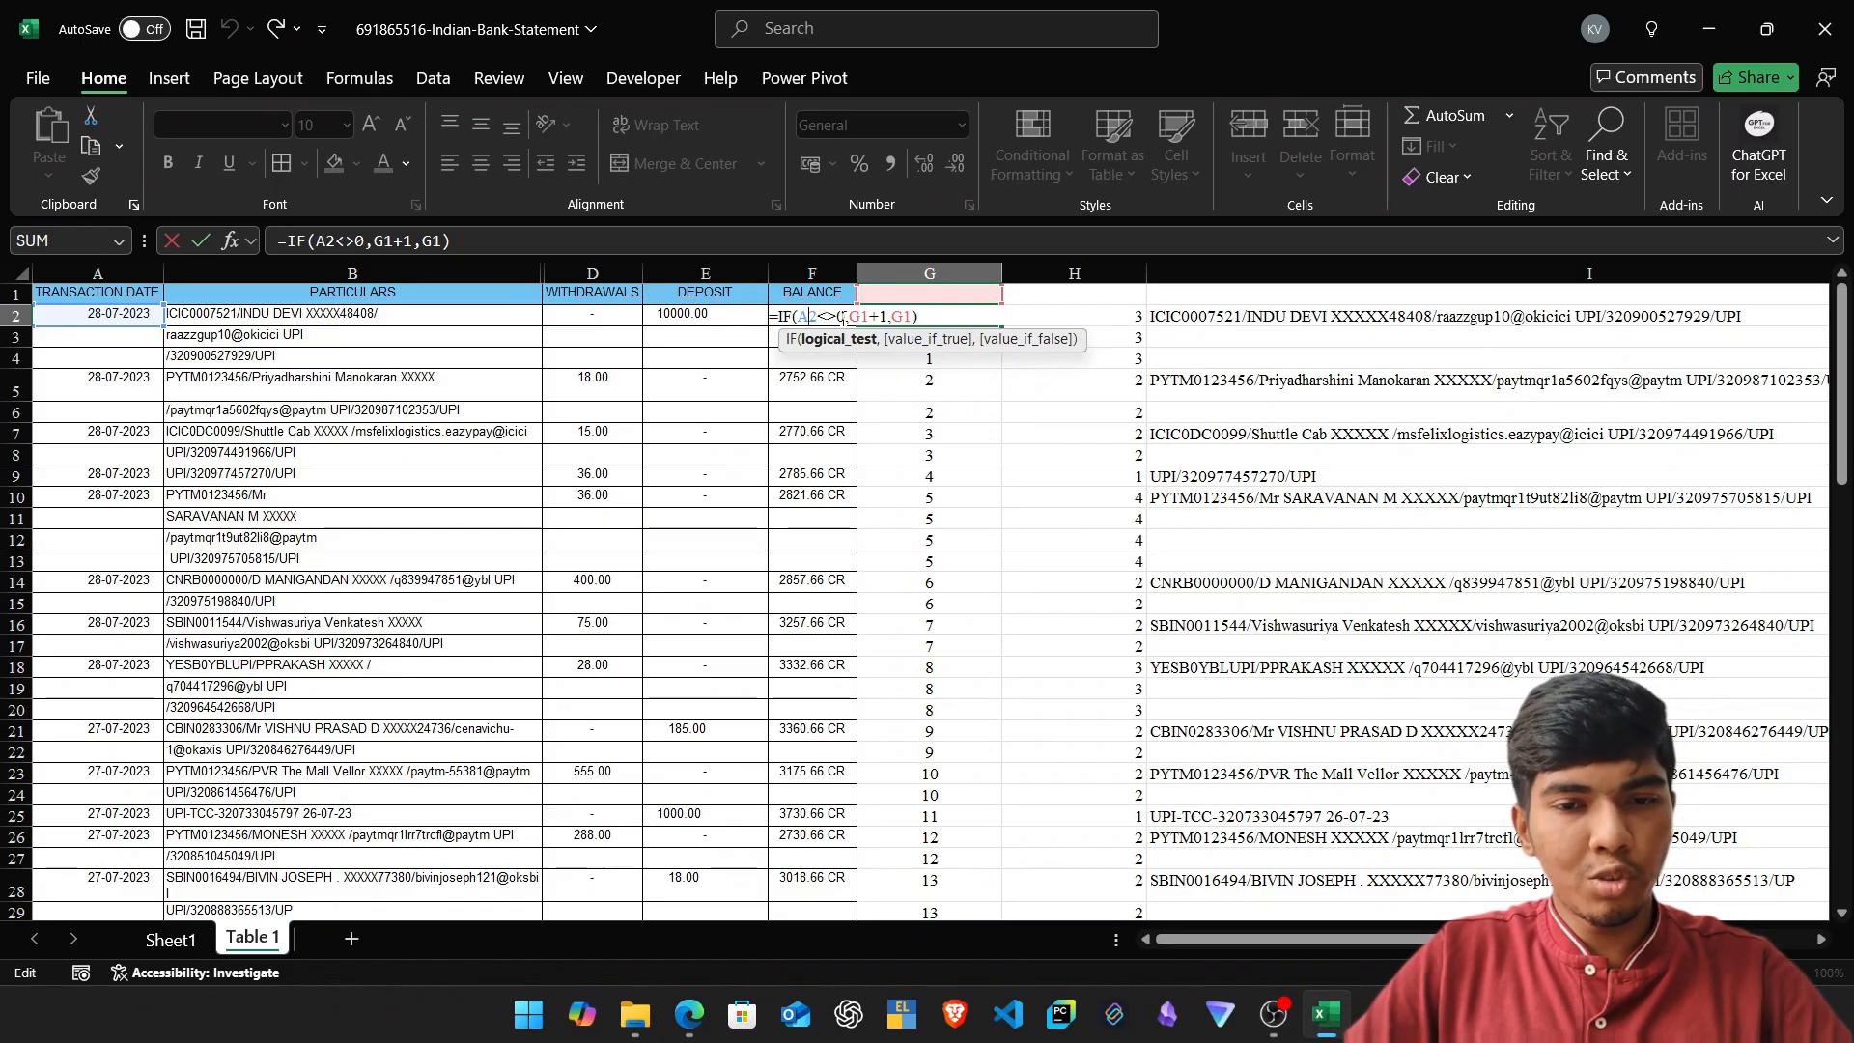
{"action": "left_click", "coordinate": [64, 314]}
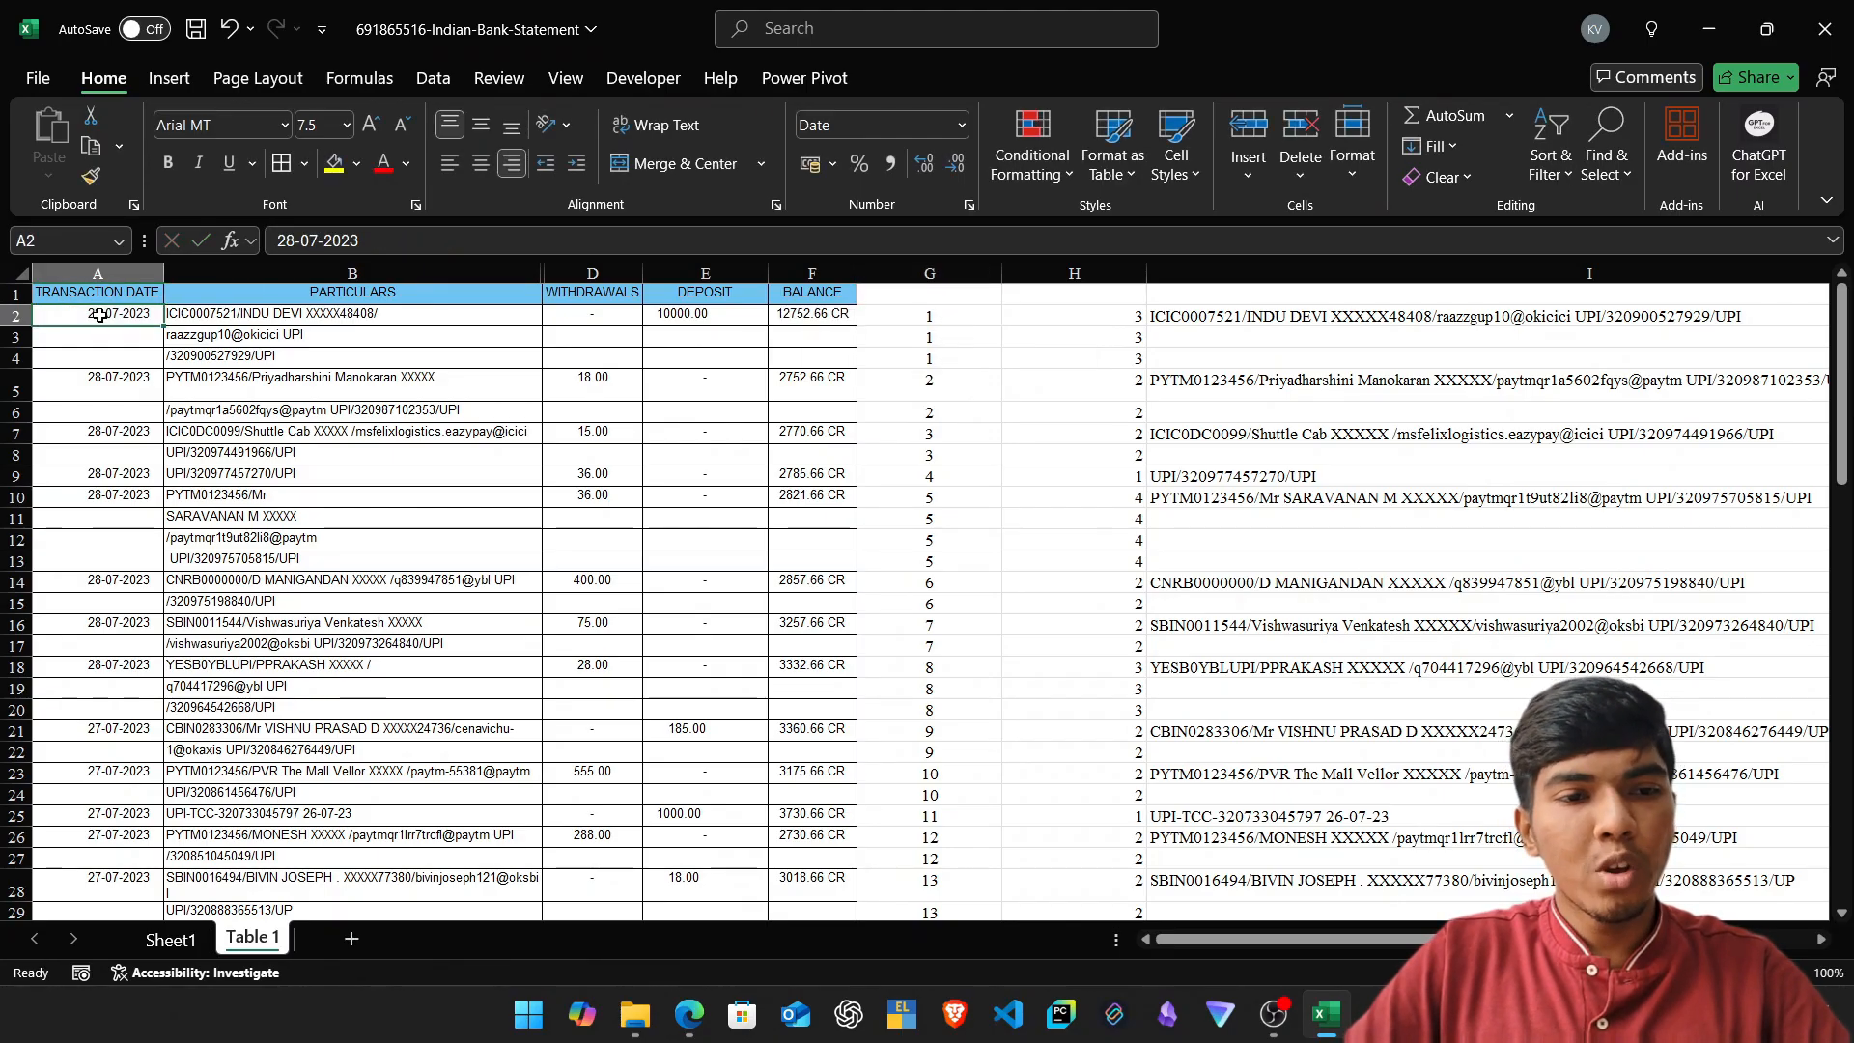
{"action": "double_click", "coordinate": [978, 324]}
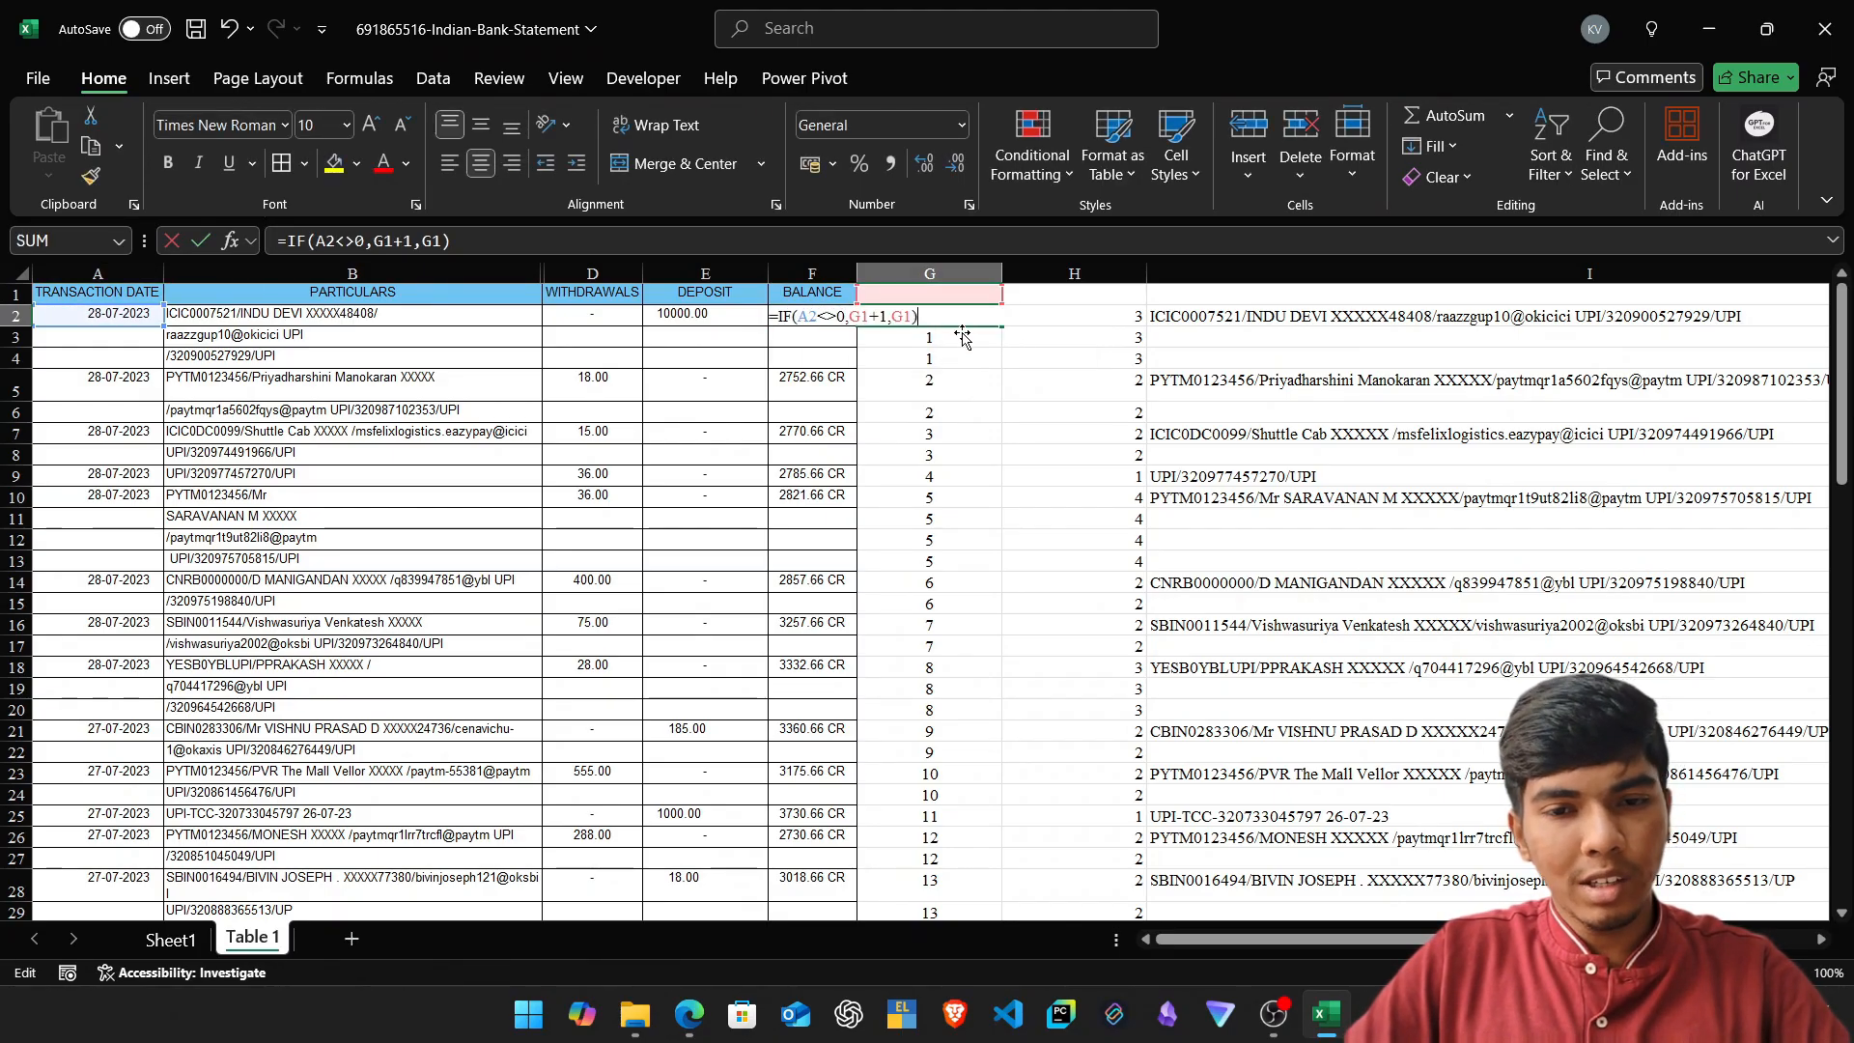
{"action": "double_click", "coordinate": [868, 316]}
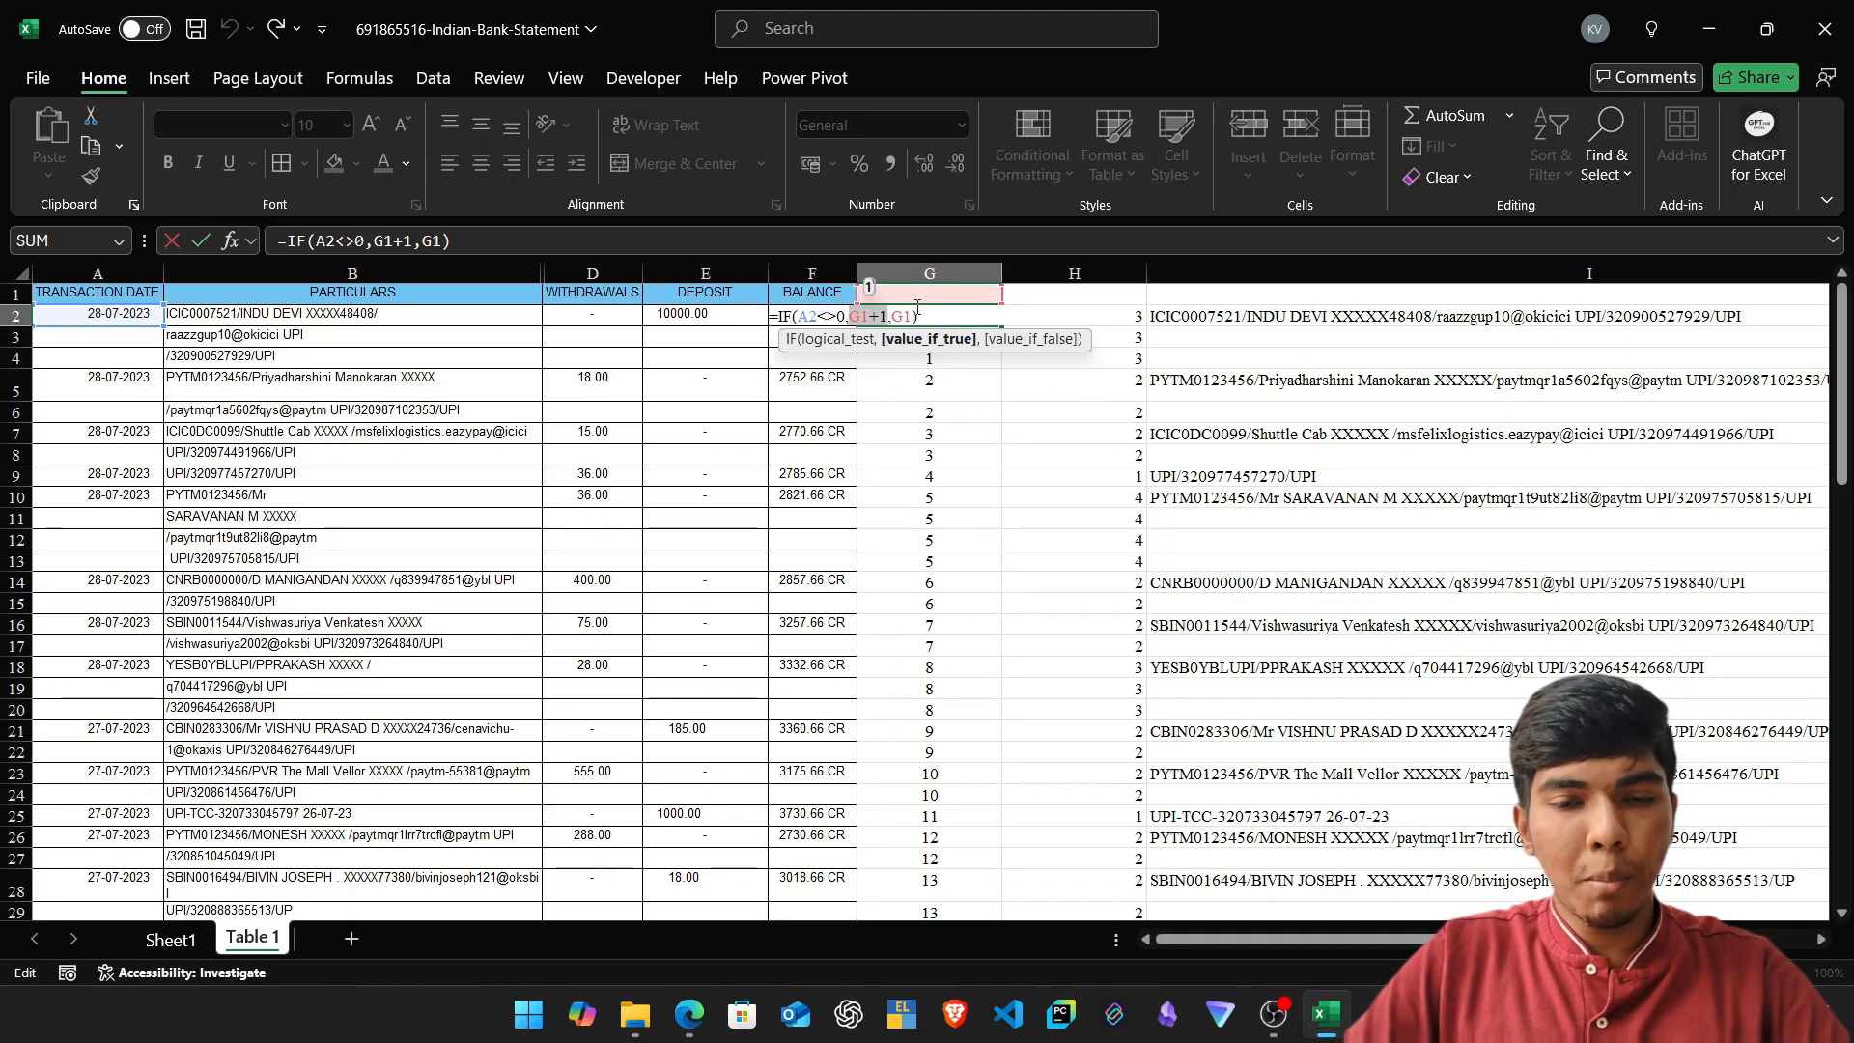
{"action": "left_click", "coordinate": [899, 316]}
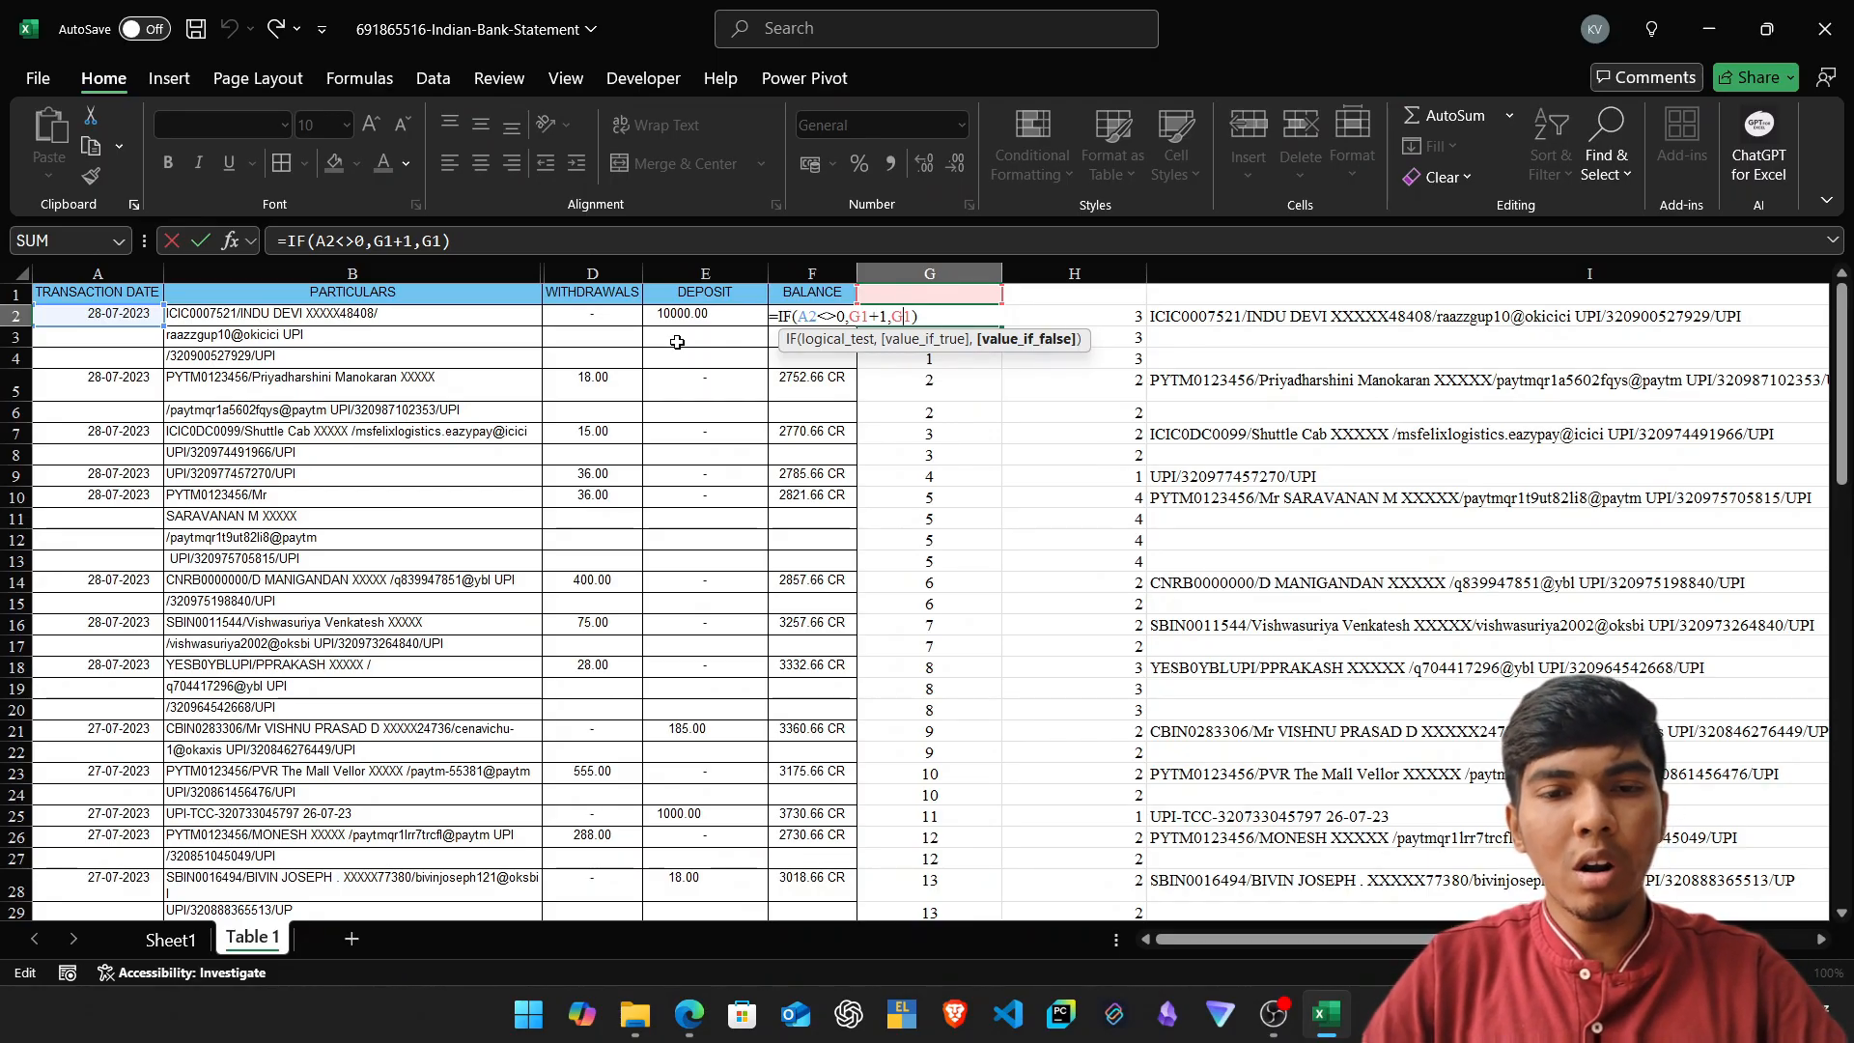
{"action": "key", "text": "Return"}
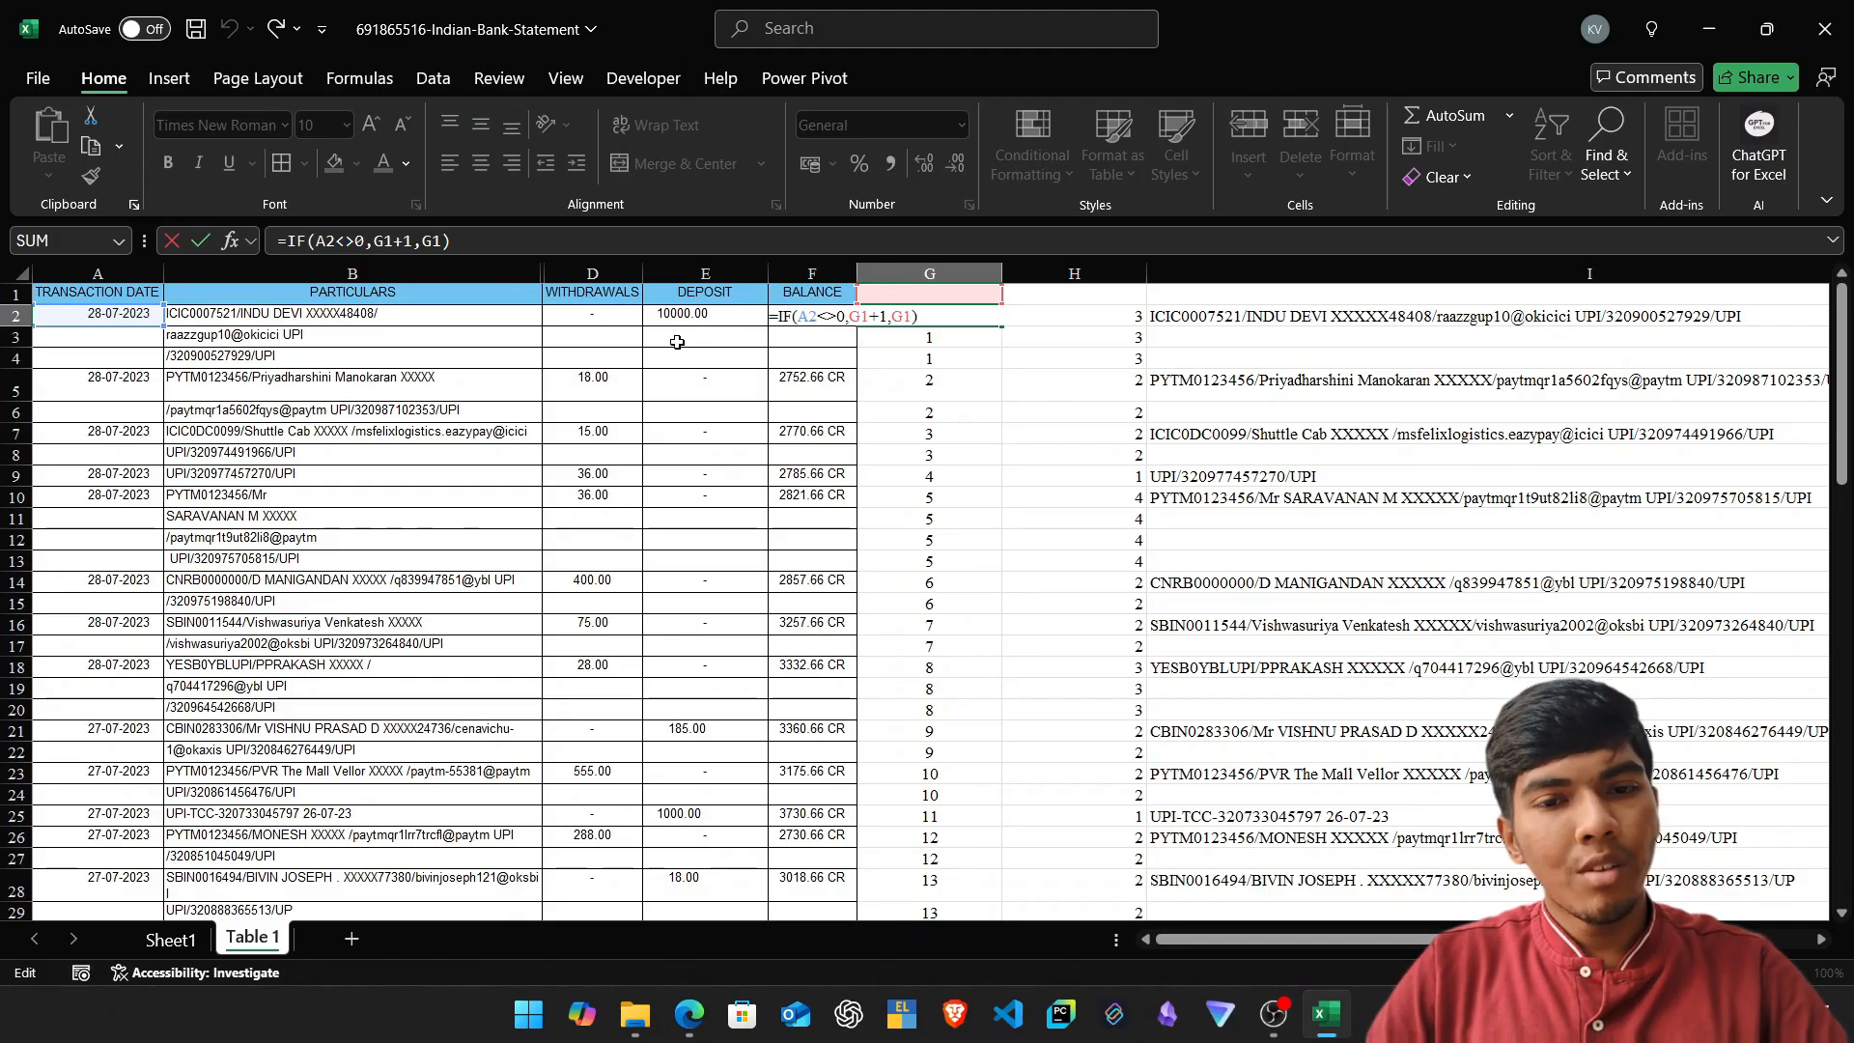
Enter 0 in G1 as the starting value for the transaction-numbering column.
{"action": "key", "text": "Escape"}
{"action": "key", "text": "Up"}
{"action": "key", "text": "shift+space"}
{"action": "key", "text": "Left"}
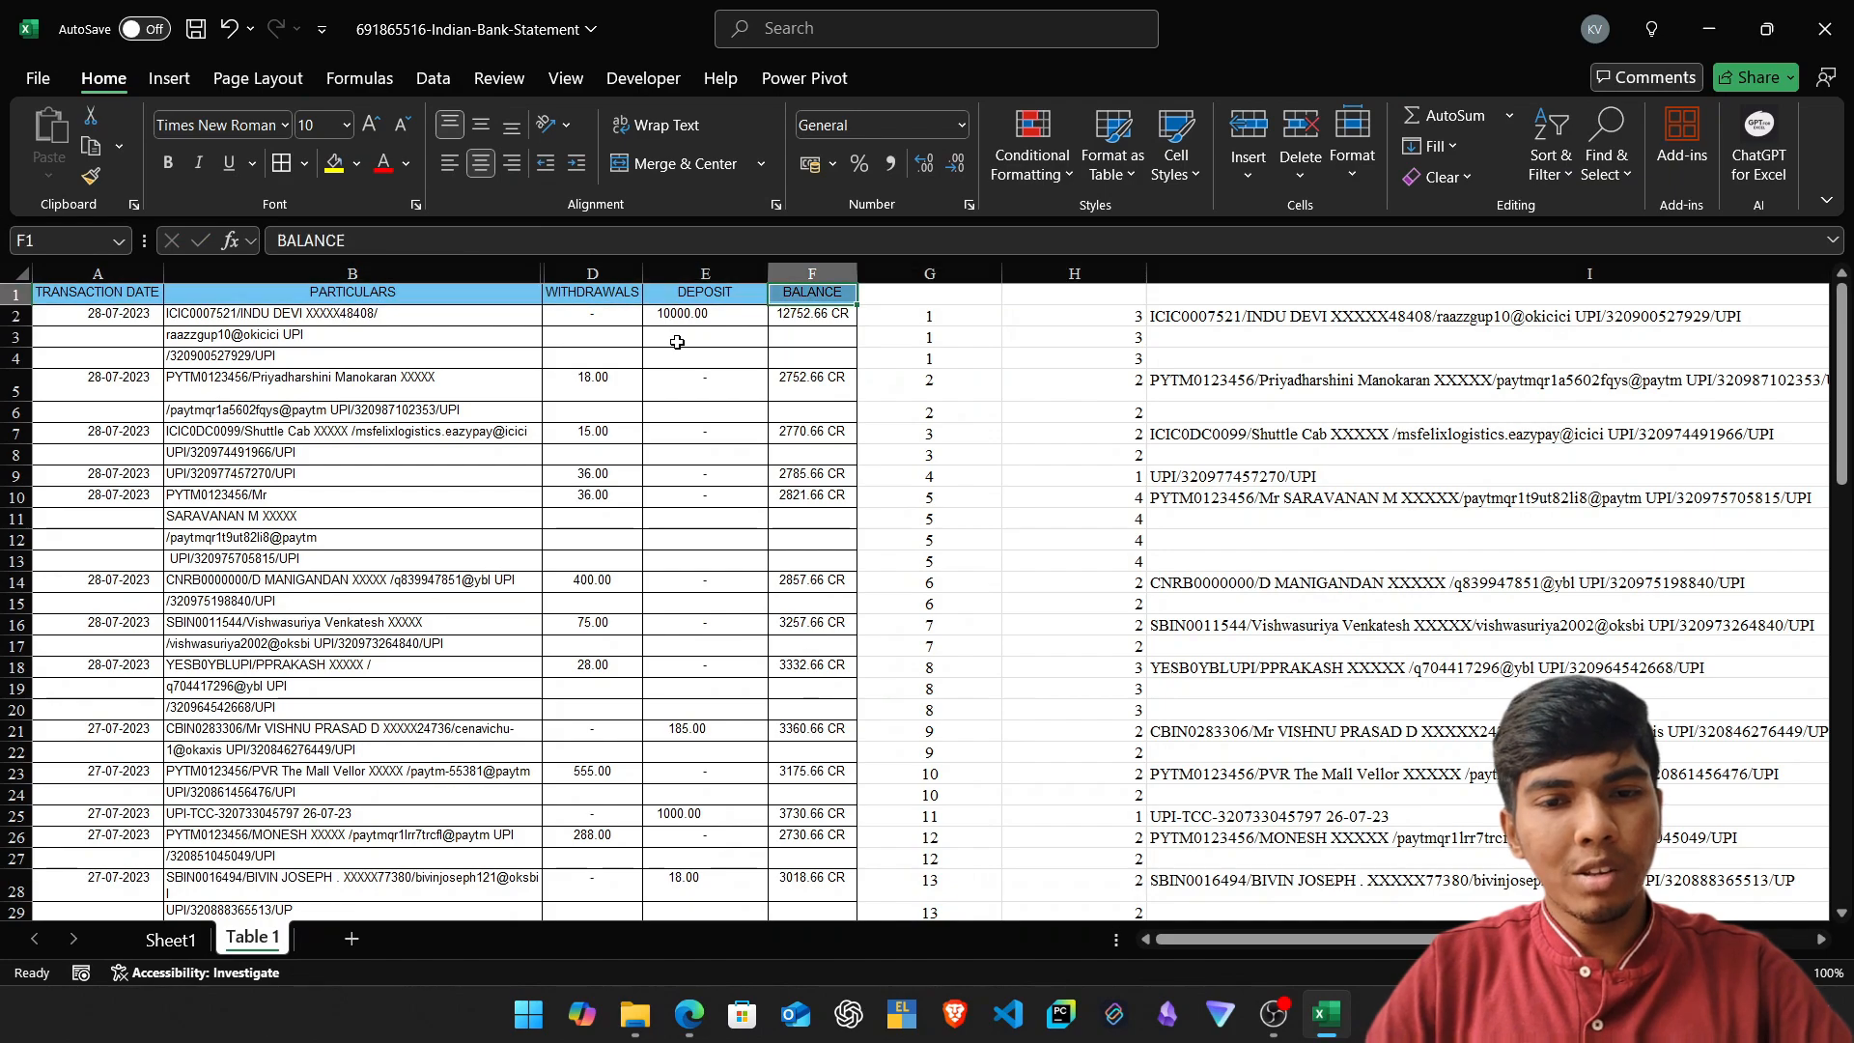
{"action": "key", "text": "Right"}
{"action": "type", "text": "0"}
{"action": "key", "text": "Return"}
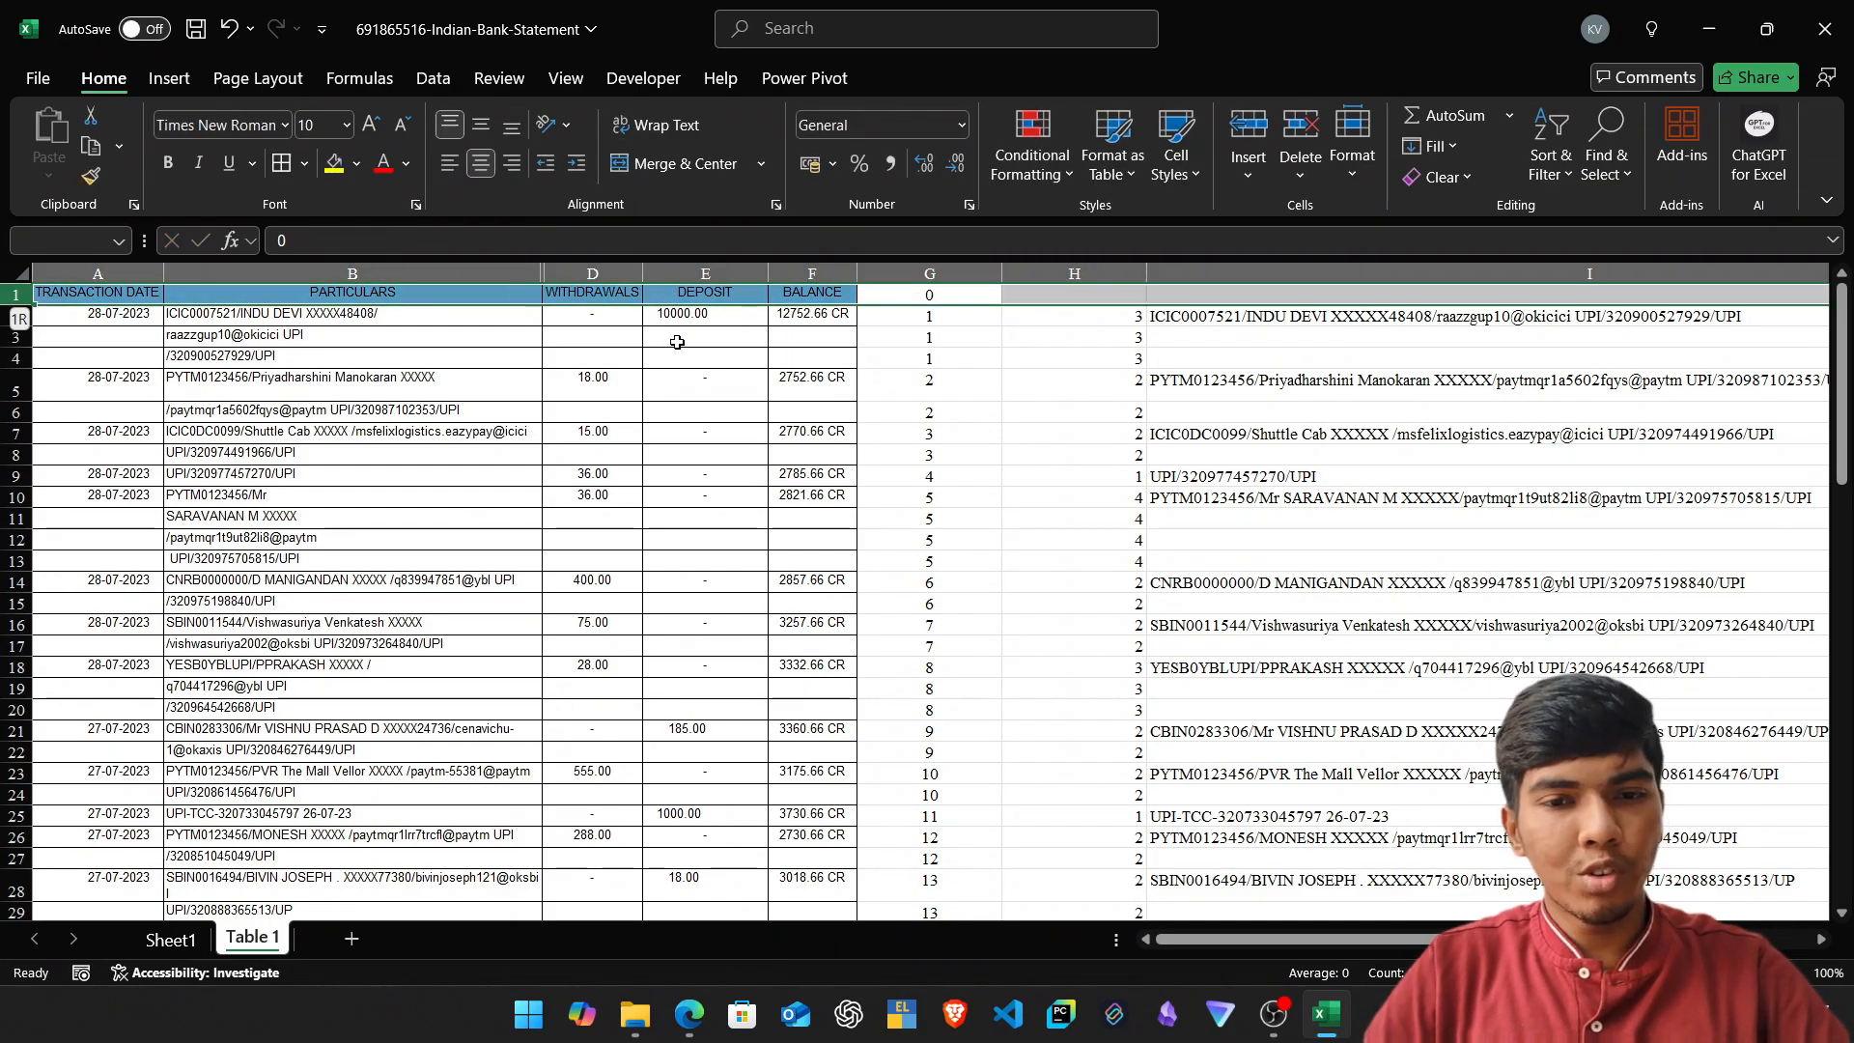
{"action": "key", "text": "F2"}
{"action": "key", "text": "Return"}
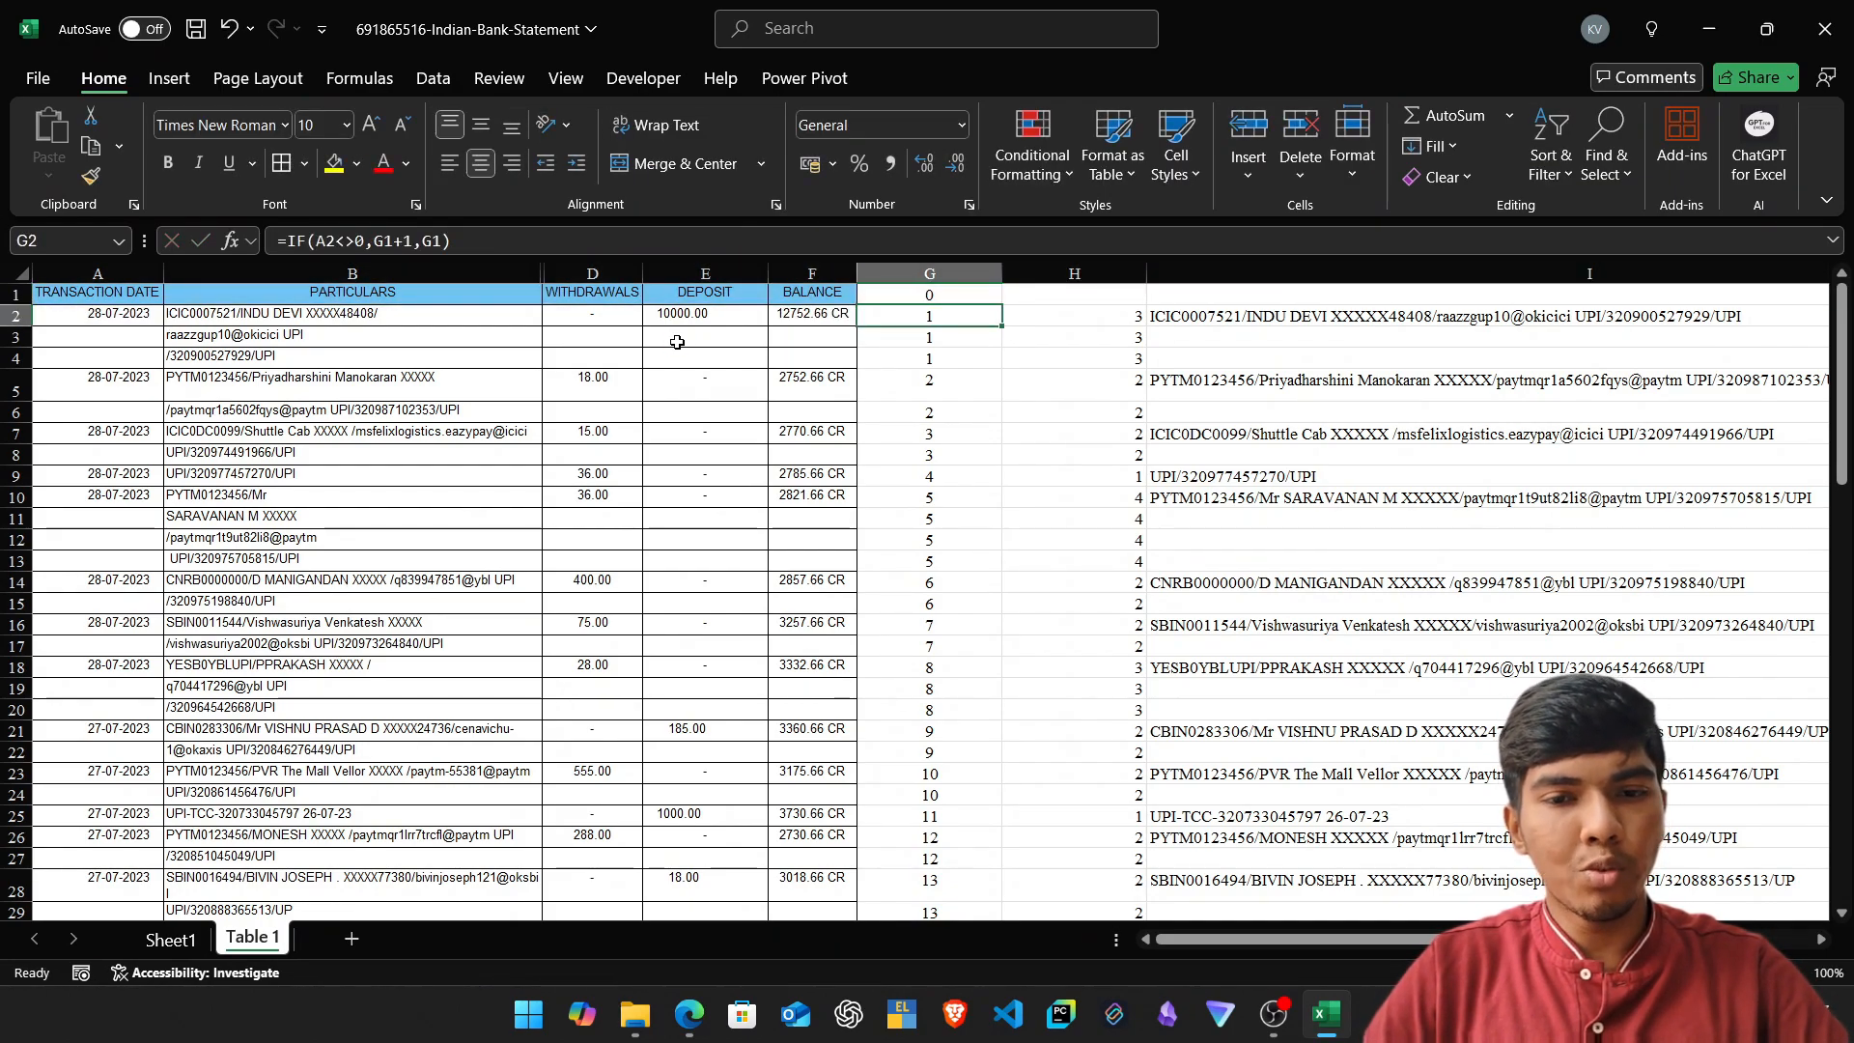
Compare rows 2 and 3 to check which of them has a transaction date.
{"action": "key", "text": "shift+space"}
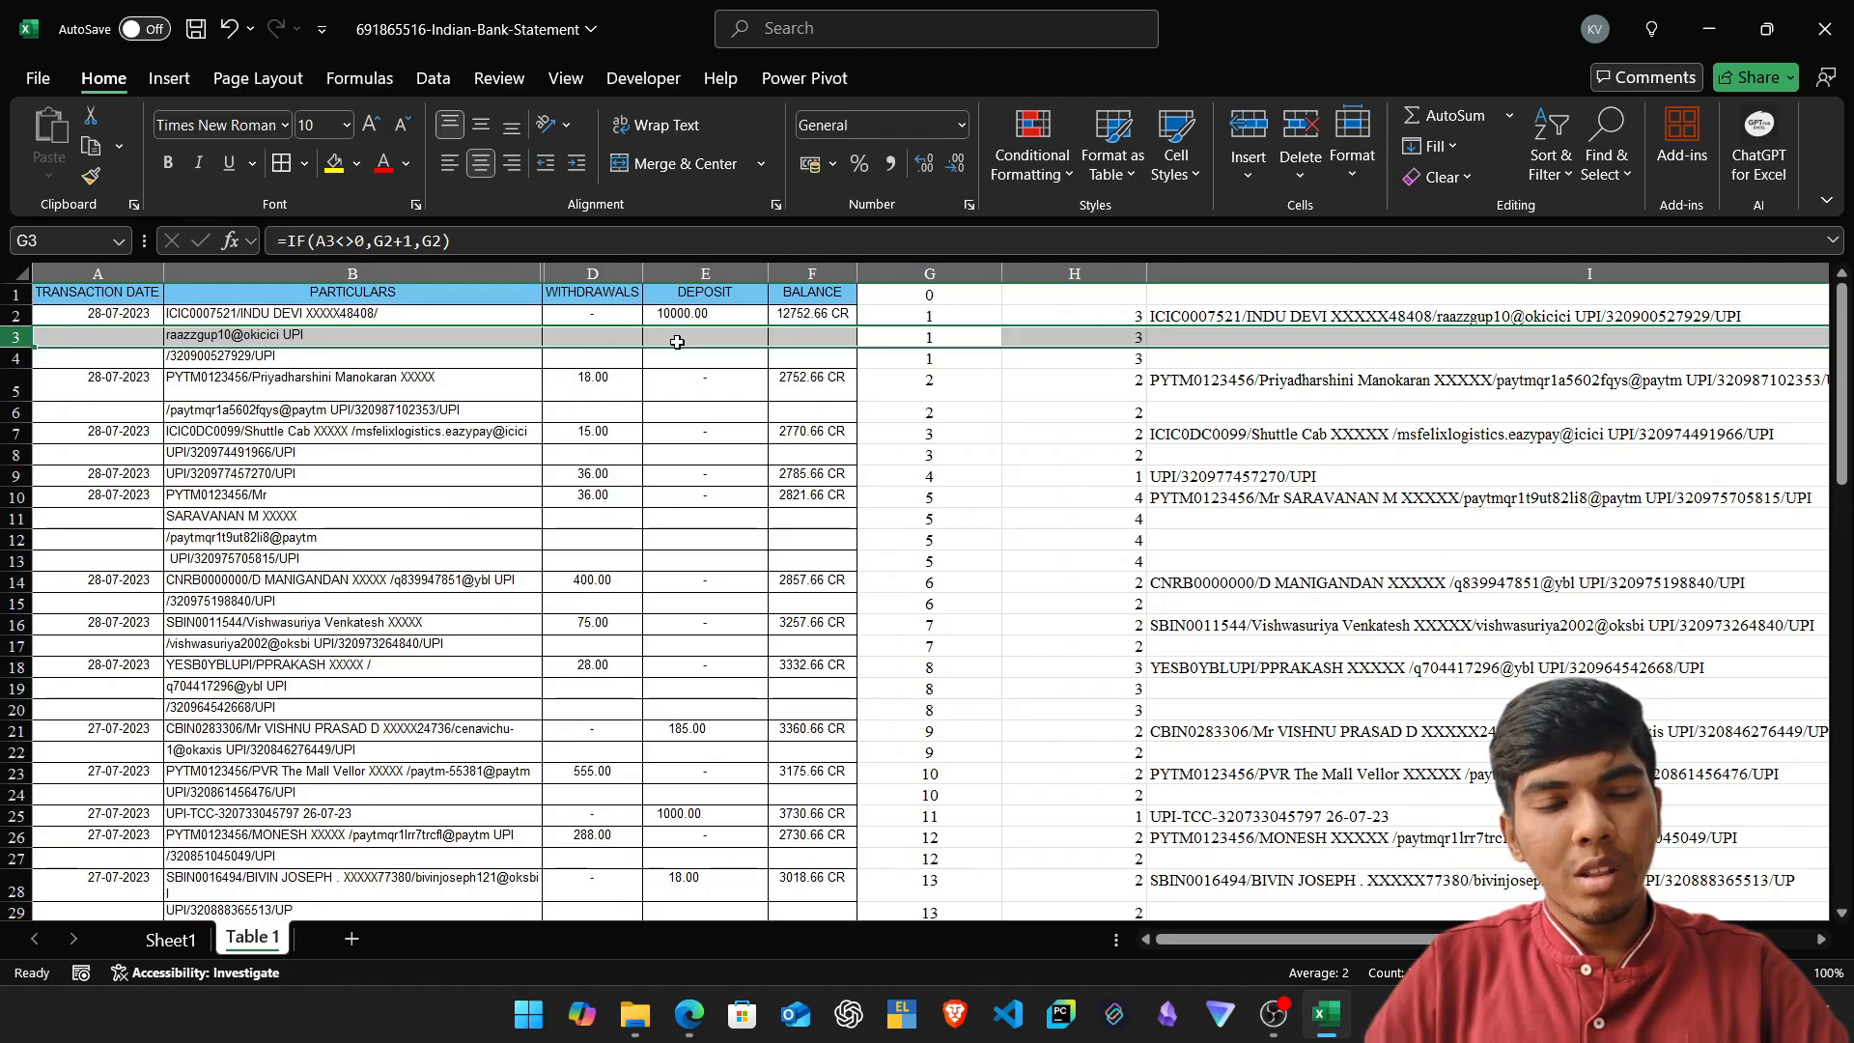
{"action": "key", "text": "Left"}
{"action": "key", "text": "Left"}
{"action": "key", "text": "Left"}
{"action": "key", "text": "Left"}
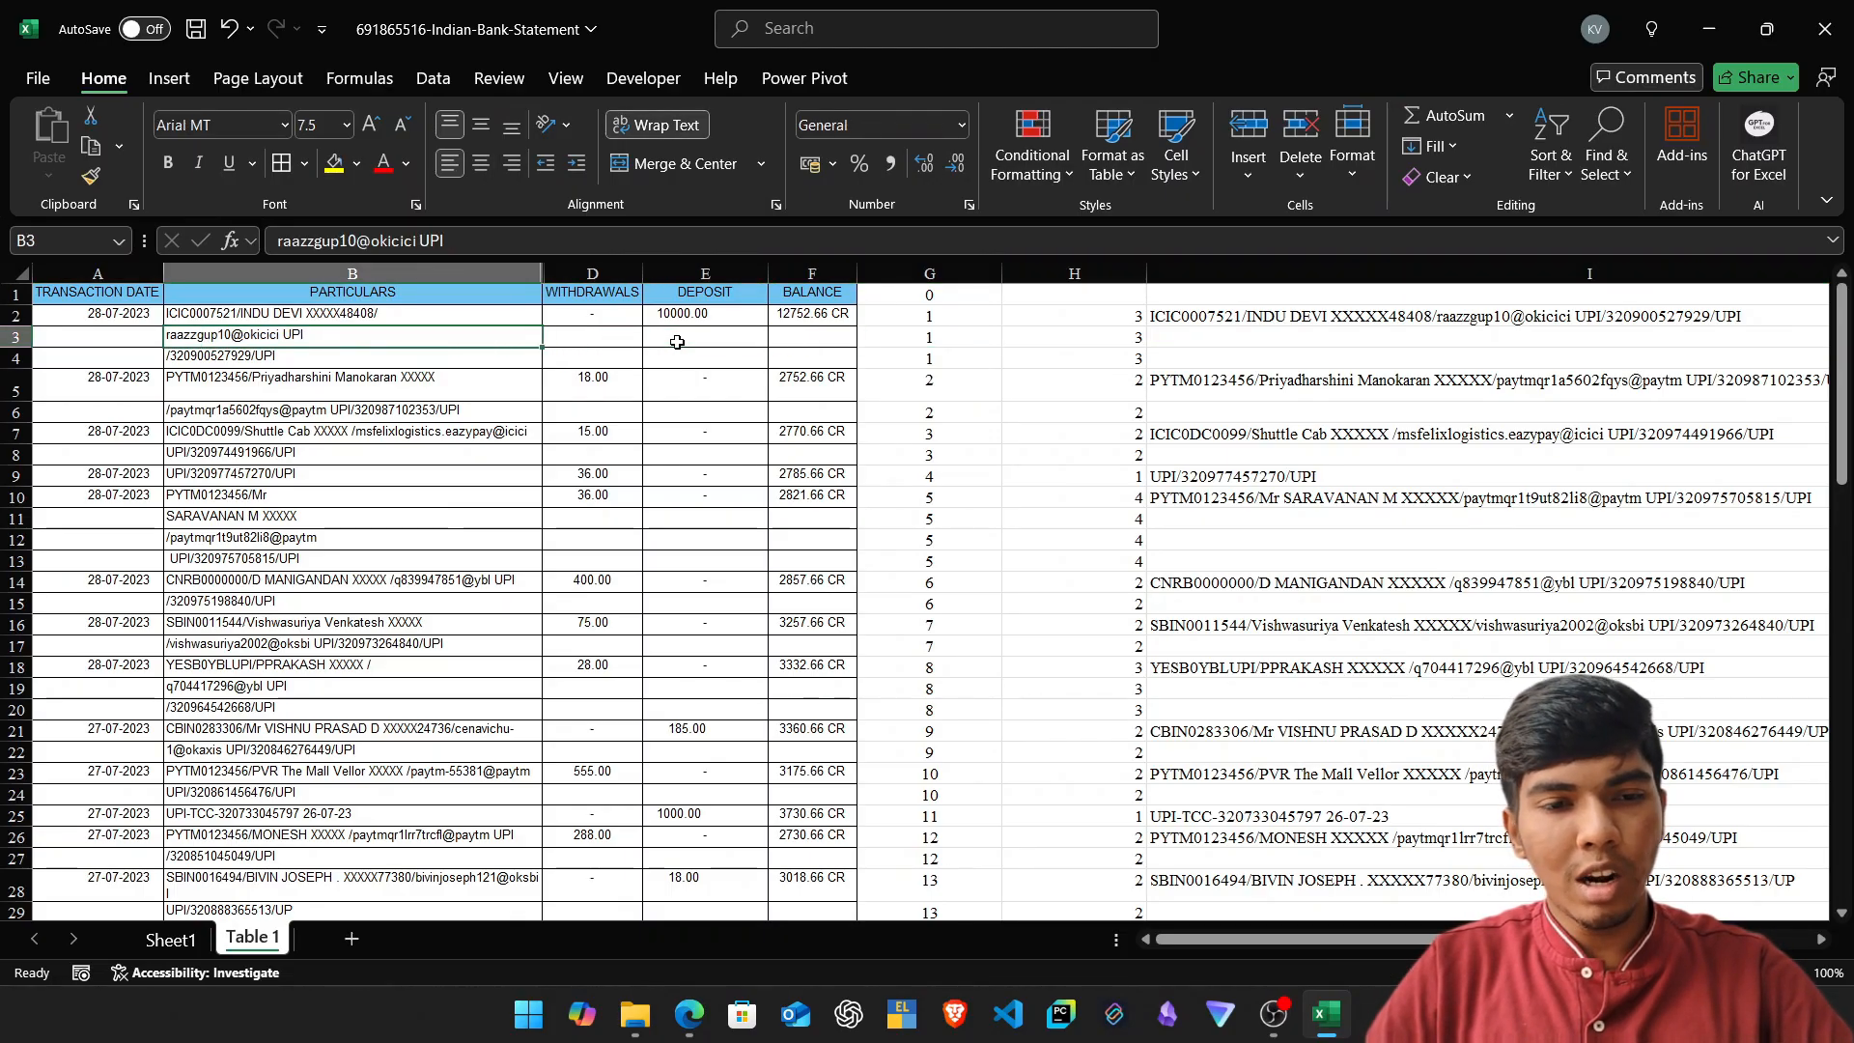
{"action": "key", "text": "shift+space"}
{"action": "key", "text": "Up"}
{"action": "key", "text": "shift+space"}
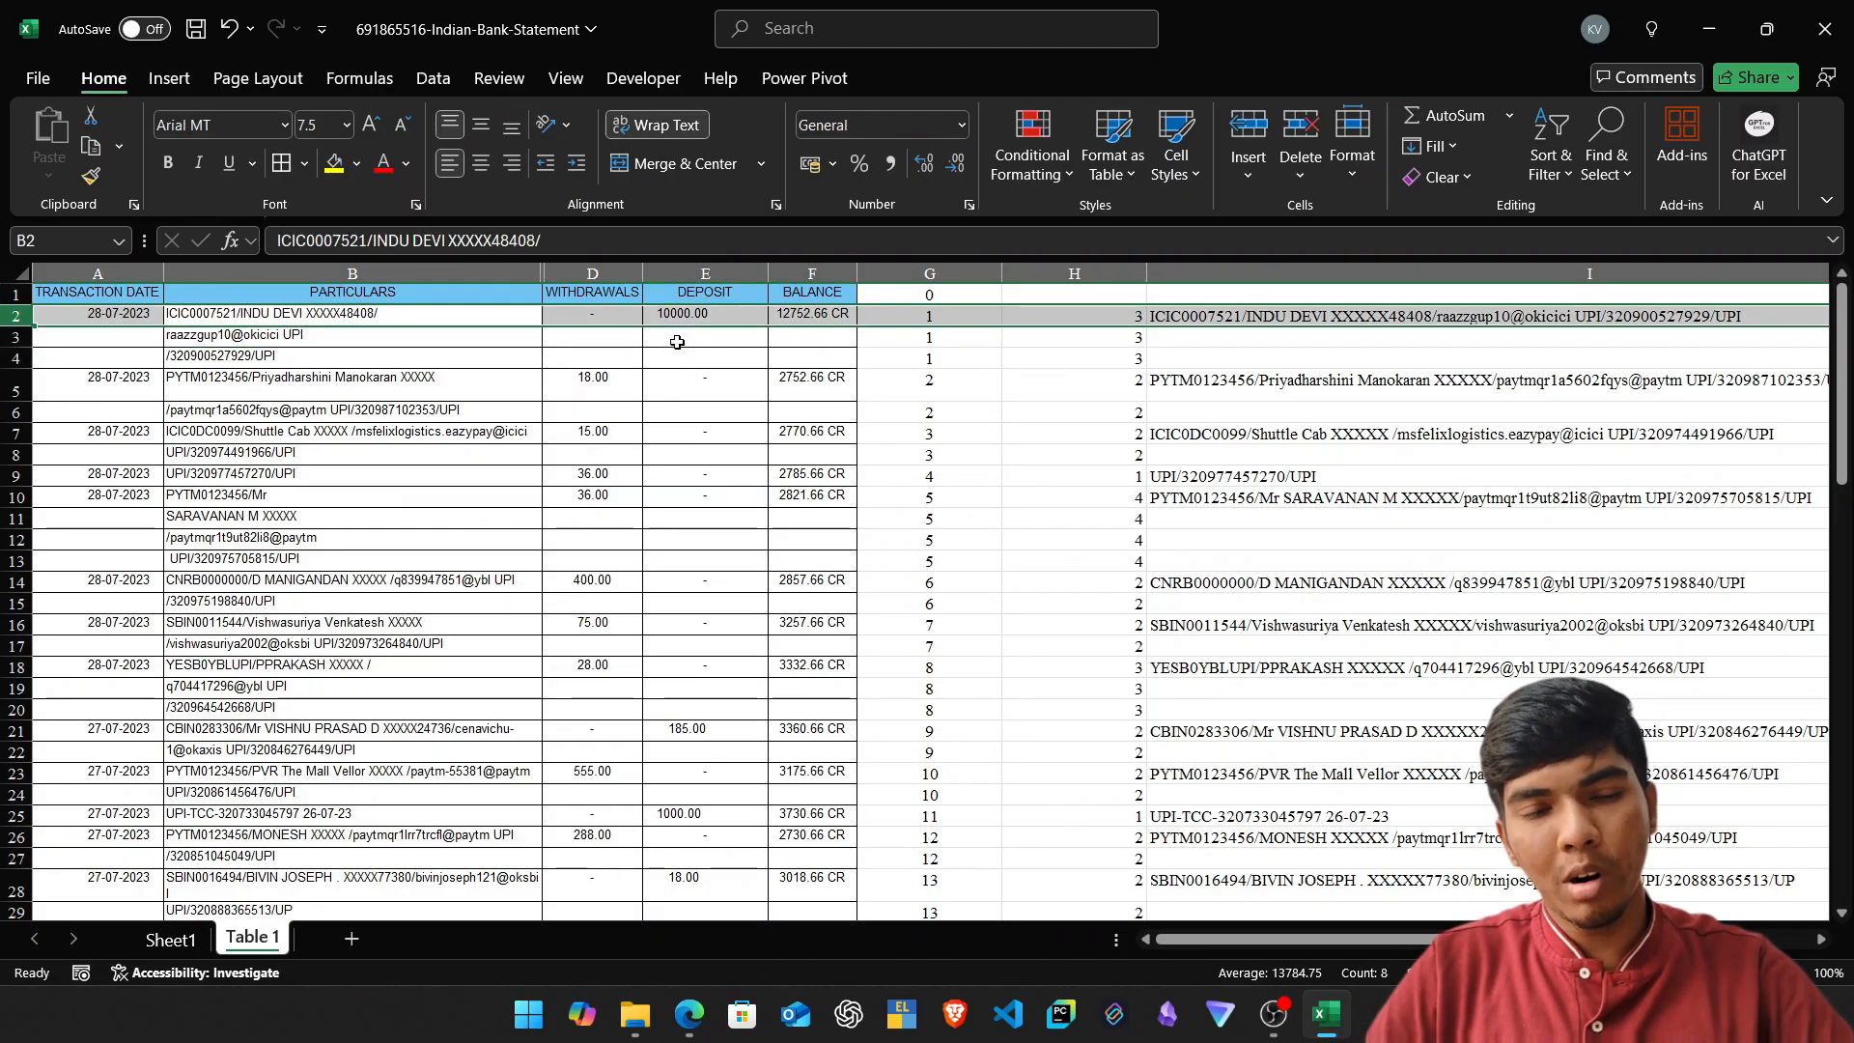
Review the cell references used by the numbering formula in G3.
{"action": "key", "text": "Down"}
{"action": "key", "text": "Right"}
{"action": "key", "text": "Right"}
{"action": "key", "text": "Right"}
{"action": "key", "text": "Right"}
{"action": "key", "text": "F2"}
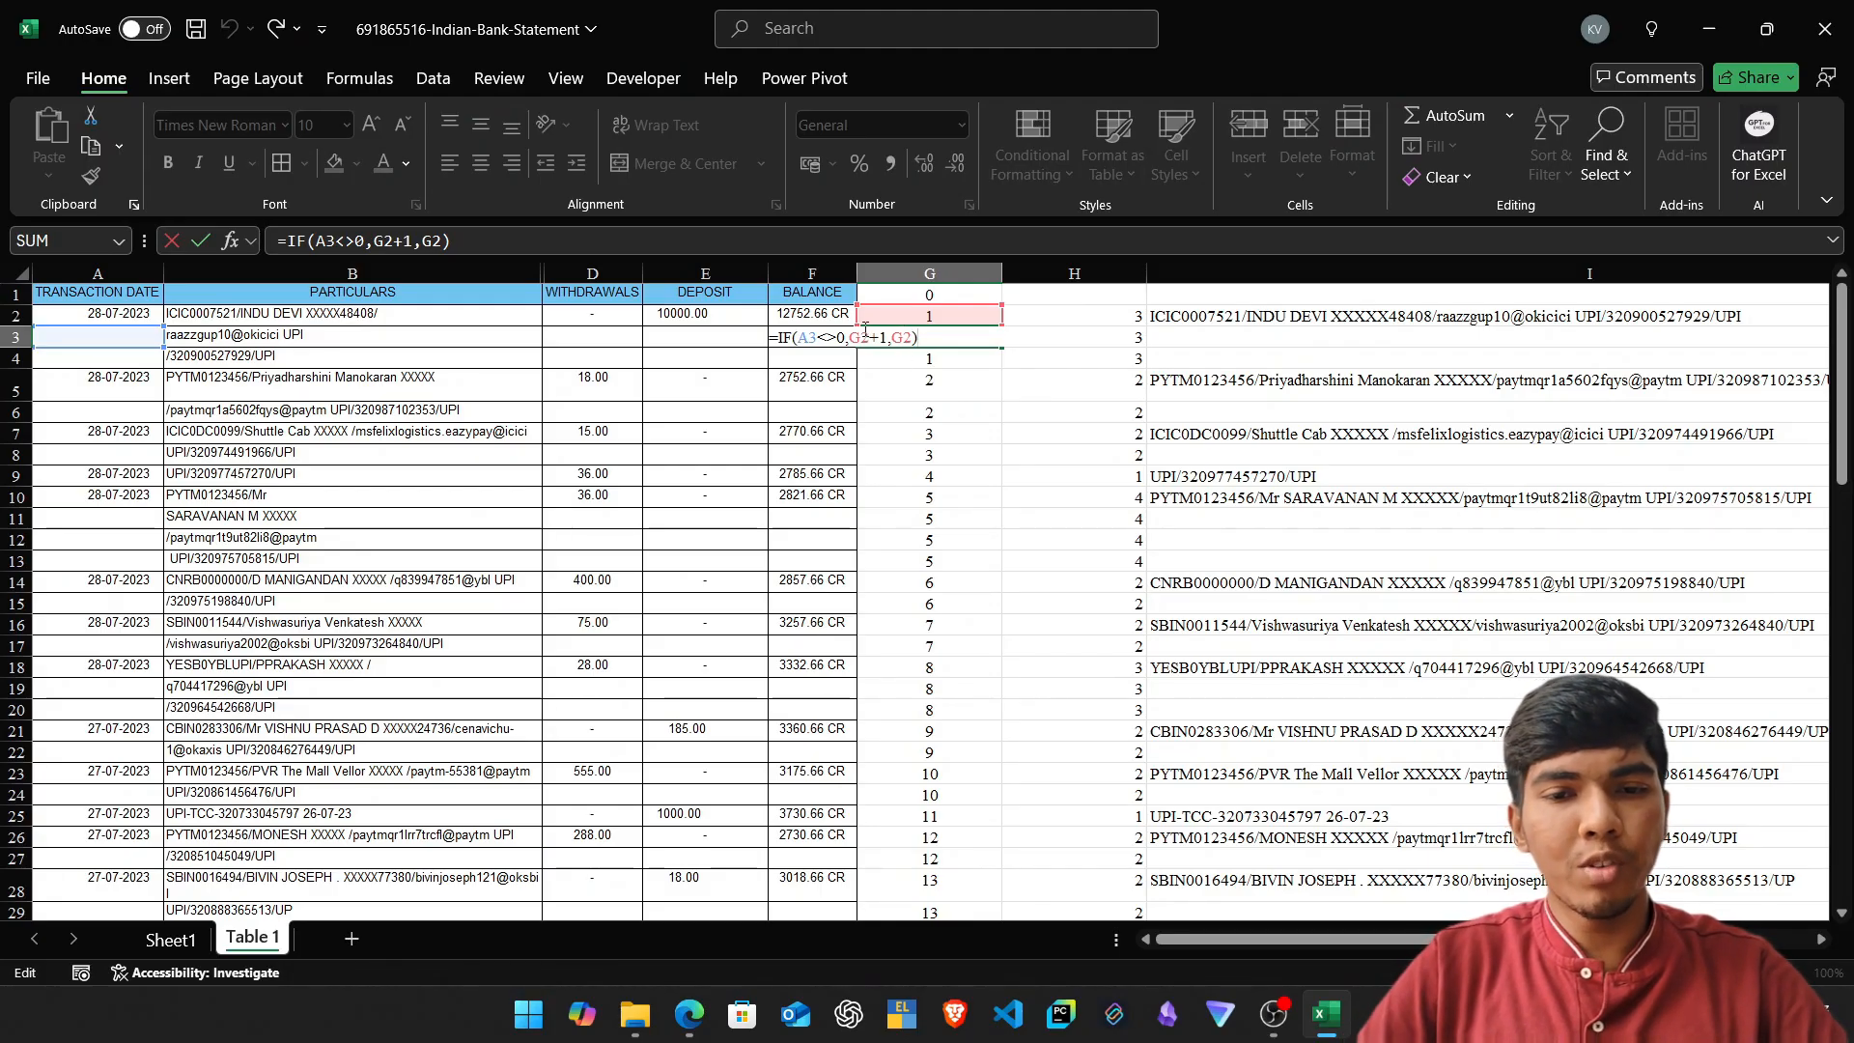
{"action": "key", "text": "Return"}
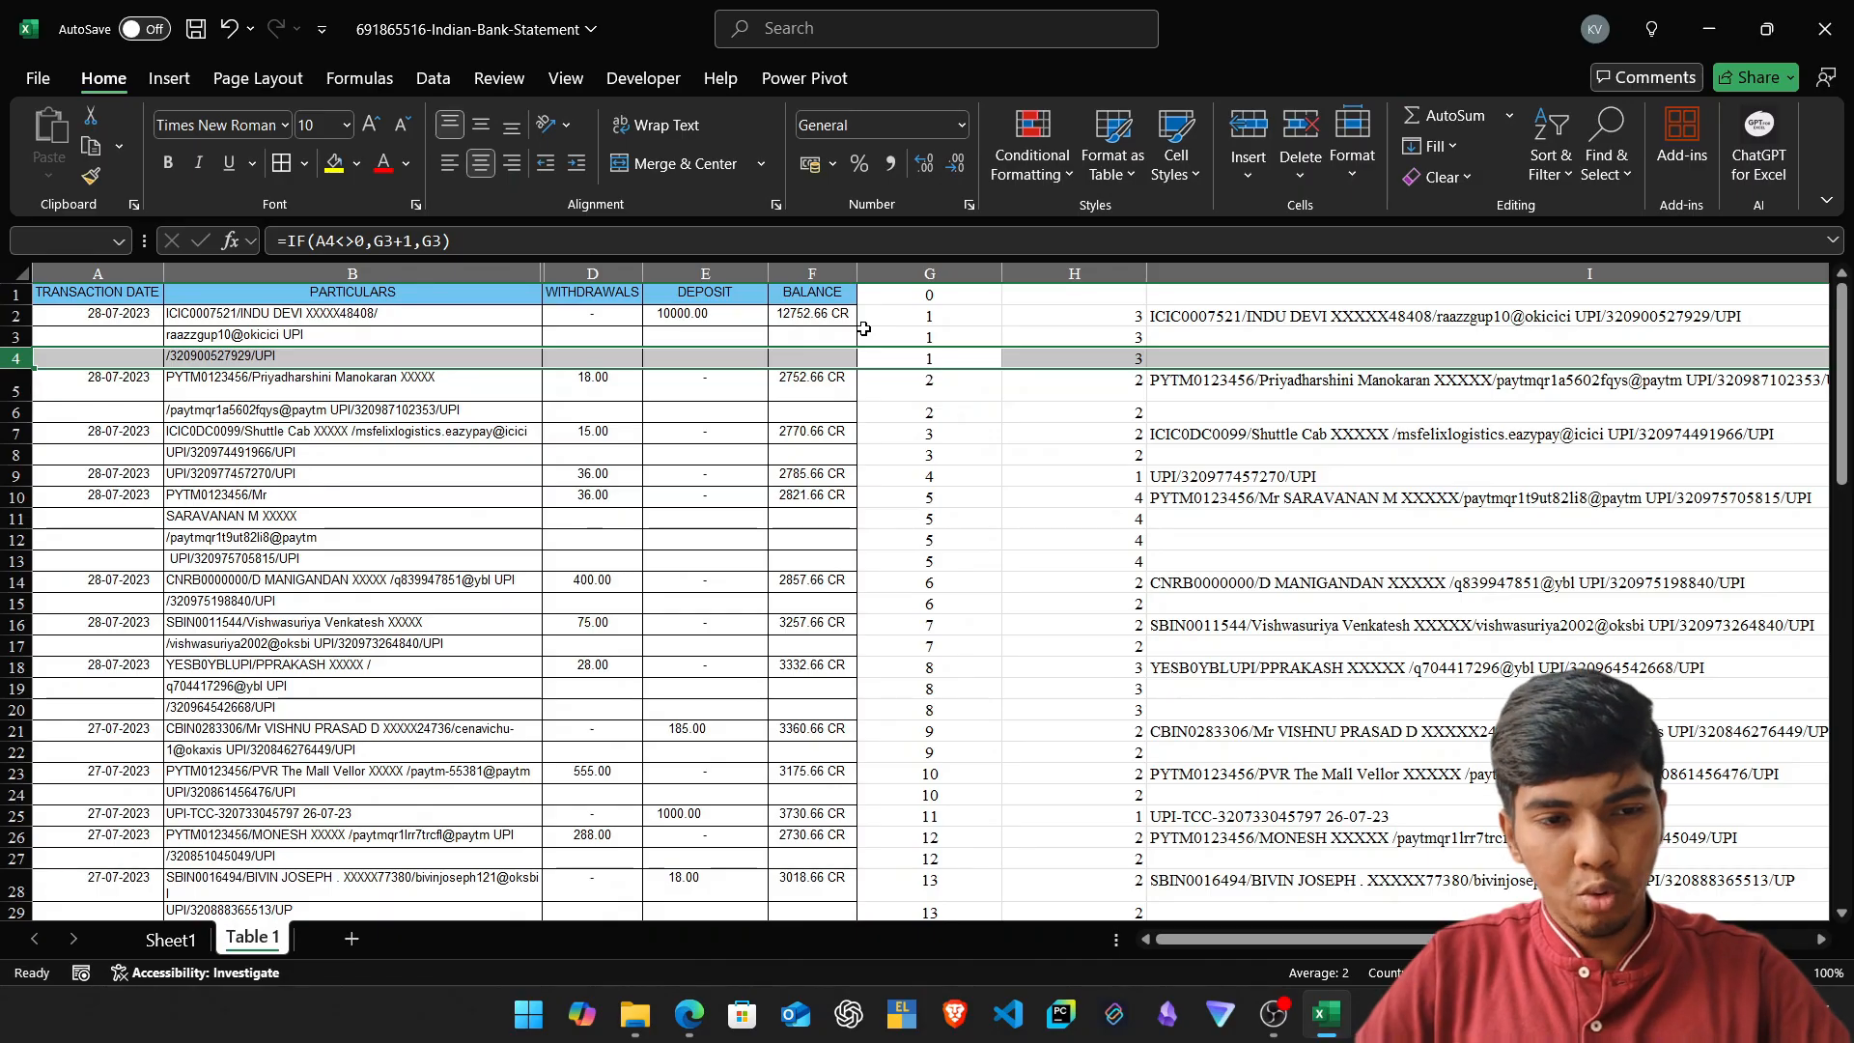
Review the numbering formula in G5 and its +1 increment for a dated row, and return to G2.
{"action": "key", "text": "Down"}
{"action": "key", "text": "F2"}
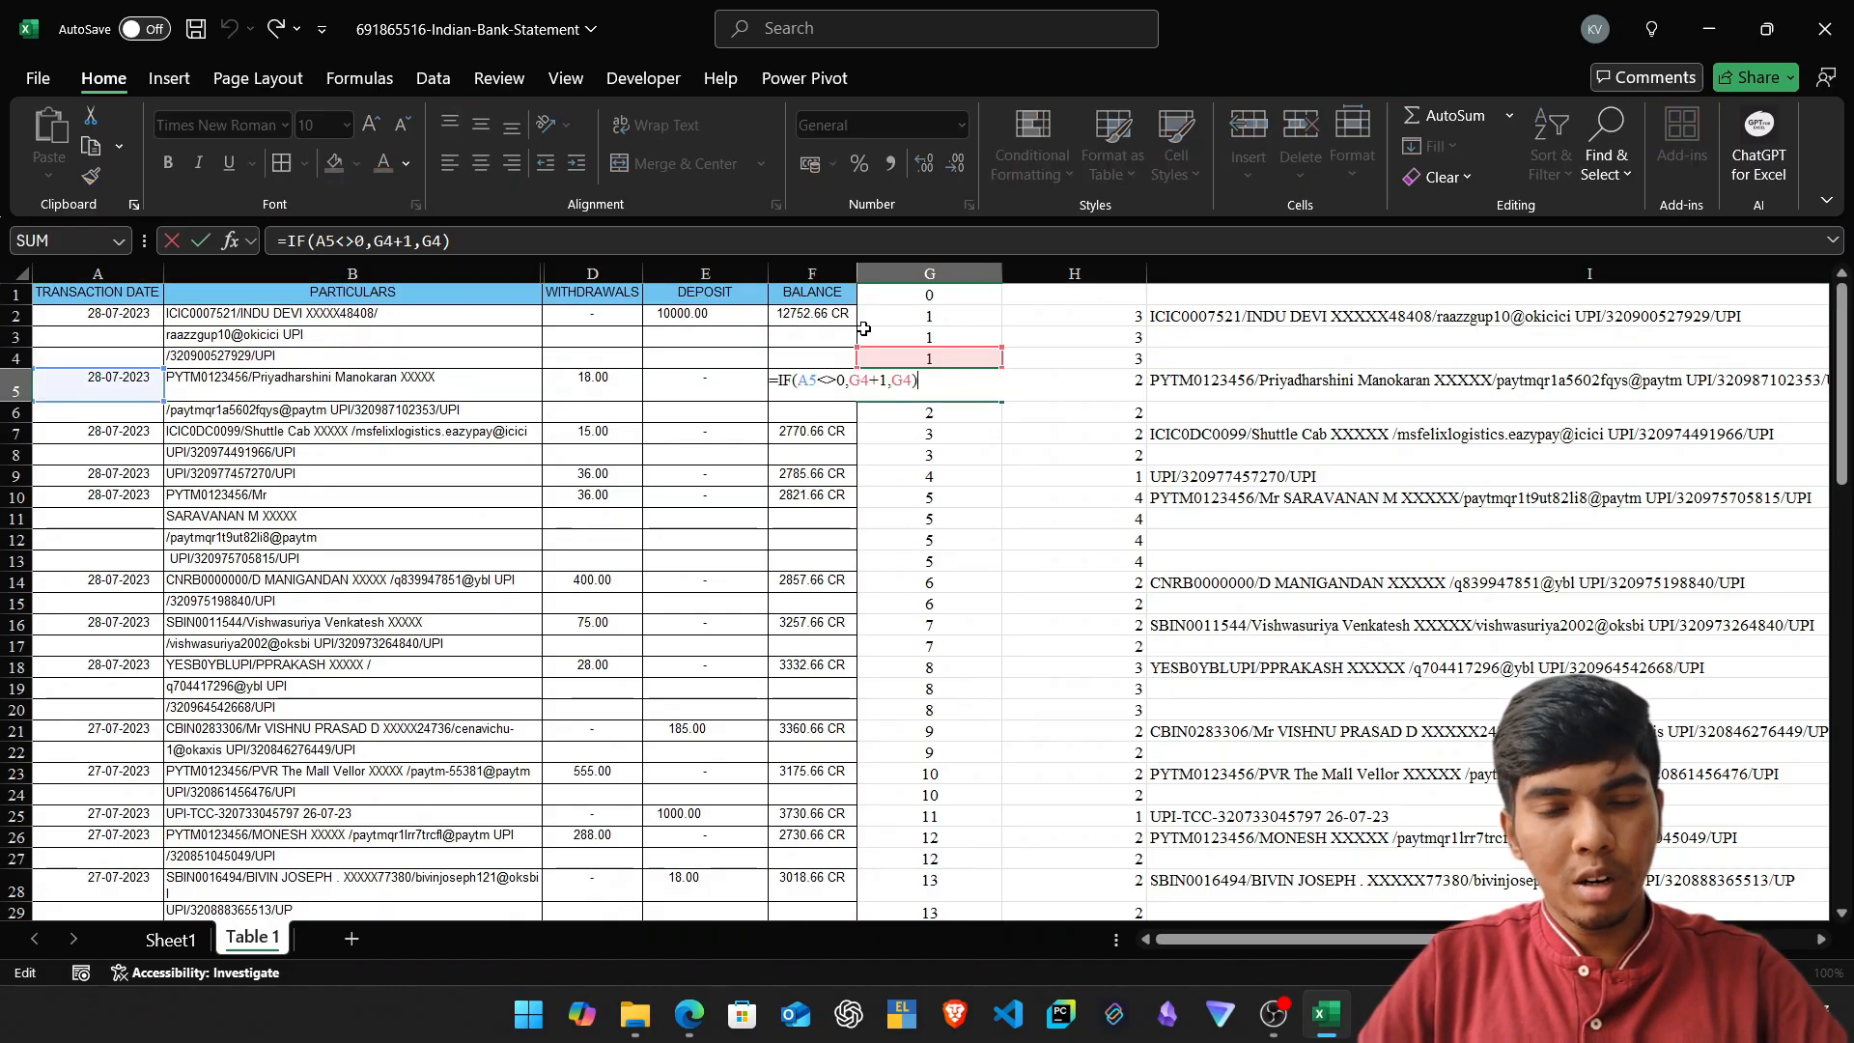
{"action": "key", "text": "Escape"}
{"action": "key", "text": "F2"}
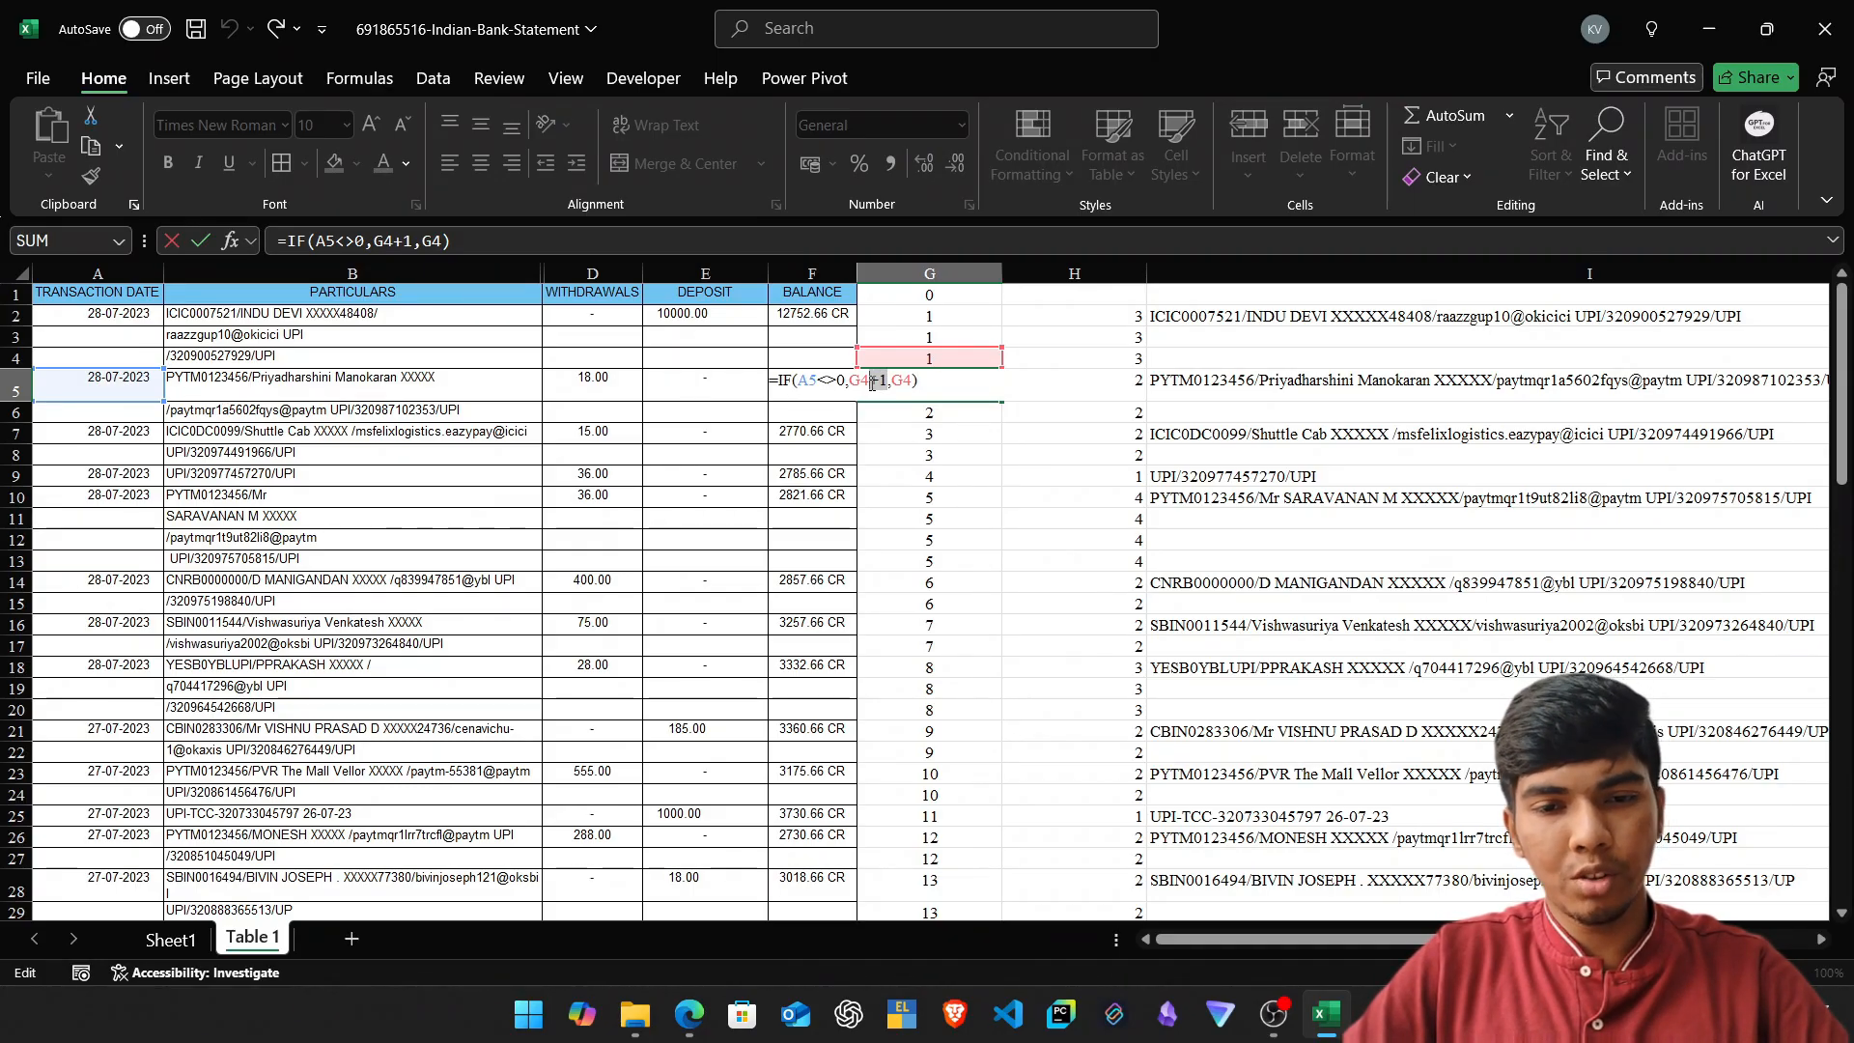
{"action": "key", "text": "Escape"}
{"action": "key", "text": "shift+space"}
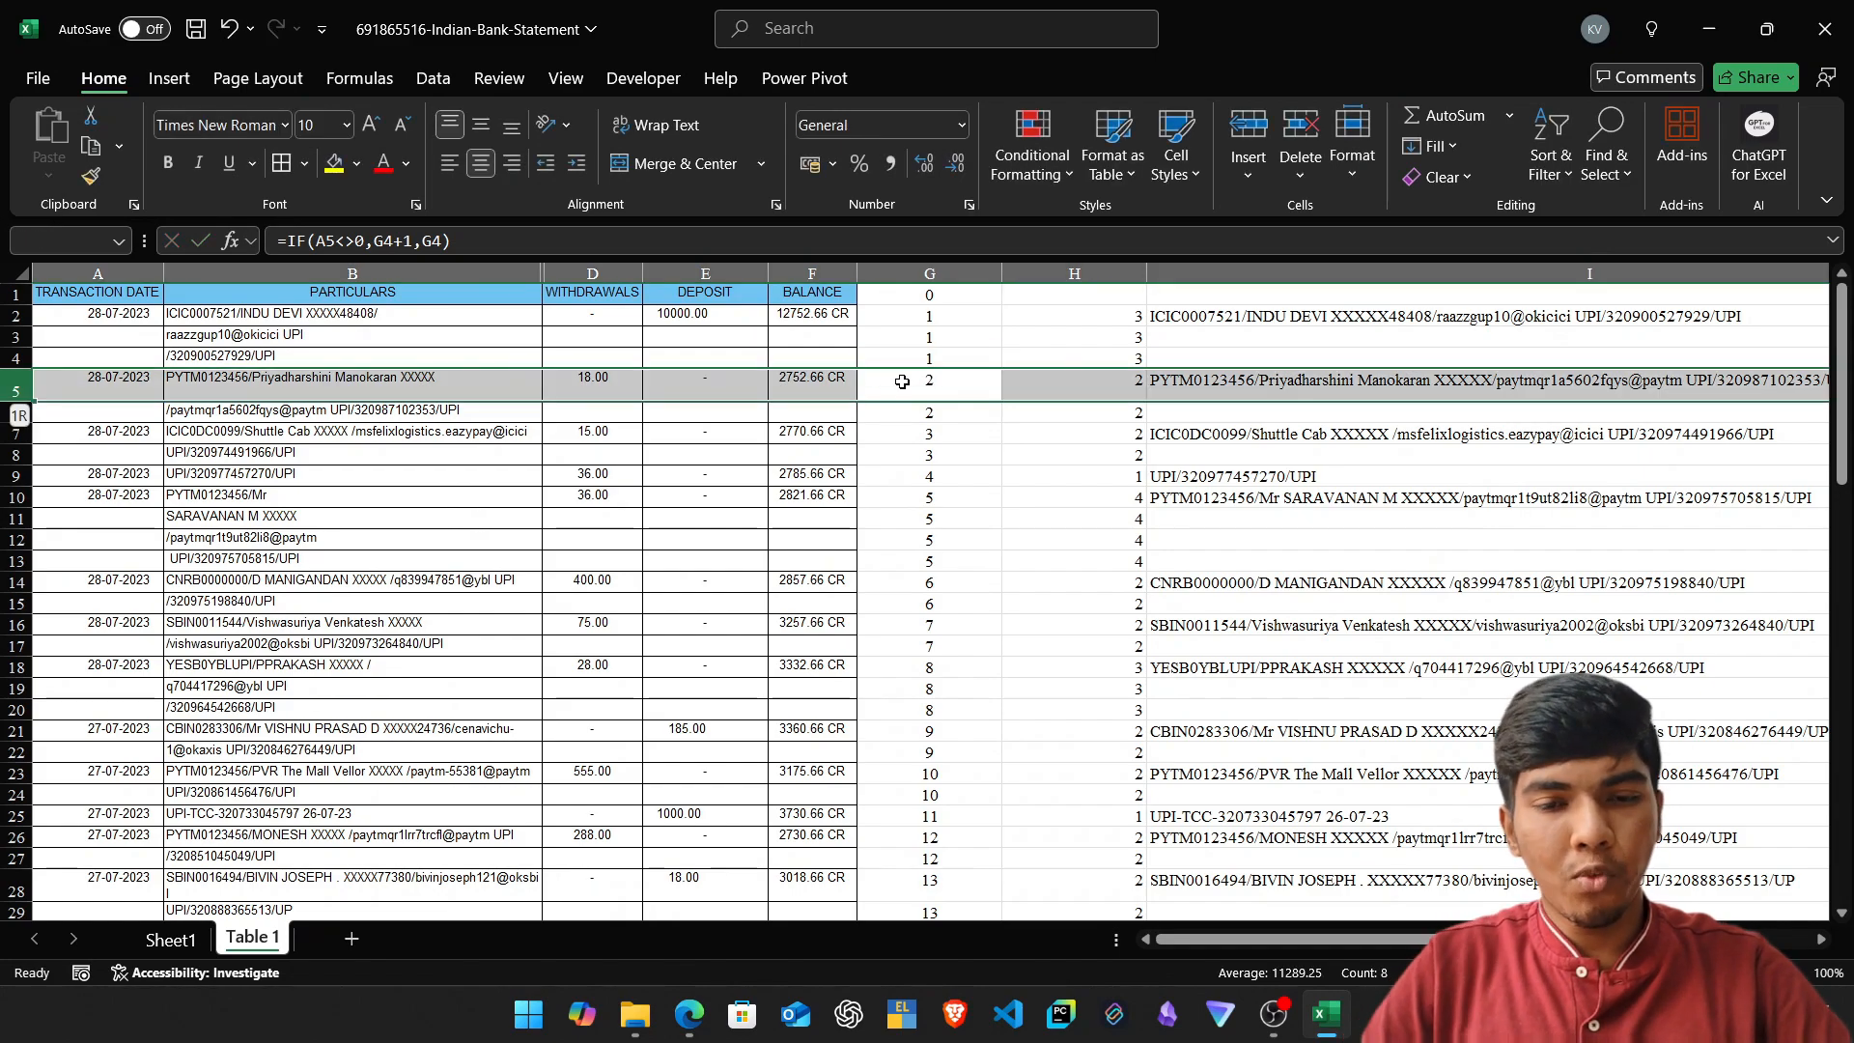
{"action": "key", "text": "Up"}
{"action": "key", "text": "Up"}
{"action": "key", "text": "Up"}
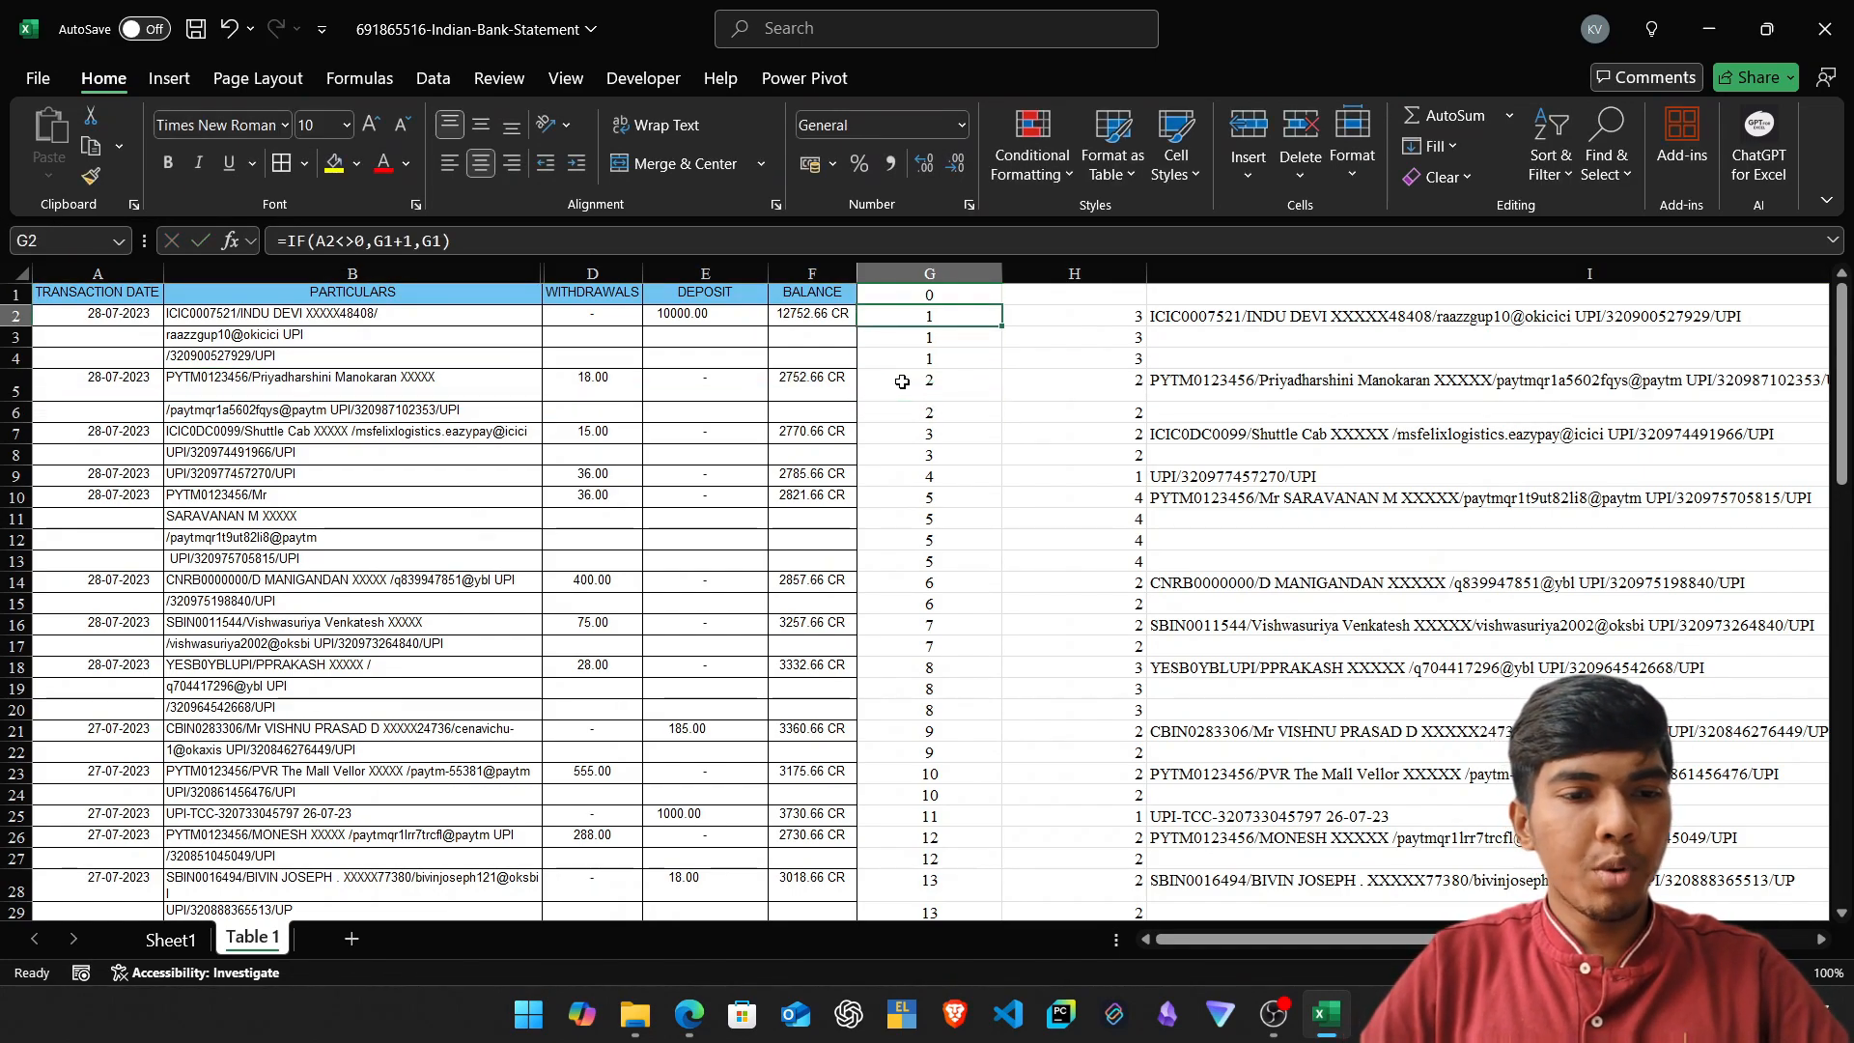
Review the transaction-numbering IF formulas in G2 and G3.
{"action": "key", "text": "Down"}
{"action": "key", "text": "Up"}
{"action": "key", "text": "F2"}
{"action": "key", "text": "Return"}
{"action": "key", "text": "F2"}
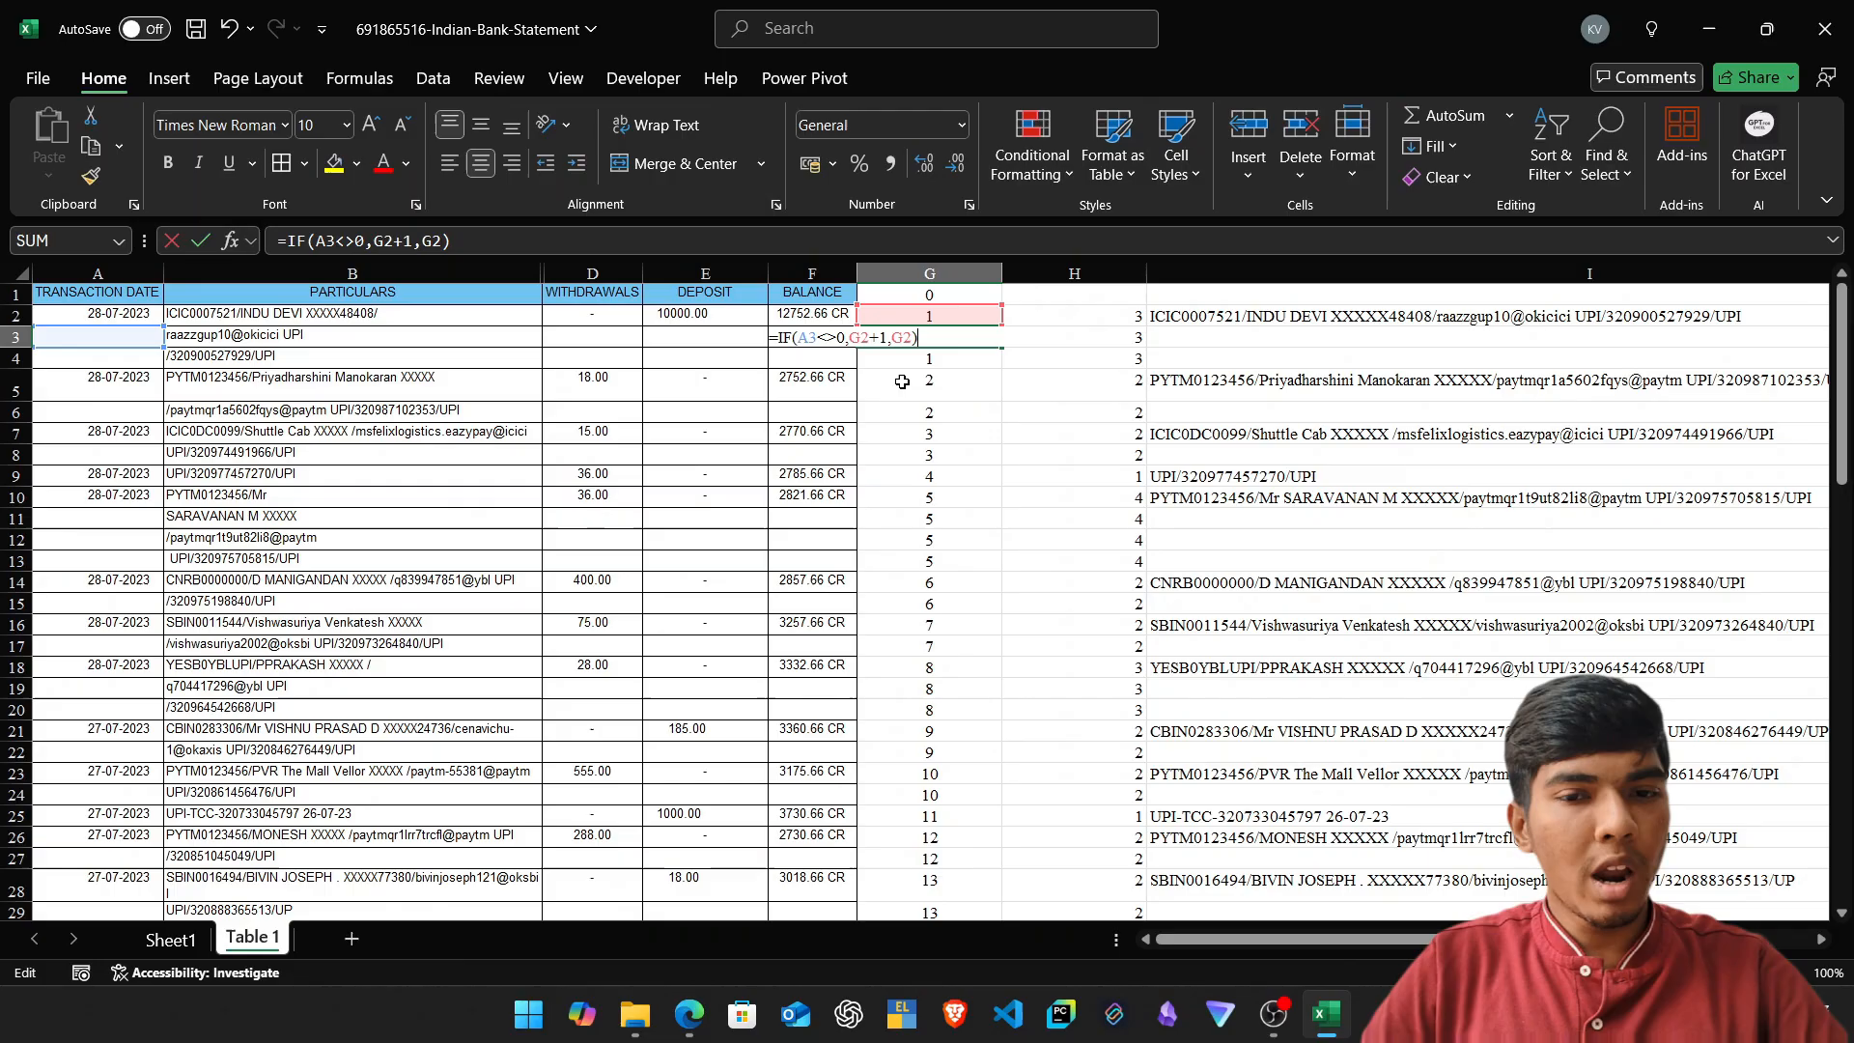
{"action": "key", "text": "Return"}
Examine the transaction number and row count across rows 2 to 4, which form the first transaction.
{"action": "key", "text": "shift+space"}
{"action": "key", "text": "Right"}
{"action": "key", "text": "Up"}
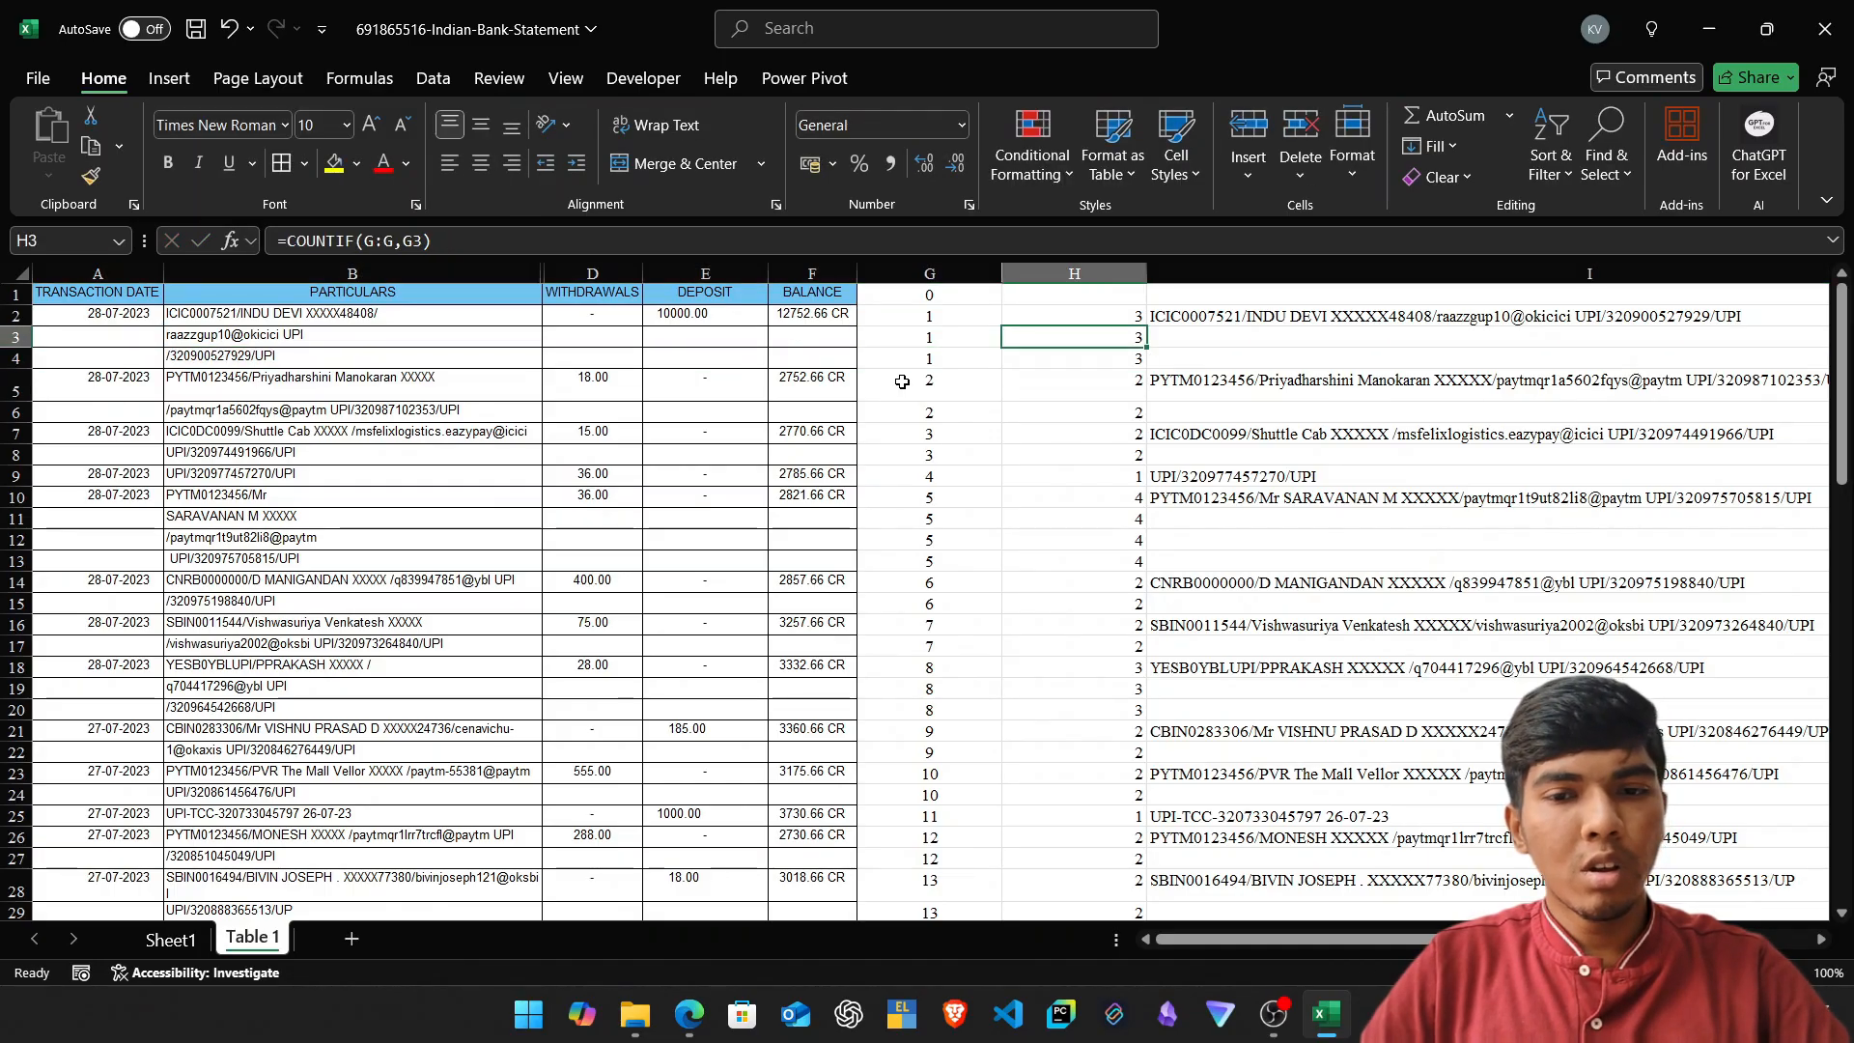
{"action": "key", "text": "ctrl+shift+Down"}
{"action": "key", "text": "Left"}
{"action": "key", "text": "Up"}
{"action": "key", "text": "shift+space"}
{"action": "key", "text": "shift+Down"}
{"action": "key", "text": "shift+Down"}
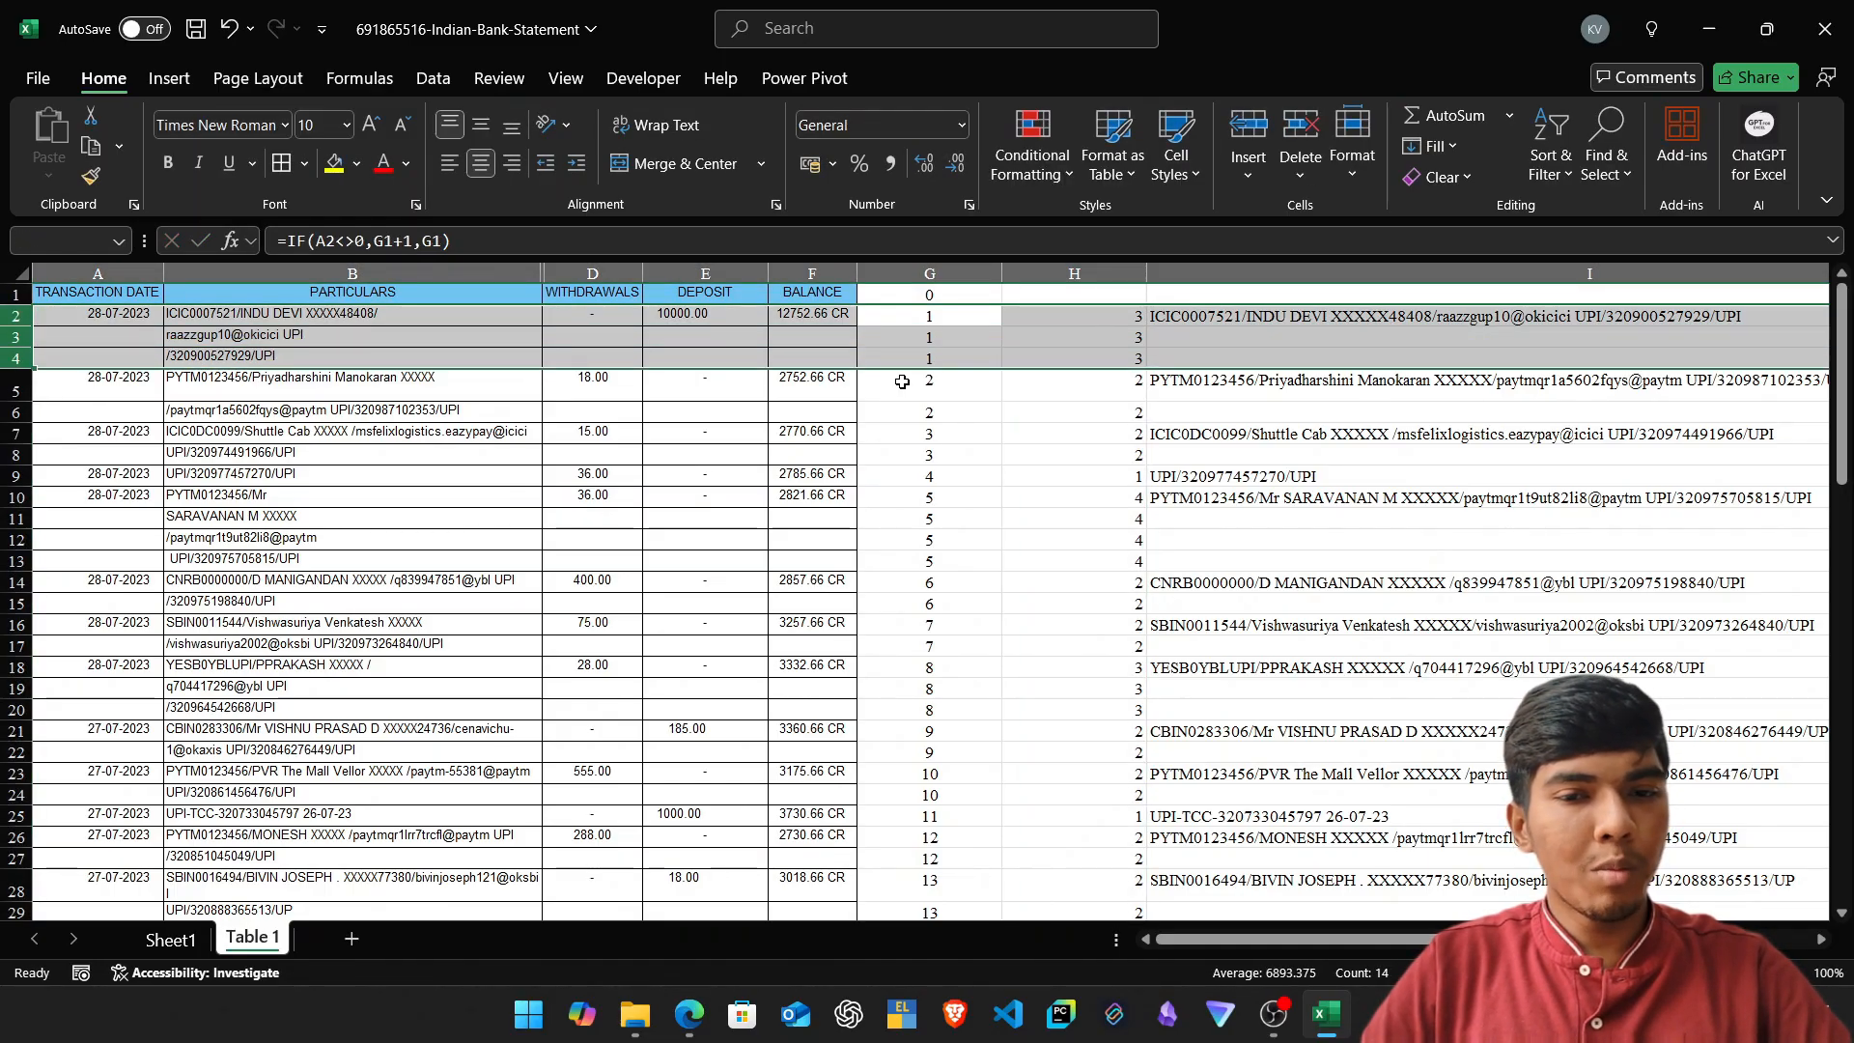
Compare the transaction numbers and row counts for rows 5 to 6 and rows 7 to 8.
{"action": "key", "text": "Down"}
{"action": "key", "text": "Down"}
{"action": "key", "text": "Down"}
{"action": "key", "text": "shift+space"}
{"action": "key", "text": "shift+Down"}
{"action": "key", "text": "shift+Down"}
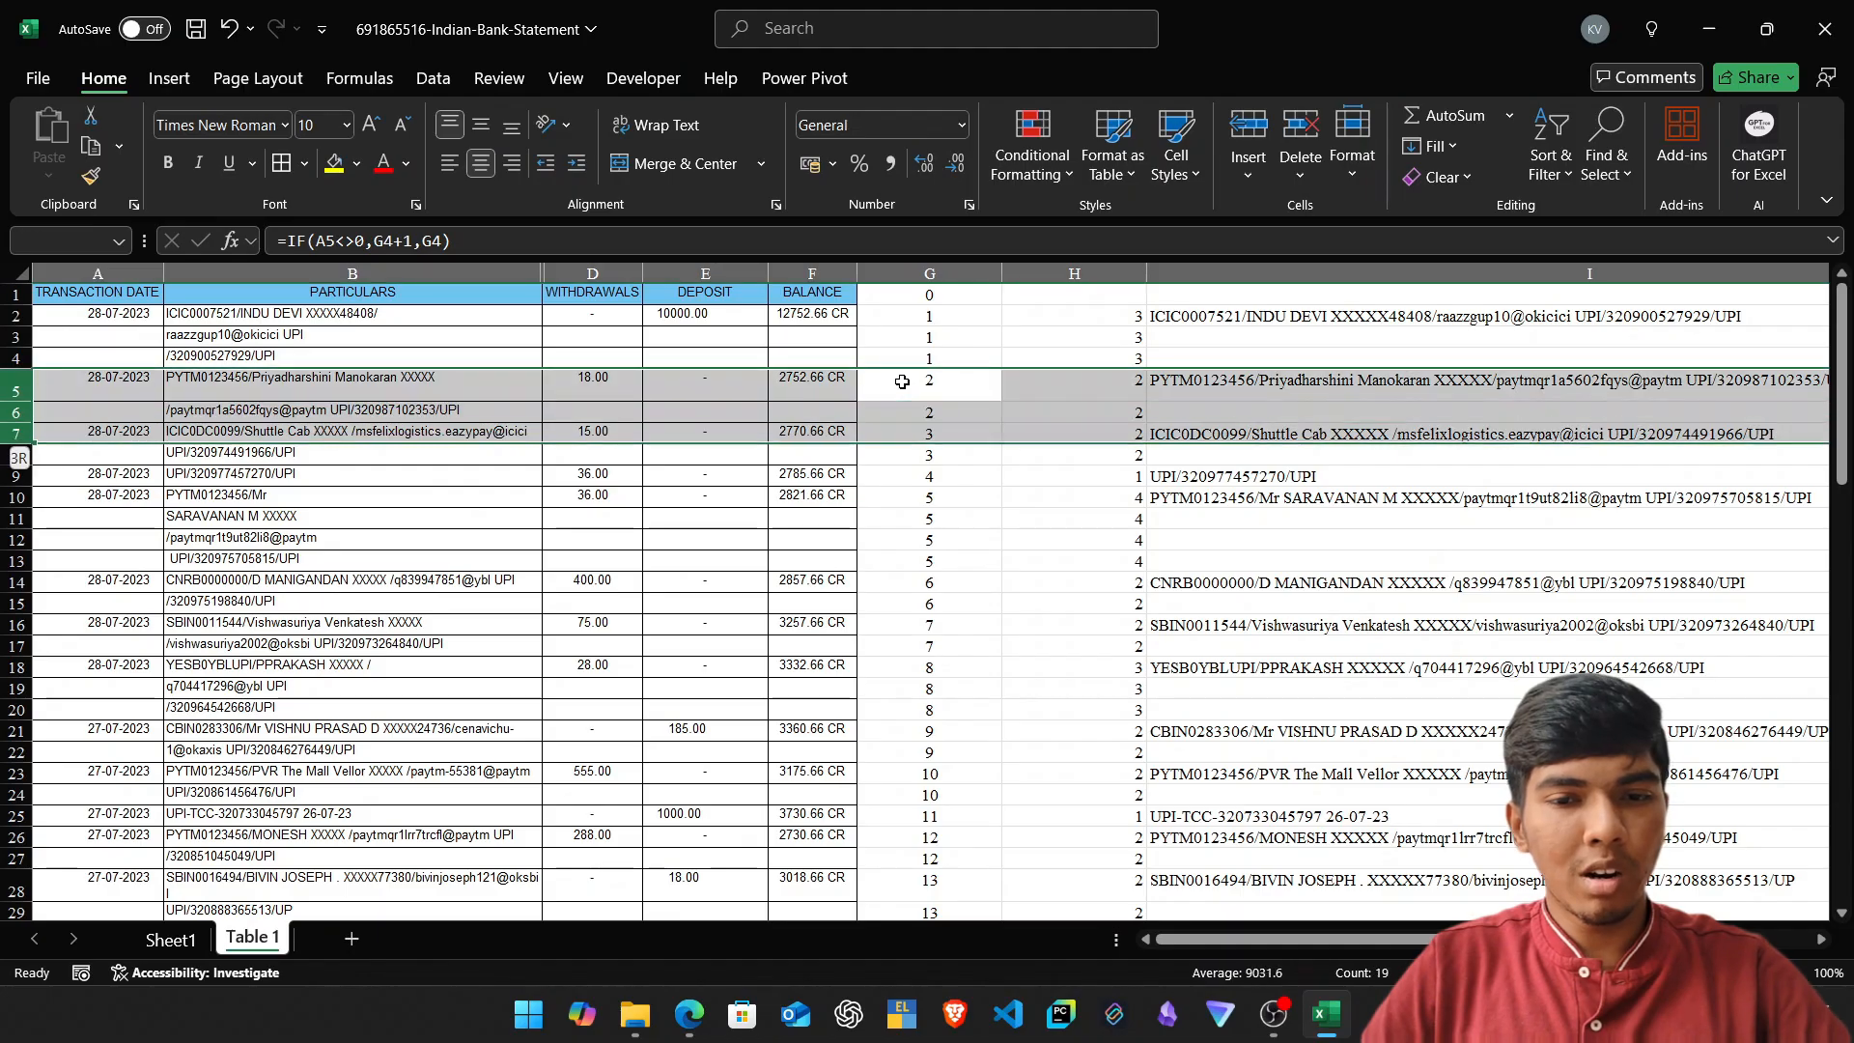
{"action": "key", "text": "shift+Up"}
{"action": "key", "text": "Down"}
{"action": "key", "text": "Down"}
{"action": "key", "text": "shift+space"}
{"action": "key", "text": "shift+Down"}
{"action": "key", "text": "shift+Down"}
{"action": "key", "text": "shift+Up"}
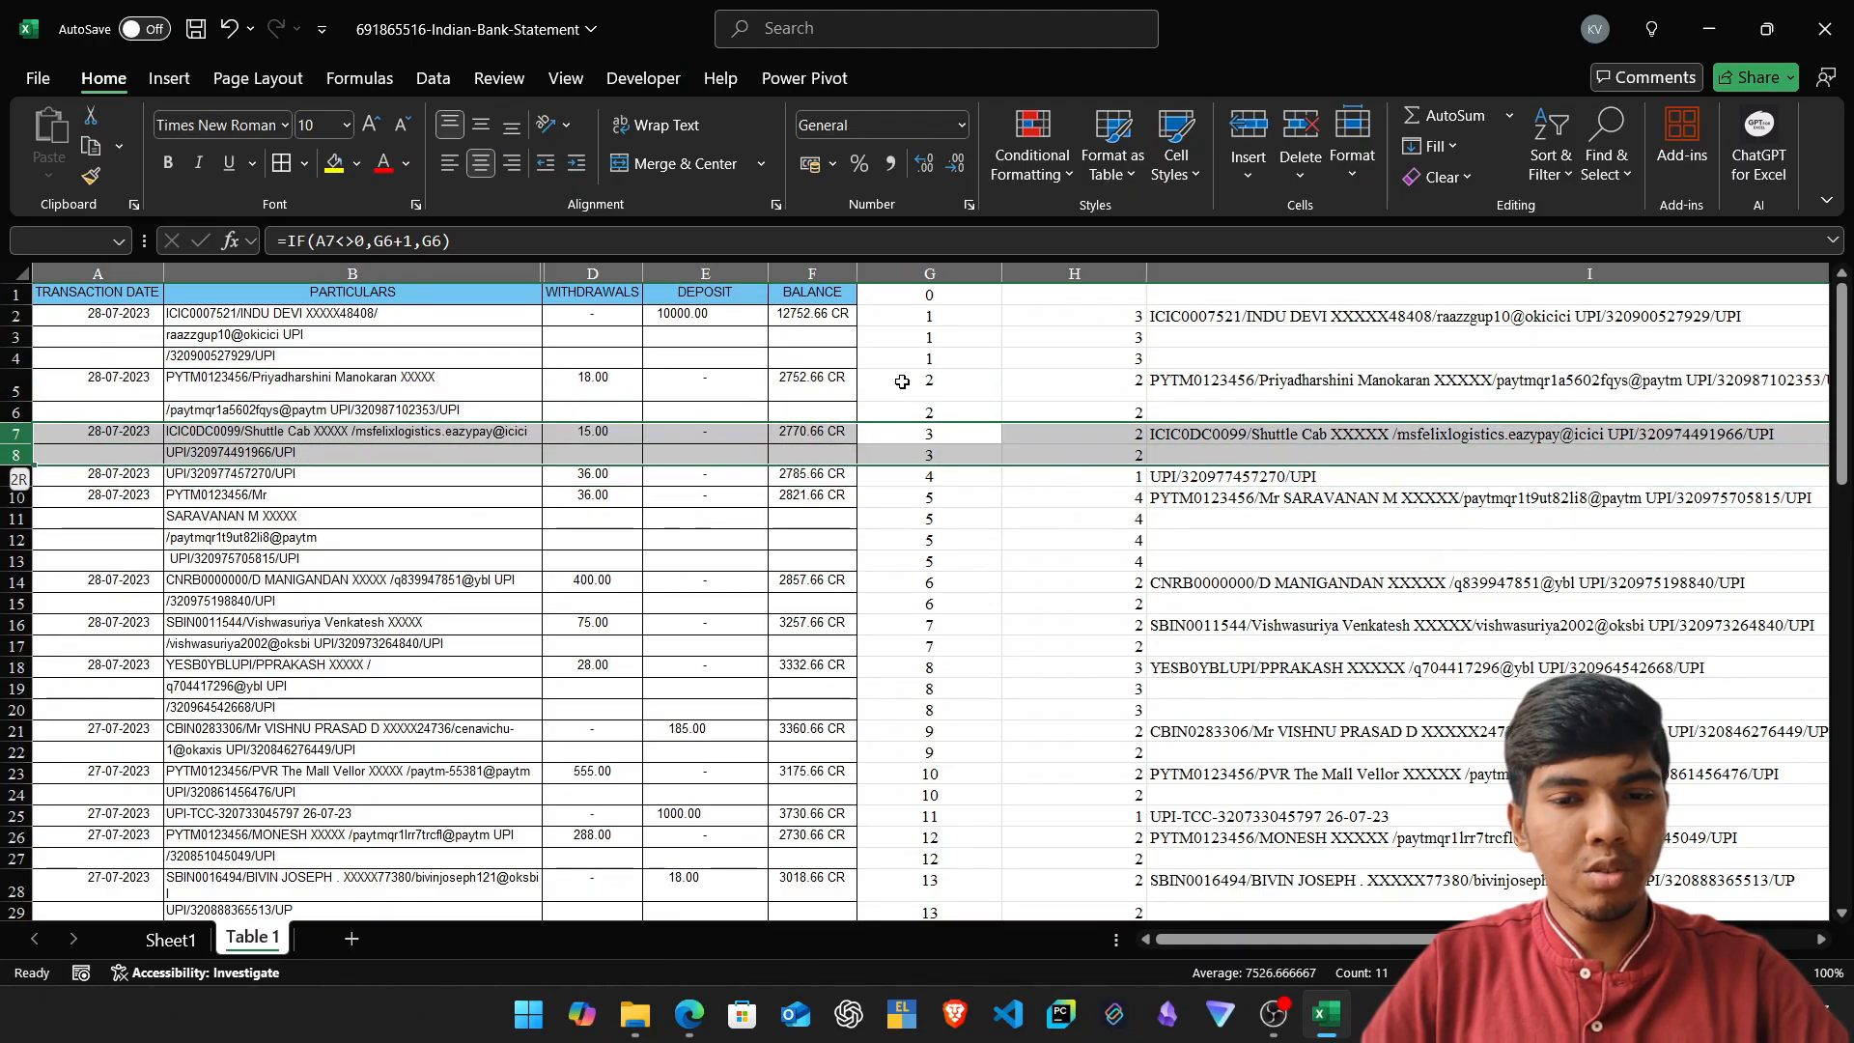
Centre-align all of column H.
{"action": "key", "text": "Right"}
{"action": "key", "text": "Up"}
{"action": "key", "text": "ctrl+space"}
{"action": "key", "text": "alt+h"}
{"action": "key", "text": "a"}
{"action": "key", "text": "c"}
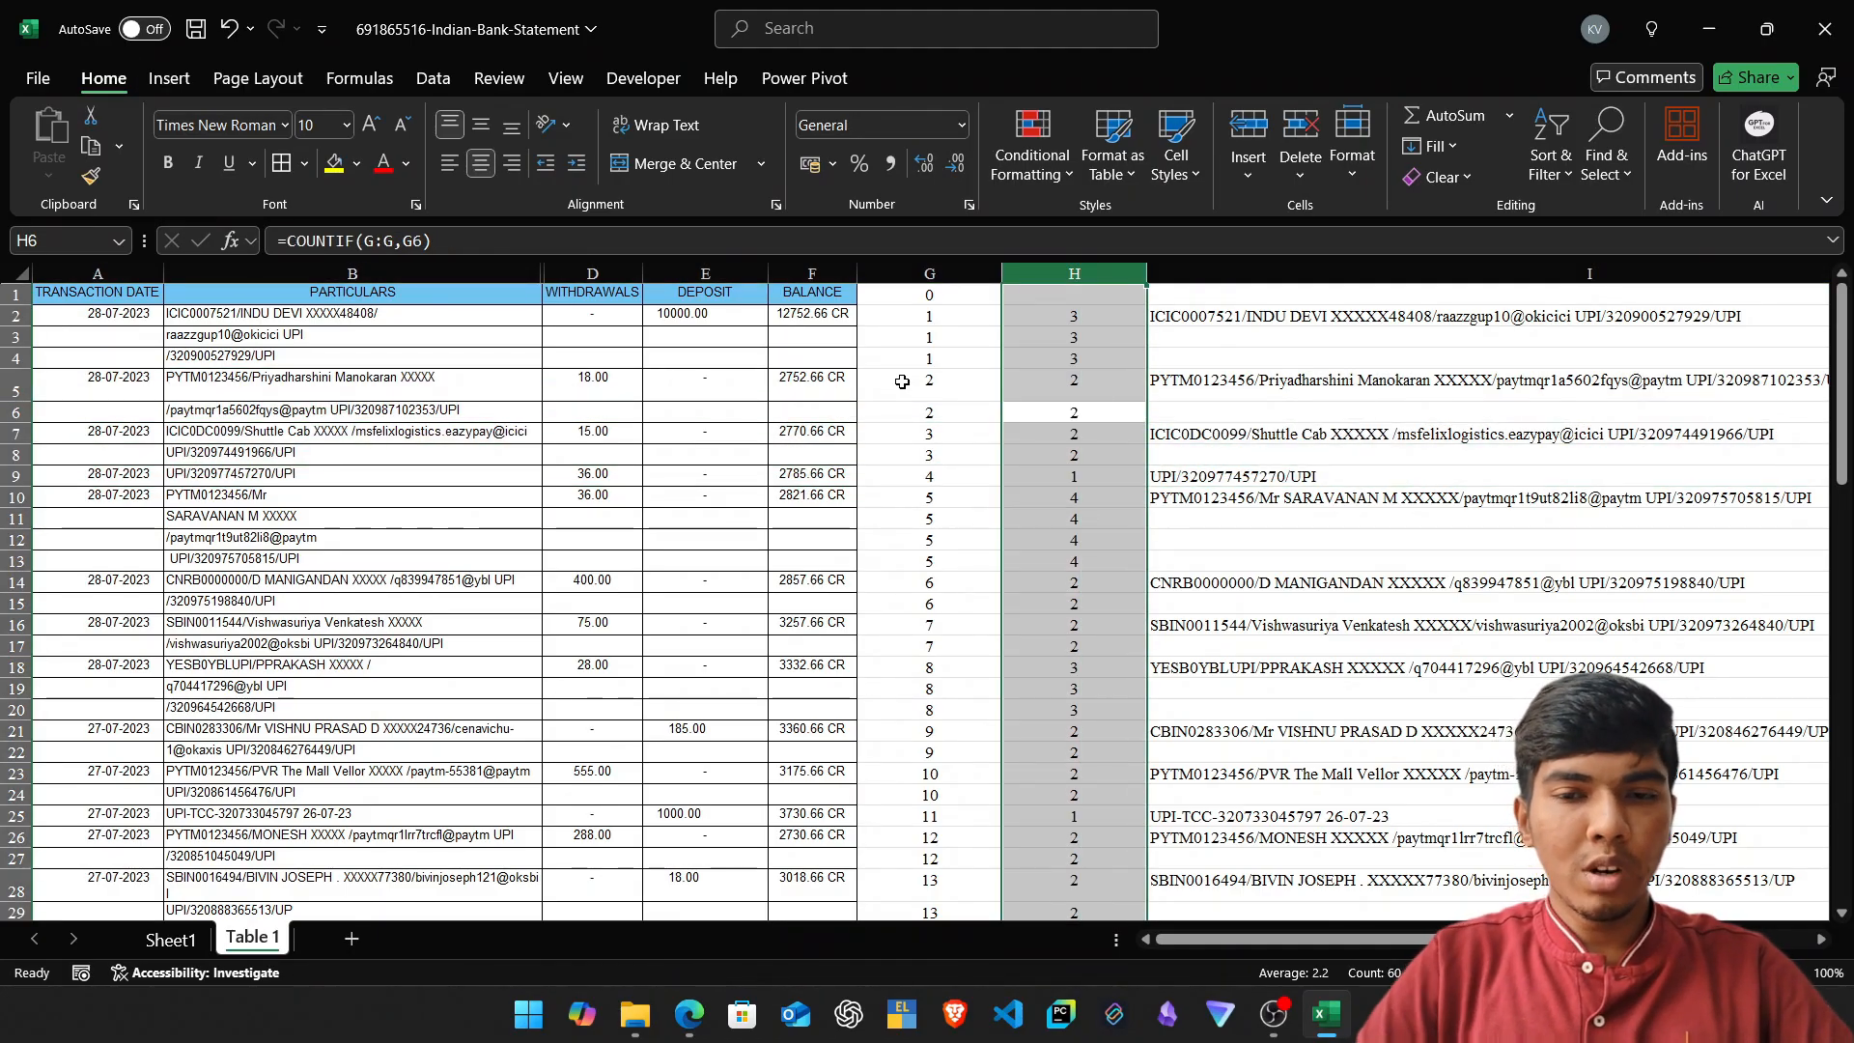
Review the COUNTIF formula in H2 and the numbering column G that it counts.
{"action": "key", "text": "Up"}
{"action": "key", "text": "Up"}
{"action": "key", "text": "Up"}
{"action": "key", "text": "Up"}
{"action": "key", "text": "F2"}
{"action": "key", "text": "Escape"}
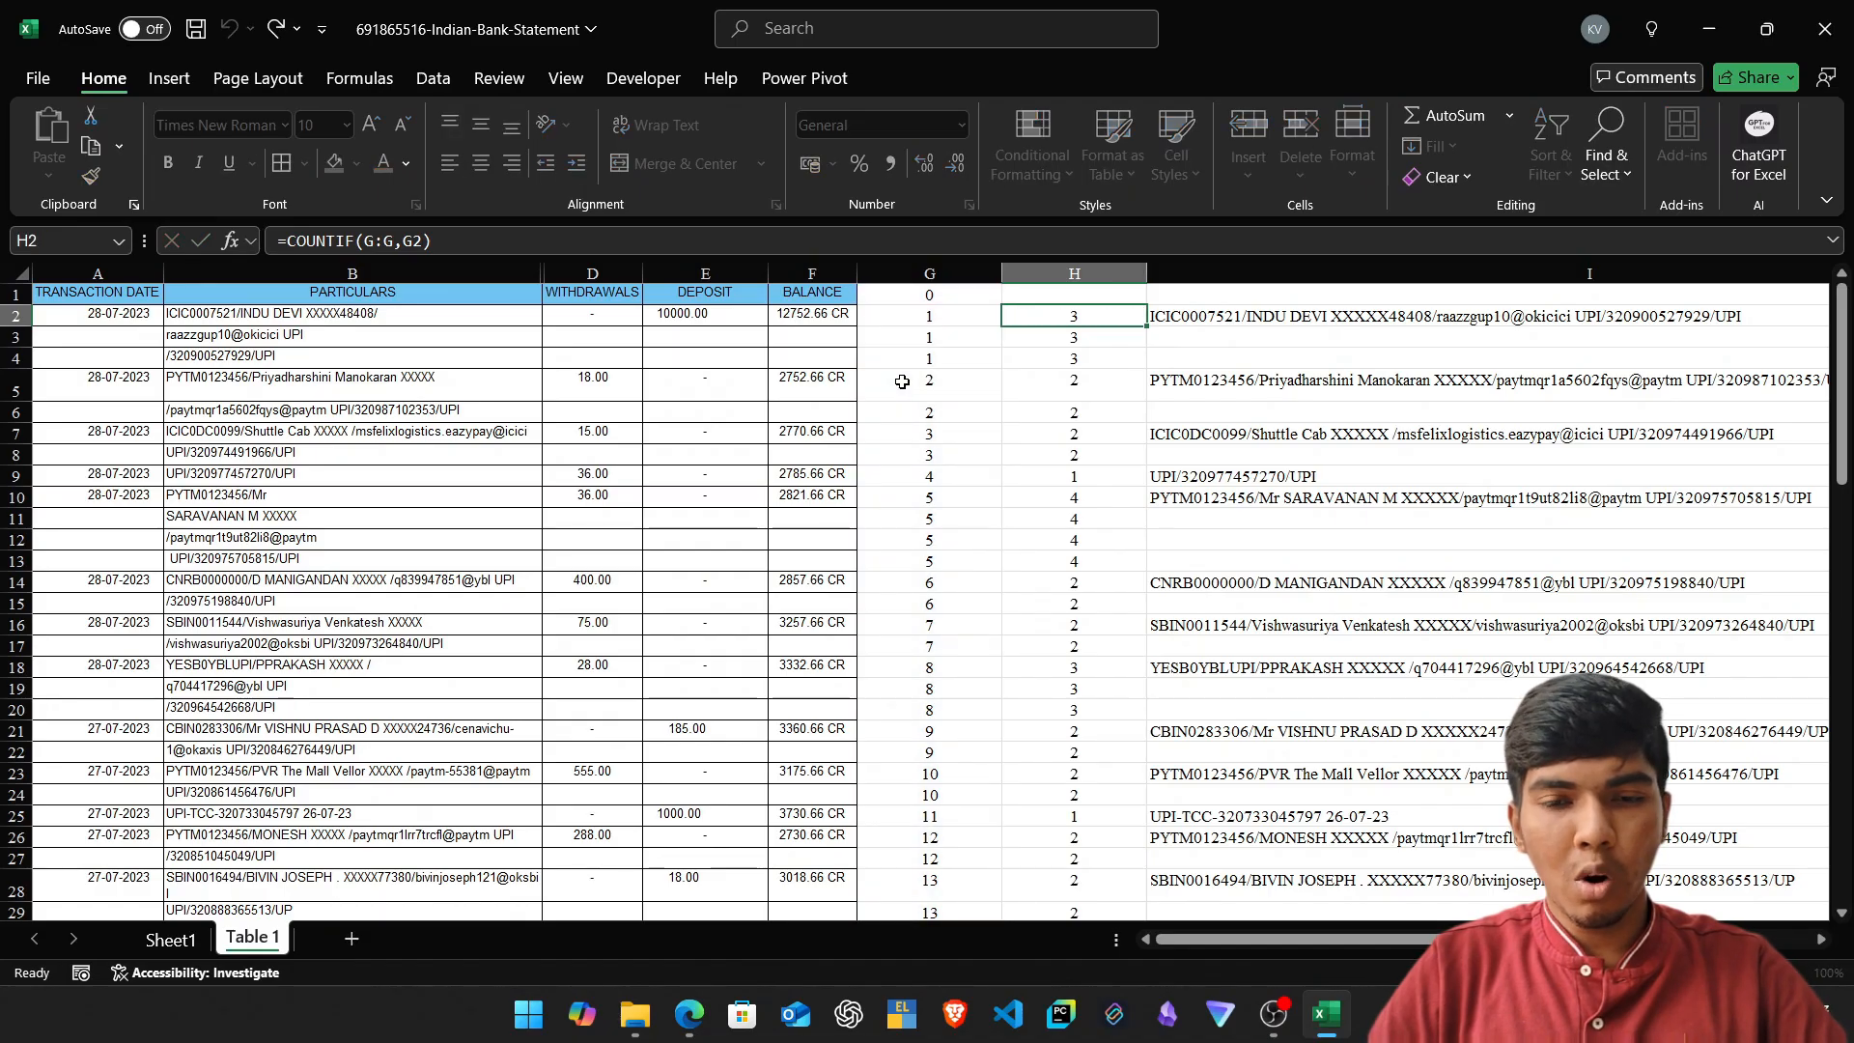
{"action": "key", "text": "Left"}
{"action": "key", "text": "ctrl+space"}
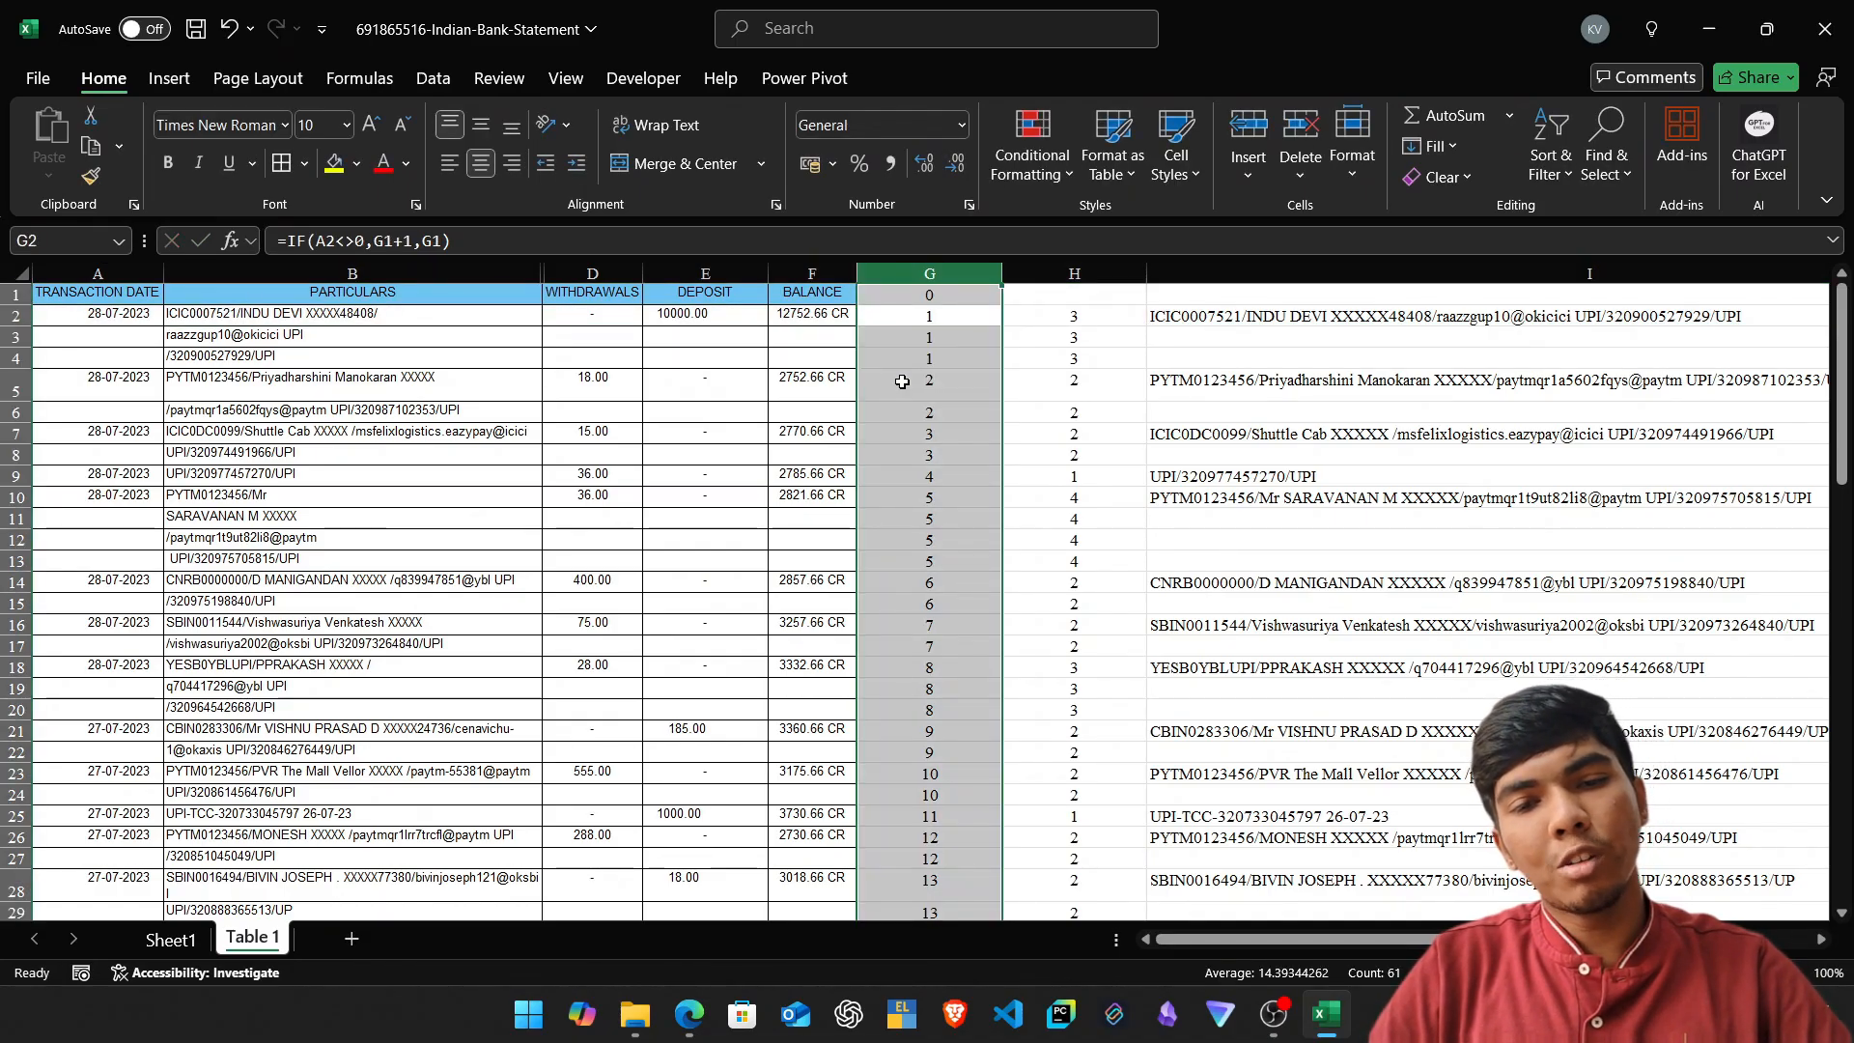
{"action": "key", "text": "Right"}
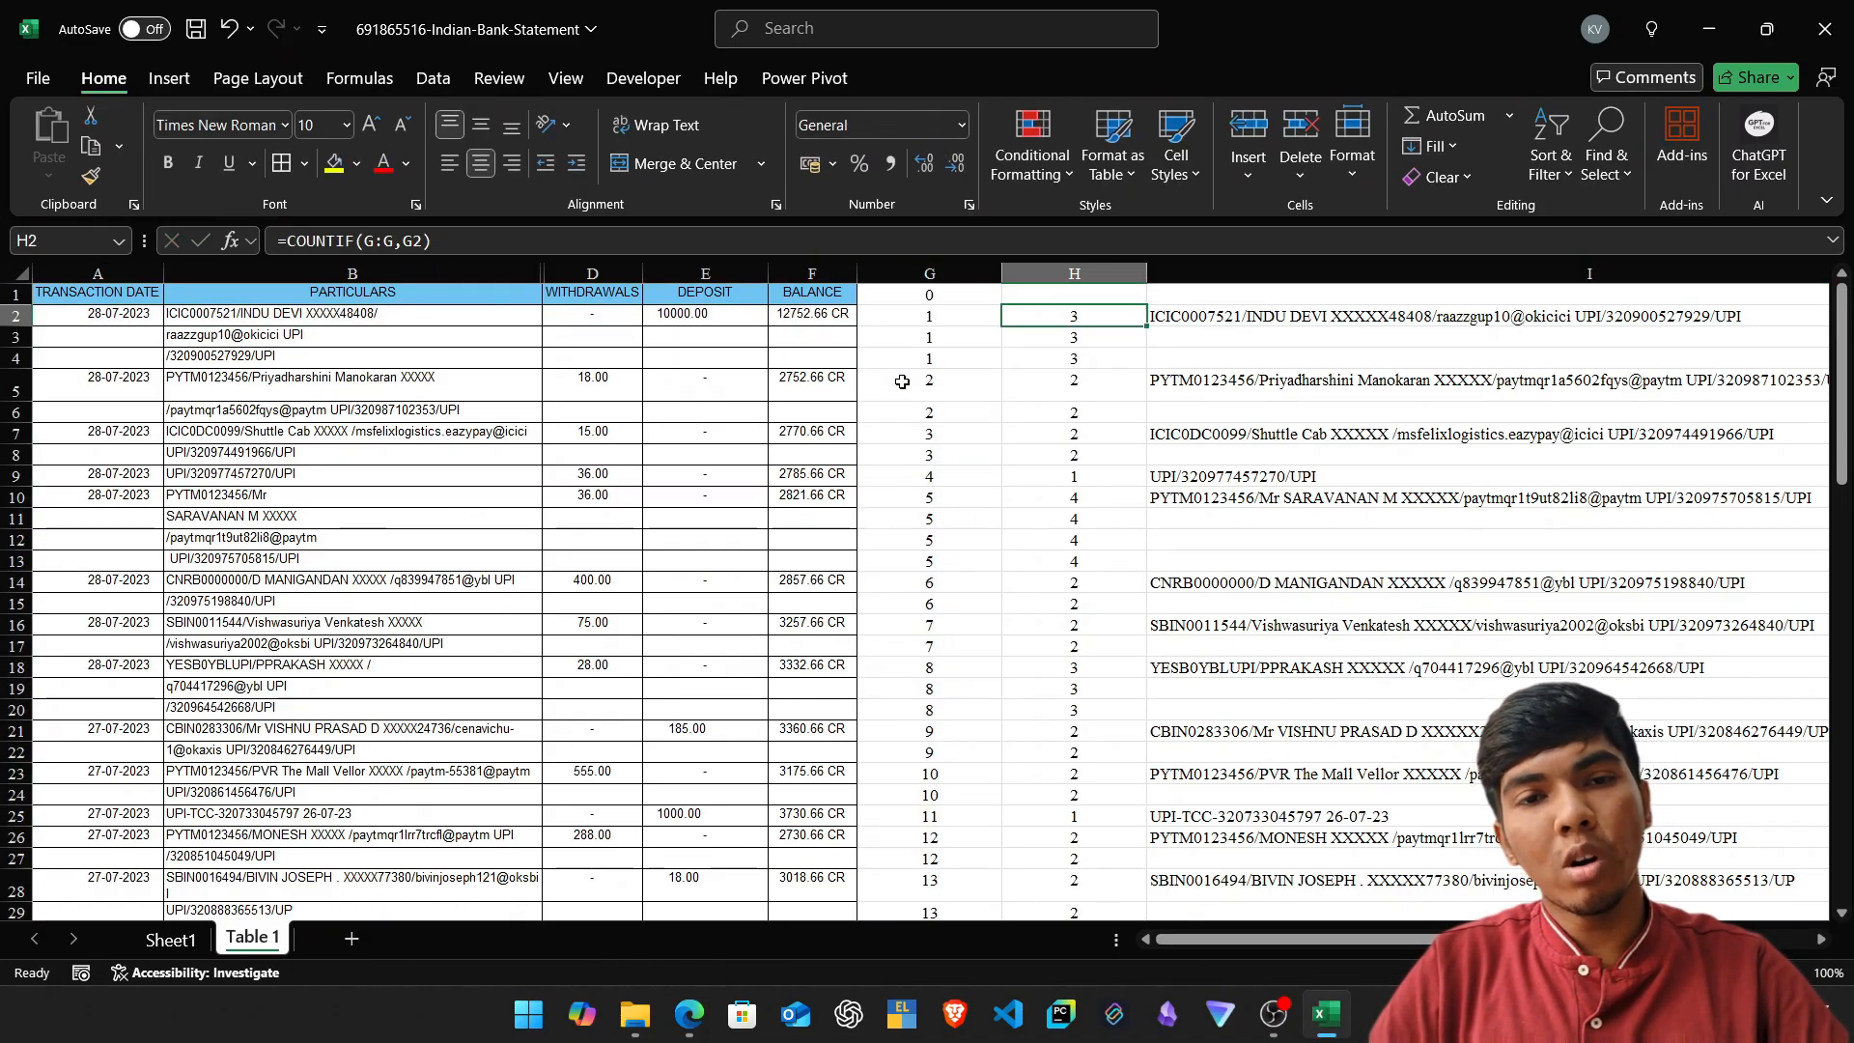
Examine the range and criteria arguments of the COUNTIF formula in H2 against row 2.
{"action": "key", "text": "Left"}
{"action": "key", "text": "shift+space"}
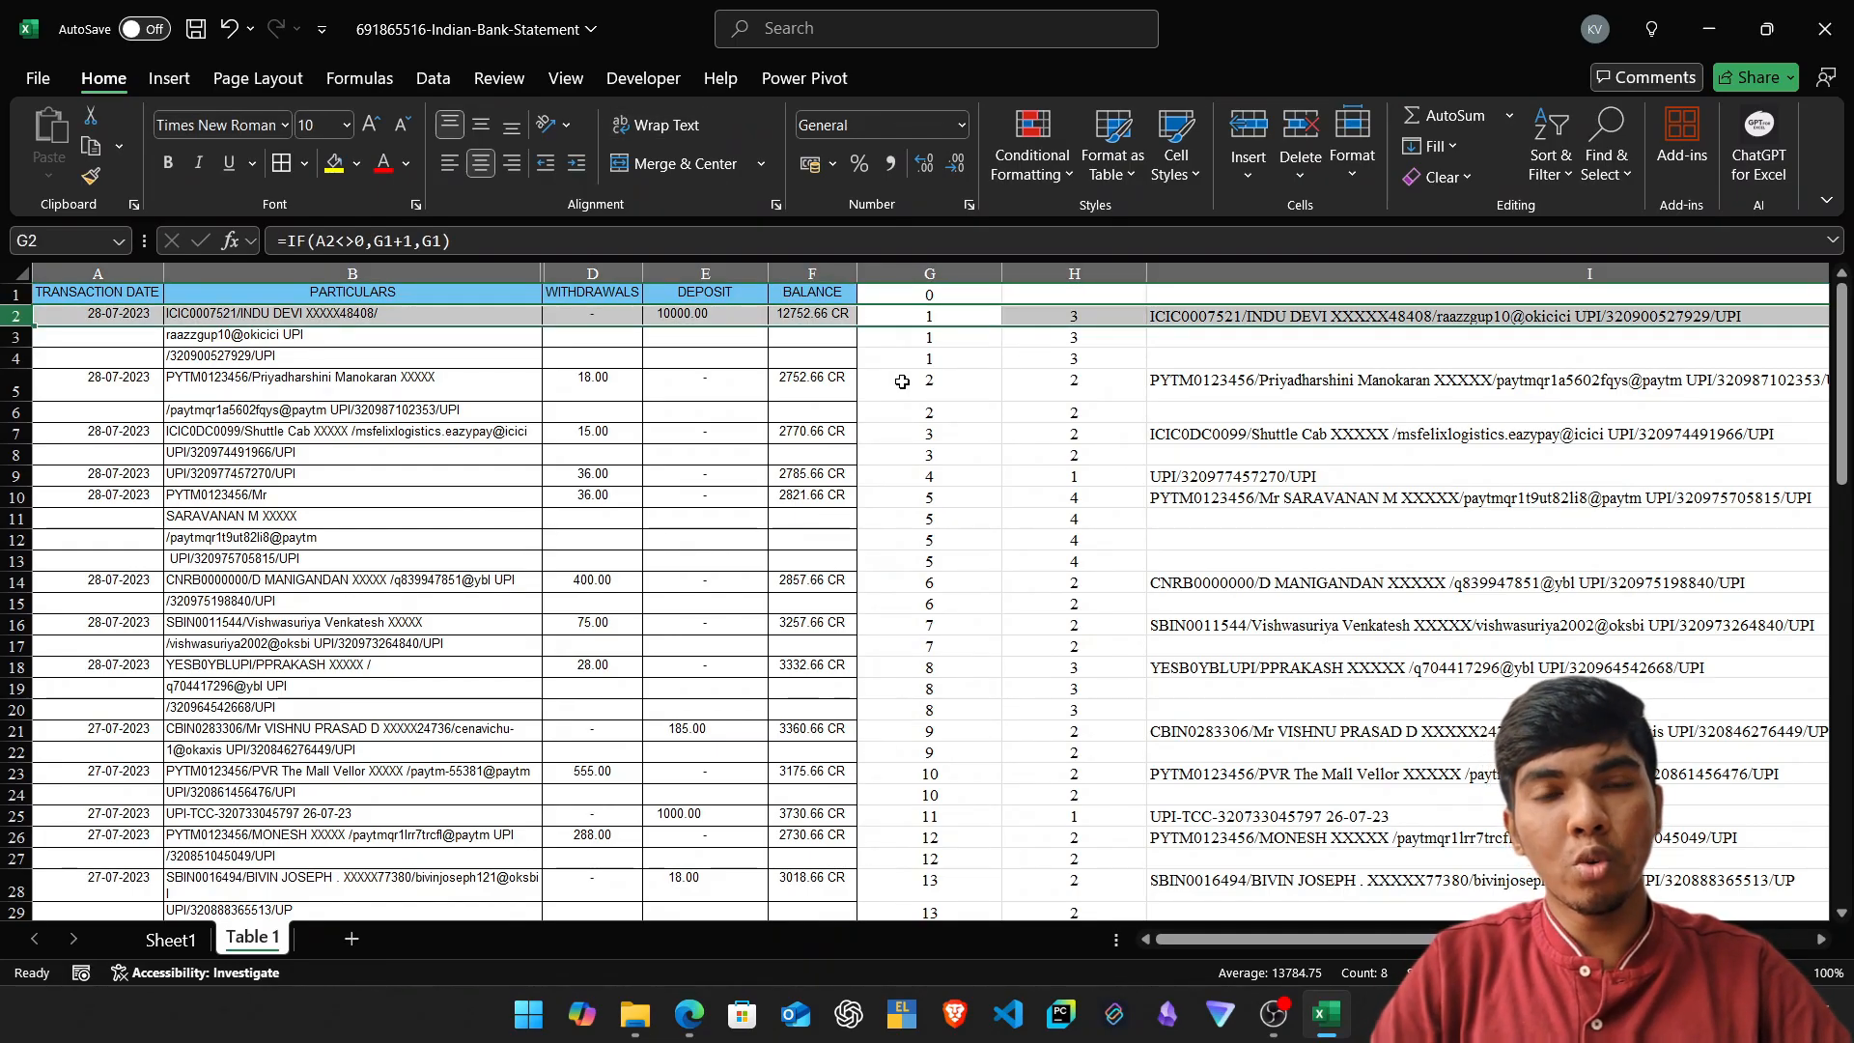
{"action": "key", "text": "Right"}
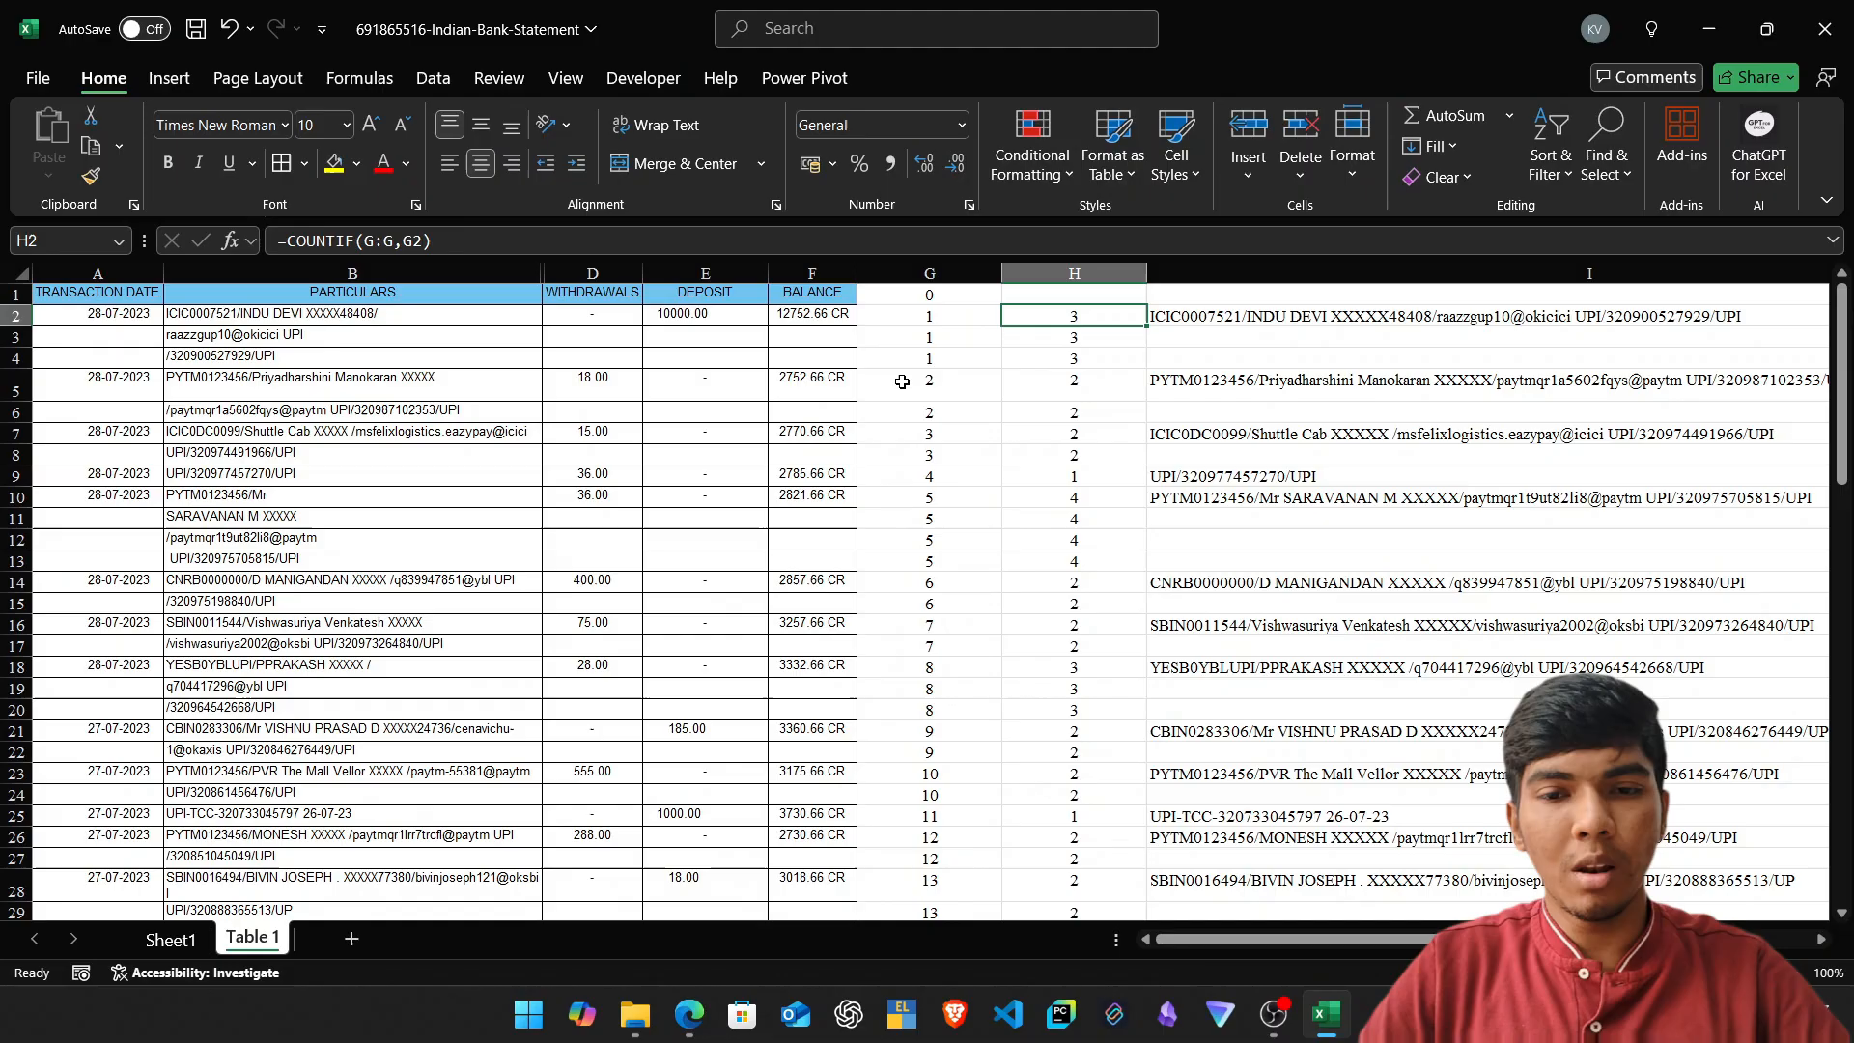
{"action": "key", "text": "F2"}
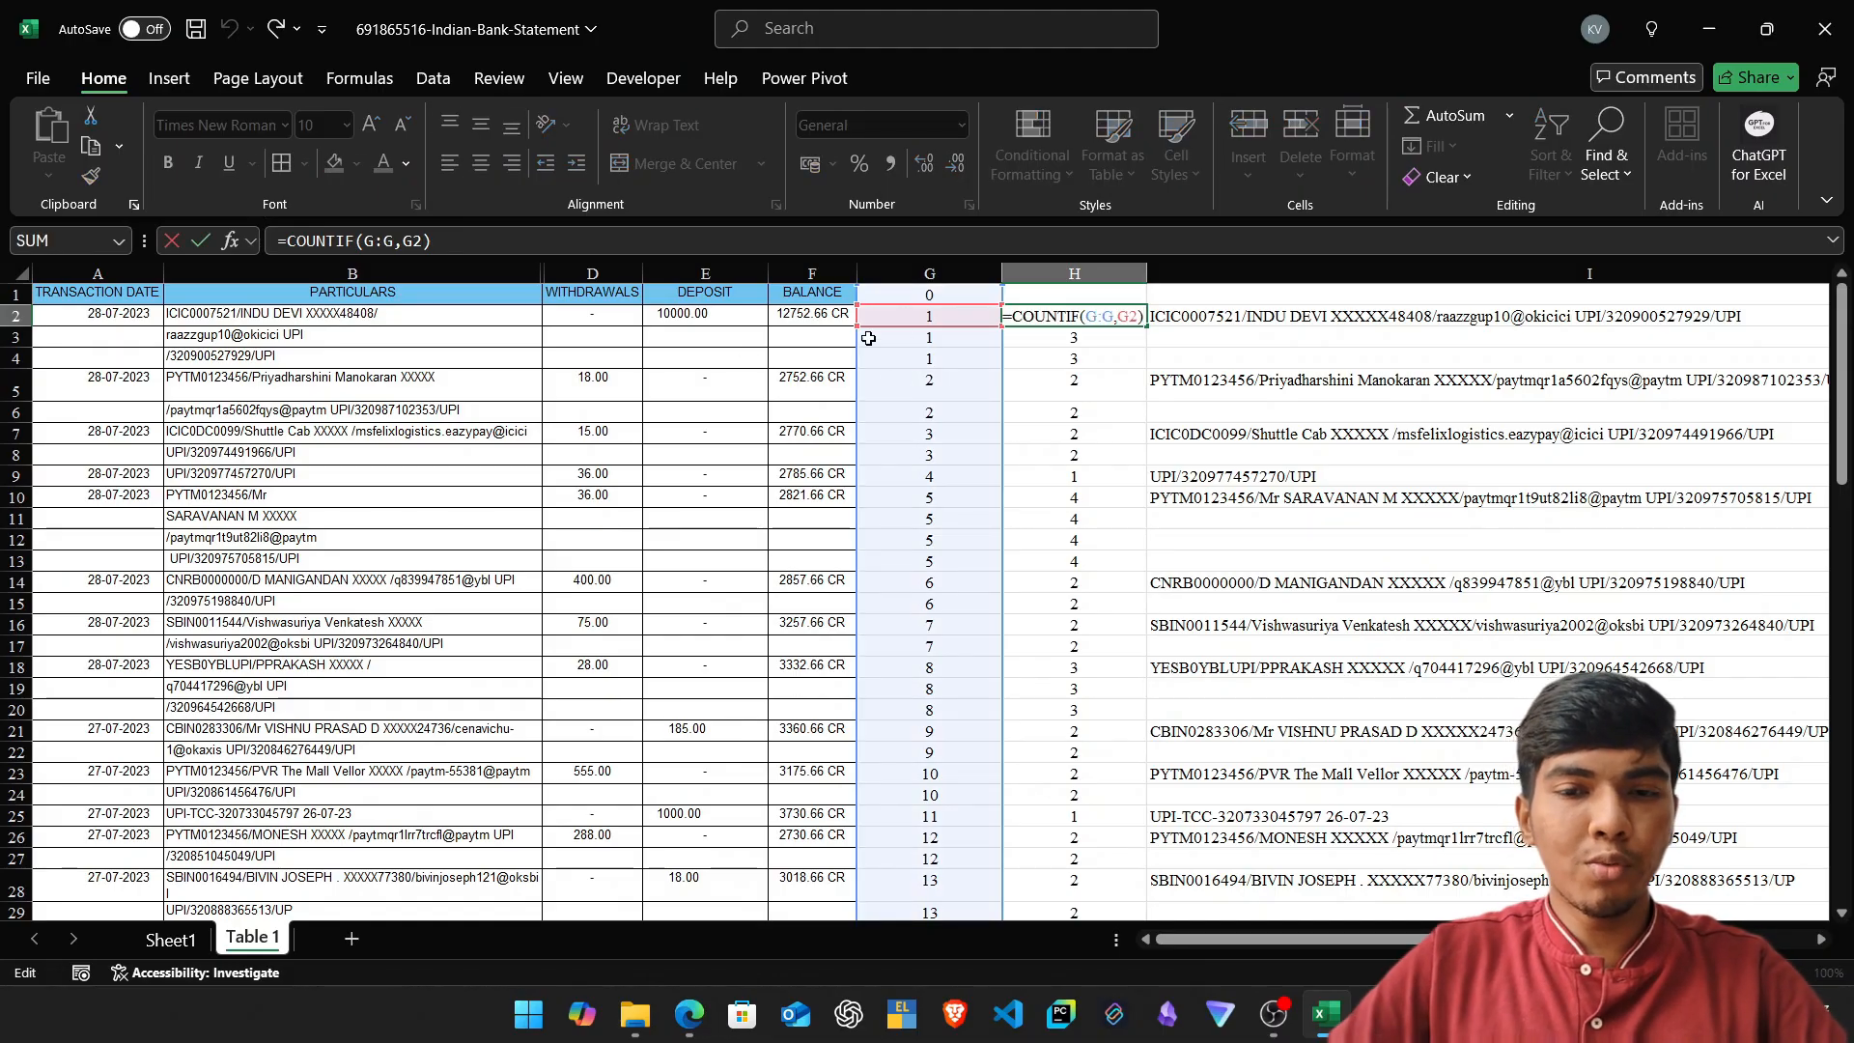
{"action": "left_click", "coordinate": [1082, 318]}
{"action": "left_click", "coordinate": [1096, 319]}
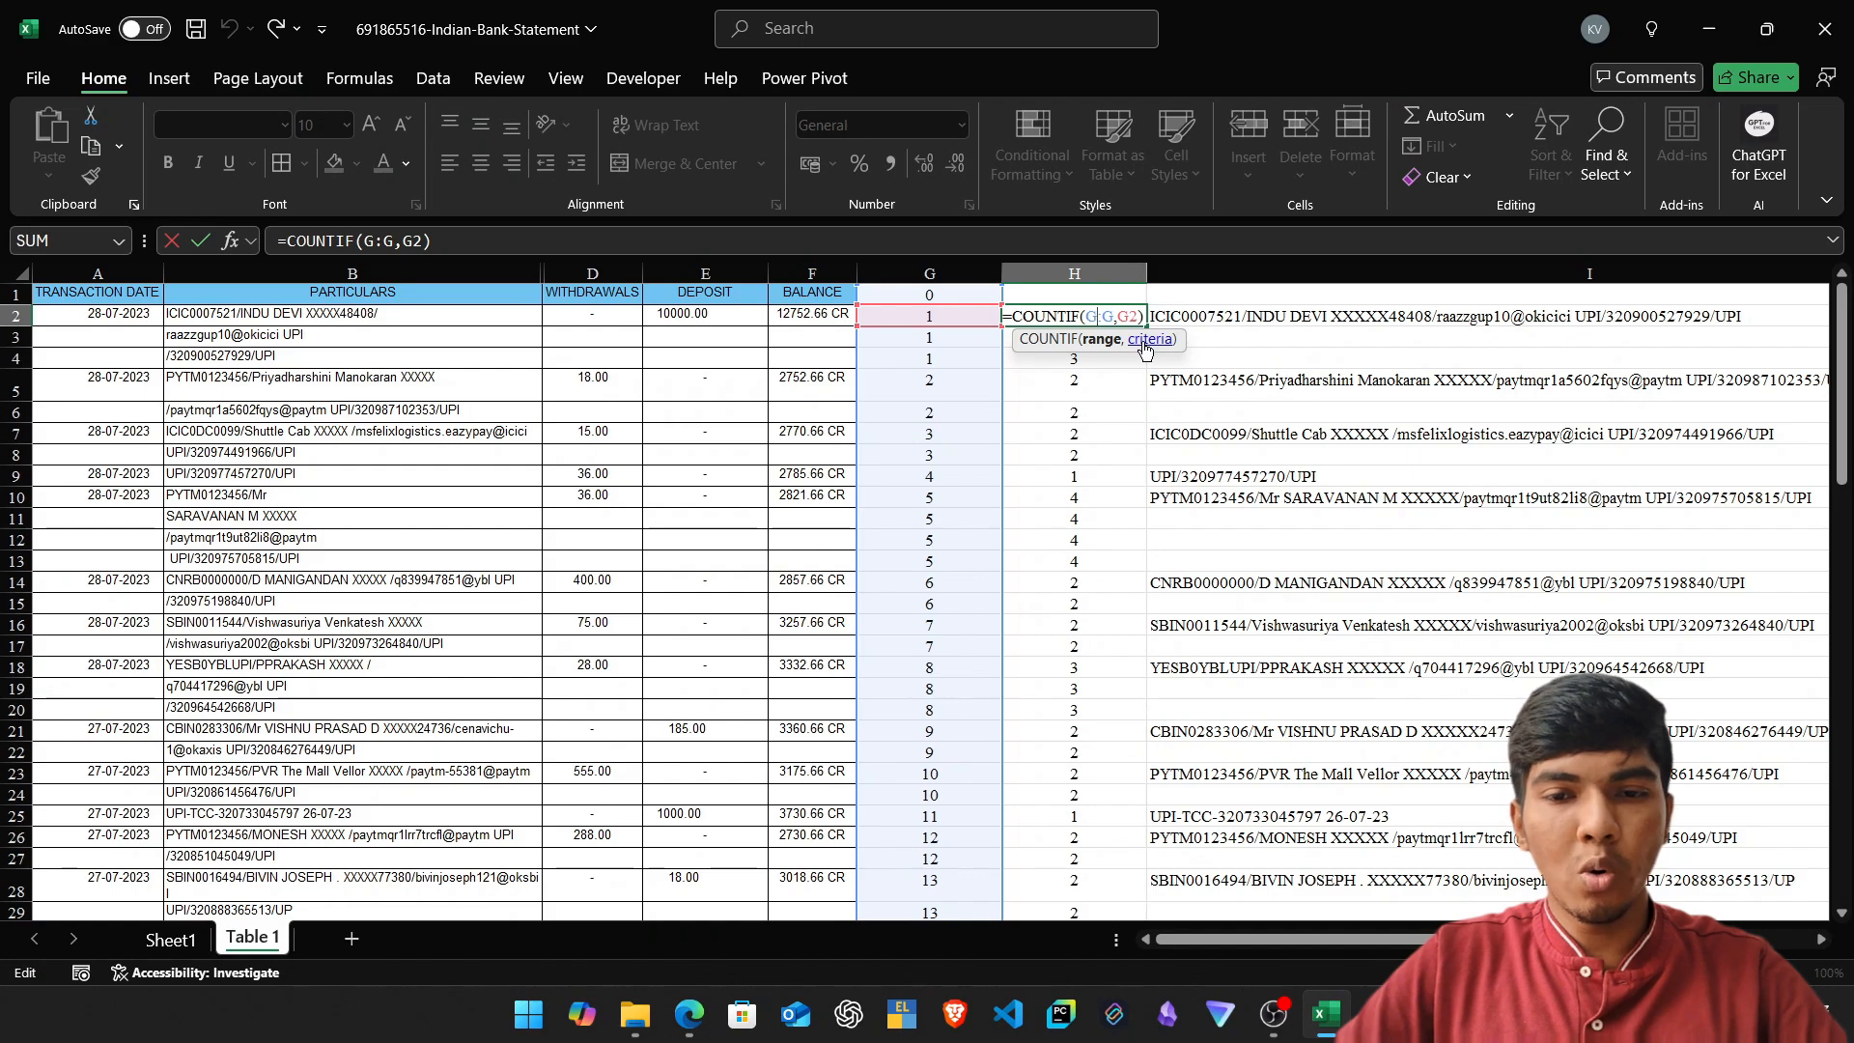
{"action": "key", "text": "ctrl+Return"}
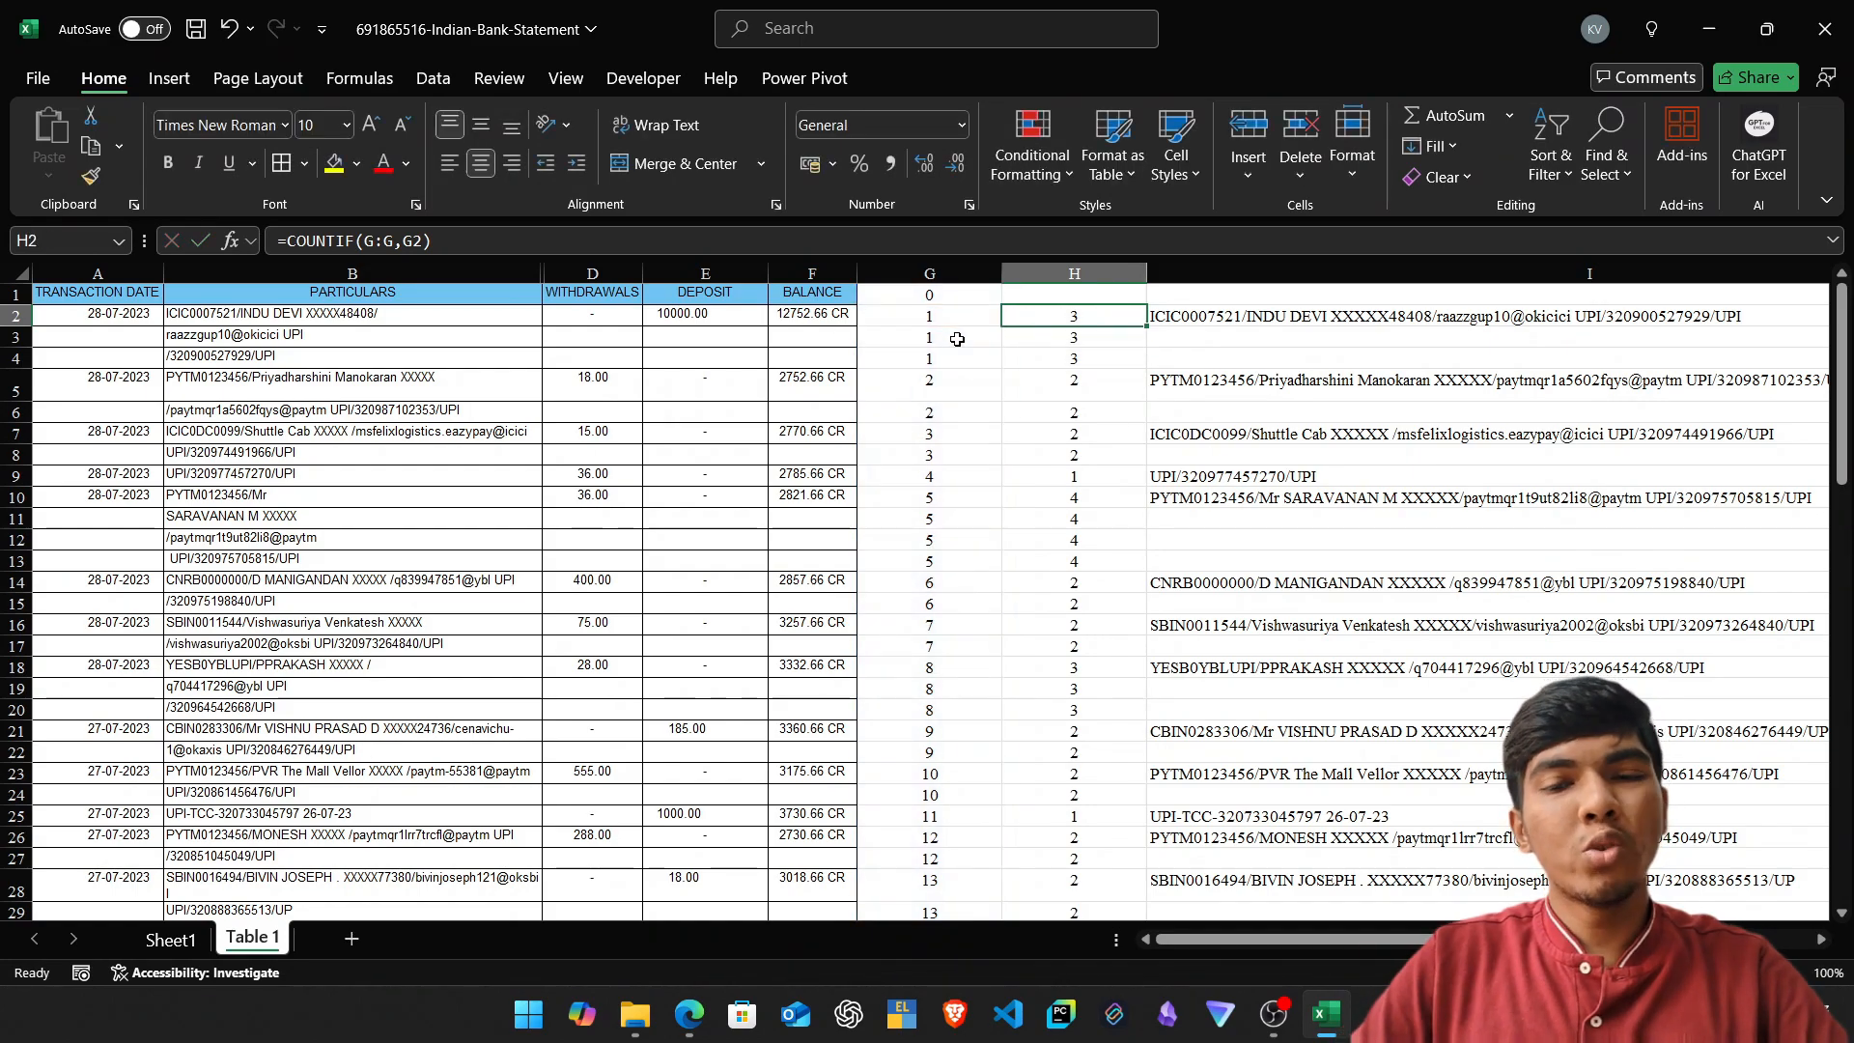
{"action": "key", "text": "shift+space"}
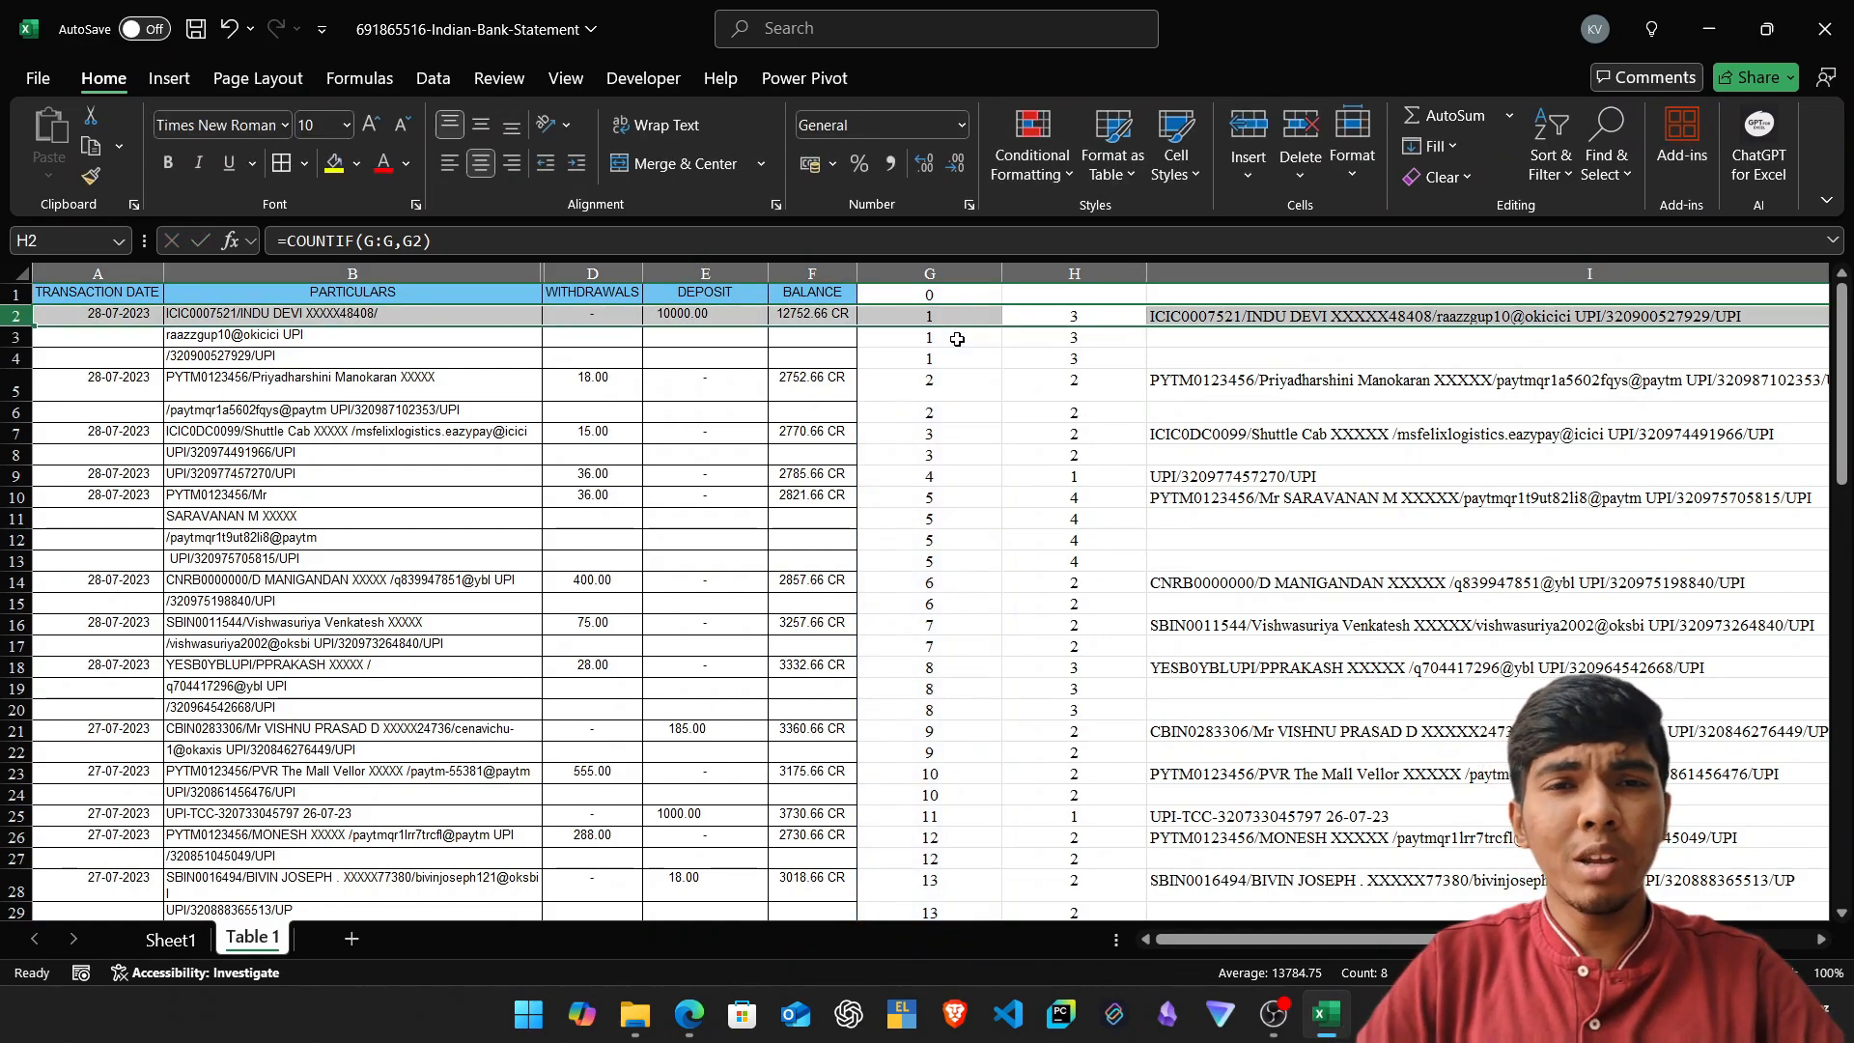
{"action": "key", "text": "shift+BackSpace"}
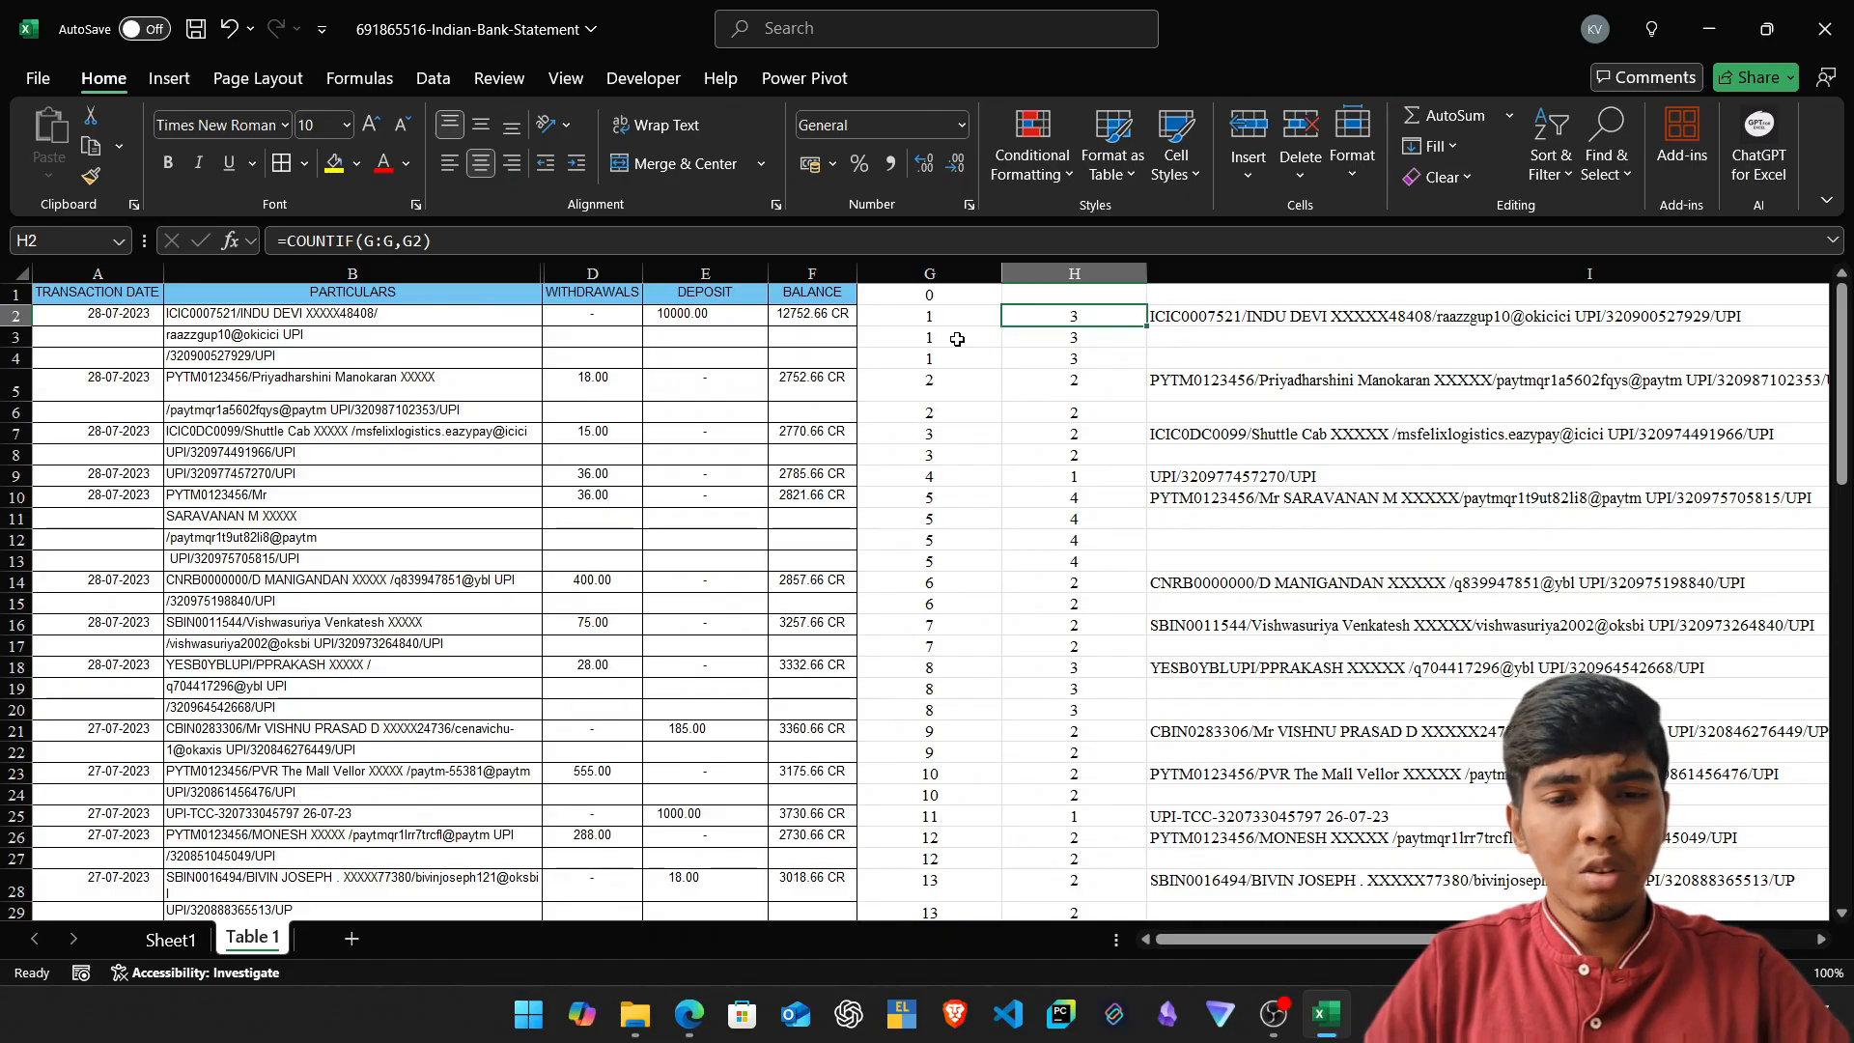
{"action": "key", "text": "F2"}
{"action": "key", "text": "Escape"}
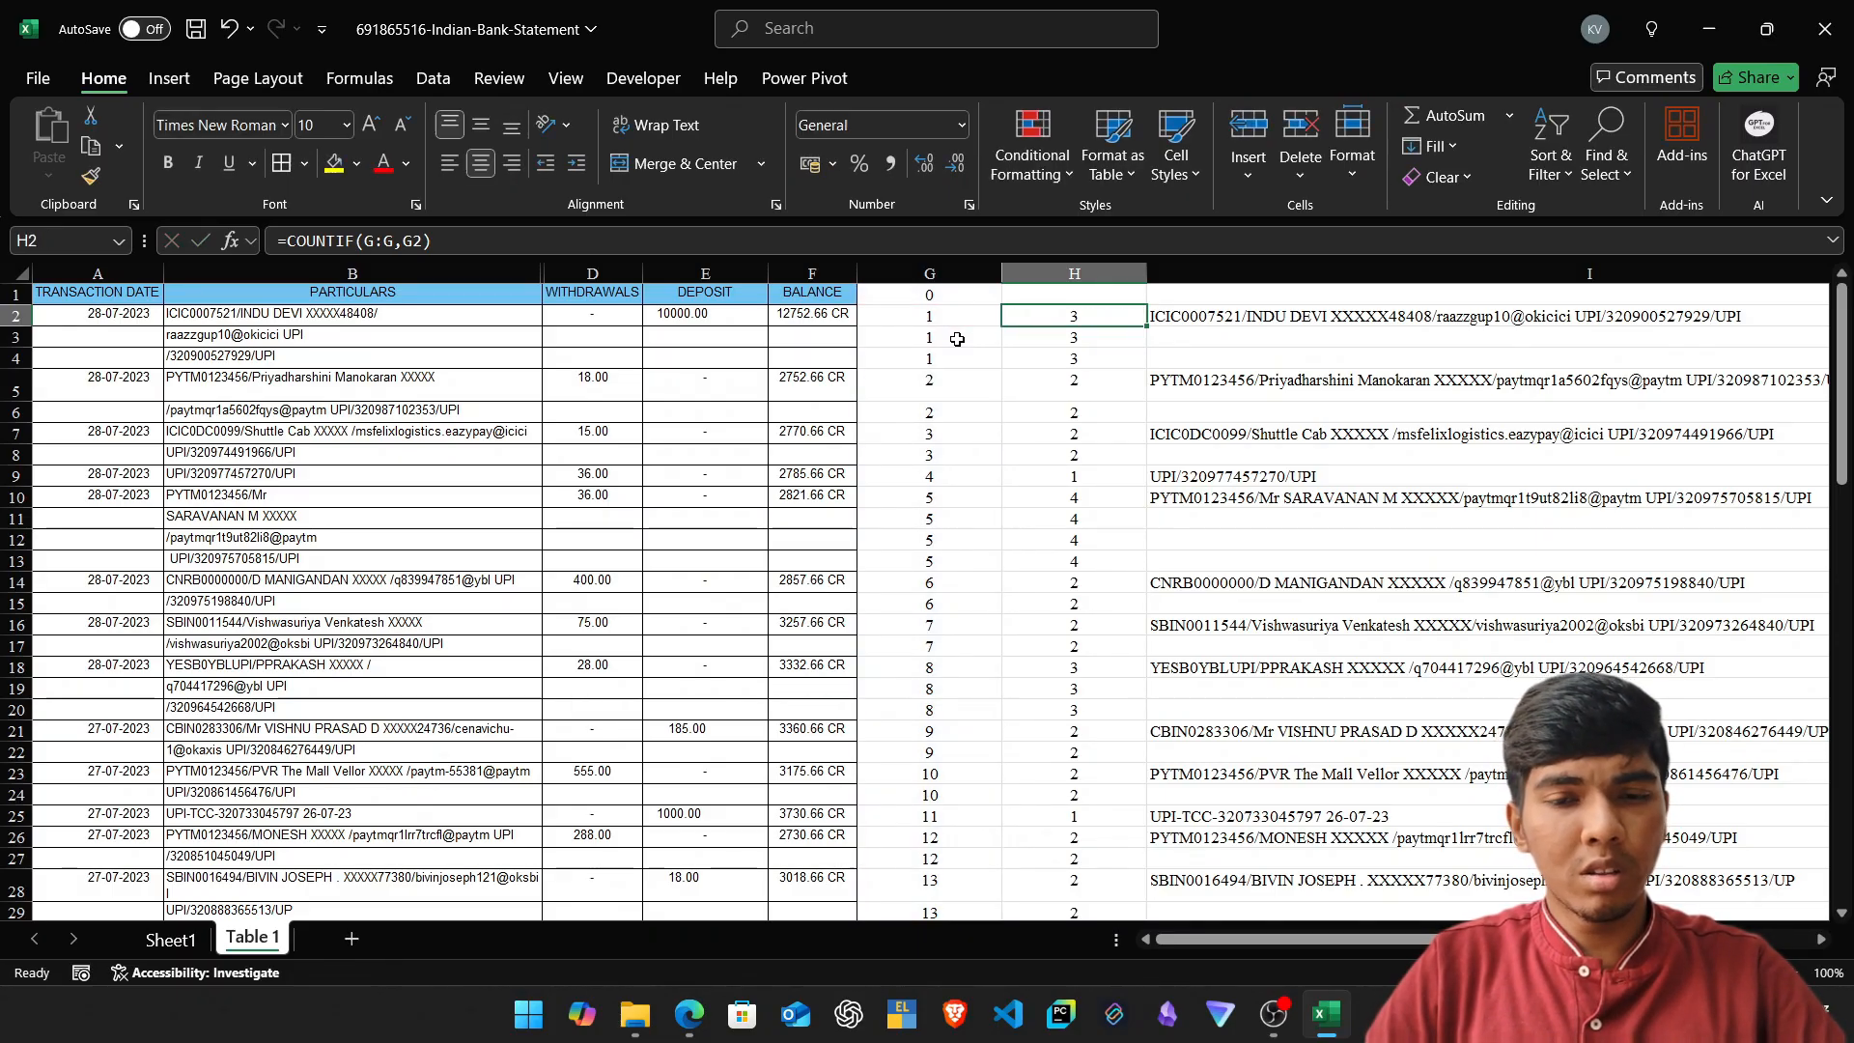
Delete the joined-particulars formula from I2.
{"action": "key", "text": "Home"}
{"action": "key", "text": "Right"}
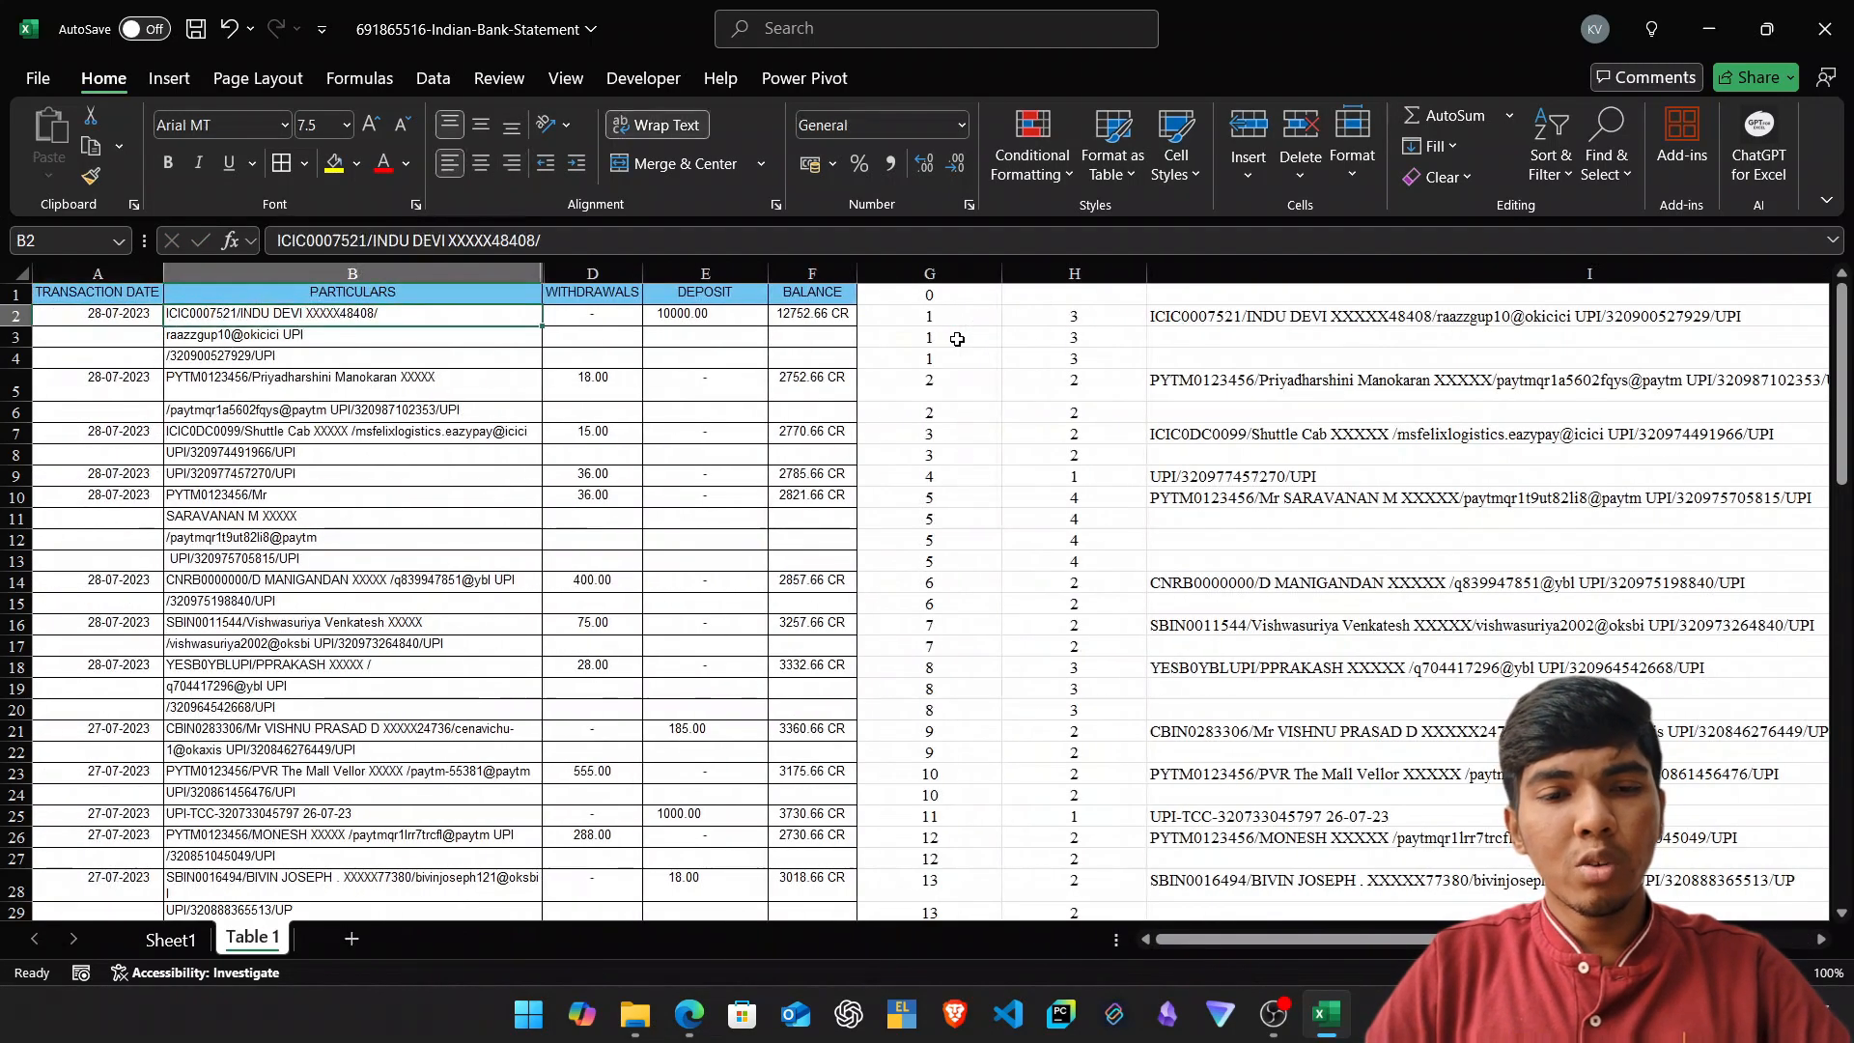
{"action": "left_click", "coordinate": [1149, 311]}
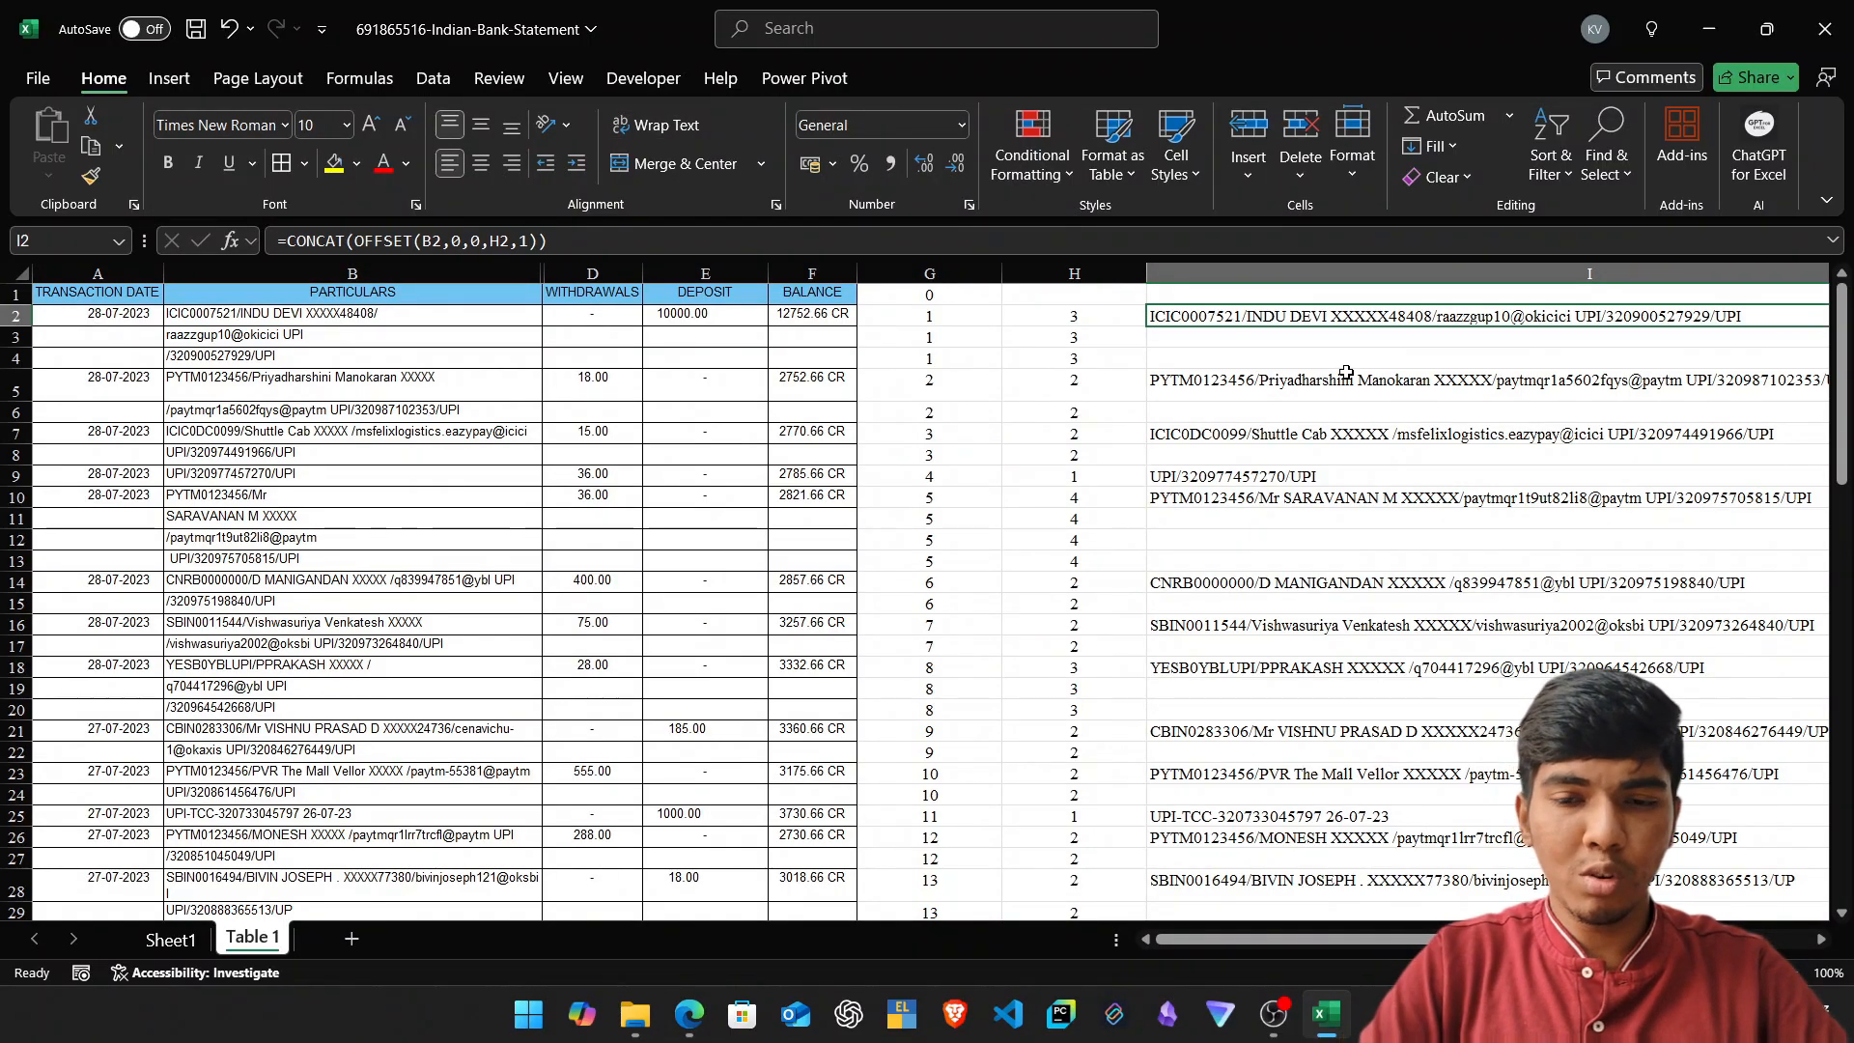
{"action": "key", "text": "Delete"}
{"action": "type", "text": "=OFFSET("}
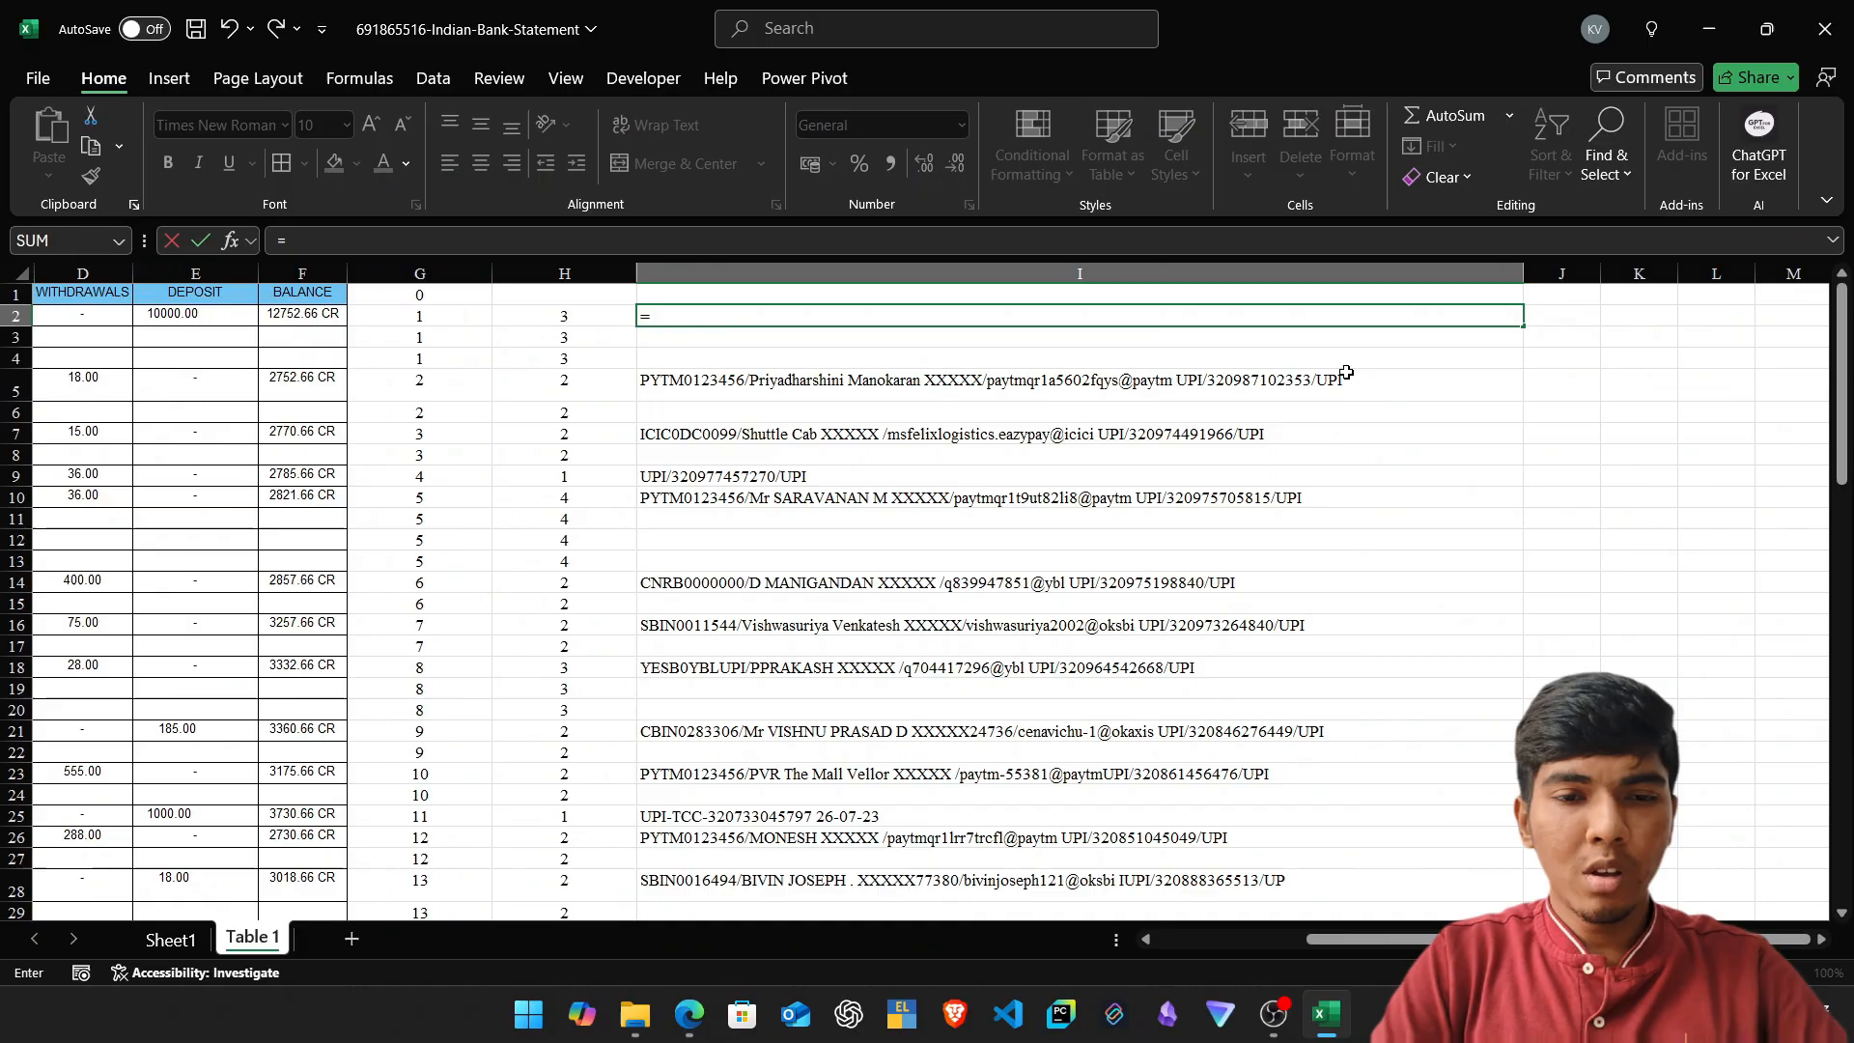
{"action": "key", "text": "Left"}
{"action": "key", "text": "Left"}
{"action": "key", "text": "Left"}
{"action": "key", "text": "Left"}
{"action": "key", "text": "Left"}
{"action": "key", "text": "Left"}
{"action": "key", "text": "Left"}
{"action": "key", "text": "Left"}
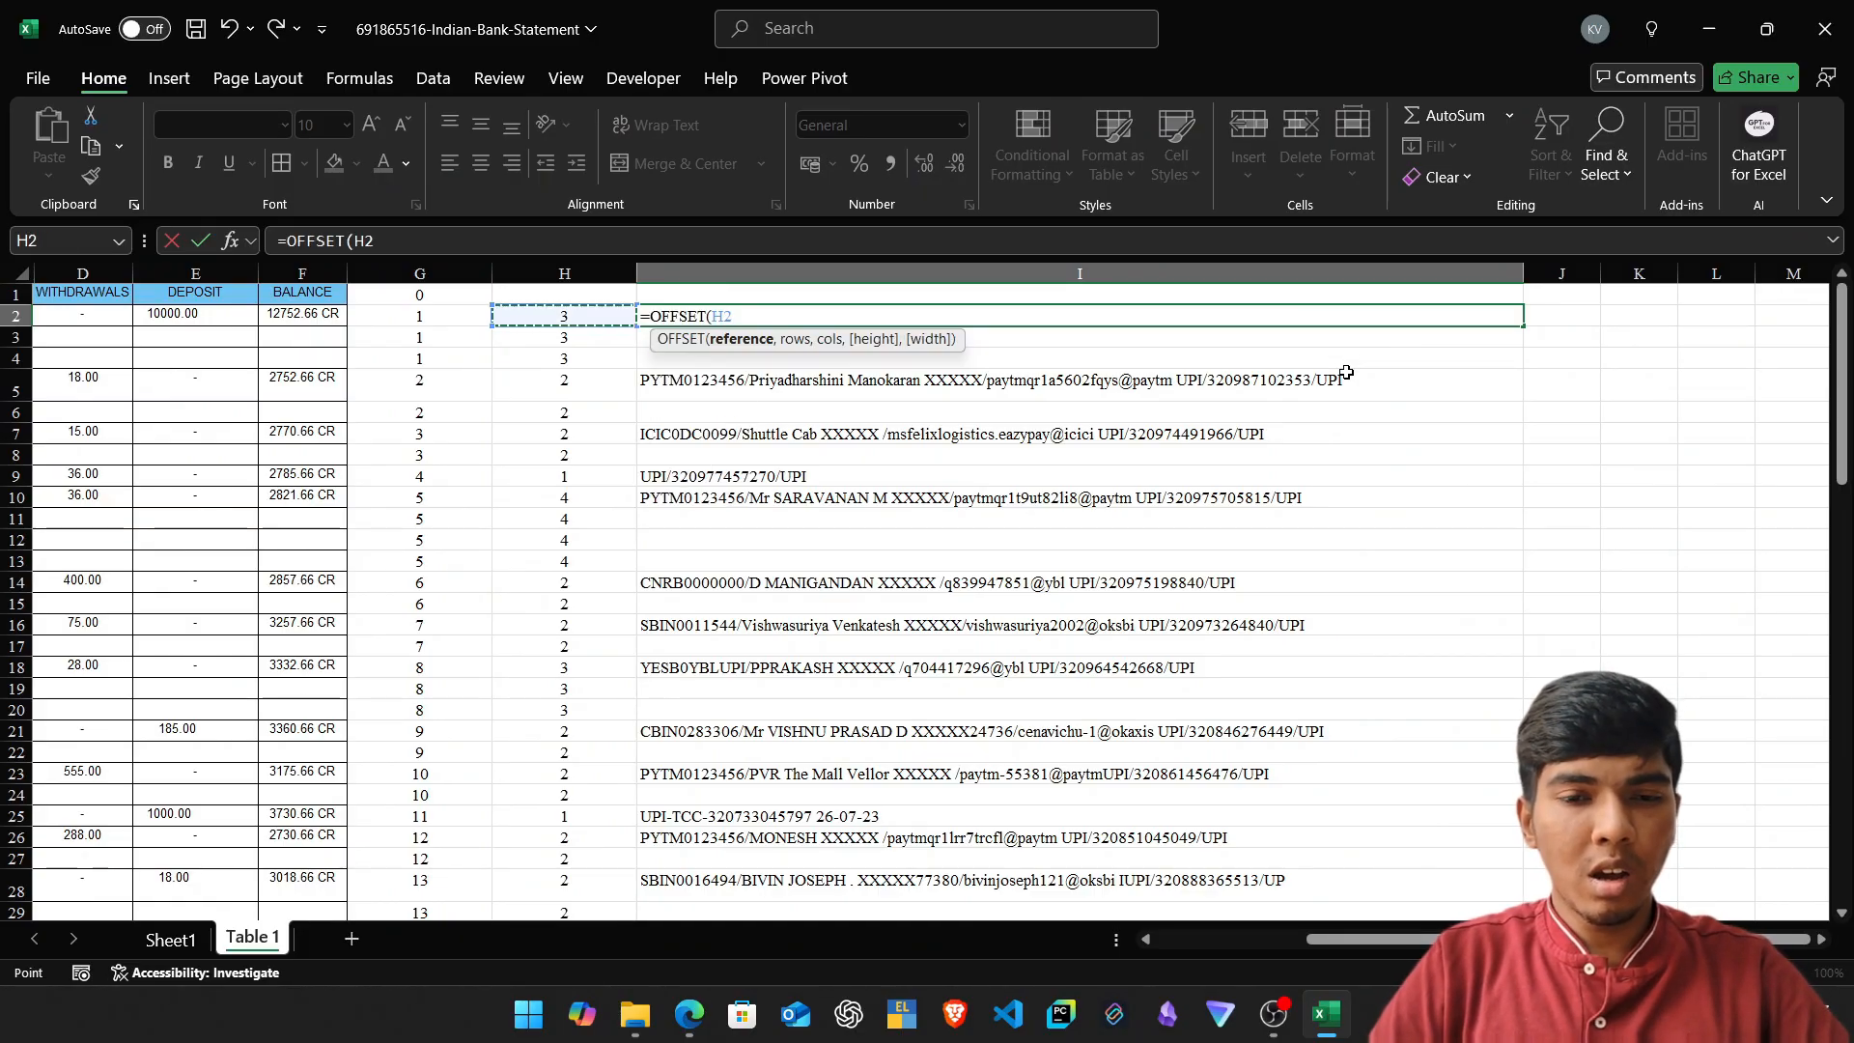
{"action": "key", "text": "Right"}
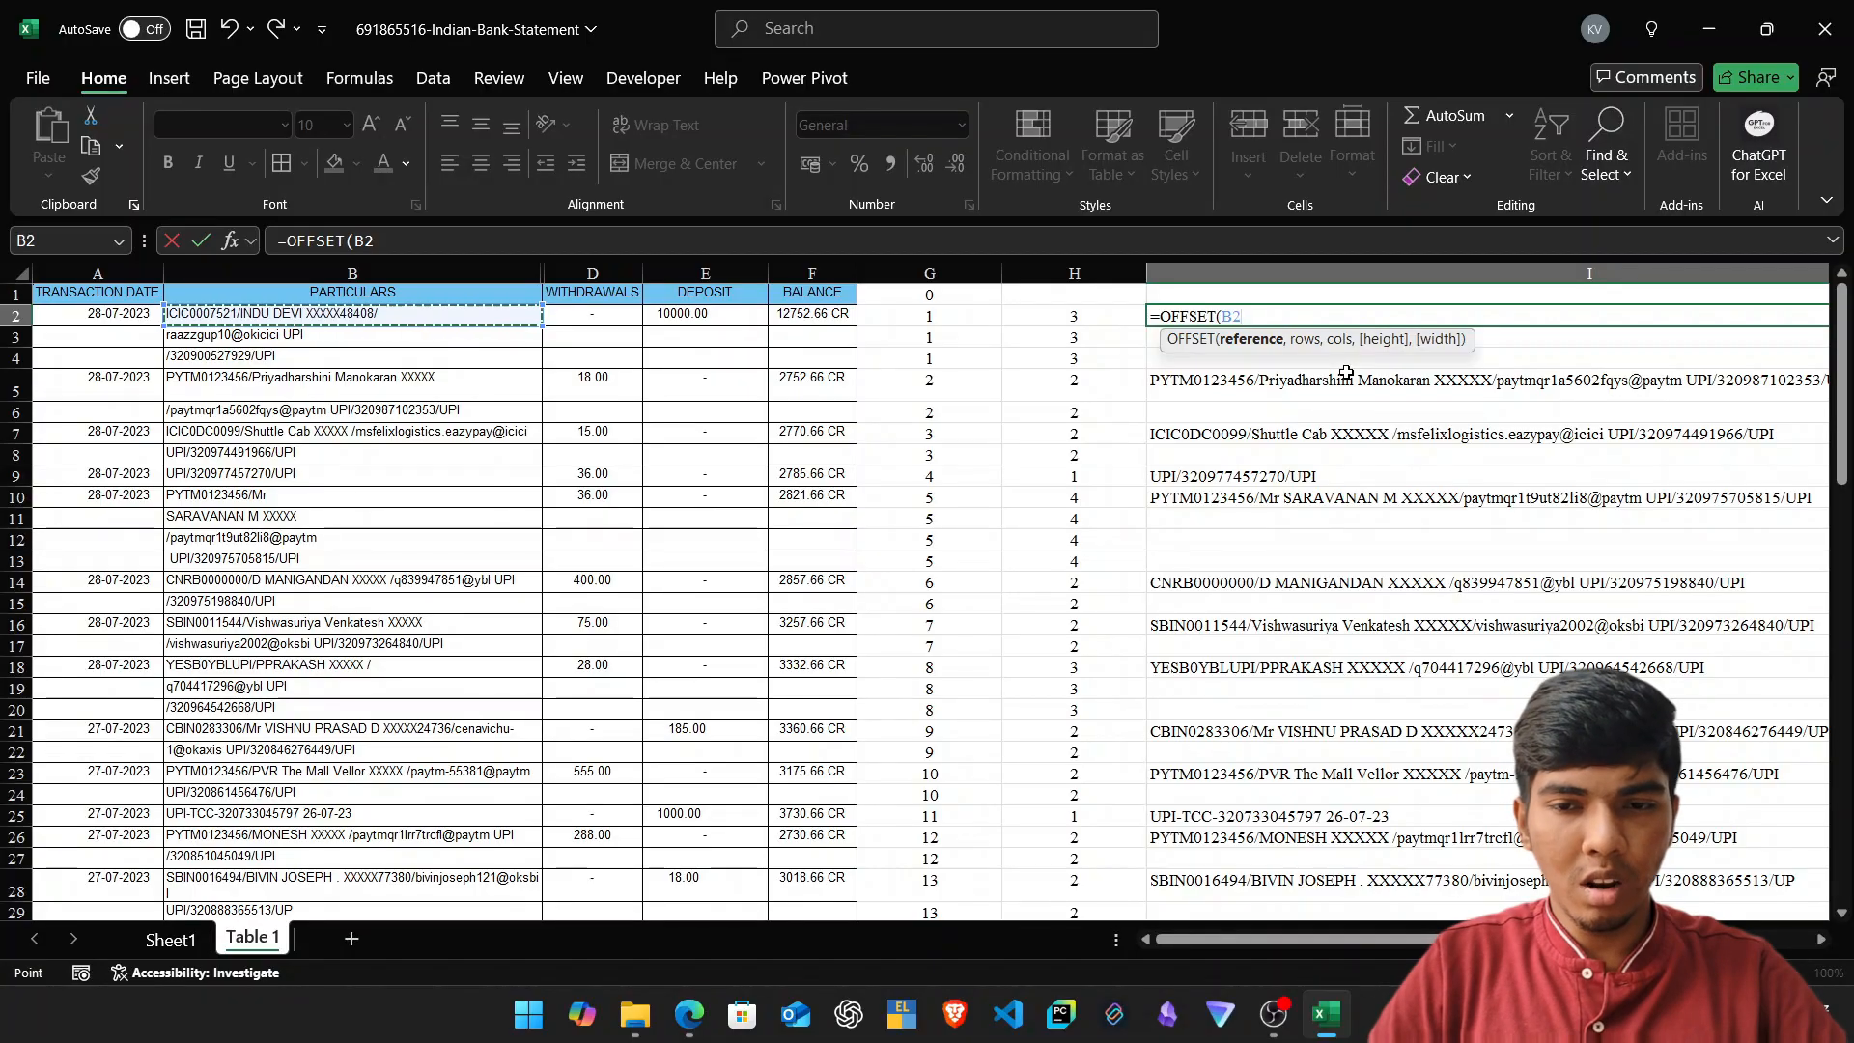
{"action": "type", "text": ","}
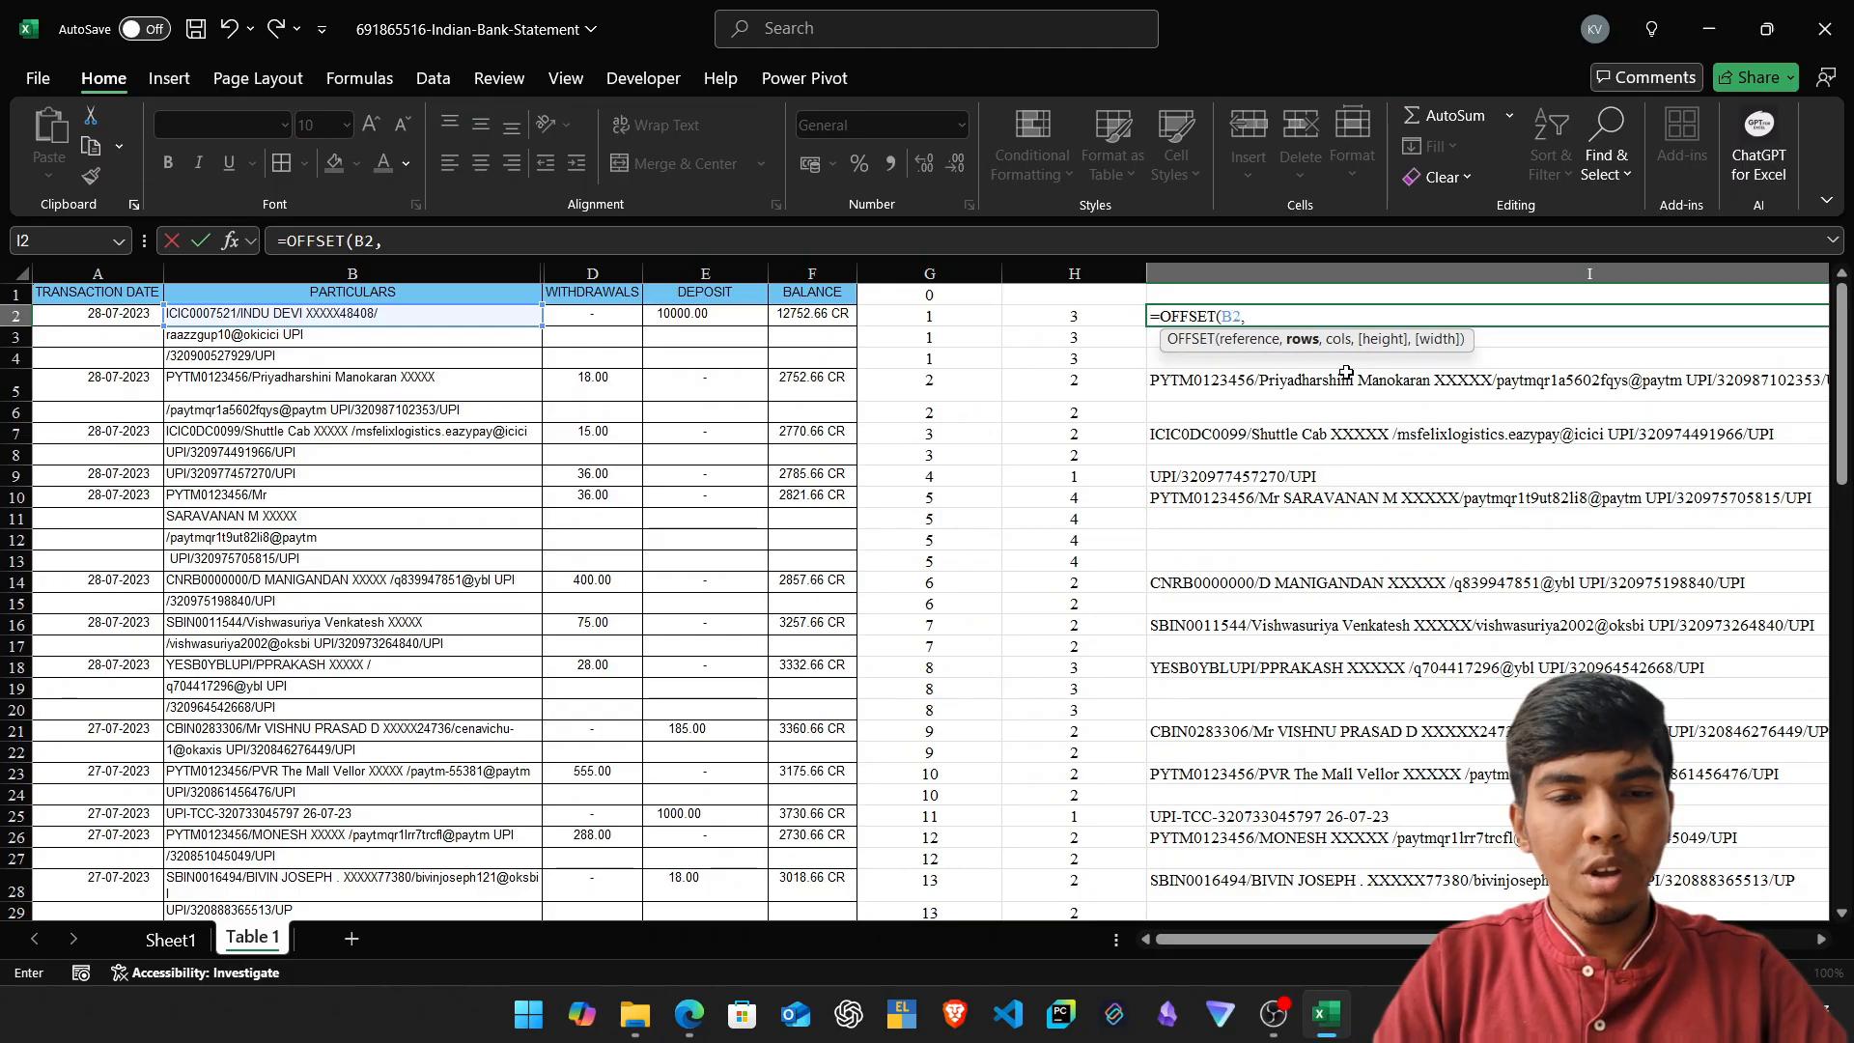
{"action": "key", "text": "Escape"}
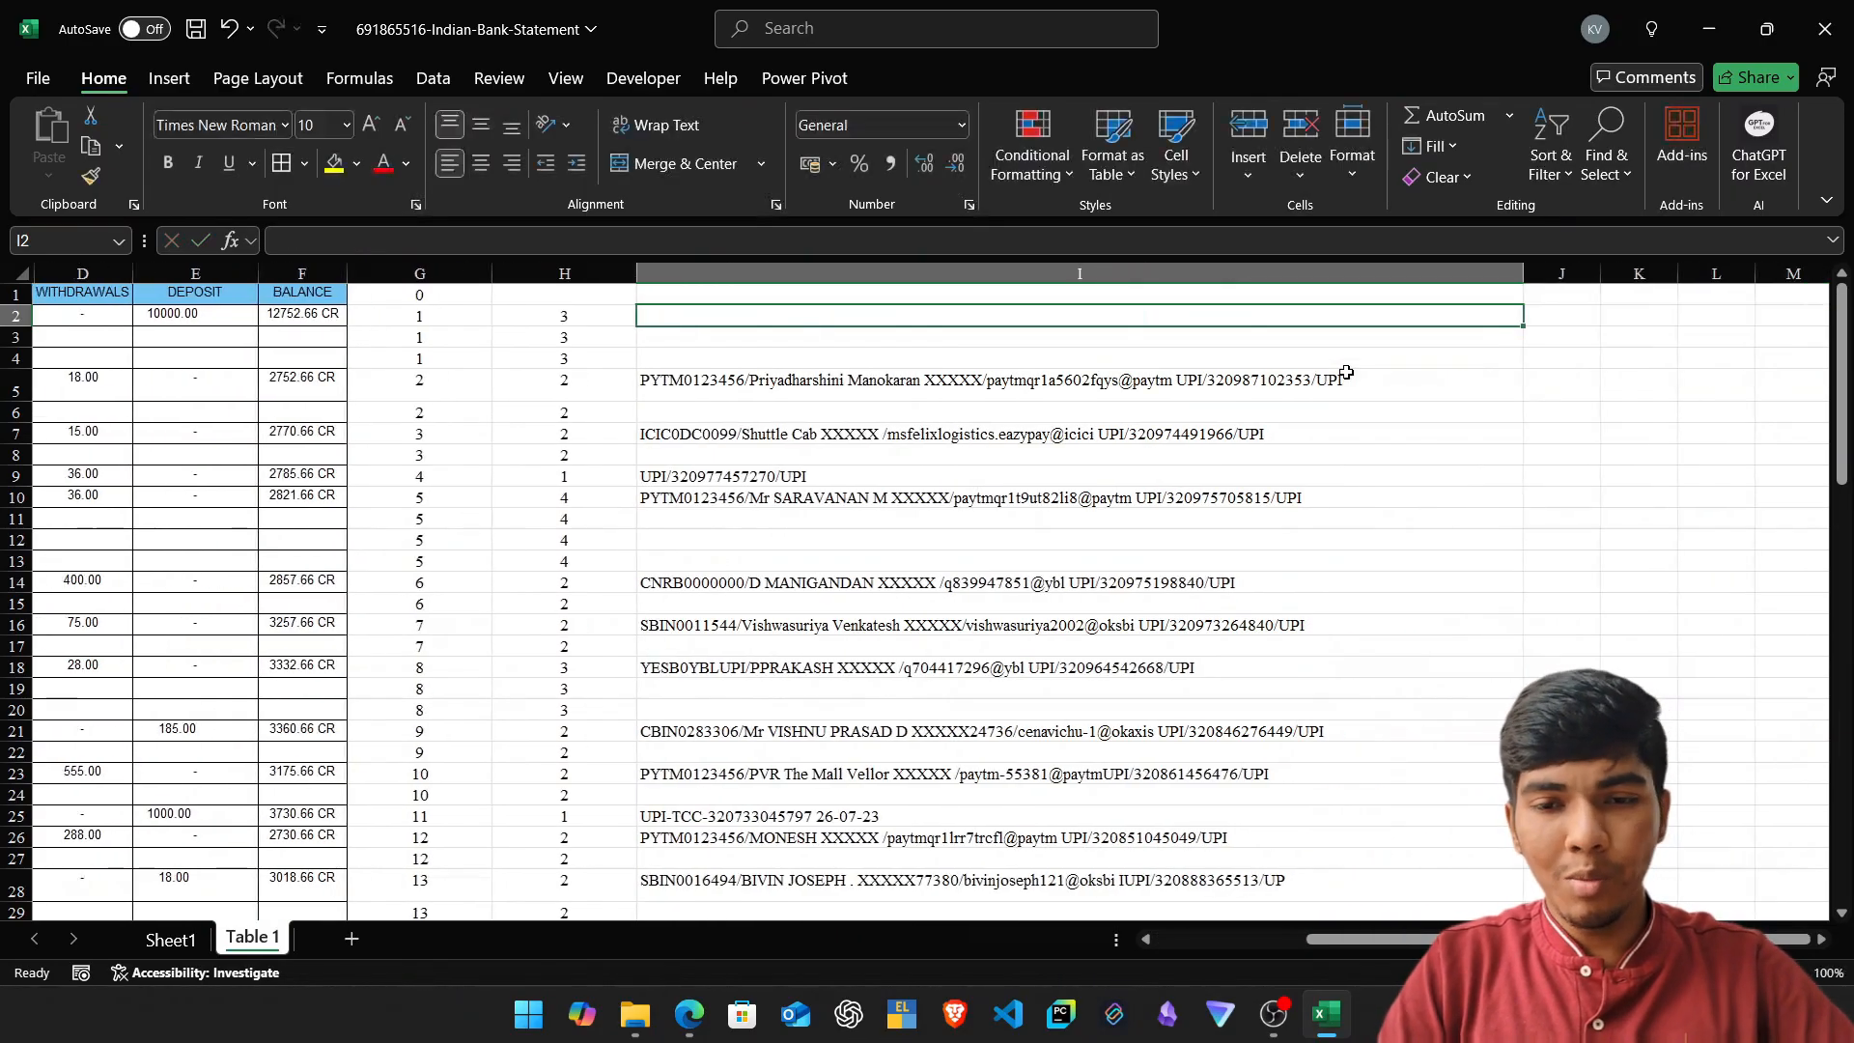
Add a new worksheet and enter the sample values 1, 2 and 3 in D4:F4.
{"action": "left_click", "coordinate": [351, 938]}
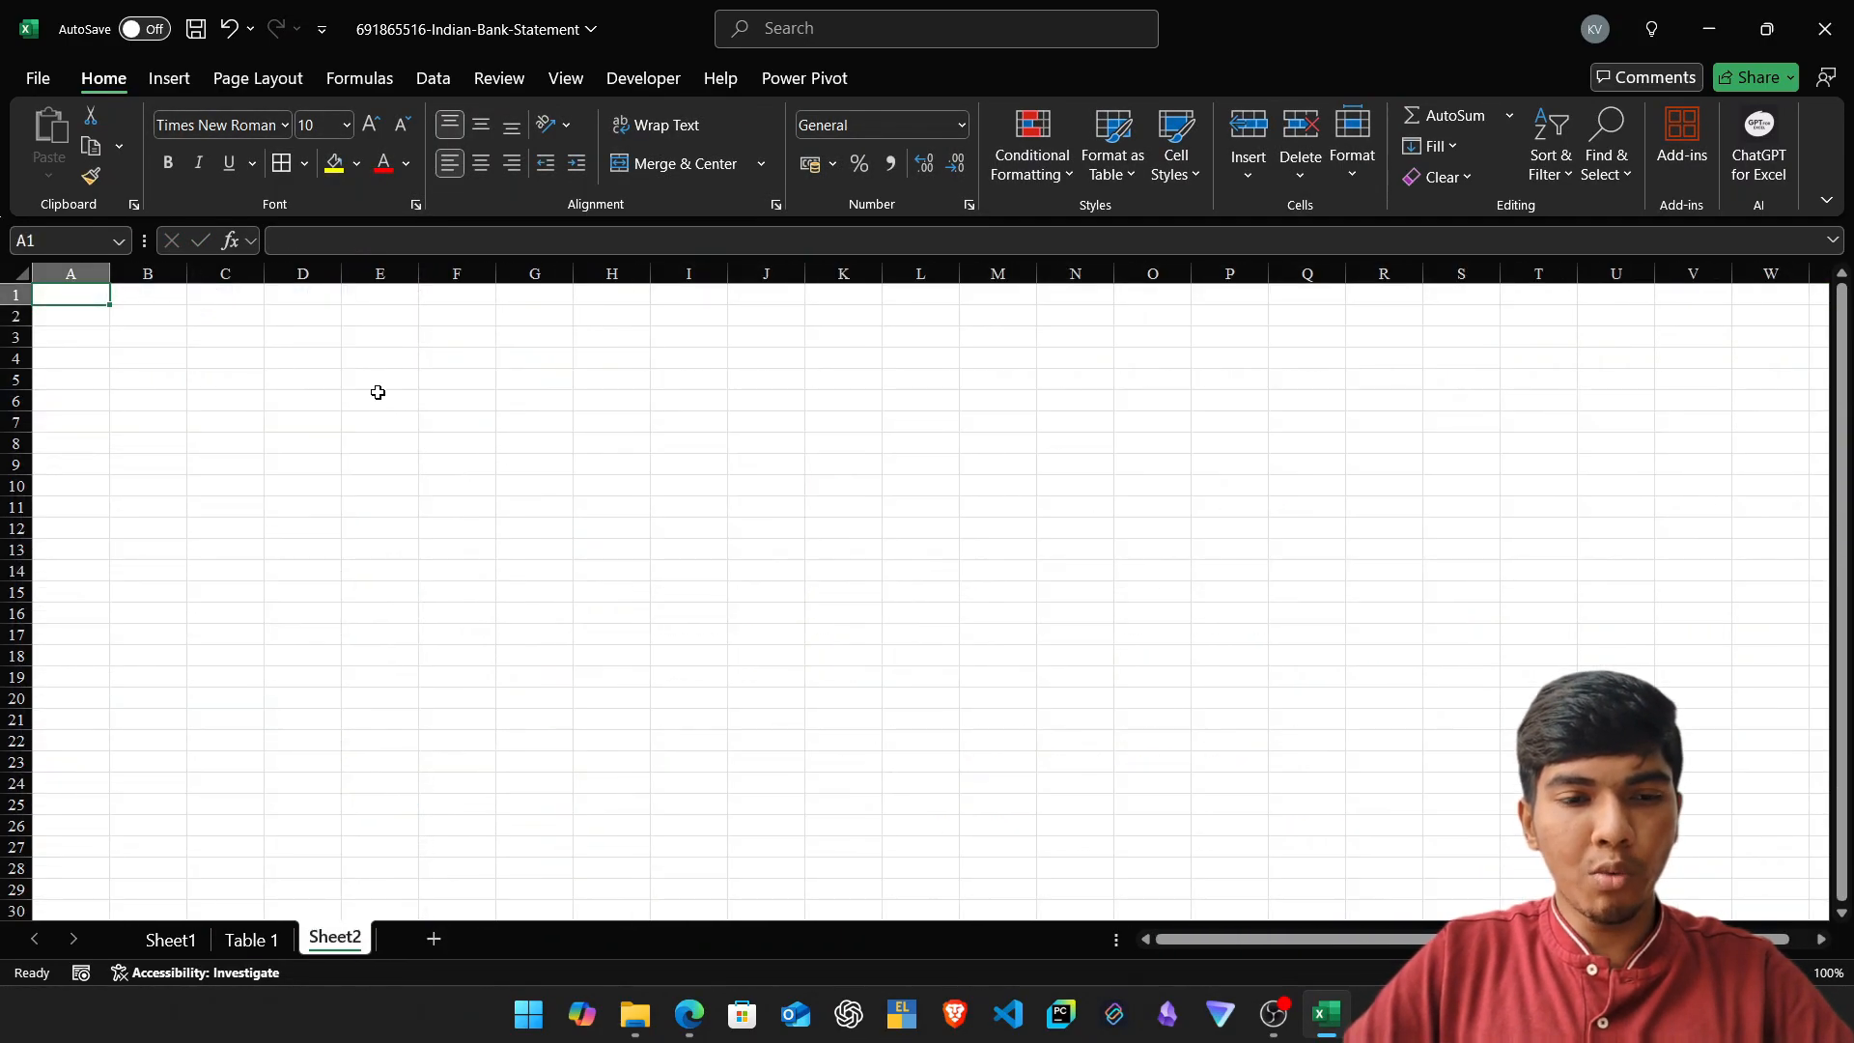
{"action": "left_click", "coordinate": [328, 359]}
{"action": "type", "text": "1"}
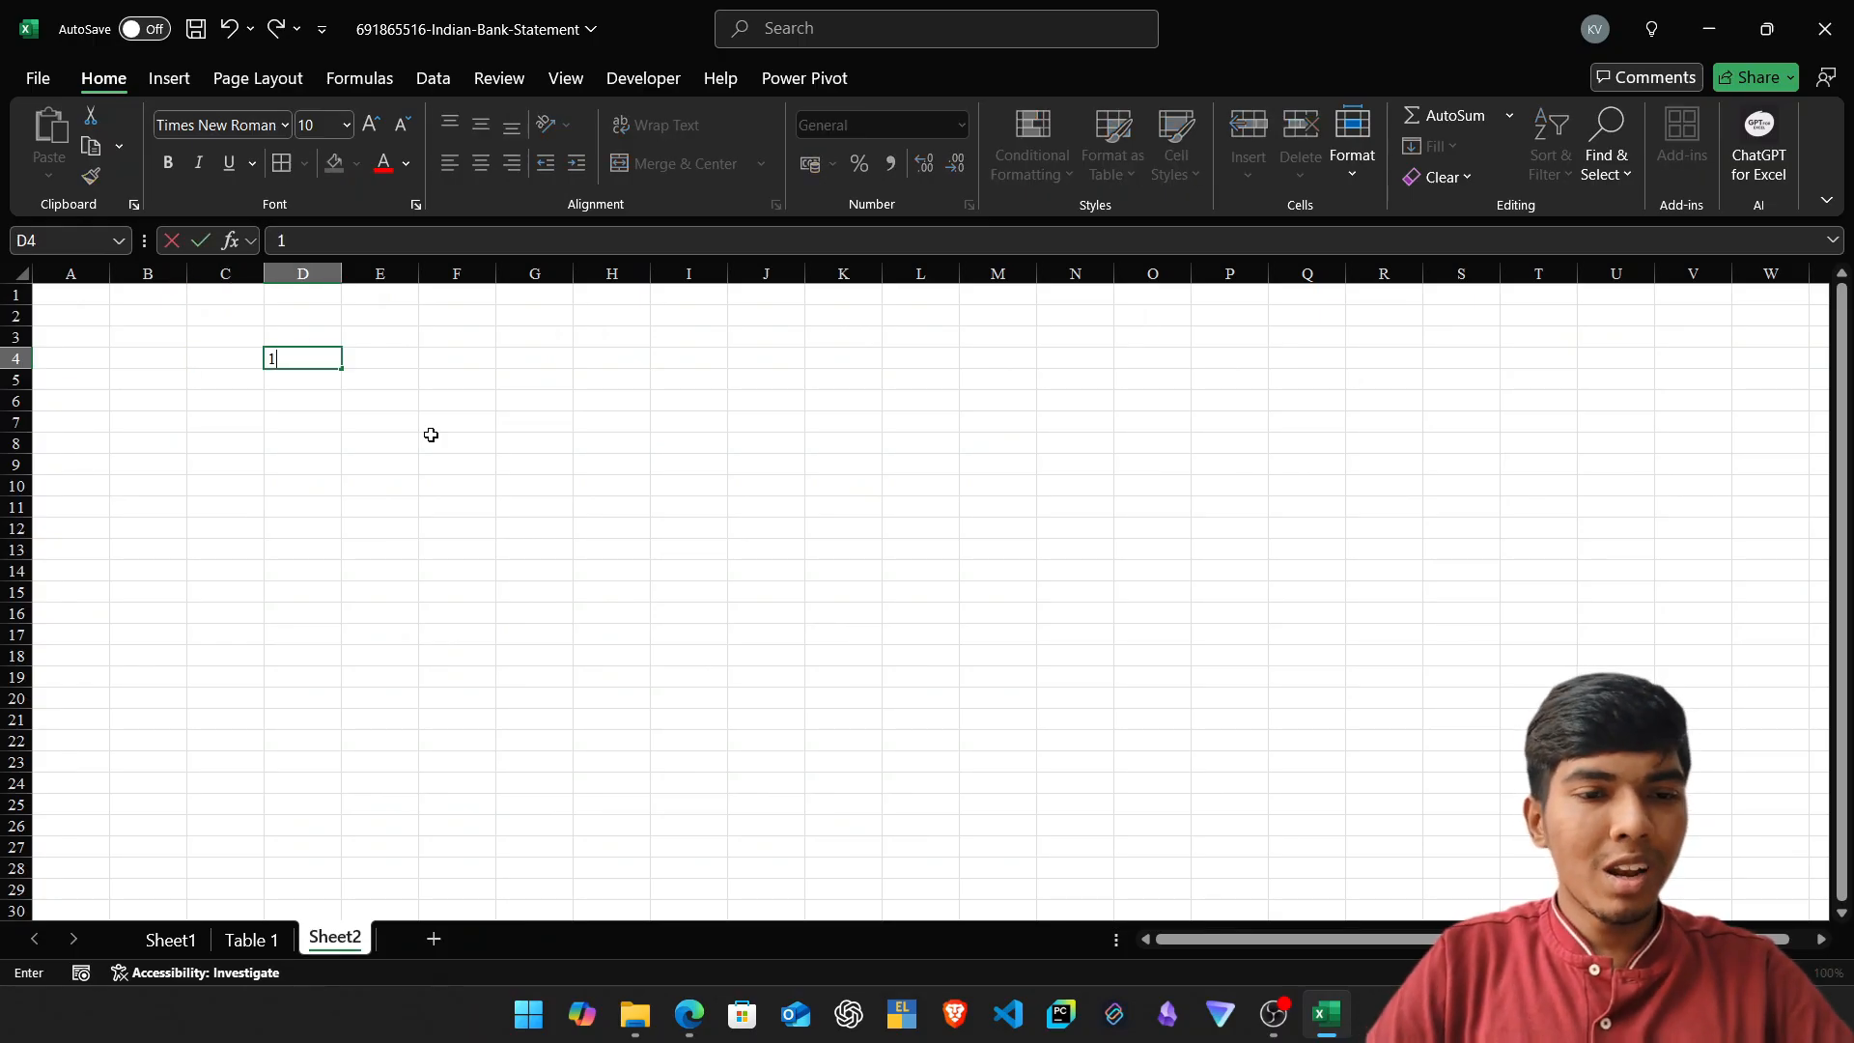
{"action": "key", "text": "Return"}
{"action": "key", "text": "Up"}
{"action": "key", "text": "Right"}
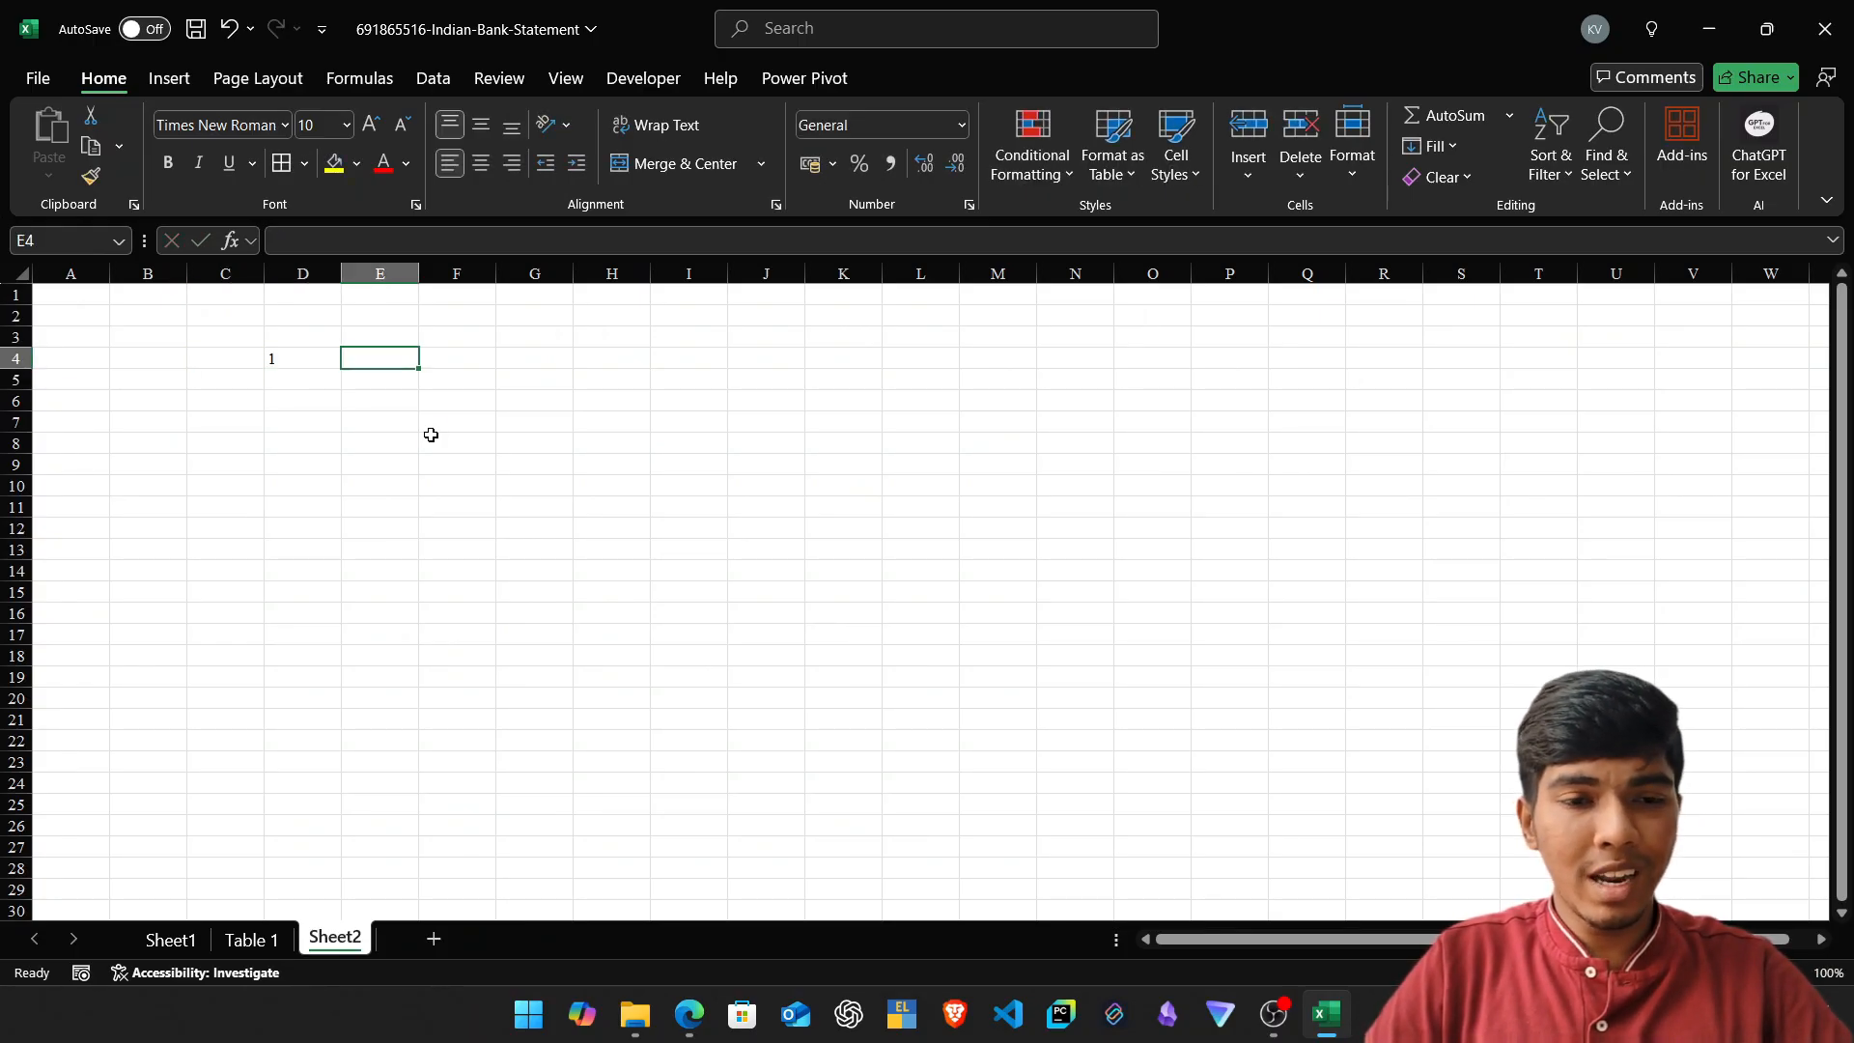
{"action": "type", "text": "2"}
{"action": "key", "text": "Return"}
{"action": "type", "text": "3"}
{"action": "key", "text": "Escape"}
{"action": "key", "text": "Up"}
{"action": "key", "text": "Right"}
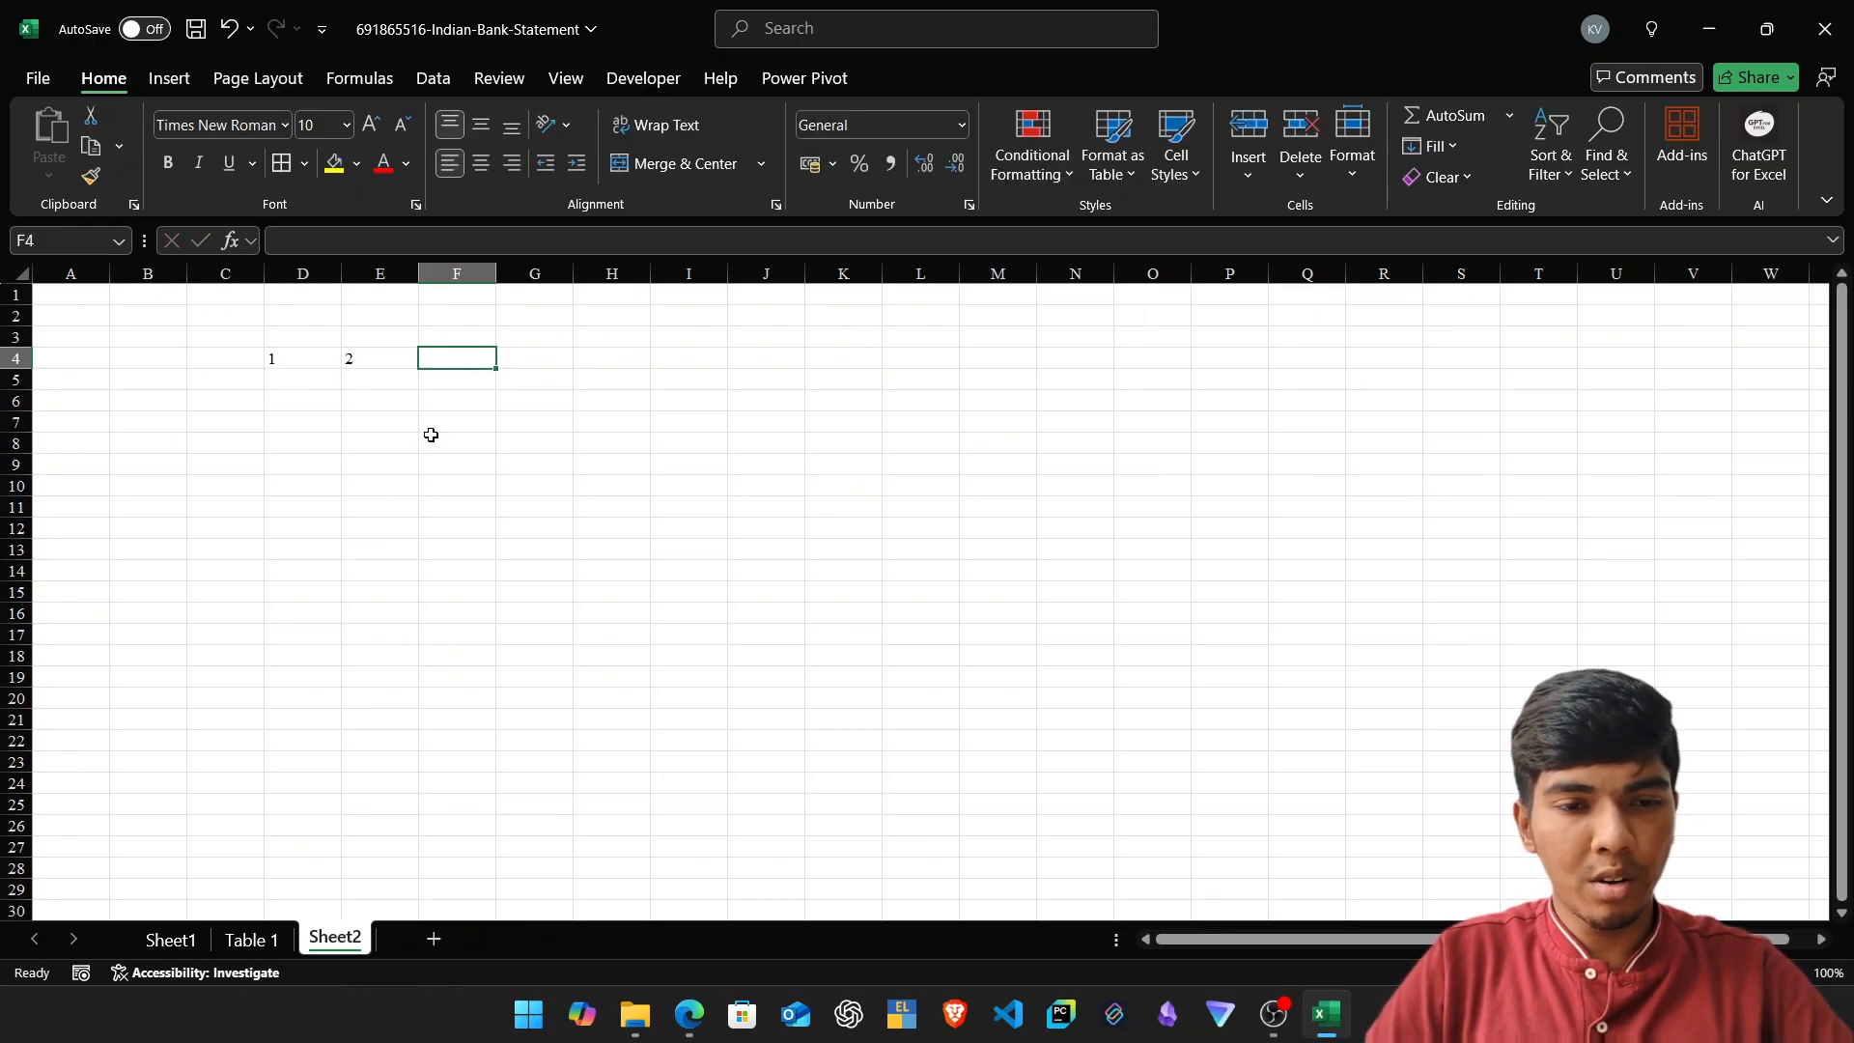
{"action": "type", "text": "3"}
{"action": "key", "text": "Return"}
Enter 4, 5 and 6 in D5:F5.
{"action": "key", "text": "Left"}
{"action": "key", "text": "Left"}
{"action": "type", "text": "4"}
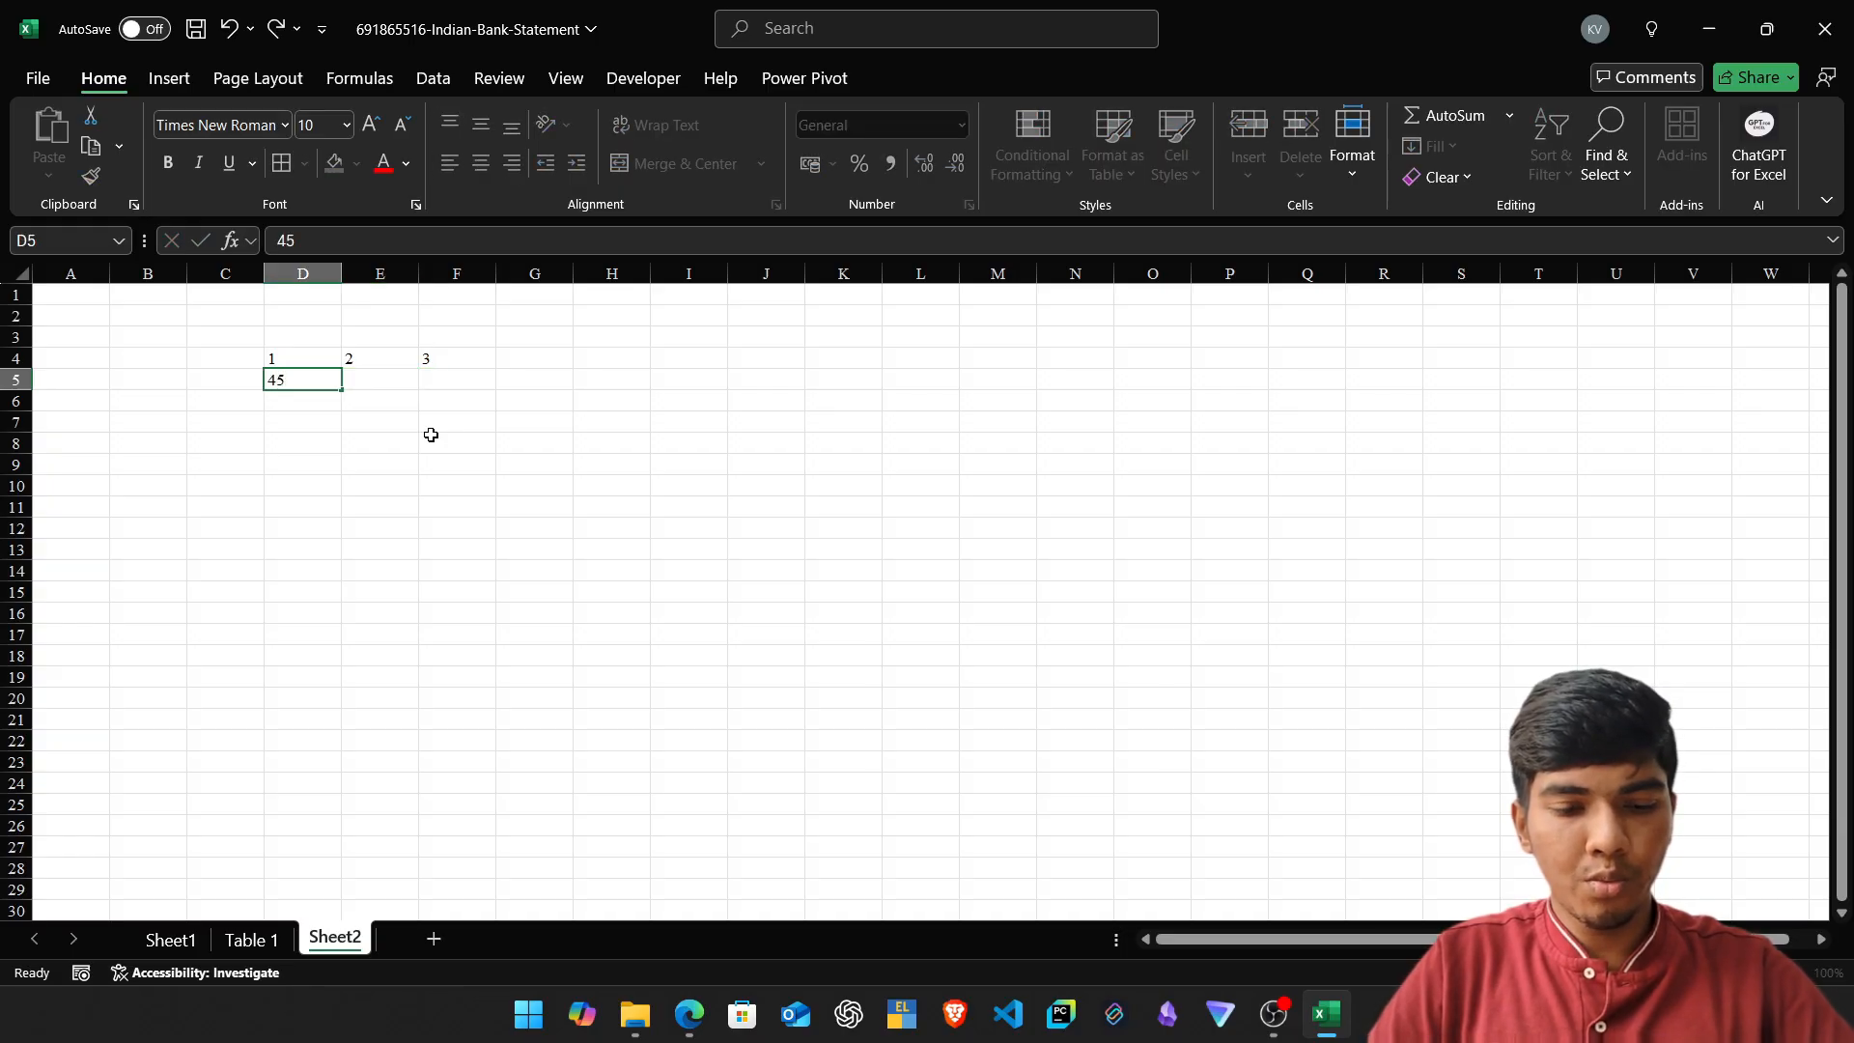
{"action": "key", "text": "Tab"}
{"action": "type", "text": "5"}
{"action": "key", "text": "Tab"}
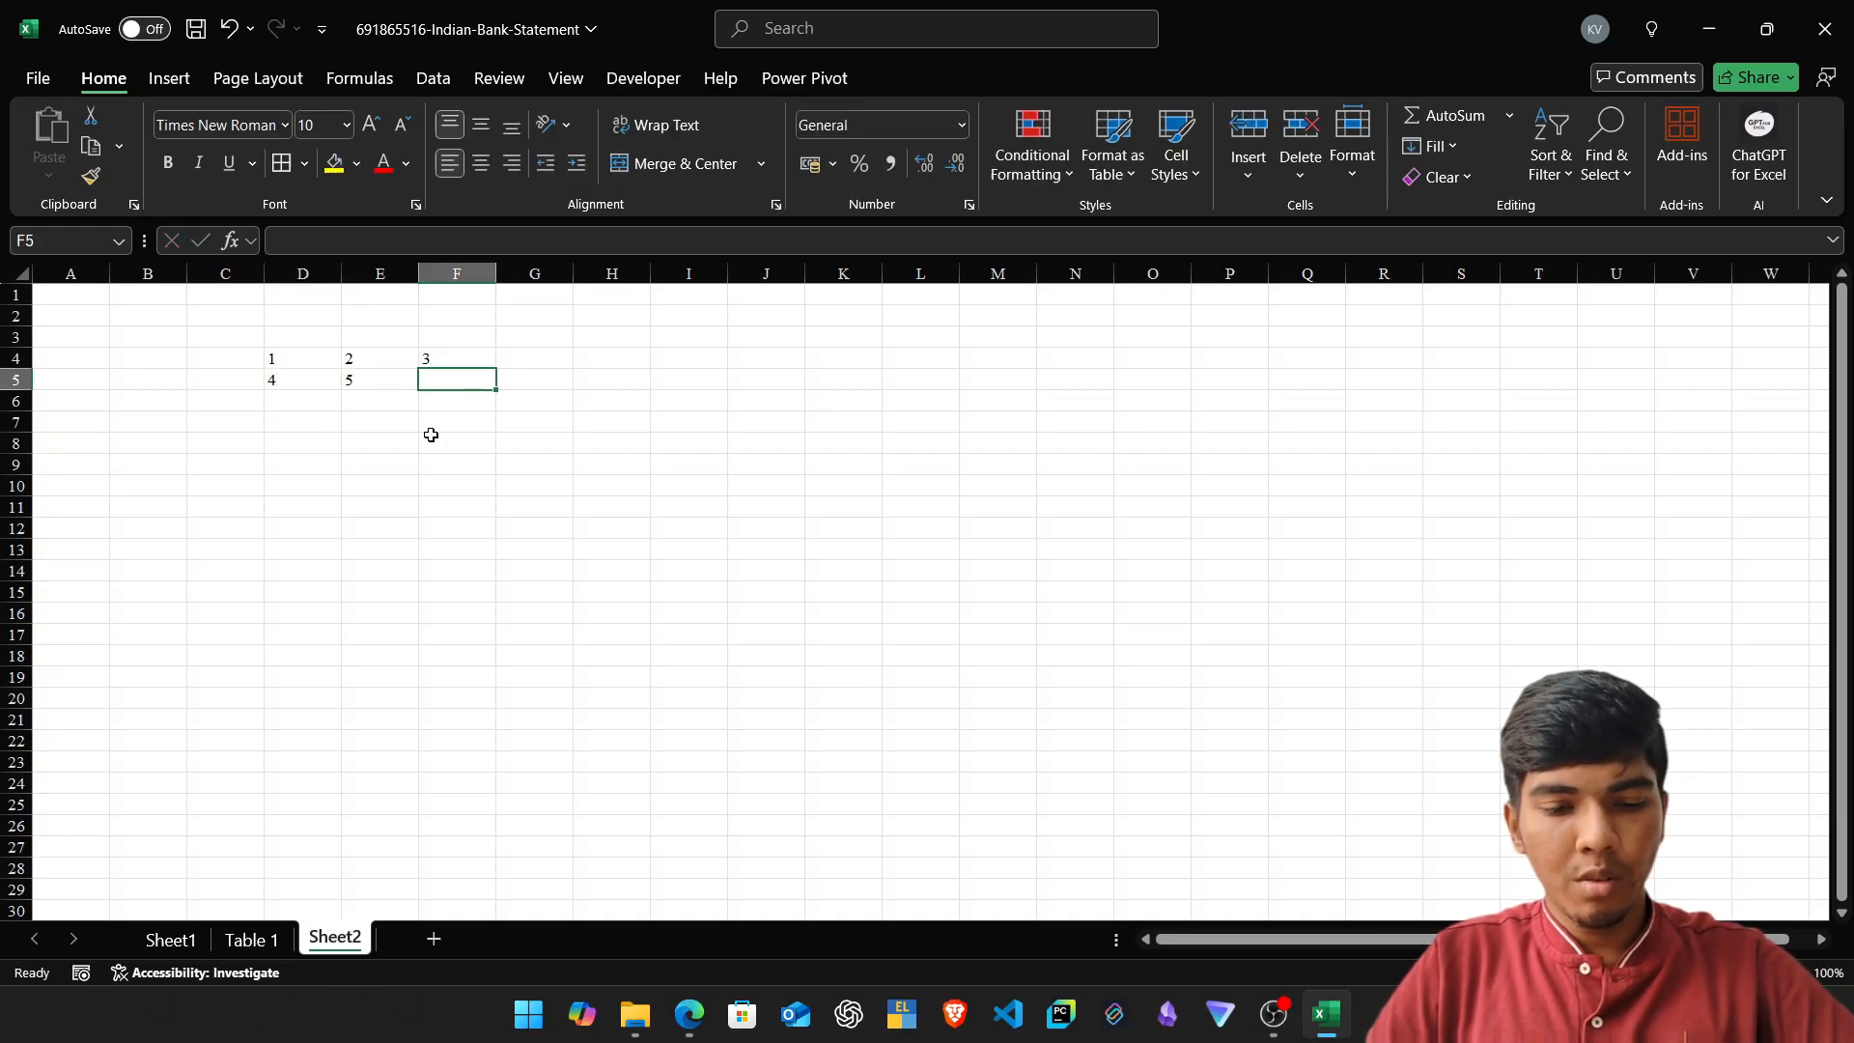
{"action": "type", "text": "6"}
{"action": "key", "text": "Return"}
Enter 7, 8 and 9 in D6:F6 to complete the sample grid.
{"action": "type", "text": "7"}
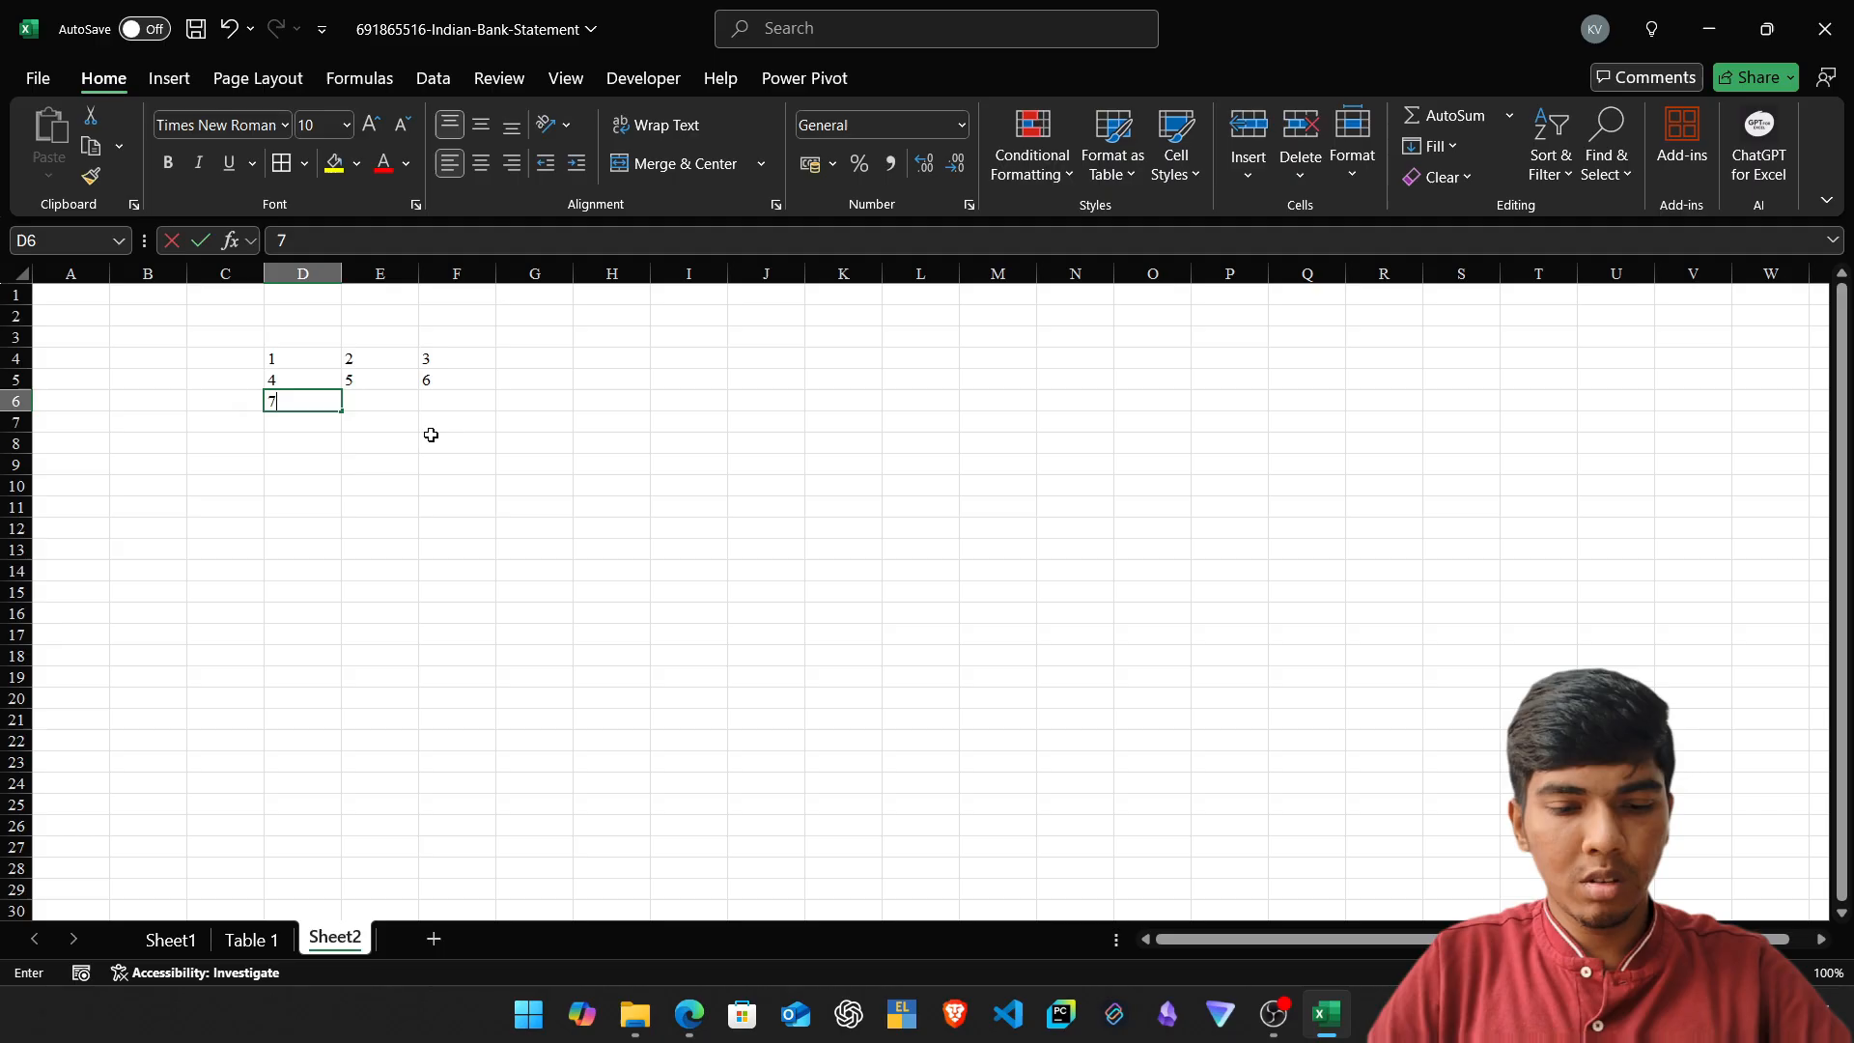
{"action": "key", "text": "Tab"}
{"action": "type", "text": "8"}
{"action": "key", "text": "Tab"}
{"action": "type", "text": "9"}
{"action": "key", "text": "Return"}
Begin an OFFSET formula in H4 that uses D4 as its reference.
{"action": "key", "text": "Up"}
{"action": "key", "text": "Right"}
{"action": "key", "text": "Right"}
{"action": "key", "text": "Right"}
{"action": "key", "text": "Up"}
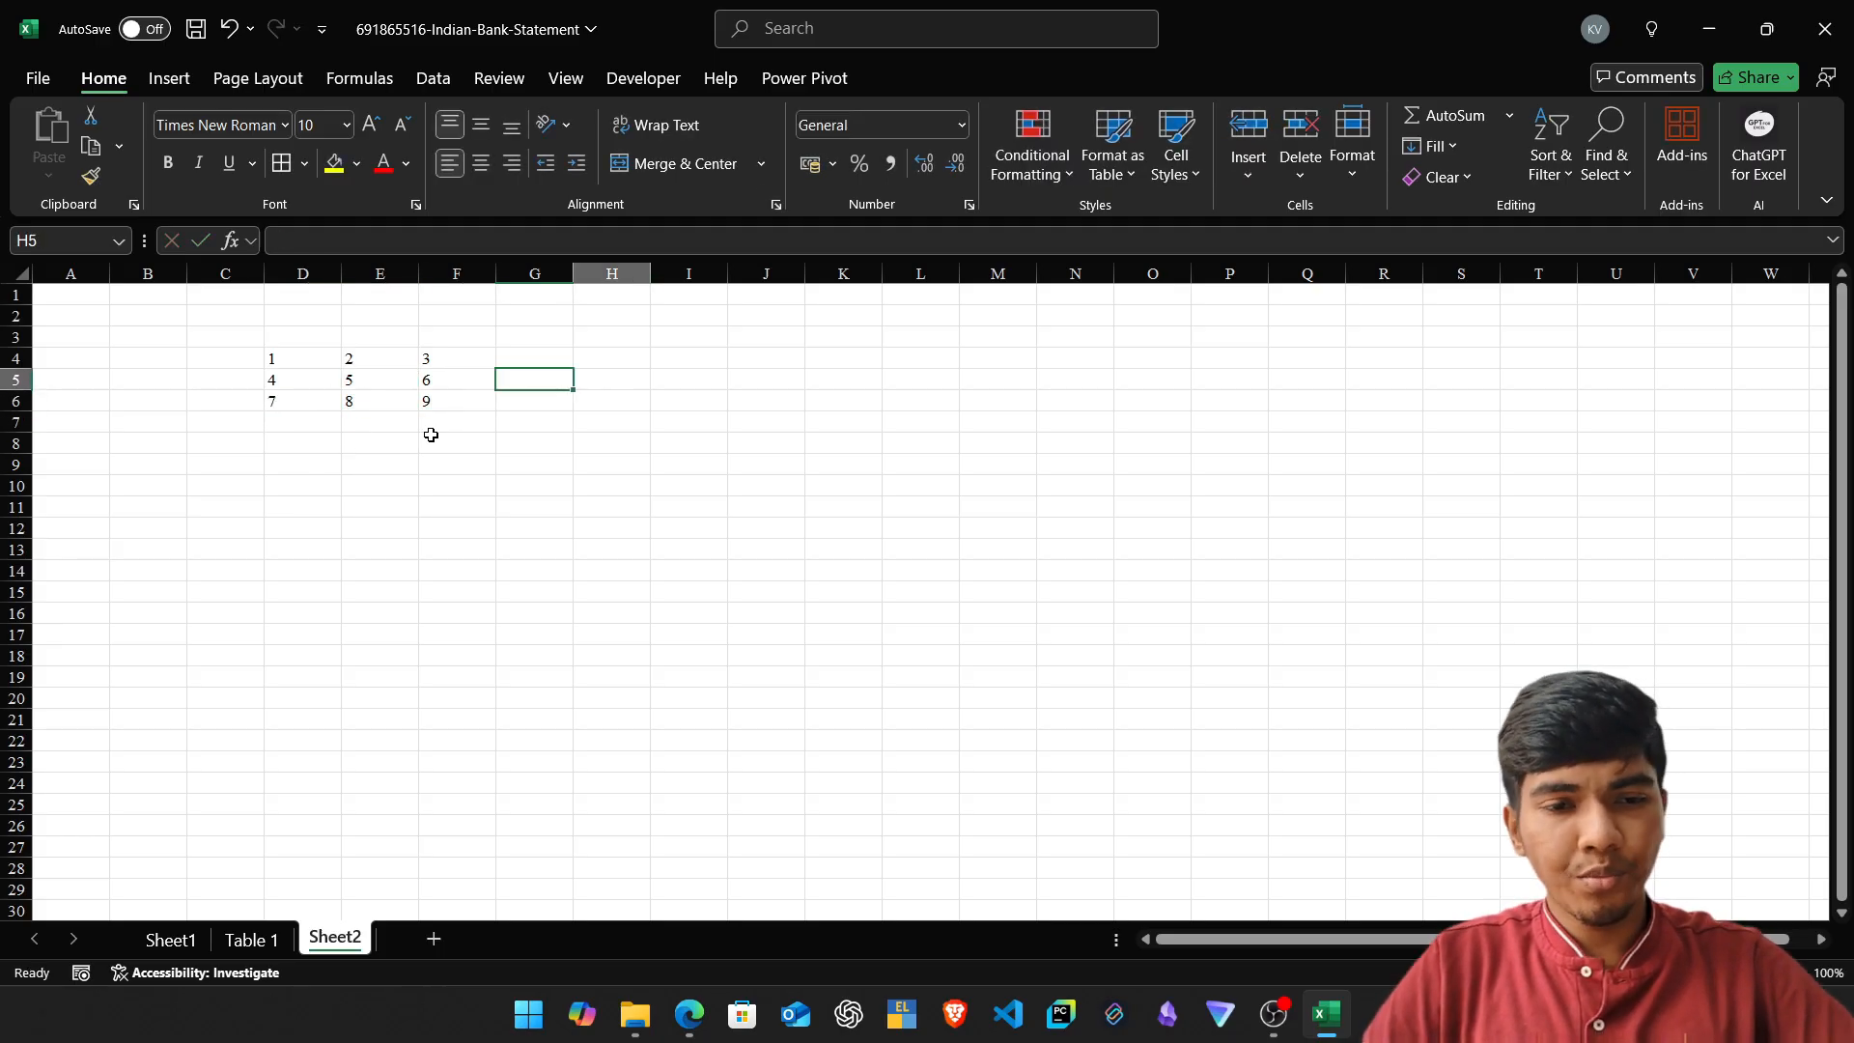
{"action": "key", "text": "Right"}
{"action": "key", "text": "Up"}
{"action": "type", "text": "=off"}
{"action": "key", "text": "Tab"}
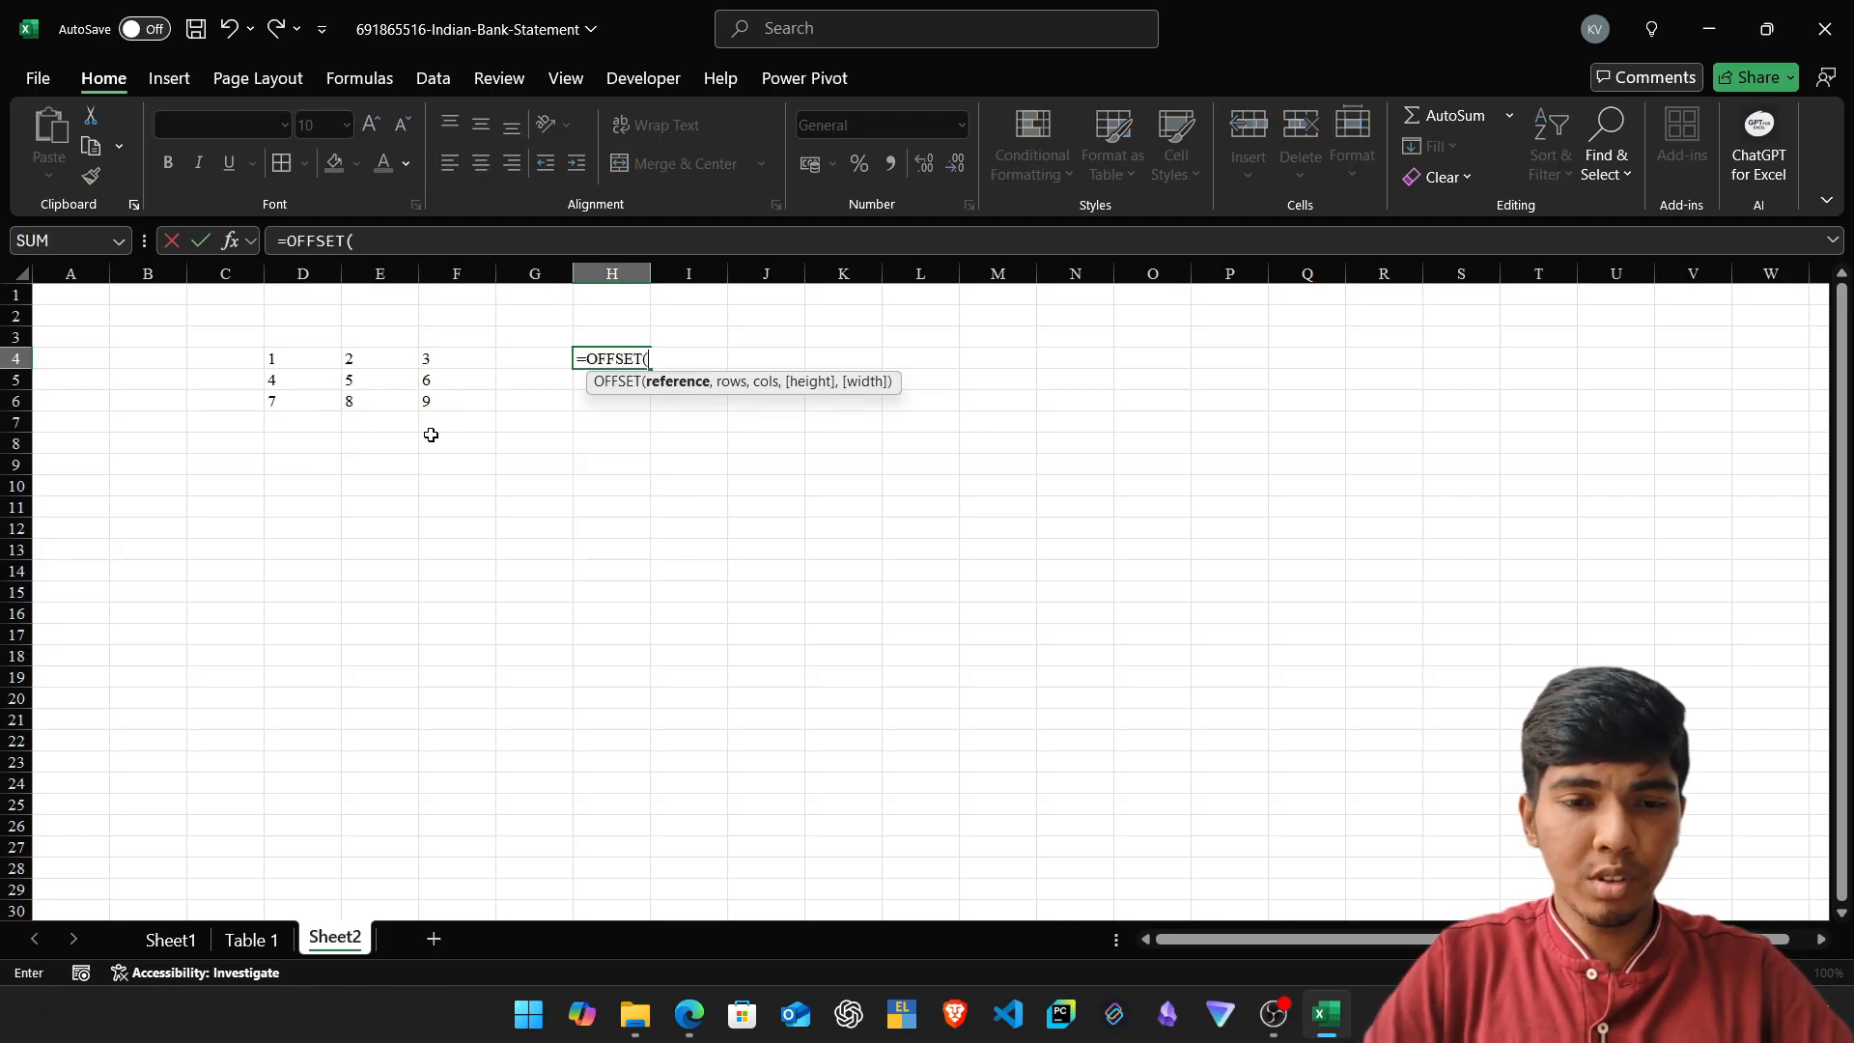
{"action": "key", "text": "Left"}
{"action": "key", "text": "Left"}
{"action": "key", "text": "Left"}
{"action": "key", "text": "Left"}
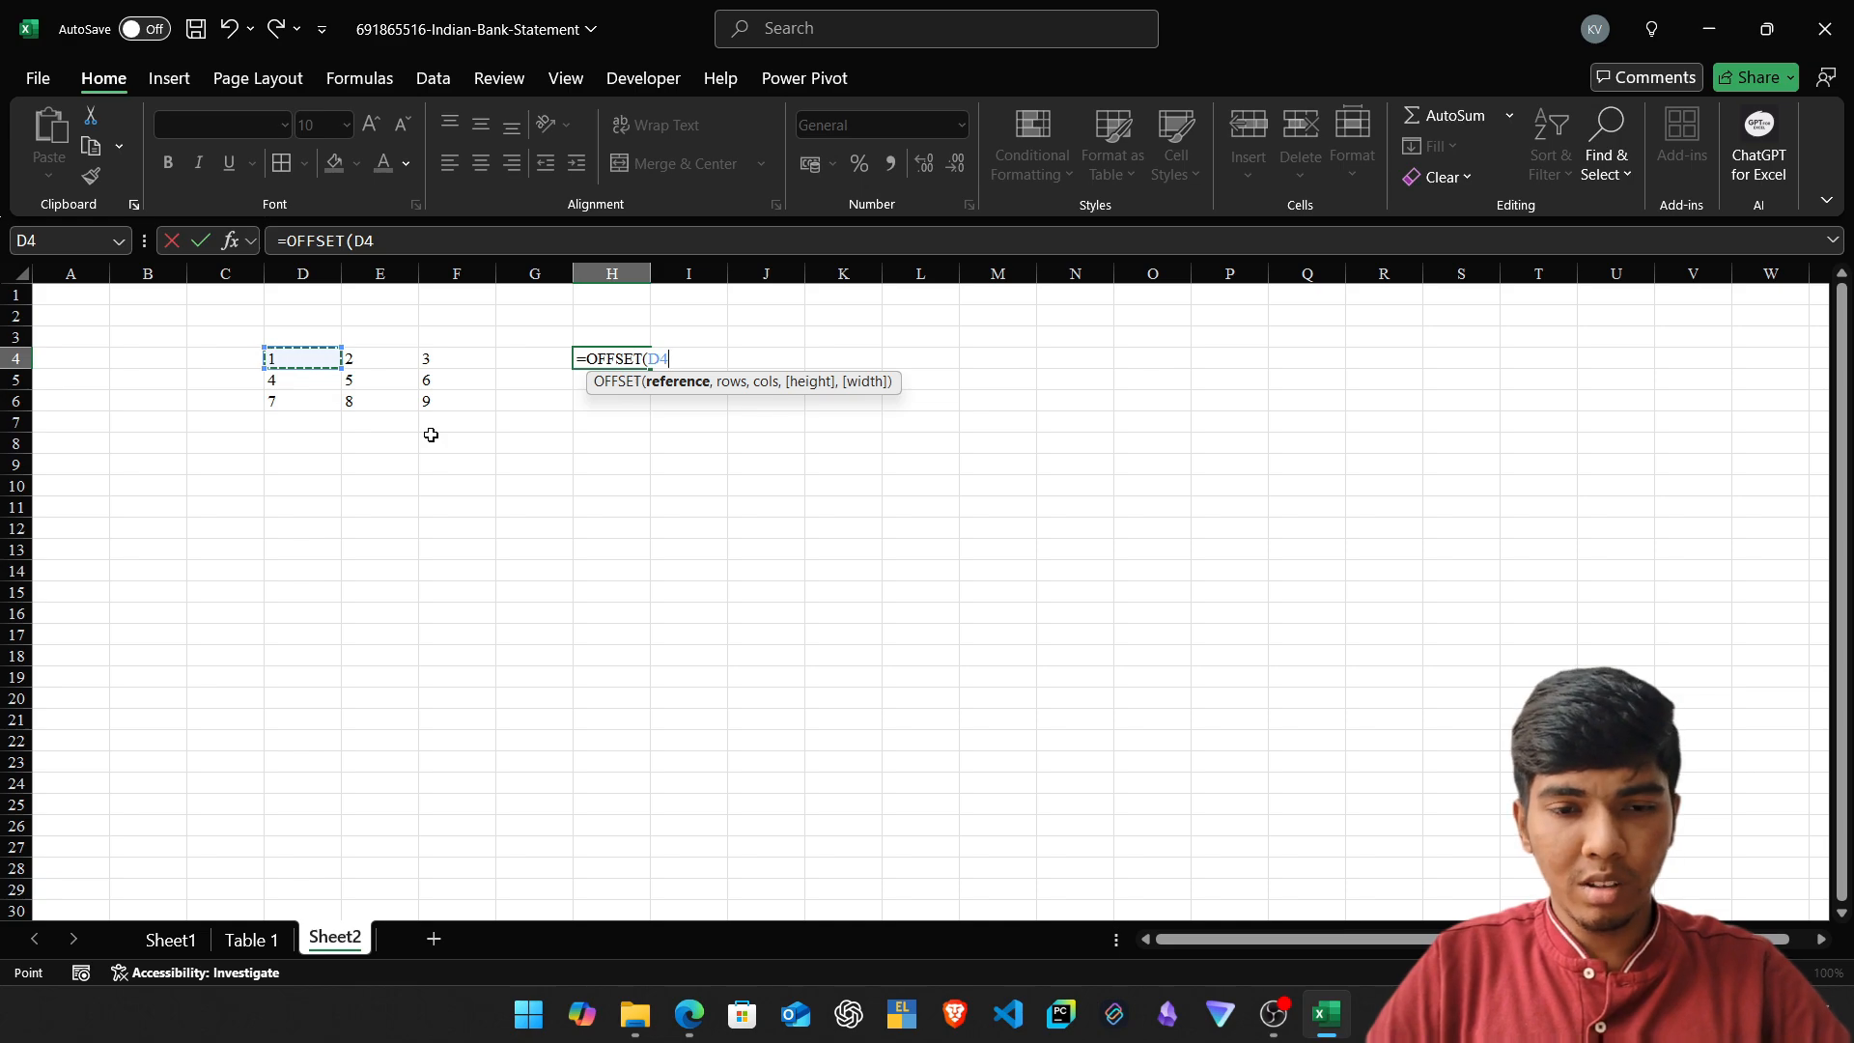
Complete the H4 formula with 1 row, 0 columns, height 1 and width 1, giving =OFFSET(D4,1,0,1,1).
{"action": "type", "text": ","}
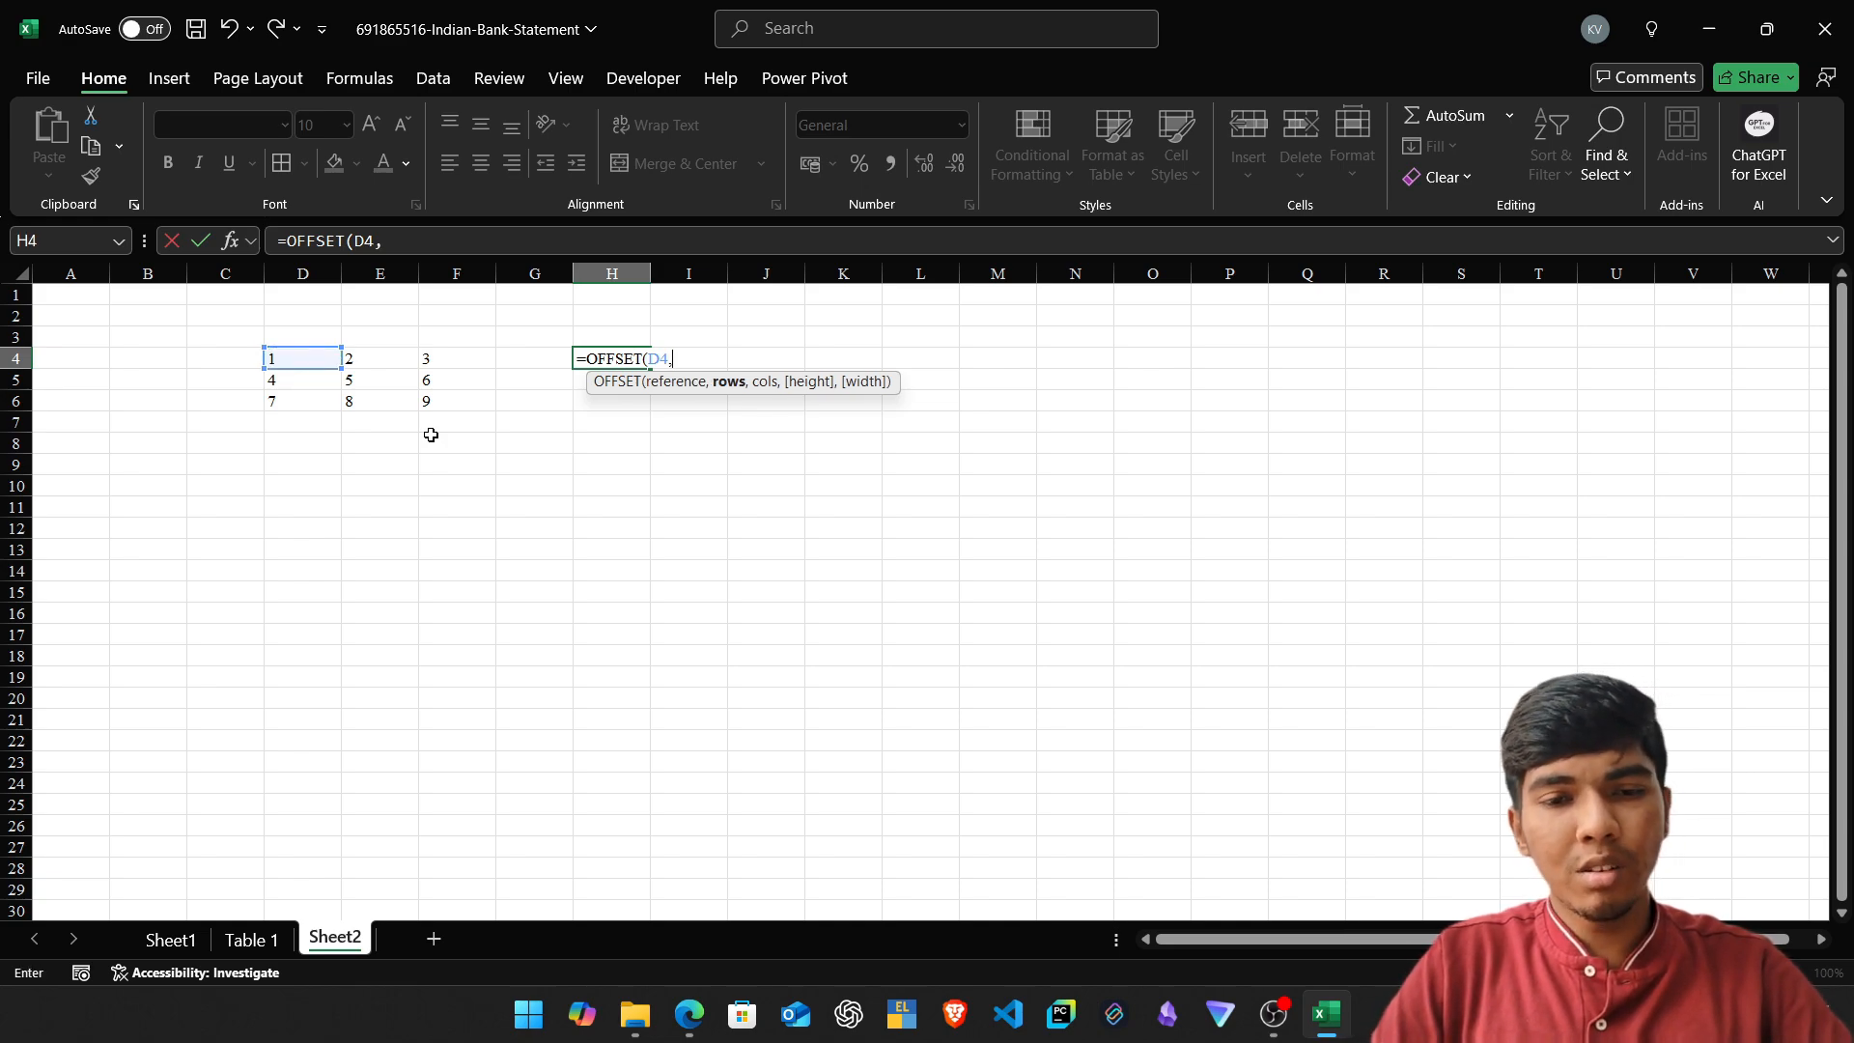
{"action": "type", "text": "1,"}
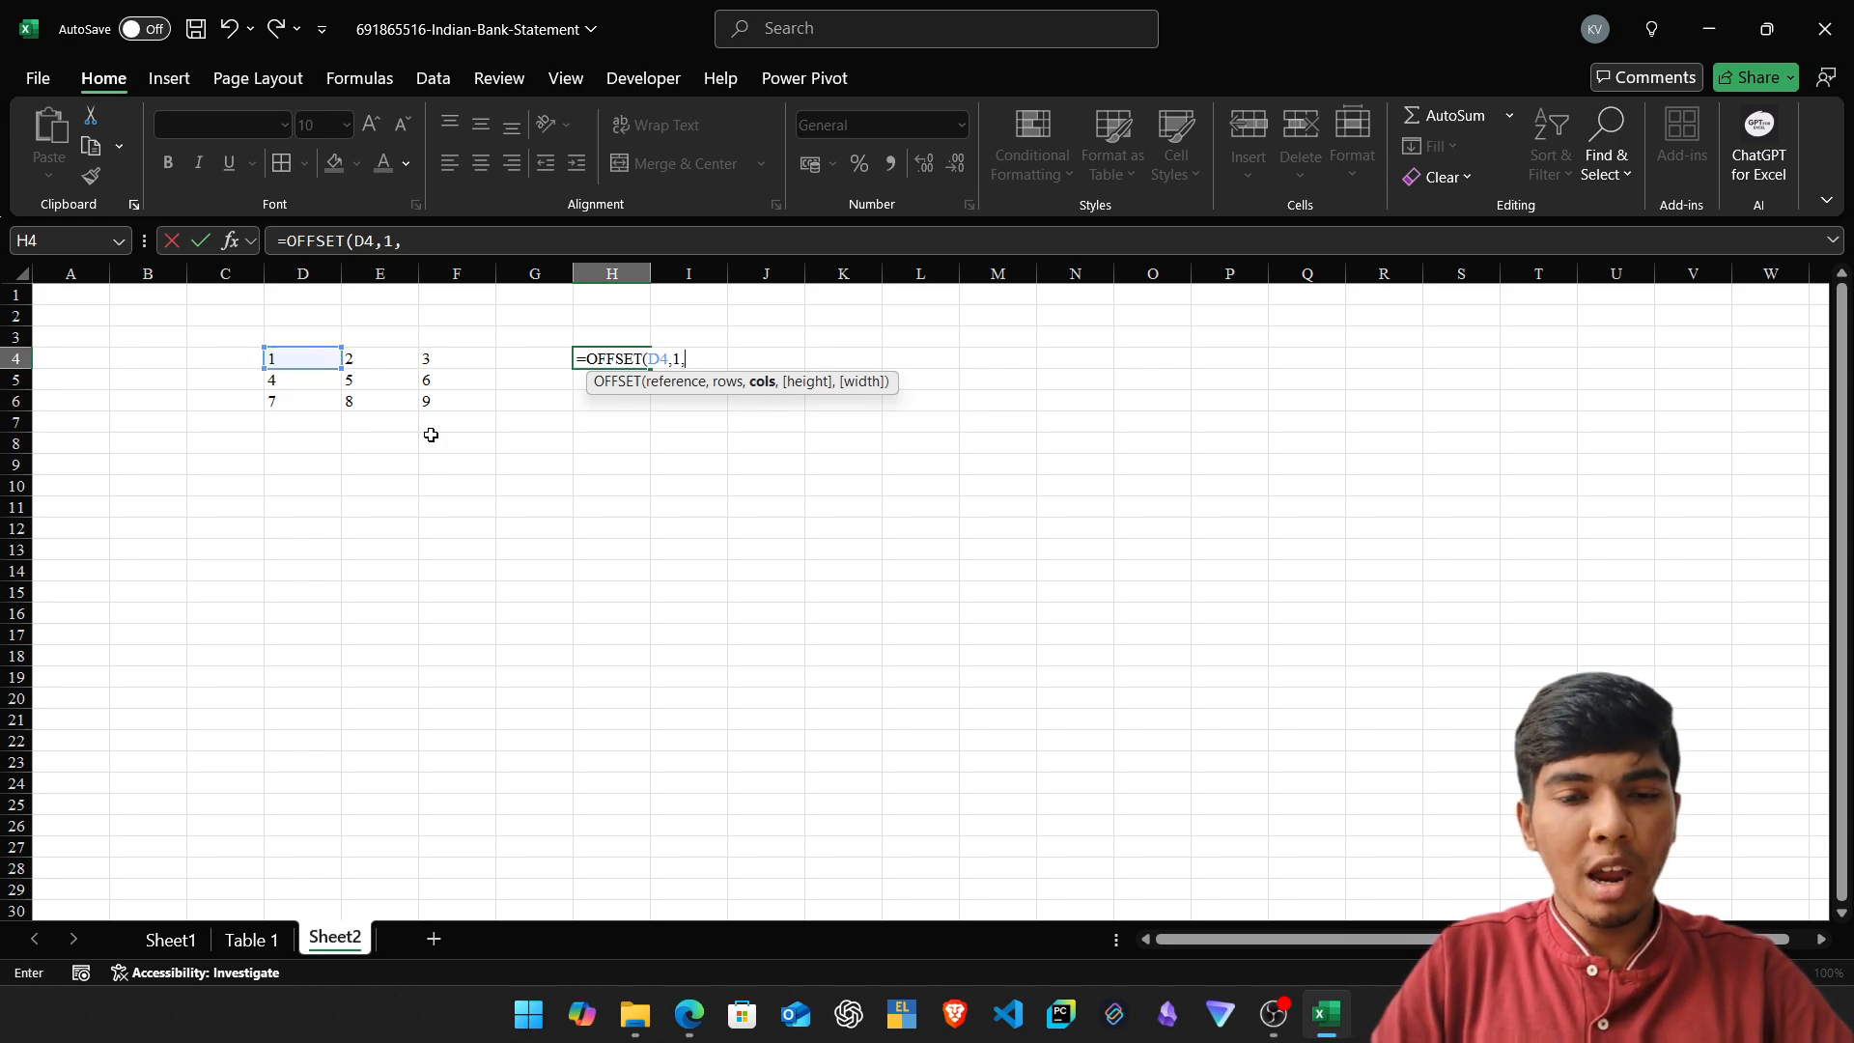
{"action": "type", "text": "0,"}
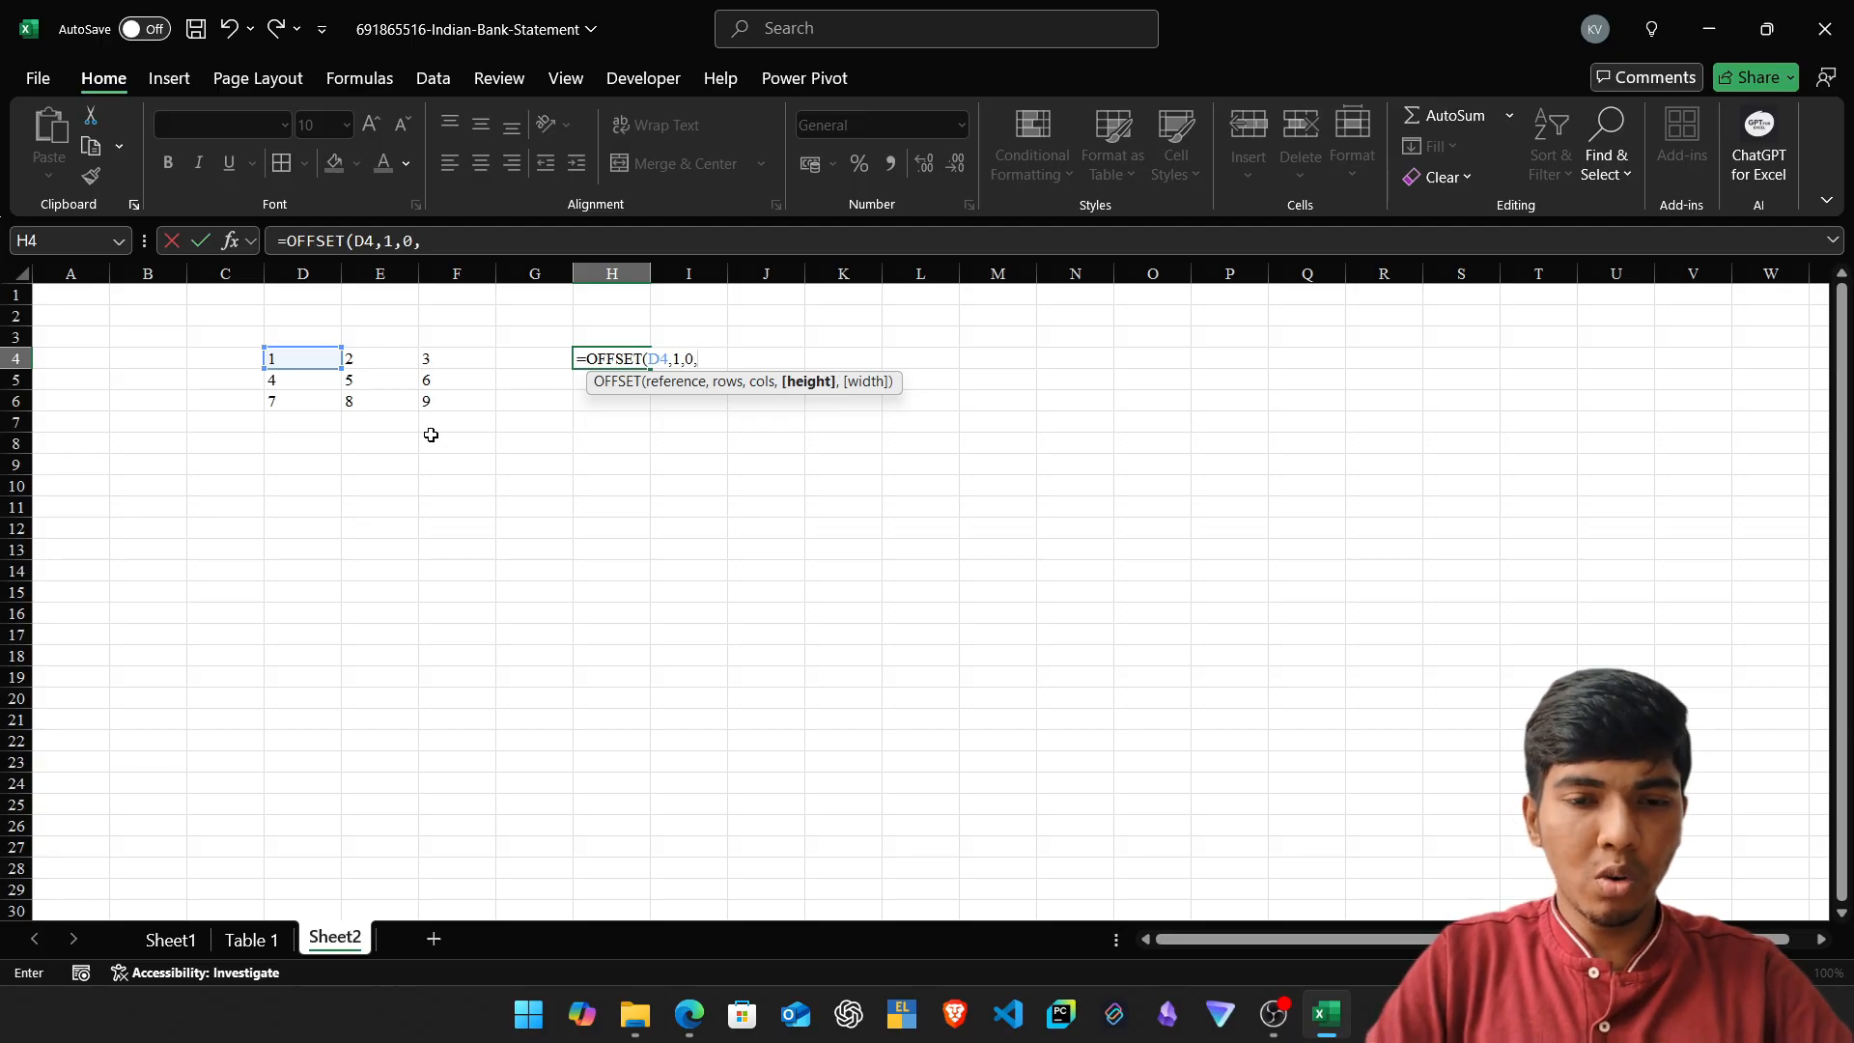
{"action": "type", "text": "1,1"}
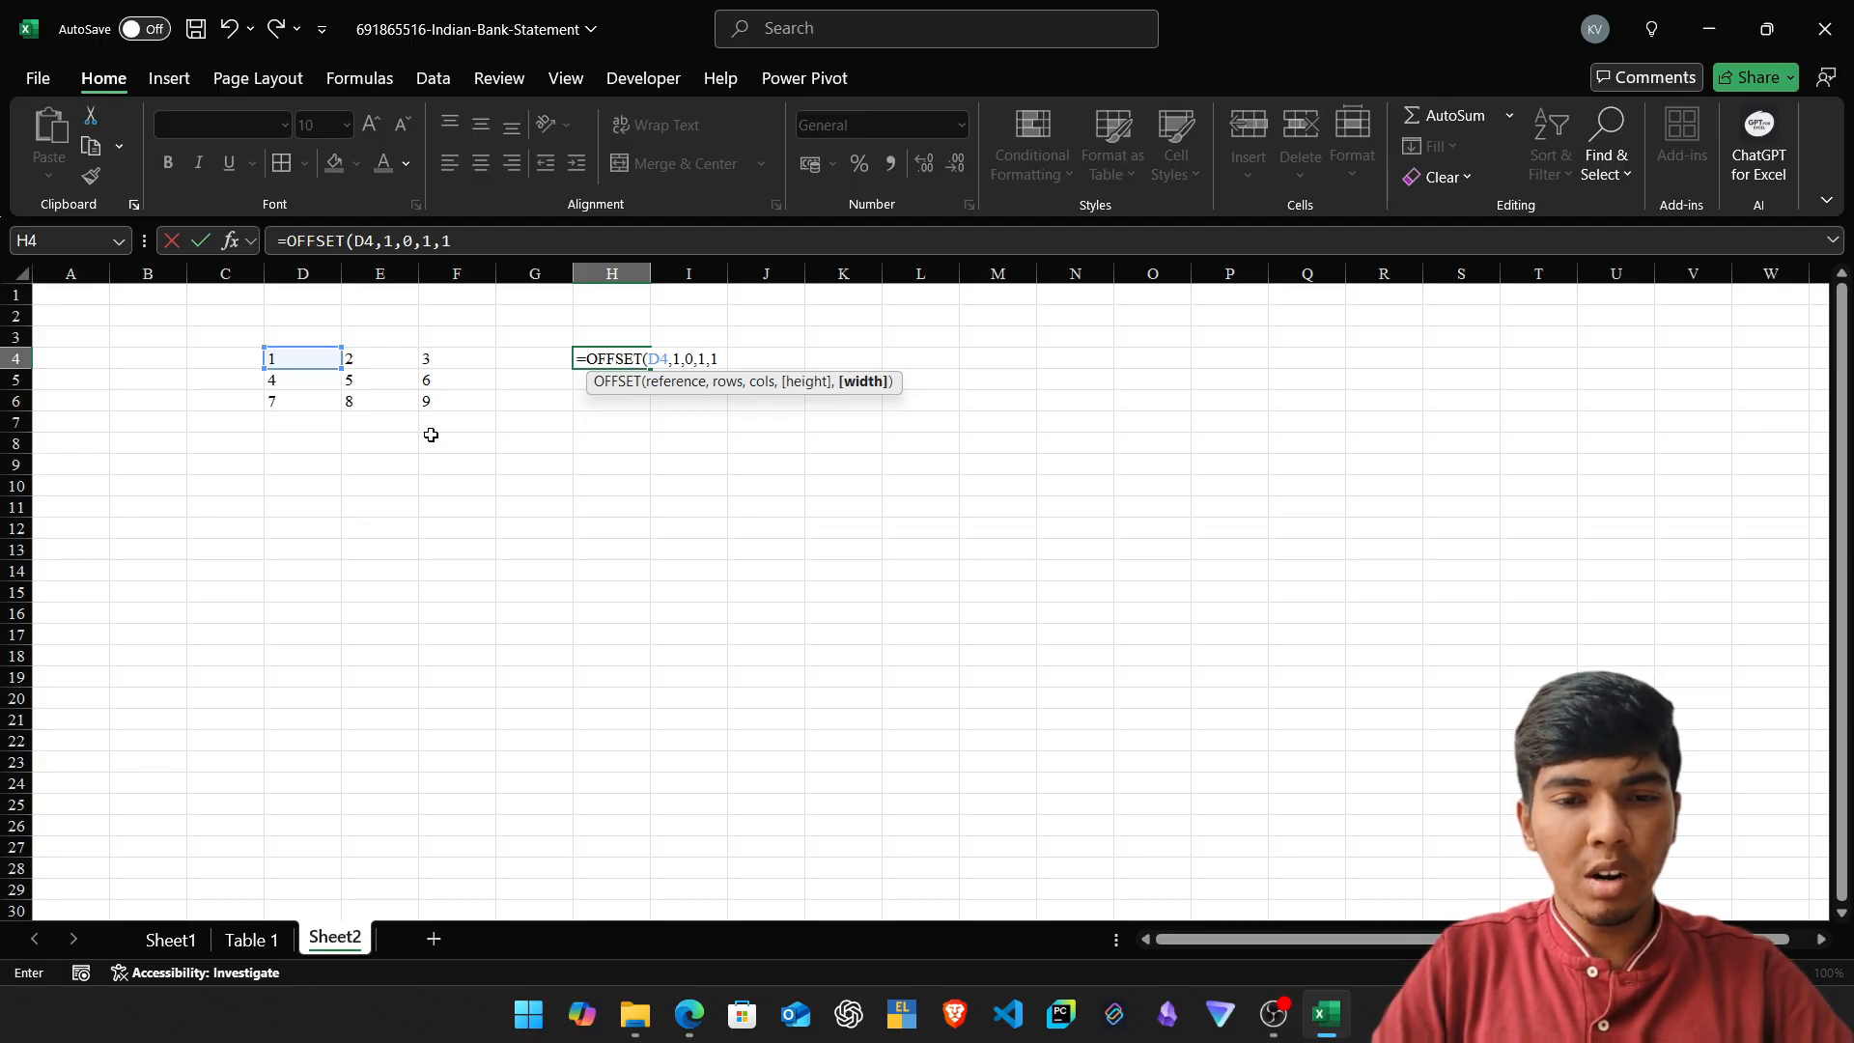
{"action": "type", "text": ")"}
{"action": "key", "text": "ctrl+Return"}
Examine the reference, rows, cols, height and width arguments of the OFFSET formula in H4 one by one.
{"action": "key", "text": "F2"}
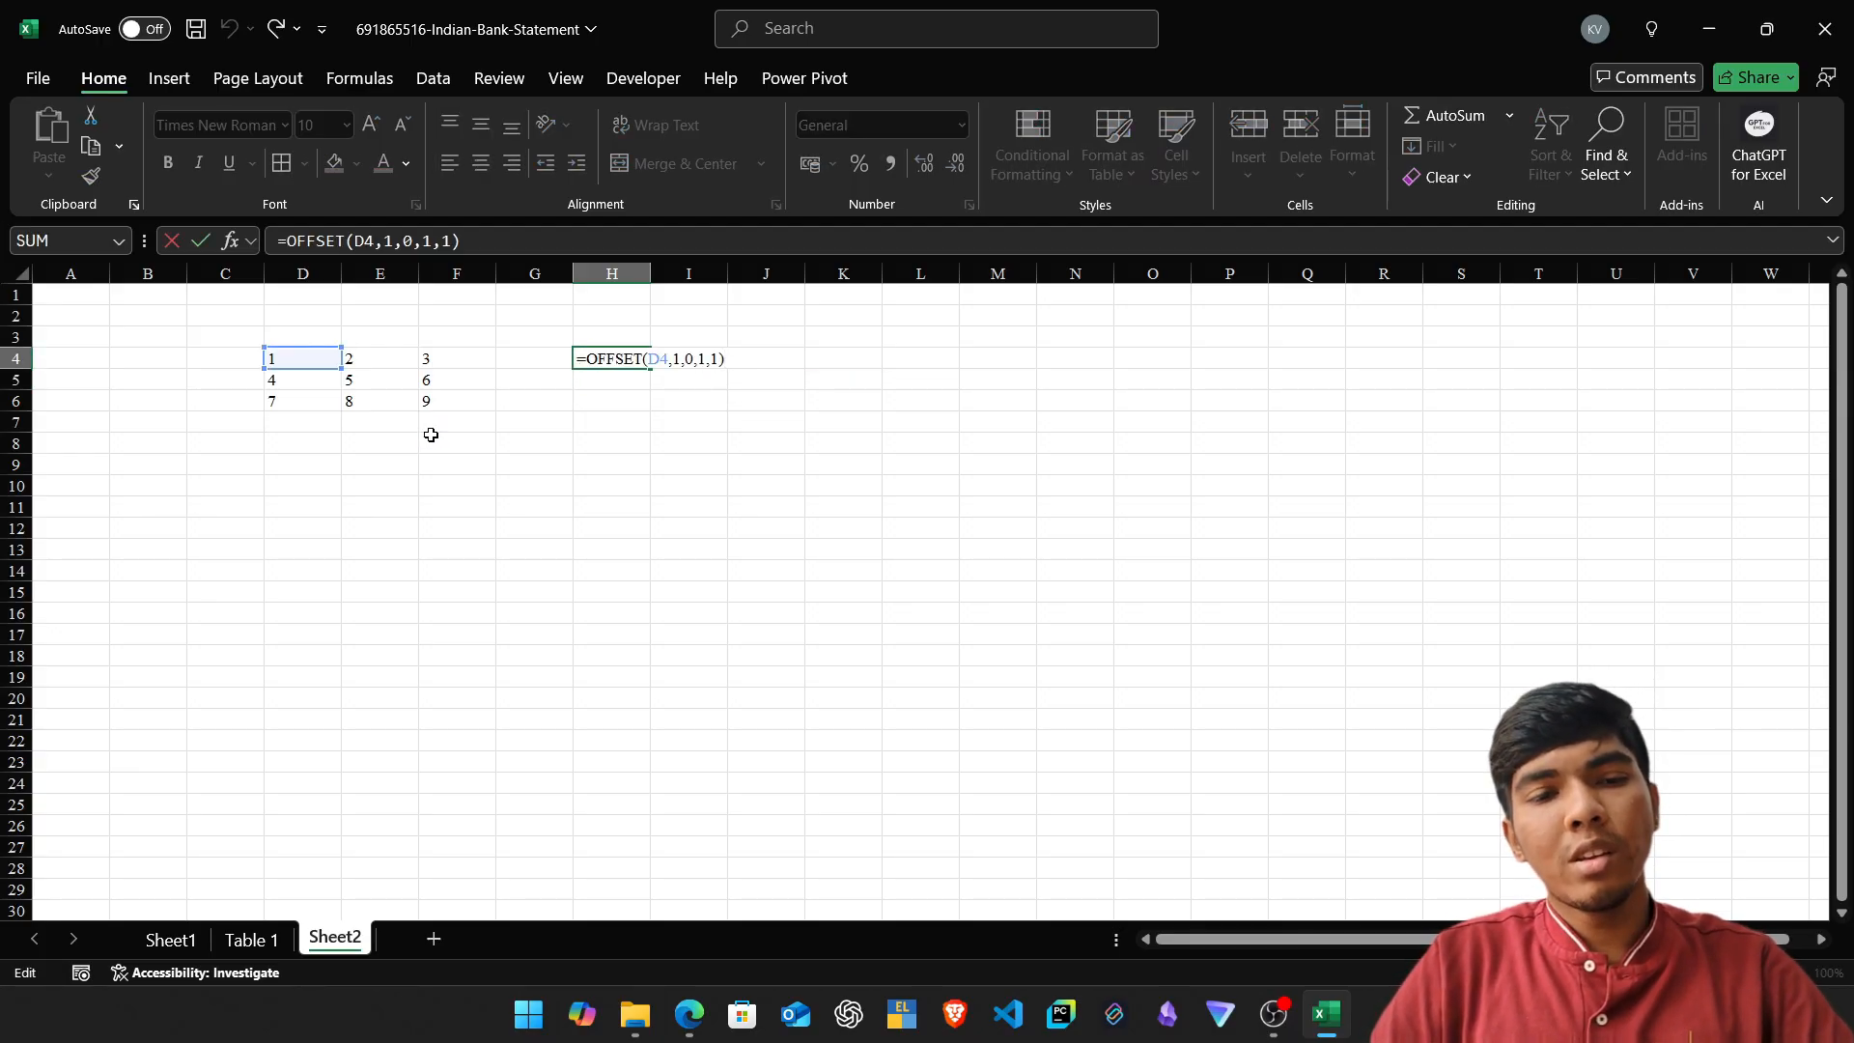
{"action": "key", "text": "ctrl+Return"}
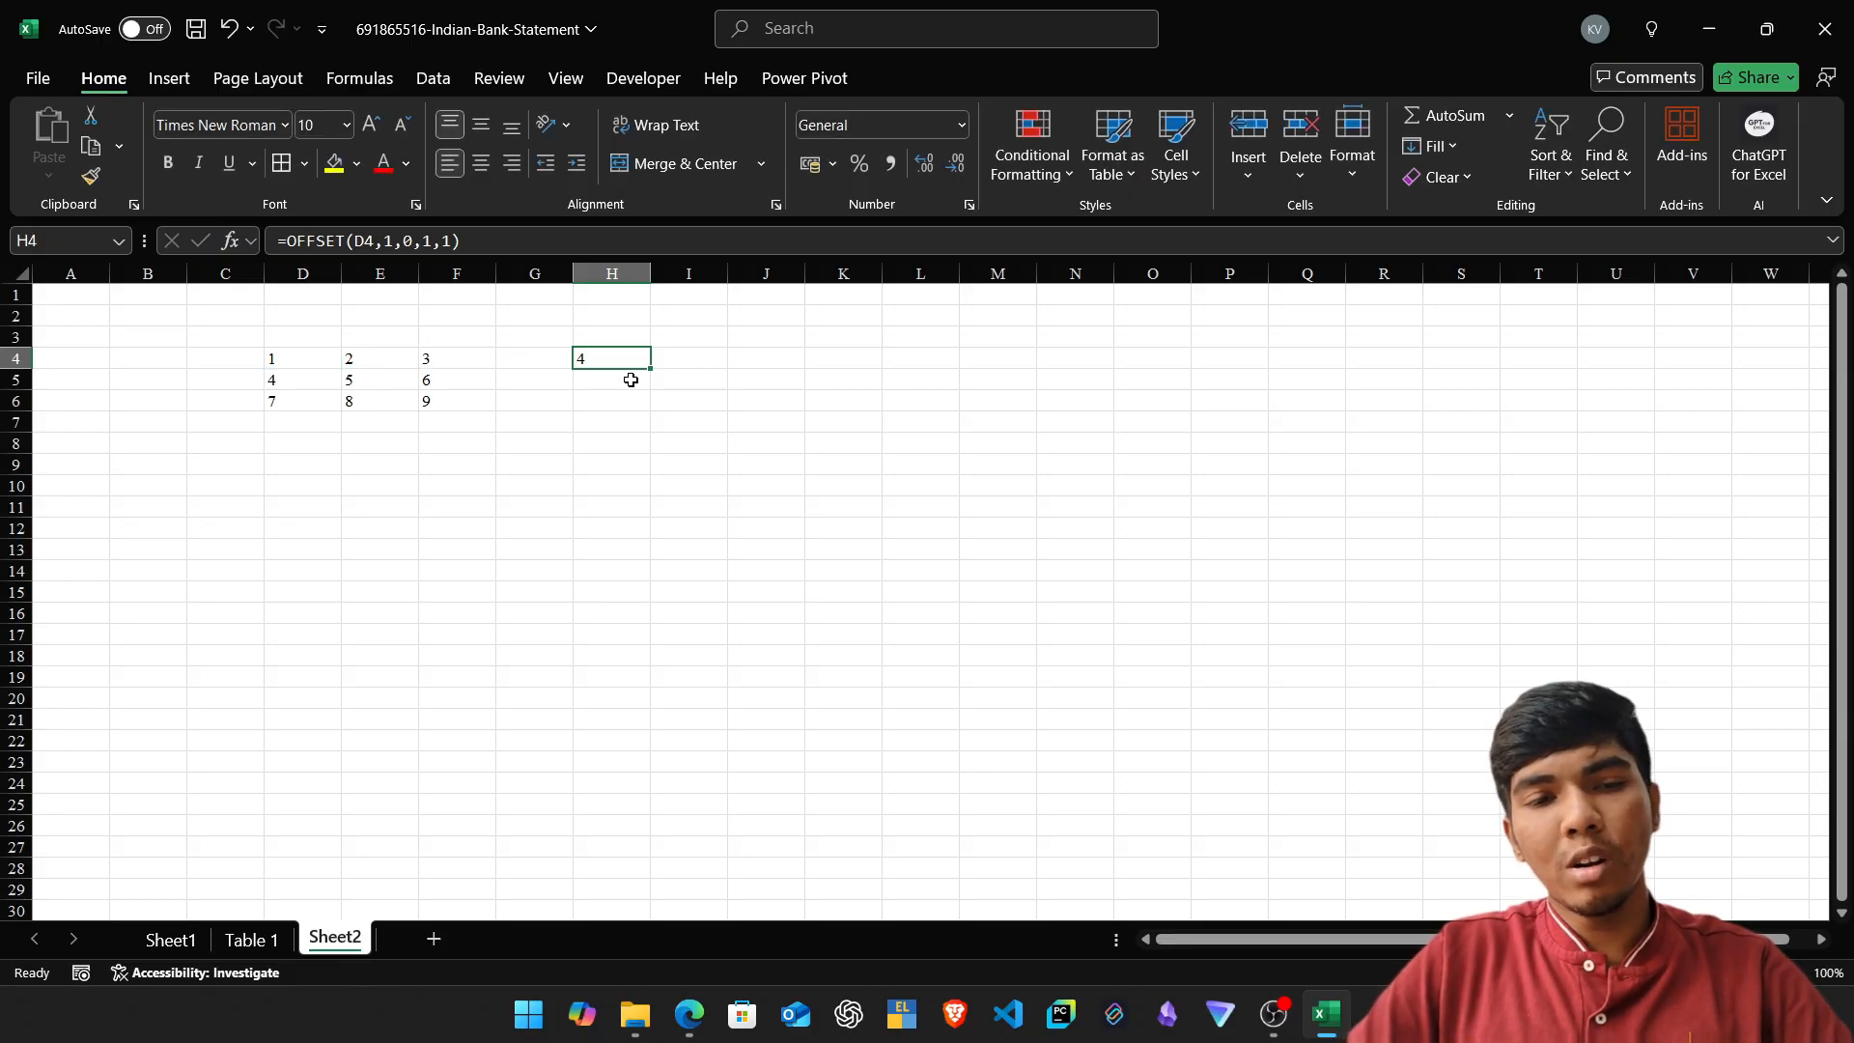
{"action": "key", "text": "F2"}
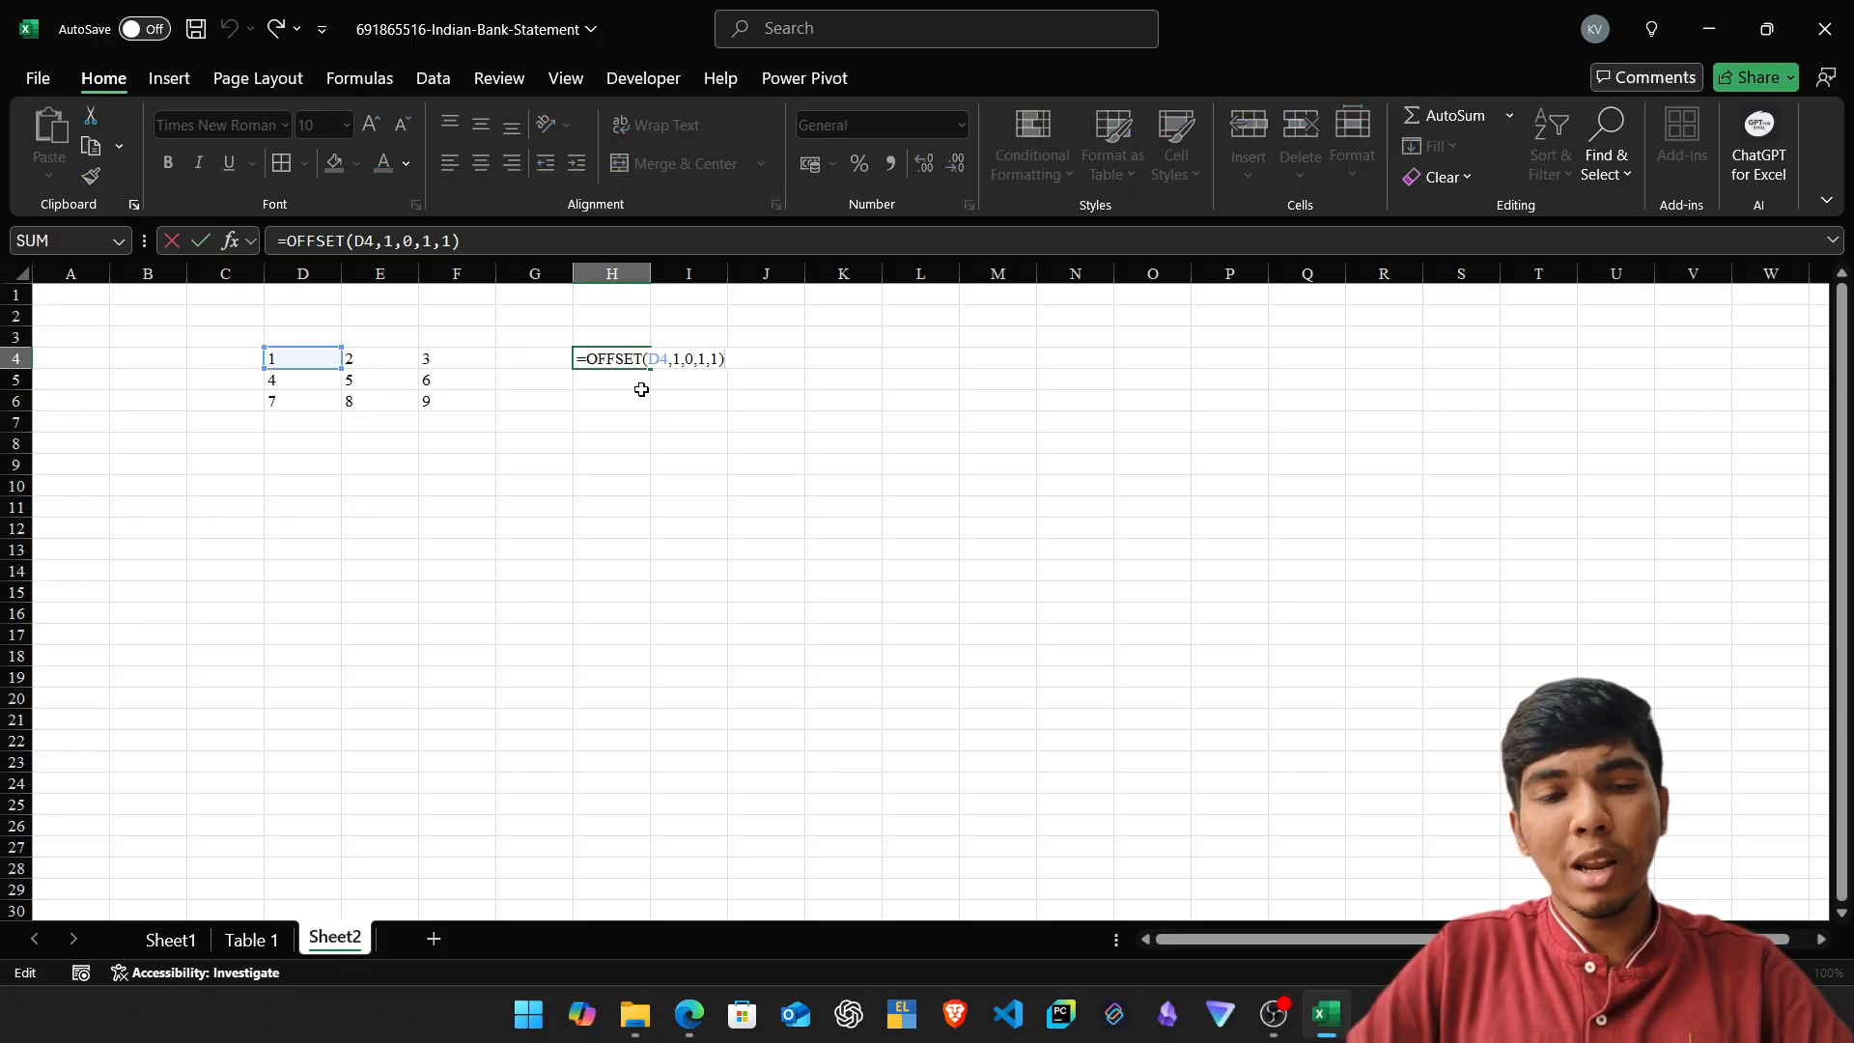
{"action": "double_click", "coordinate": [661, 358]}
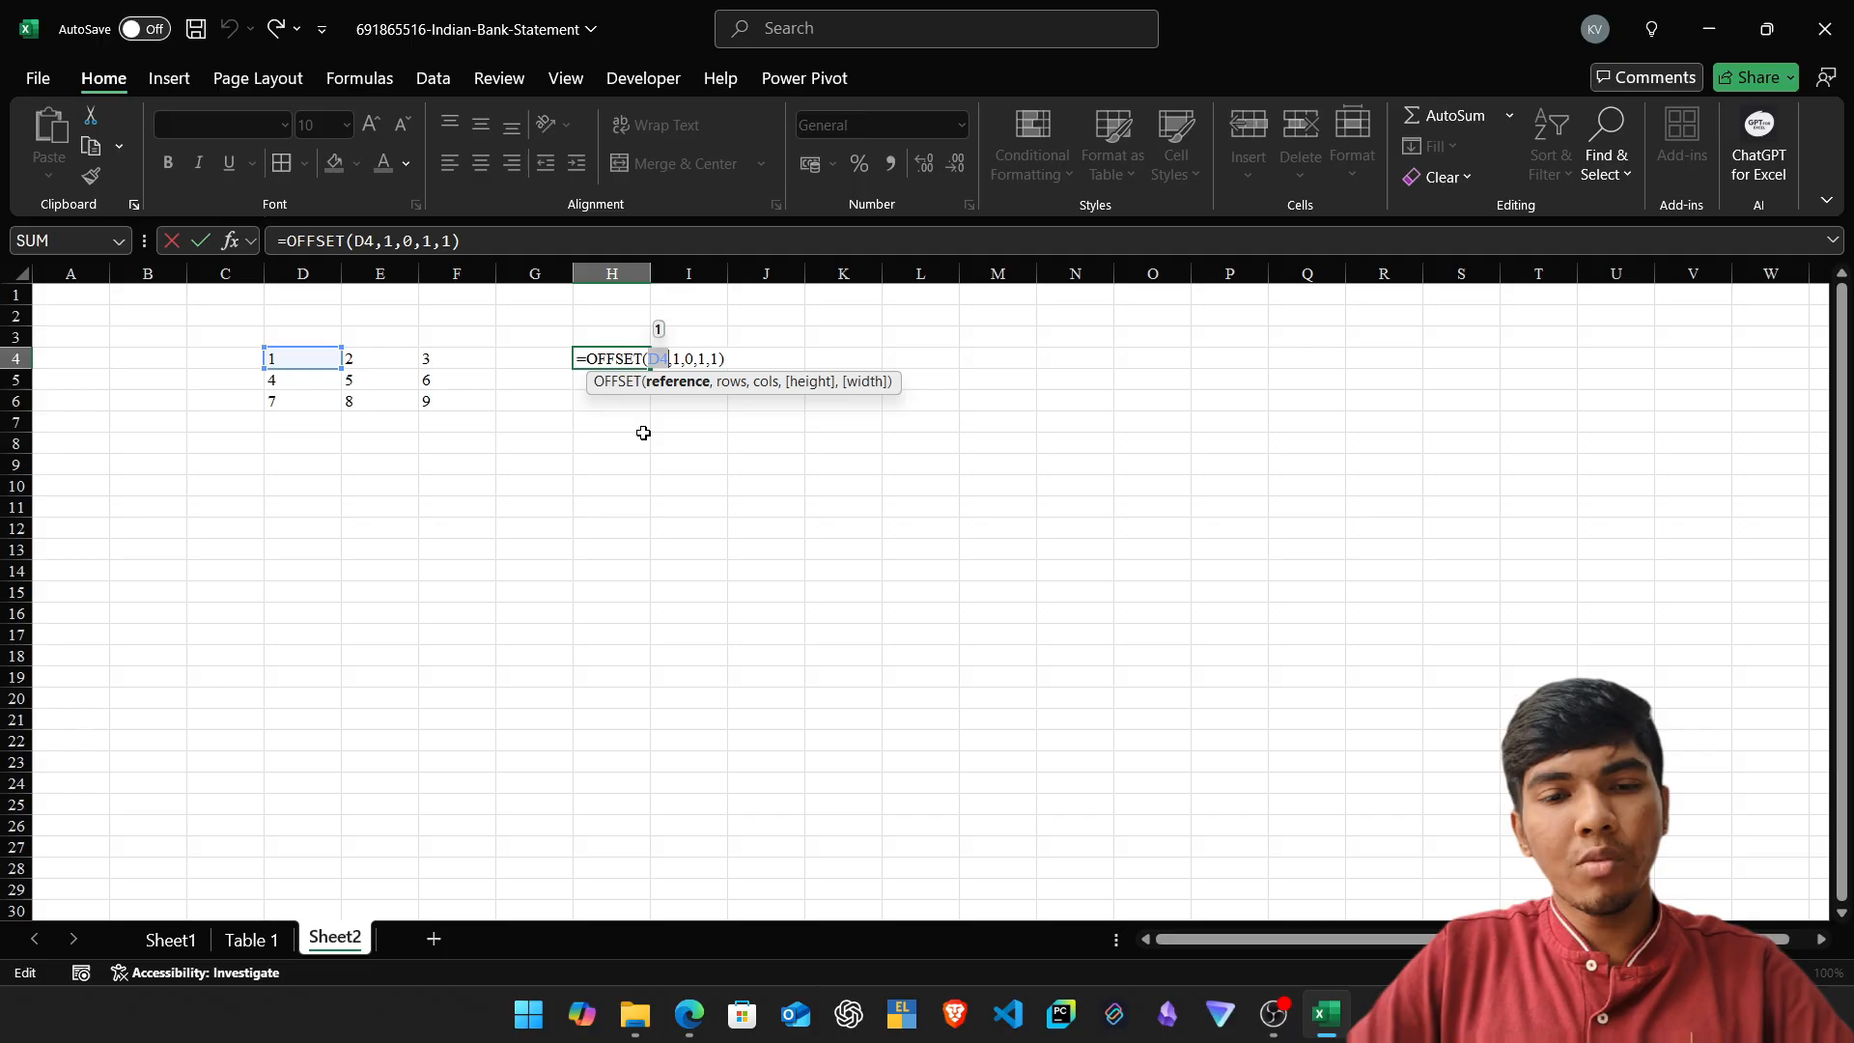
{"action": "left_click", "coordinate": [726, 383]}
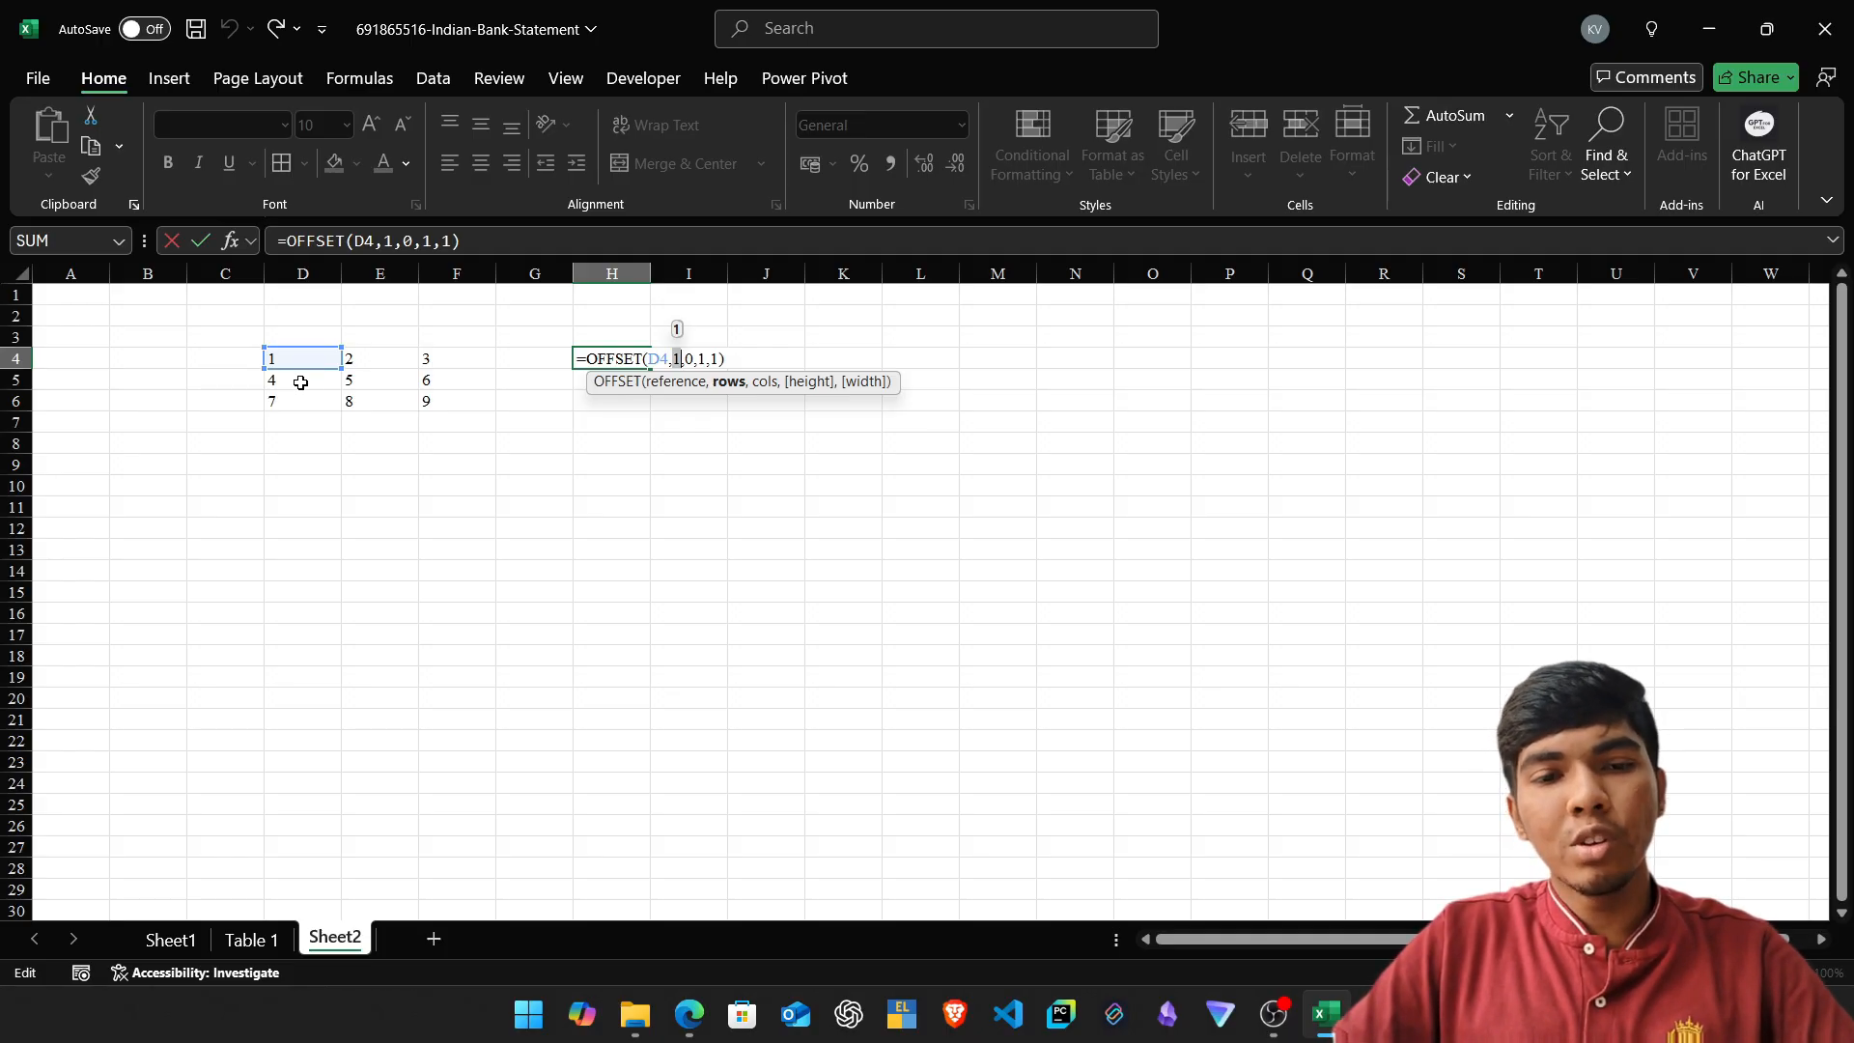
{"action": "left_click", "coordinate": [685, 362]}
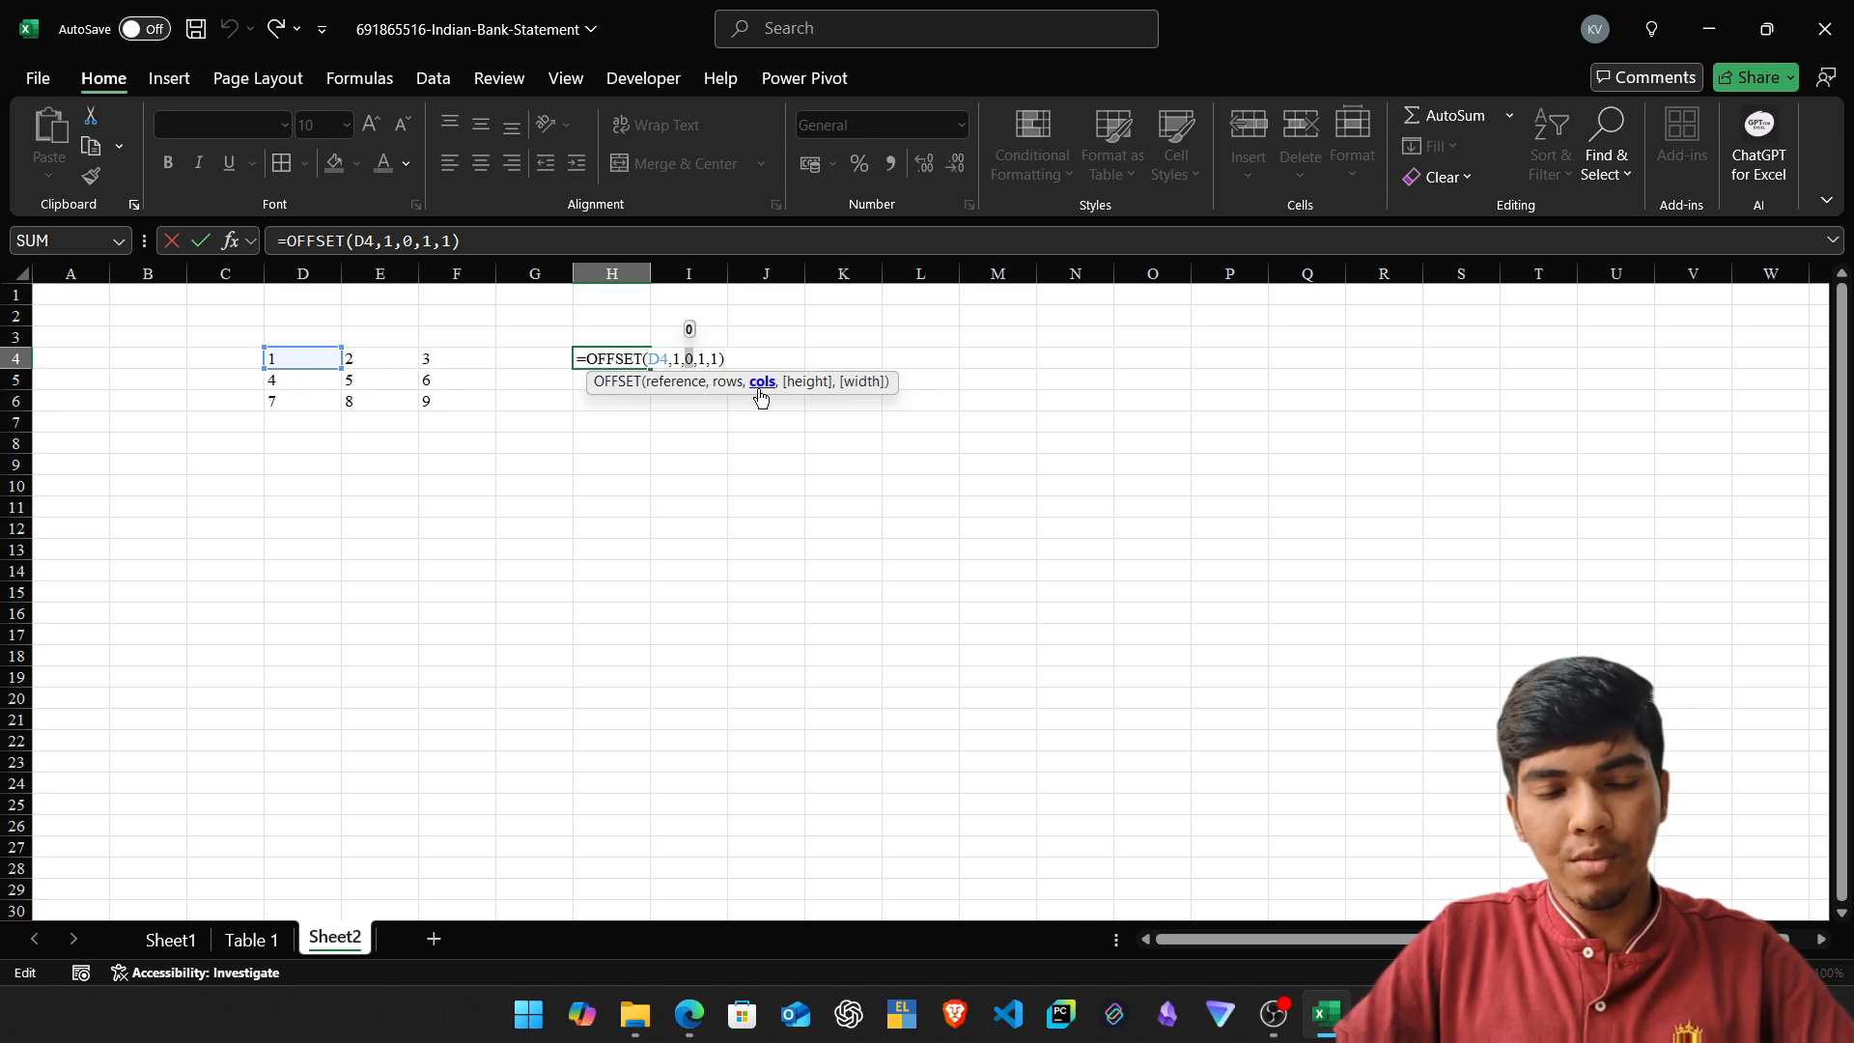
{"action": "left_click", "coordinate": [798, 384]}
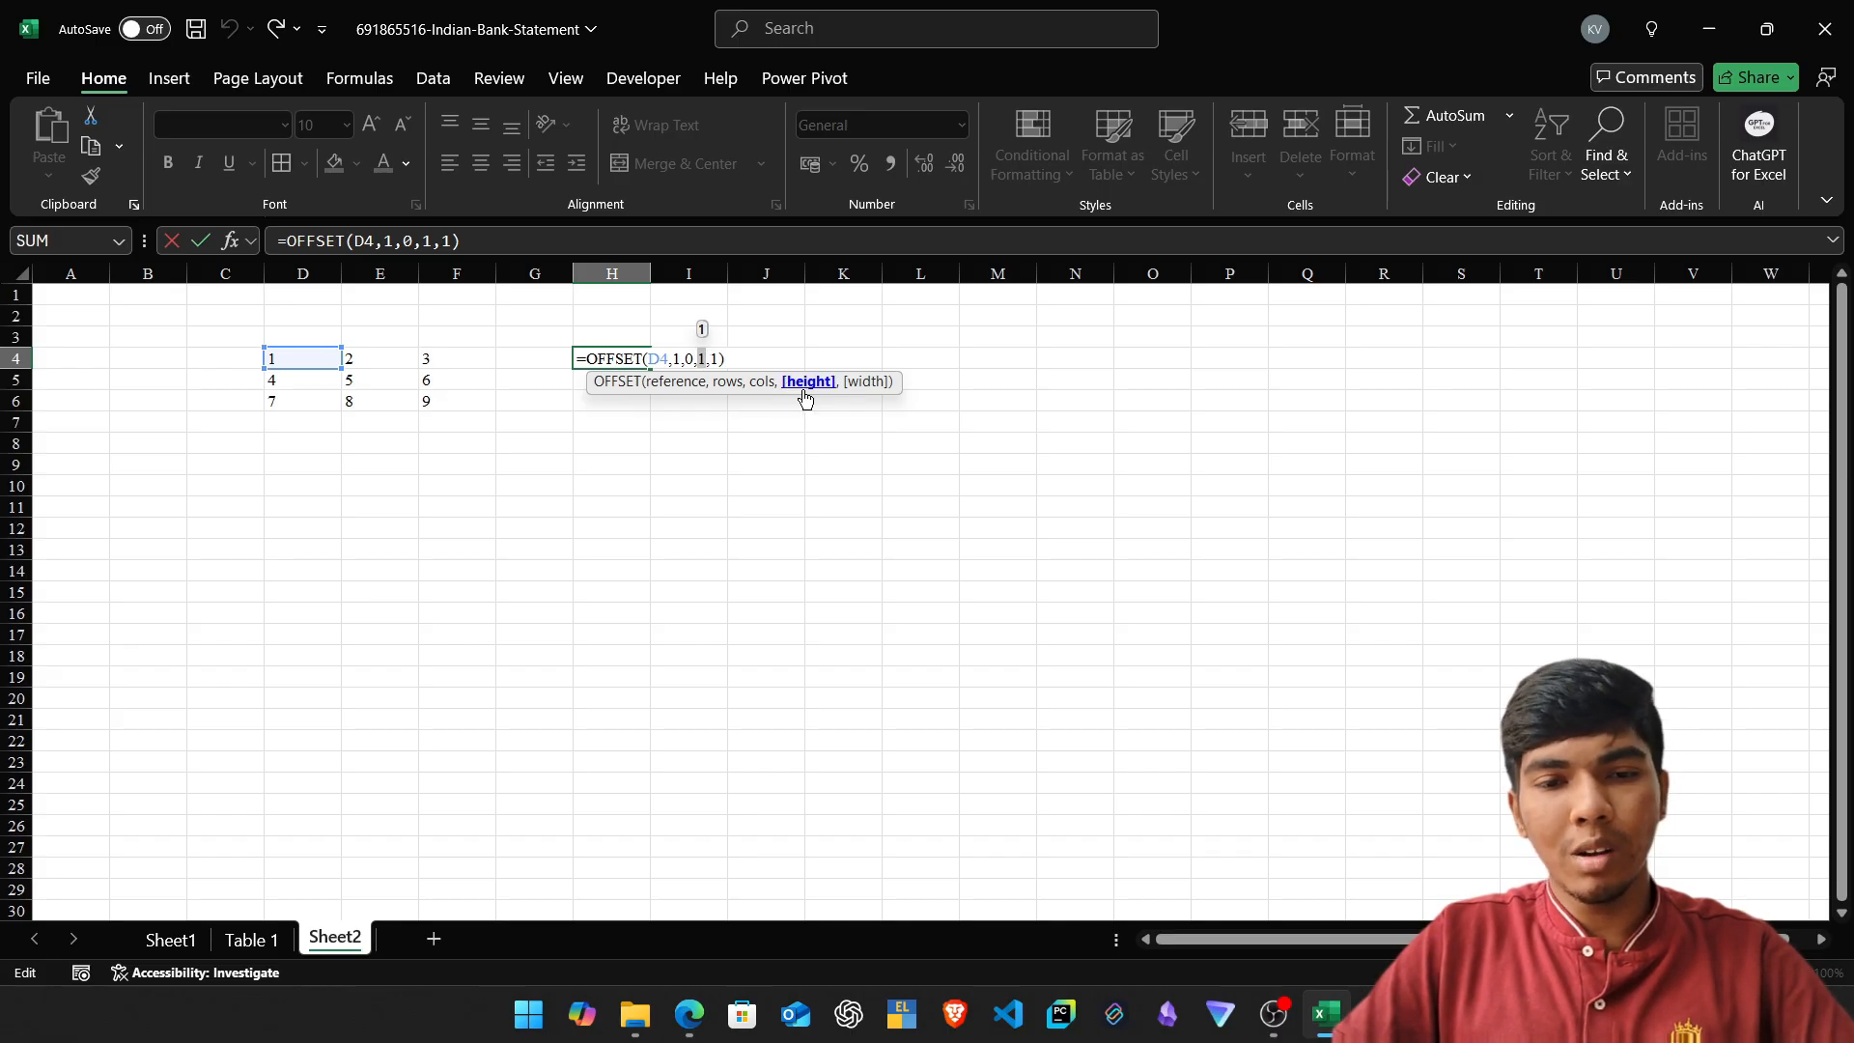
{"action": "left_click", "coordinate": [865, 384]}
{"action": "key", "text": "Escape"}
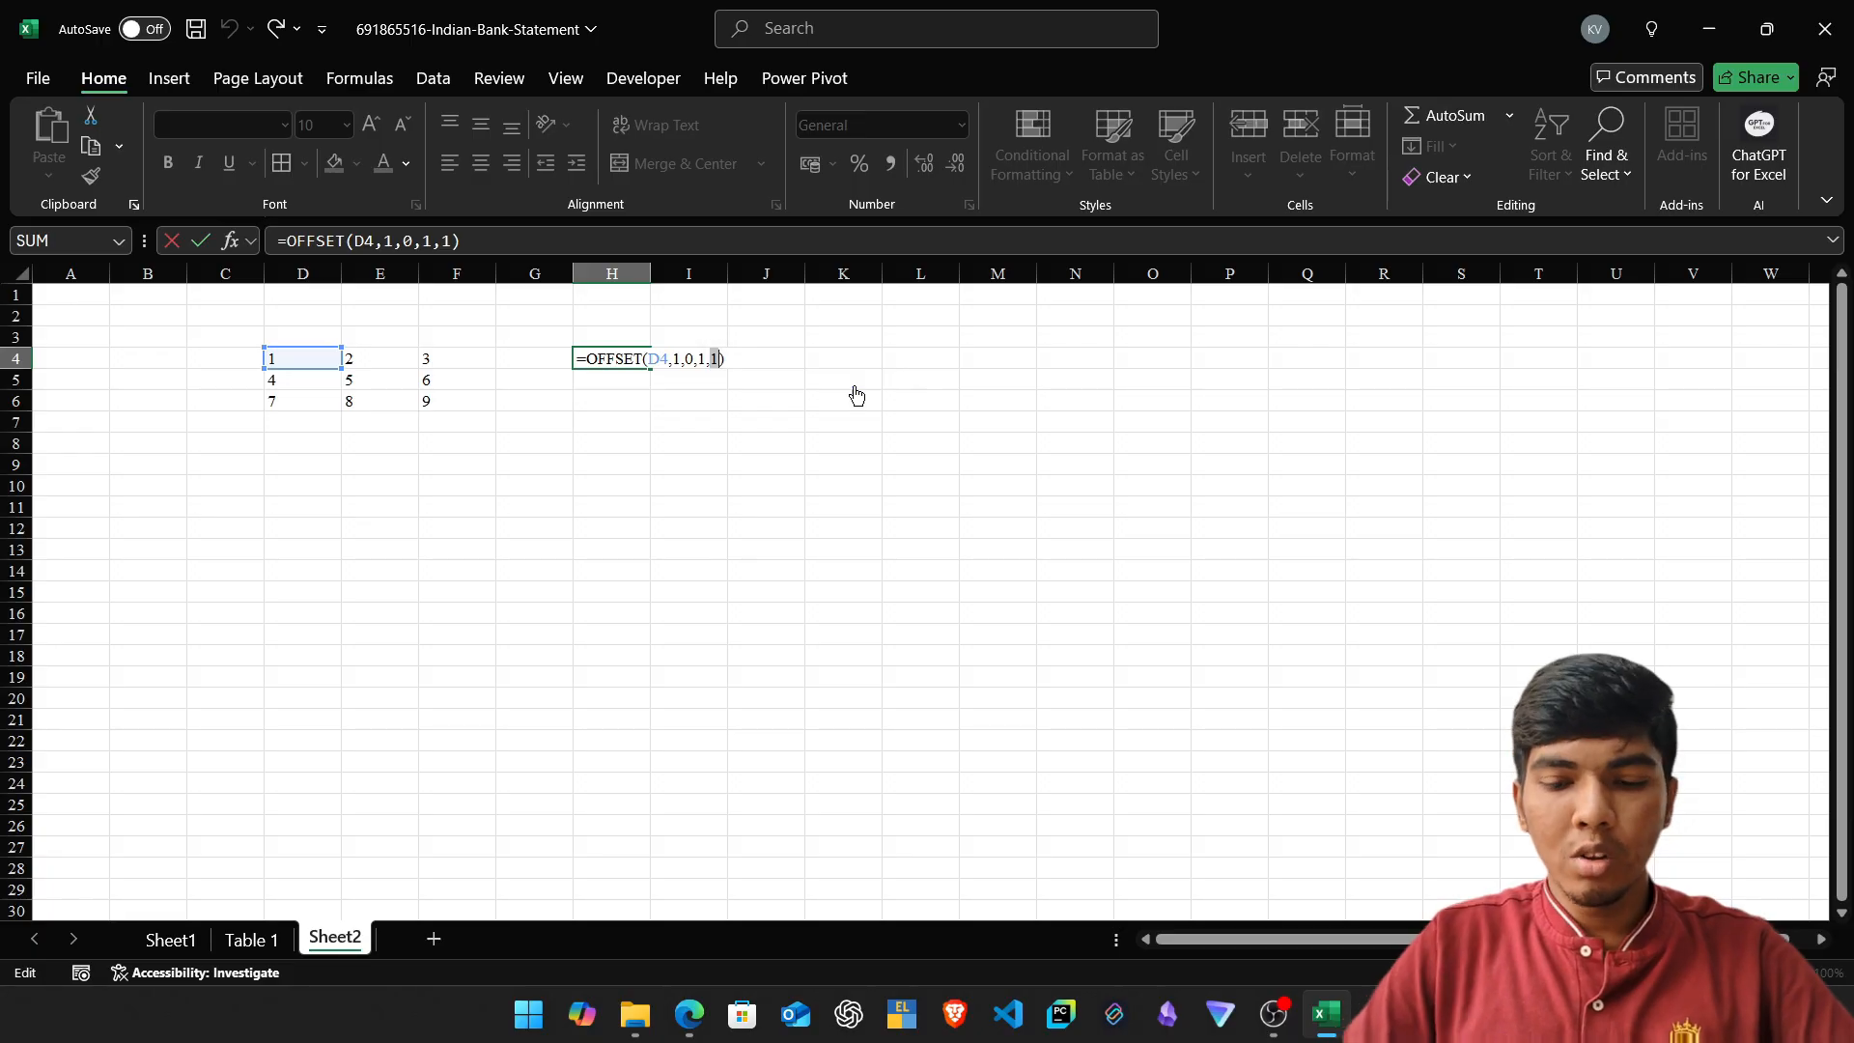
{"action": "key", "text": "Escape"}
Set the cols argument of the OFFSET formula in H4 to 1 and review its row and column offsets.
{"action": "key", "text": "F2"}
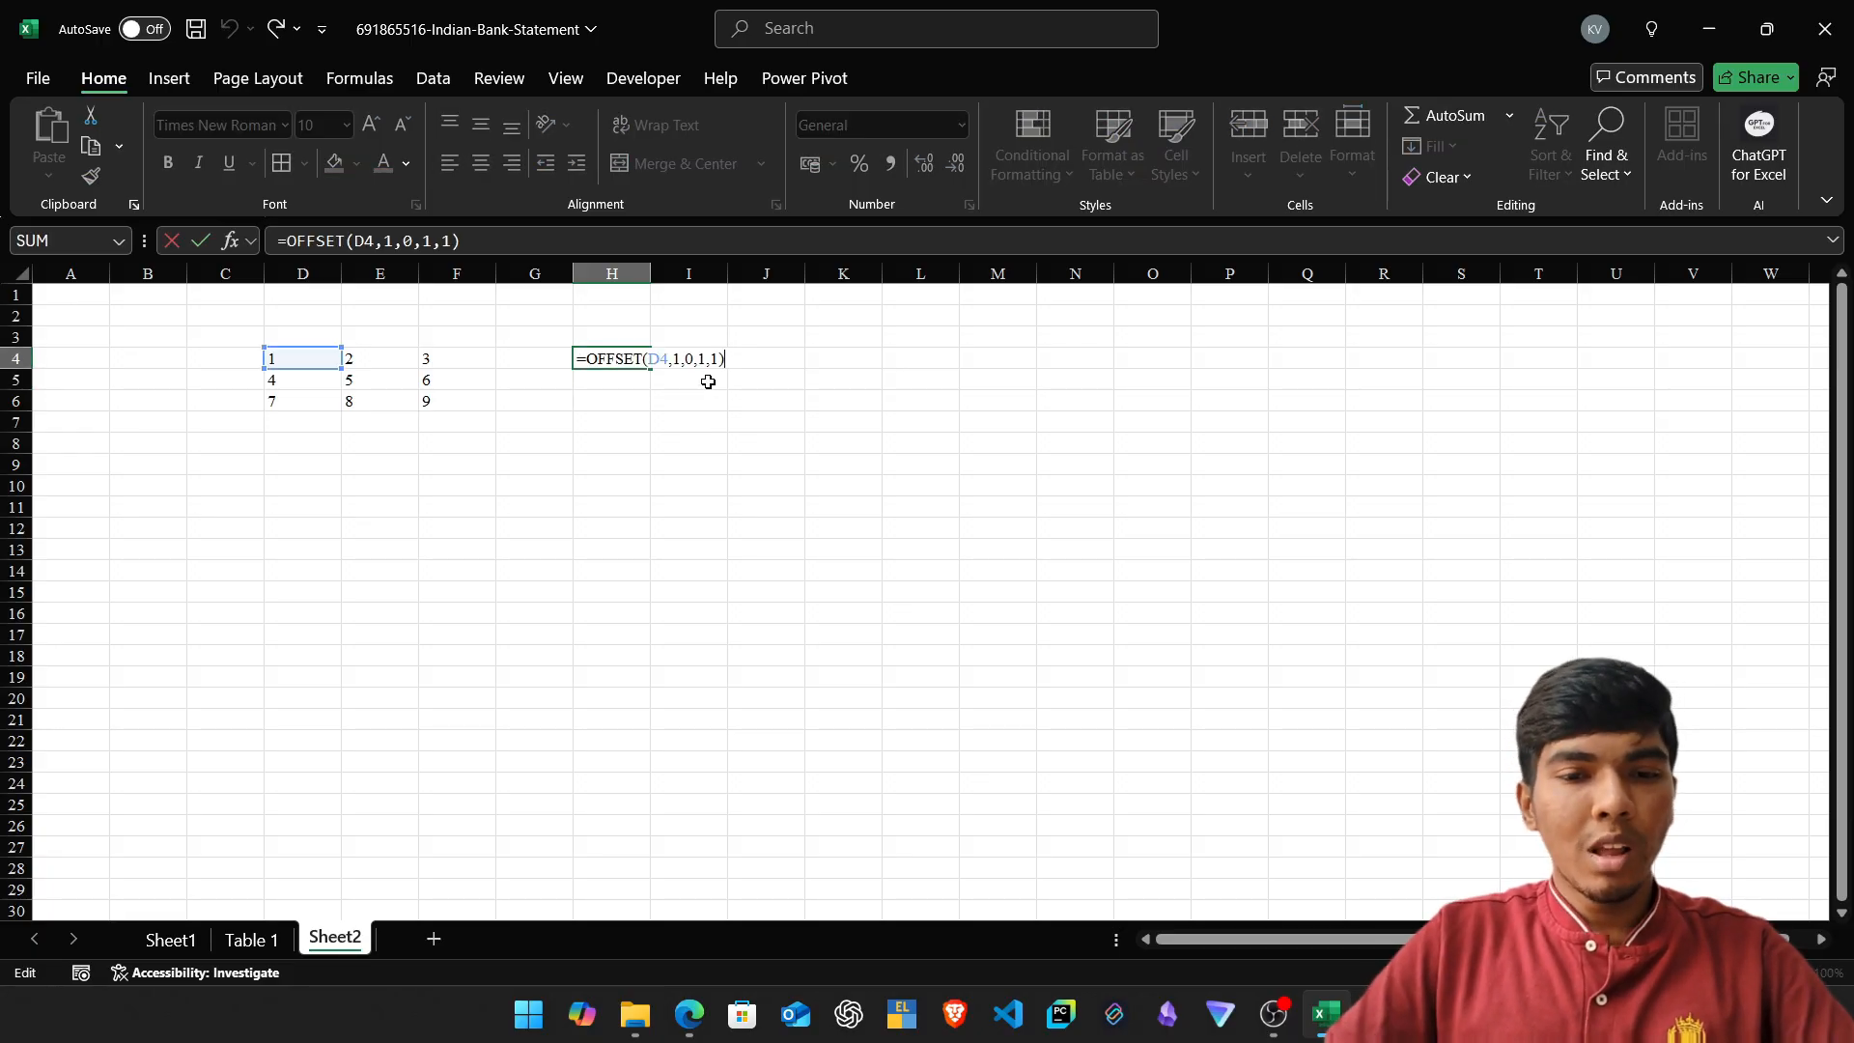
{"action": "left_click", "coordinate": [690, 360]}
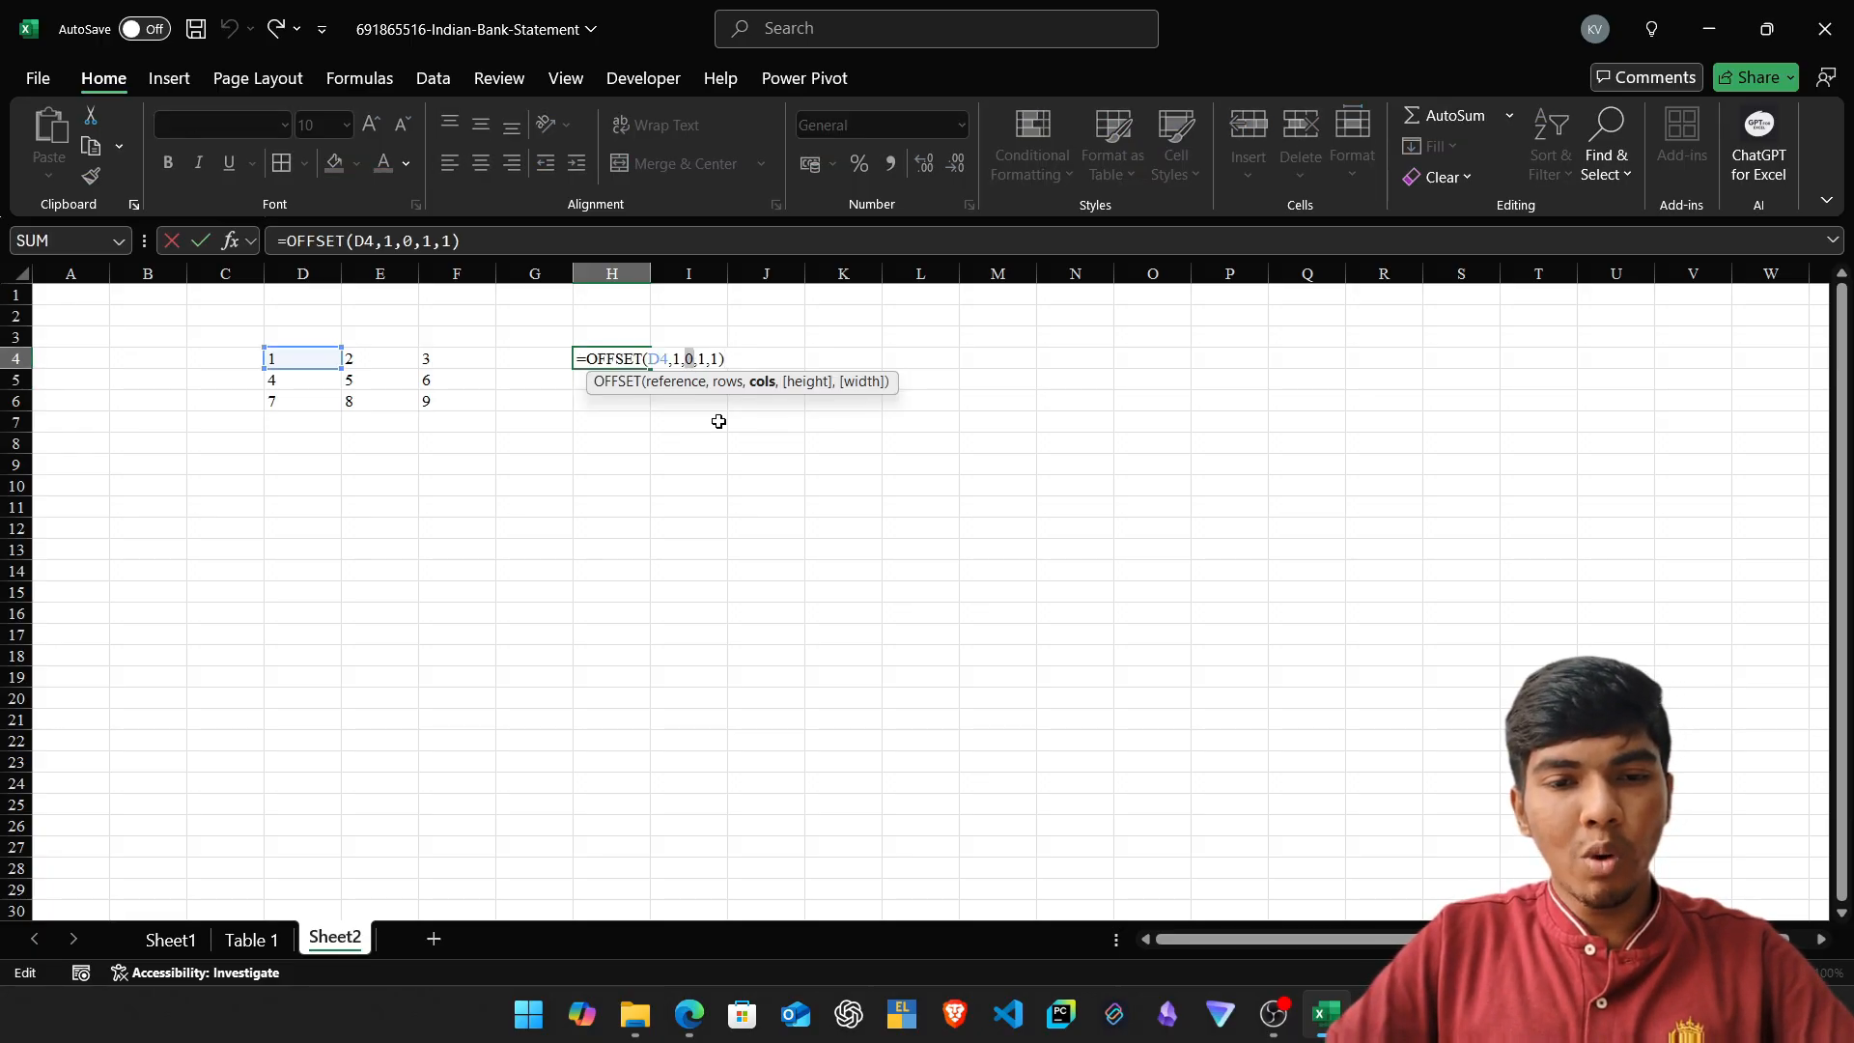
{"action": "type", "text": "1"}
{"action": "key", "text": "Return"}
{"action": "key", "text": "Up"}
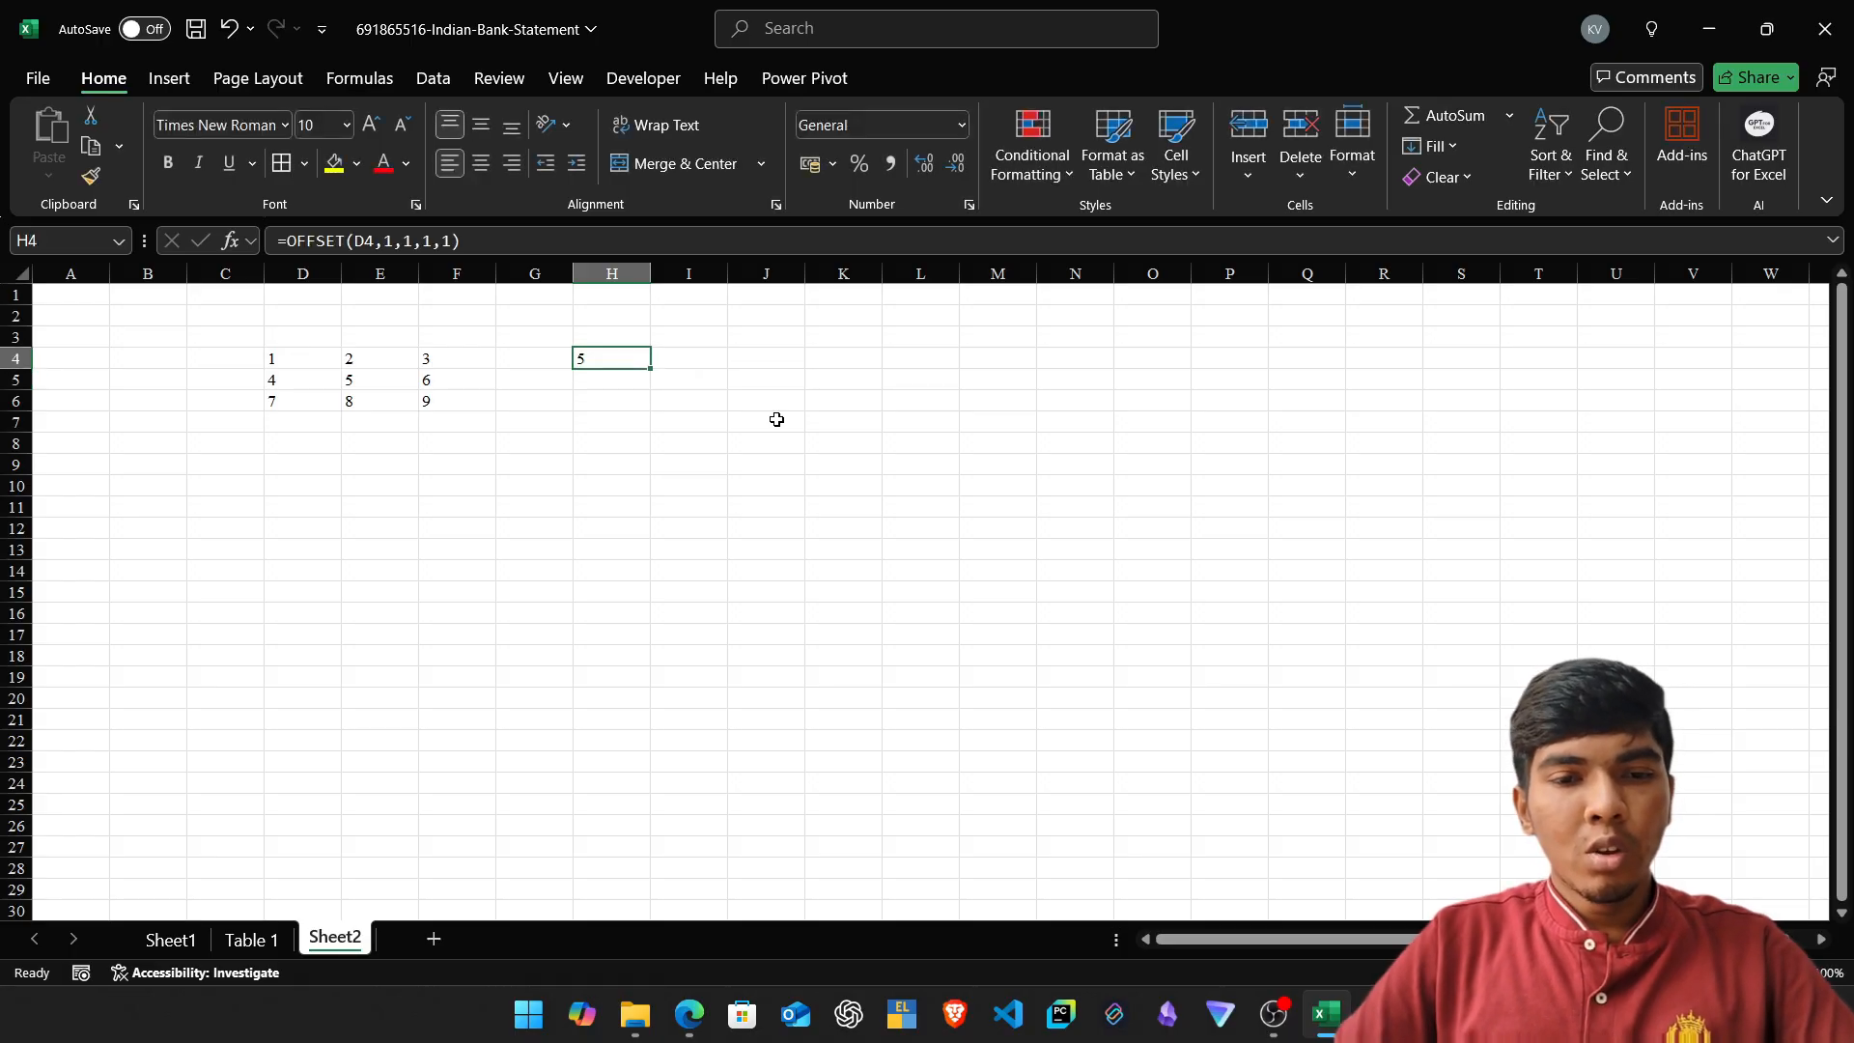
{"action": "key", "text": "F2"}
{"action": "key", "text": "Escape"}
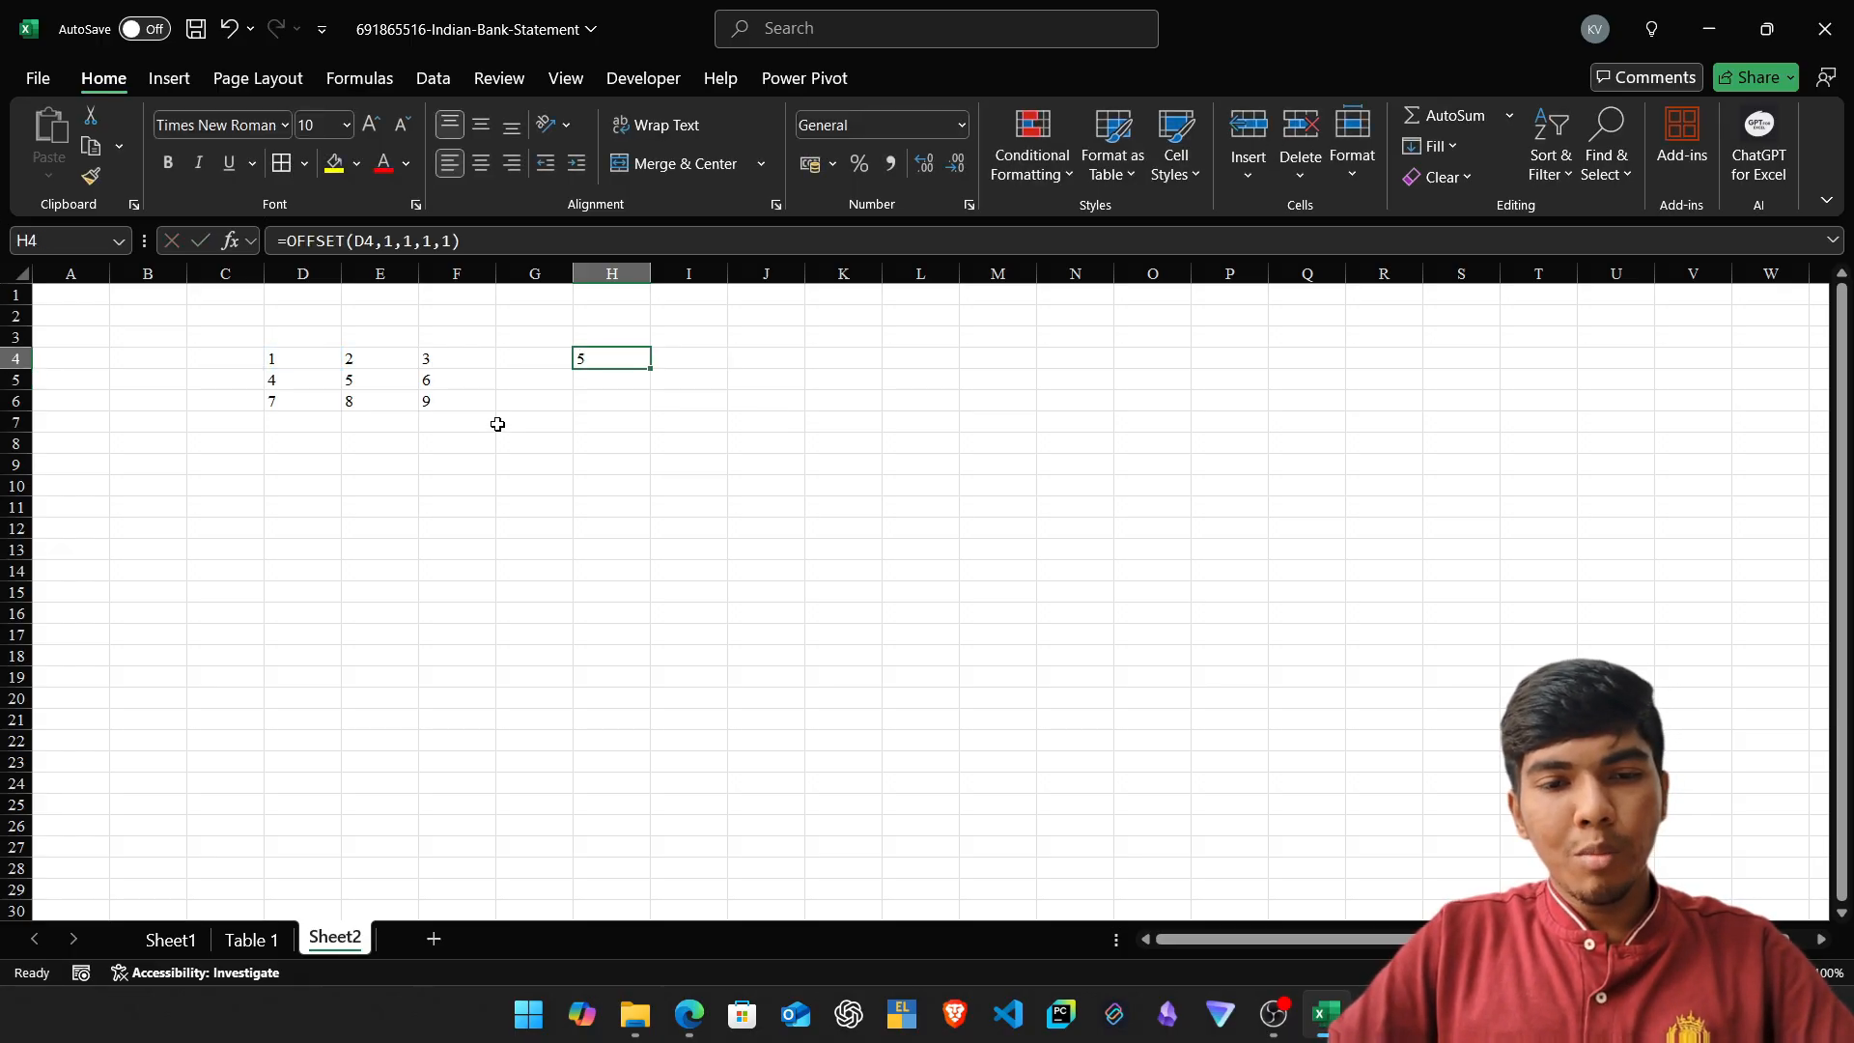
{"action": "key", "text": "F2"}
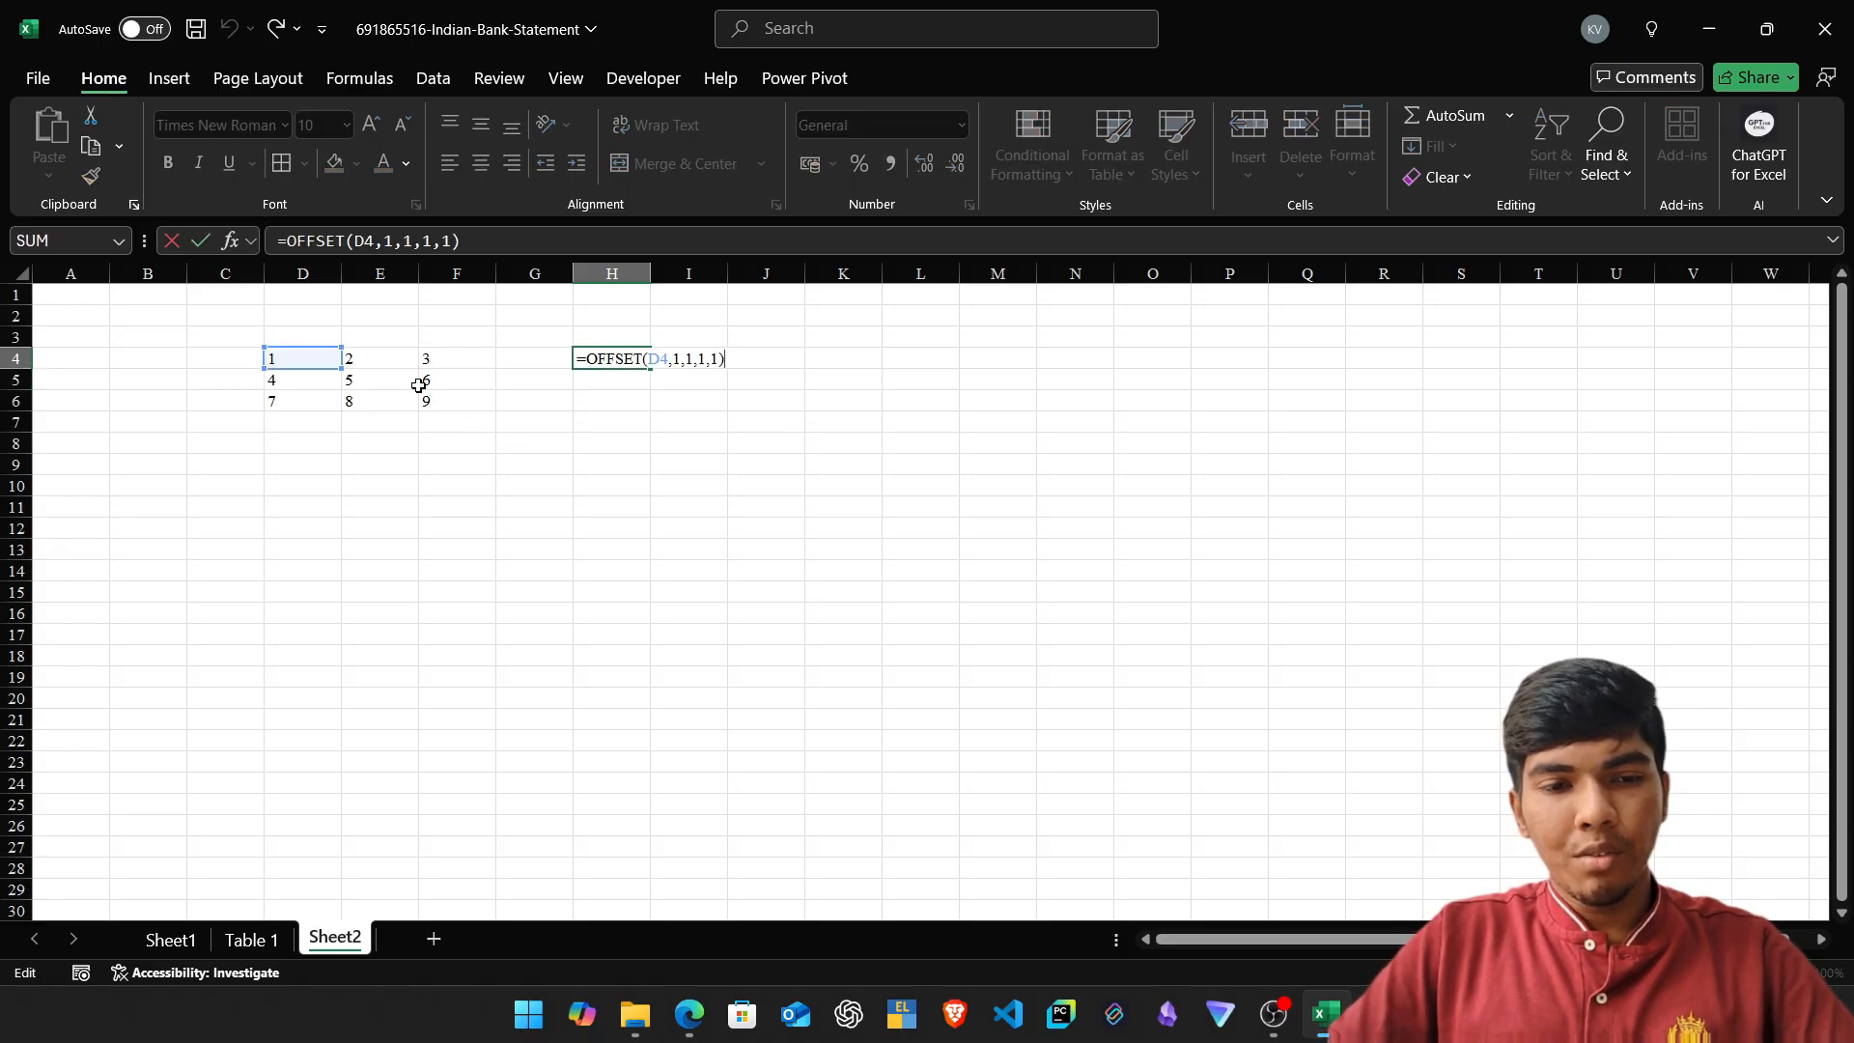
{"action": "left_click", "coordinate": [679, 358]}
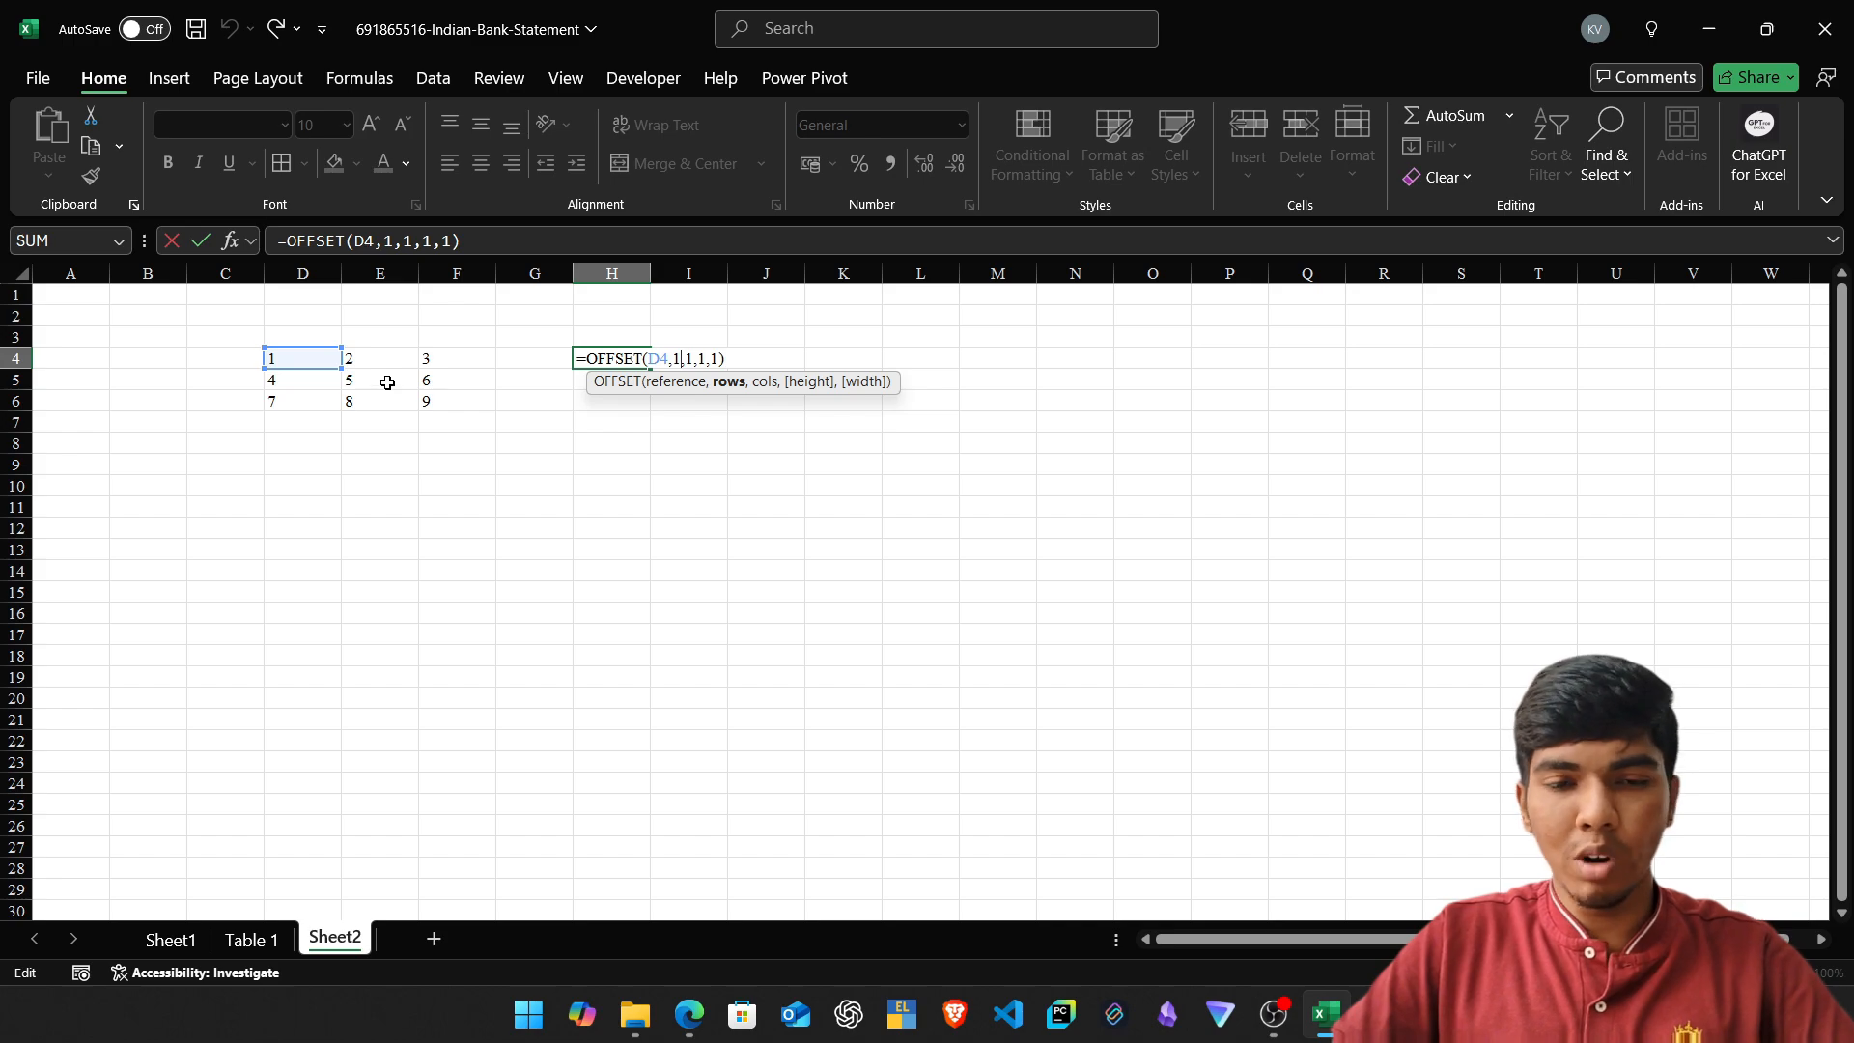
{"action": "key", "text": "Return"}
{"action": "key", "text": "Up"}
Set both height and width in H4's OFFSET formula to 2 and compare its output with E5:F6.
{"action": "key", "text": "F2"}
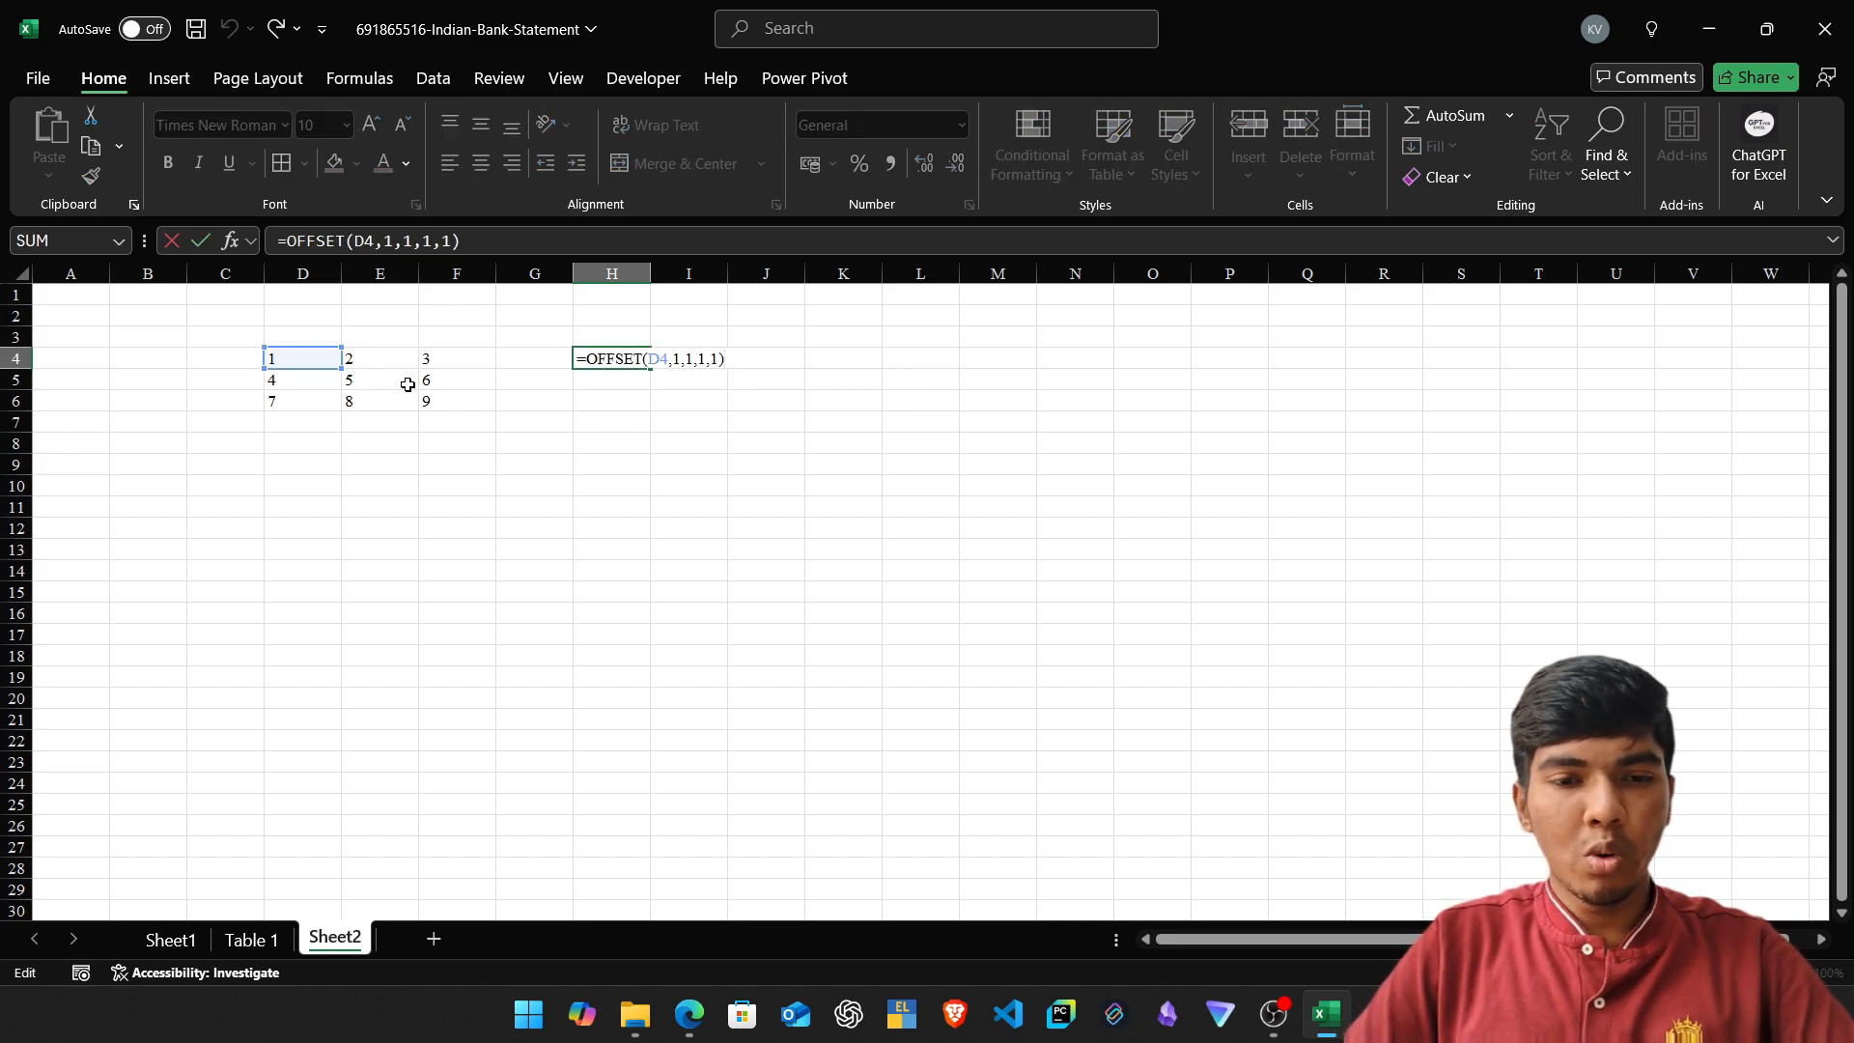
{"action": "key", "text": "Left"}
{"action": "key", "text": "Left"}
{"action": "key", "text": "Left"}
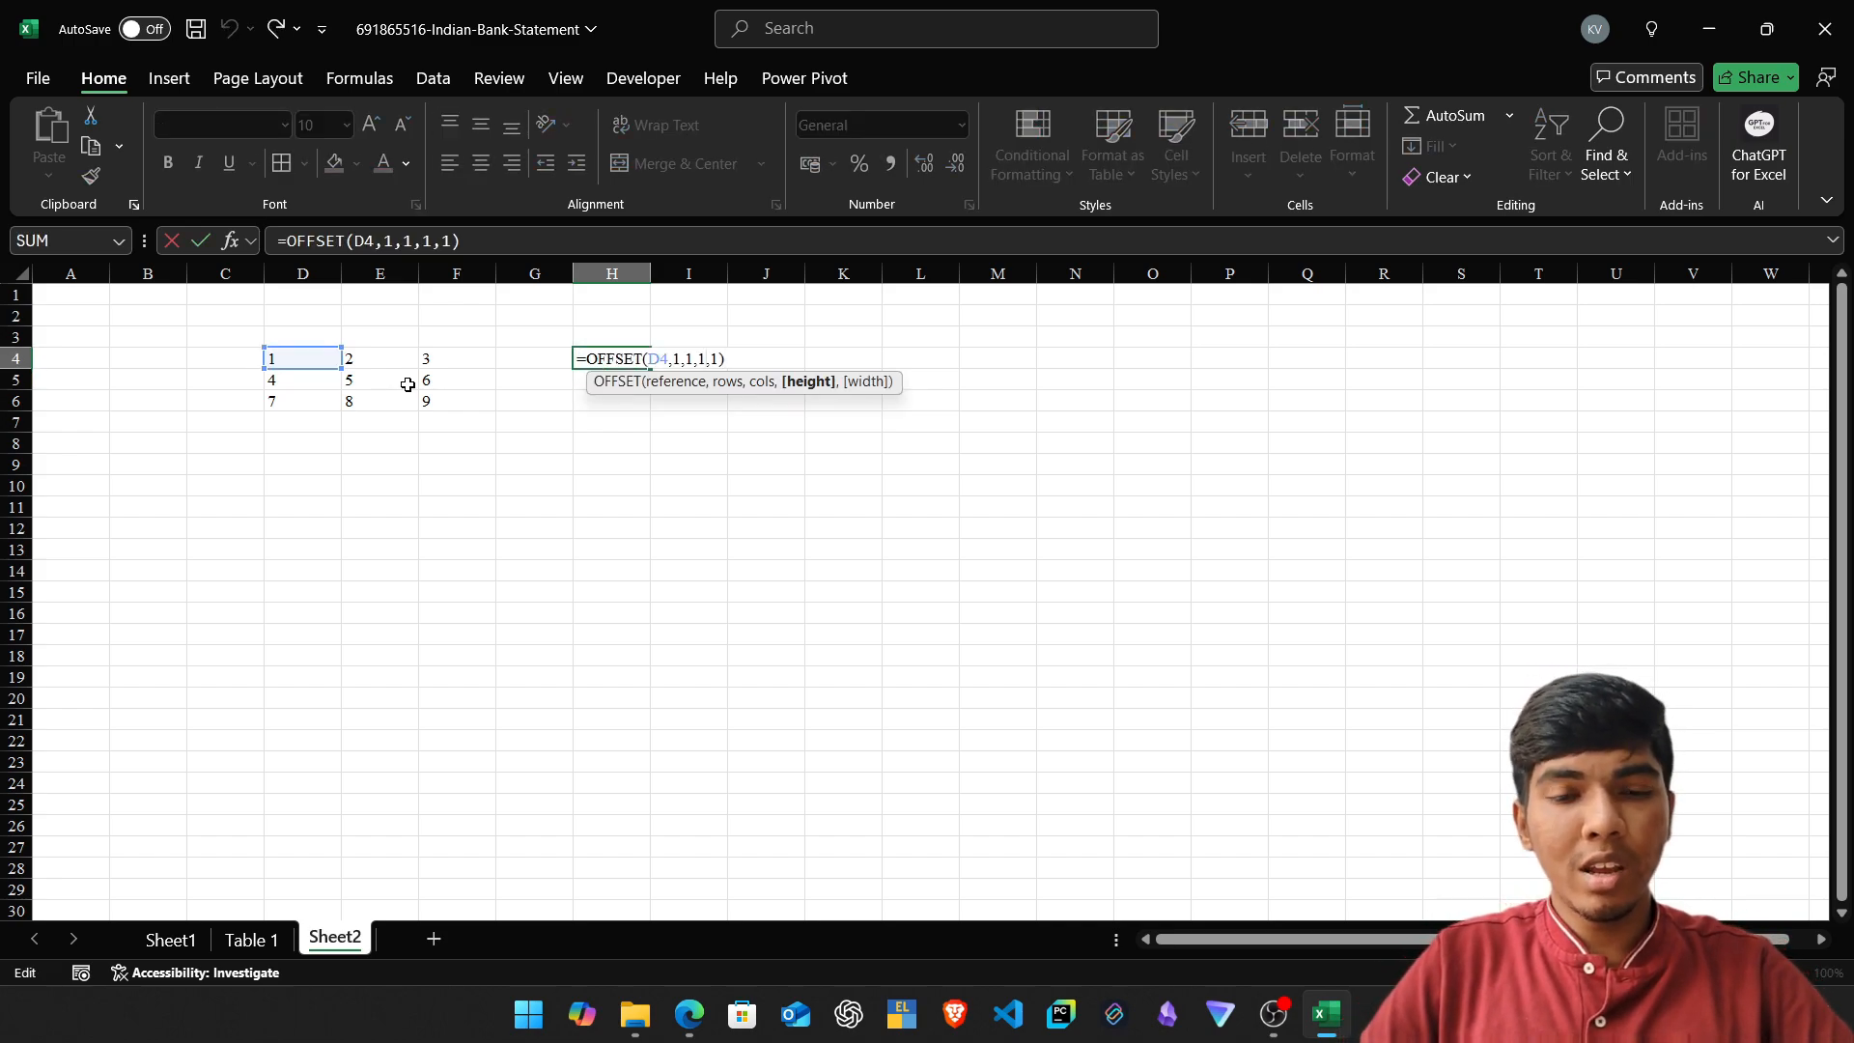
{"action": "key", "text": "BackSpace"}
{"action": "type", "text": "2"}
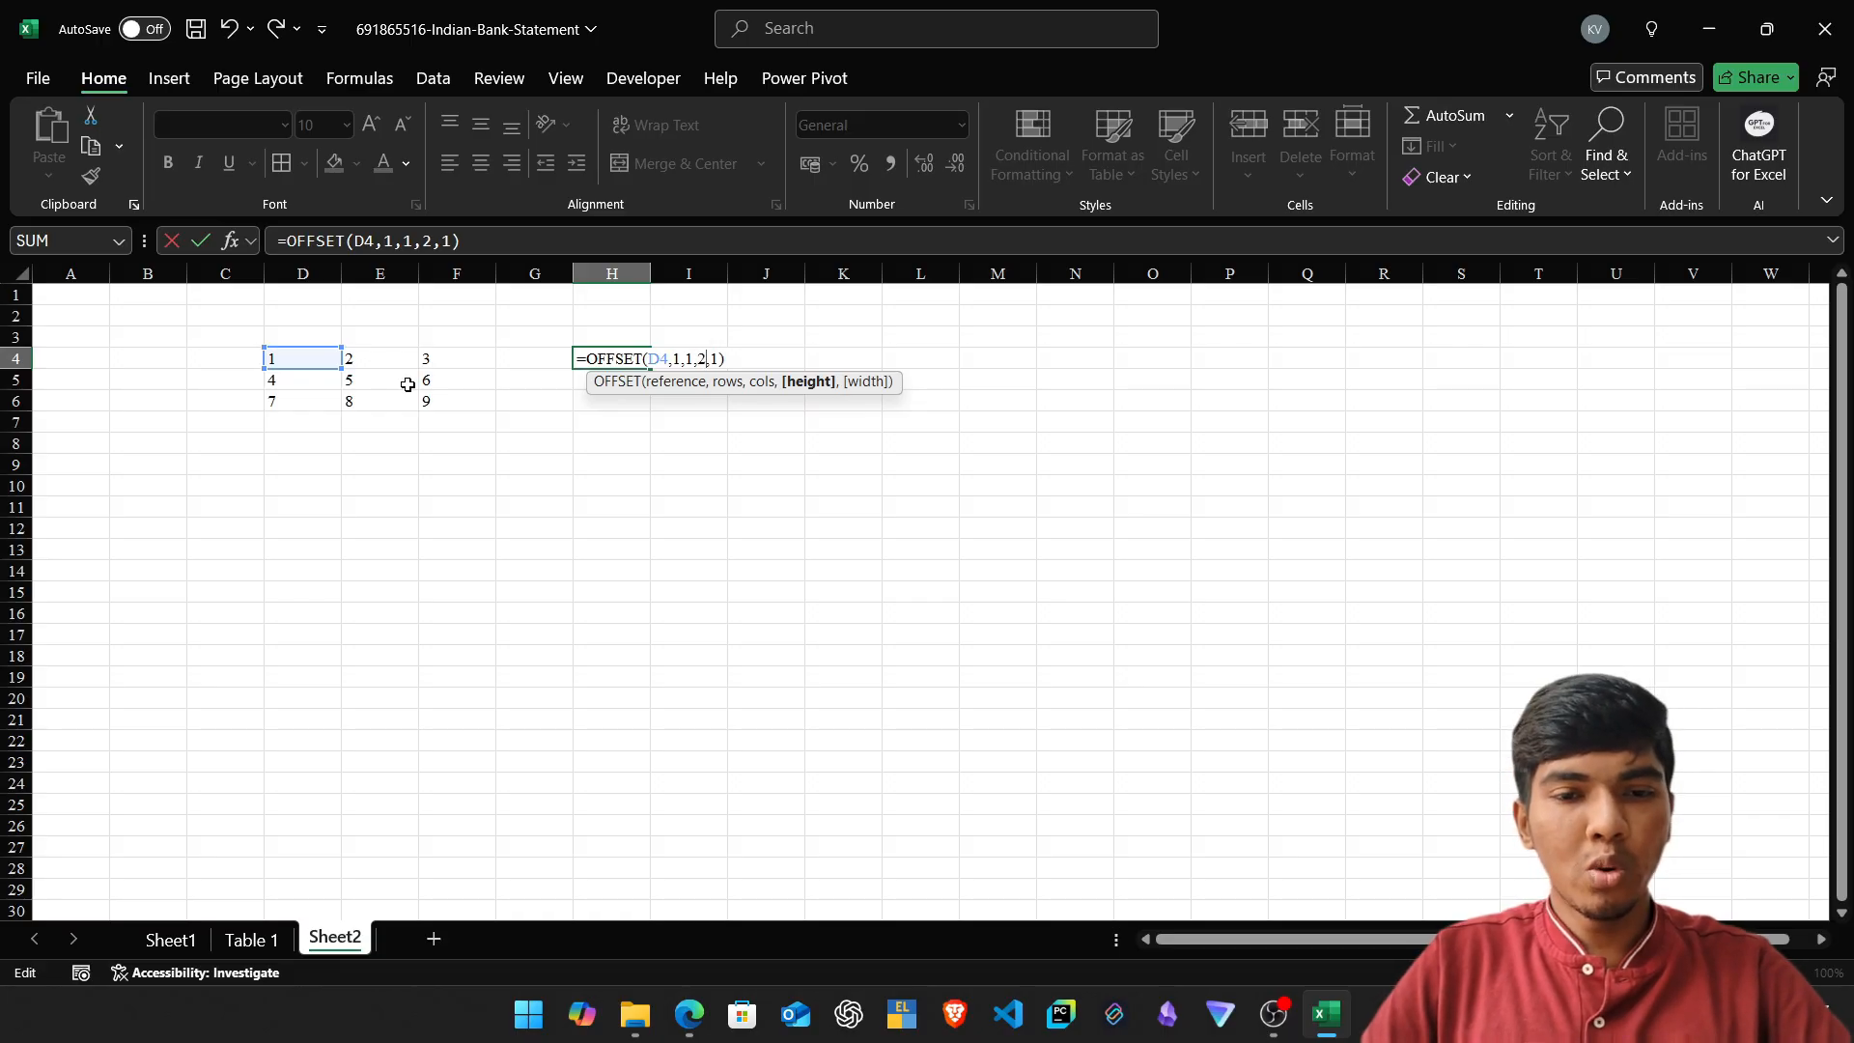
{"action": "key", "text": "Right"}
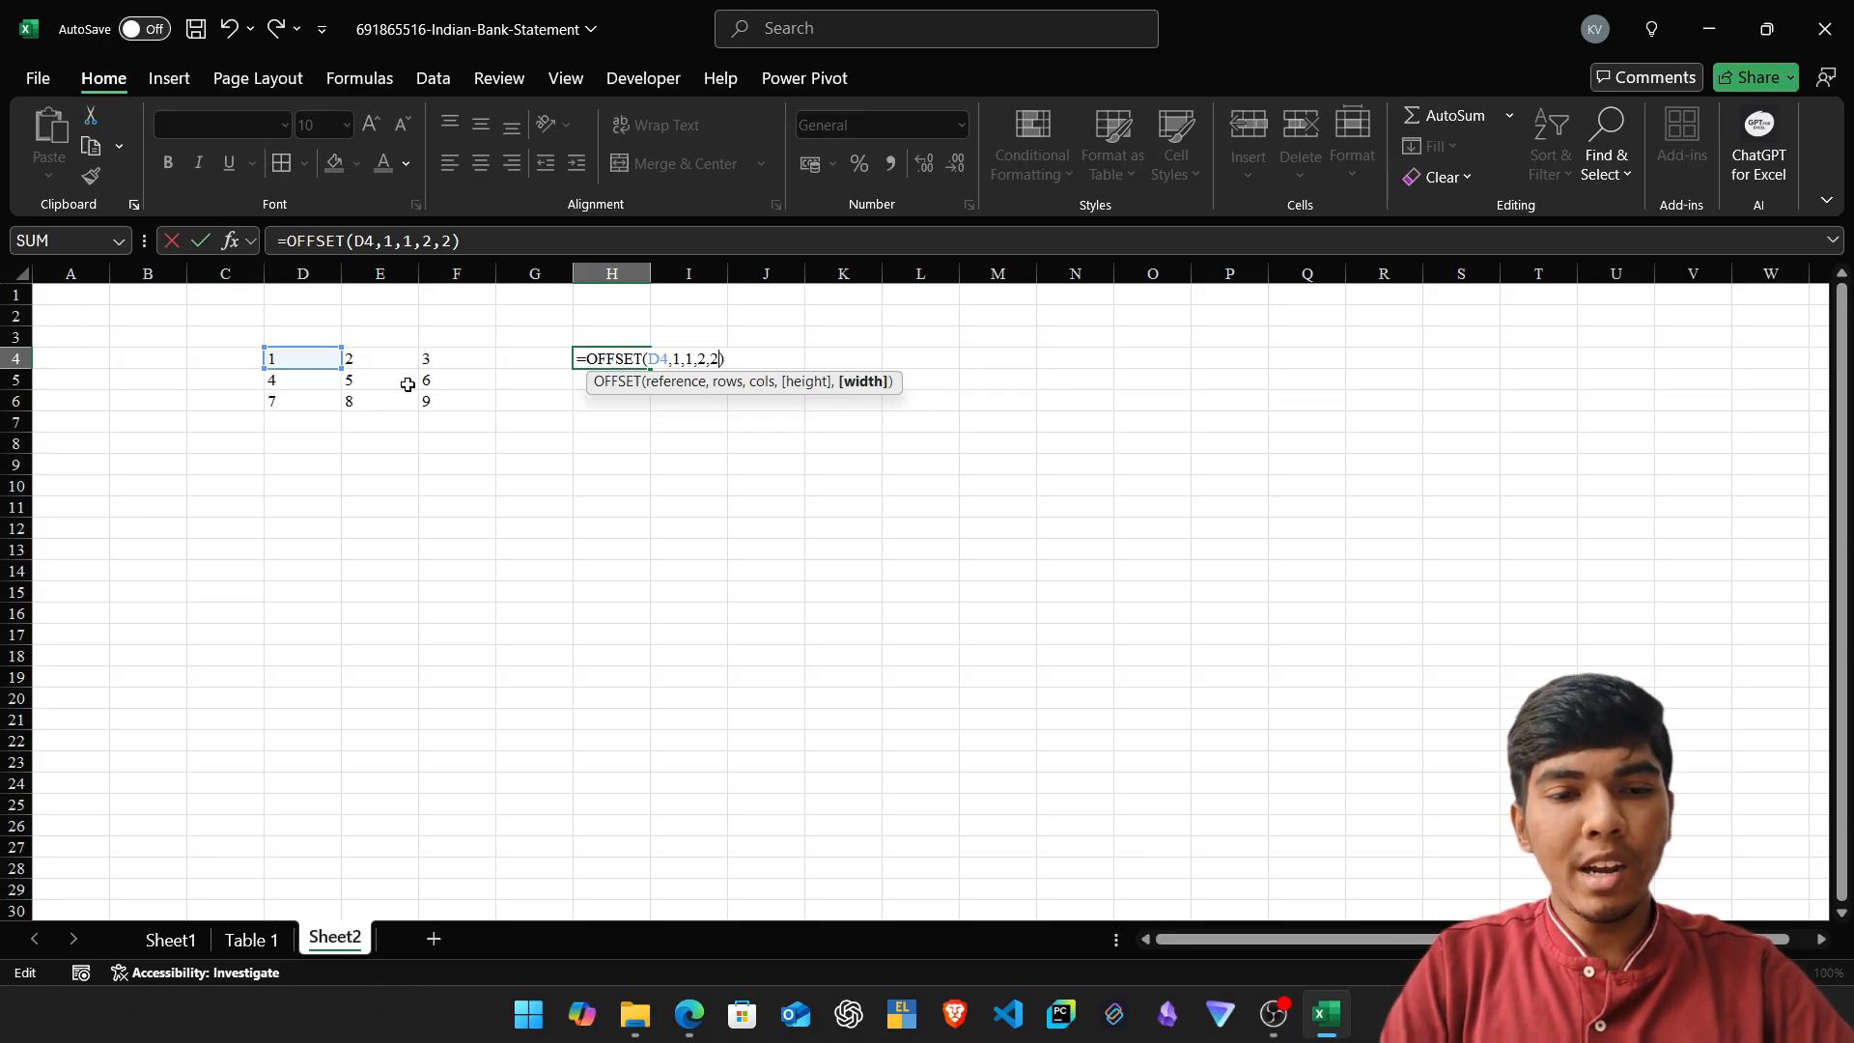
{"action": "key", "text": "Return"}
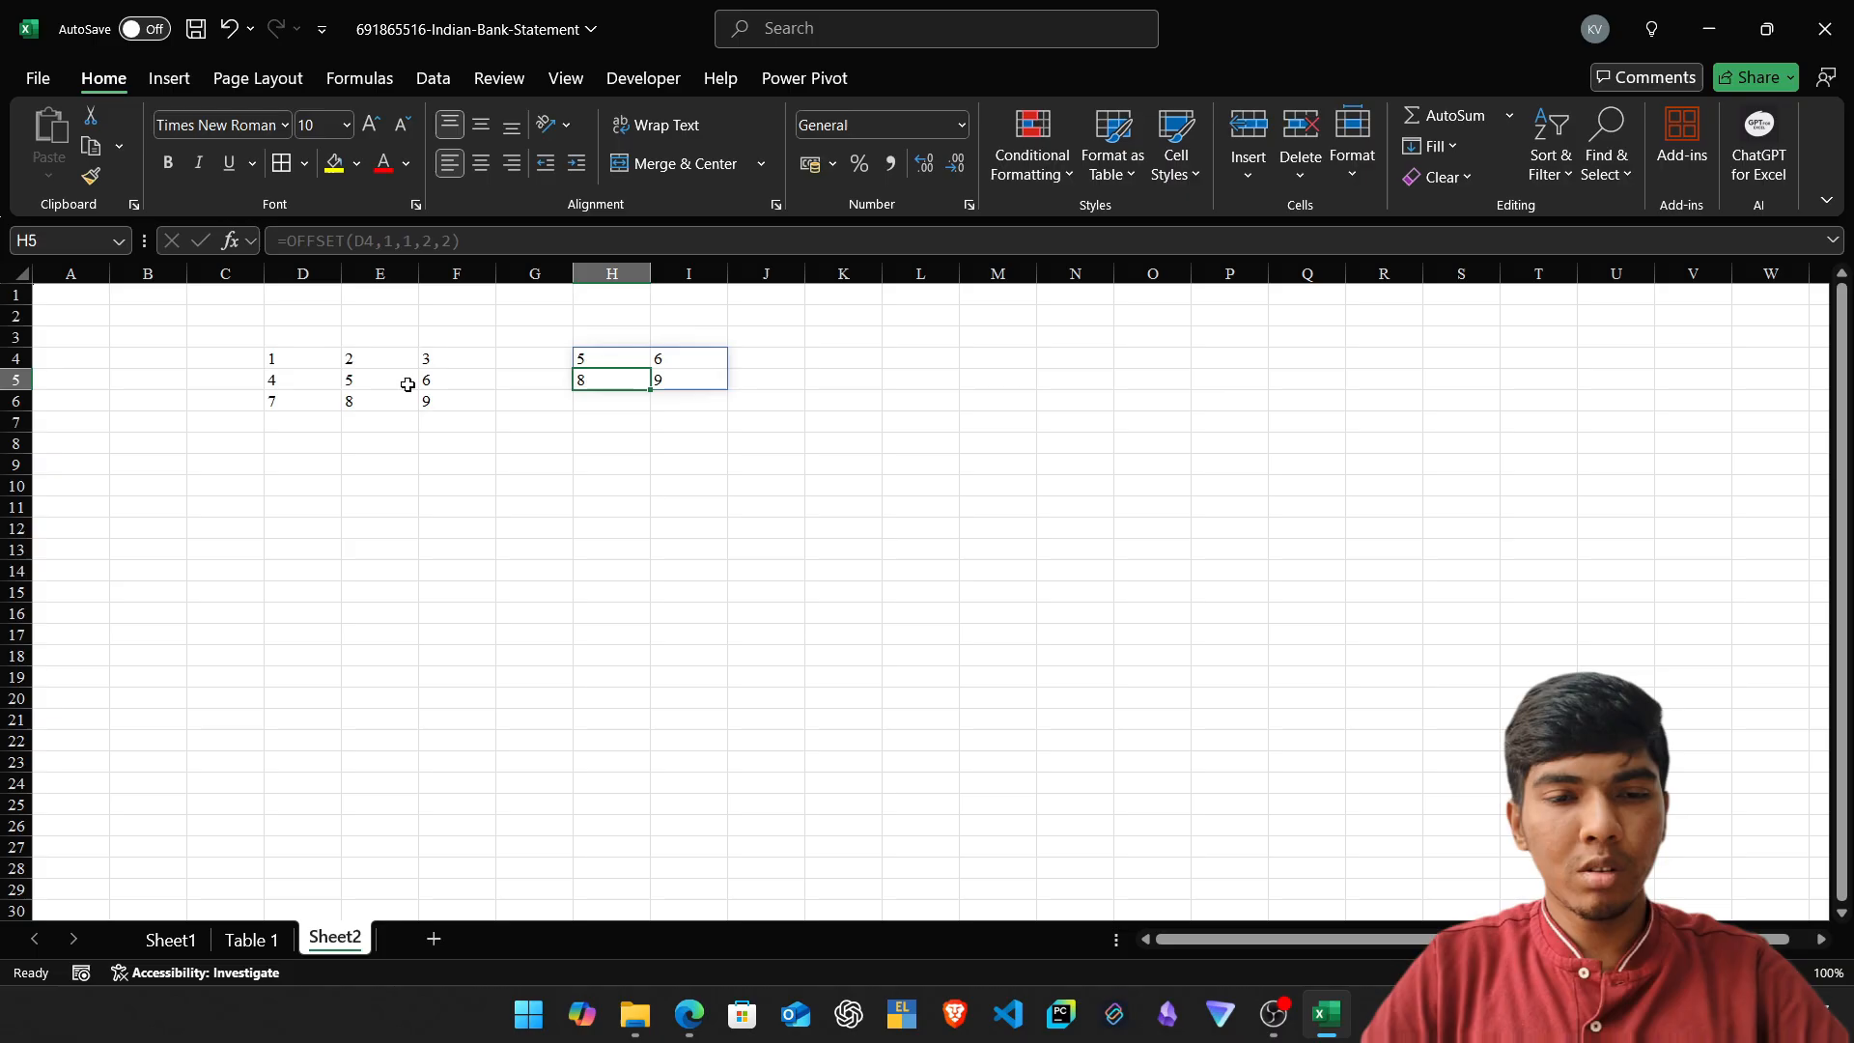
{"action": "key", "text": "Up"}
{"action": "key", "text": "F2"}
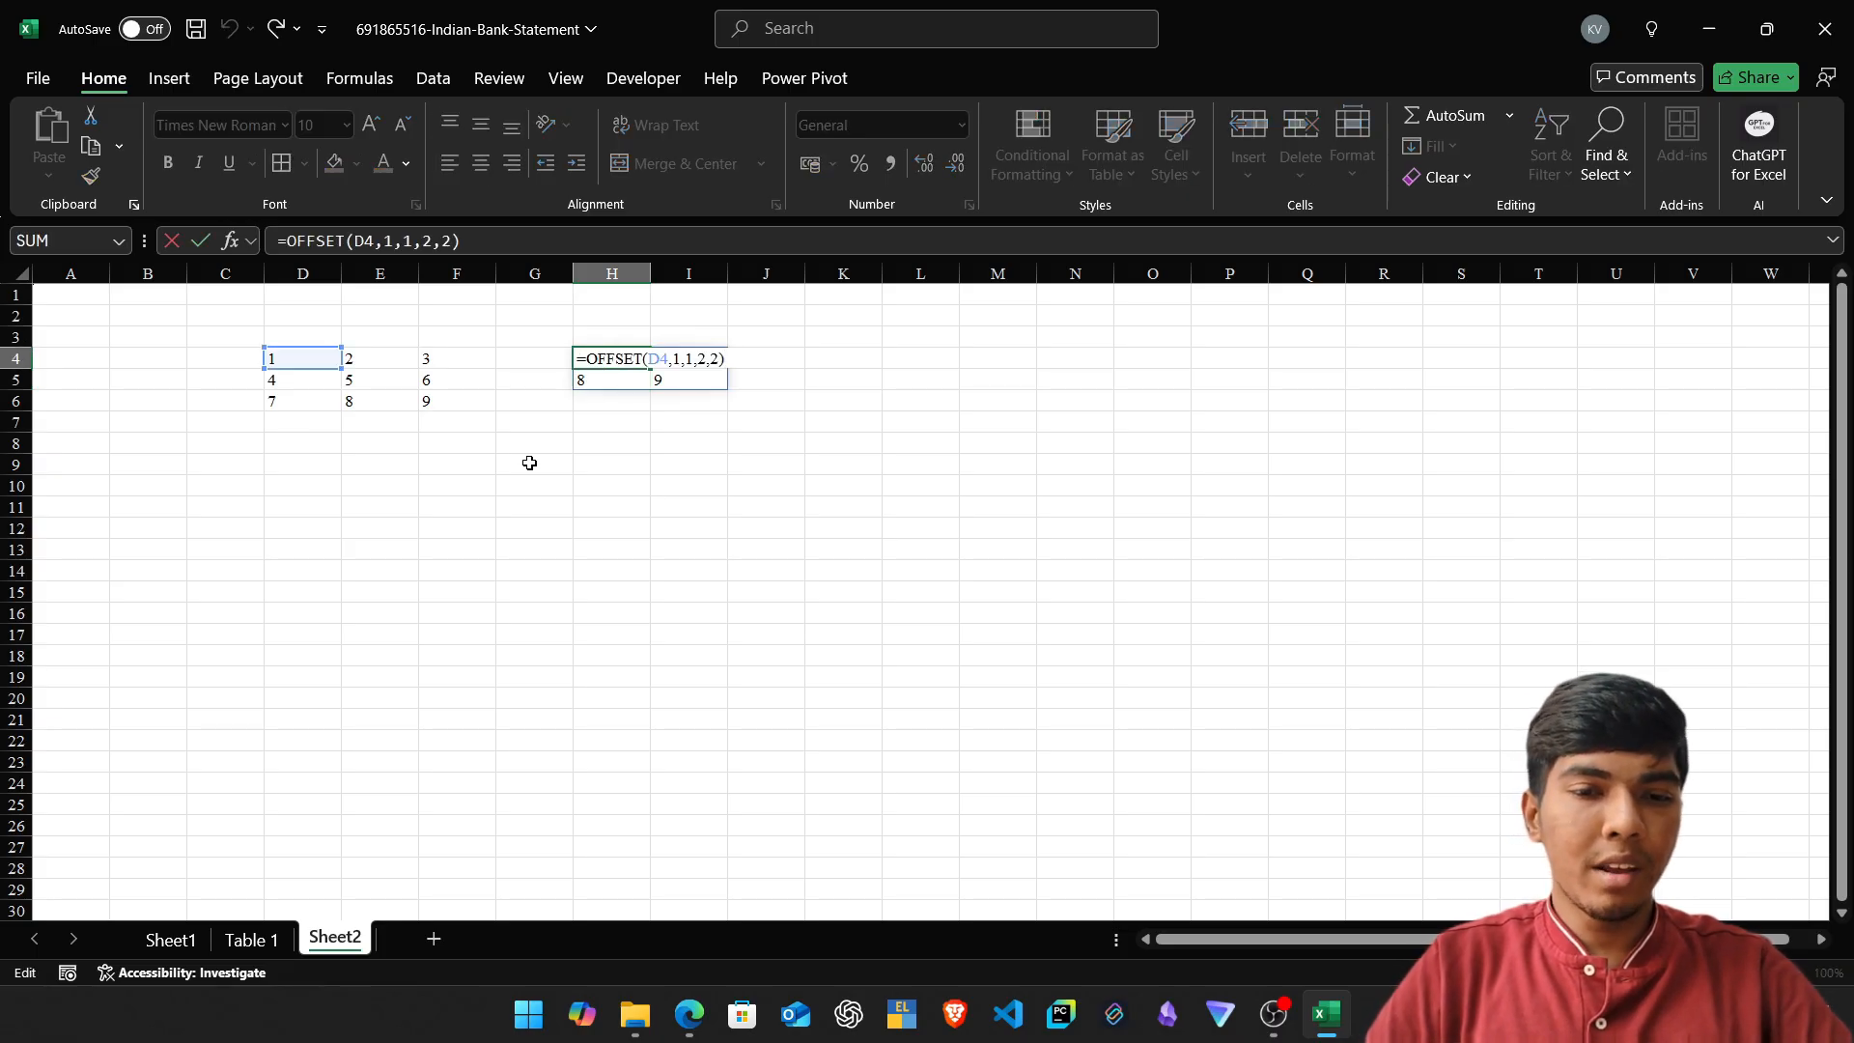
{"action": "key", "text": "Escape"}
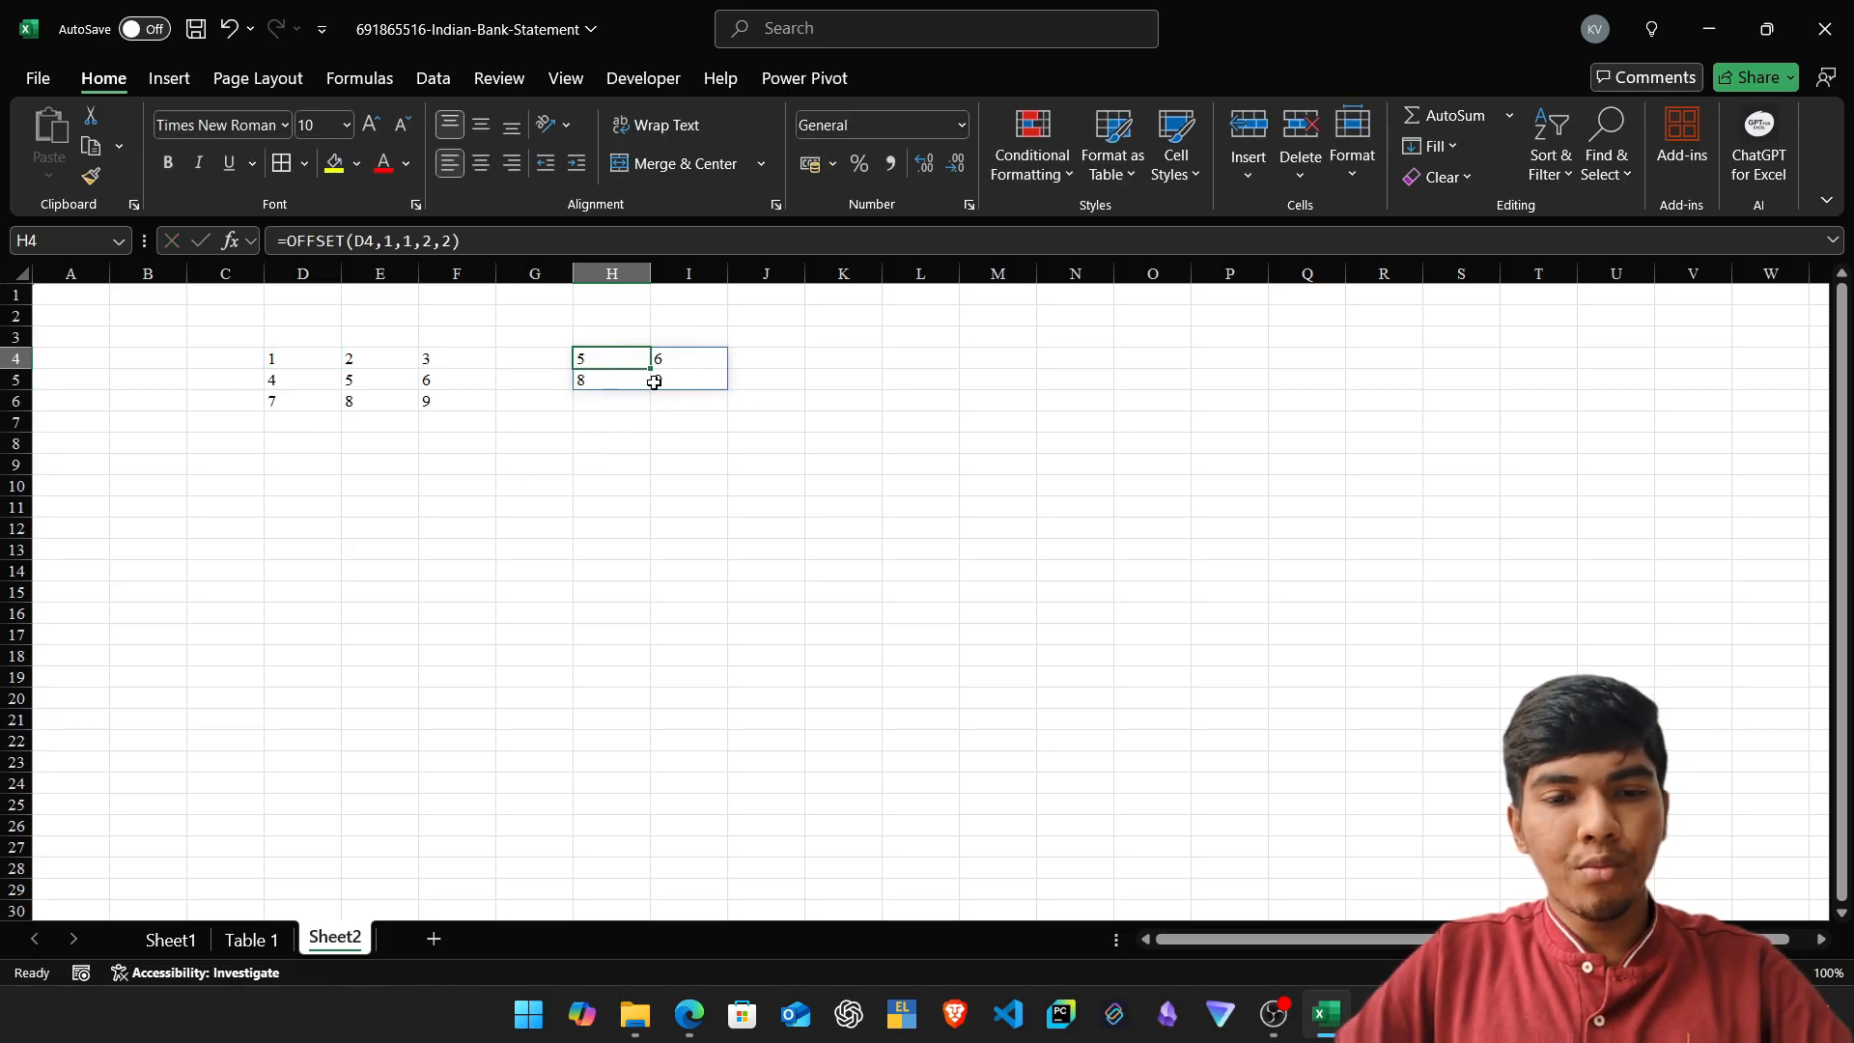
{"action": "left_click_drag", "start_coordinate": [368, 376], "coordinate": [447, 396]}
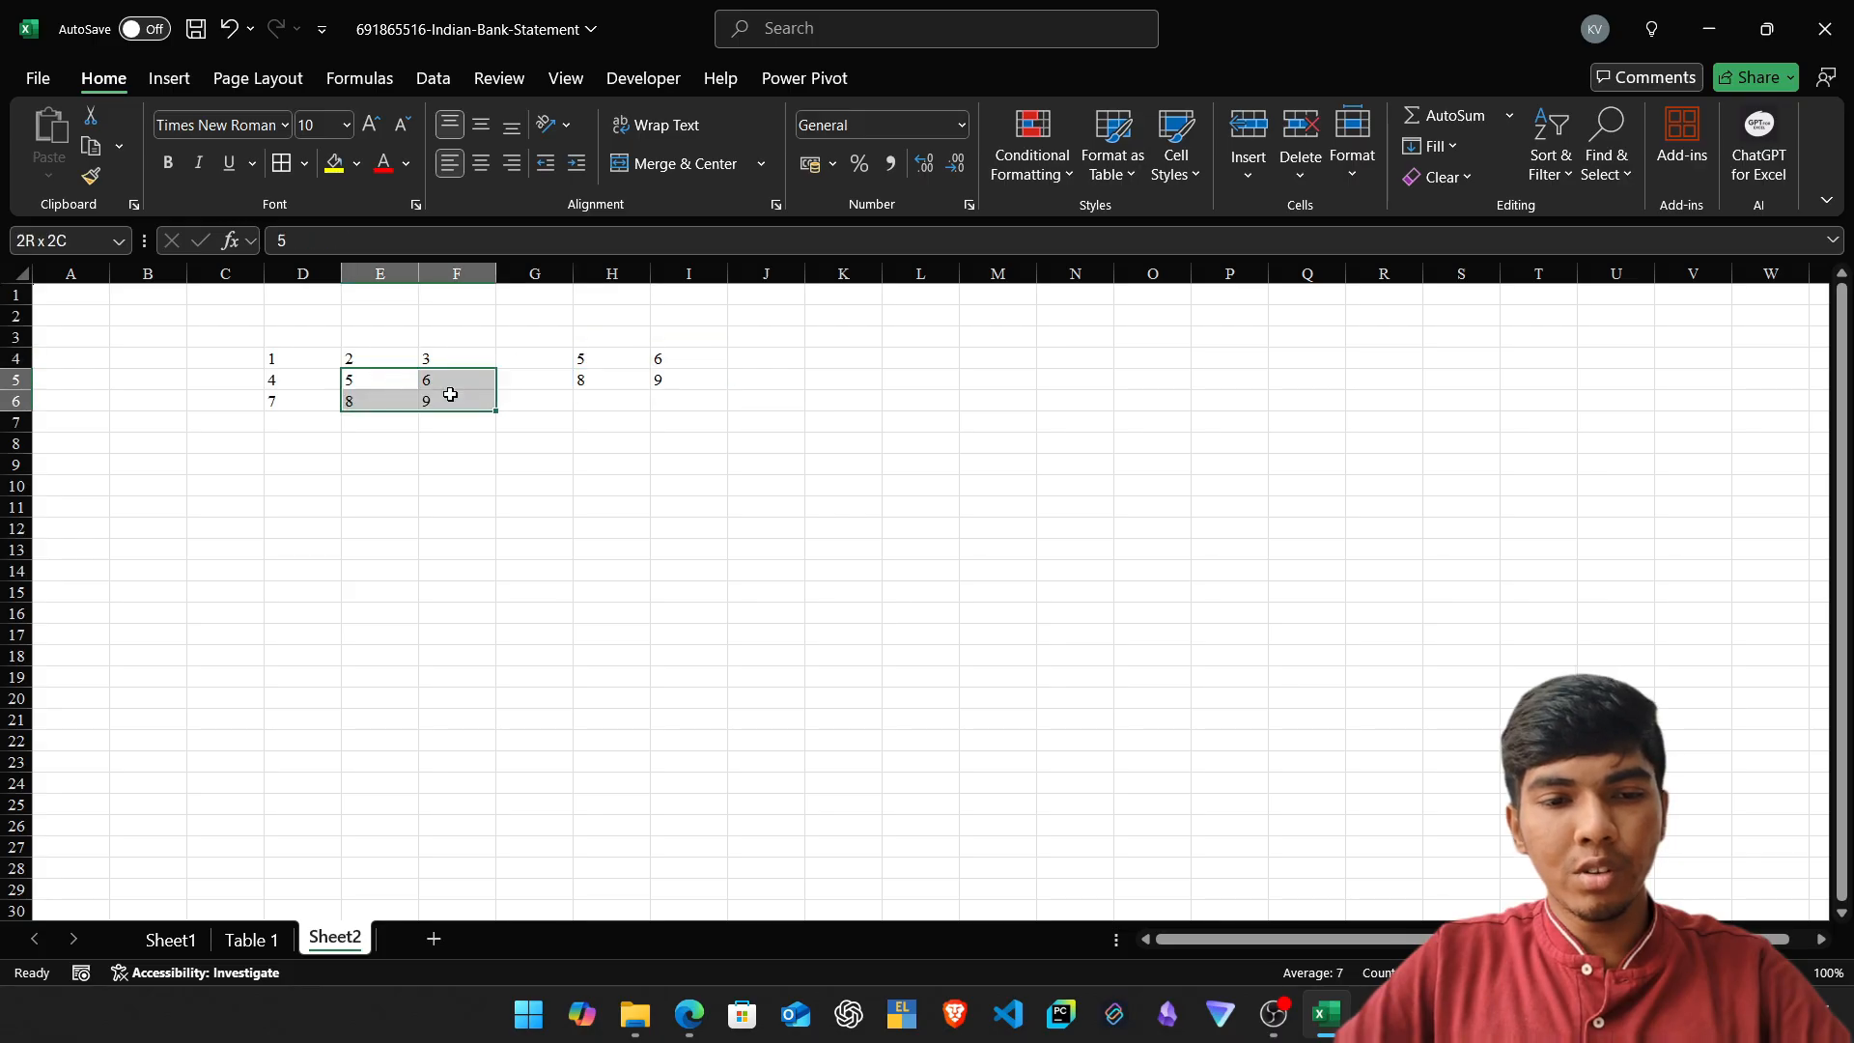
Review the rows and cols arguments of the OFFSET formula in H4 and set its width to 1.
{"action": "double_click", "coordinate": [607, 361]}
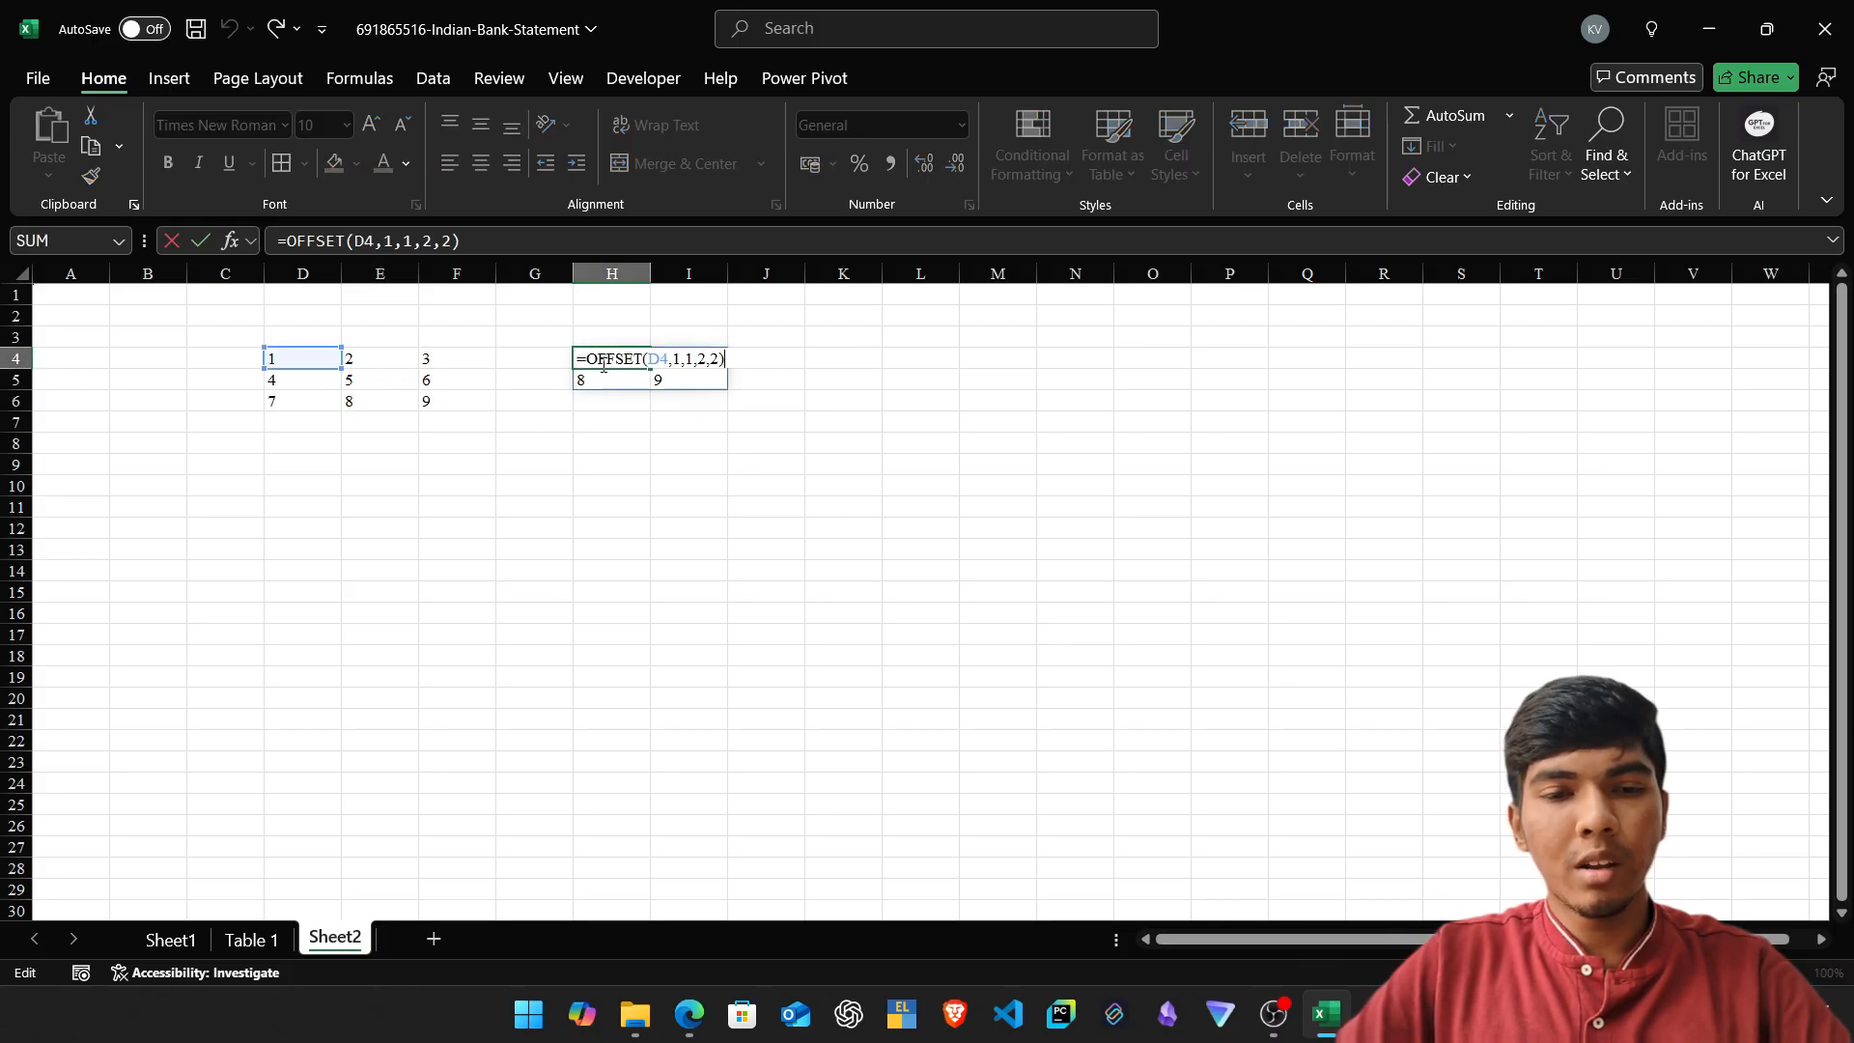
{"action": "double_click", "coordinate": [678, 359]}
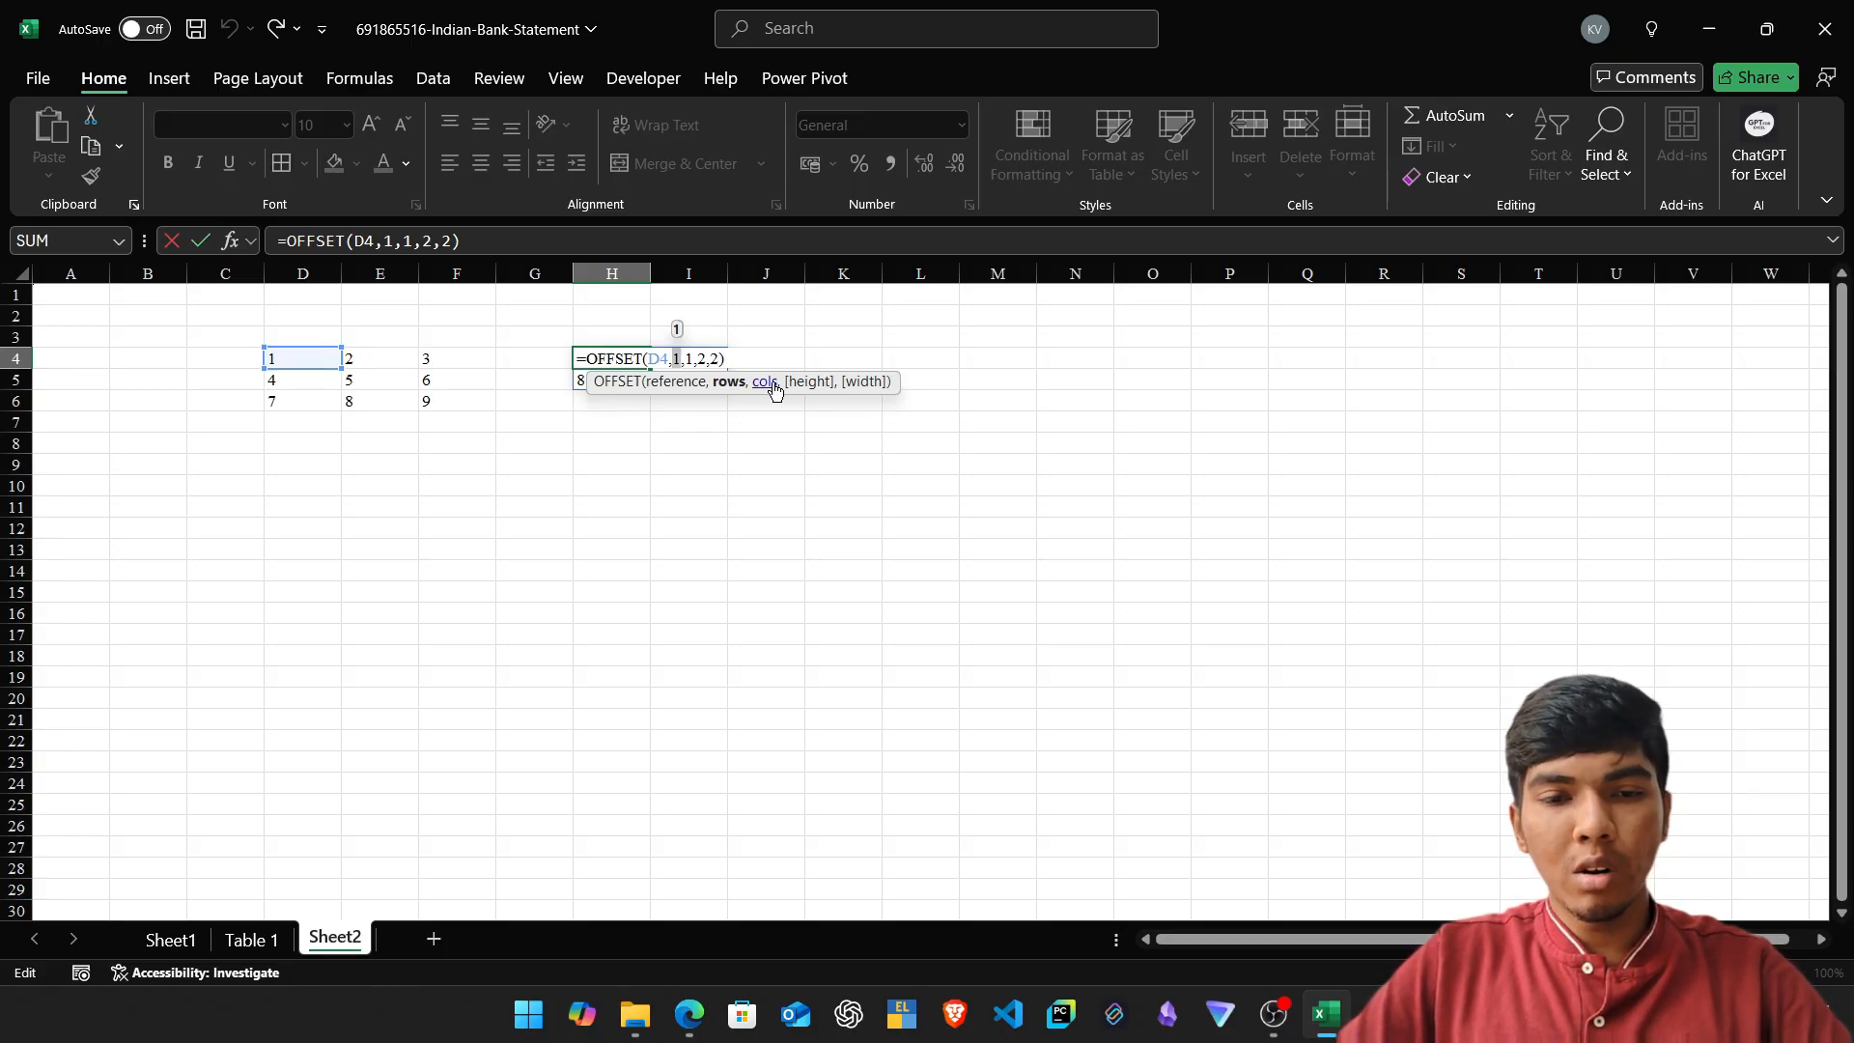
{"action": "left_click", "coordinate": [766, 381]}
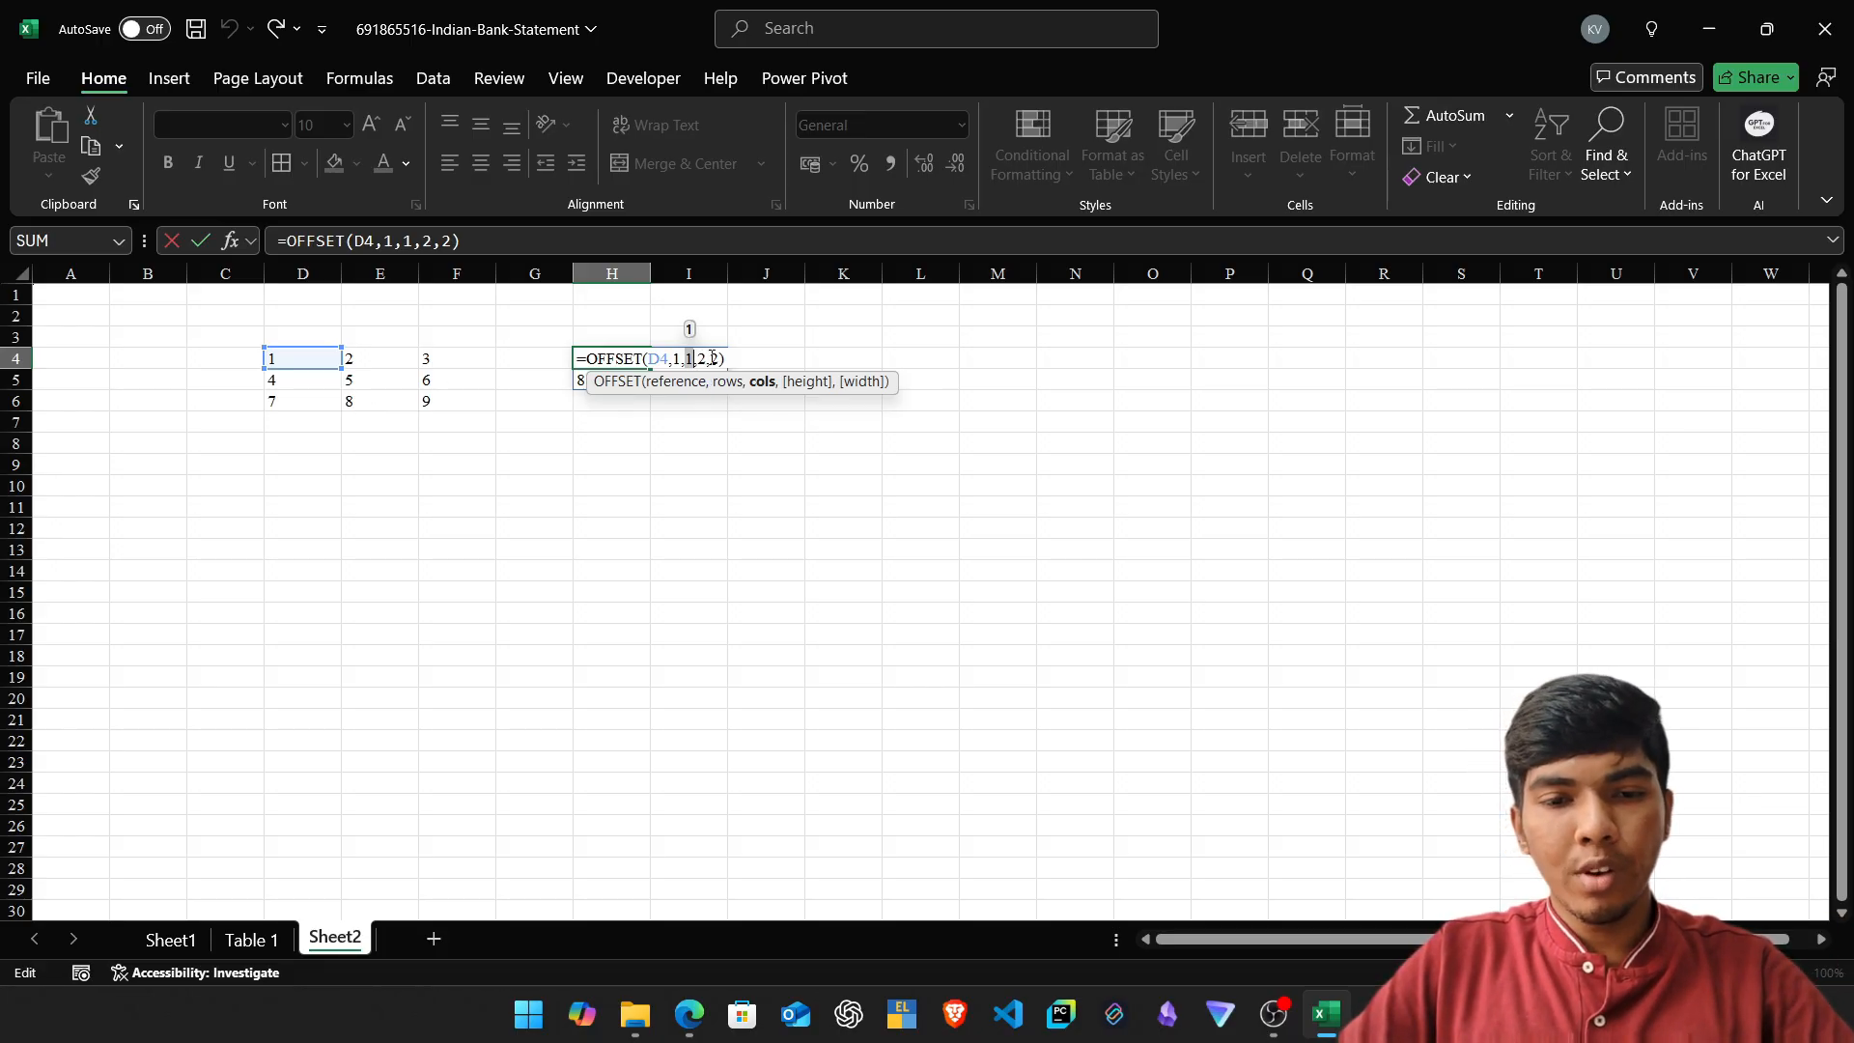
{"action": "left_click", "coordinate": [715, 358]}
{"action": "key", "text": "BackSpace"}
{"action": "type", "text": "1"}
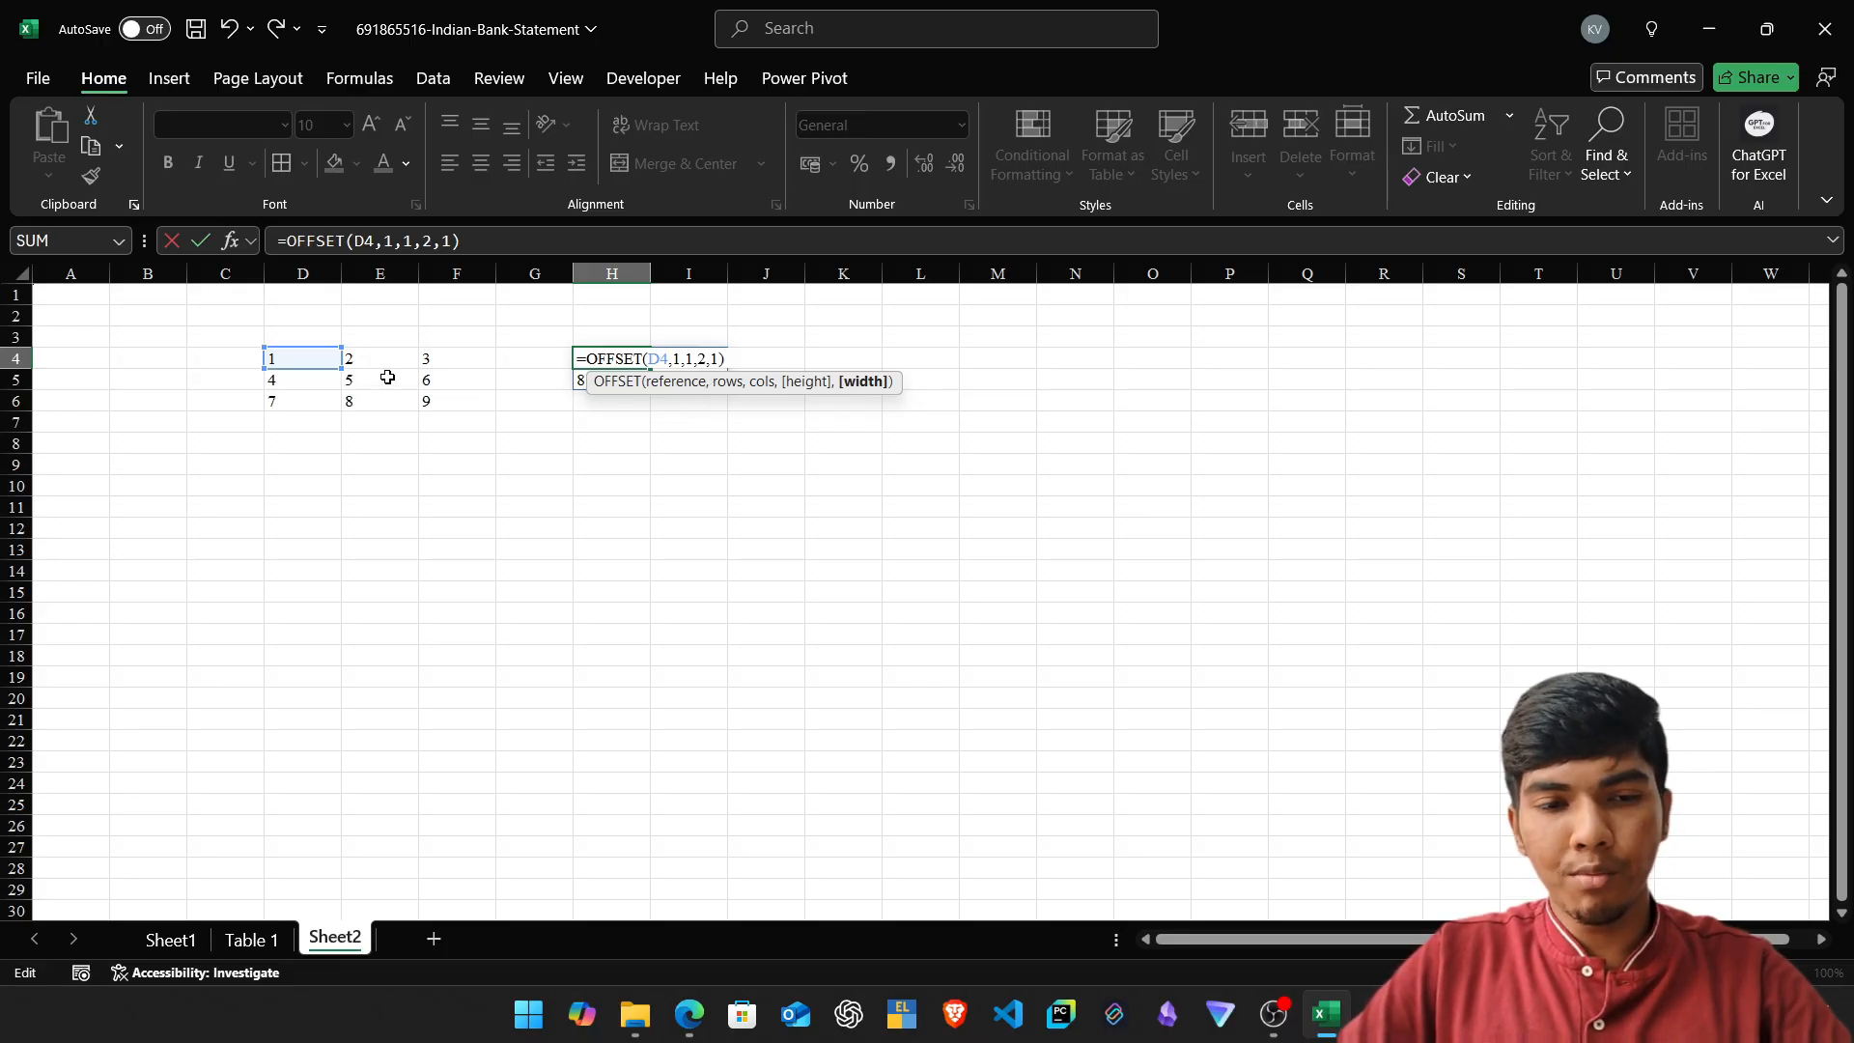
{"action": "key", "text": "Return"}
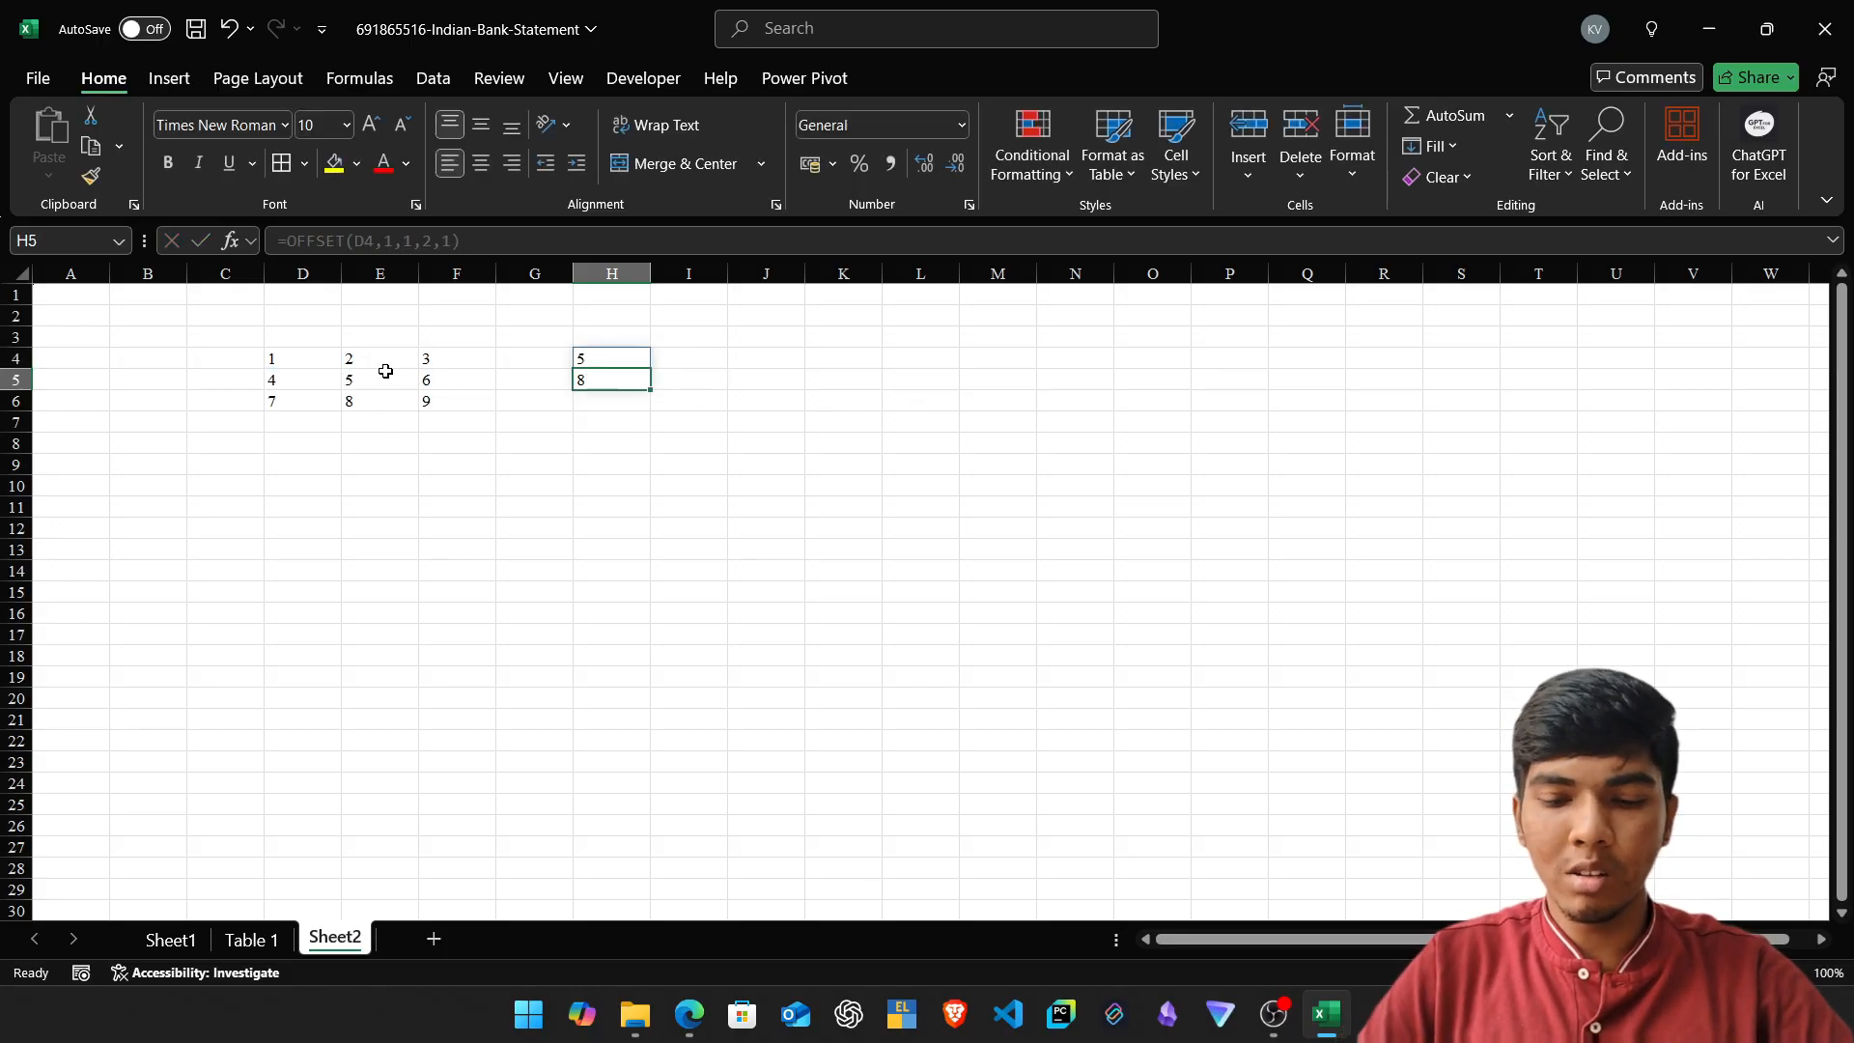
{"action": "key", "text": "Up"}
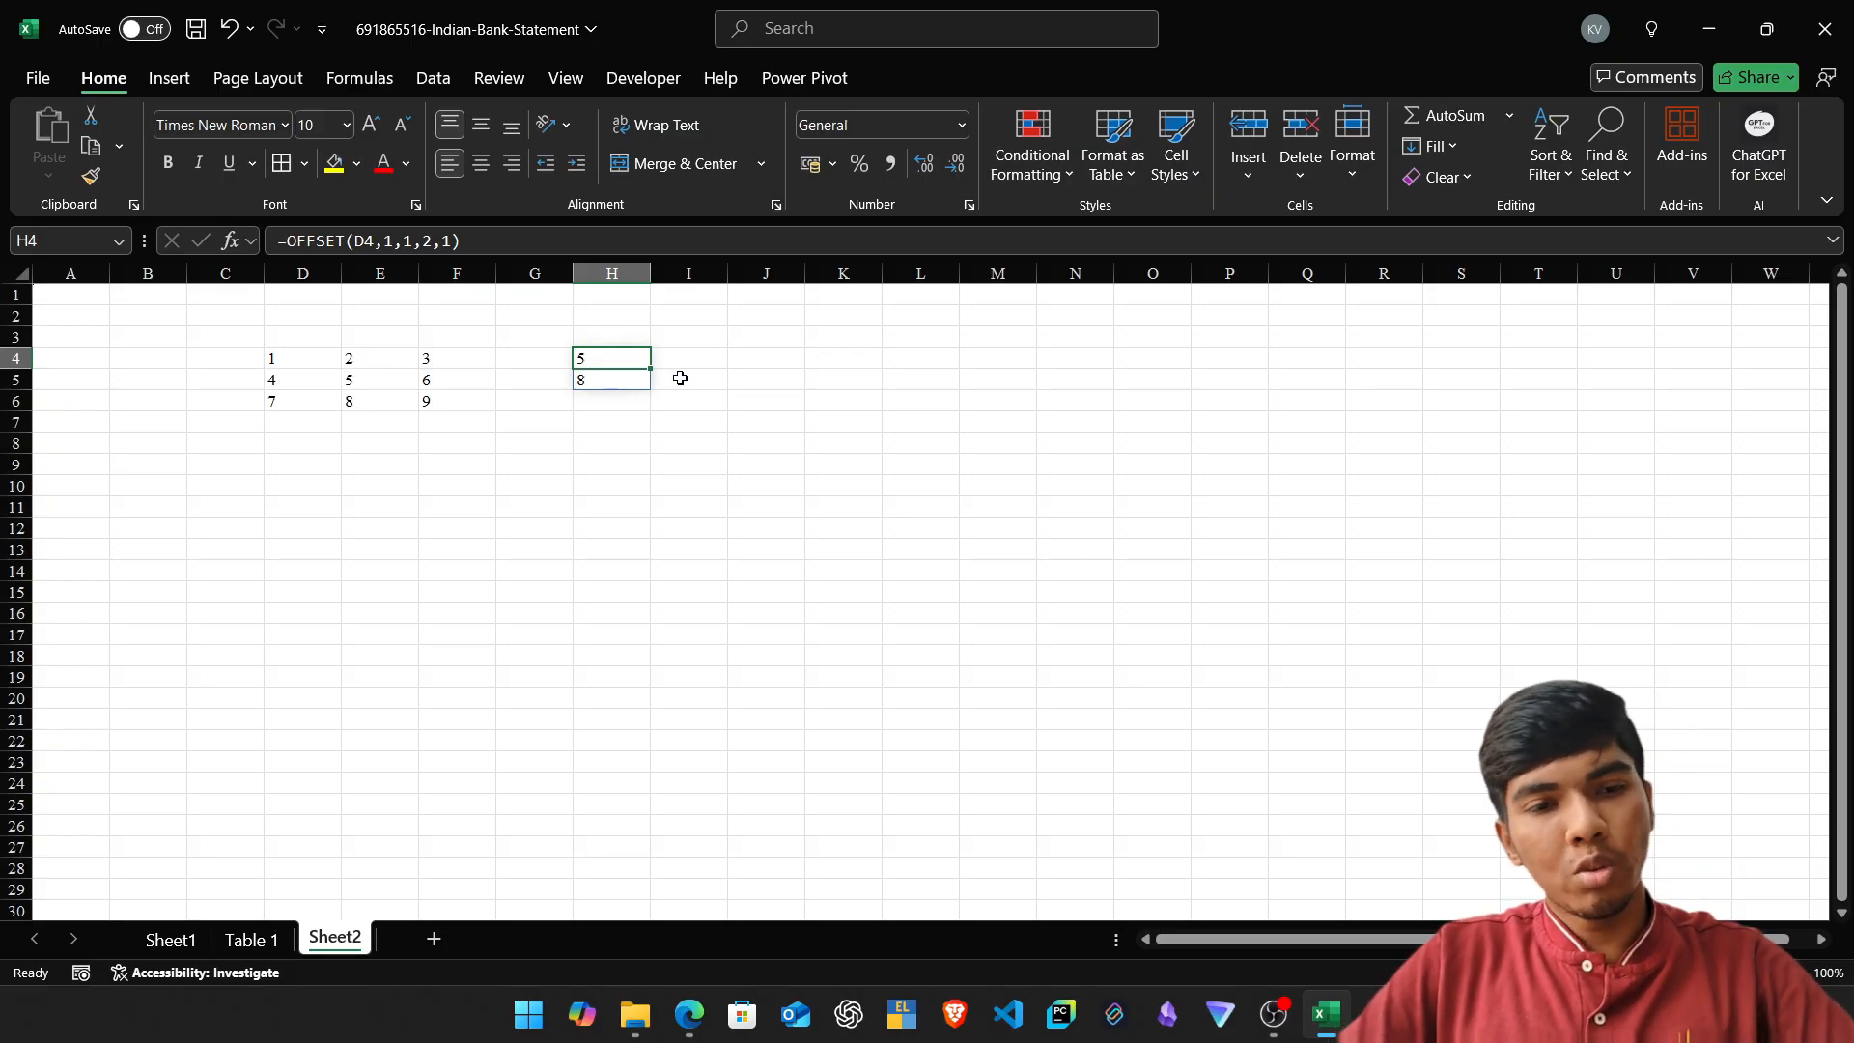
Review the rows argument of the OFFSET formula in H4.
{"action": "key", "text": "F2"}
{"action": "key", "text": "Escape"}
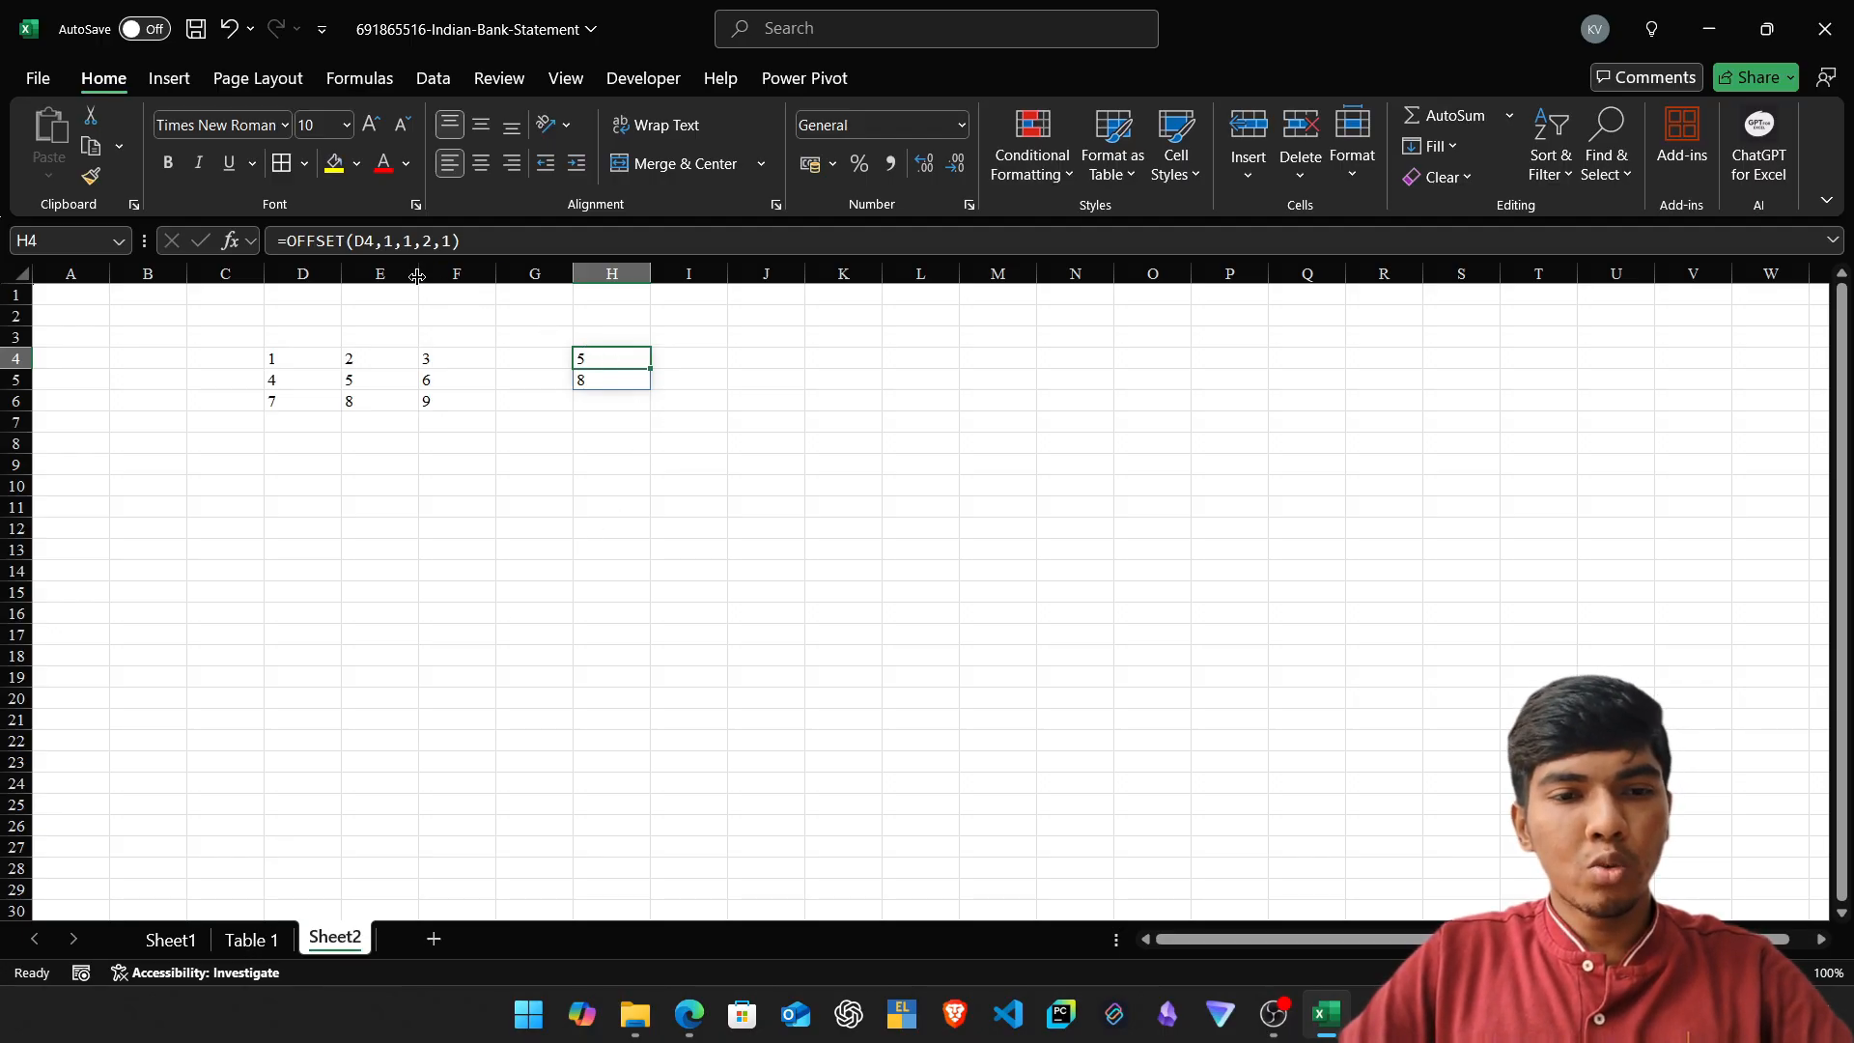
{"action": "left_click", "coordinate": [392, 240]}
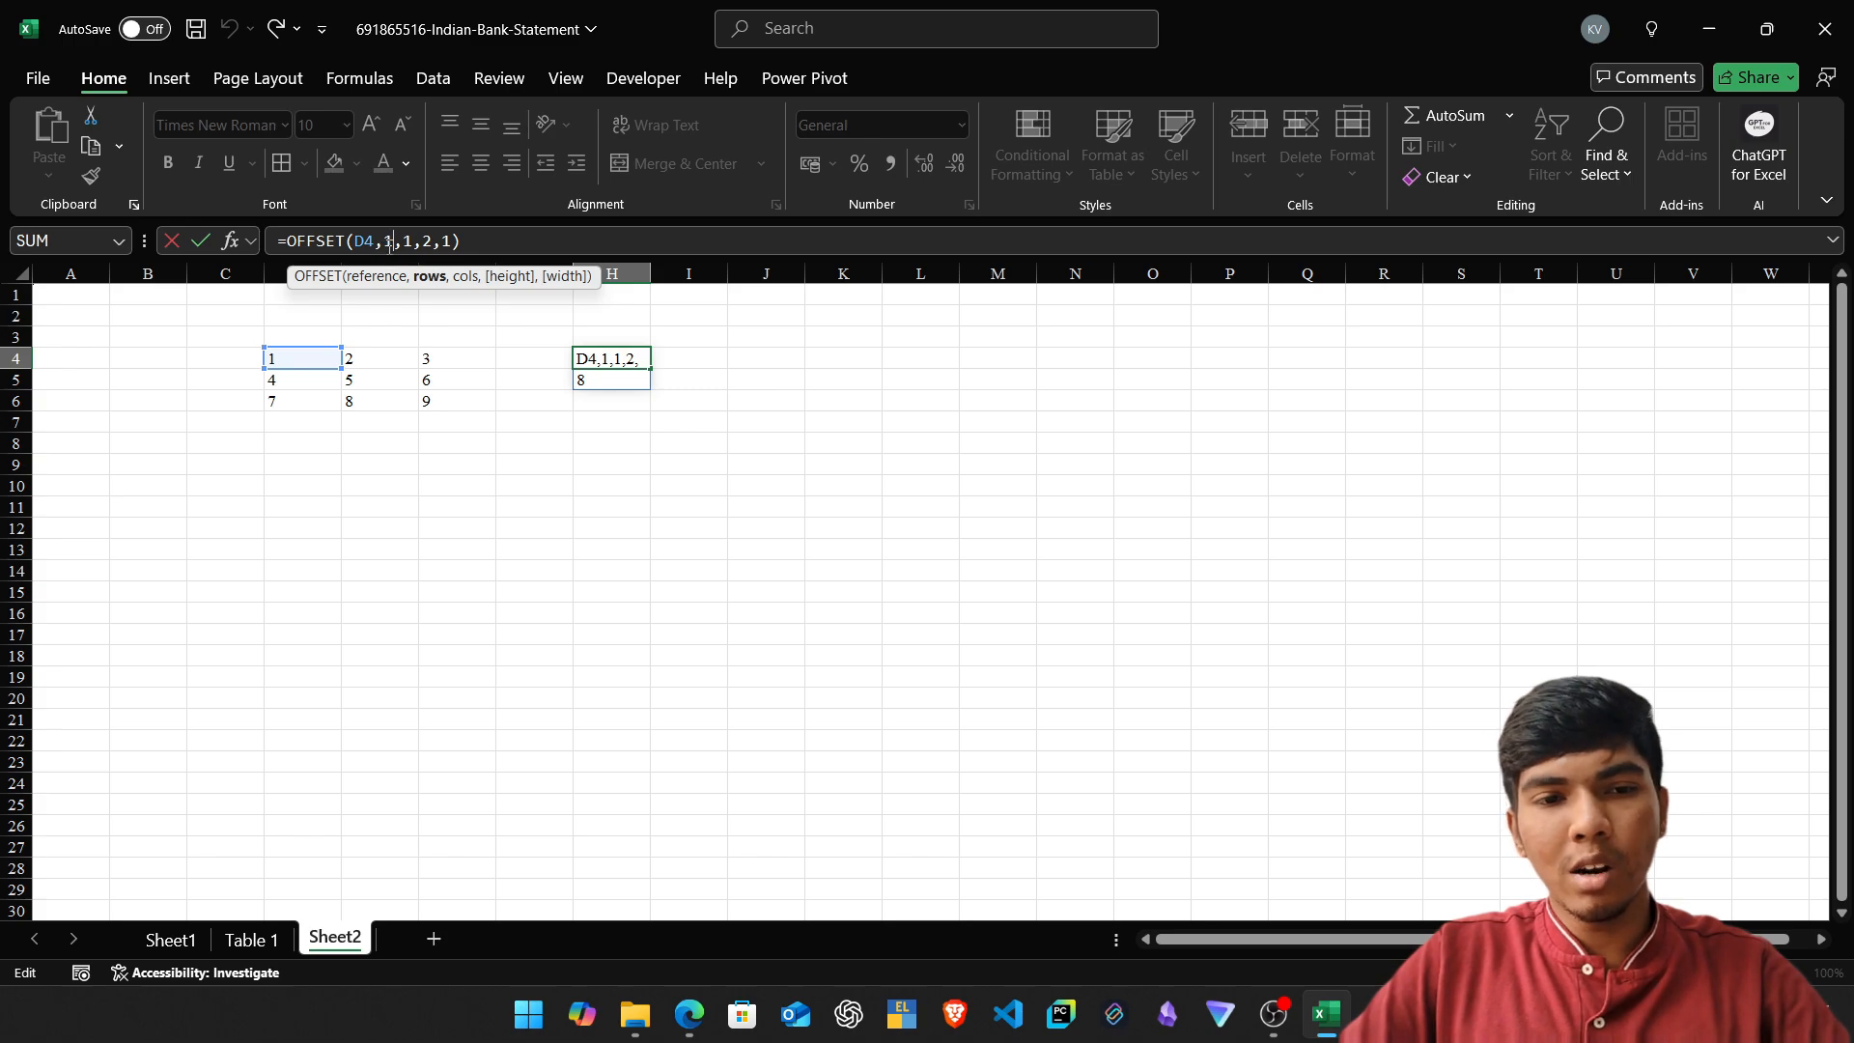
{"action": "double_click", "coordinate": [388, 241]}
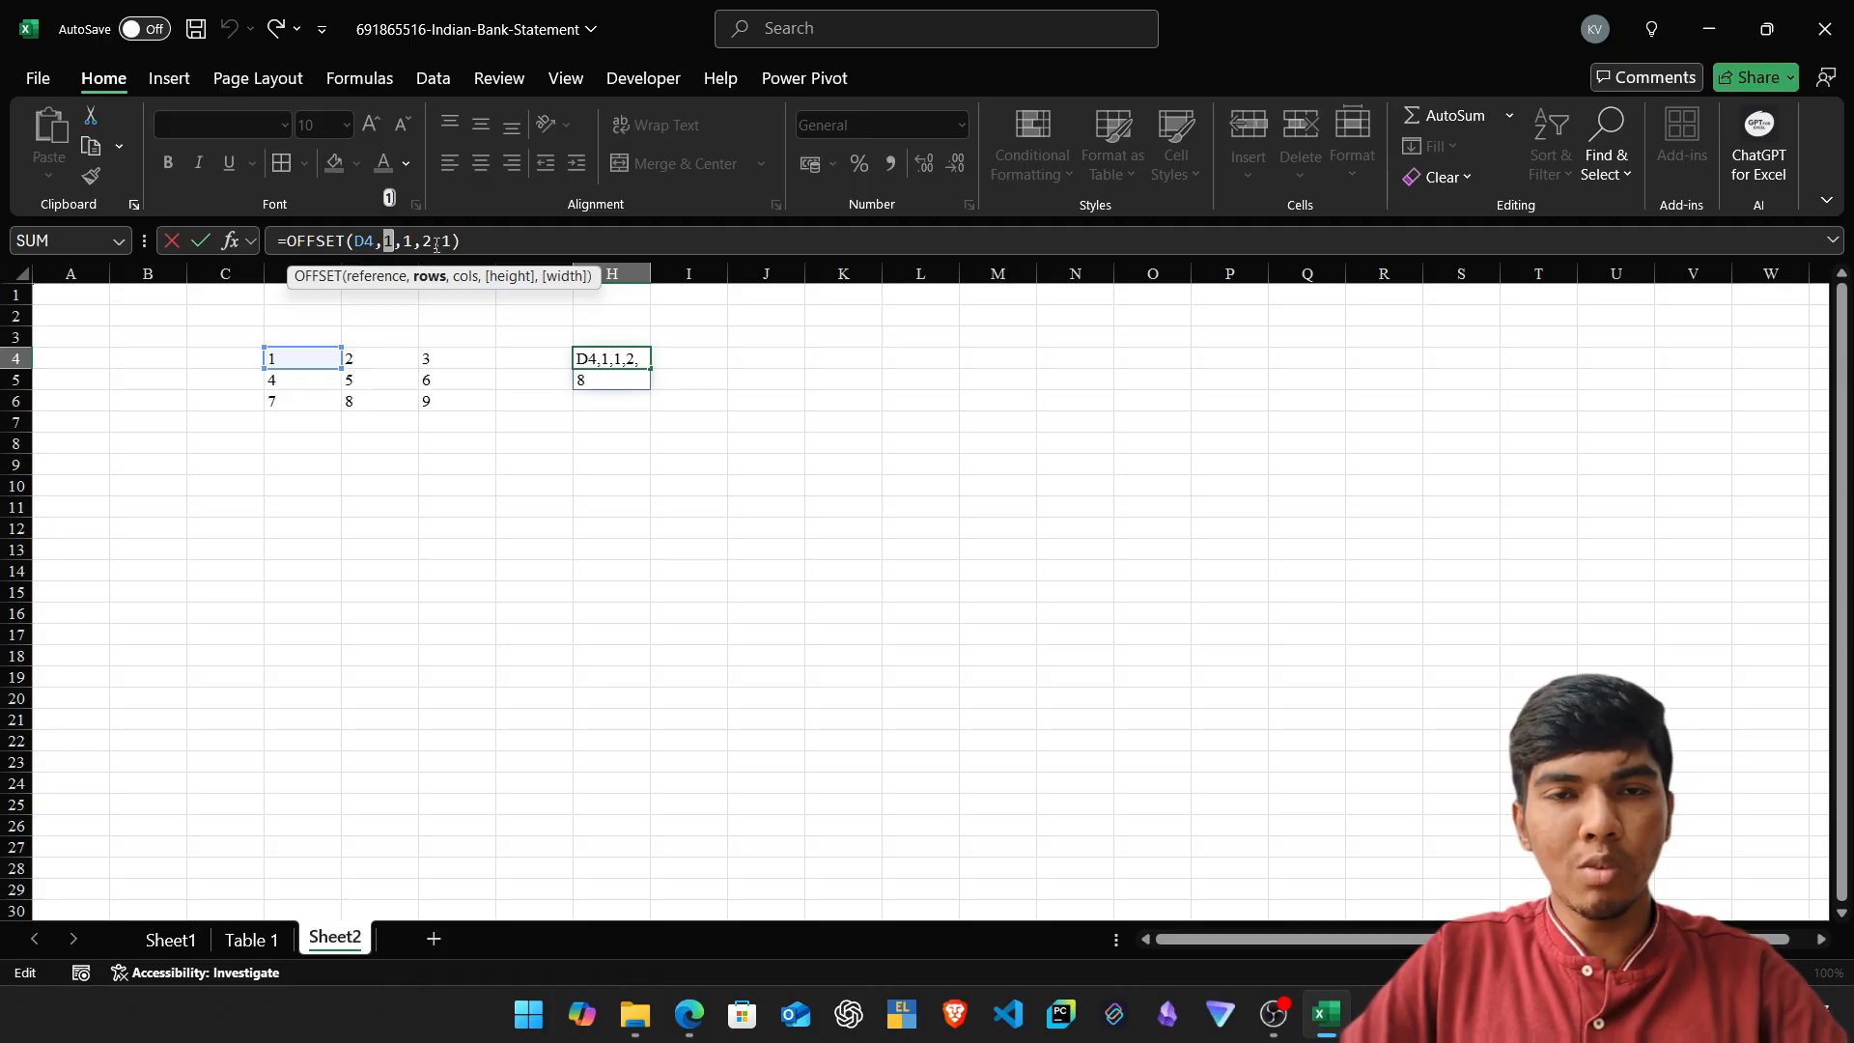
{"action": "key", "text": "Return"}
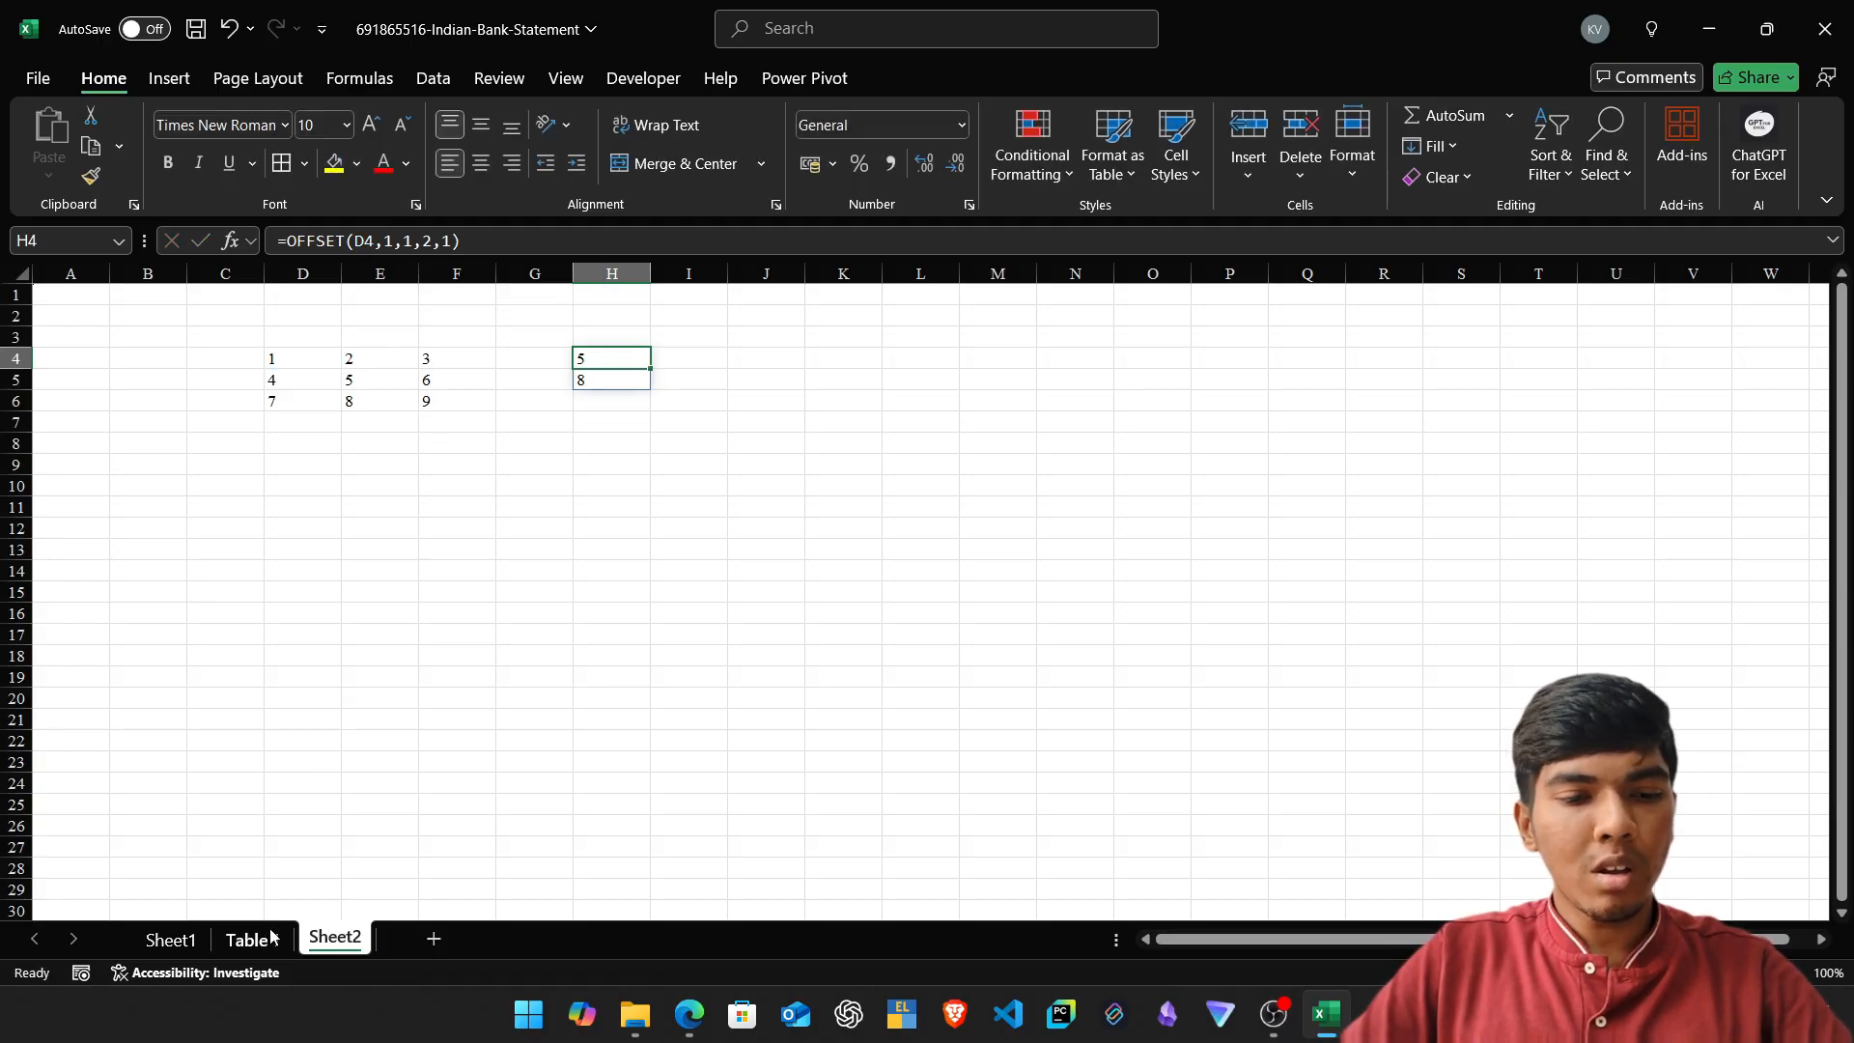
Start an OFFSET formula in cell I2 of the Table 1 sheet with particulars cell B2 as the reference.
{"action": "left_click", "coordinate": [250, 941]}
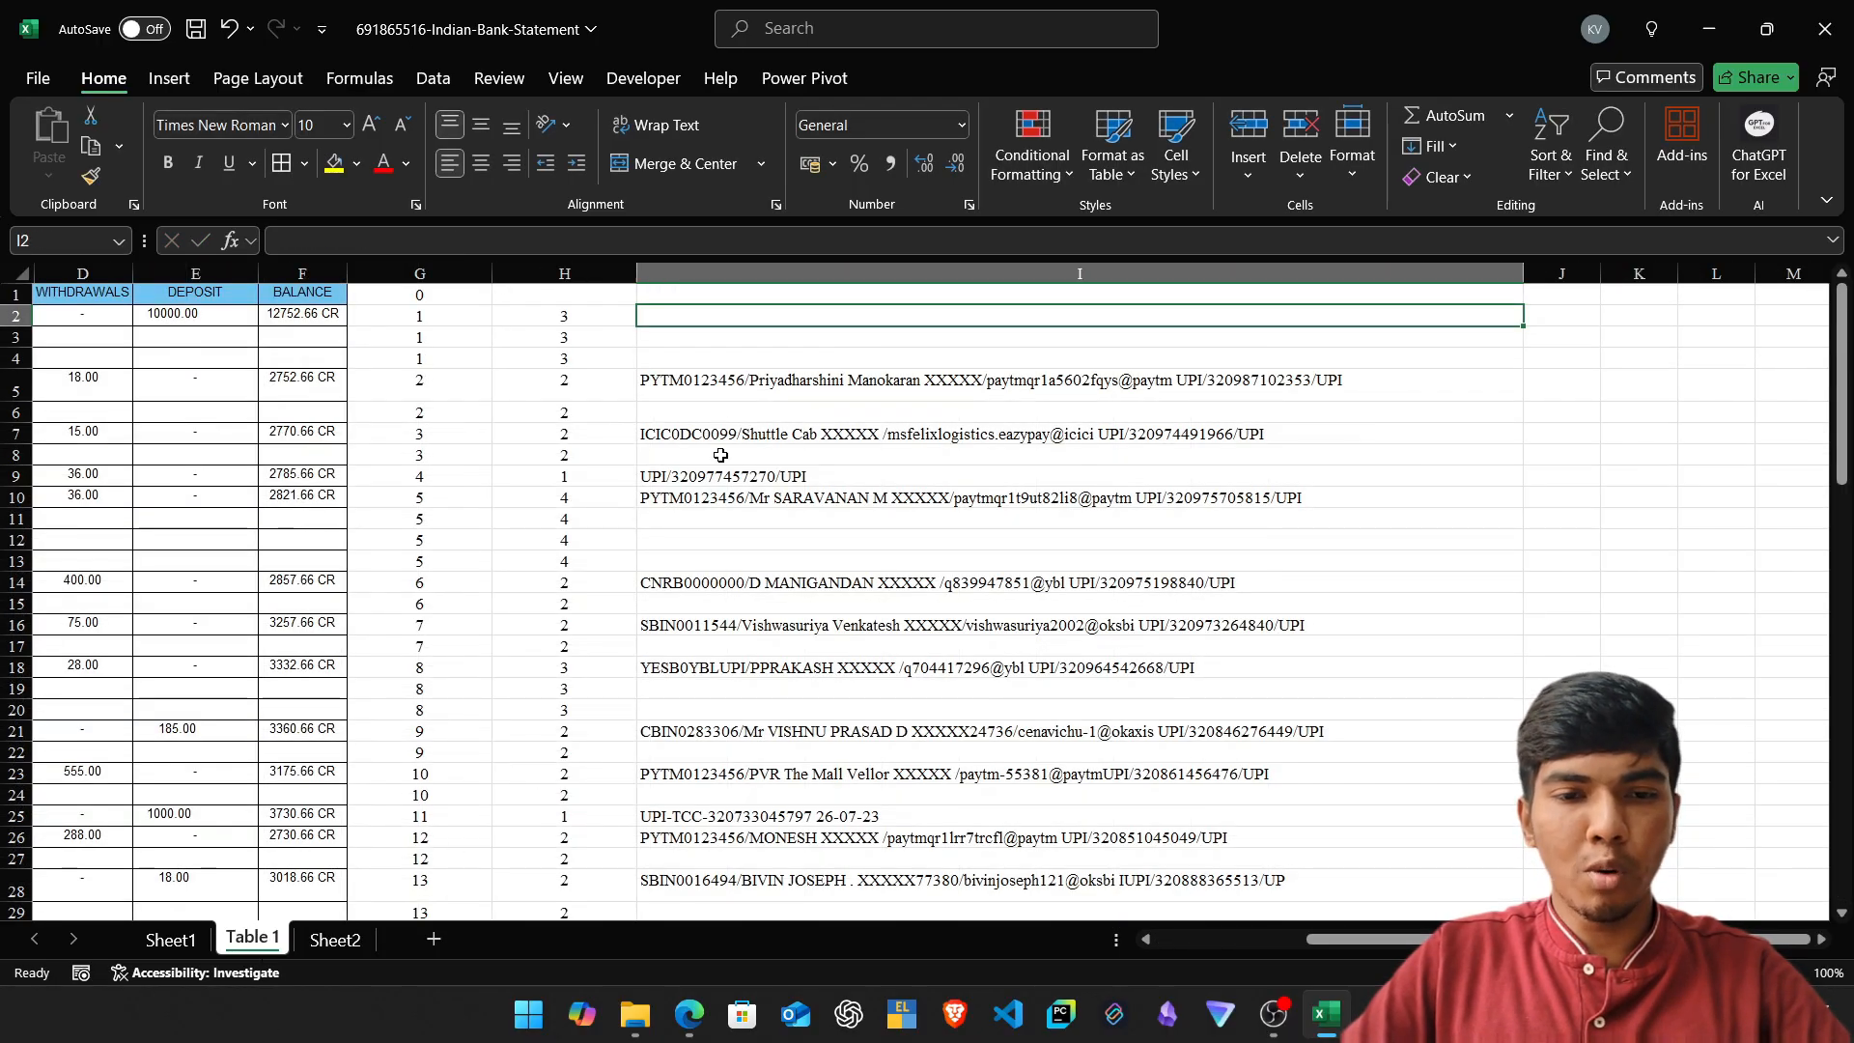
{"action": "key", "text": "ctrl+Page_Down"}
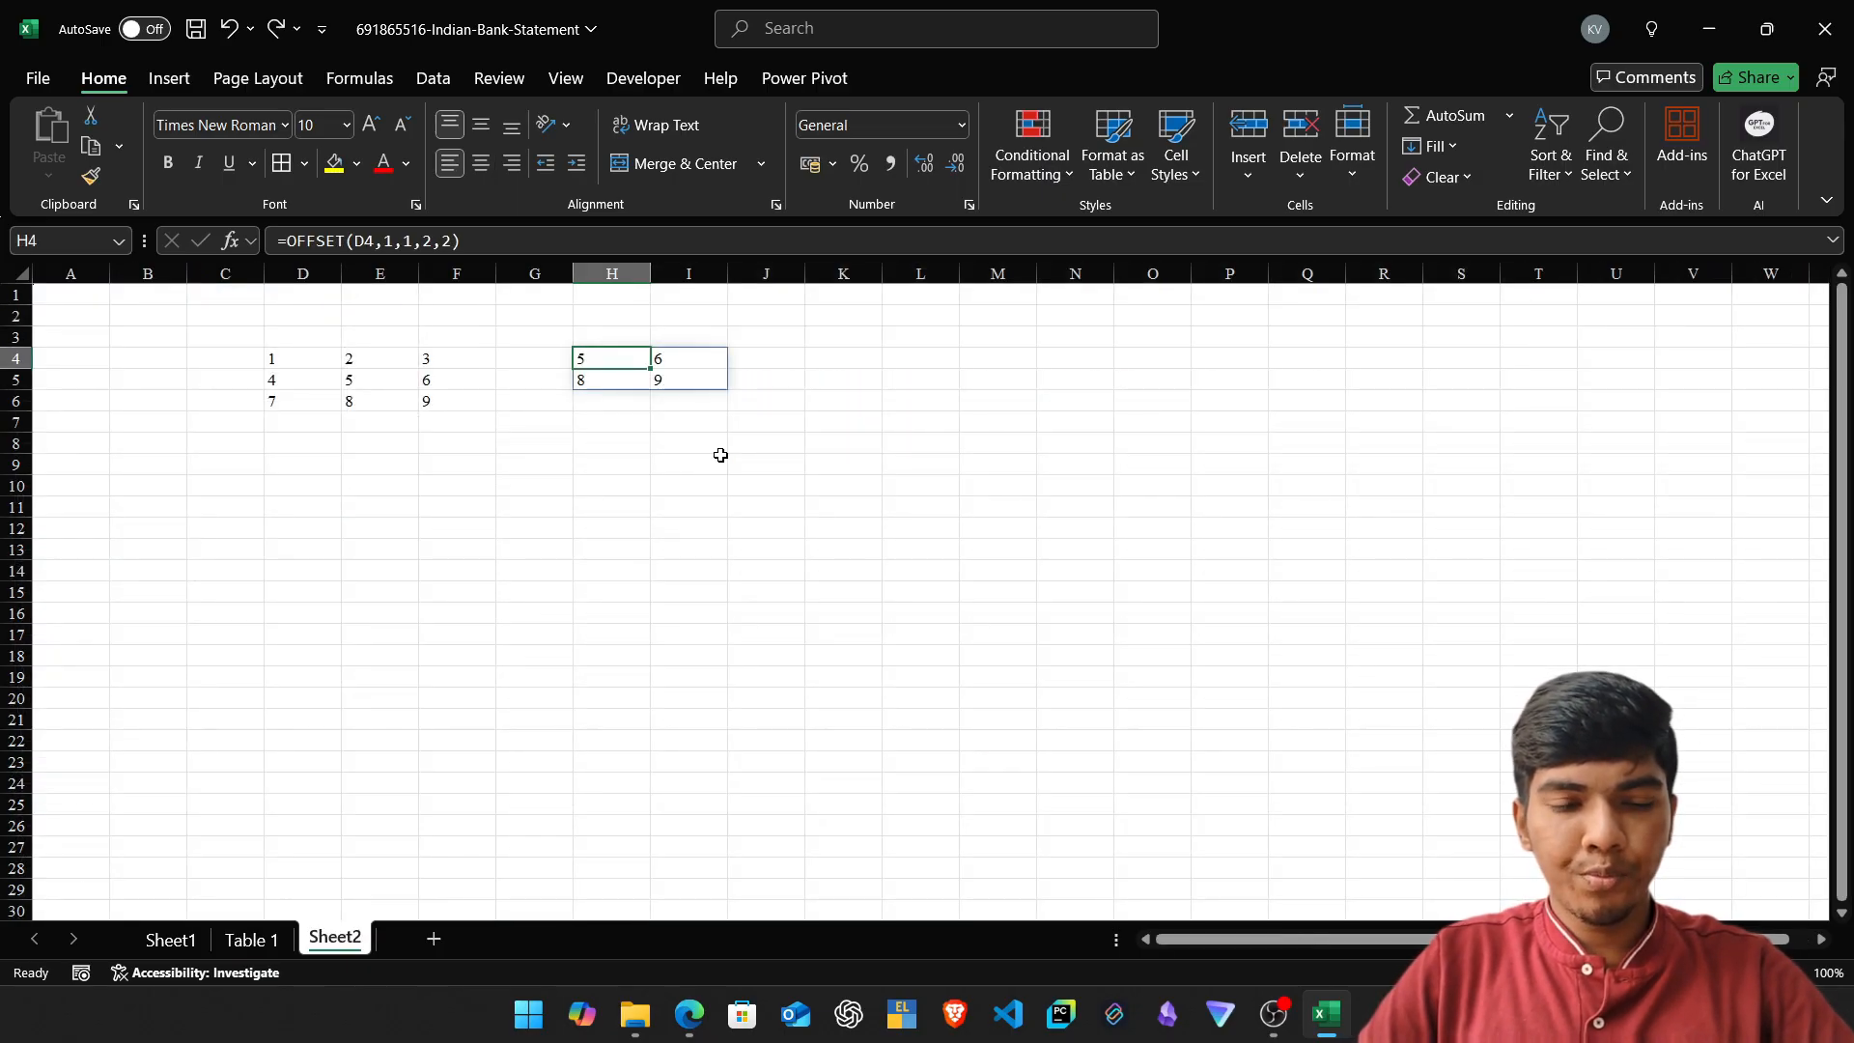
{"action": "key", "text": "ctrl+Page_Up"}
{"action": "type", "text": "=of"}
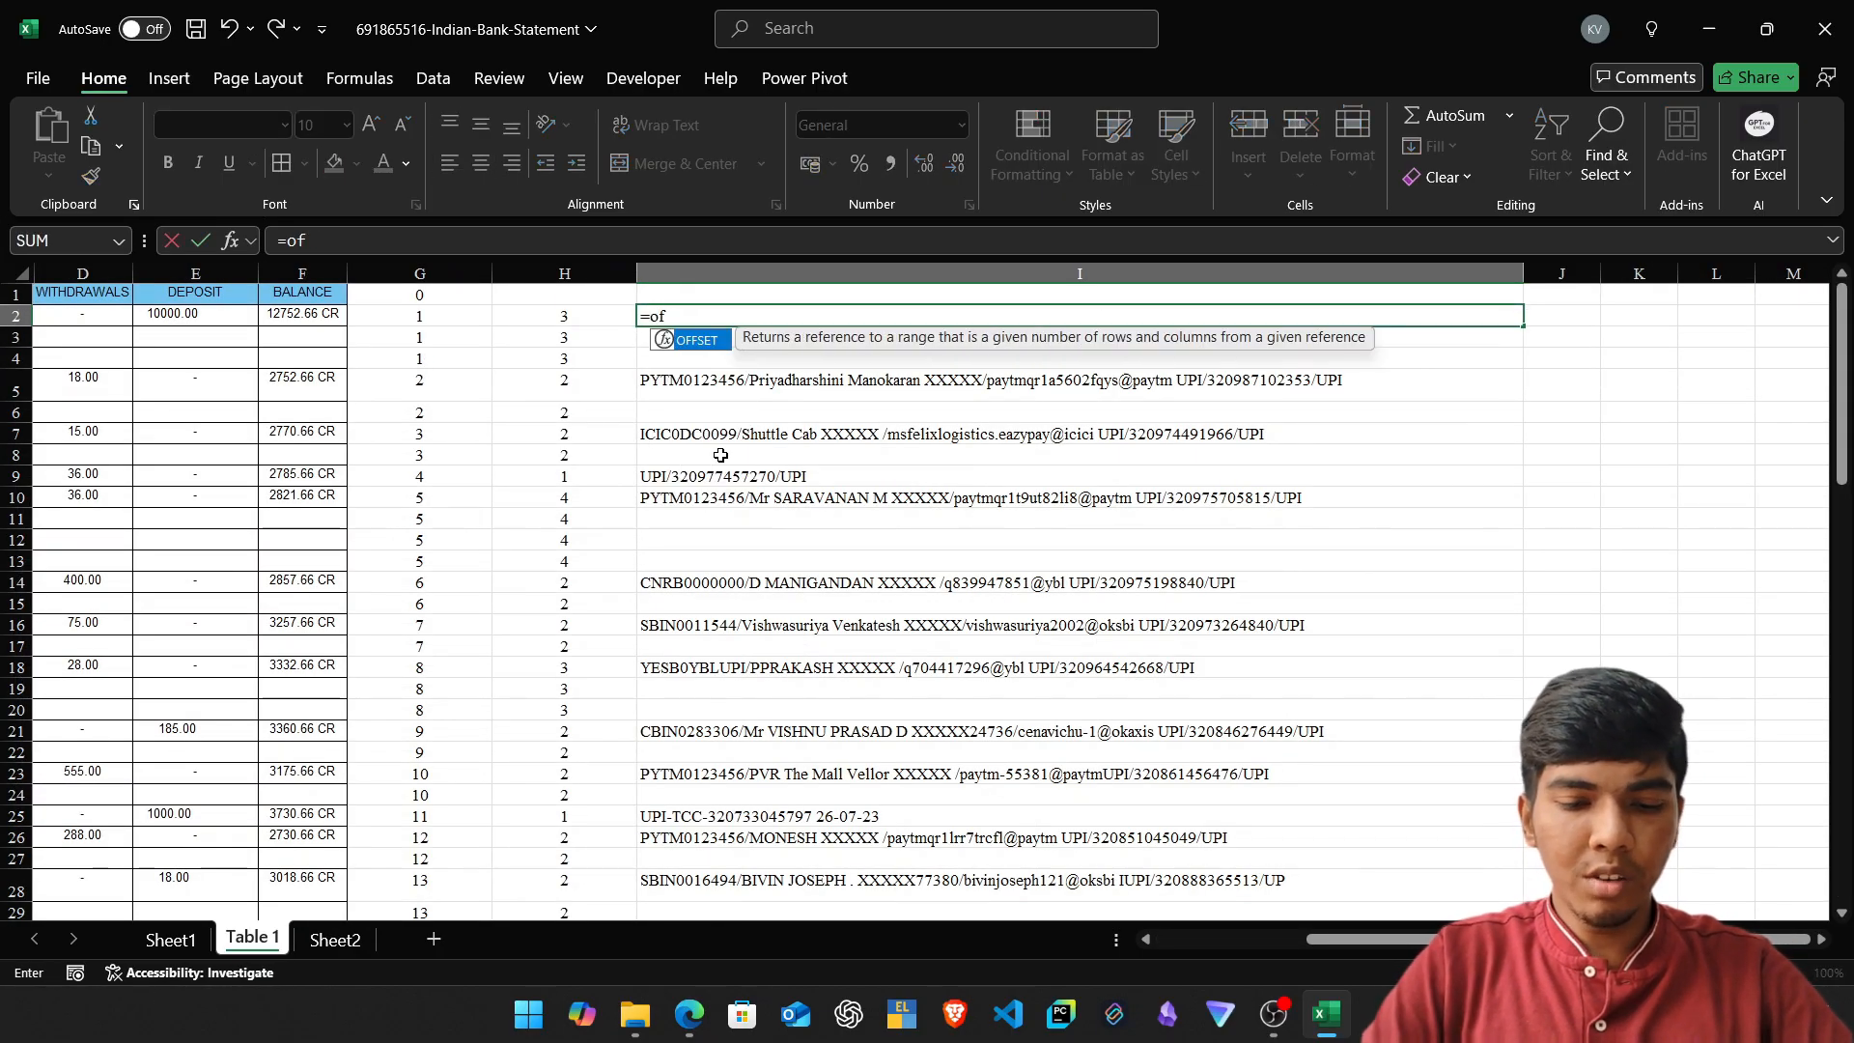
{"action": "key", "text": "Tab"}
{"action": "key", "text": "Left"}
{"action": "key", "text": "Left"}
{"action": "key", "text": "Left"}
{"action": "key", "text": "Left"}
{"action": "key", "text": "Left"}
{"action": "key", "text": "Left"}
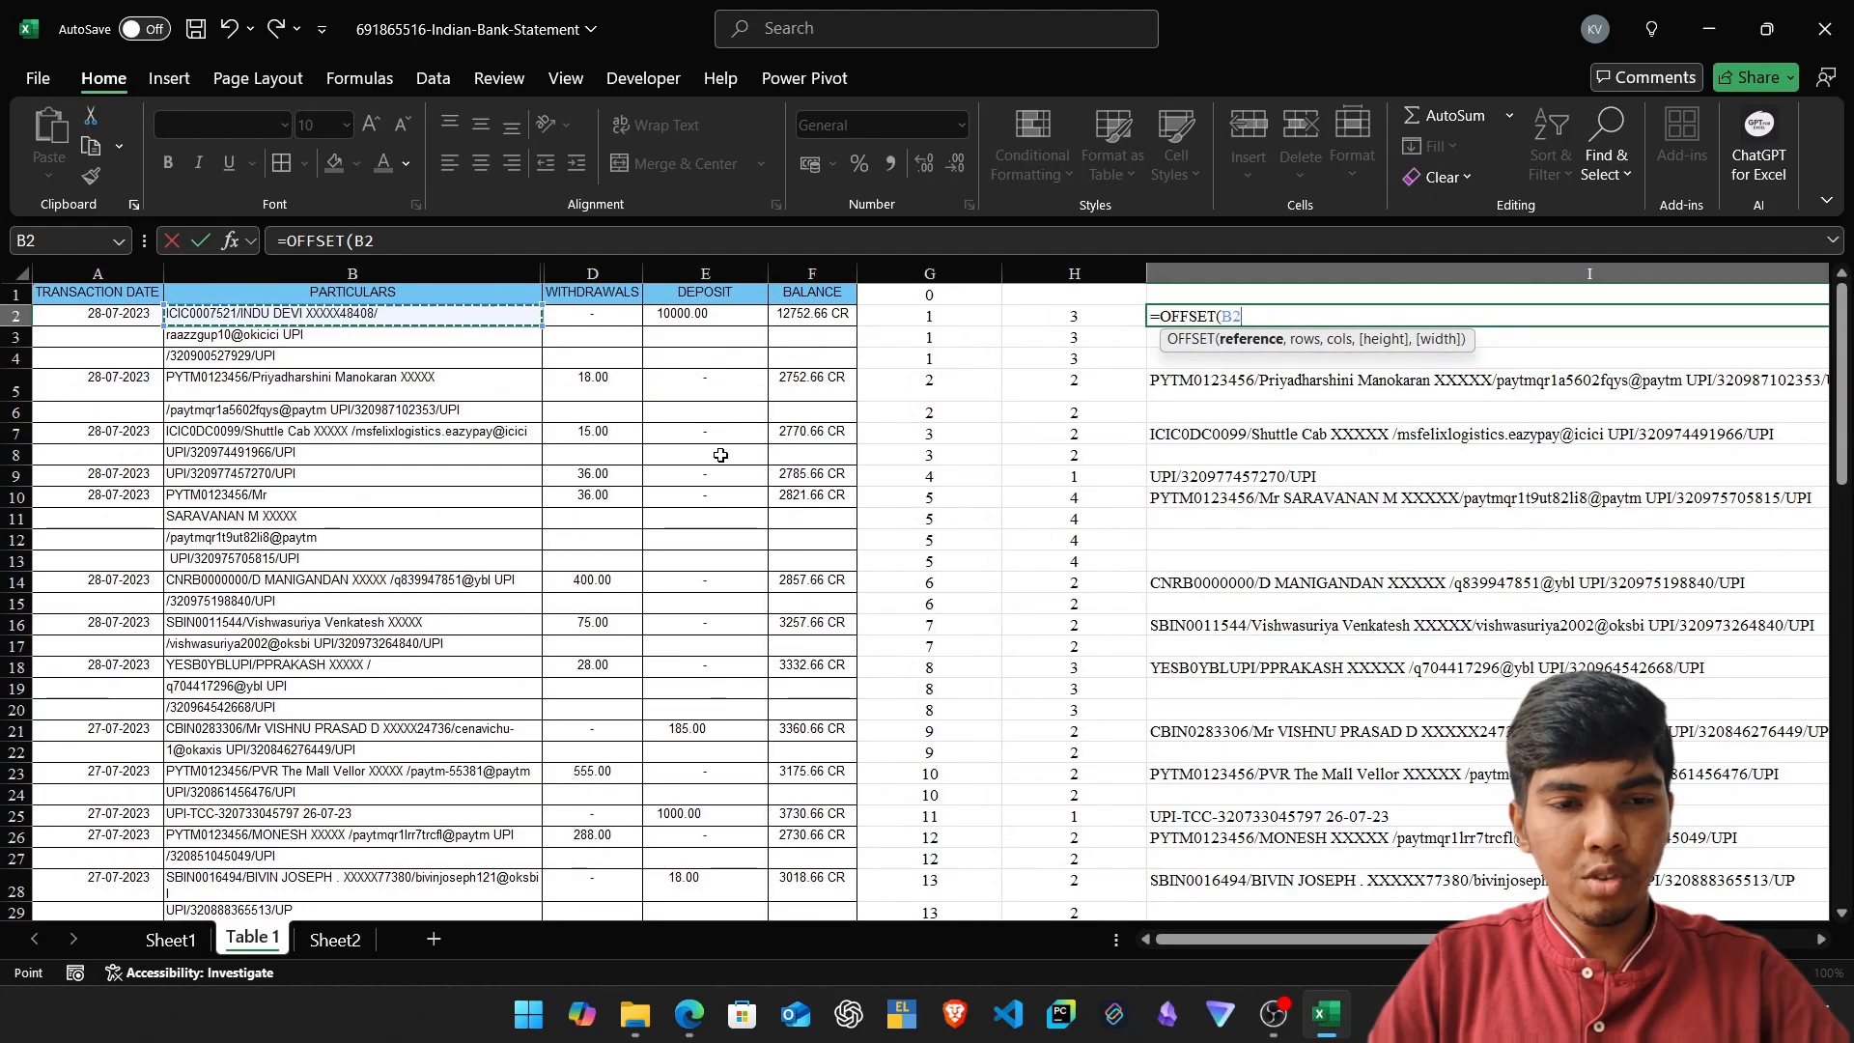
Complete I2's OFFSET formula with rows 0, cols 0, height H2 and width 1.
{"action": "type", "text": ","}
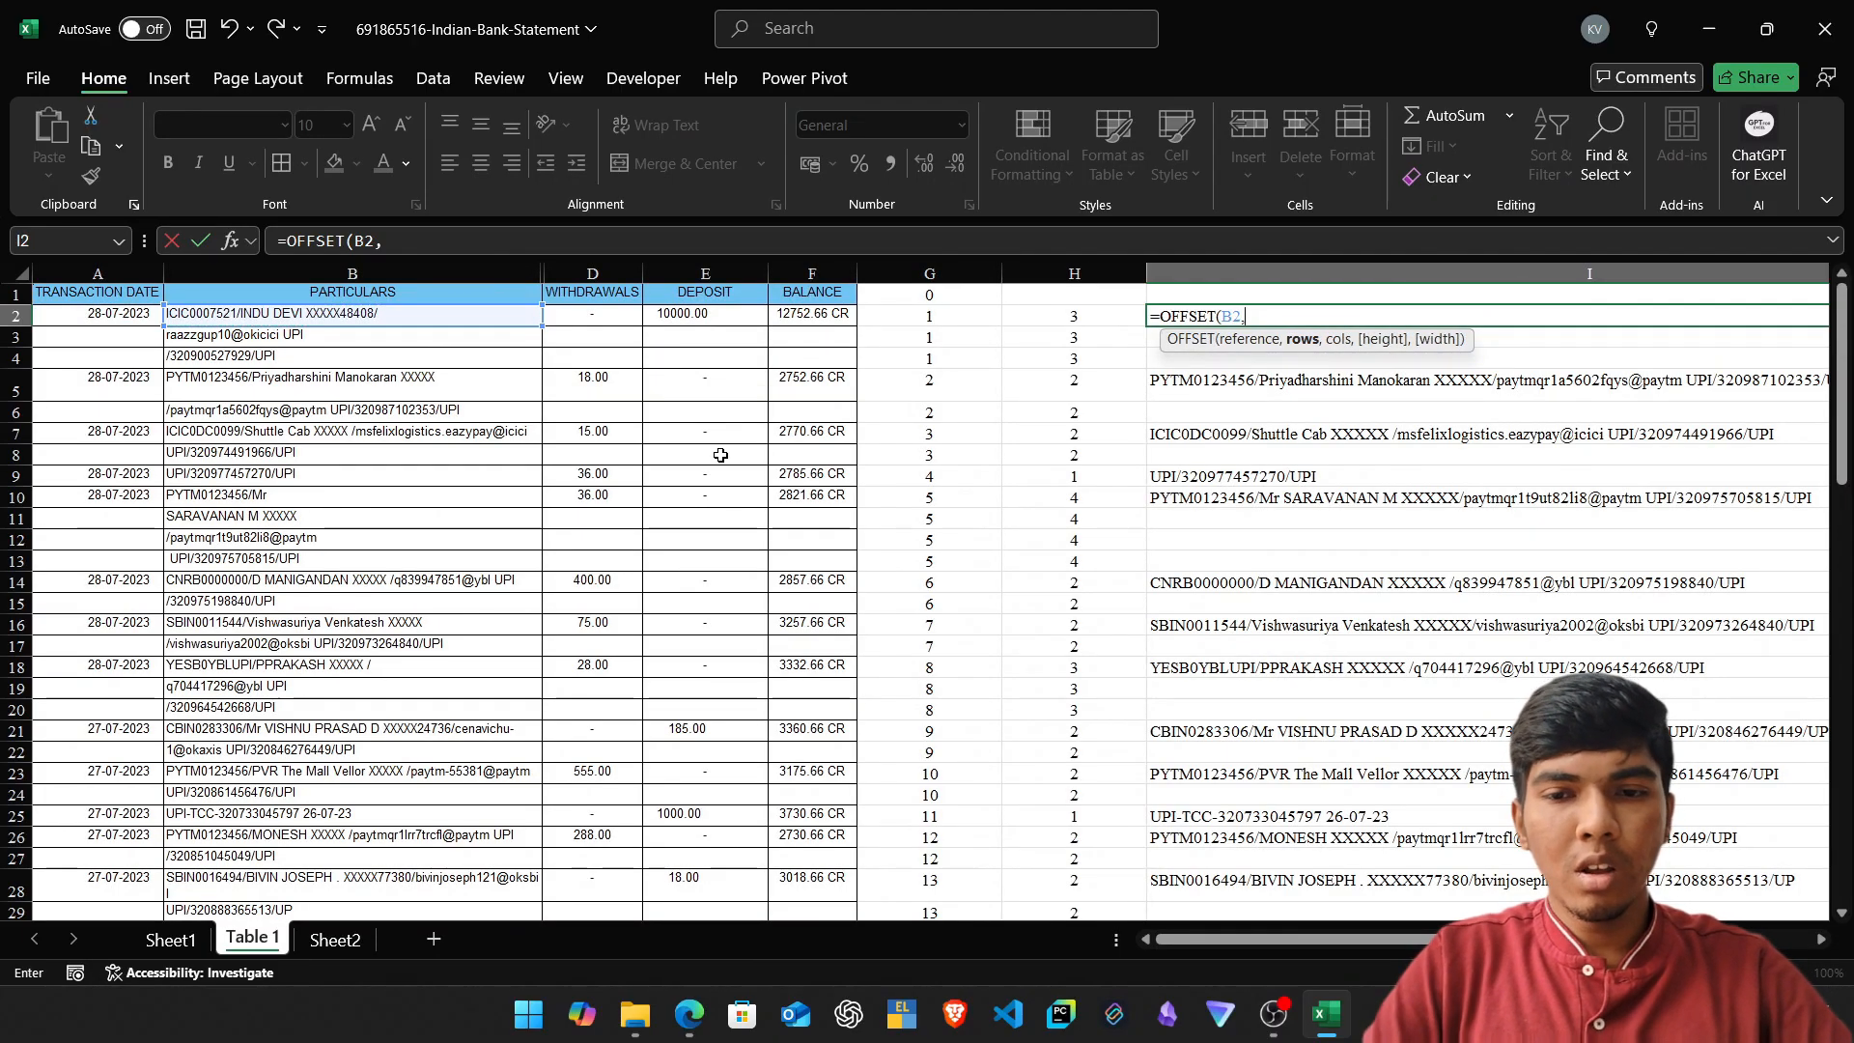
{"action": "type", "text": "0"}
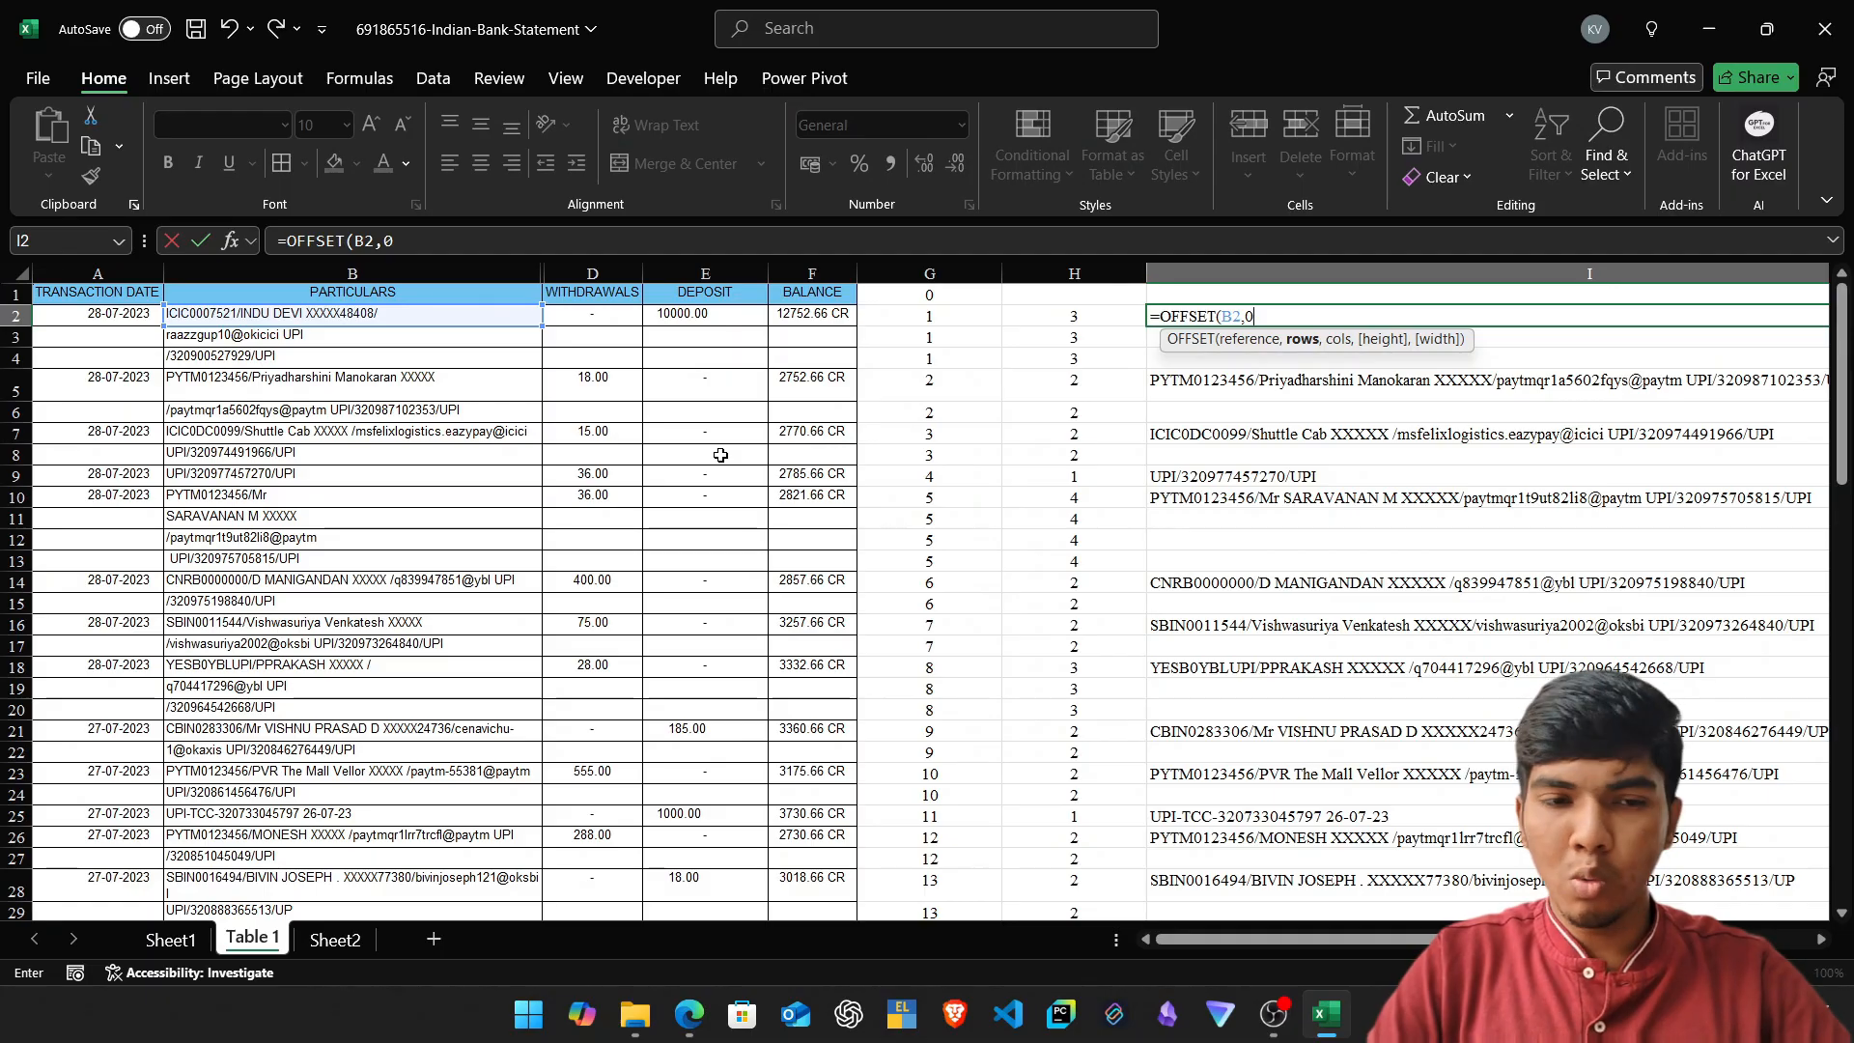
{"action": "type", "text": ","}
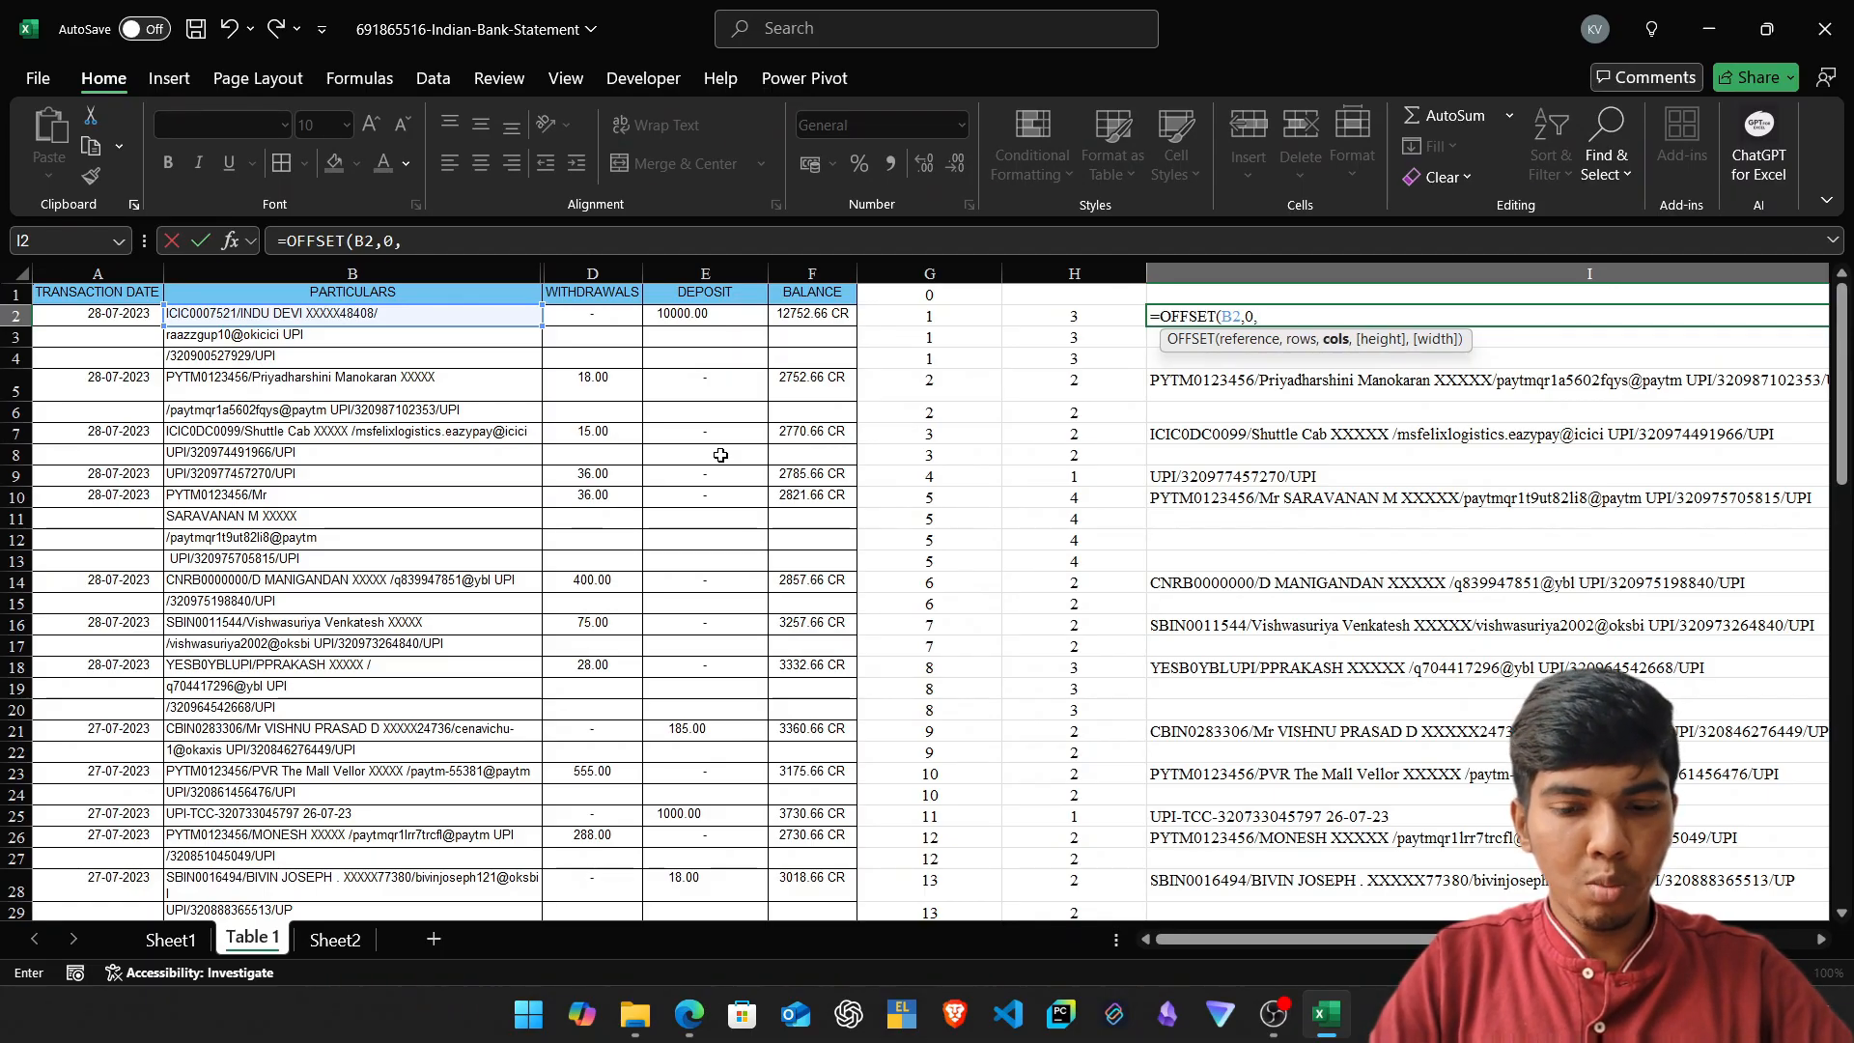
{"action": "type", "text": "0,"}
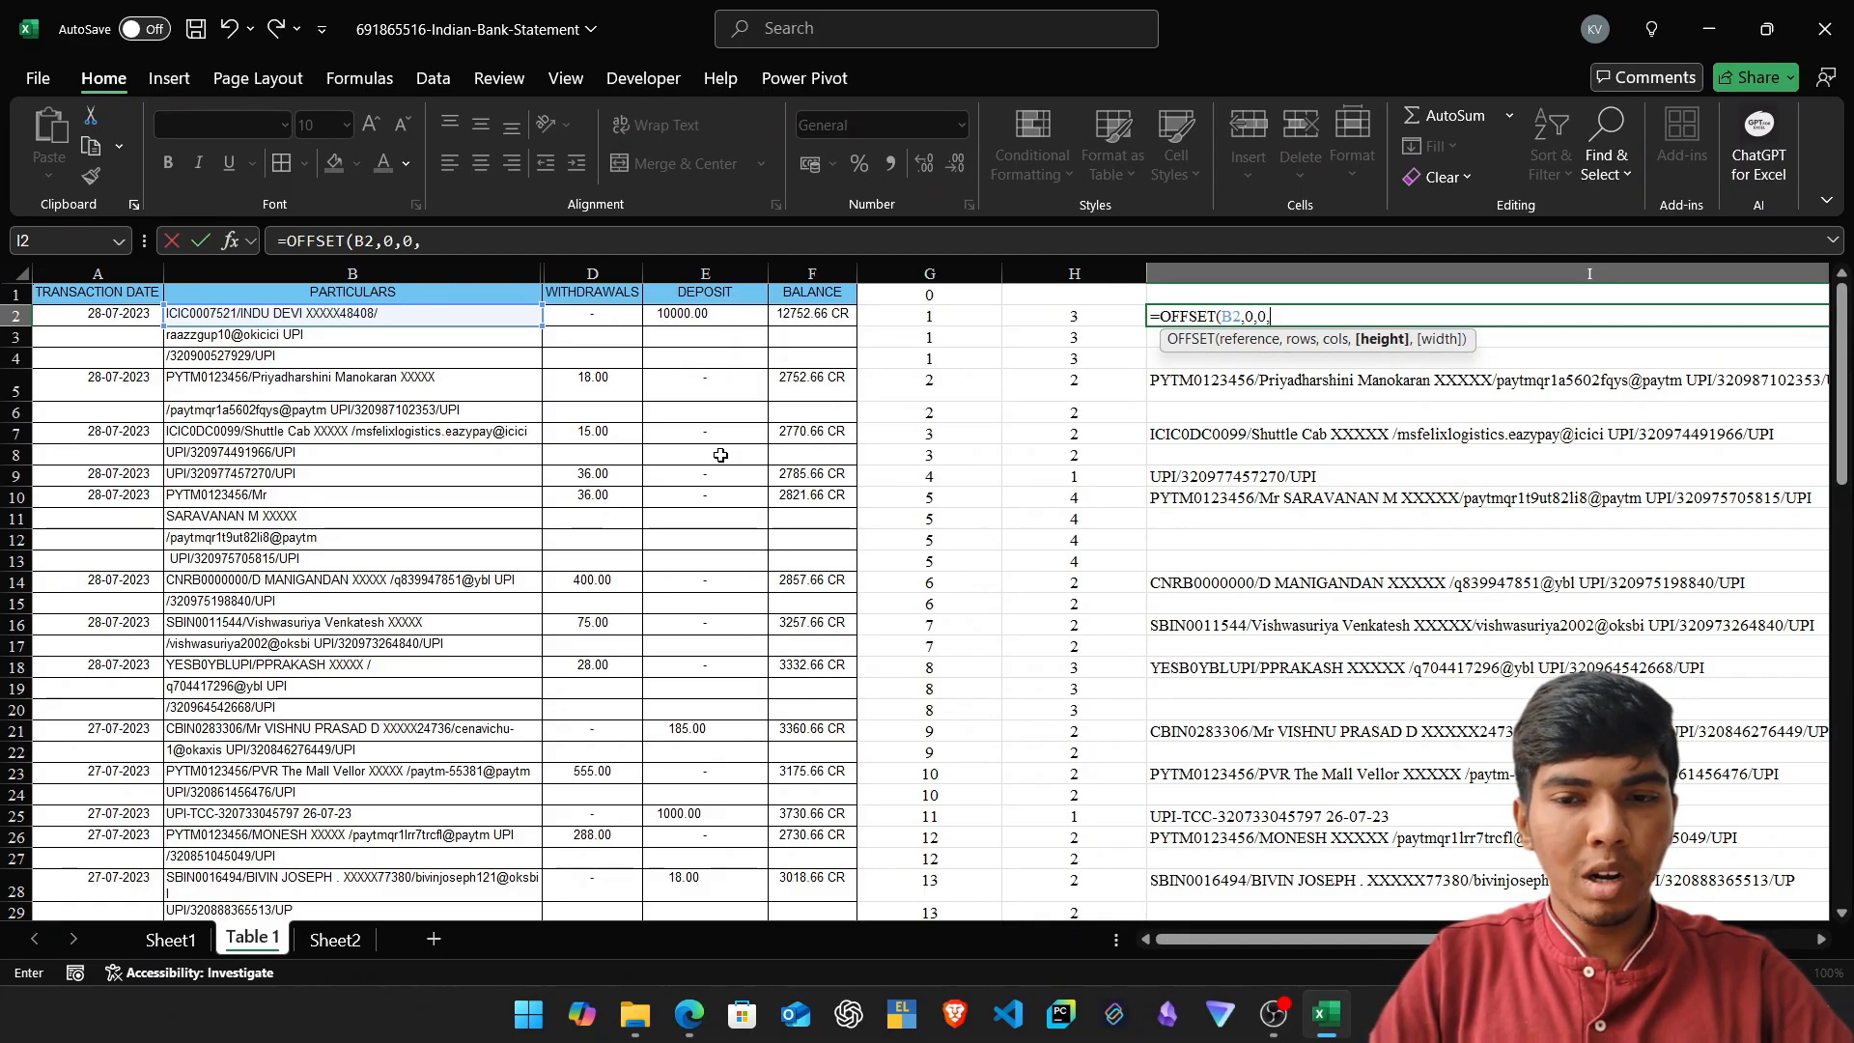
{"action": "key", "text": "Left"}
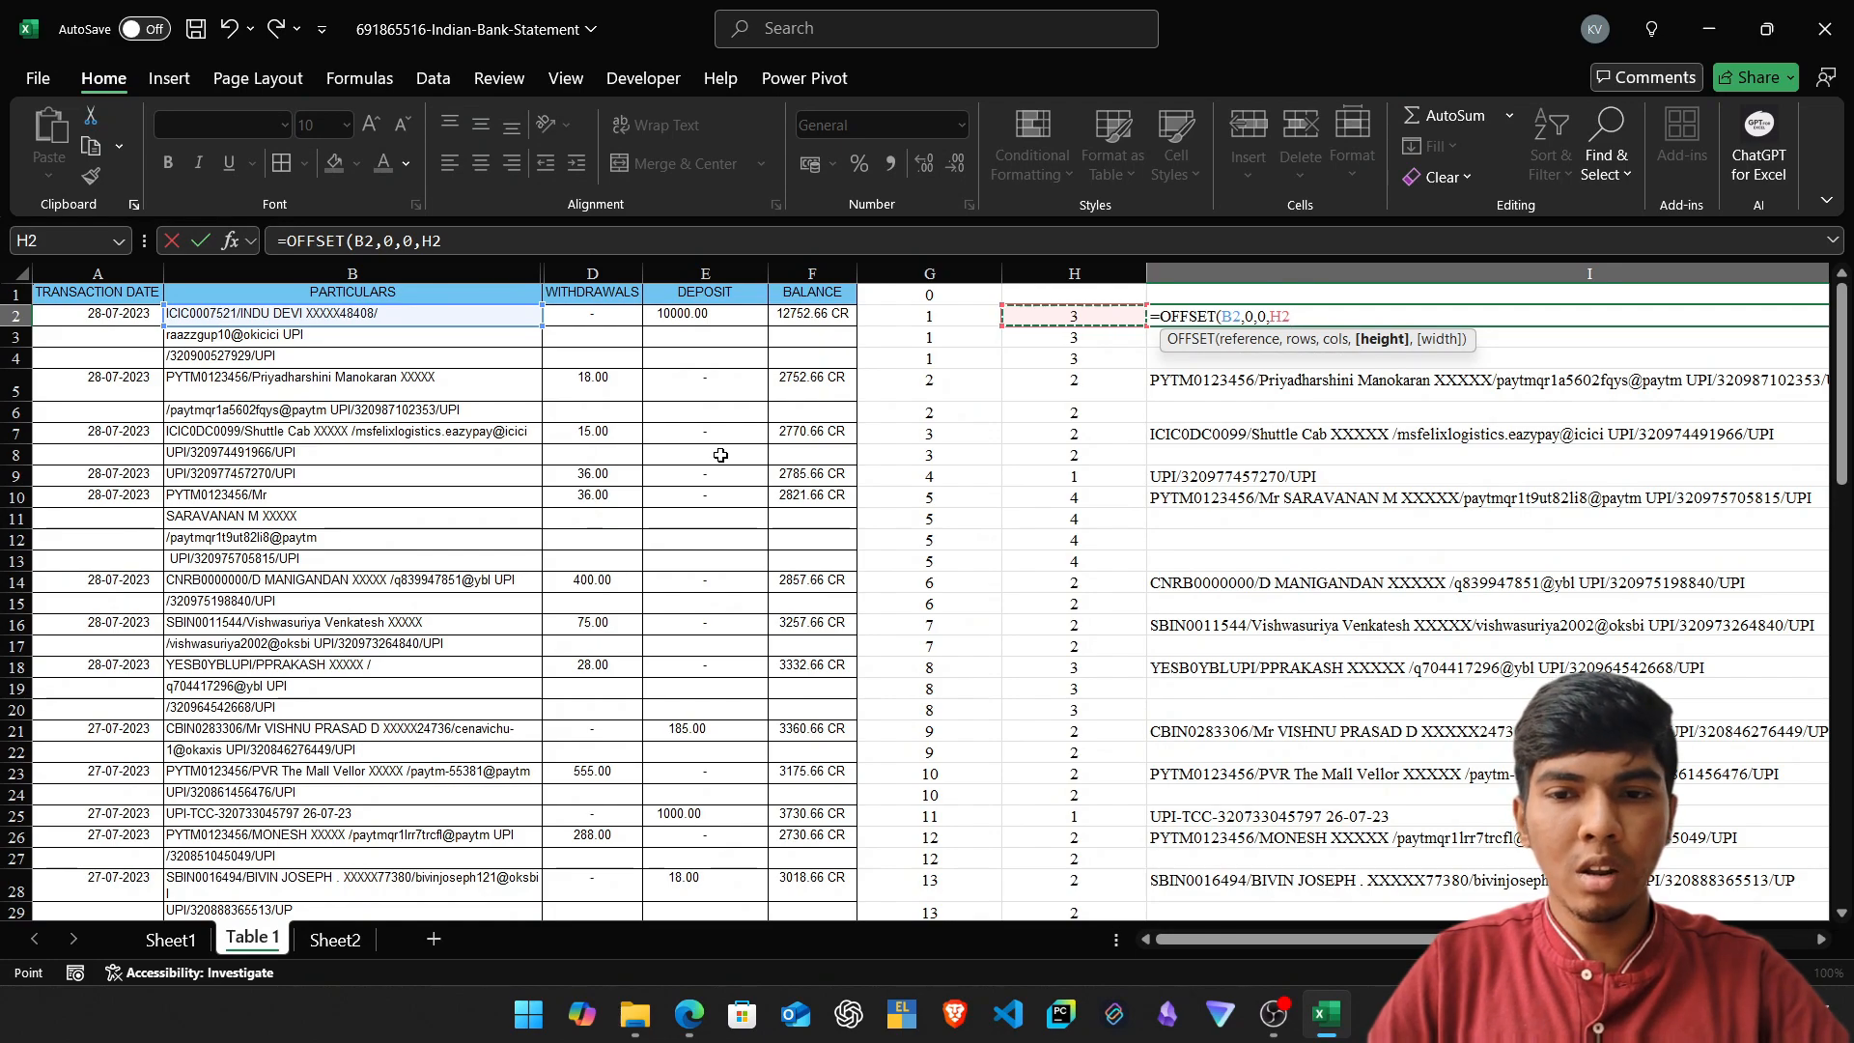
{"action": "type", "text": ",1"}
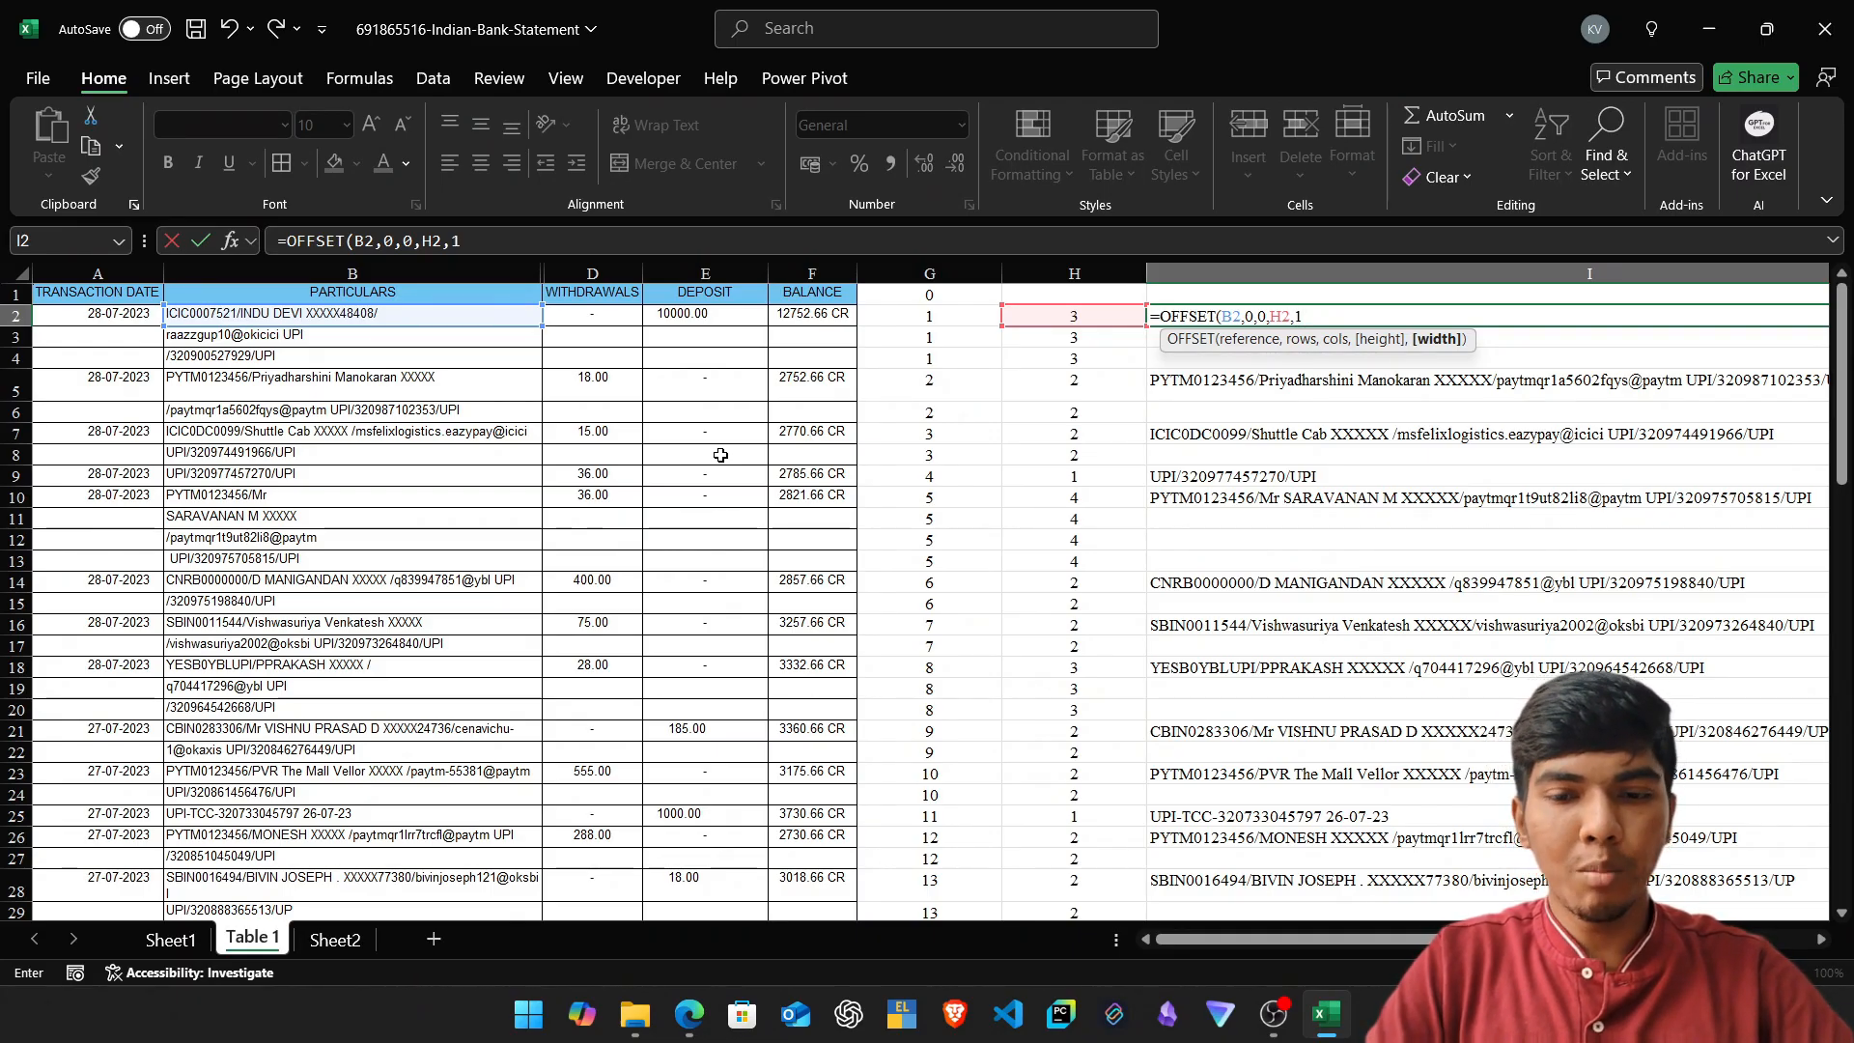
{"action": "key", "text": "Return"}
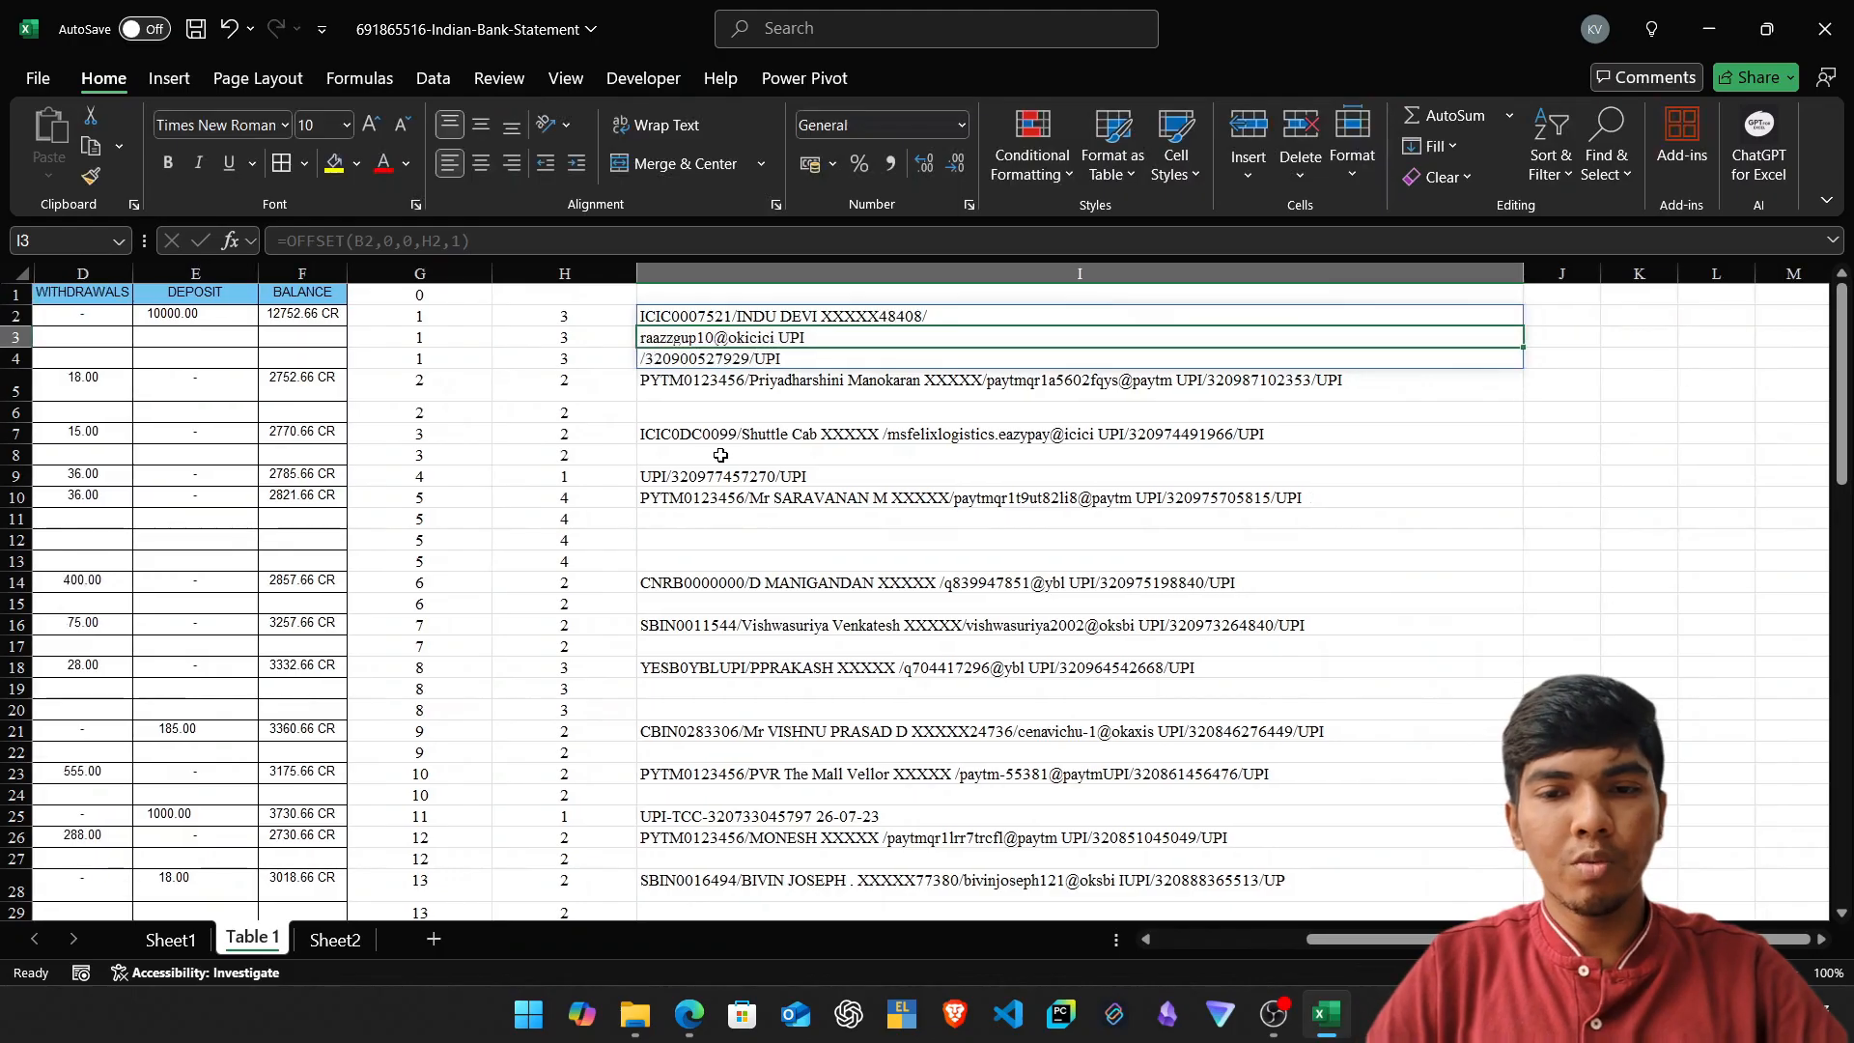
Highlight rows 2 to 4 to examine the particulars spilled from I2.
{"action": "key", "text": "Up"}
{"action": "key", "text": "shift+space"}
{"action": "key", "text": "shift+Down"}
{"action": "key", "text": "shift+Down"}
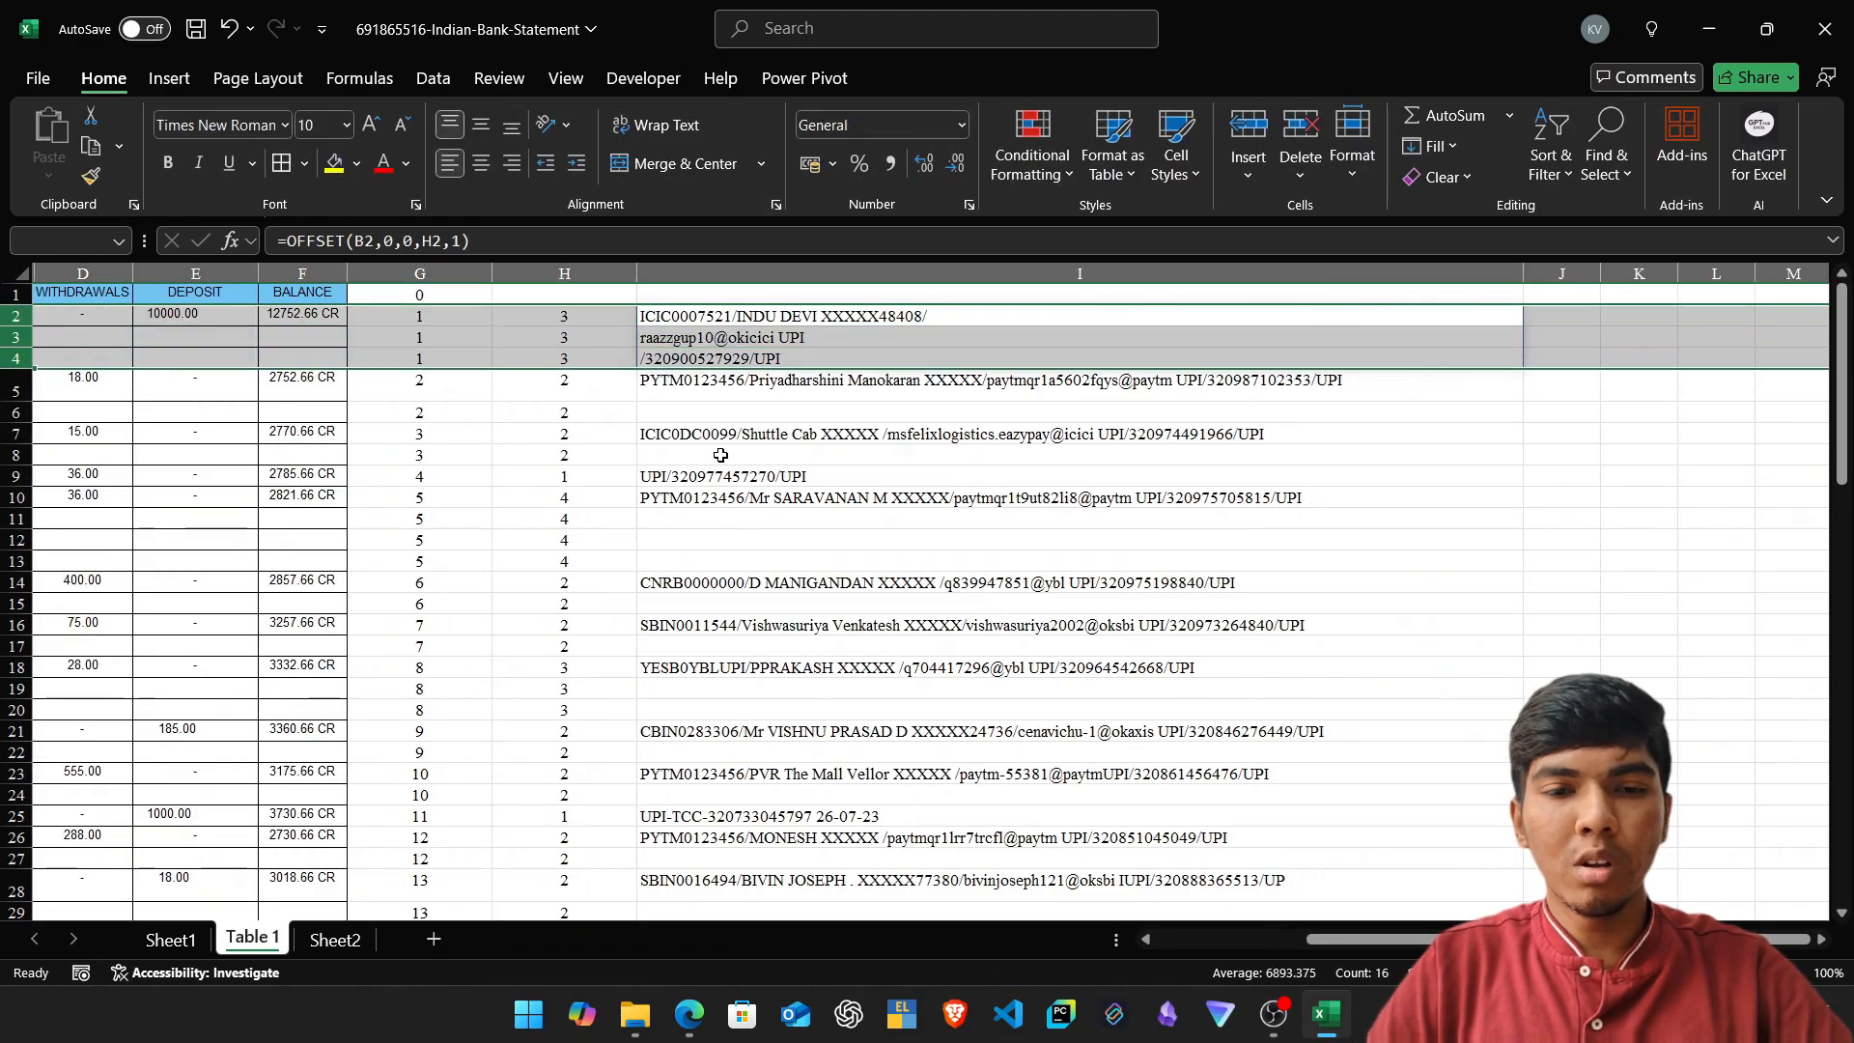
{"action": "key", "text": "Up"}
{"action": "key", "text": "Down"}
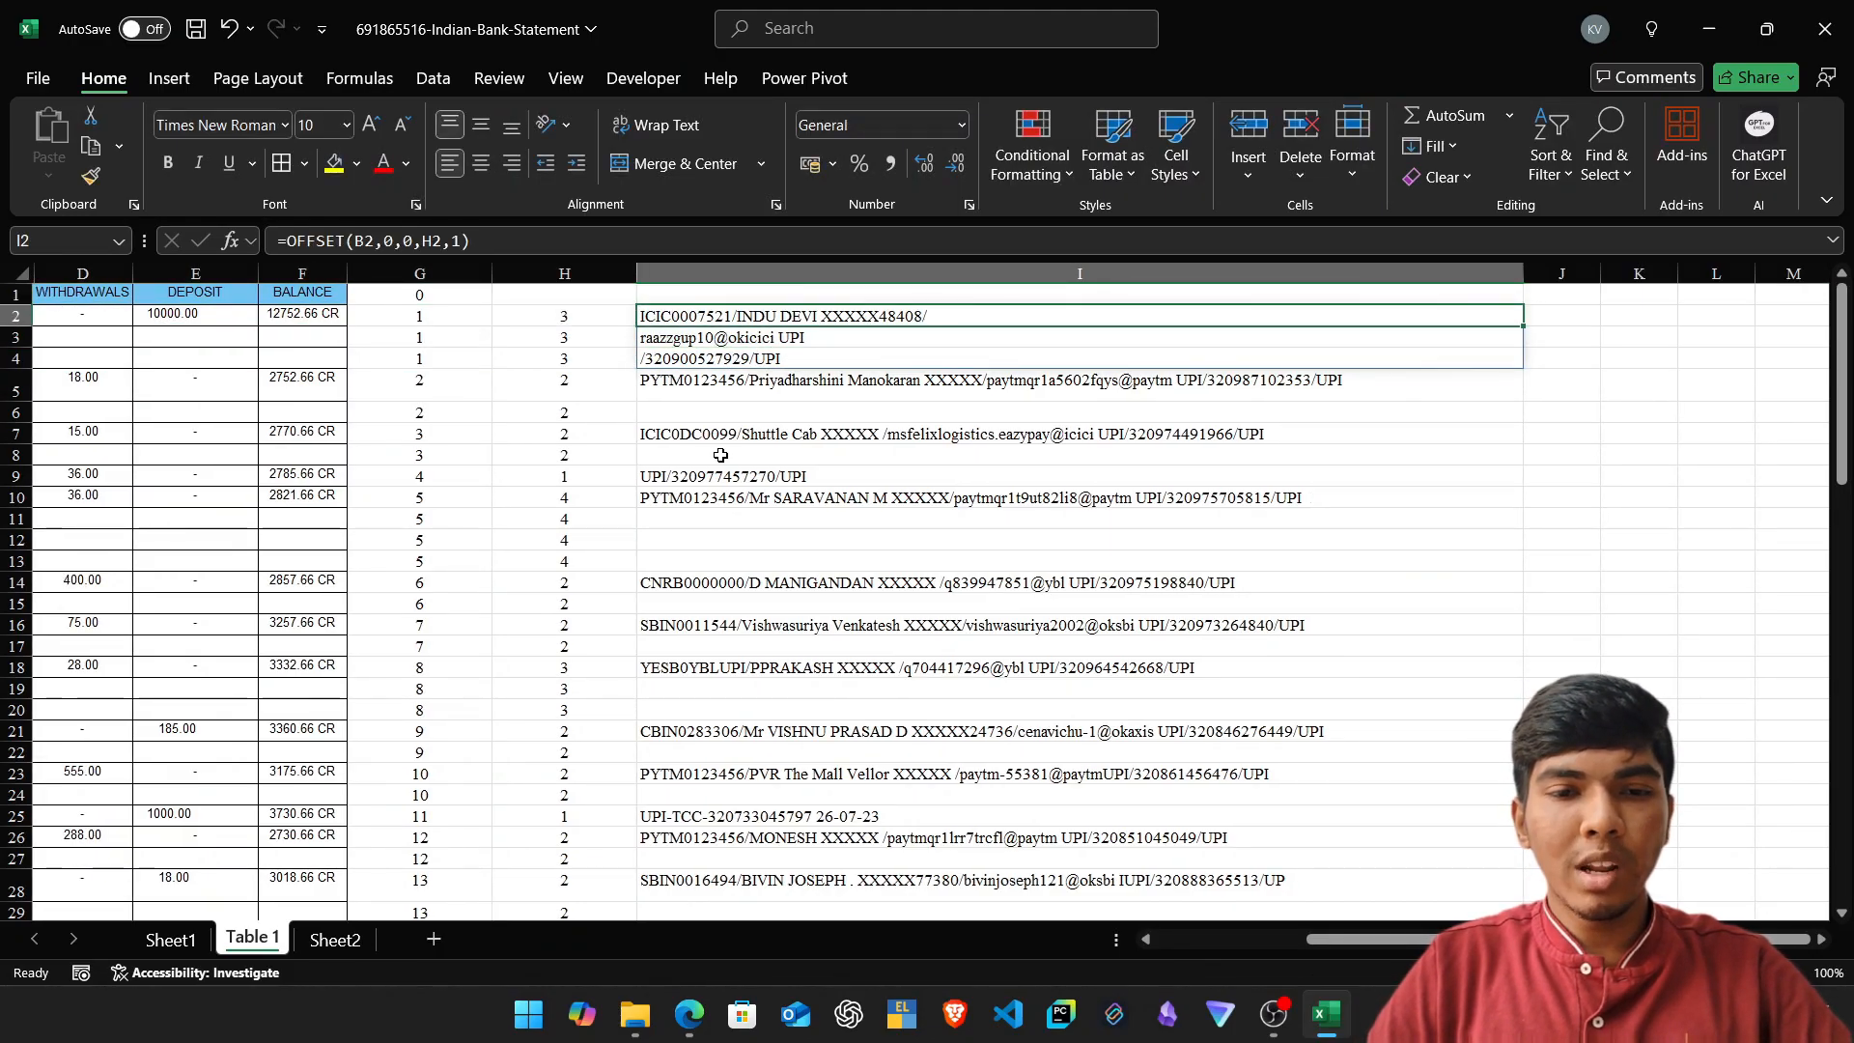
{"action": "left_click", "coordinate": [290, 242]}
{"action": "type", "text": "n"}
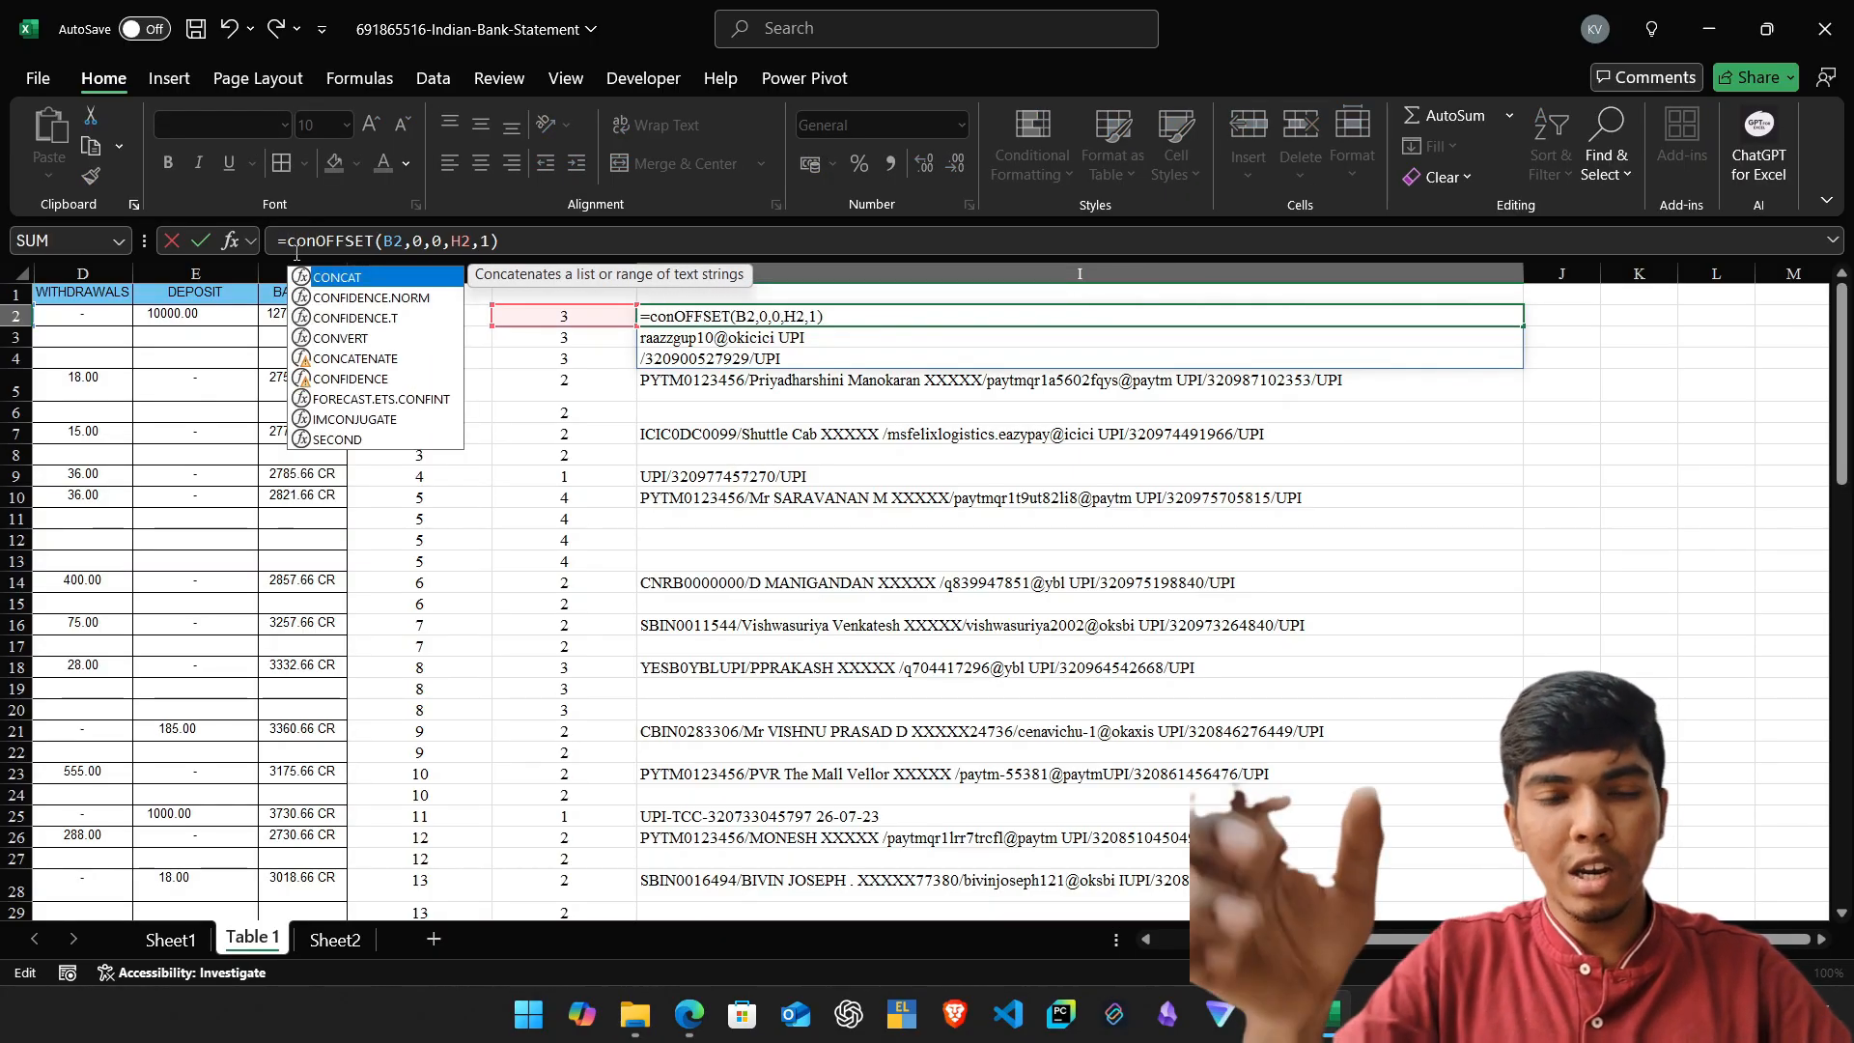
{"action": "key", "text": "Tab"}
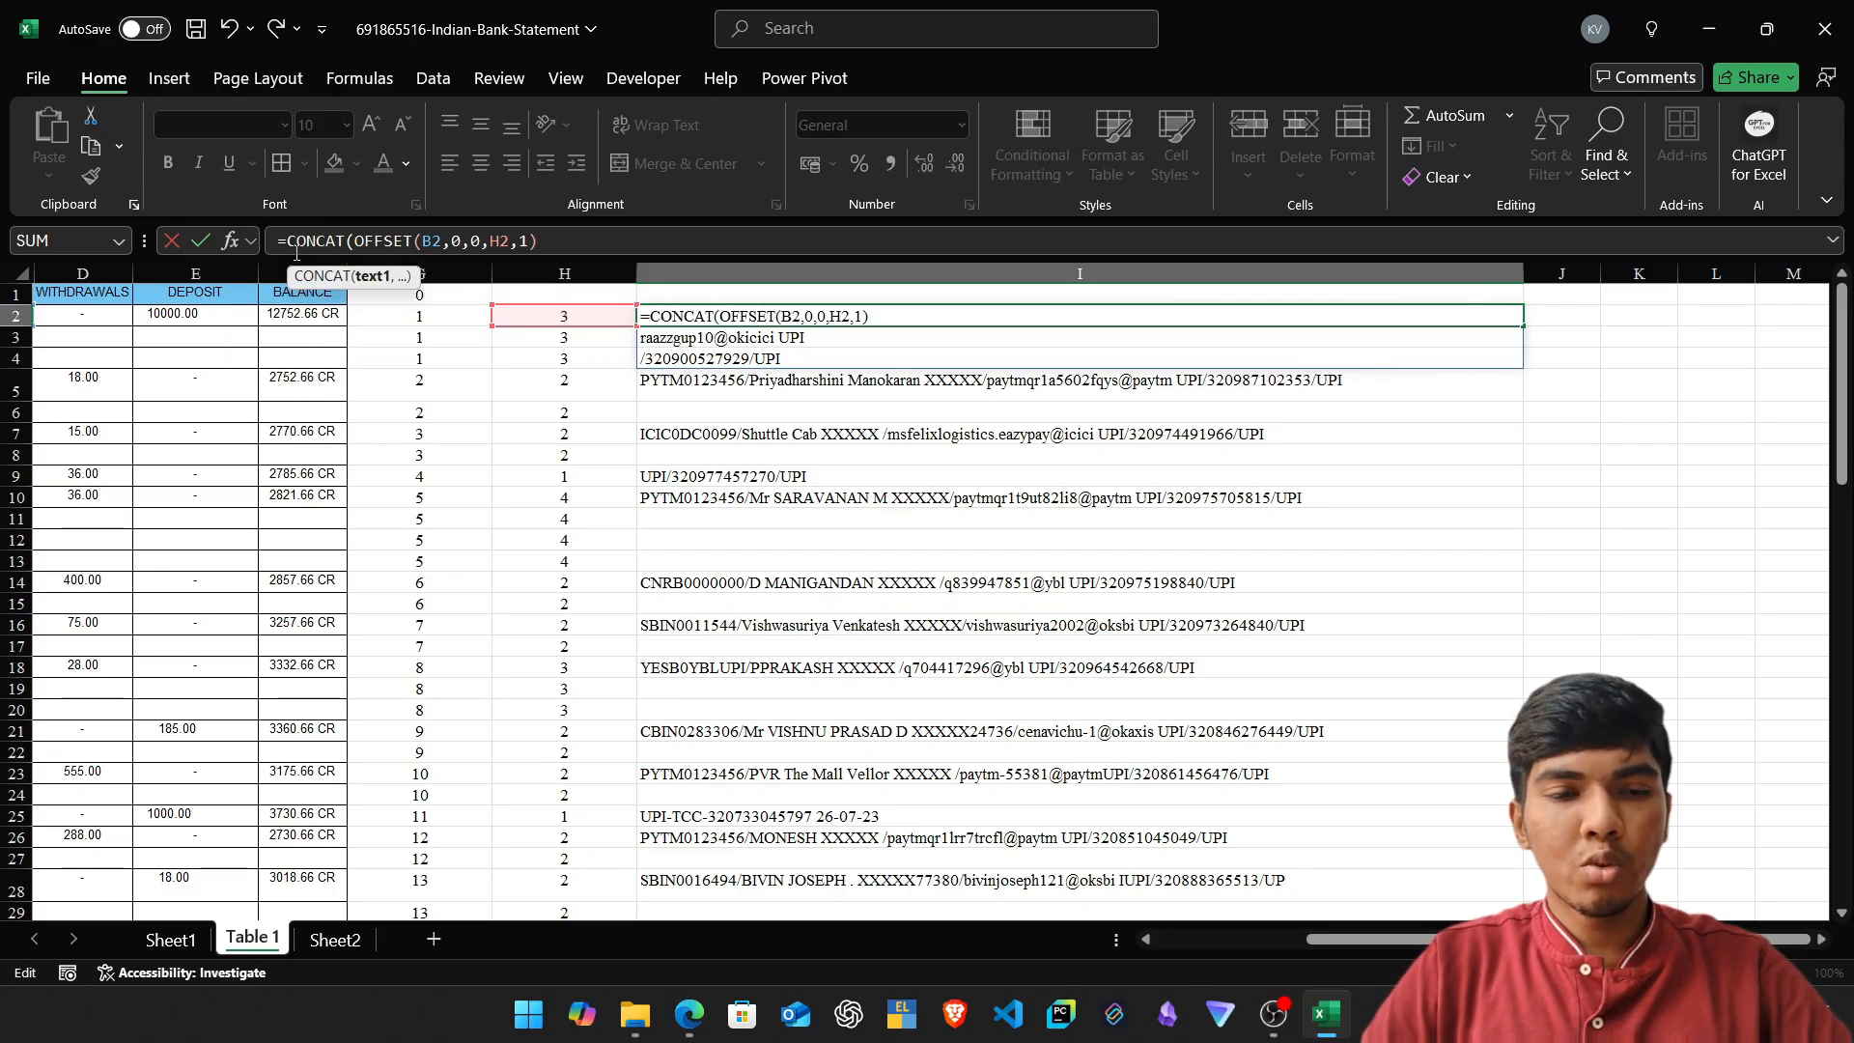
Join the spilled particulars in cell J2 with the formula =CONCAT(I2#).
{"action": "key", "text": "Tab"}
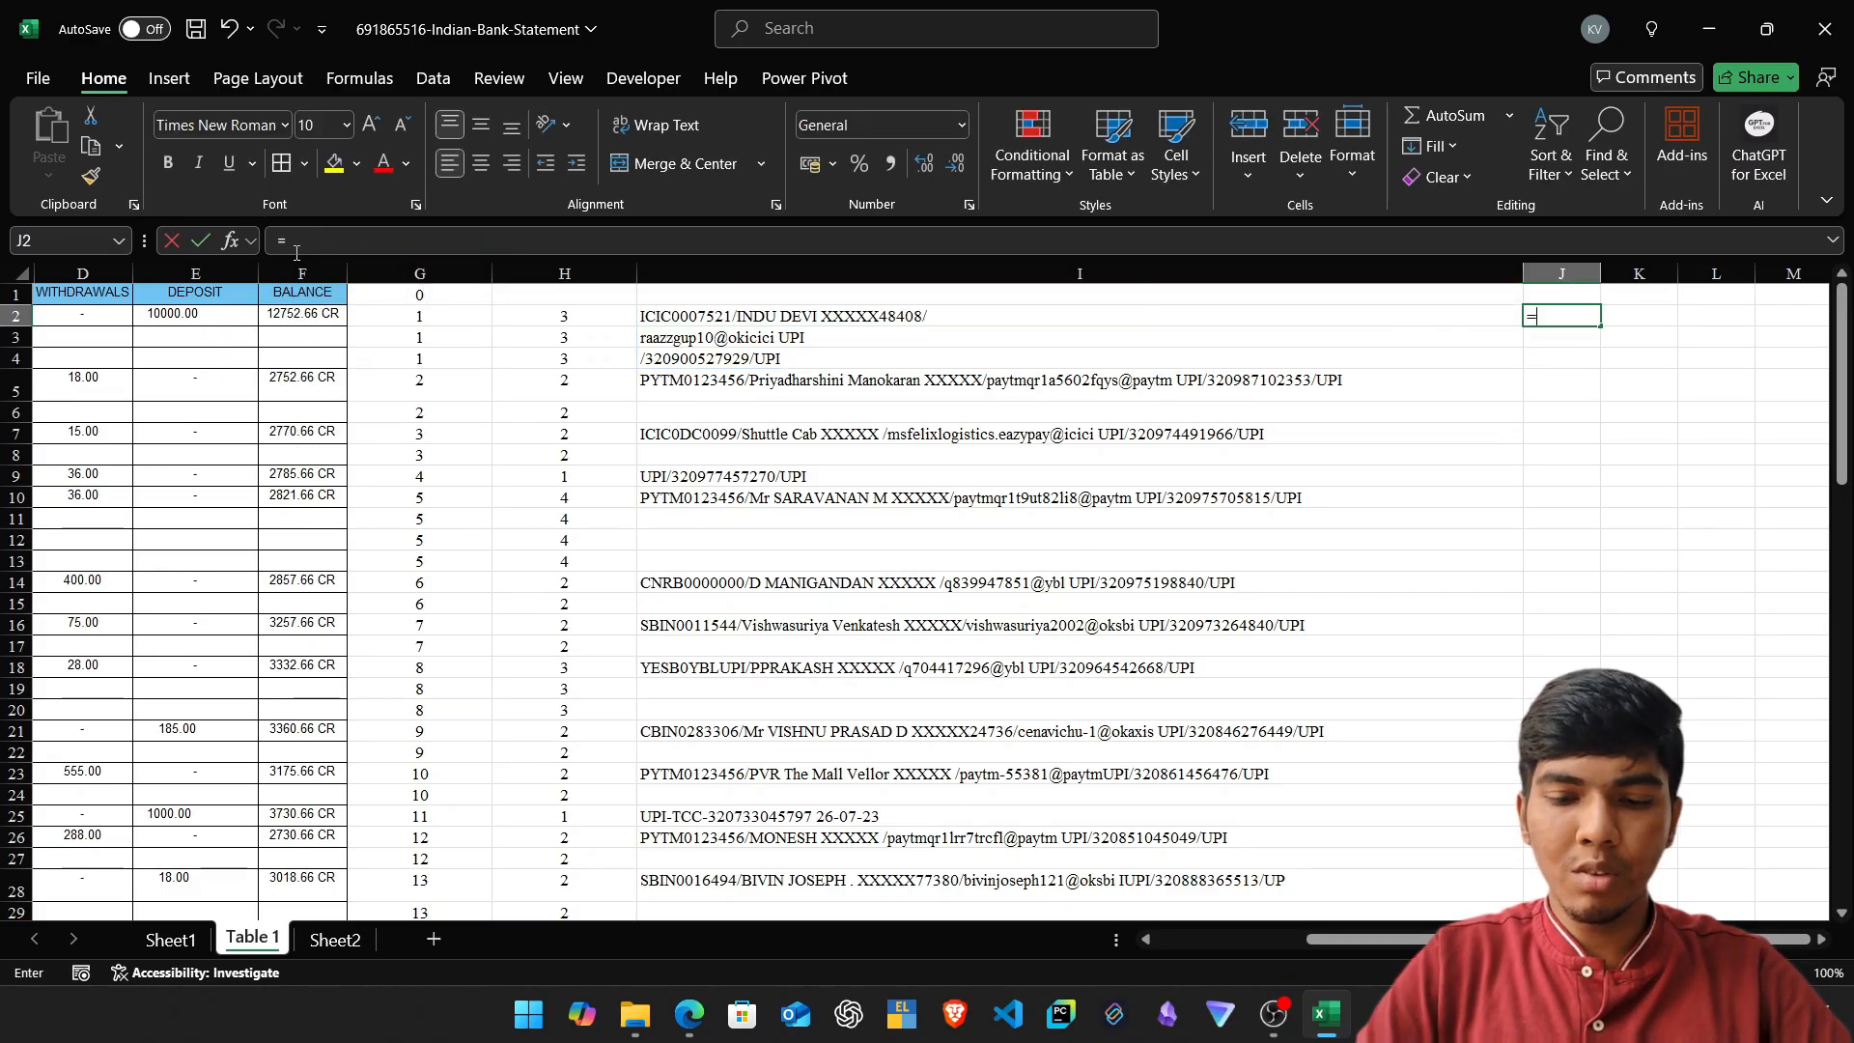
{"action": "type", "text": "=CONCAT("}
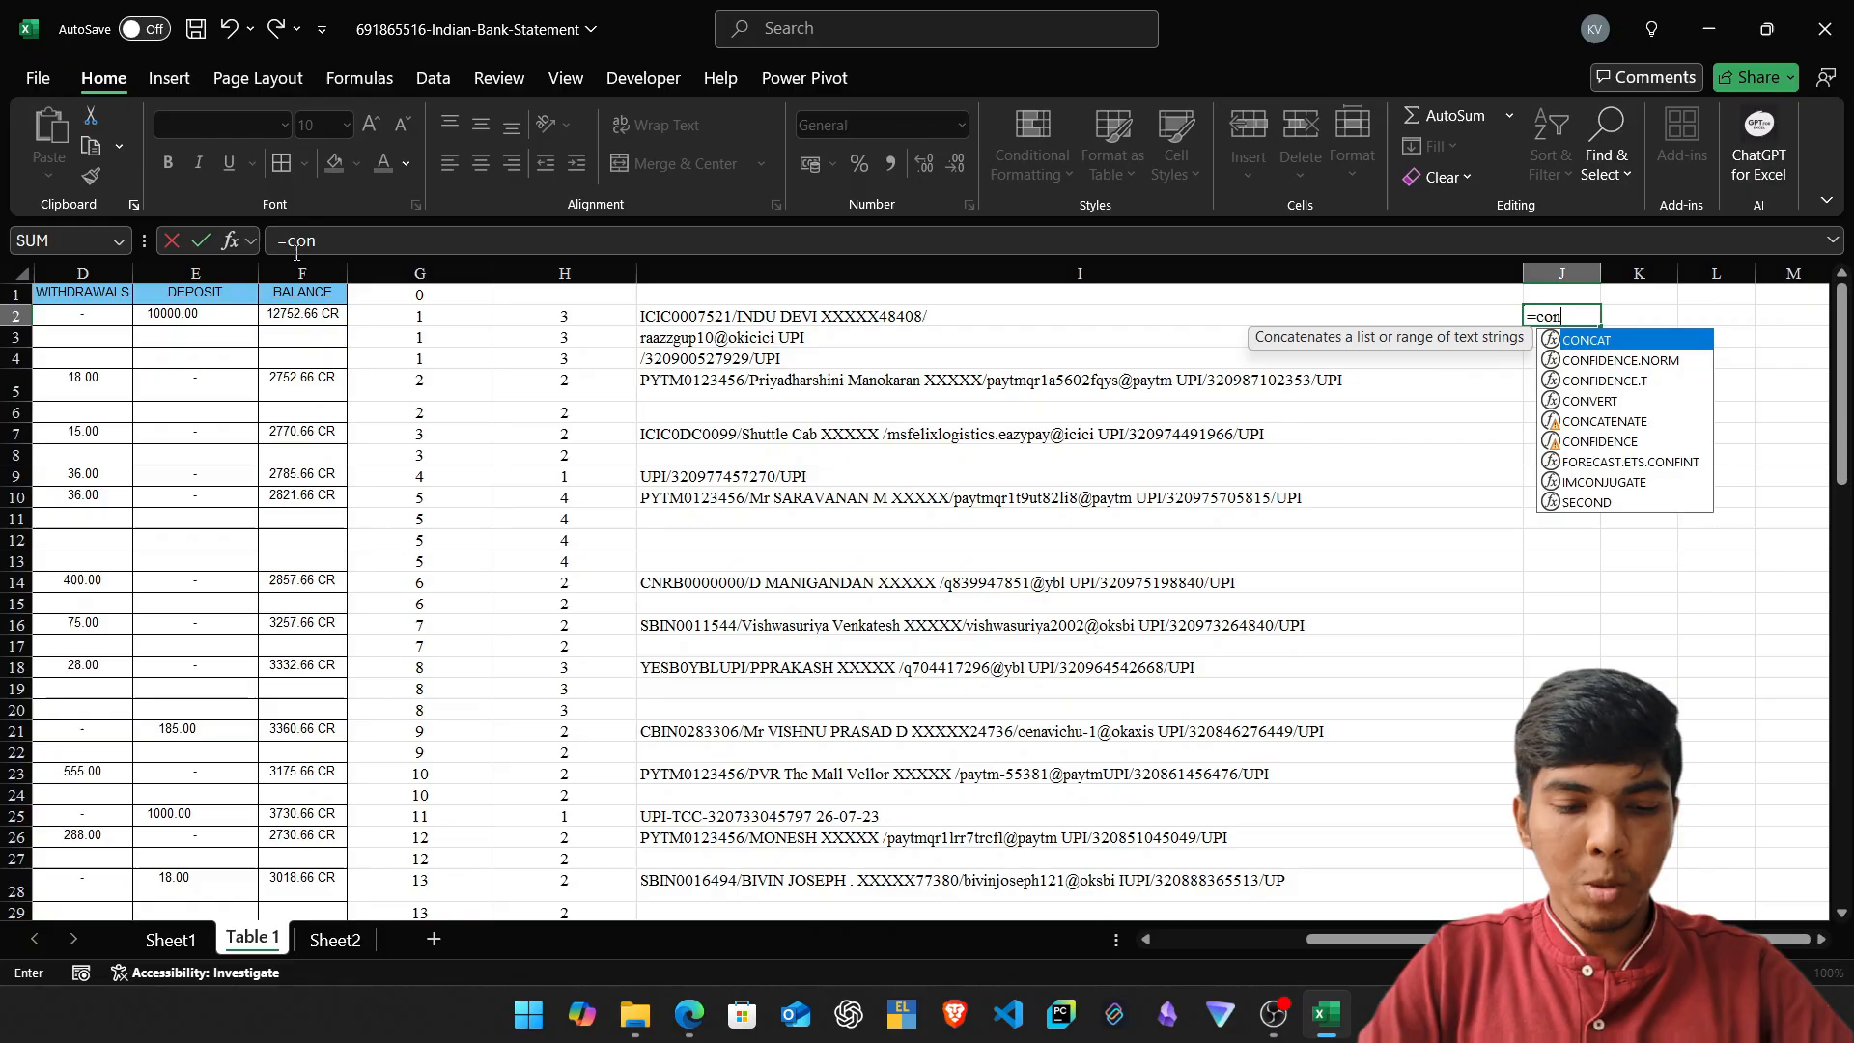
{"action": "key", "text": "Left"}
{"action": "type", "text": "#)"}
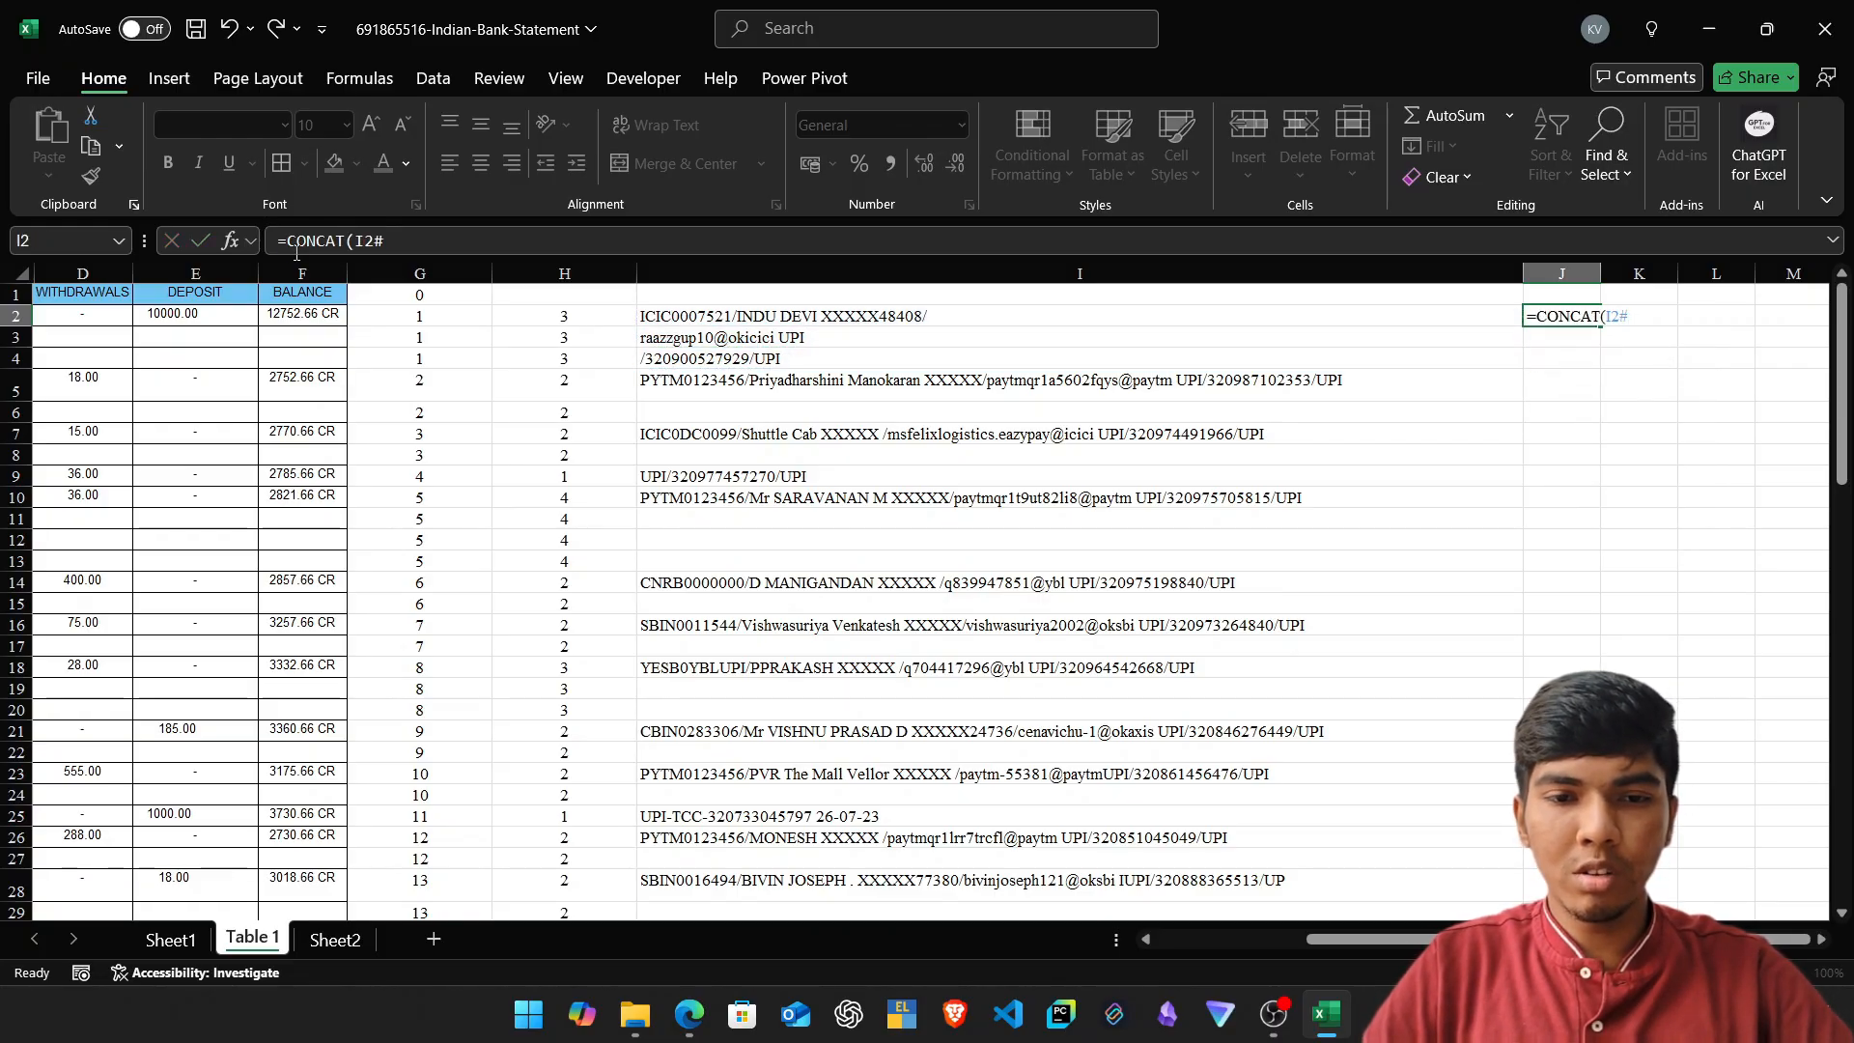
{"action": "key", "text": "ctrl+Return"}
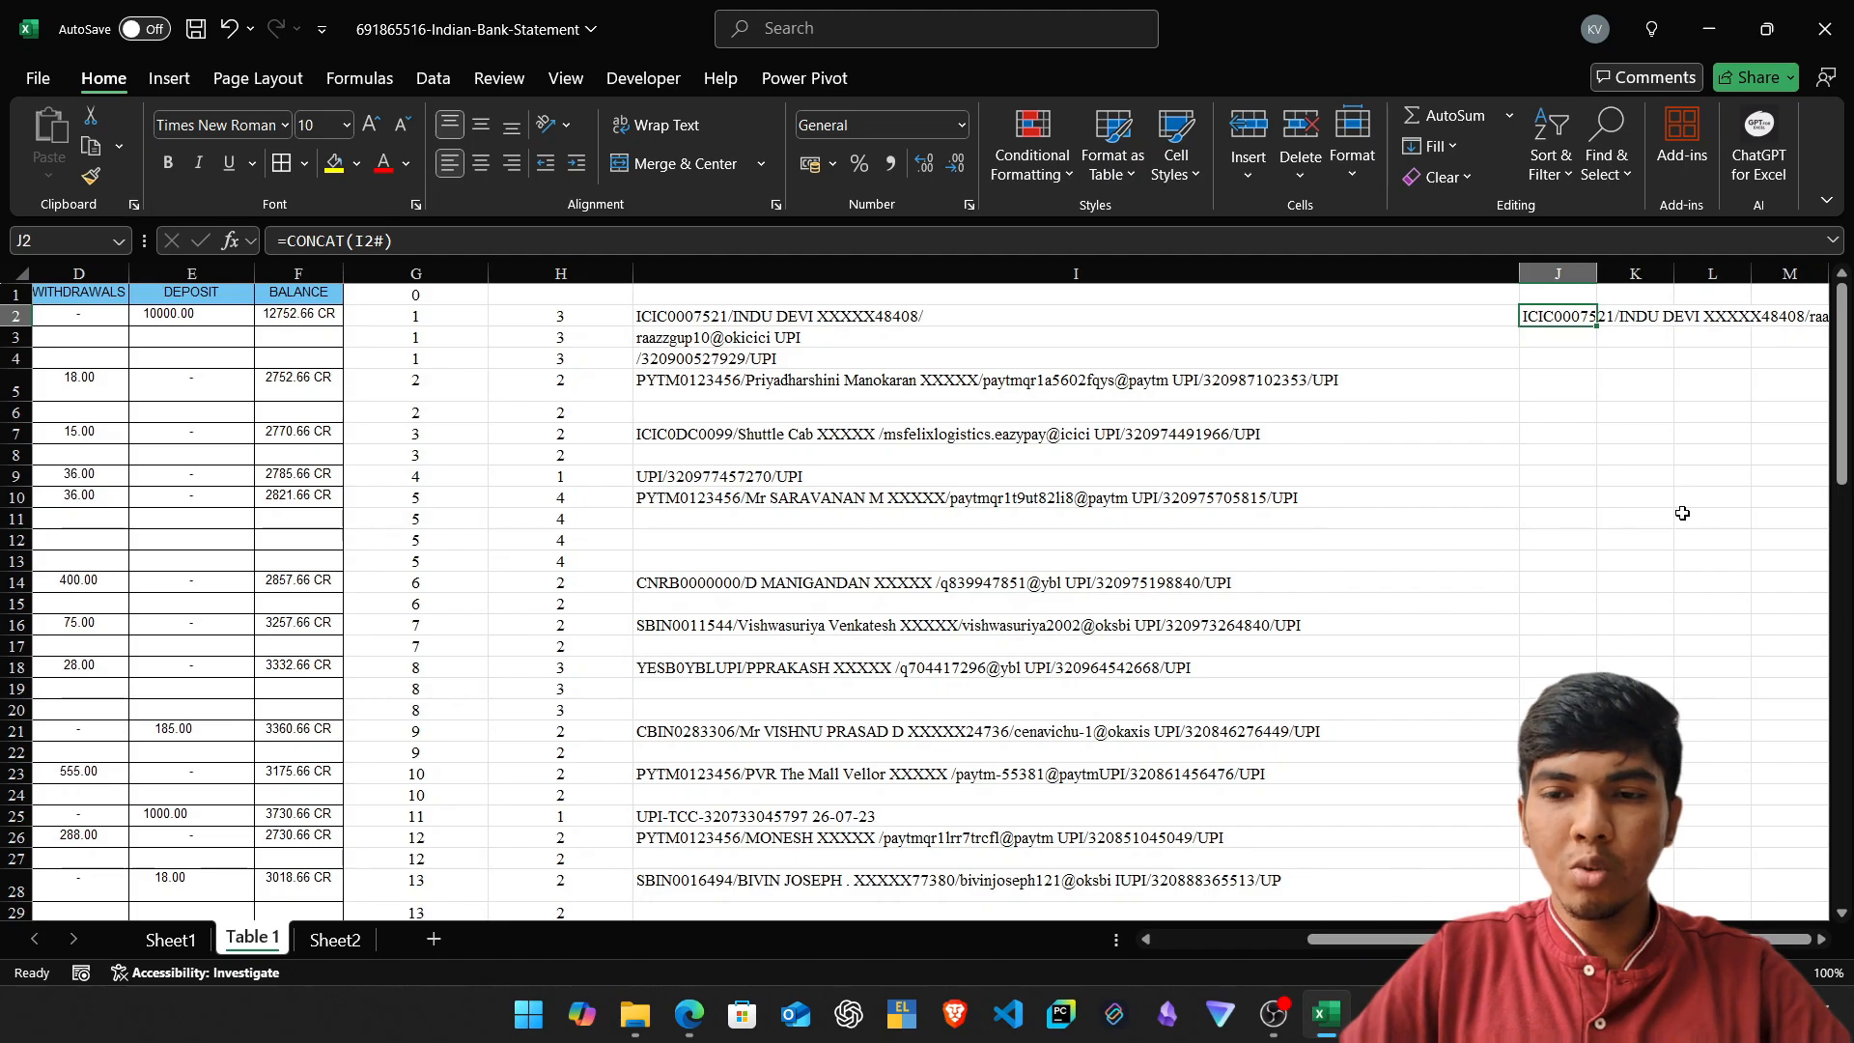
Examine row 2 across its statement columns, helper values and joined text.
{"action": "key", "text": "Right"}
{"action": "key", "text": "Right"}
{"action": "key", "text": "Right"}
{"action": "key", "text": "Right"}
{"action": "key", "text": "Left"}
{"action": "key", "text": "Left"}
{"action": "key", "text": "Left"}
{"action": "key", "text": "Left"}
{"action": "key", "text": "Left"}
{"action": "key", "text": "Left"}
{"action": "key", "text": "Left"}
{"action": "key", "text": "Left"}
{"action": "key", "text": "Left"}
{"action": "key", "text": "Left"}
{"action": "key", "text": "Left"}
{"action": "key", "text": "Left"}
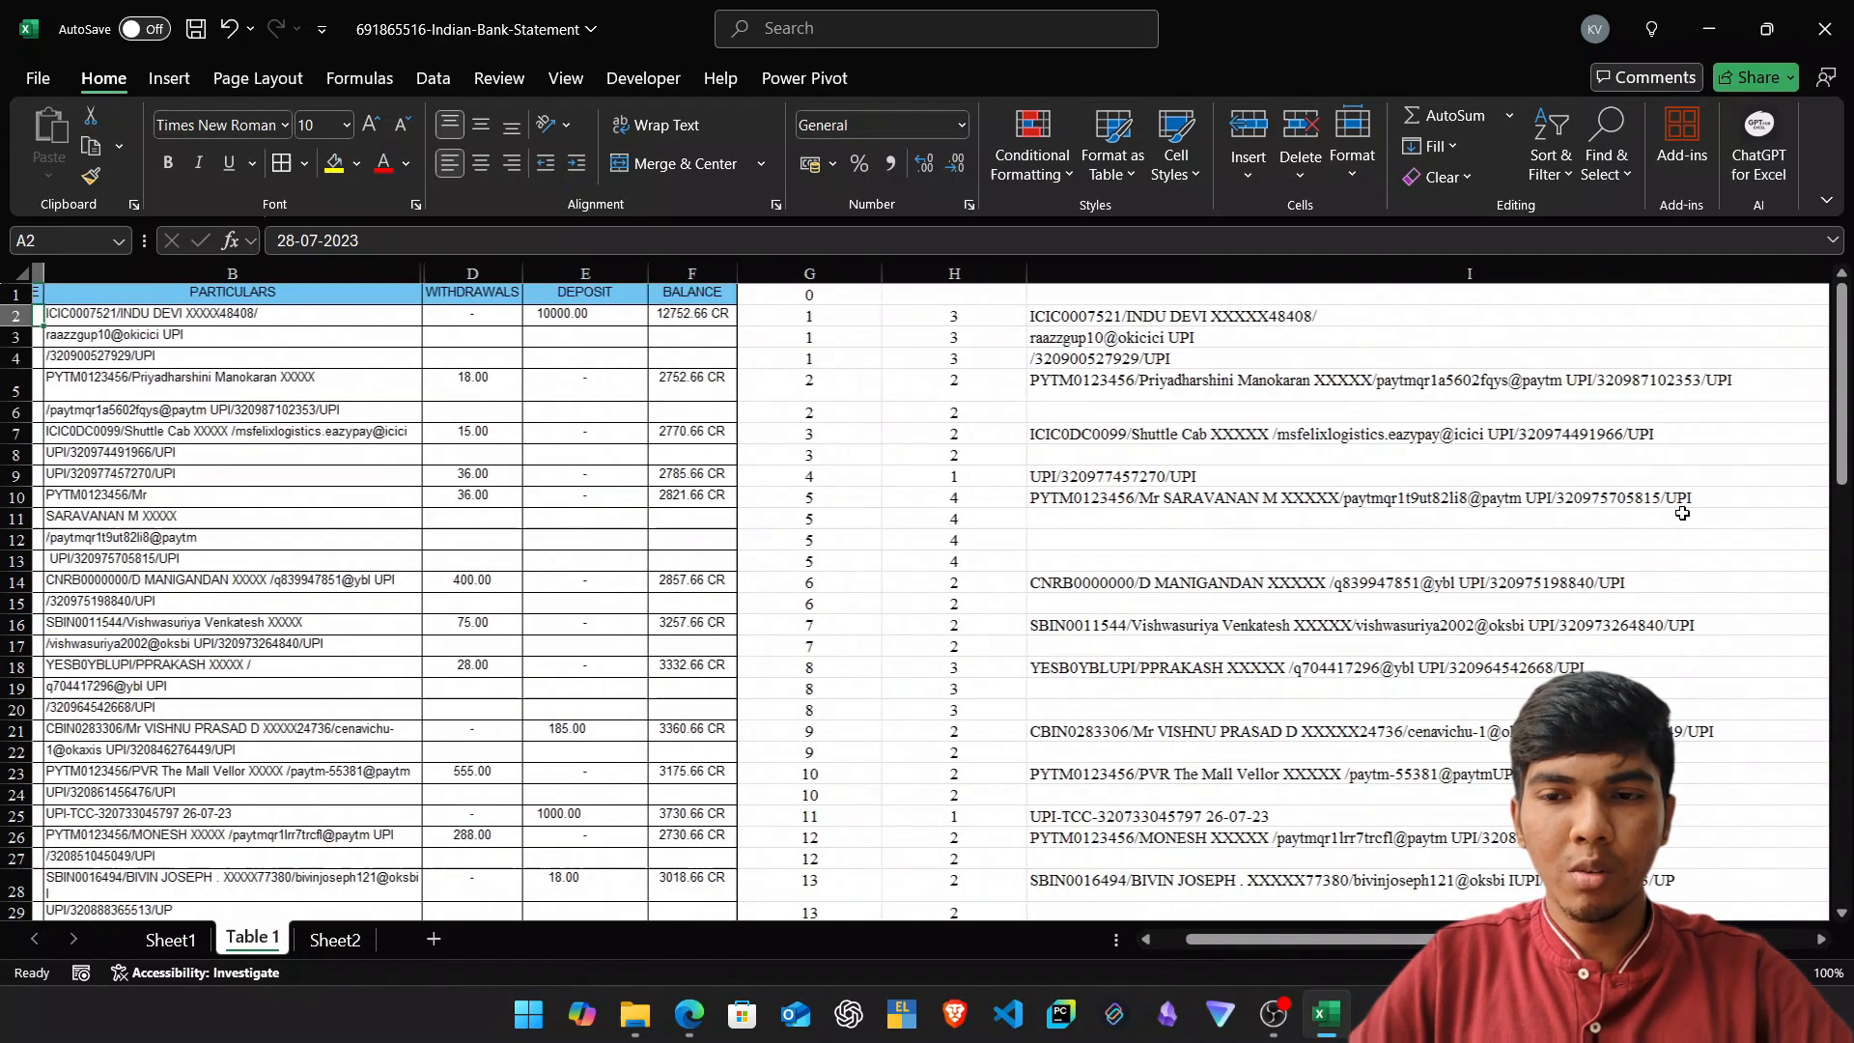
{"action": "key", "text": "Right"}
{"action": "key", "text": "Right"}
{"action": "key", "text": "Right"}
{"action": "key", "text": "Right"}
{"action": "key", "text": "Right"}
{"action": "key", "text": "Right"}
{"action": "key", "text": "Right"}
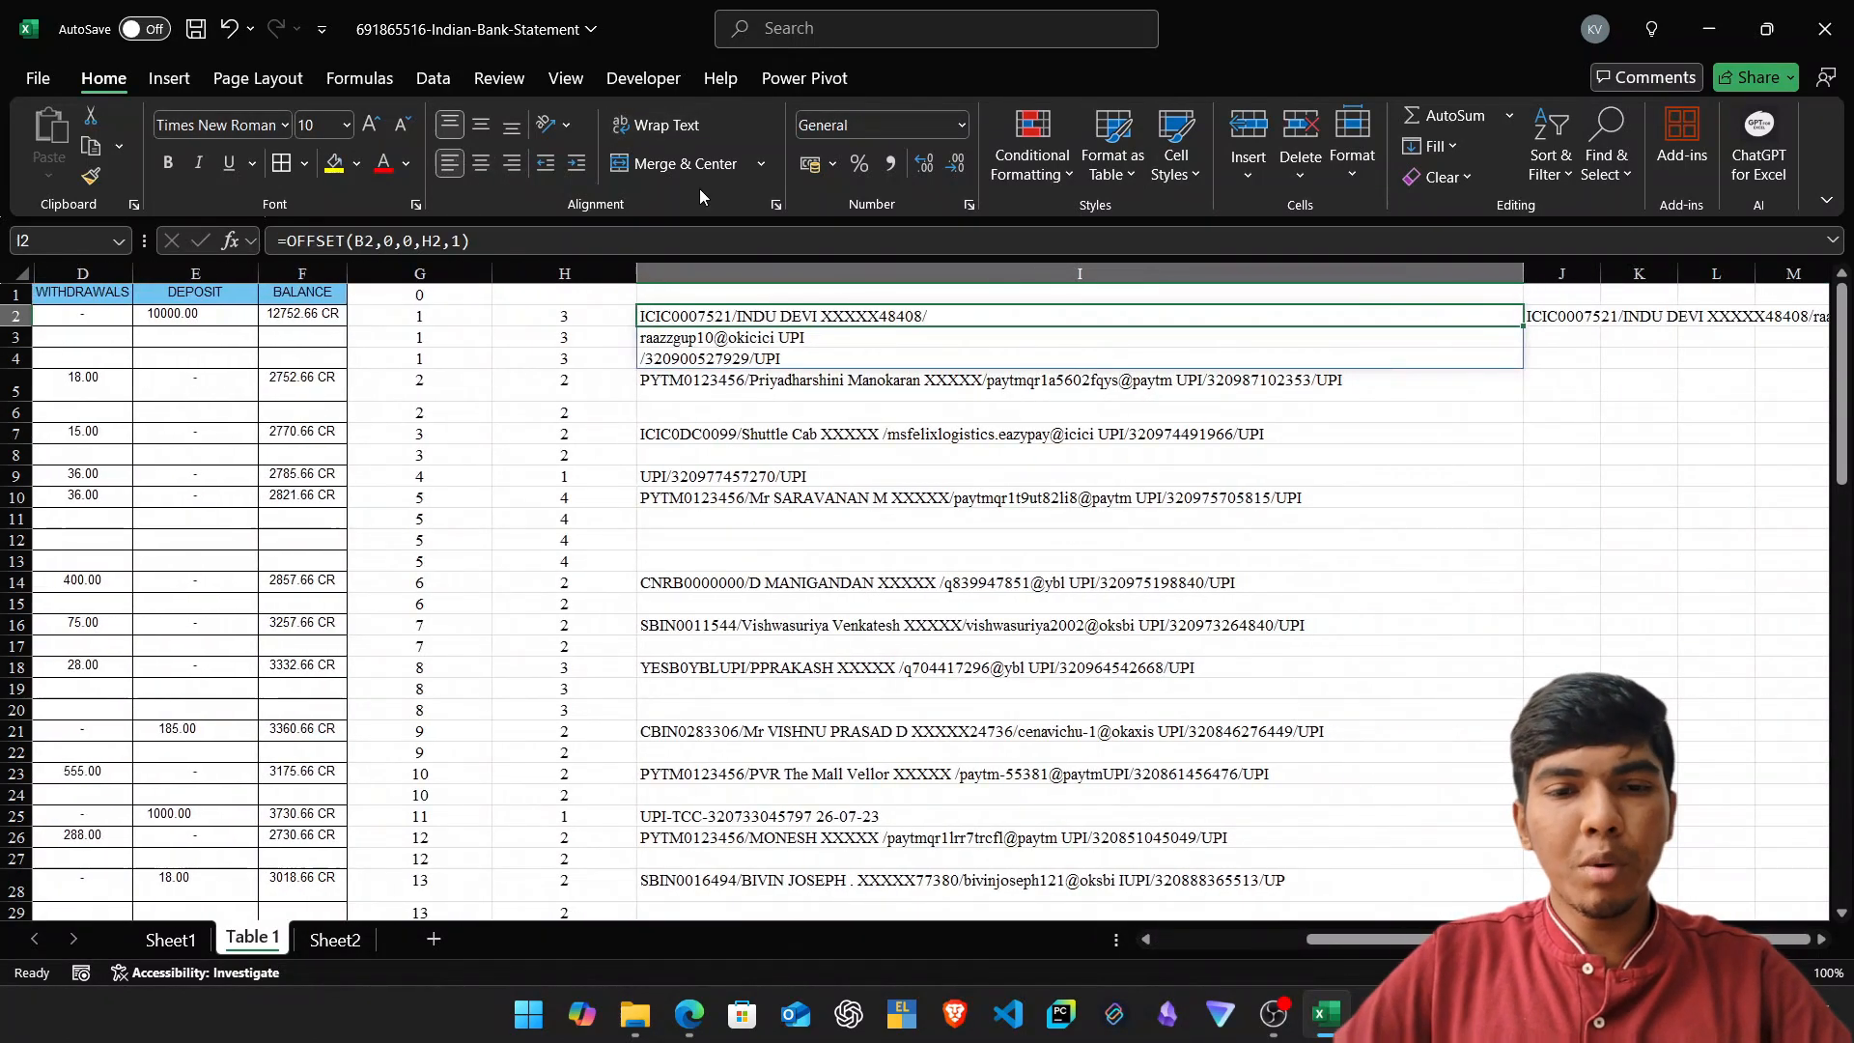
Wrap I2's formula as =CONCAT(OFFSET(B2,0,0,H2,1)) and clear the separate CONCAT formula from J2.
{"action": "left_click", "coordinate": [289, 243]}
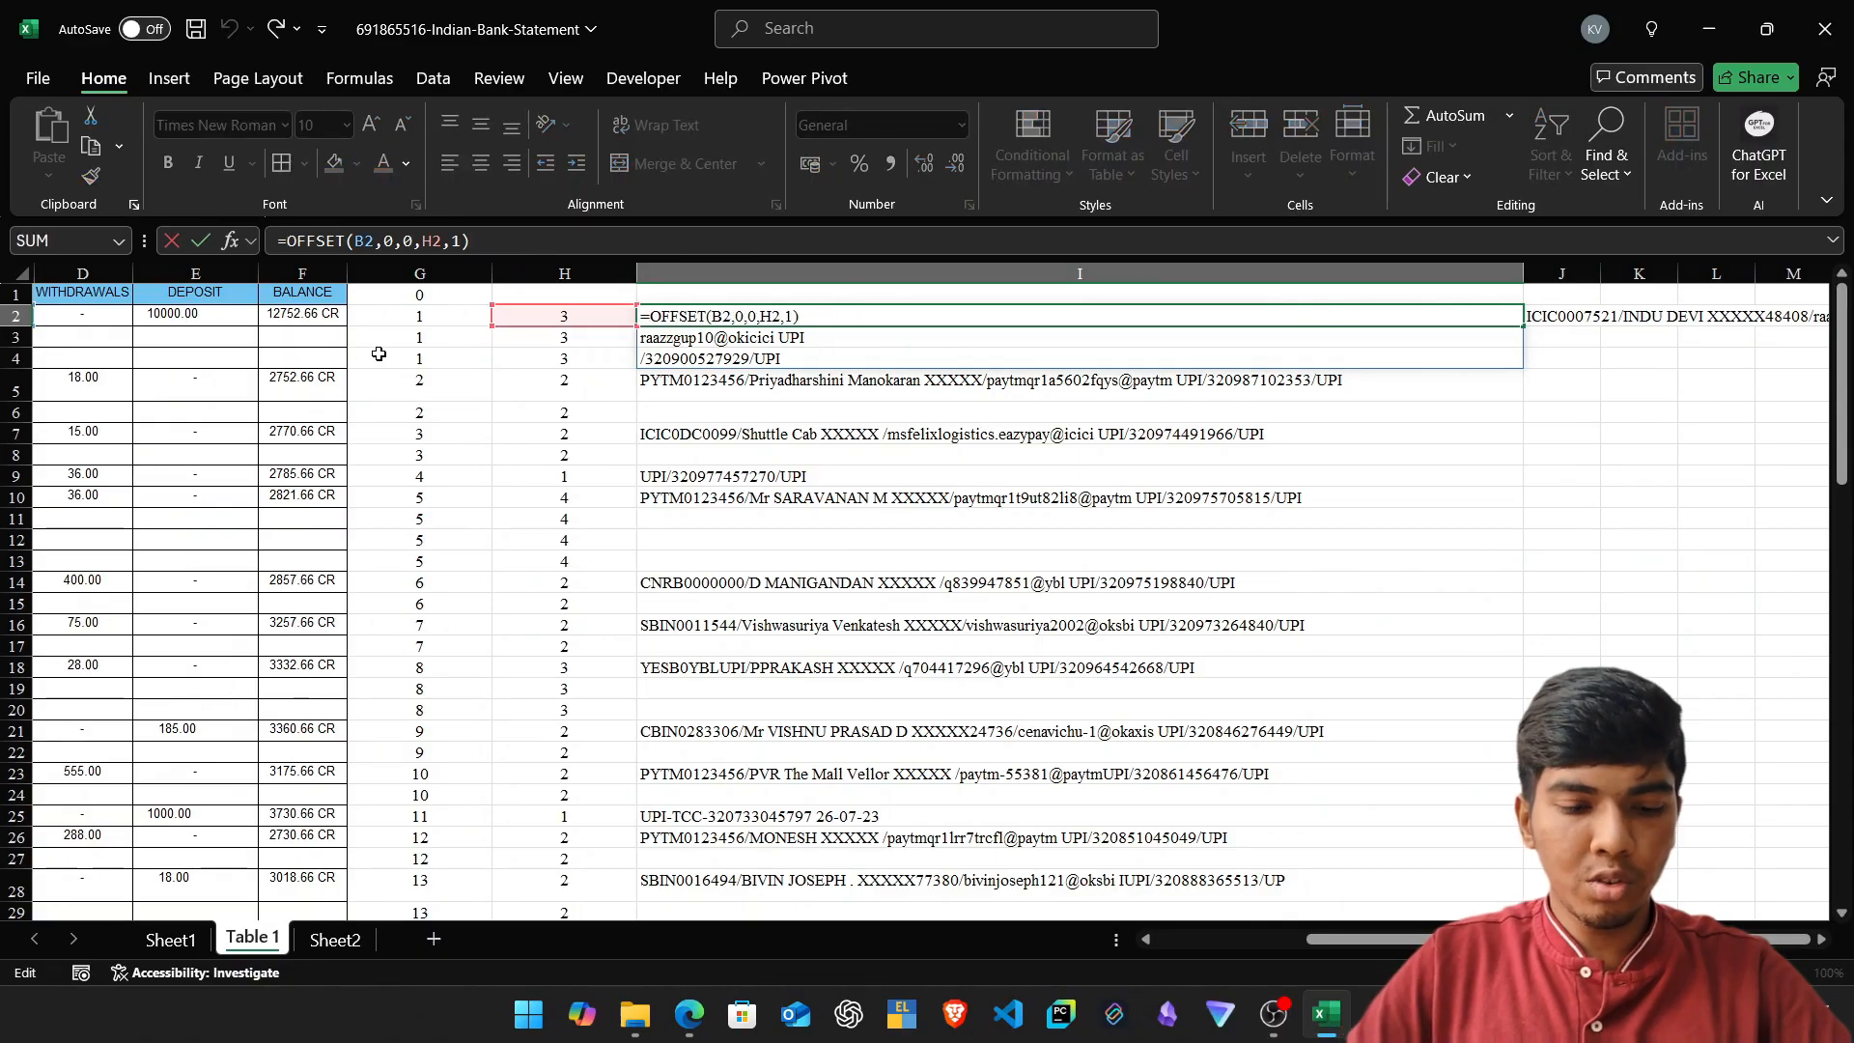
{"action": "type", "text": "con"}
{"action": "key", "text": "Tab"}
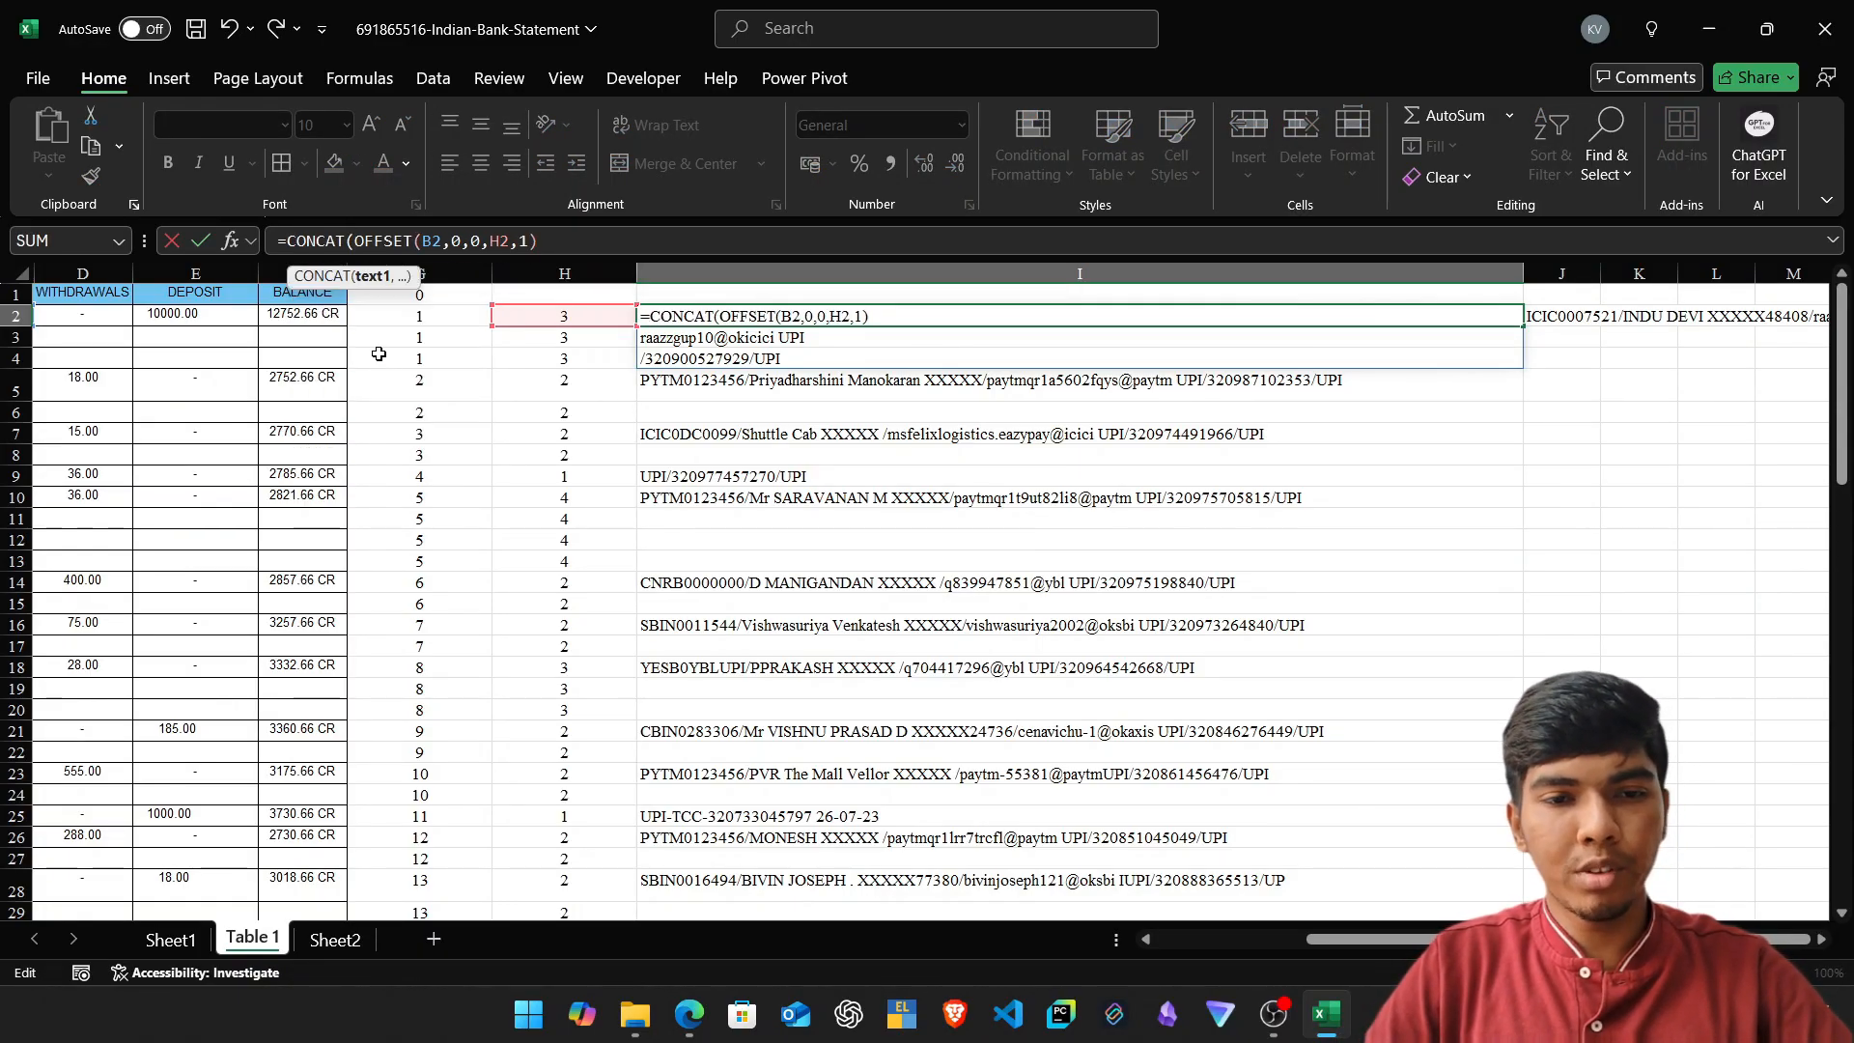
{"action": "key", "text": "Tab"}
{"action": "key", "text": "Return"}
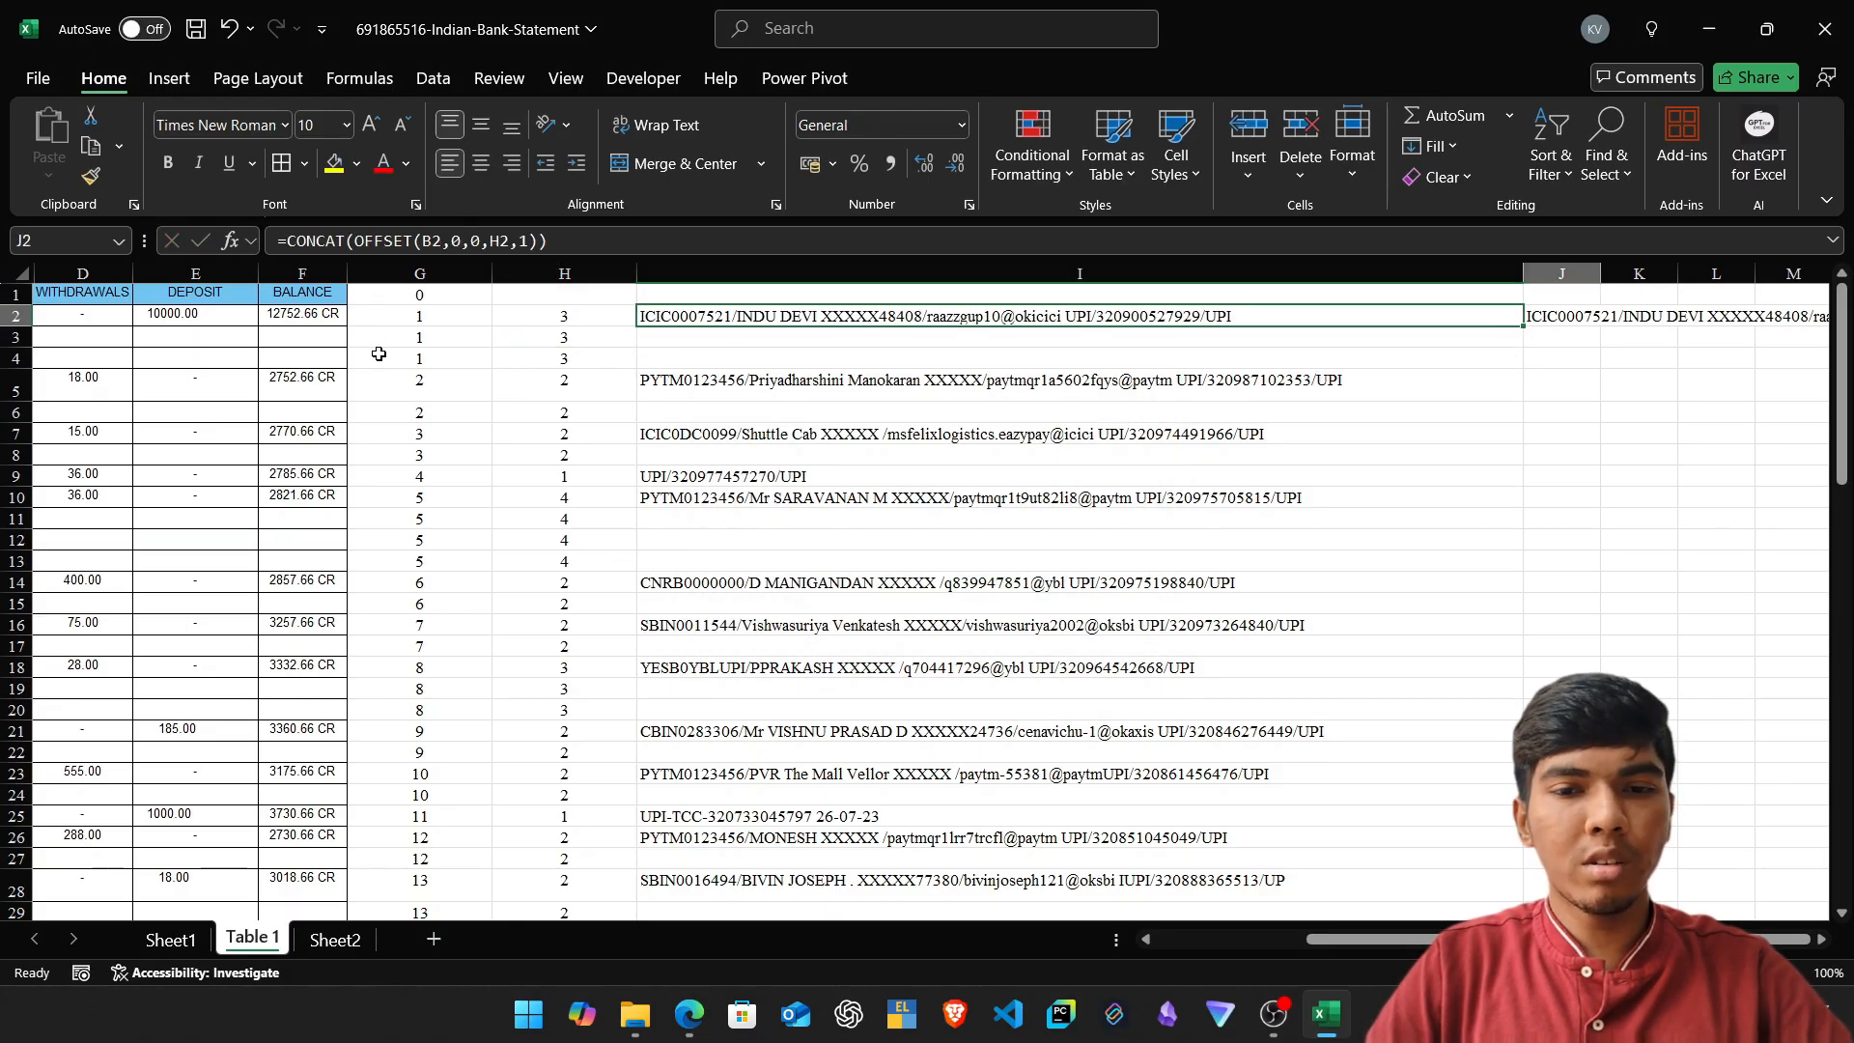
{"action": "key", "text": "Delete"}
{"action": "key", "text": "Left"}
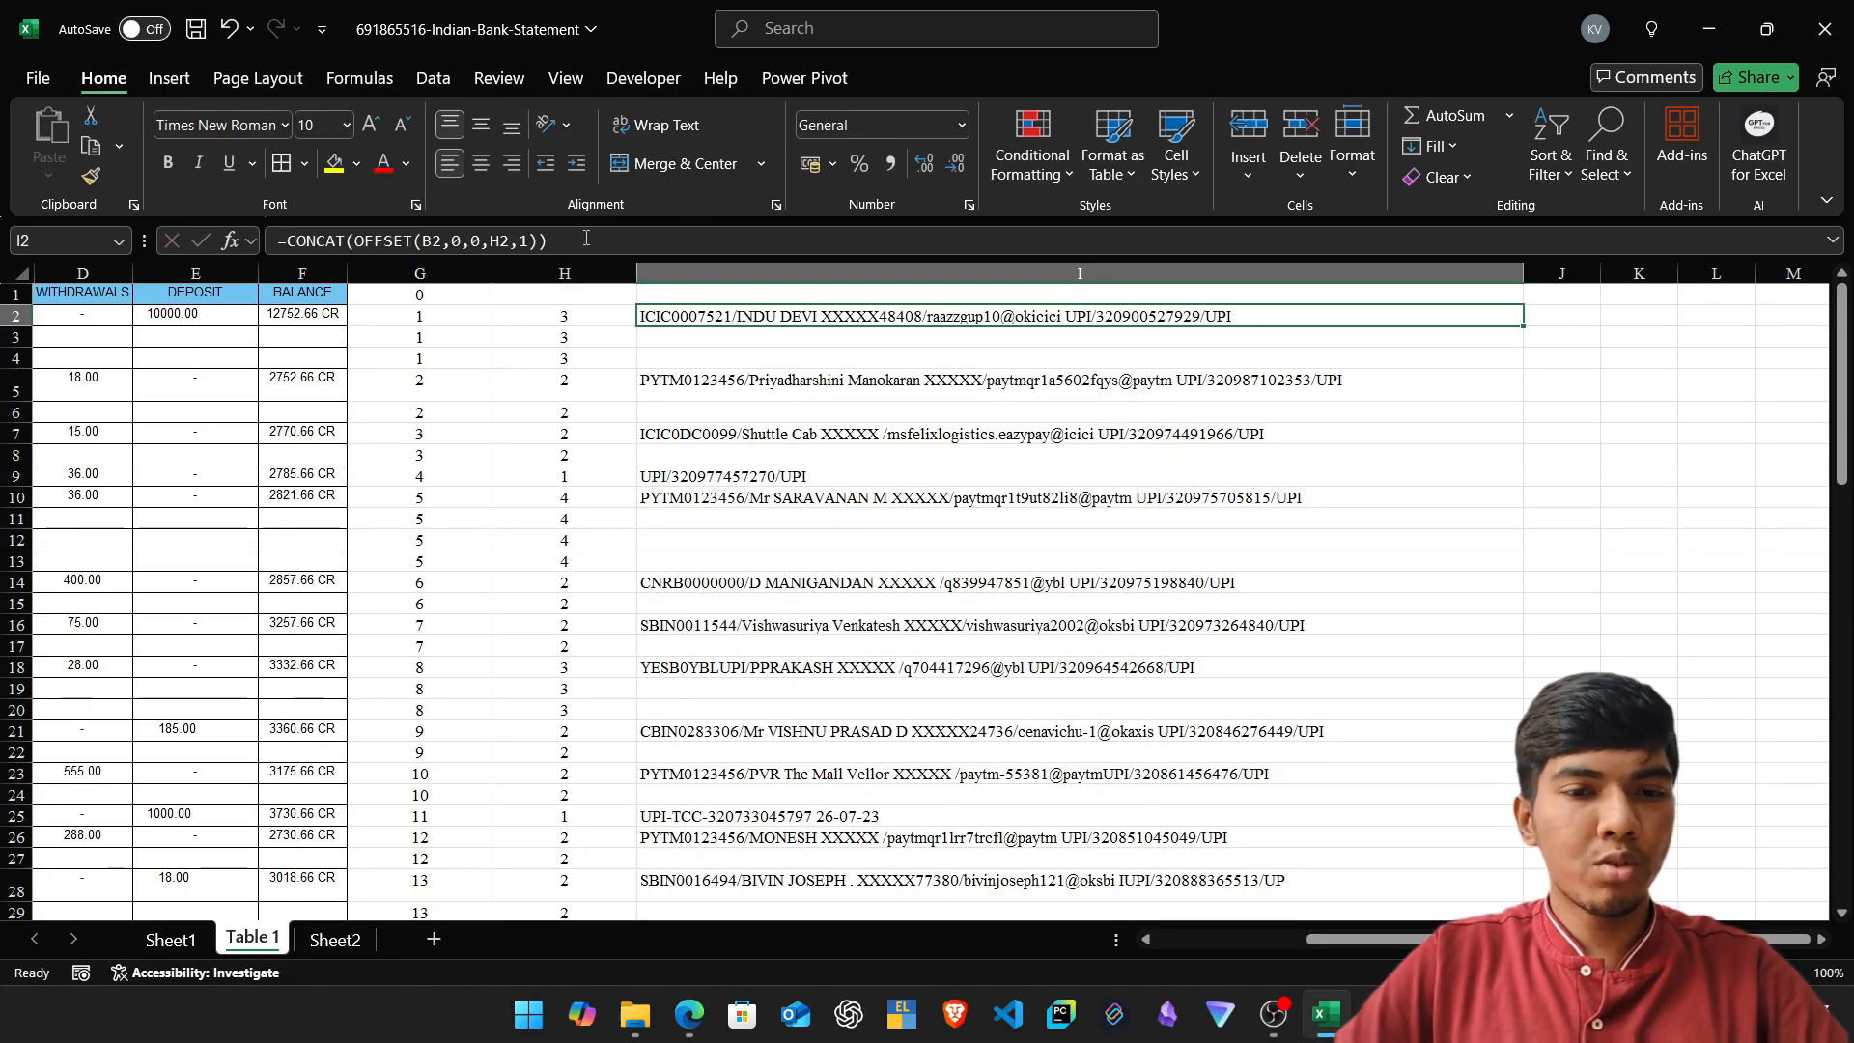
Review the combined CONCAT and OFFSET formula in I2, then return to the statement columns of row 2.
{"action": "left_click", "coordinate": [586, 238]}
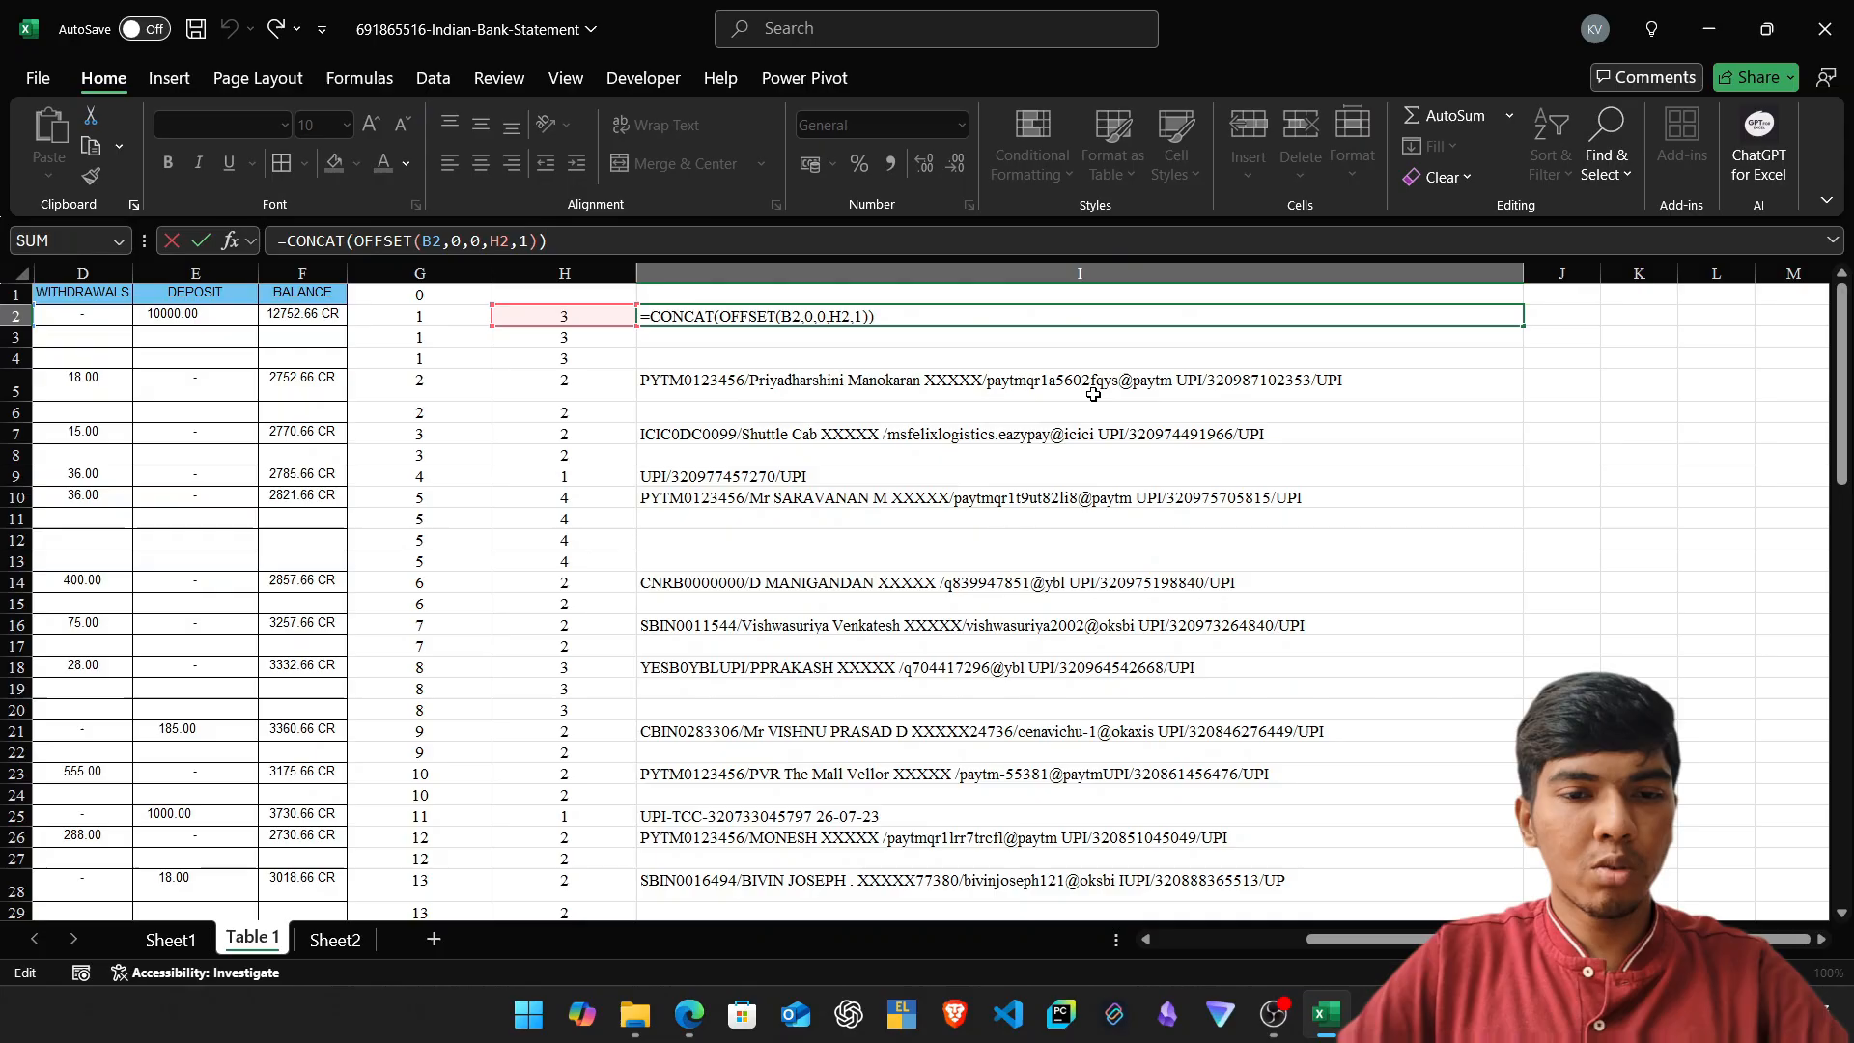
{"action": "key", "text": "Escape"}
{"action": "key", "text": "Left"}
{"action": "key", "text": "Left"}
{"action": "key", "text": "Left"}
{"action": "key", "text": "Left"}
{"action": "key", "text": "Left"}
{"action": "key", "text": "Left"}
{"action": "key", "text": "Left"}
Recap the helper formulas one by one: IF in G2, COUNTIF in H2 and CONCAT with OFFSET in I2.
{"action": "left_click", "coordinate": [929, 316]}
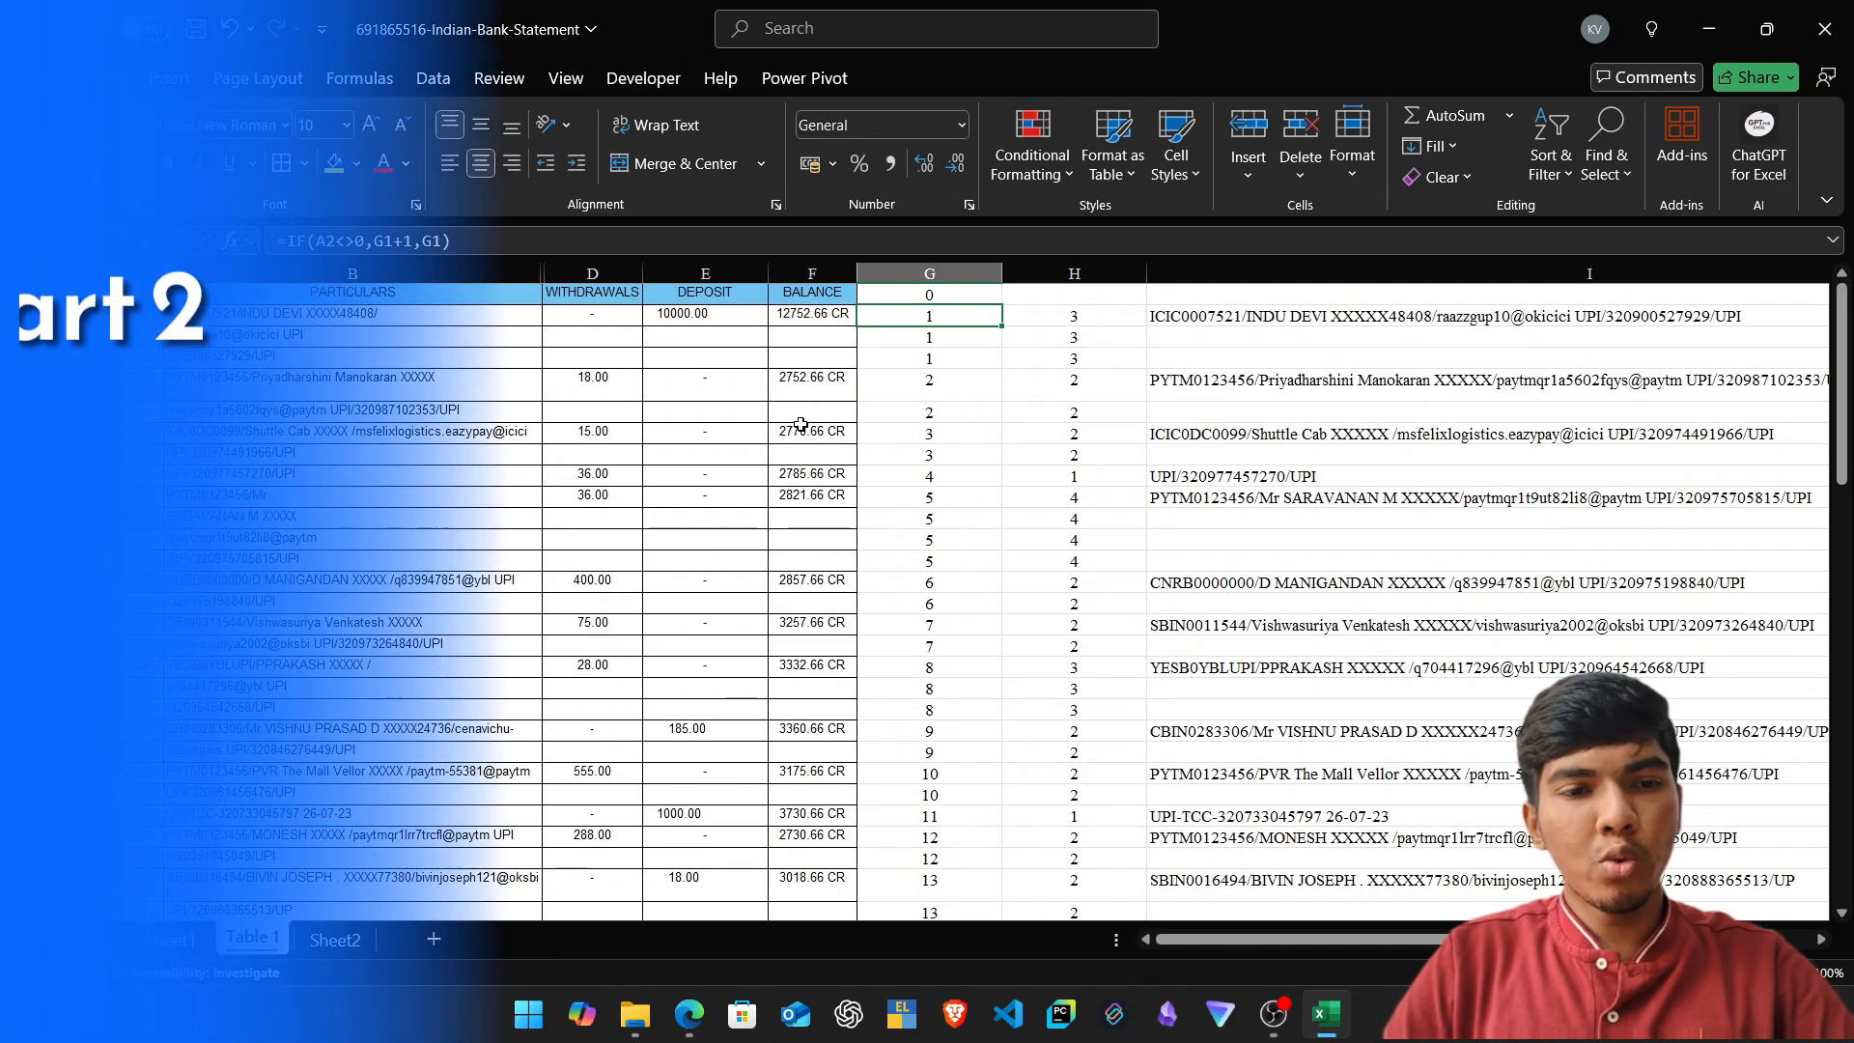
{"action": "key", "text": "F2"}
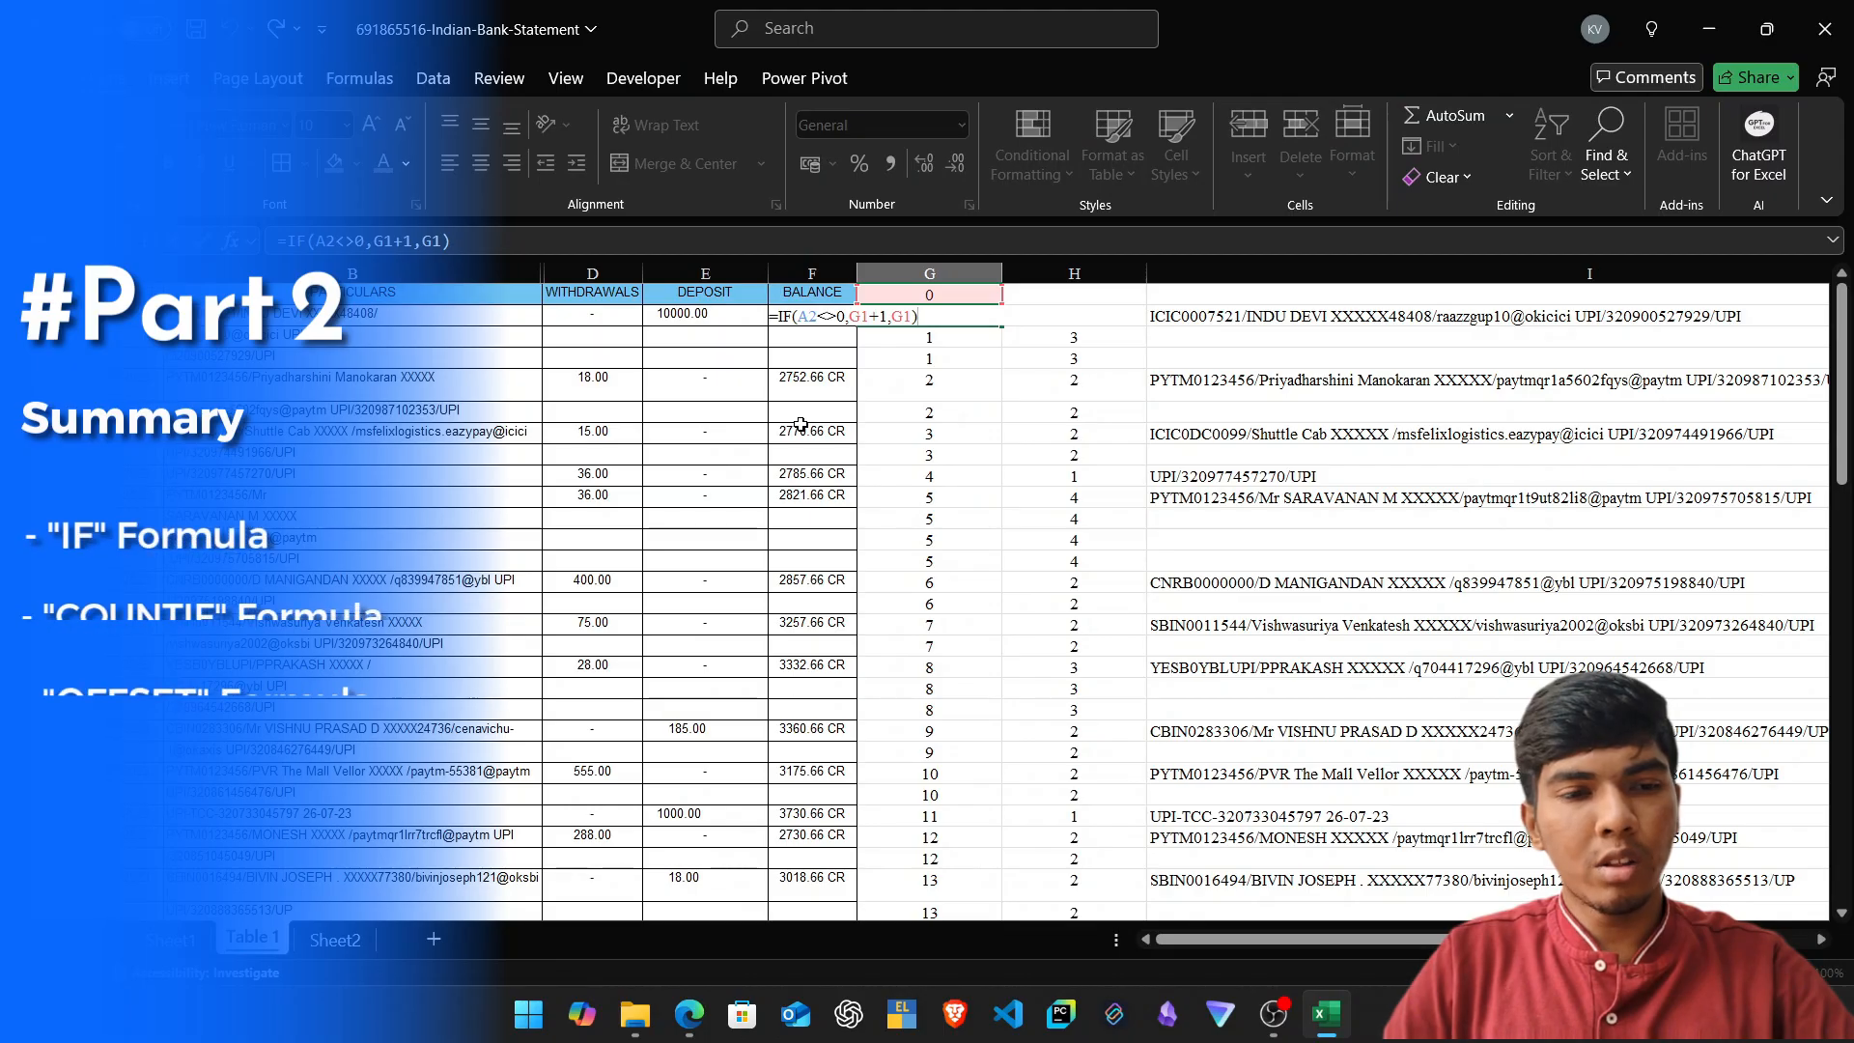
{"action": "key", "text": "Escape"}
{"action": "key", "text": "Right"}
{"action": "key", "text": "F2"}
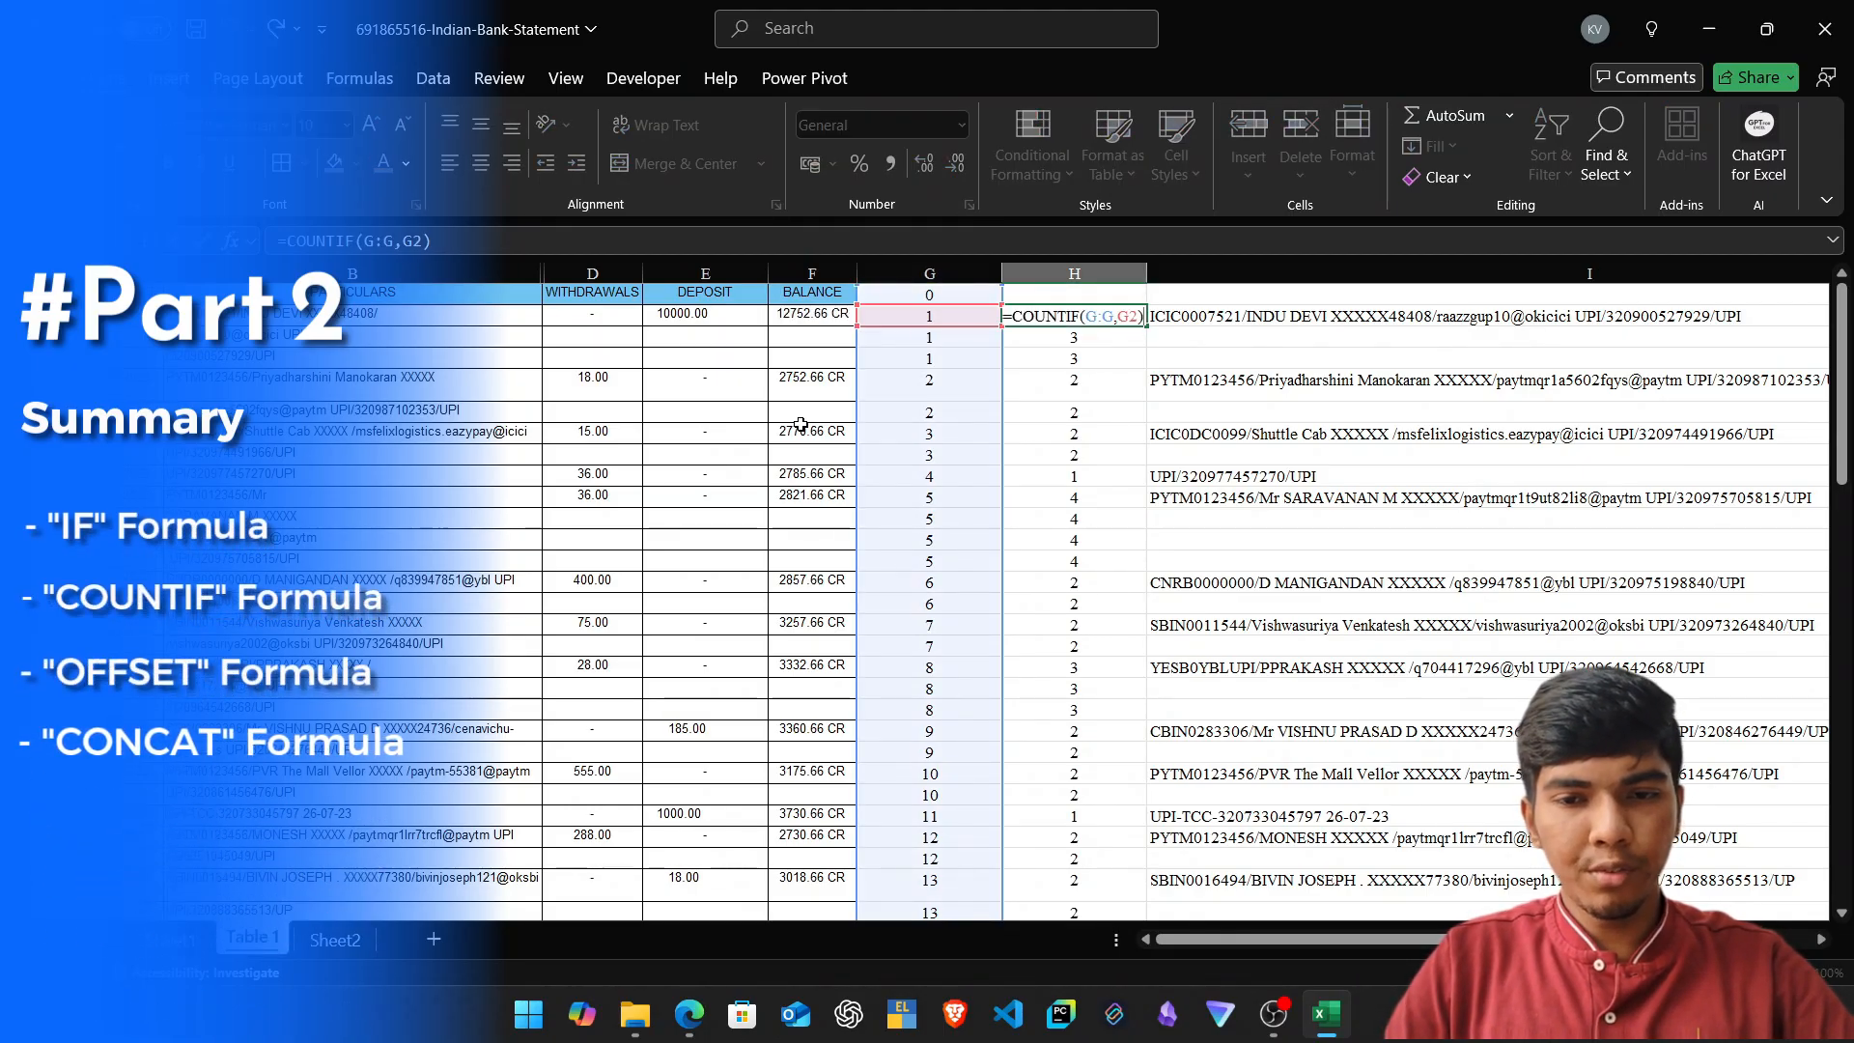
{"action": "key", "text": "Escape"}
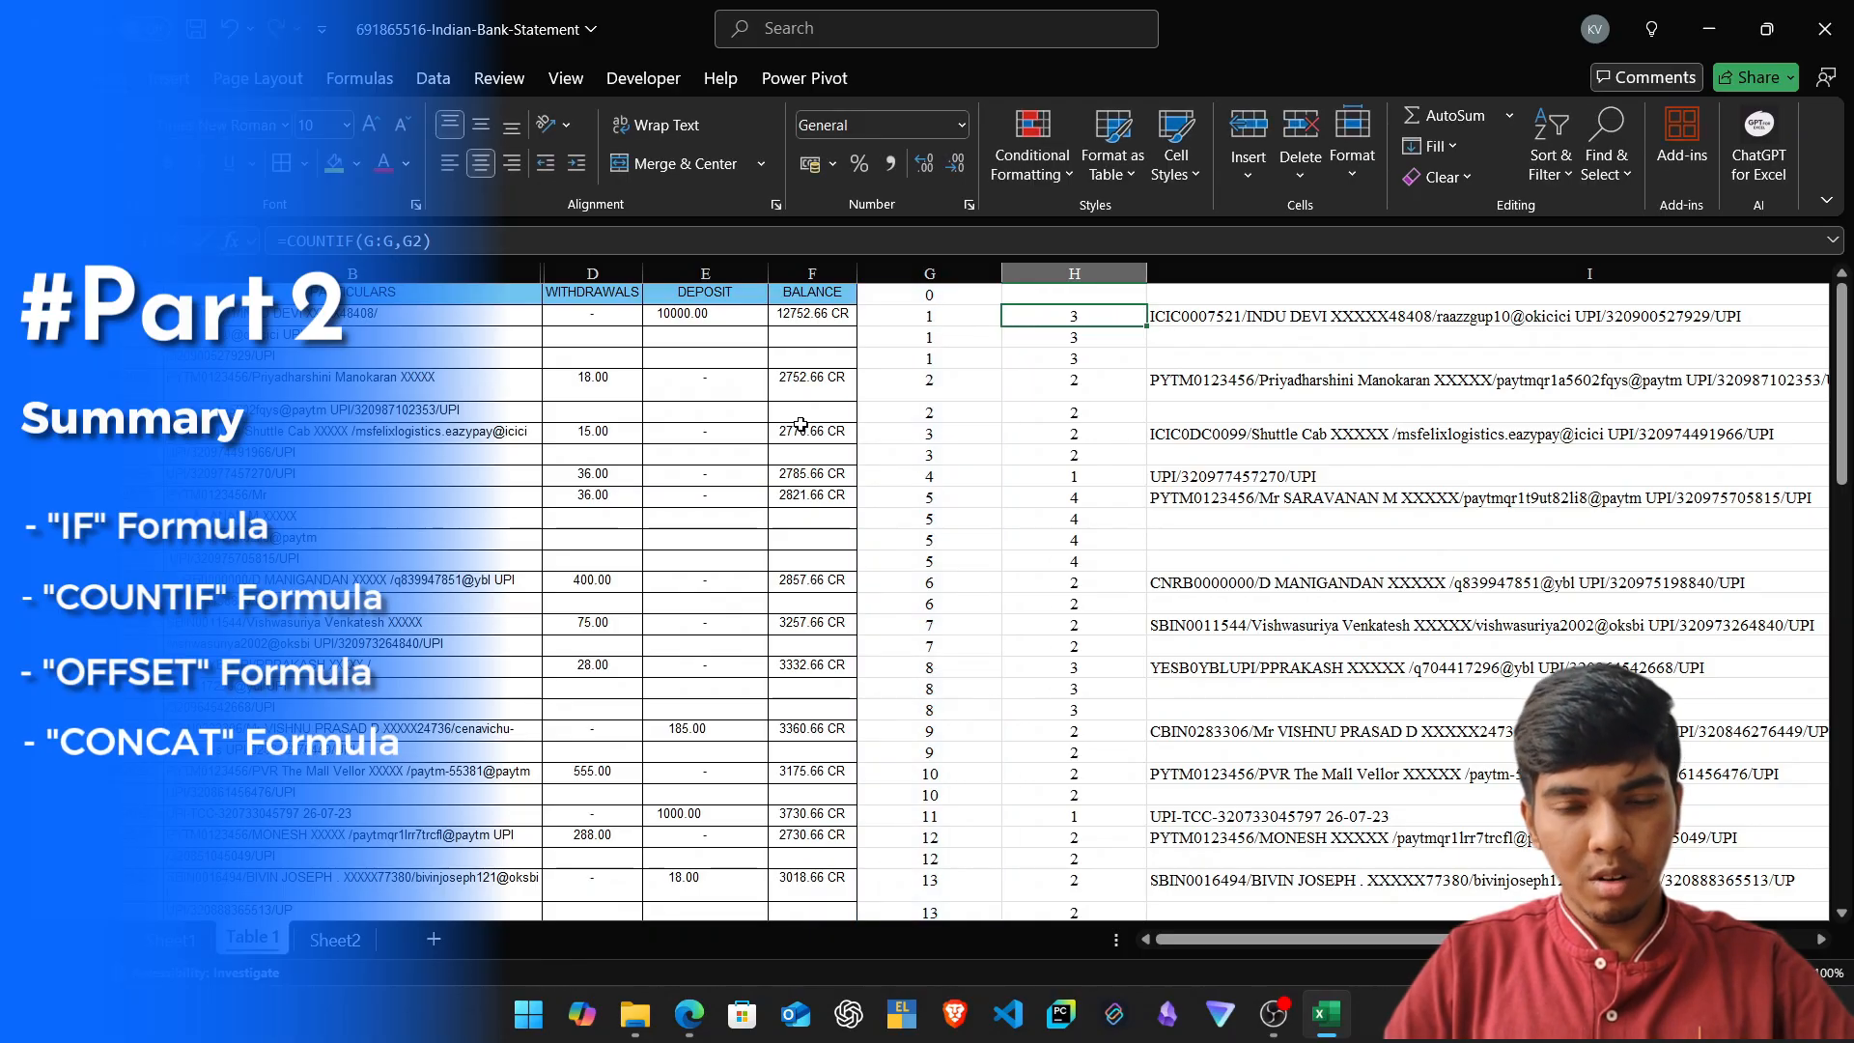
{"action": "key", "text": "Right"}
{"action": "key", "text": "F2"}
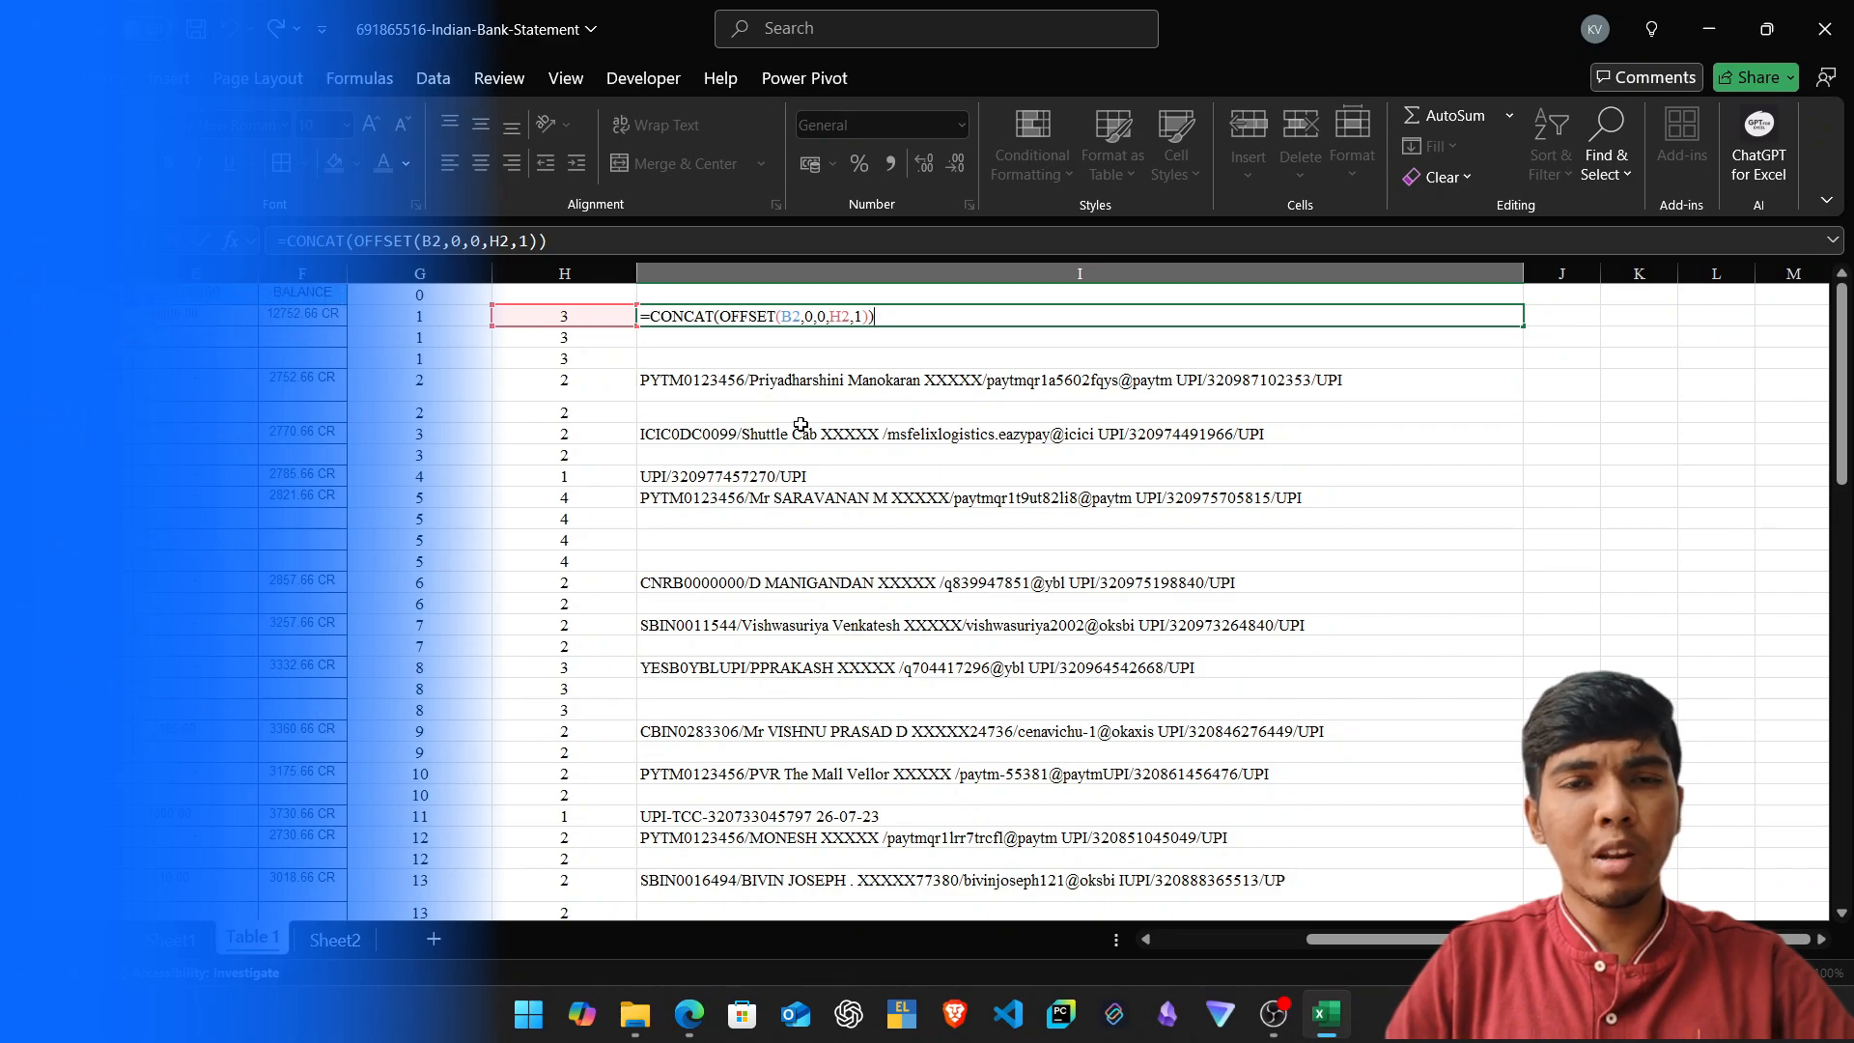
{"action": "key", "text": "Escape"}
{"action": "key", "text": "Left"}
{"action": "key", "text": "Left"}
{"action": "key", "text": "Left"}
{"action": "key", "text": "Left"}
{"action": "key", "text": "Left"}
{"action": "key", "text": "Left"}
{"action": "key", "text": "Left"}
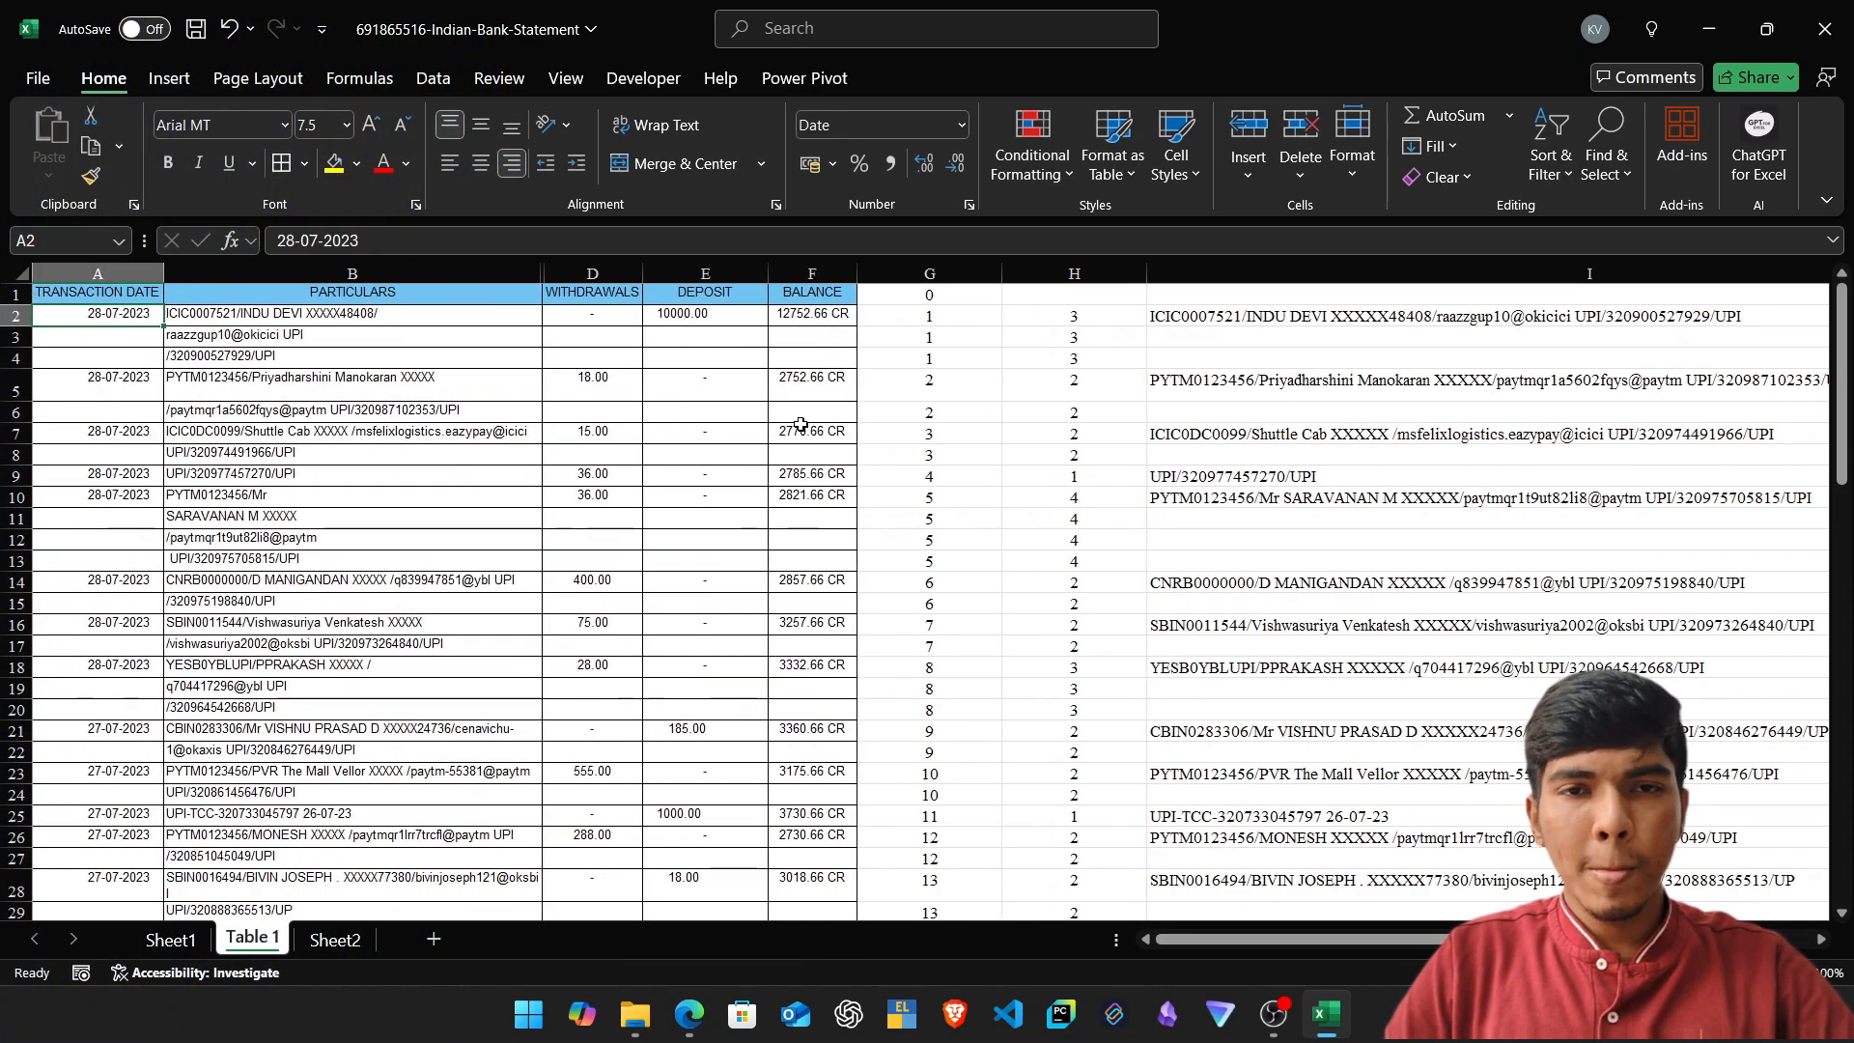